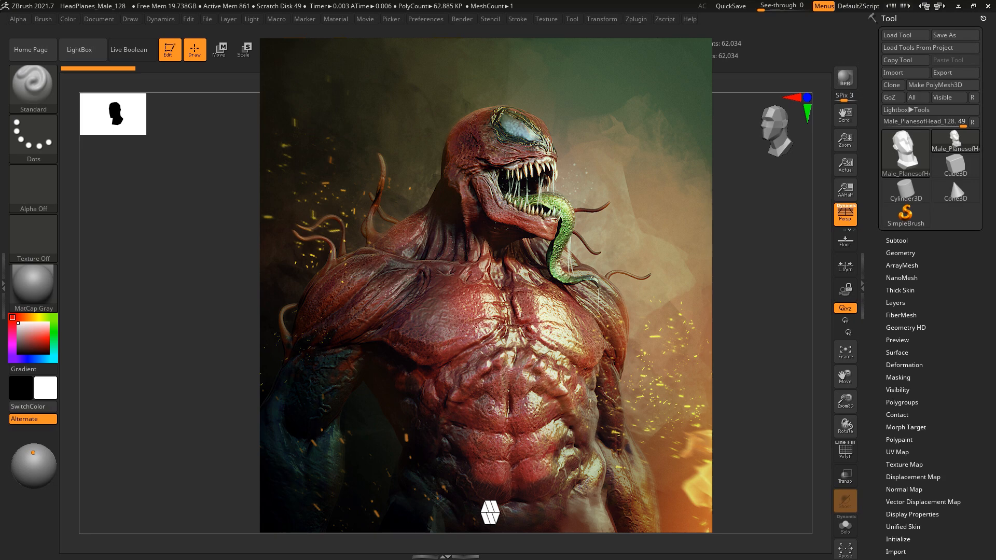
Choose the ClayBuildup brush for sculpting the planar male head.
mouse_move(581, 233)
left_mouse_down()
mouse_move(627, 236)
mouse_move(627, 249)
mouse_move(624, 215)
mouse_move(638, 238)
mouse_move(624, 220)
left_mouse_up()
key("space")
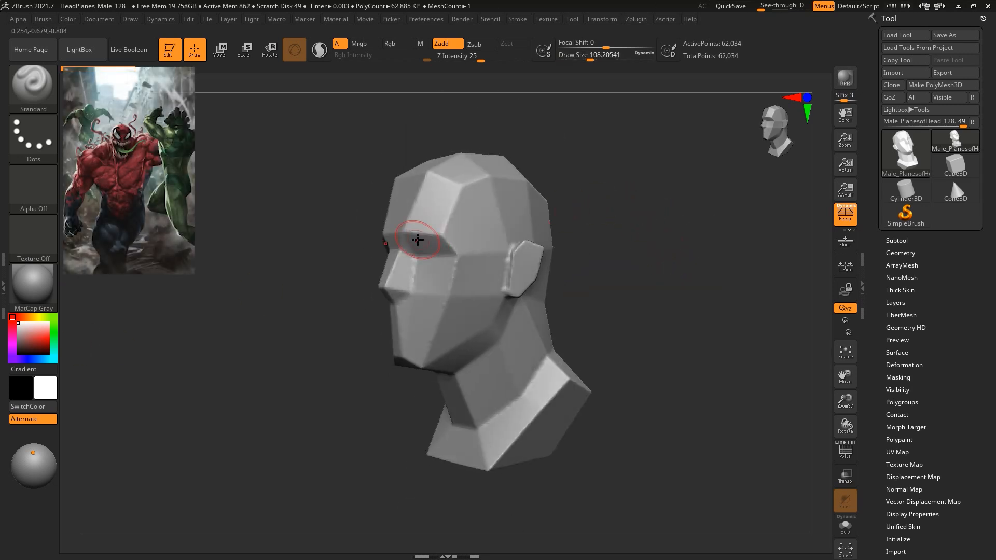
left_click_drag(775, 344, 625, 236)
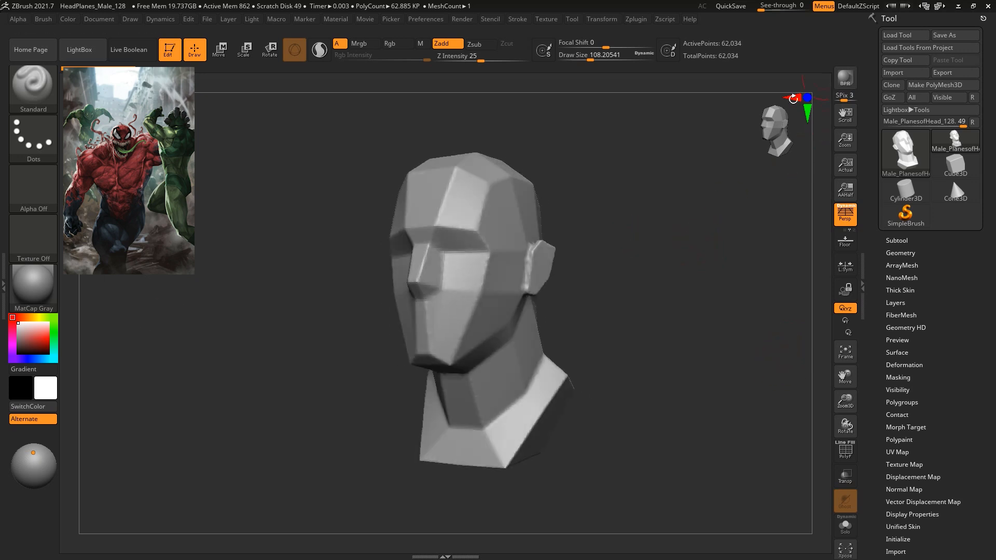
key("b")
key("c")
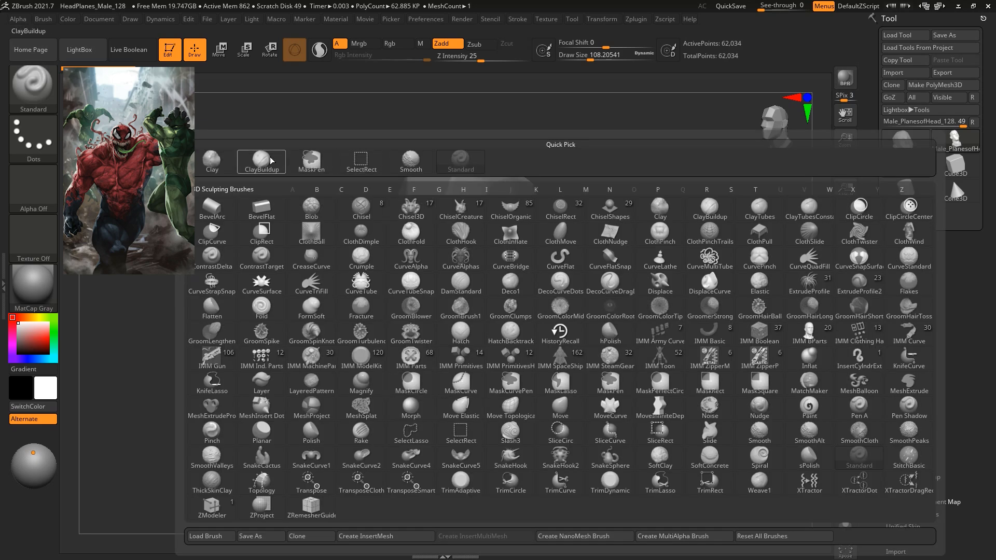
key("b")
left_click_drag(658, 215, 683, 225)
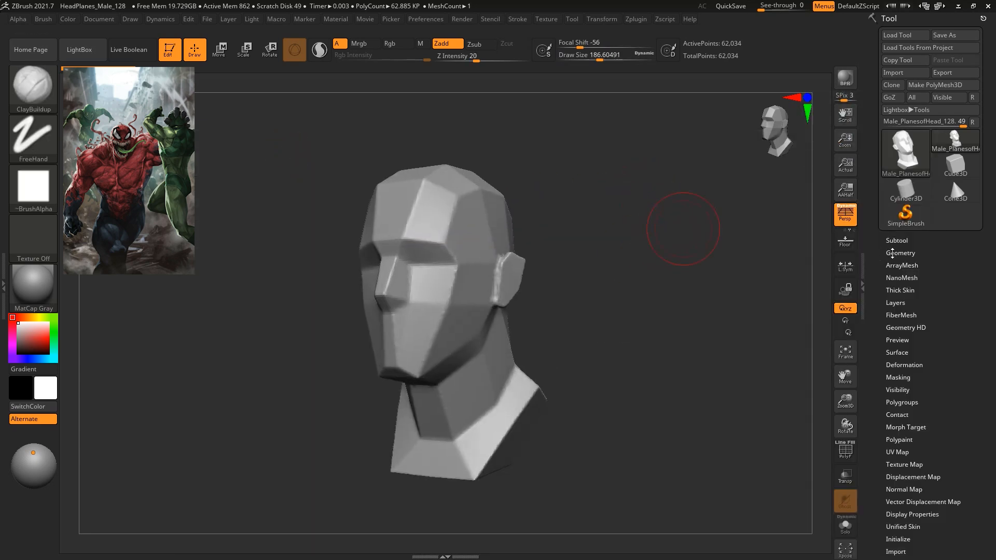
Set the head's DynaMesh resolution to 88 and its DynaMesh blur to 0.
left_click(900, 253)
left_click(899, 424)
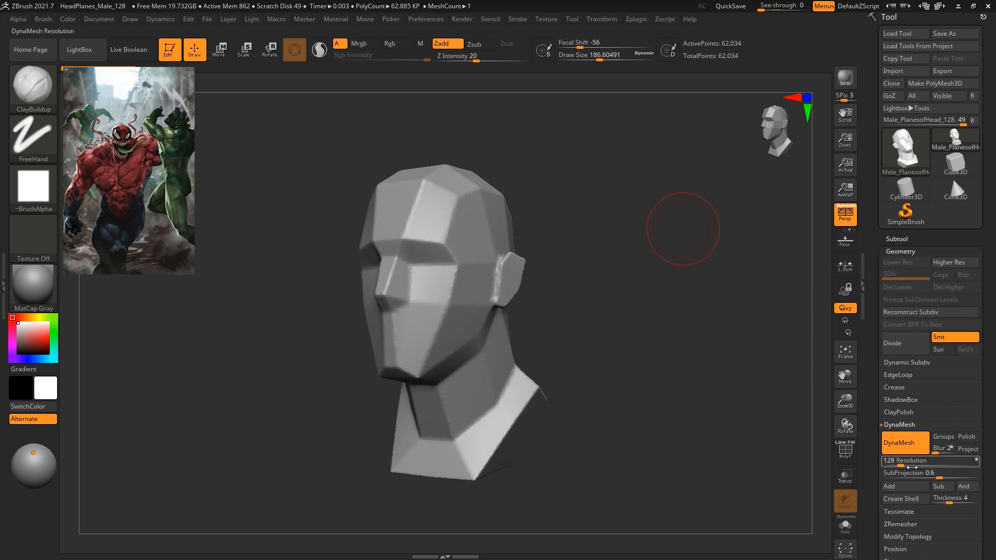
left_click_drag(929, 440, 928, 305)
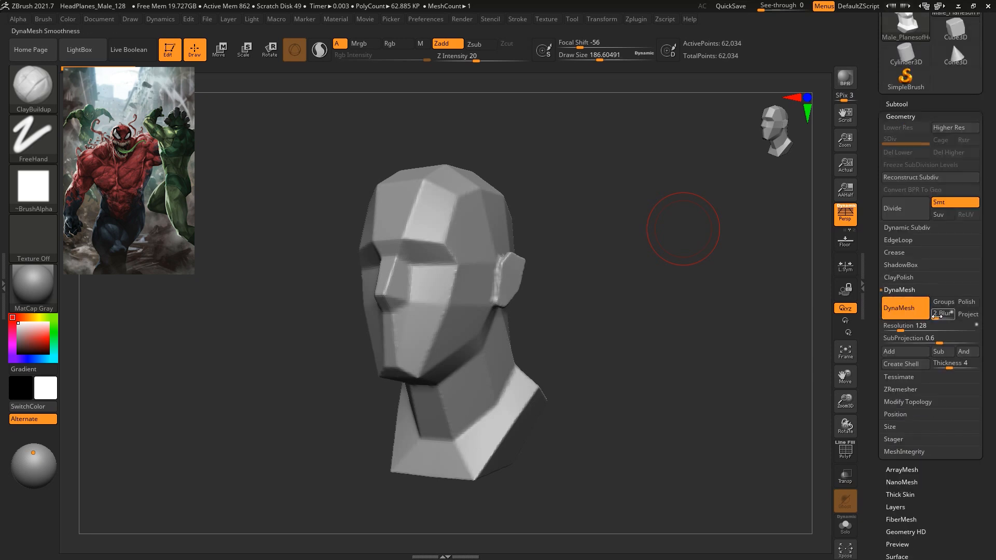
left_click(900, 329)
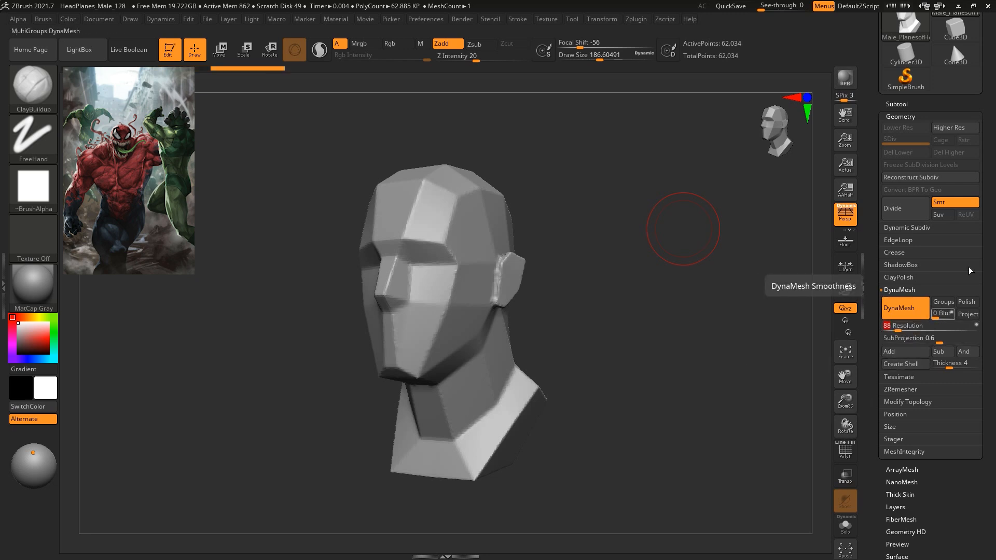
Carve down and smooth away both ears, then remesh the head with DynaMesh.
left_click_drag(604, 245, 685, 257)
mouse_move(684, 256)
left_mouse_down()
mouse_move(660, 254)
mouse_move(702, 312)
mouse_move(678, 278)
mouse_move(692, 322)
mouse_move(690, 244)
left_mouse_up()
mouse_move(670, 281)
left_mouse_down()
mouse_move(665, 263)
mouse_move(580, 185)
left_mouse_up()
key("space")
mouse_move(525, 262)
left_mouse_down("shift")
mouse_move(498, 275)
mouse_move(482, 248)
left_mouse_up("shift")
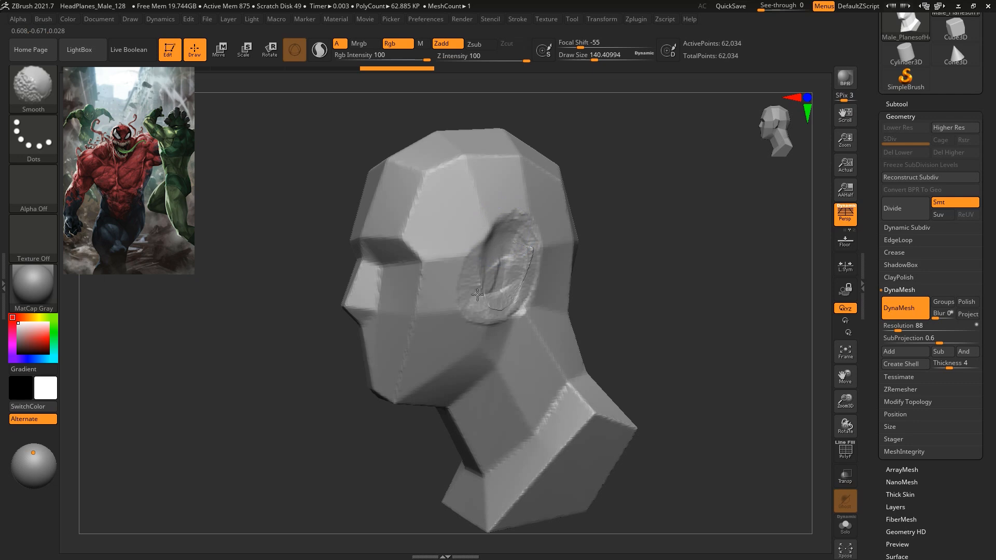
left_click_drag(658, 249, 682, 231, "shift")
mouse_move(603, 251)
left_mouse_down("alt")
mouse_move(669, 251)
mouse_move(655, 222)
left_mouse_up("alt")
left_click_drag(655, 221, 678, 228)
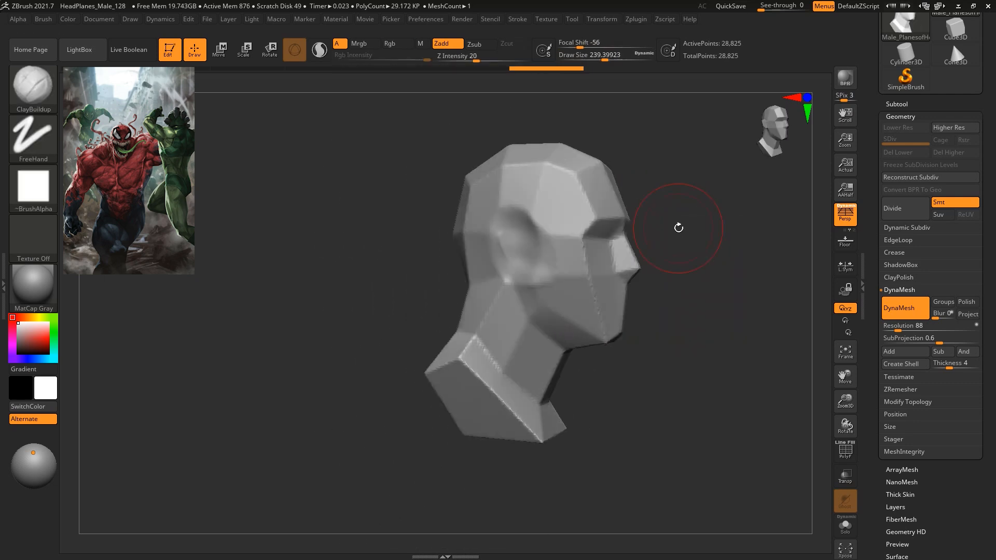
Flatten the nose and fill the eye sockets with ClayBuildup at a draw size of about 239.
left_click_drag(516, 248, 513, 214)
mouse_move(680, 247)
left_mouse_down("alt")
mouse_move(596, 289)
mouse_move(635, 283)
mouse_move(565, 291)
left_mouse_up("alt")
mouse_move(475, 278)
left_mouse_down()
mouse_move(413, 279)
mouse_move(400, 313)
mouse_move(419, 345)
mouse_move(428, 320)
left_mouse_up()
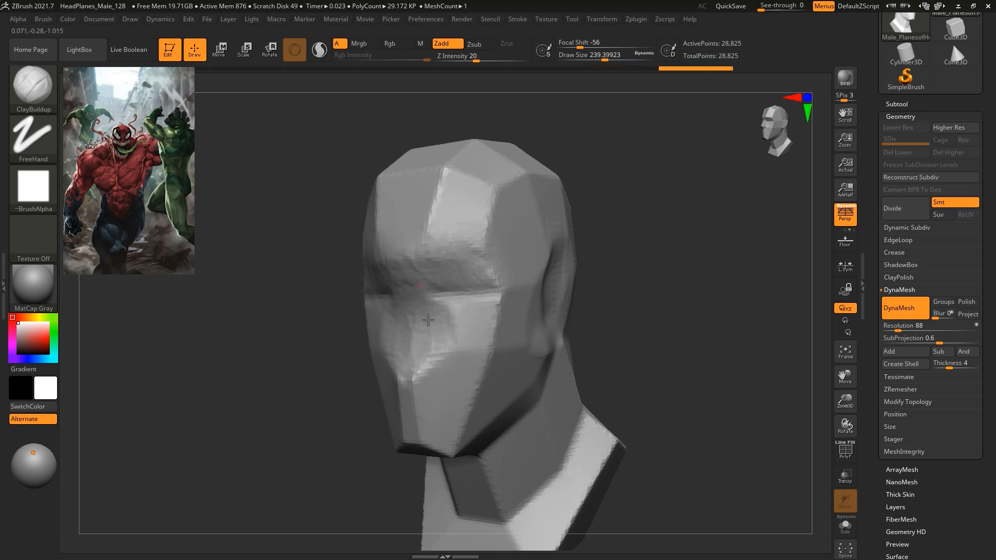
mouse_move(655, 237)
left_mouse_down()
mouse_move(627, 240)
mouse_move(656, 233)
mouse_move(643, 230)
left_mouse_up()
Build up a heavy brow over the eye area with ClayBuildup at a draw size of about 163.
mouse_move(490, 249)
left_mouse_down()
mouse_move(467, 242)
mouse_move(464, 210)
mouse_move(523, 219)
left_mouse_up()
key("space")
mouse_move(643, 239)
left_mouse_down()
mouse_move(682, 253)
mouse_move(622, 241)
left_mouse_up()
key("ctrl+z")
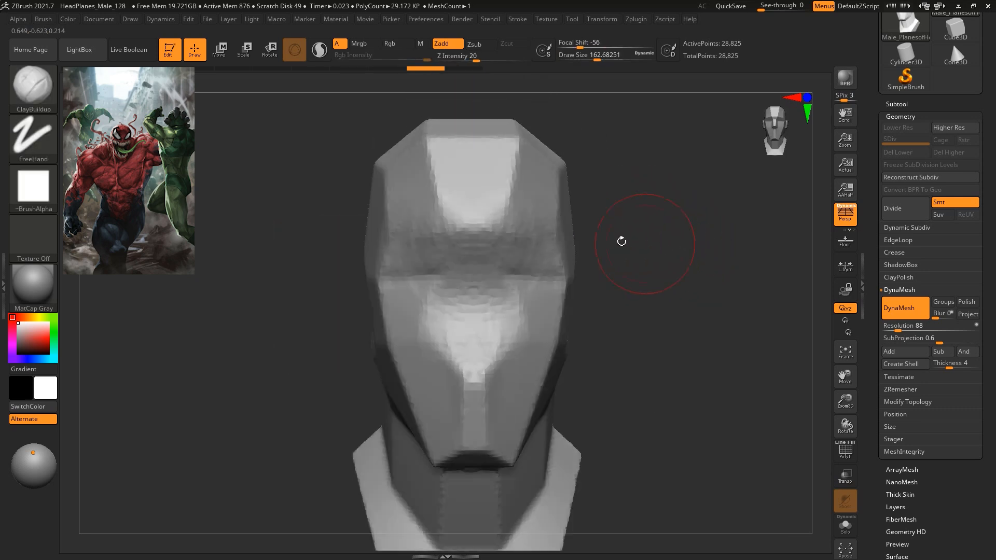
mouse_move(471, 264)
left_mouse_down()
mouse_move(511, 272)
mouse_move(554, 247)
left_mouse_up()
left_click_drag(675, 245, 615, 257)
mouse_move(549, 234)
left_mouse_down()
mouse_move(484, 241)
mouse_move(562, 231)
left_mouse_up()
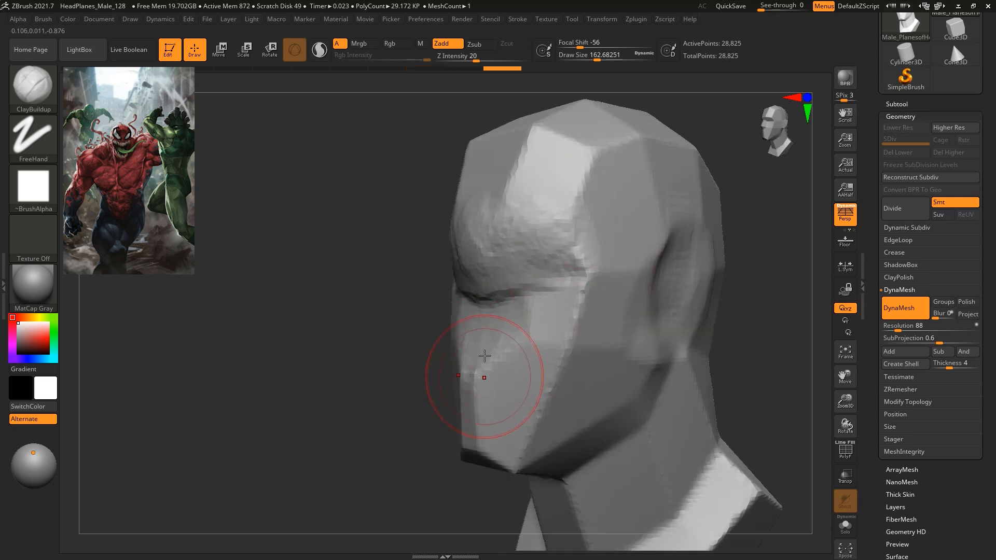
Carve a deep open mouth into the face below the brow and remesh the head with DynaMesh.
mouse_move(483, 379)
left_mouse_down()
mouse_move(490, 332)
mouse_move(524, 363)
mouse_move(498, 316)
mouse_move(510, 338)
mouse_move(521, 332)
mouse_move(519, 358)
left_mouse_up()
left_click_drag(358, 345, 423, 341)
left_click_drag(521, 337, 523, 351)
key("space")
mouse_move(551, 284)
left_mouse_down()
mouse_move(542, 284)
mouse_move(537, 335)
mouse_move(557, 324)
mouse_move(551, 353)
left_mouse_up()
left_click_drag(715, 270, 649, 236)
left_click_drag(723, 255, 762, 335, "ctrl")
mouse_move(762, 335)
left_mouse_down()
mouse_move(782, 337)
mouse_move(676, 305)
left_mouse_up()
mouse_move(675, 304)
left_mouse_down()
mouse_move(658, 273)
mouse_move(693, 278)
mouse_move(628, 278)
mouse_move(557, 338)
left_mouse_up()
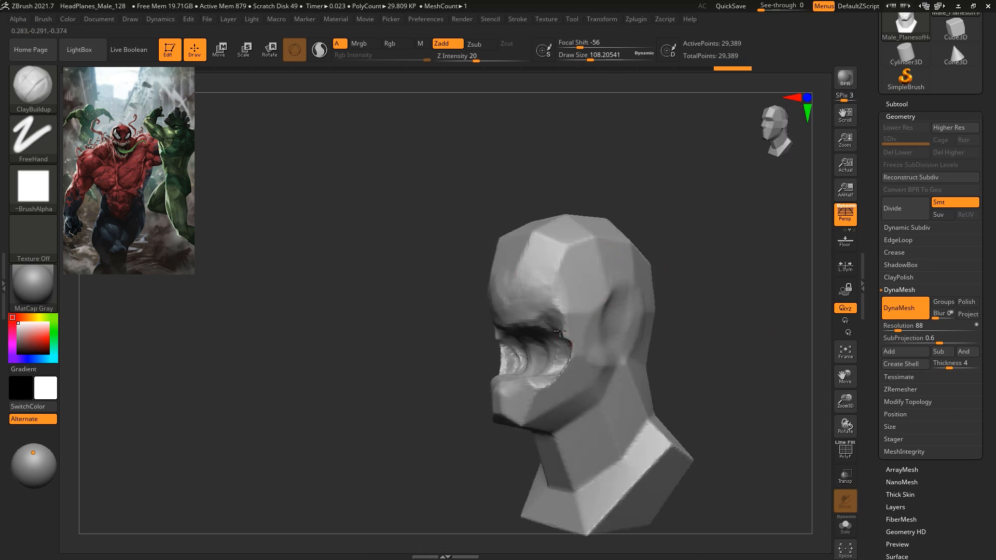
Widen and deepen the mouth cavity toward the jaw corners with ClayBuildup at a draw size of about 108.
left_click_drag(561, 375, 577, 350)
mouse_move(693, 280)
left_mouse_down("shift")
mouse_move(706, 284)
mouse_move(671, 294)
mouse_move(667, 316)
left_mouse_up("shift")
key("ctrl+z")
left_click_drag(667, 316, 612, 332)
mouse_move(568, 395)
left_mouse_down()
mouse_move(589, 334)
mouse_move(596, 340)
mouse_move(587, 324)
mouse_move(585, 344)
mouse_move(595, 338)
mouse_move(579, 332)
mouse_move(567, 358)
mouse_move(561, 344)
left_mouse_up()
mouse_move(713, 272)
left_mouse_down("shift")
mouse_move(722, 274)
mouse_move(713, 282)
left_mouse_up("shift")
mouse_move(712, 317)
left_mouse_down("alt")
mouse_move(680, 264)
mouse_move(687, 282)
mouse_move(700, 283)
left_mouse_up("alt")
Round out the back and crown of the skull with ClayBuildup at a draw size of about 268.
key("space")
key("space")
mouse_move(541, 292)
left_mouse_down()
mouse_move(527, 269)
mouse_move(482, 251)
left_mouse_up()
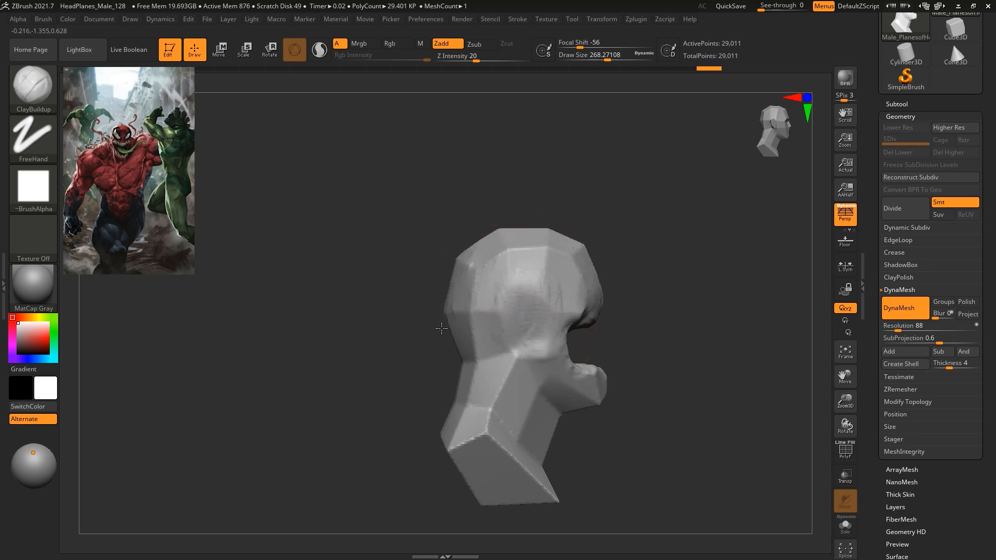
left_click_drag(474, 319, 508, 225)
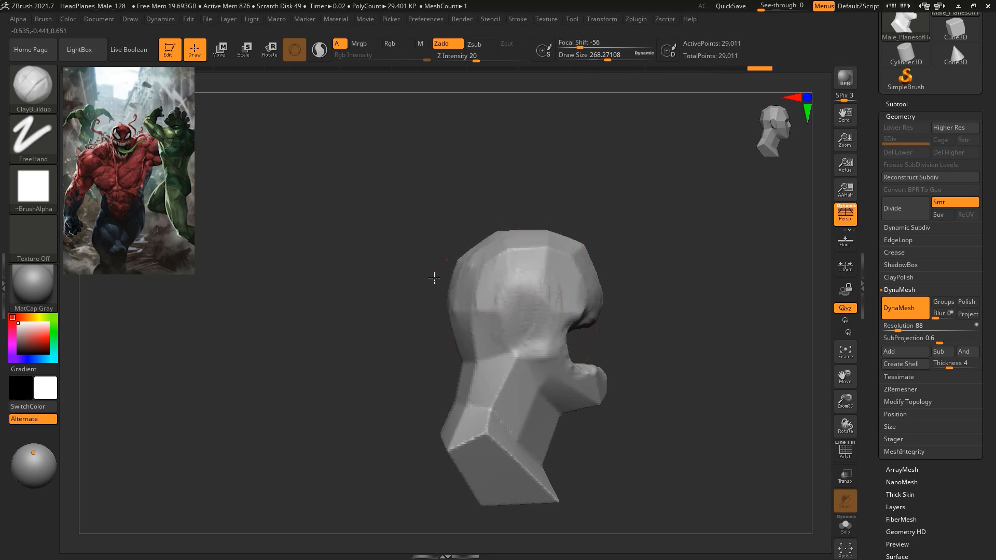
left_click_drag(648, 233, 490, 241)
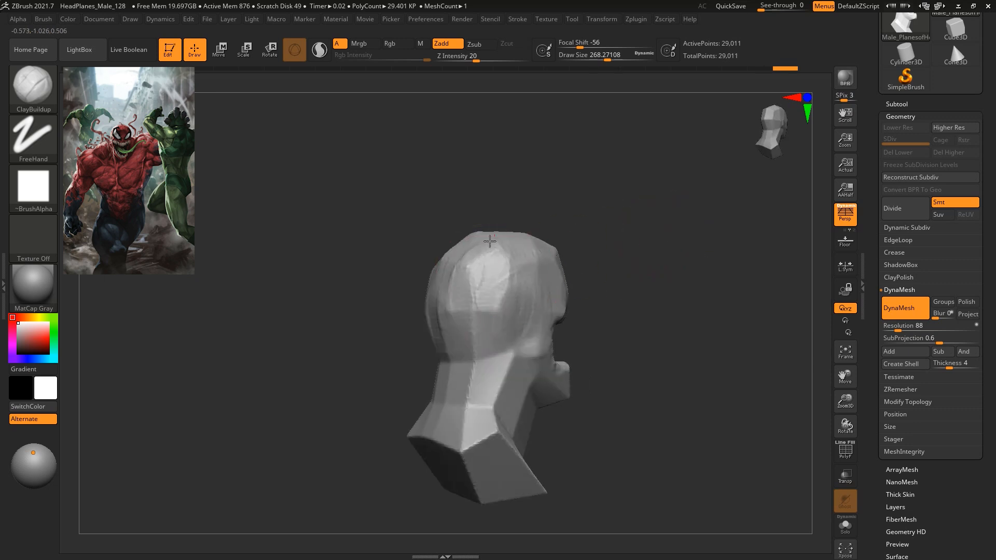
left_click_drag(638, 322, 572, 249)
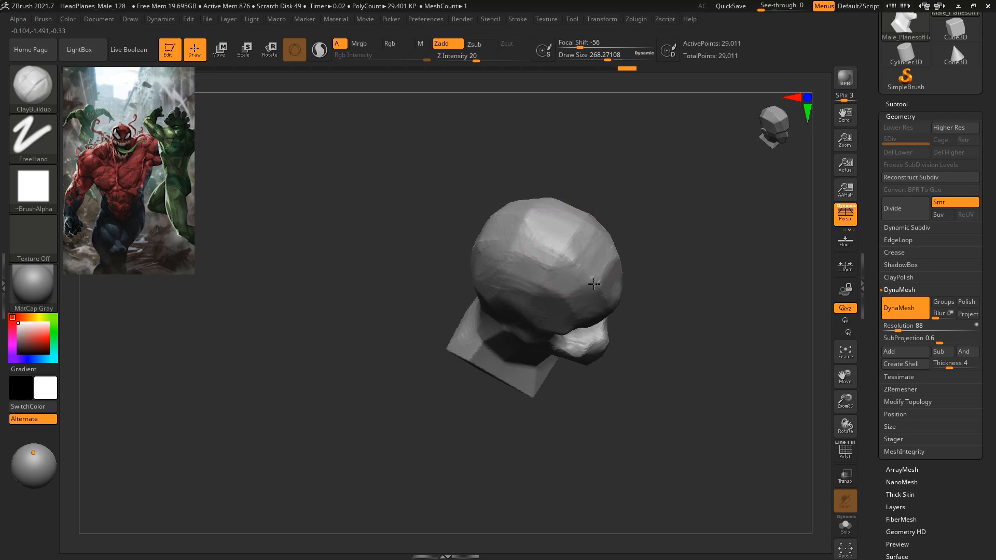
left_click_drag(688, 294, 556, 271)
mouse_move(669, 263)
left_mouse_down()
mouse_move(644, 205)
mouse_move(645, 311)
mouse_move(643, 235)
mouse_move(609, 254)
left_mouse_up()
Fill out the sides of the skull with ClayBuildup at a draw size of about 202.
key("space")
left_click_drag(636, 246, 629, 246)
left_click_drag(711, 275, 664, 280)
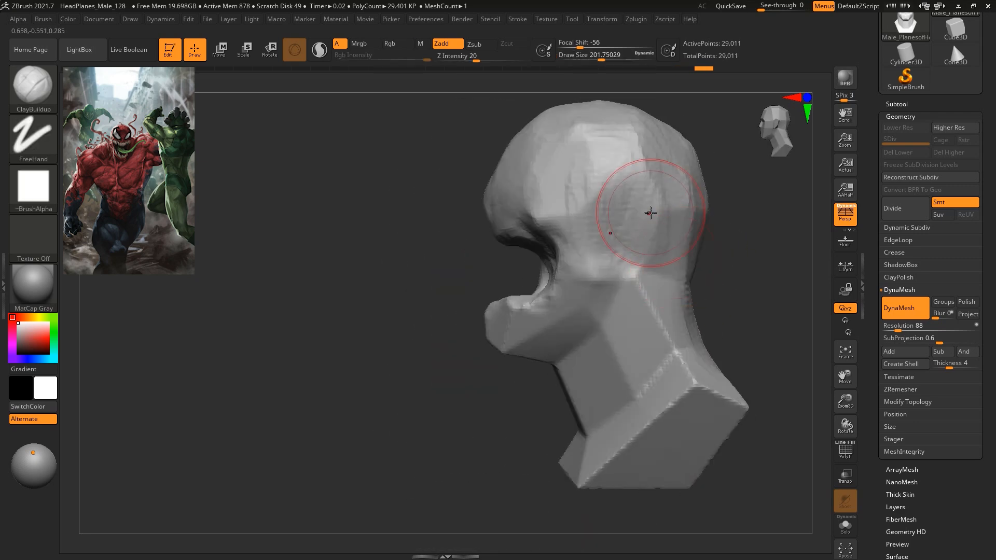
Reshape the forehead, jaw and head silhouette with the Move brush at draw sizes of about 318 and 163.
key("b")
key("m")
key("v")
key("space")
key("space")
left_click_drag(483, 336, 489, 353)
mouse_move(492, 184)
left_mouse_down()
mouse_move(490, 160)
mouse_move(485, 233)
mouse_move(505, 211)
left_mouse_up()
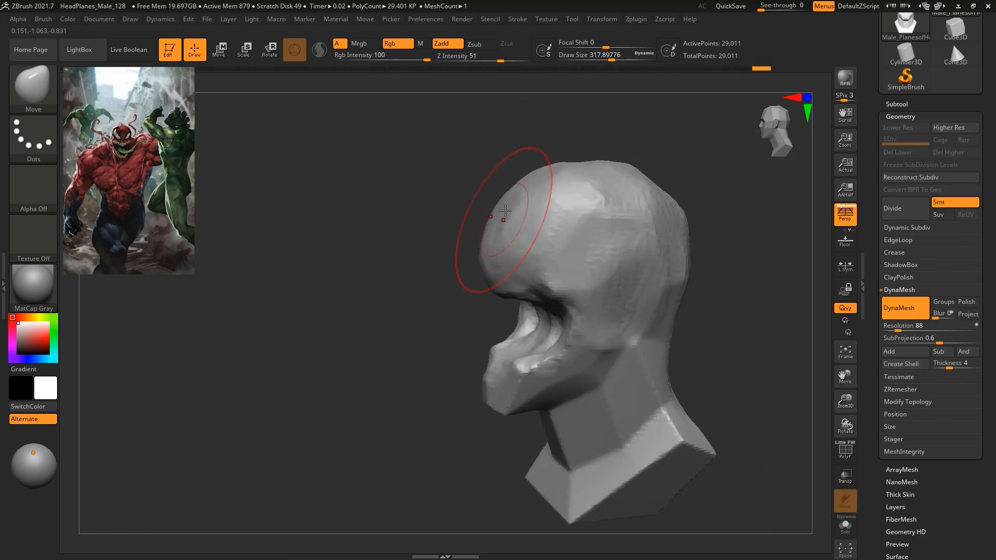
left_click_drag(424, 217, 469, 217, "shift")
mouse_move(635, 273)
left_mouse_down()
mouse_move(659, 290)
mouse_move(627, 324)
mouse_move(667, 279)
mouse_move(699, 189)
mouse_move(680, 189)
left_mouse_up()
key("space")
mouse_move(696, 222)
left_mouse_down("alt")
mouse_move(661, 269)
mouse_move(630, 262)
left_mouse_up("alt")
mouse_move(694, 312)
left_mouse_down()
mouse_move(695, 320)
mouse_move(694, 312)
left_mouse_up()
Shape the mouth interior and the rim around it with ClayBuildup at a draw size of about 108.
key("b")
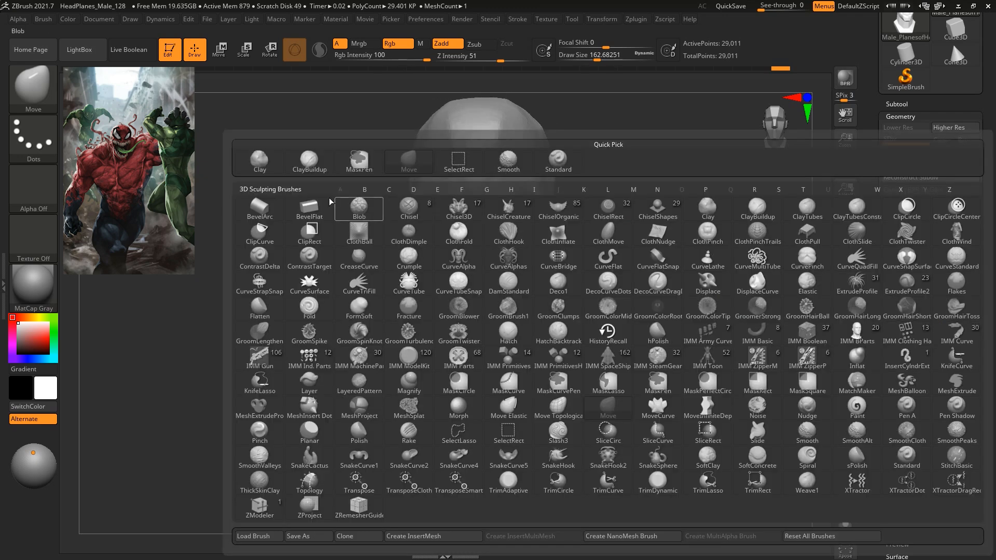
left_click(309, 161)
key("space")
mouse_move(631, 178)
left_mouse_down()
mouse_move(644, 215)
mouse_move(636, 229)
mouse_move(634, 186)
left_mouse_up()
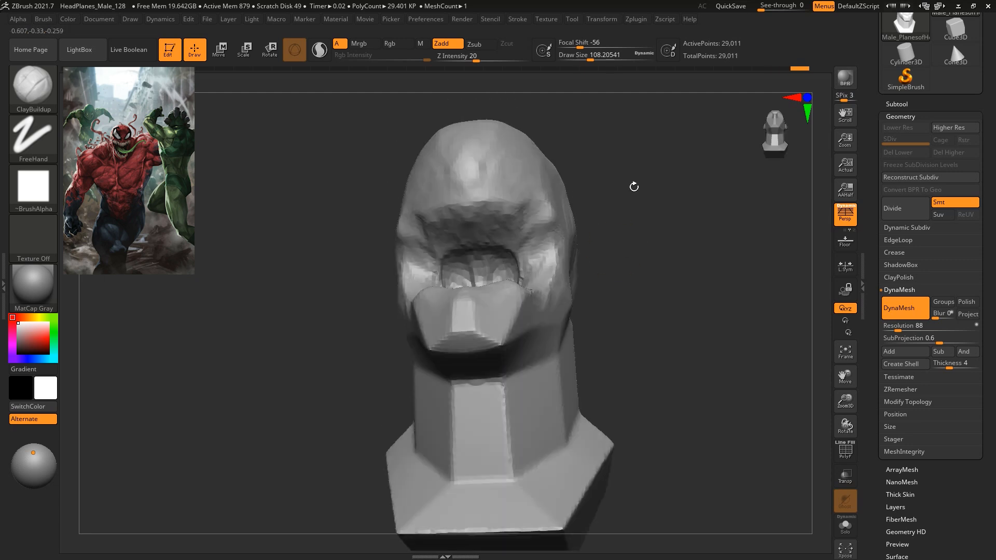
left_click_drag(628, 220, 647, 298)
left_click_drag(698, 243, 705, 306)
mouse_move(487, 295)
left_mouse_down("alt")
mouse_move(459, 306)
mouse_move(441, 297)
left_mouse_up("alt")
left_click_drag(657, 260, 664, 219)
left_click_drag(470, 306, 475, 276, "alt")
left_click_drag(695, 231, 655, 235)
left_click_drag(614, 275, 556, 299)
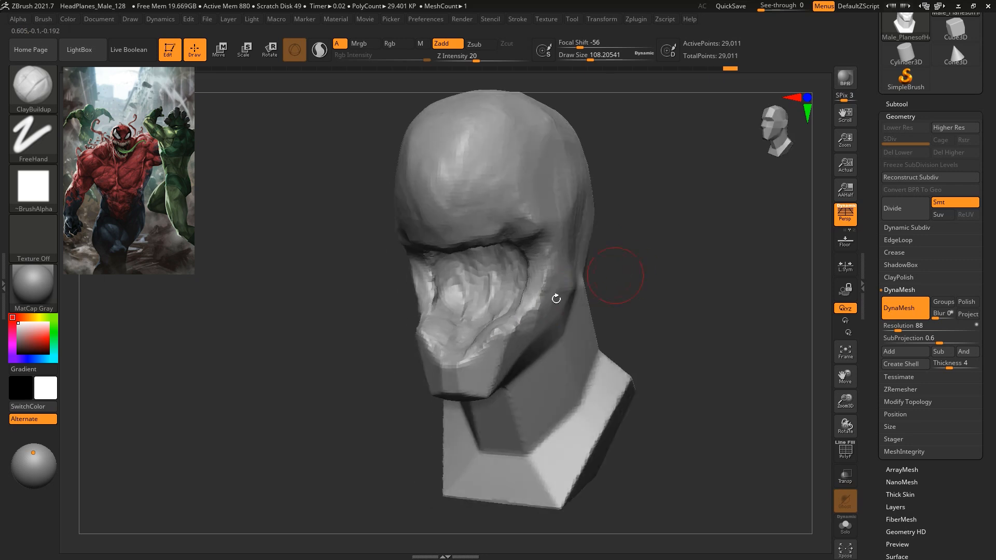
Build up the lower lip and round the chin with ClayBuildup.
left_click_drag(467, 353, 475, 346)
mouse_move(690, 233)
left_mouse_down()
mouse_move(671, 232)
mouse_move(476, 398)
left_mouse_up()
left_click_drag(438, 459, 534, 258)
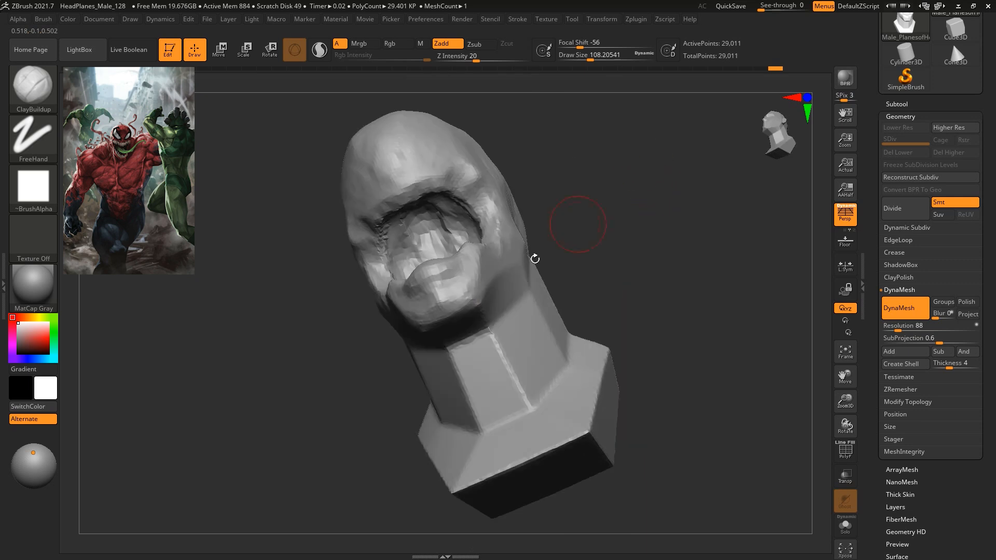
left_click_drag(451, 284, 441, 305)
Carve under the jawline and down the front of the neck with ClayBuildup at a draw size of about 149.
left_click_drag(648, 218, 576, 233)
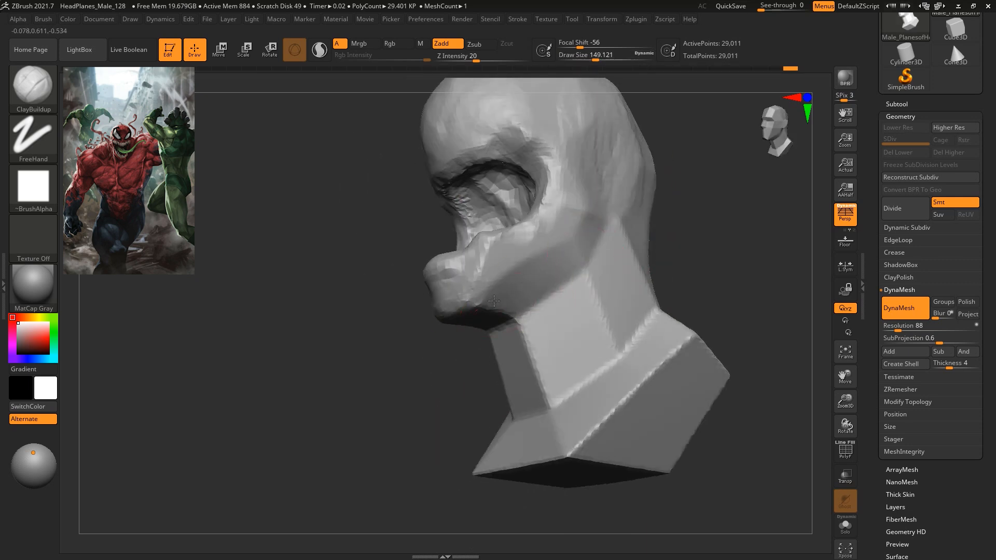
left_click_drag(480, 311, 529, 303, "alt")
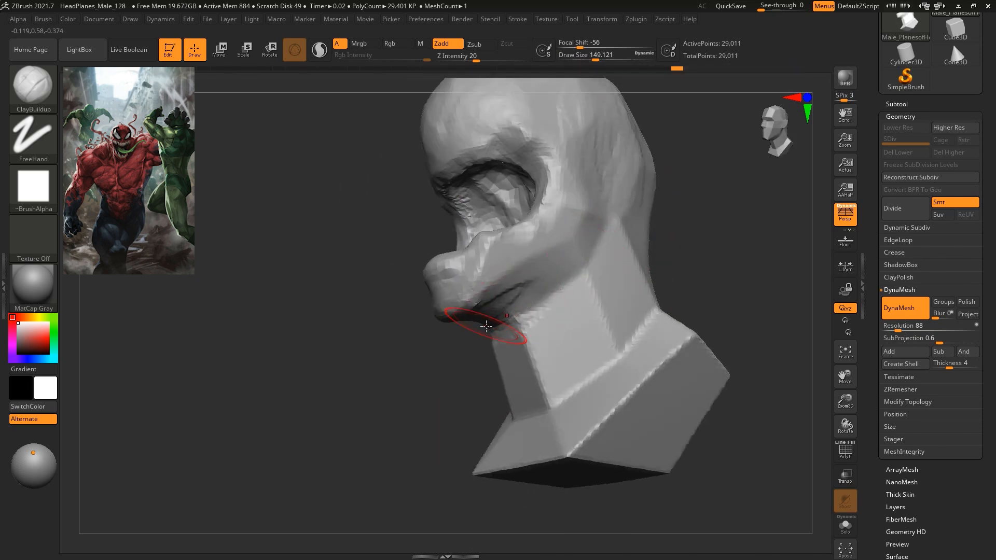
left_click_drag(693, 184, 466, 301)
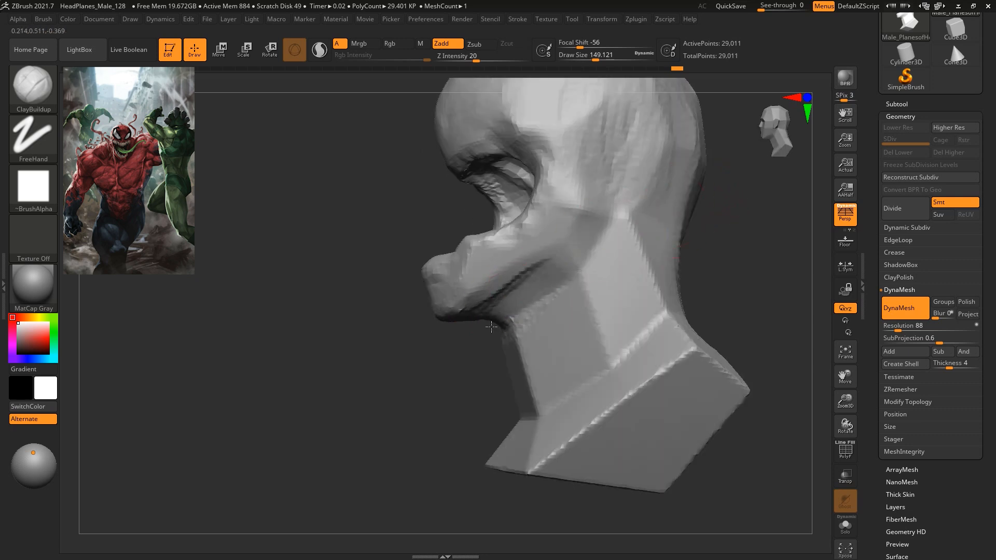
mouse_move(518, 338)
left_mouse_down("alt")
mouse_move(534, 402)
mouse_move(543, 395)
left_mouse_up("alt")
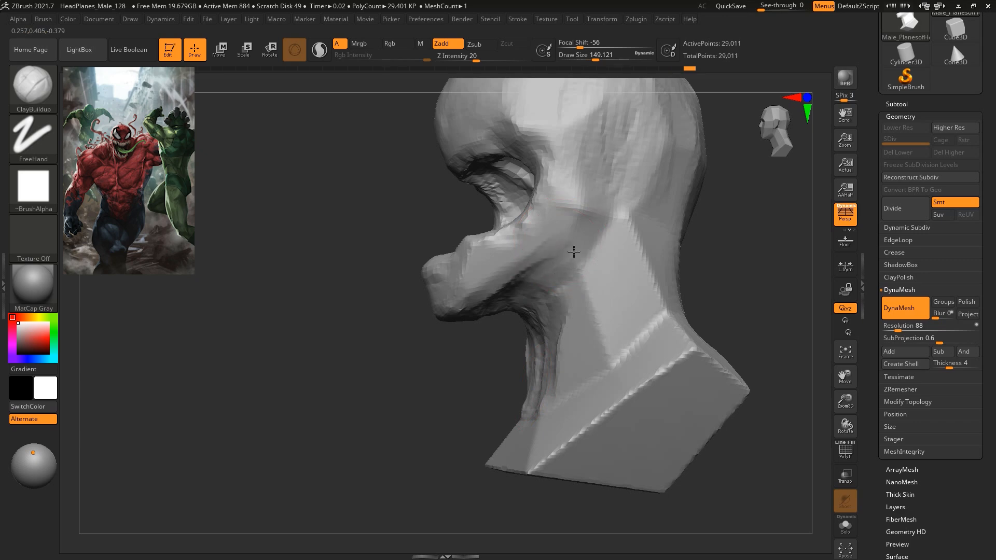
Cut creases around the jaw hinge and along the jawline with DamStandard, using Alpha 47 and a draw size of about 101.
key("b")
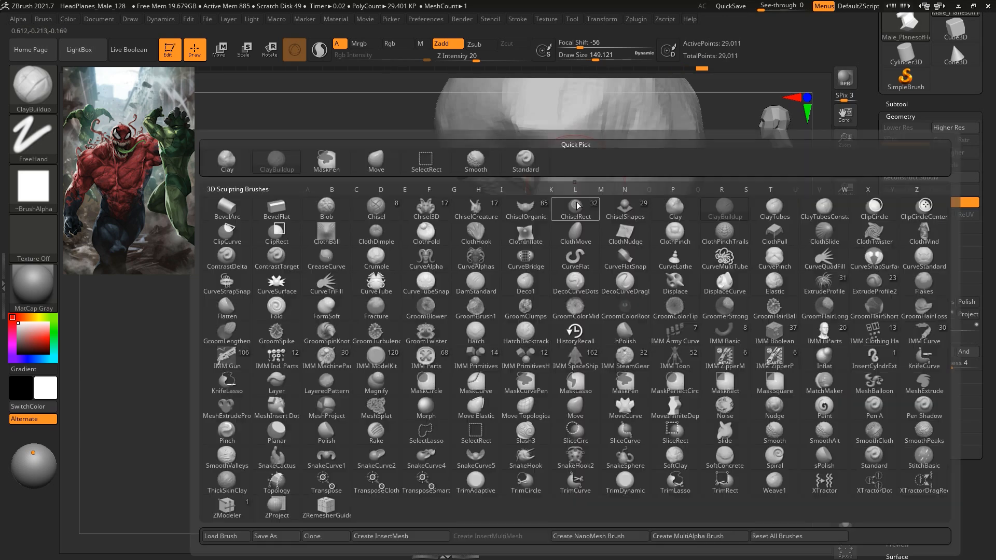
key("d")
key("s")
left_click(33, 200)
left_click(643, 322)
key("space")
left_click_drag(609, 191, 601, 190)
left_click_drag(539, 148, 601, 166)
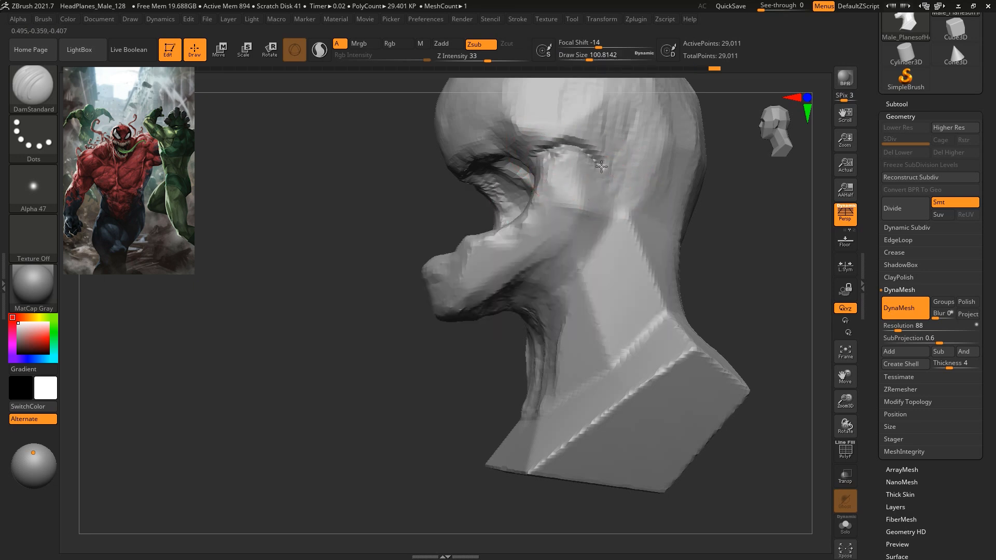
left_click_drag(544, 306, 611, 196)
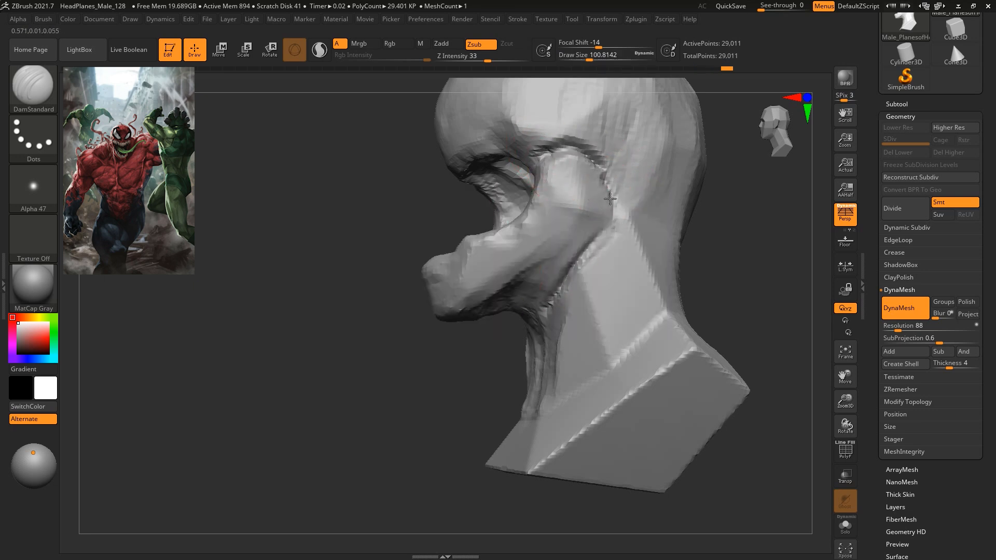
left_click_drag(498, 328, 489, 304)
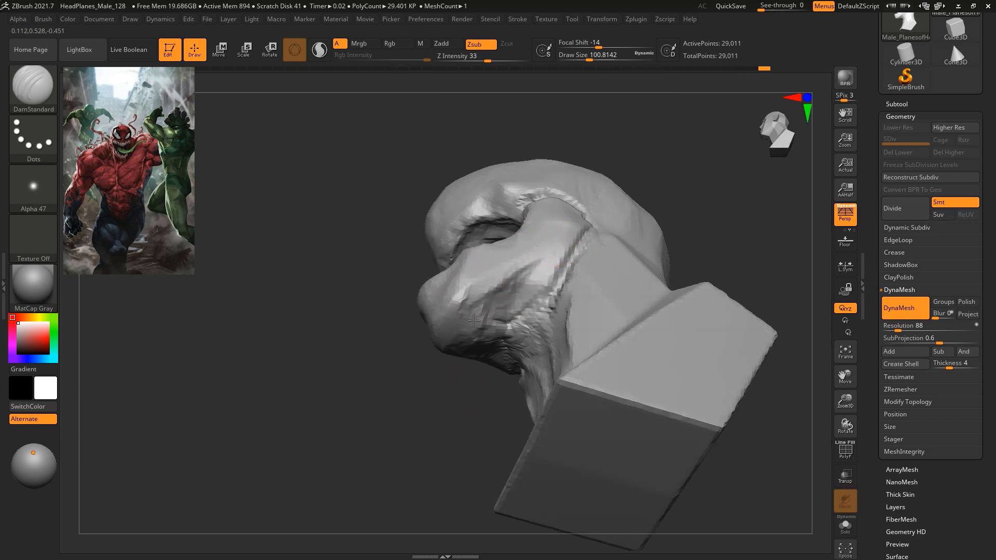
Build up the lower jaw's rim and the mouth corners with ClayBuildup at draw sizes of about 56 and 68.
mouse_move(514, 310)
right_mouse_down()
mouse_move(696, 231)
mouse_move(657, 254)
mouse_move(658, 245)
right_mouse_up()
key("b")
left_click(285, 162)
key("space")
left_click_drag(322, 172, 317, 172)
right_click_drag(401, 221, 463, 222)
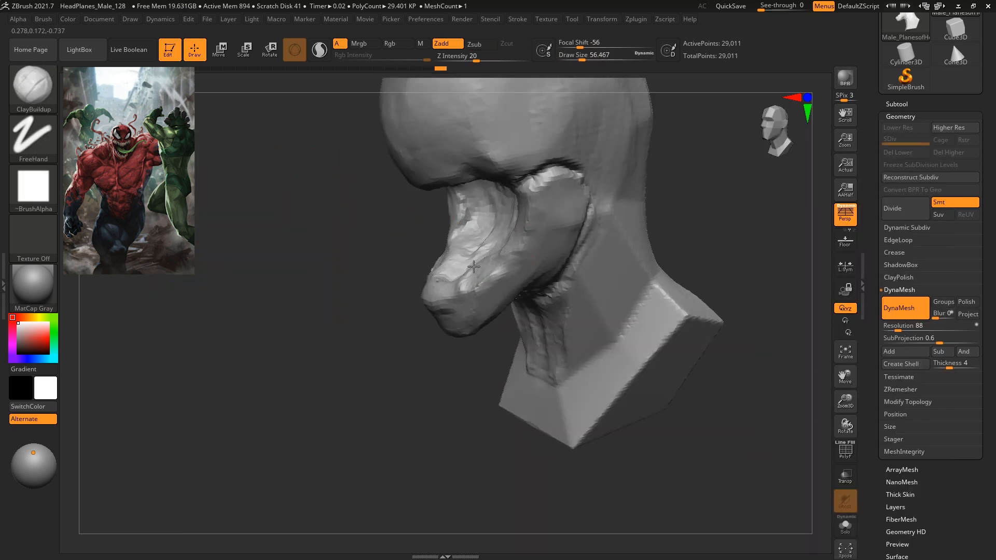
key("space")
left_click_drag(639, 164, 643, 164)
right_click_drag(694, 164, 746, 182)
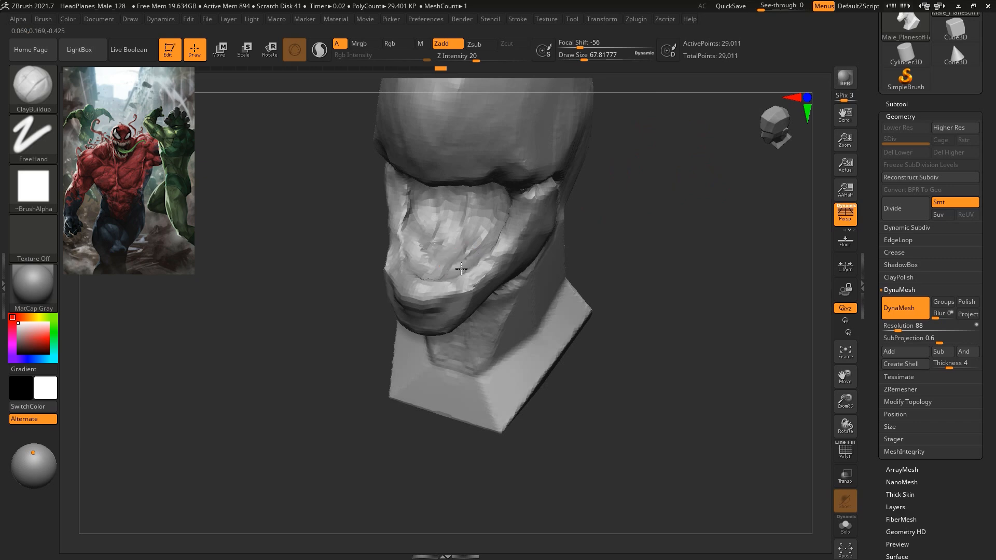
Reshape the upper jaw's front edge from below with the Move brush at a draw size of about 202.
right_click_drag(497, 198, 648, 210)
key("b")
key("m")
key("v")
right_click_drag(652, 265, 643, 117)
key("space")
left_click_drag(634, 165, 647, 166)
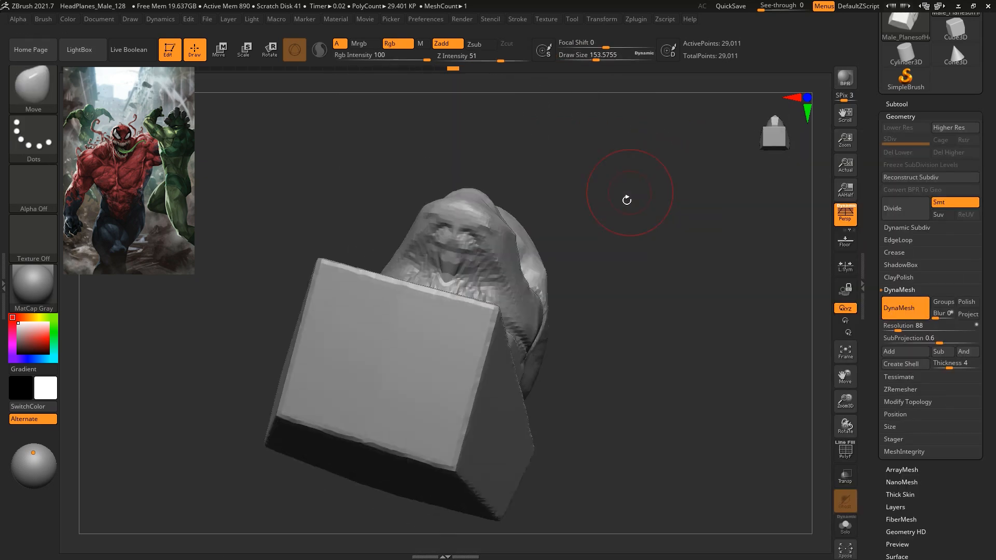
right_click_drag(631, 189, 643, 233)
key("space")
left_click_drag(614, 226, 624, 226)
right_click_drag(624, 226, 536, 239)
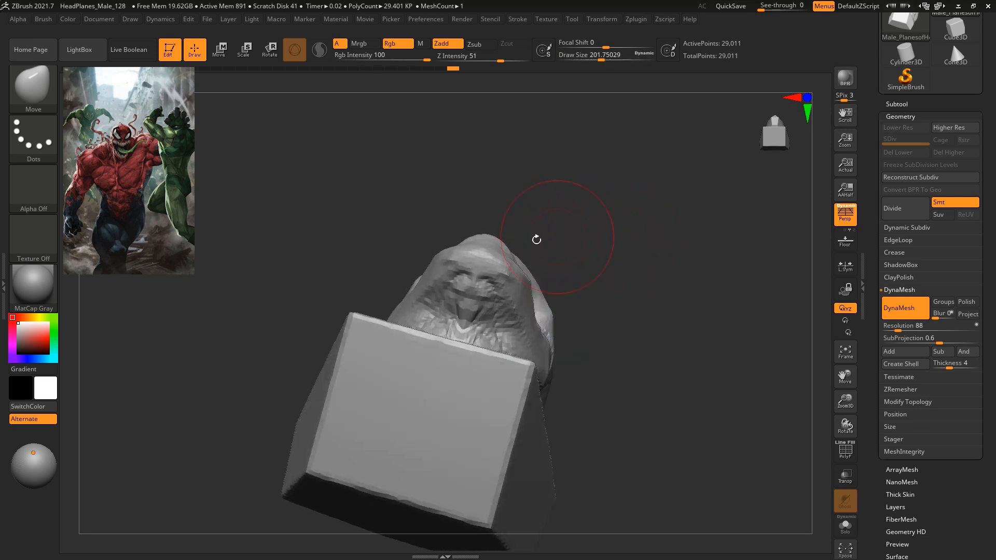
right_click_drag(513, 278, 669, 137)
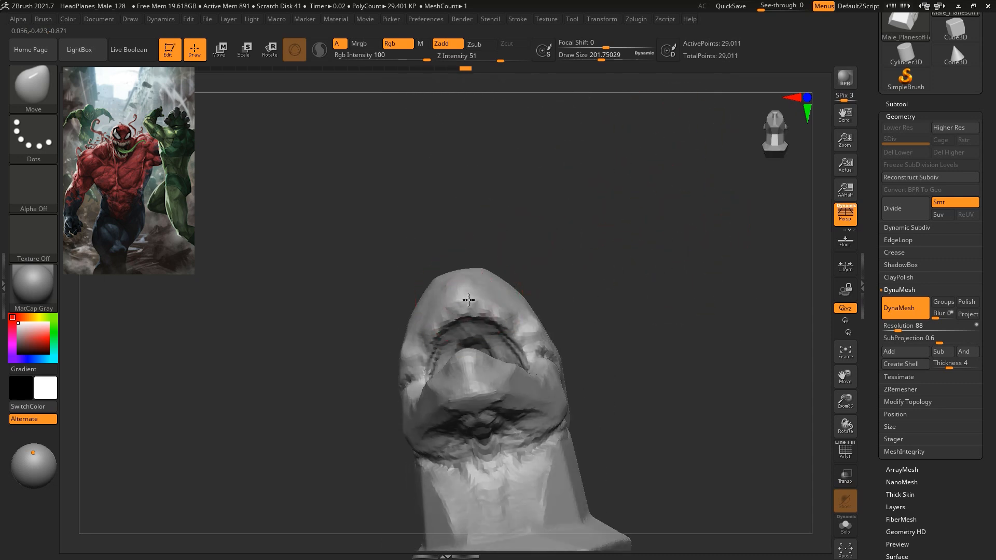
right_click_drag(572, 238, 491, 302)
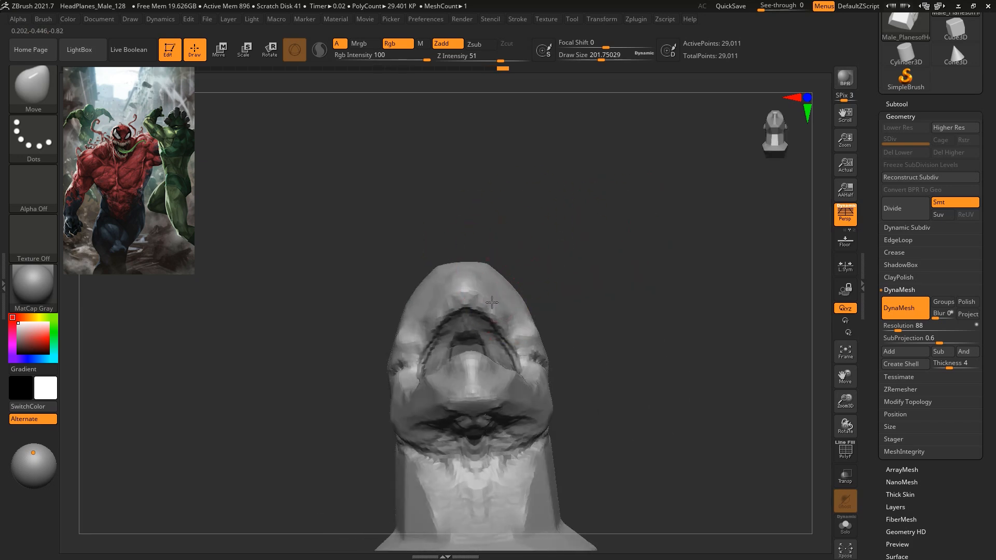
mouse_move(526, 338)
right_mouse_down()
mouse_move(633, 347)
mouse_move(659, 195)
mouse_move(667, 245)
right_mouse_up()
Round out the forehead and top of the skull with ClayBuildup at a draw size of about 187.
key("b")
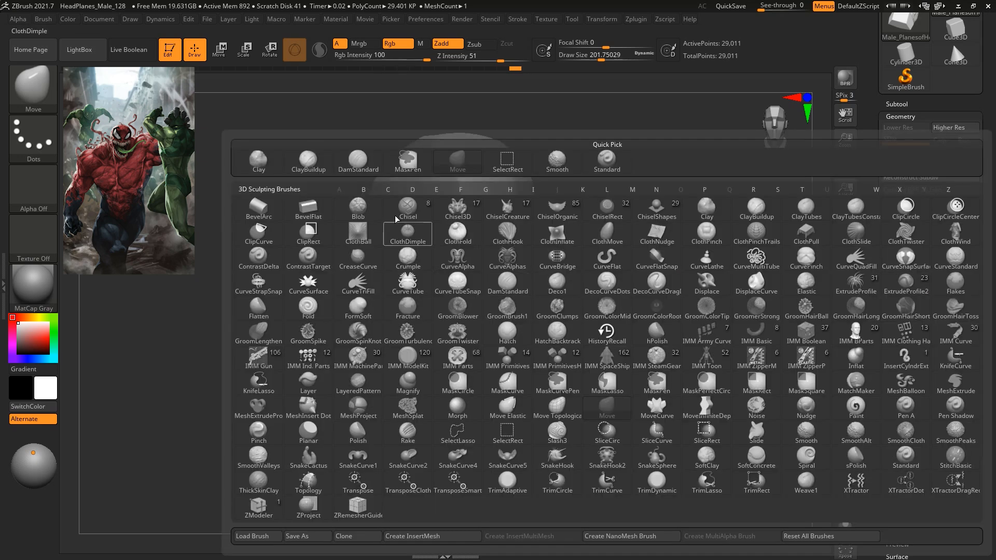
left_click(316, 162)
right_click_drag(622, 176, 639, 225, "ctrl")
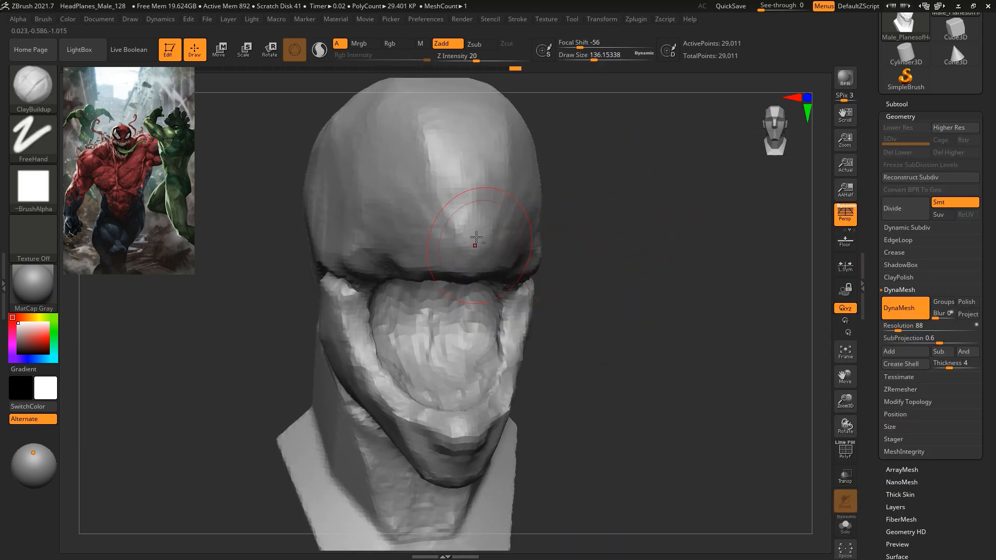
mouse_move(648, 240)
left_mouse_down()
mouse_move(703, 240)
mouse_move(615, 166)
mouse_move(630, 249)
left_mouse_up()
key("space")
left_click_drag(632, 207, 639, 208)
left_click_drag(603, 212, 570, 222)
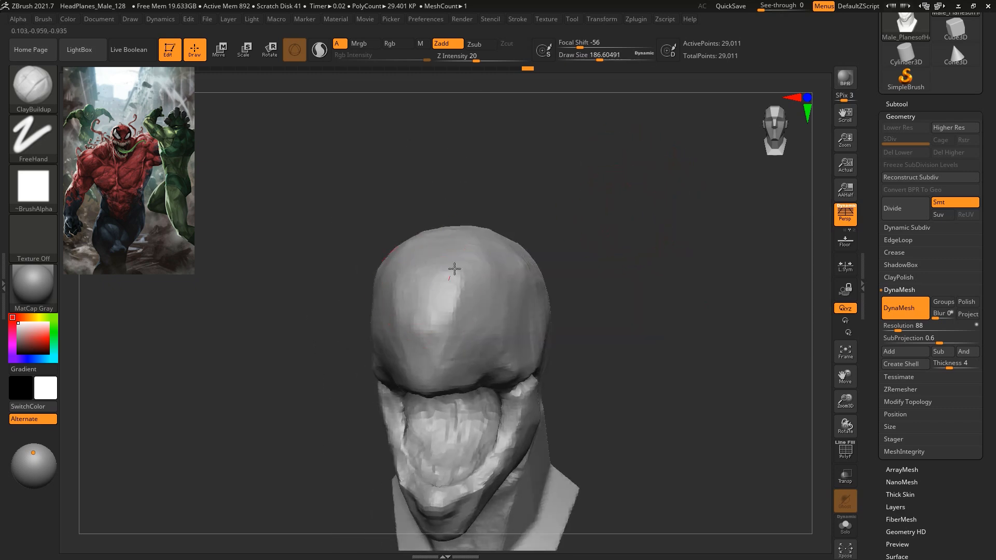
left_click_drag(627, 247, 461, 255)
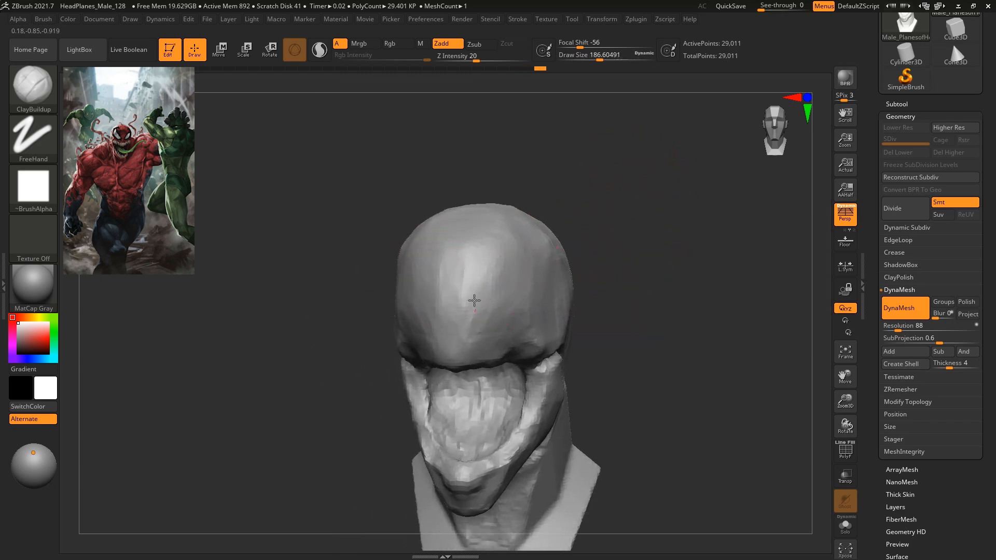
left_click_drag(456, 200, 565, 276)
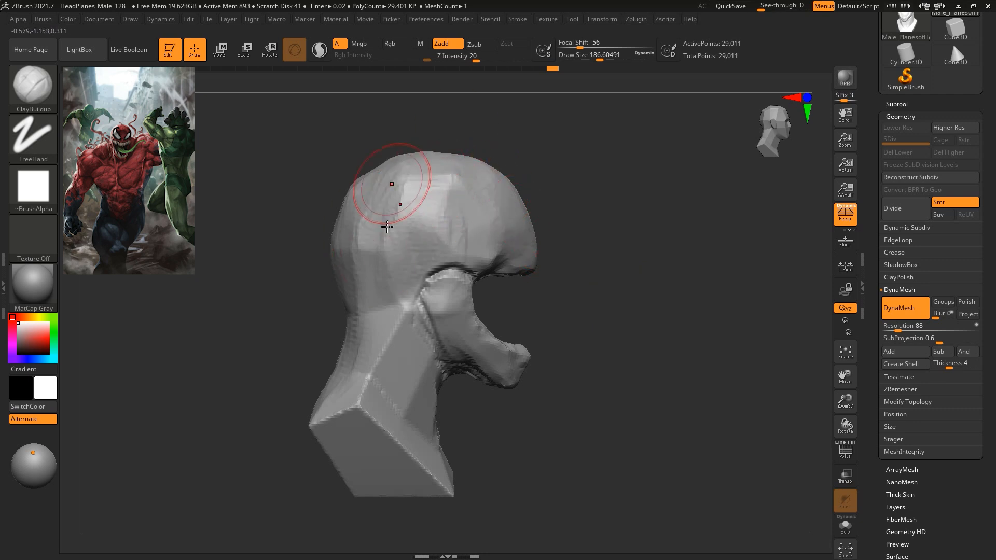
Build up the side of the skull and the back of the neck with ClayBuildup at draw sizes of about 187 and 262.
mouse_move(377, 209)
left_mouse_down()
mouse_move(392, 312)
mouse_move(386, 371)
mouse_move(408, 385)
left_mouse_up()
mouse_move(544, 326)
left_mouse_down()
mouse_move(634, 294)
mouse_move(621, 282)
mouse_move(620, 253)
mouse_move(633, 268)
left_mouse_up()
key("space")
left_click_drag(617, 296, 588, 307)
mouse_move(463, 273)
left_mouse_down()
mouse_move(441, 307)
mouse_move(477, 346)
mouse_move(469, 340)
mouse_move(482, 338)
mouse_move(456, 297)
left_mouse_up()
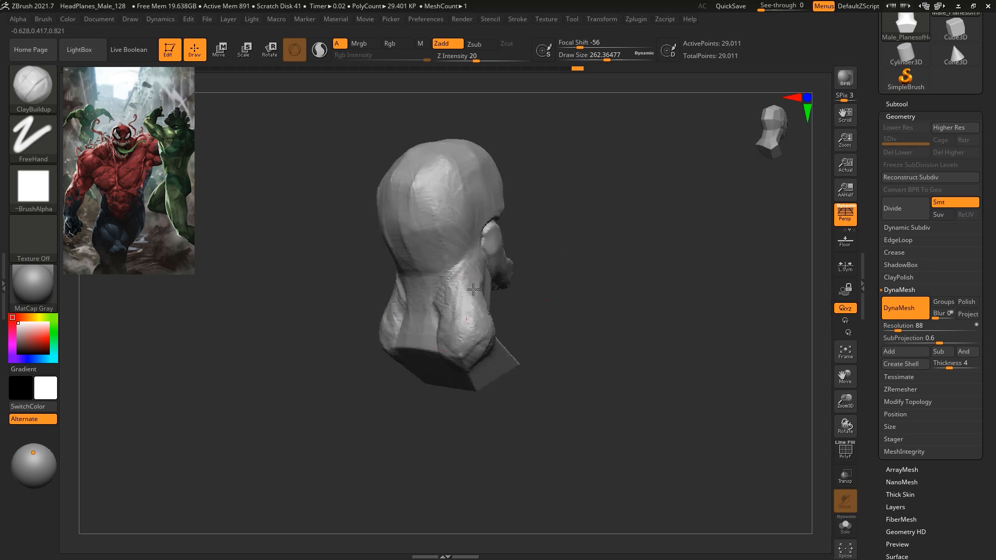
left_click_drag(630, 263, 444, 244)
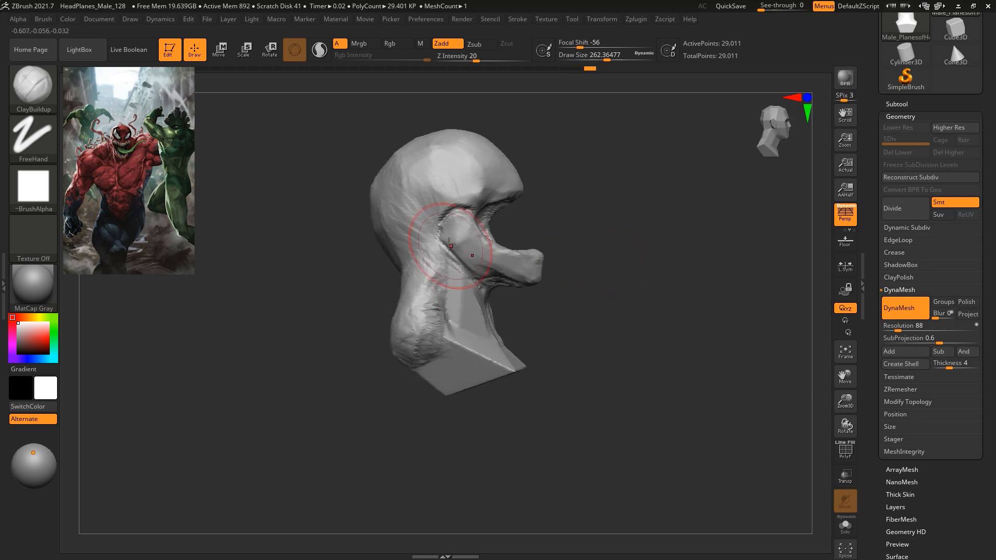
Form the long neck muscles running from behind the jaw to the neck base with ClayBuildup at a draw size of about 149.
key("space")
key("space")
mouse_move(678, 172)
left_mouse_down()
mouse_move(676, 216)
mouse_move(633, 204)
mouse_move(566, 222)
left_mouse_up()
left_click_drag(489, 333, 482, 343)
left_click_drag(663, 271, 657, 277)
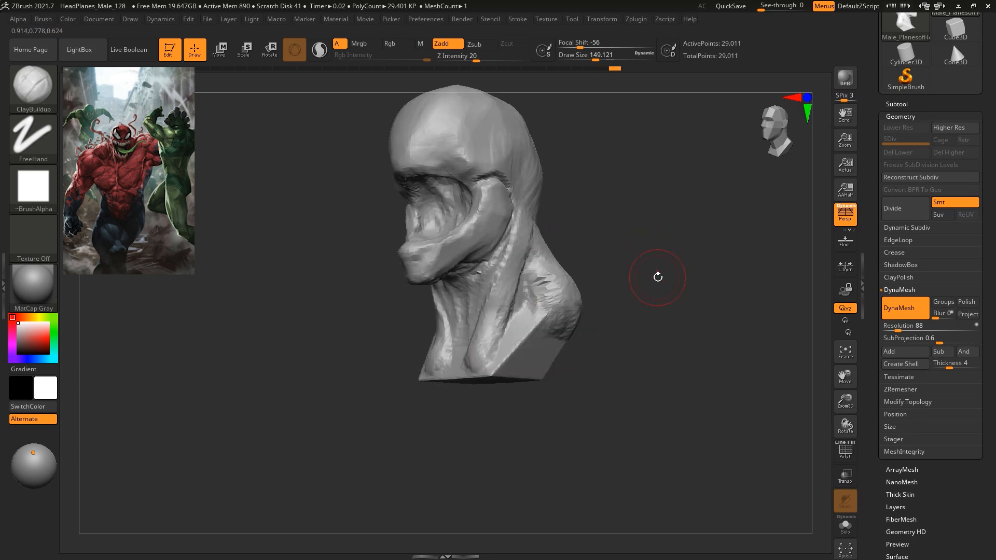
Adjust the shape of the chin and lower jaw with the Move brush at a draw size of about 149.
mouse_move(700, 247)
left_mouse_down("shift")
mouse_move(567, 253)
mouse_move(600, 184)
mouse_move(589, 222)
mouse_move(633, 189)
mouse_move(625, 212)
left_mouse_up("shift")
key("b")
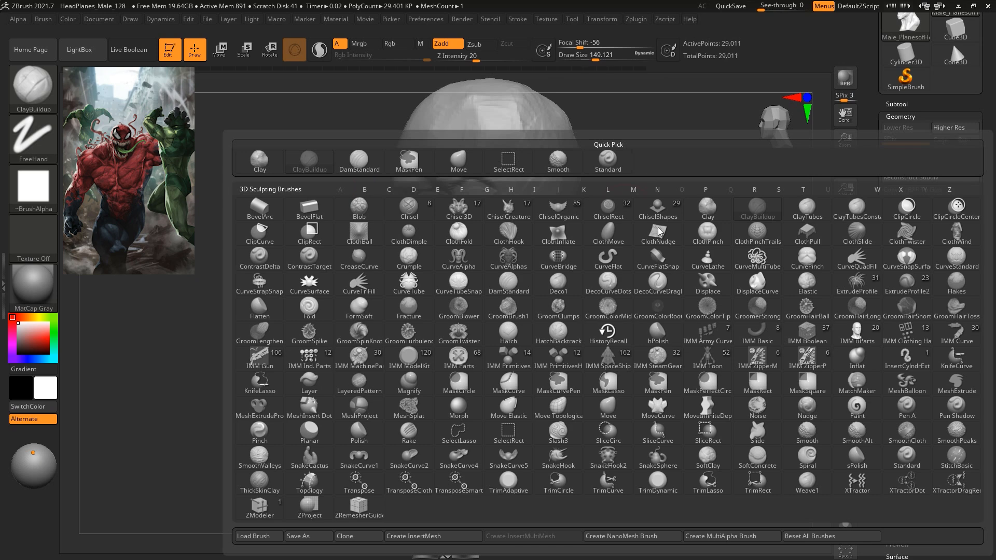
key("Escape")
key("b")
key("m")
key("v")
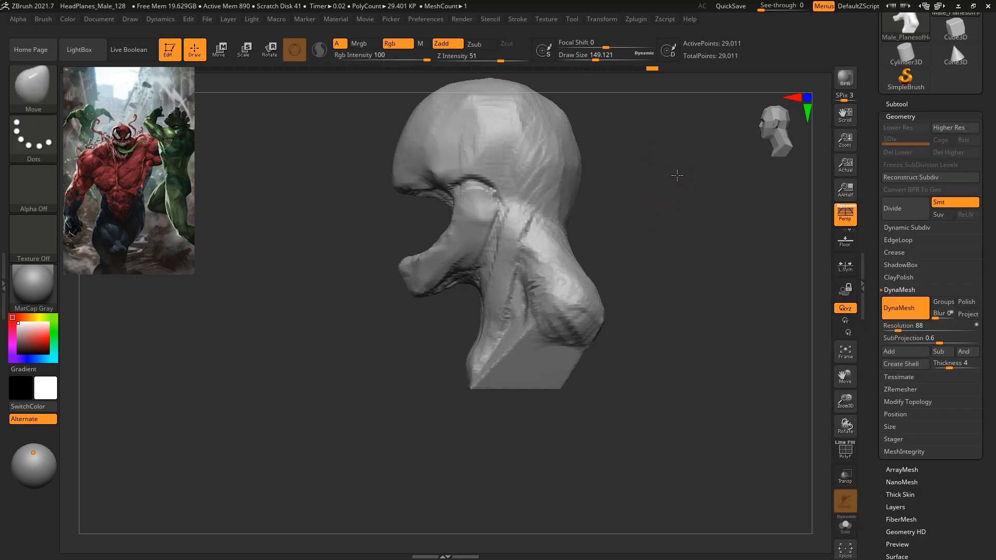
left_click_drag(674, 167, 661, 234, "alt")
left_click_drag(427, 278, 435, 287)
mouse_move(393, 312)
left_mouse_down()
mouse_move(387, 307)
mouse_move(453, 265)
left_mouse_up()
left_click_drag(412, 330, 539, 311, "shift")
Reshape the mouth corners and cheek sides with the Move brush at a draw size of about 207.
mouse_move(558, 249)
left_mouse_down("alt")
mouse_move(566, 185)
mouse_move(620, 211)
left_mouse_up("alt")
key("space")
left_click_drag(527, 216, 538, 188)
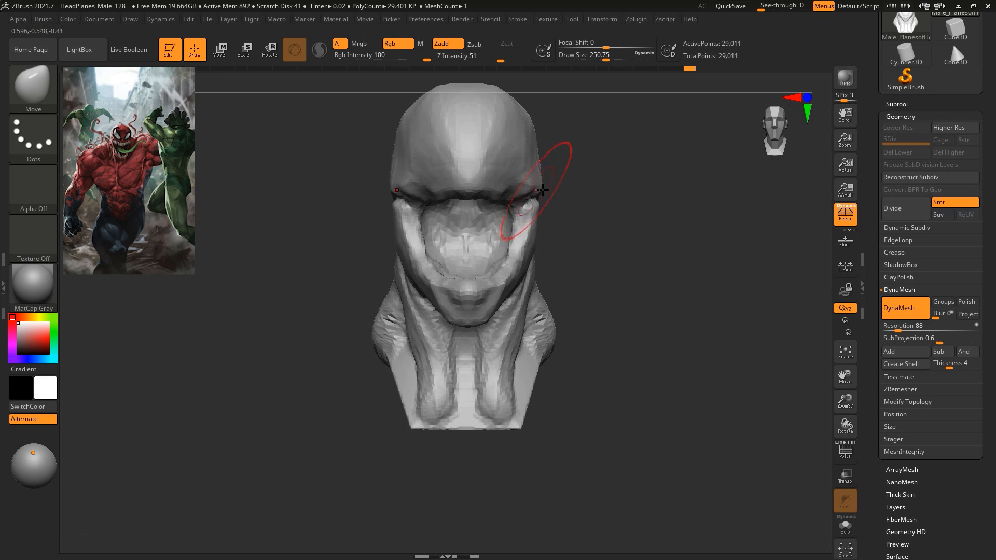
key("ctrl+z")
key("space")
left_click_drag(601, 183, 596, 183)
left_click_drag(533, 203, 545, 198)
left_click_drag(638, 201, 569, 200)
left_click_drag(683, 203, 643, 201, "shift")
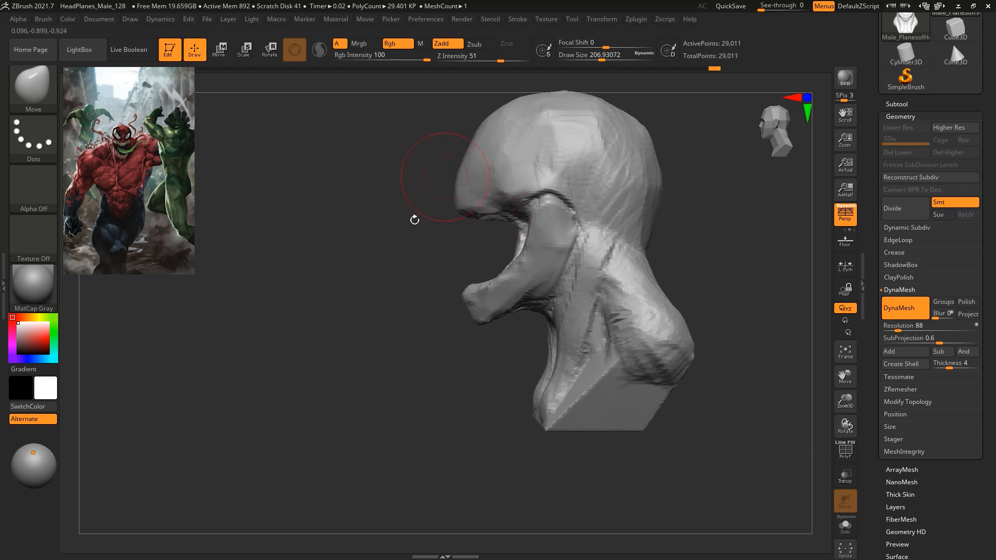
Refine the head's profile and pull in the sides of the lower jaw with the Move brush at a draw size of about 207.
left_click_drag(415, 220, 469, 220)
mouse_move(591, 210)
left_mouse_down()
mouse_move(613, 226)
mouse_move(578, 212)
left_mouse_up()
left_click_drag(503, 268, 500, 284)
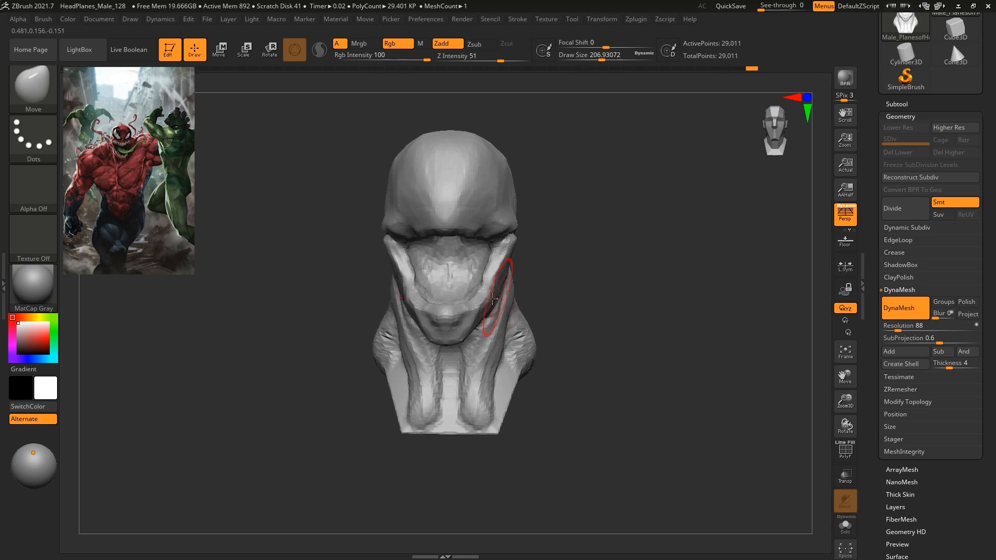
mouse_move(646, 248)
left_mouse_down()
mouse_move(529, 184)
mouse_move(664, 254)
mouse_move(697, 255)
left_mouse_up()
Build up the temple above the jaw hinge with ClayBuildup at a draw size of about 90.
key("space")
mouse_move(622, 211)
left_mouse_down("alt")
mouse_move(641, 243)
mouse_move(604, 217)
left_mouse_up("alt")
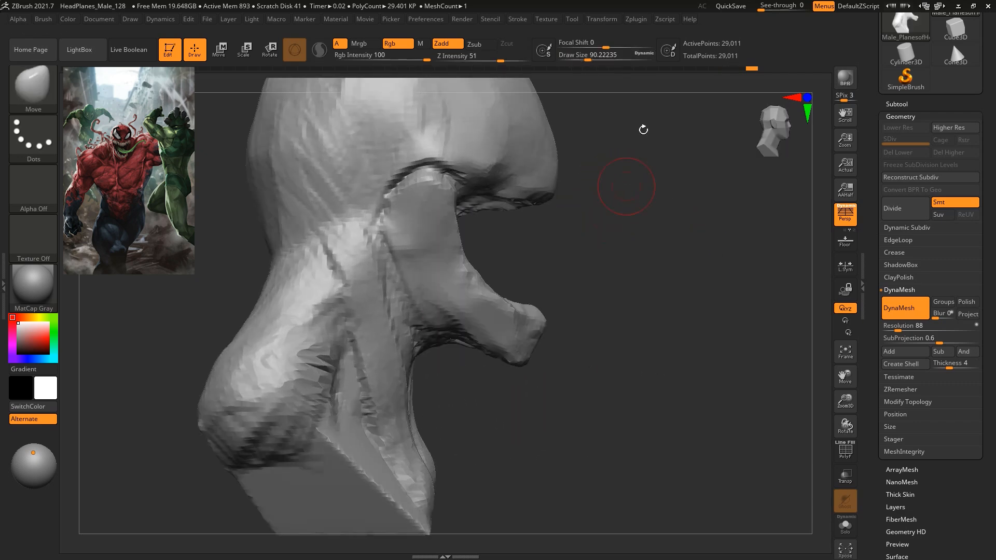
key("b")
left_click(322, 162)
key("space")
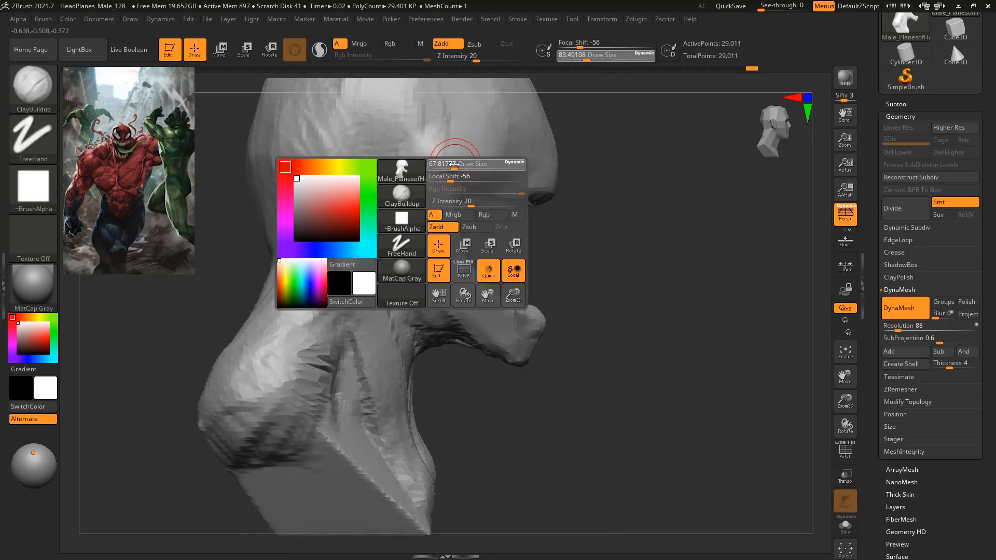
left_click_drag(454, 166, 449, 165)
mouse_move(596, 200)
left_mouse_down("alt")
mouse_move(604, 280)
mouse_move(607, 200)
left_mouse_up("alt")
key("space")
mouse_move(465, 240)
left_mouse_down()
mouse_move(442, 201)
mouse_move(416, 205)
mouse_move(387, 261)
left_mouse_up()
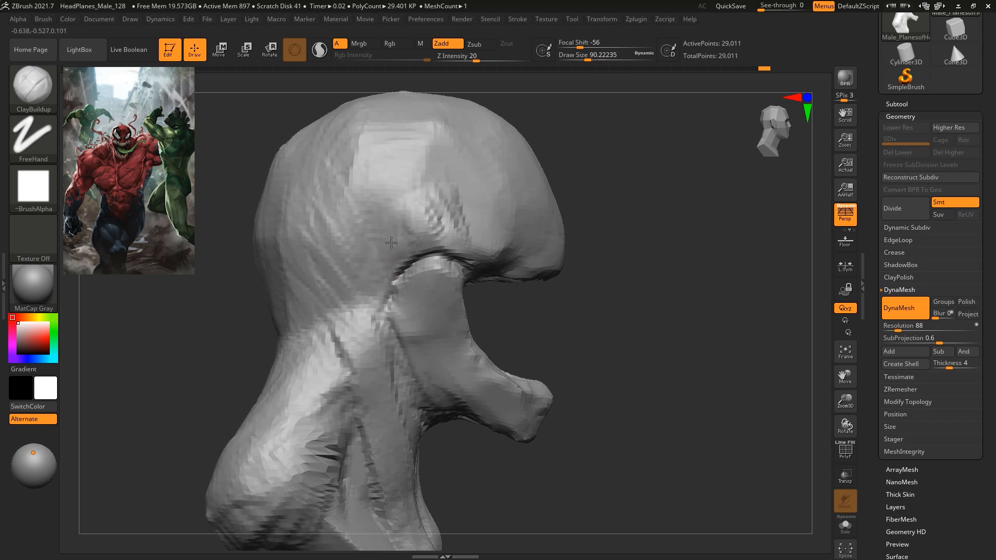
left_click_drag(462, 235, 463, 238)
left_click_drag(674, 258, 638, 229)
left_click_drag(427, 212, 403, 242)
Fill in the lower jaw's rim and the mouth corner under the upper jaw with ClayBuildup at draw sizes of about 90 and 80.
left_click_drag(624, 212, 595, 243)
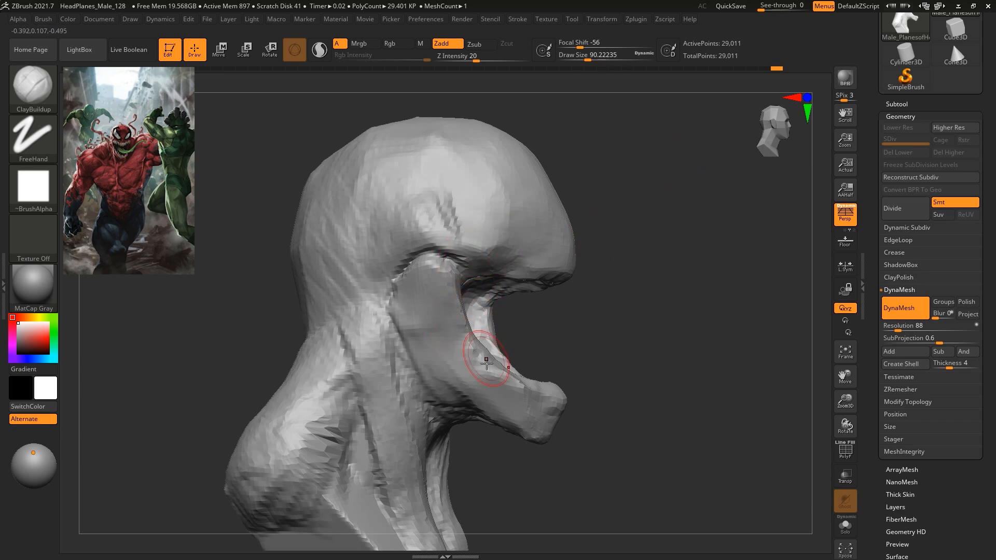
left_click_drag(572, 342, 633, 342)
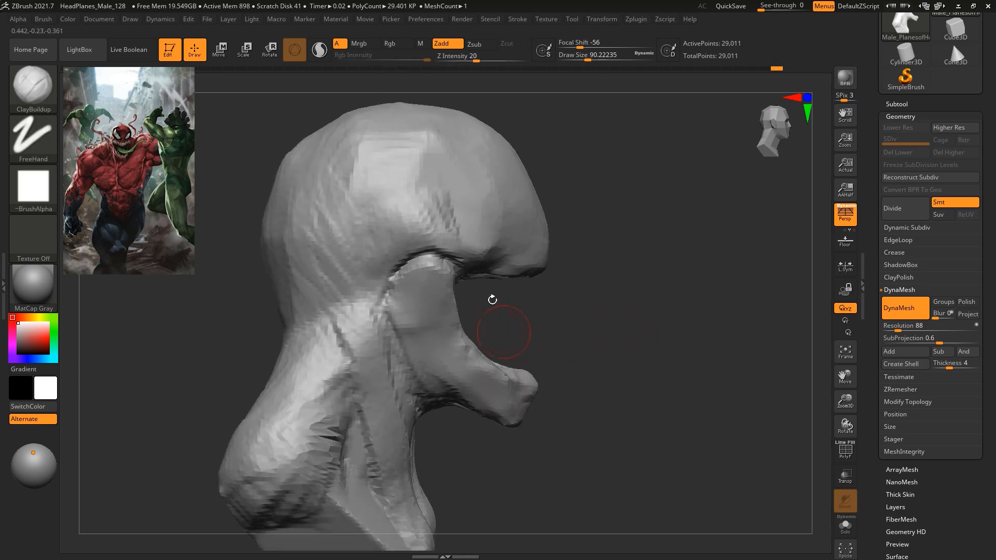
left_click_drag(726, 264, 622, 293)
key("space")
mouse_move(453, 296)
left_mouse_down()
mouse_move(433, 306)
mouse_move(463, 324)
left_mouse_up()
left_click_drag(768, 259, 722, 258)
mouse_move(792, 302)
left_mouse_down("alt")
mouse_move(700, 244)
mouse_move(664, 242)
left_mouse_up("alt")
left_click_drag(466, 235, 534, 276)
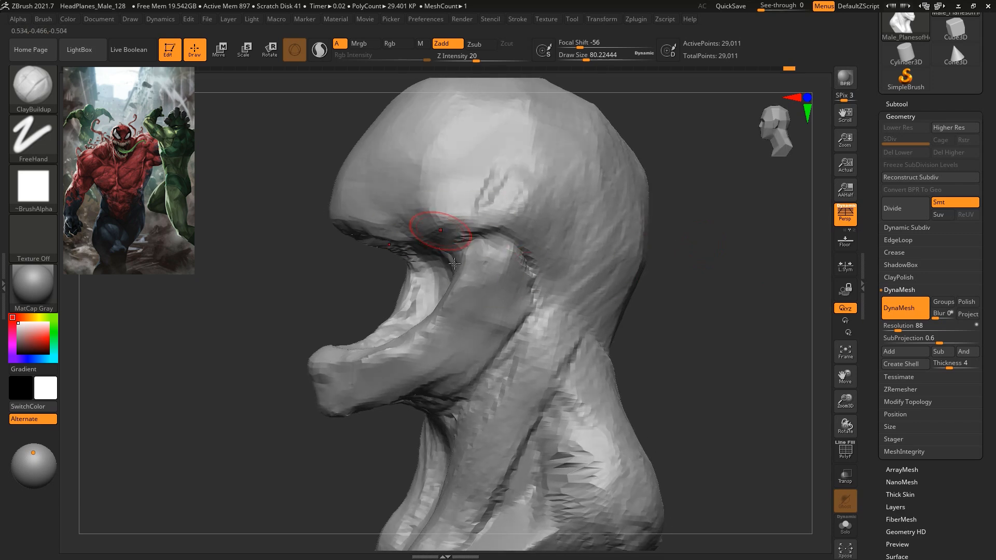
Round the back and crown of the skull with ClayBuildup at draw sizes of about 172 and 245.
mouse_move(726, 236)
left_mouse_down()
mouse_move(691, 242)
mouse_move(674, 216)
mouse_move(687, 216)
left_mouse_up()
key("space")
mouse_move(707, 234)
left_mouse_down()
mouse_move(663, 225)
mouse_move(638, 193)
left_mouse_up()
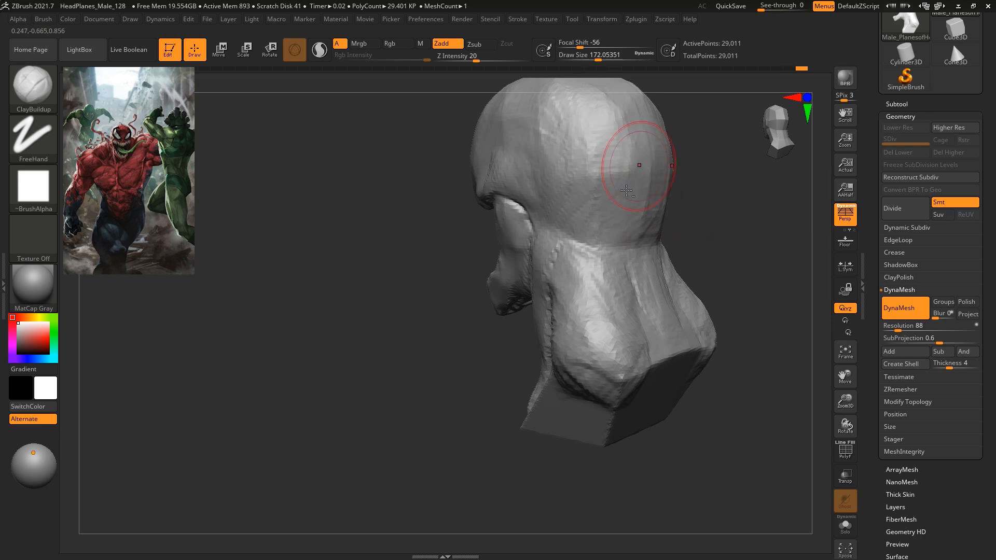
mouse_move(622, 251)
left_mouse_down()
mouse_move(723, 216)
mouse_move(605, 238)
mouse_move(565, 198)
mouse_move(534, 206)
mouse_move(489, 147)
mouse_move(518, 177)
mouse_move(535, 164)
mouse_move(448, 158)
left_mouse_up()
key("s")
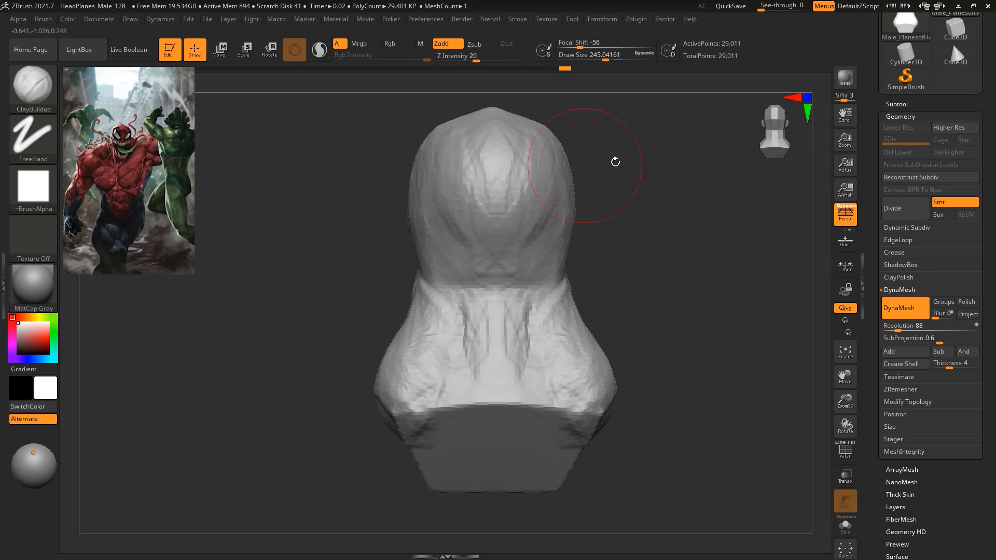
left_click_drag(615, 161, 617, 242)
mouse_move(511, 182)
left_mouse_down()
mouse_move(484, 151)
mouse_move(510, 173)
left_mouse_up()
mouse_move(643, 223)
left_mouse_down()
mouse_move(648, 169)
mouse_move(489, 175)
mouse_move(470, 186)
left_mouse_up()
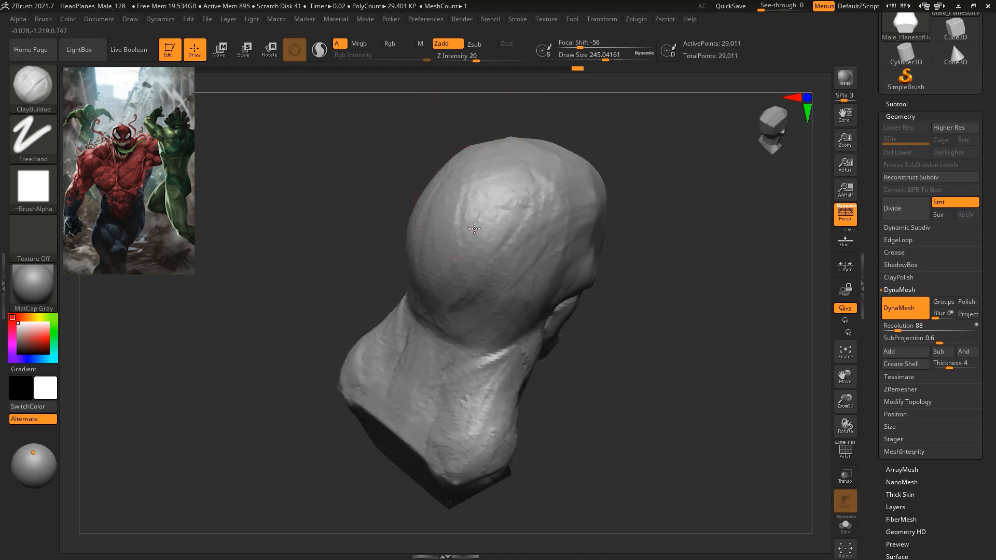
Reshape the back of the skull and the nape with the Move brush at a draw size of about 262.
left_click_drag(669, 221, 685, 288, "shift")
mouse_move(626, 228)
left_mouse_down("alt")
mouse_move(620, 198)
mouse_move(656, 218)
mouse_move(653, 254)
left_mouse_up("alt")
key("b")
key("m")
key("v")
key("space")
left_click(654, 198)
left_click_drag(554, 291, 520, 293)
key("space")
left_click(523, 296)
left_click_drag(666, 271, 642, 271, "shift")
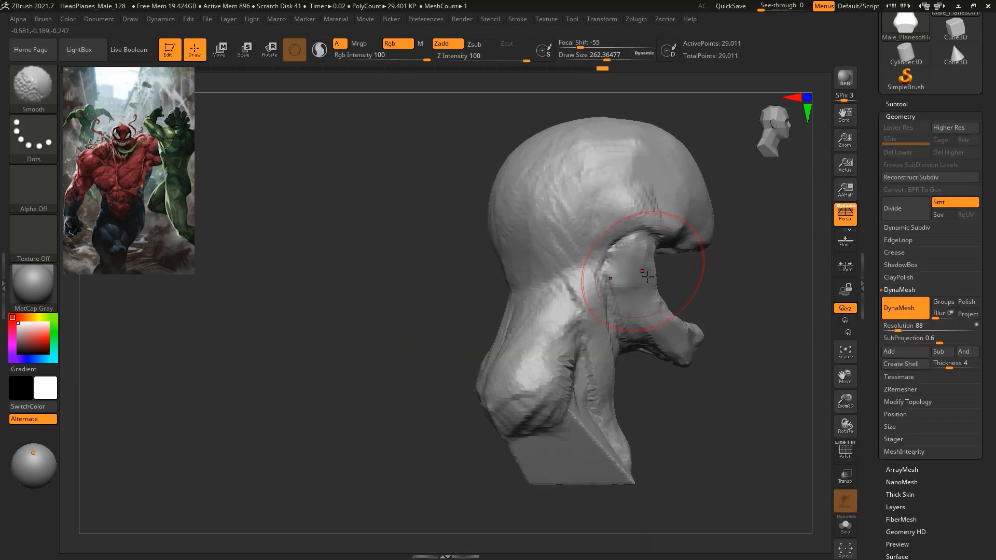
mouse_move(509, 290)
left_mouse_down()
mouse_move(518, 290)
mouse_move(498, 262)
left_mouse_up()
left_click_drag(493, 192, 488, 192)
left_click_drag(494, 261, 498, 258)
left_click_drag(426, 298, 596, 256)
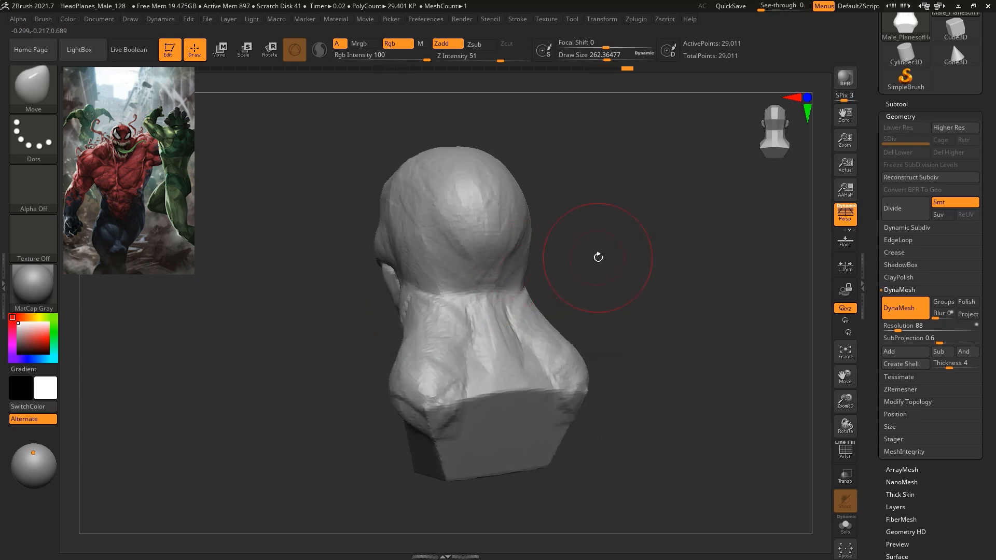
Build up the muscles at the back of the neck with ClayBuildup at draw sizes of about 136 and 223.
key("b")
left_click(298, 167)
key("space")
left_click_drag(637, 176, 624, 177)
mouse_move(510, 306)
left_mouse_down()
mouse_move(510, 326)
mouse_move(503, 312)
left_mouse_up()
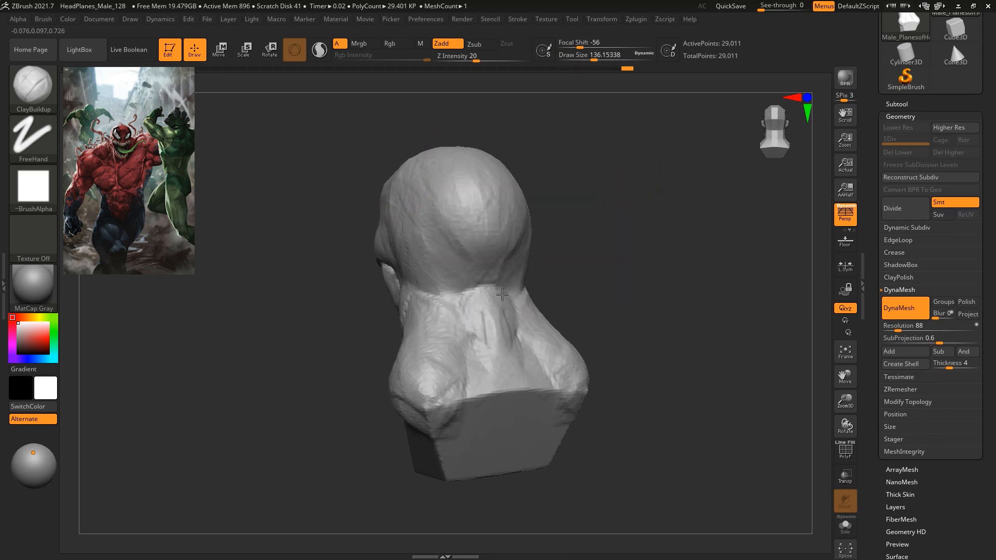
left_click_drag(522, 353, 541, 381)
key("space")
mouse_move(507, 303)
left_mouse_down()
mouse_move(517, 303)
mouse_move(501, 345)
left_mouse_up()
left_click_drag(729, 269, 632, 298)
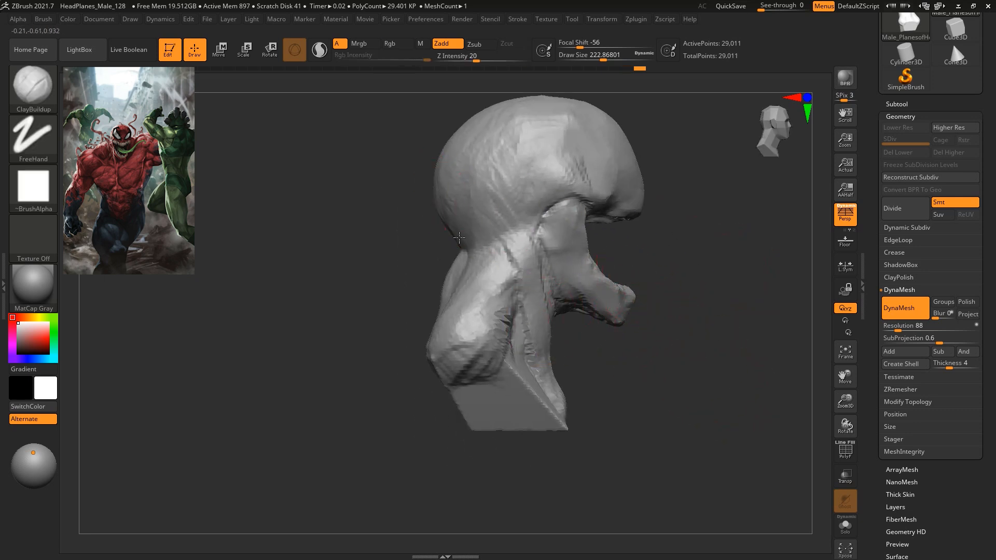
Reshape the skull's rear and top silhouette with the Move brush at a draw size of about 445.
left_click_drag(720, 229, 592, 241)
key("b")
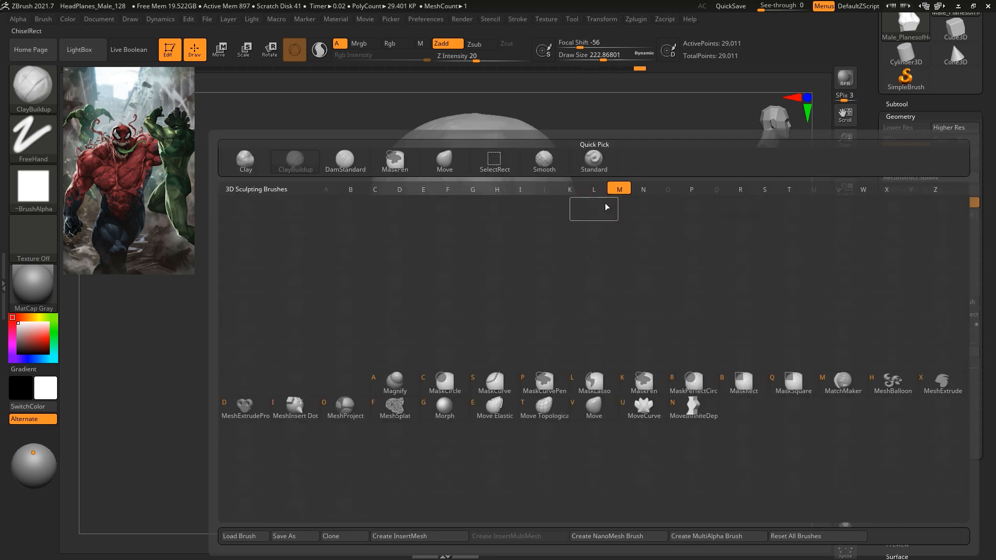
key("m")
key("v")
mouse_move(387, 217)
left_mouse_down()
mouse_move(431, 230)
mouse_move(402, 253)
left_mouse_up()
key("space")
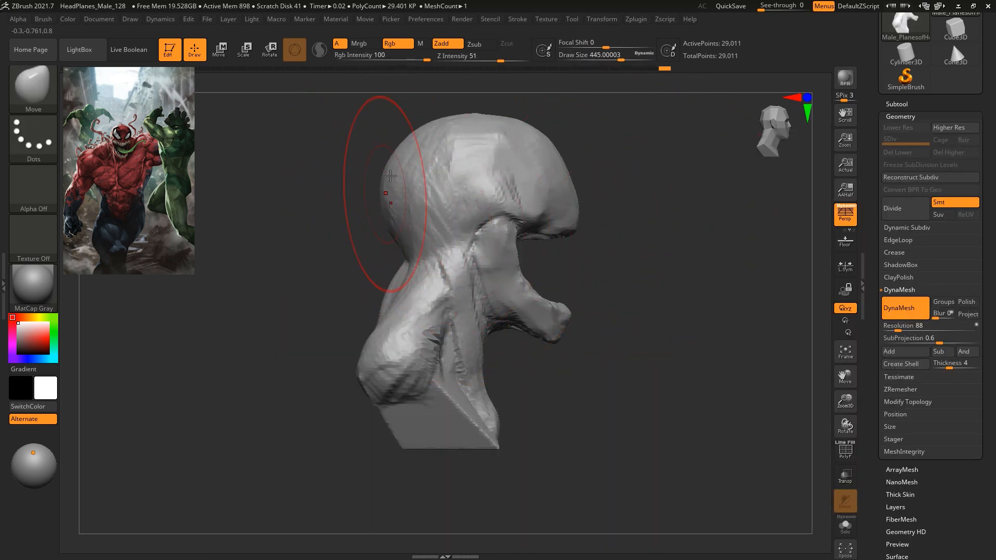
mouse_move(441, 109)
left_mouse_down()
mouse_move(675, 267)
mouse_move(551, 220)
mouse_move(563, 296)
mouse_move(560, 216)
mouse_move(549, 264)
left_mouse_up()
Fill out the crown and rear sides of the skull with ClayBuildup at a draw size of about 338.
key("b")
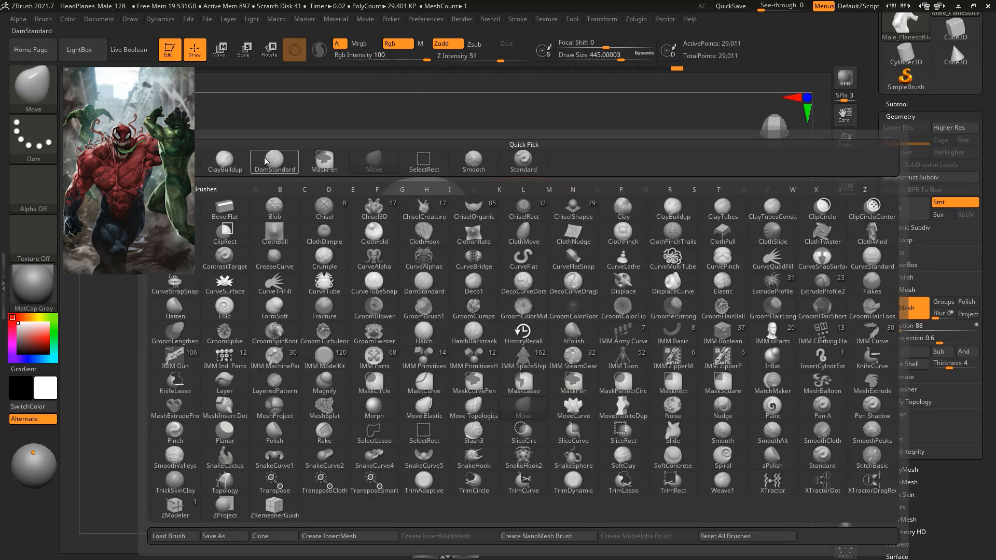
left_click(227, 160)
key("space")
left_click_drag(606, 183, 596, 183)
mouse_move(659, 192)
left_mouse_down()
mouse_move(592, 198)
mouse_move(633, 169)
mouse_move(514, 244)
left_mouse_up()
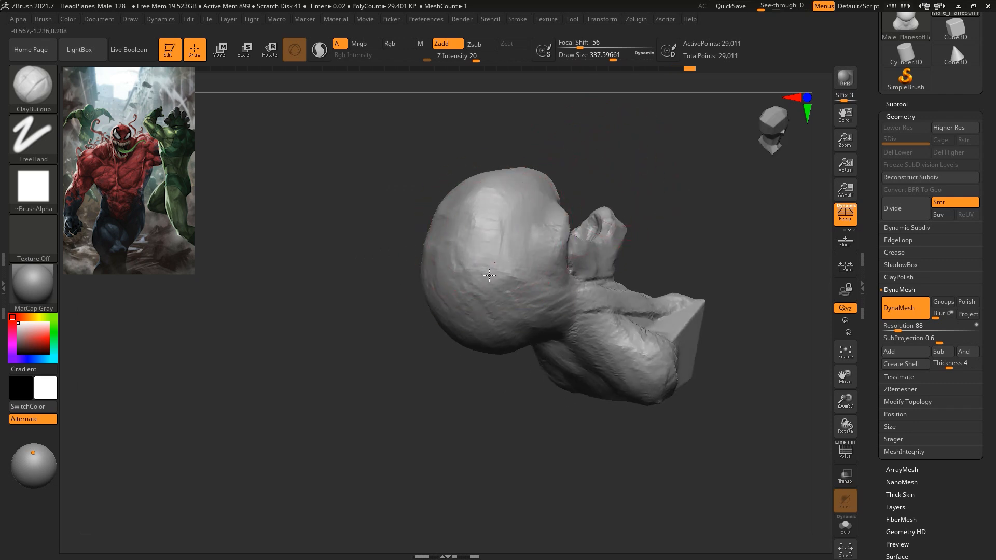
mouse_move(709, 214)
left_mouse_down()
mouse_move(589, 283)
mouse_move(580, 263)
left_mouse_up()
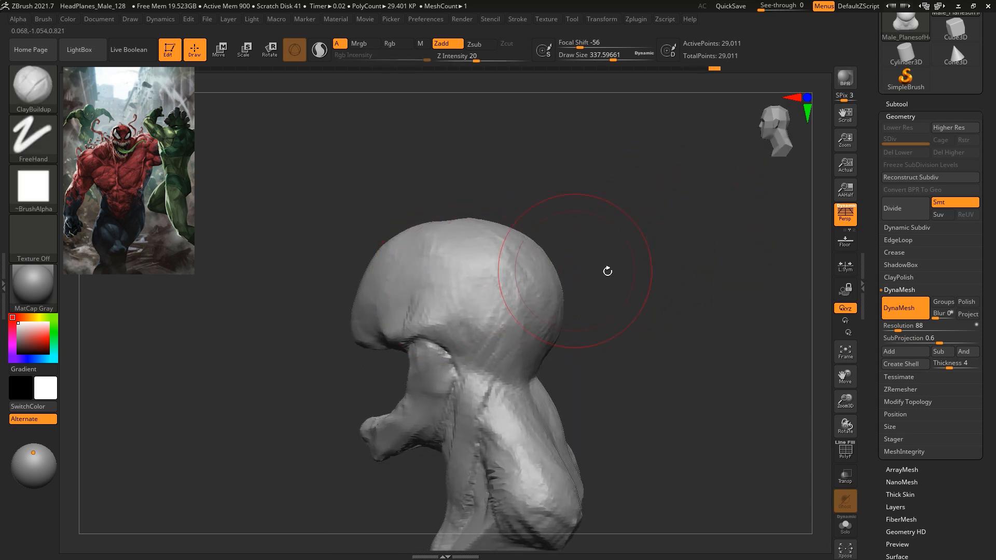
Build up the muscles on the side of the neck with ClayBuildup at a draw size of about 212.
left_click_drag(608, 271, 657, 260, "shift")
mouse_move(572, 329)
left_mouse_down("alt")
mouse_move(629, 272)
mouse_move(630, 217)
mouse_move(596, 218)
left_mouse_up("alt")
key("s")
left_click_drag(609, 285, 648, 168)
left_click_drag(649, 168, 626, 197)
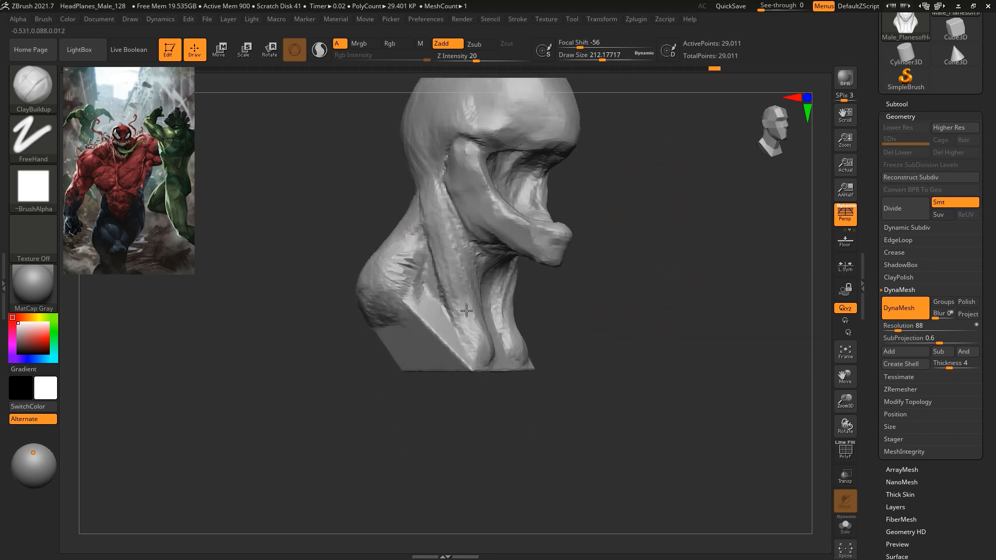
Adjust the sides and crown of the skull with the Move brush at draw sizes of about 351 and 223.
left_click_drag(655, 269, 578, 250)
key("b")
key("m")
key("v")
key("space")
left_click_drag(591, 194, 586, 194)
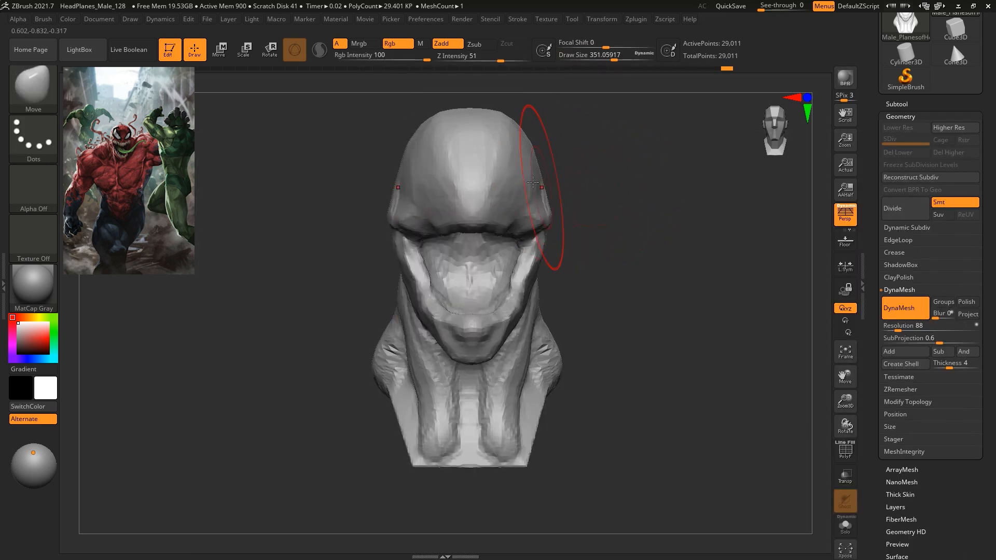
key("space")
left_click_drag(631, 188, 568, 192)
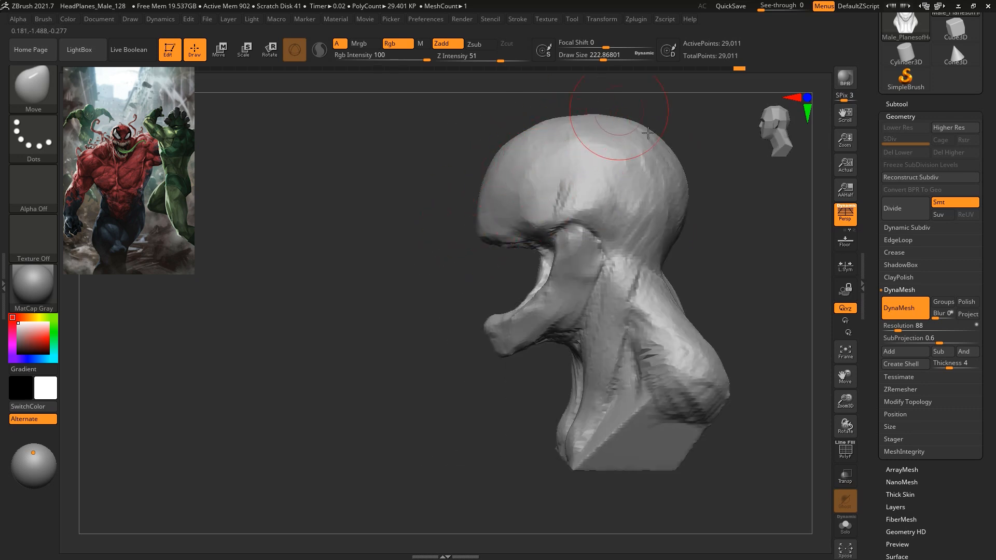
Round the back of the skull with the Move brush at a draw size of about 344.
left_click_drag(721, 206, 698, 233, "alt")
key("]")
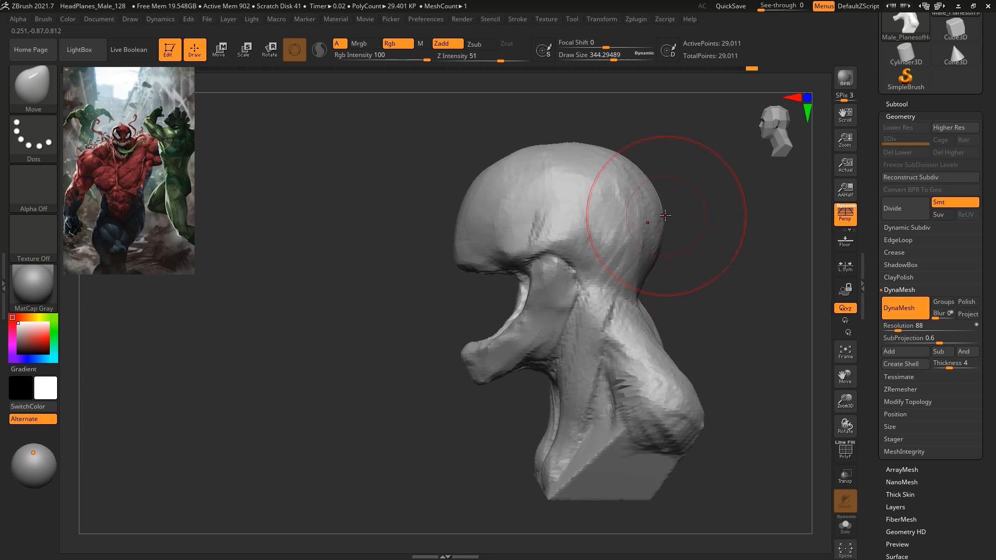
mouse_move(566, 141)
left_mouse_down()
mouse_move(671, 196)
mouse_move(669, 229)
left_mouse_up()
key("b")
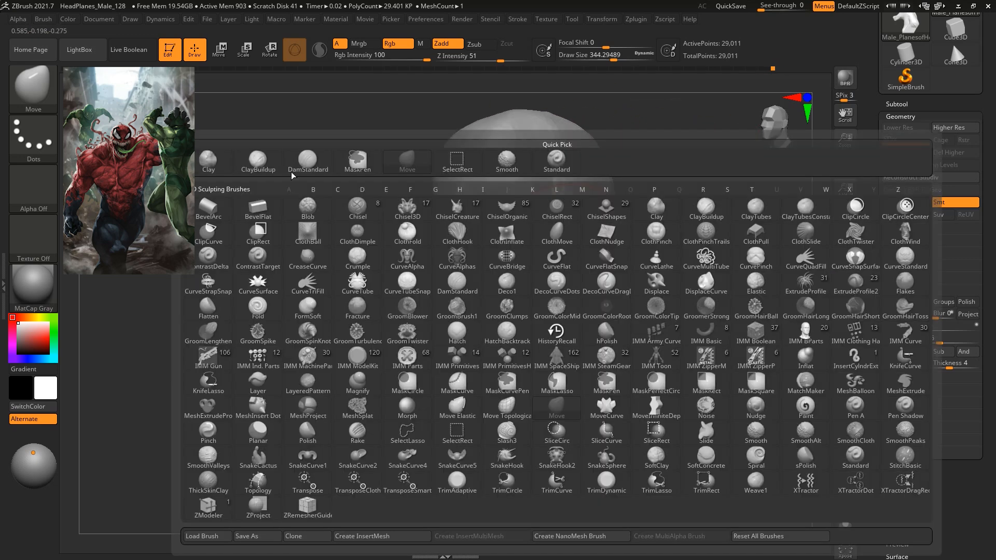
left_click(211, 163)
key("space")
left_click_drag(666, 179, 645, 180)
Build up the side of the head above the mouth corner with ClayBuildup, working at a draw size of about 132.
key("b")
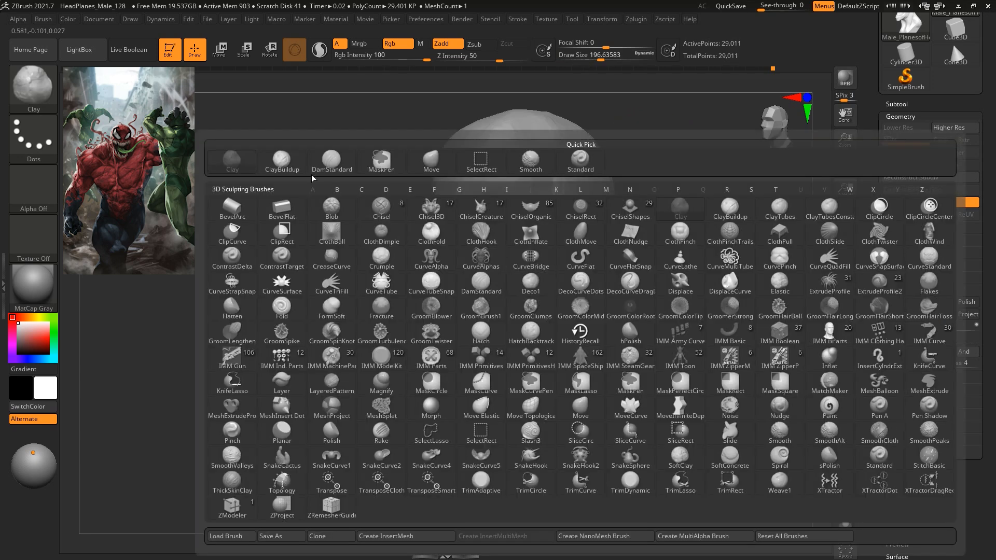
key("c")
key("b")
key("space")
mouse_move(525, 266)
left_mouse_down()
mouse_move(528, 244)
mouse_move(489, 211)
mouse_move(557, 242)
mouse_move(477, 201)
mouse_move(544, 215)
mouse_move(567, 197)
left_mouse_up()
mouse_move(695, 219)
left_mouse_down()
mouse_move(647, 251)
mouse_move(627, 233)
left_mouse_up()
key("space")
left_click_drag(627, 232, 618, 232)
left_click_drag(618, 232, 507, 233)
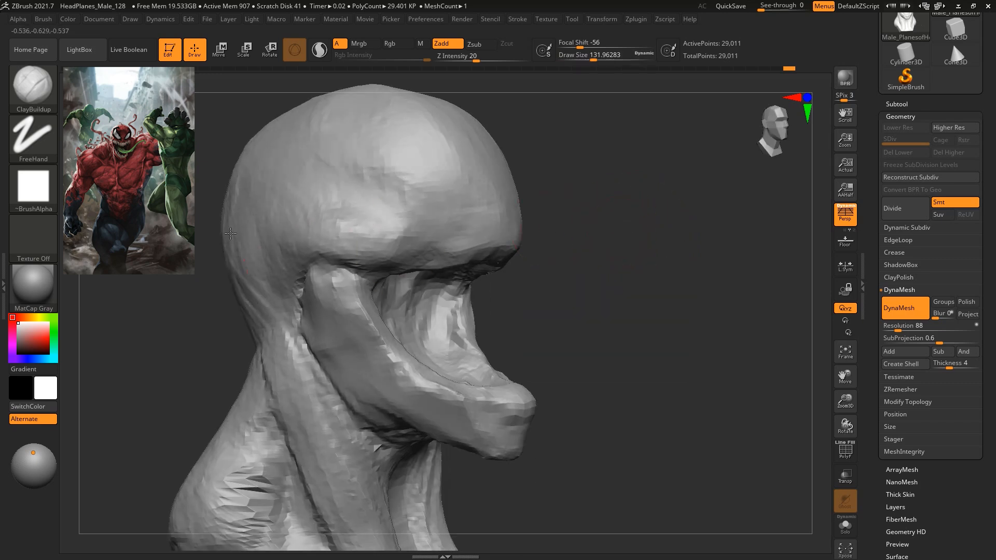
Refine the temple and the lower edge of the brow with ClayBuildup, varying the draw size down to 112.
mouse_move(632, 272)
left_mouse_down()
mouse_move(555, 236)
mouse_move(633, 195)
mouse_move(605, 276)
mouse_move(635, 264)
left_mouse_up()
left_click_drag(541, 253, 526, 297)
key("s")
left_click_drag(635, 228, 612, 229)
left_click_drag(549, 247, 558, 234)
mouse_move(686, 236)
left_mouse_down()
mouse_move(667, 231)
mouse_move(669, 195)
left_mouse_up()
key("s")
left_click_drag(545, 231, 563, 231)
mouse_move(481, 230)
left_mouse_down()
mouse_move(495, 260)
mouse_move(505, 233)
left_mouse_up()
mouse_move(697, 228)
left_mouse_down()
mouse_move(663, 230)
mouse_move(721, 240)
mouse_move(721, 303)
mouse_move(670, 208)
left_mouse_up()
left_click_drag(671, 208, 623, 201, "shift")
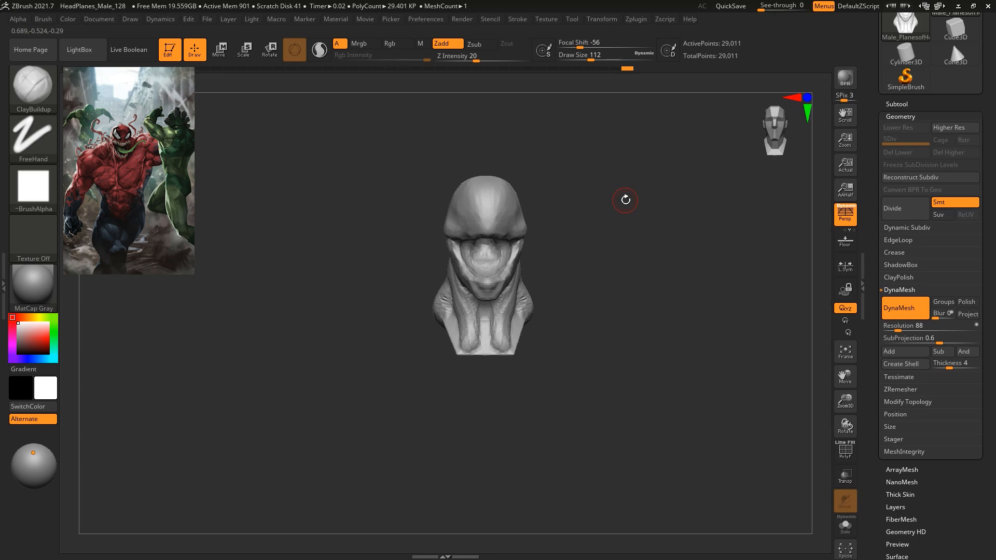
Adjust the width of the skull's sides with the Move brush at a draw size of about 257.
key("b")
key("m")
key("v")
key("space")
mouse_move(629, 193)
left_mouse_down()
mouse_move(642, 190)
mouse_move(627, 285)
mouse_move(609, 195)
left_mouse_up()
mouse_move(547, 141)
left_mouse_down()
mouse_move(658, 233)
mouse_move(654, 265)
left_mouse_up()
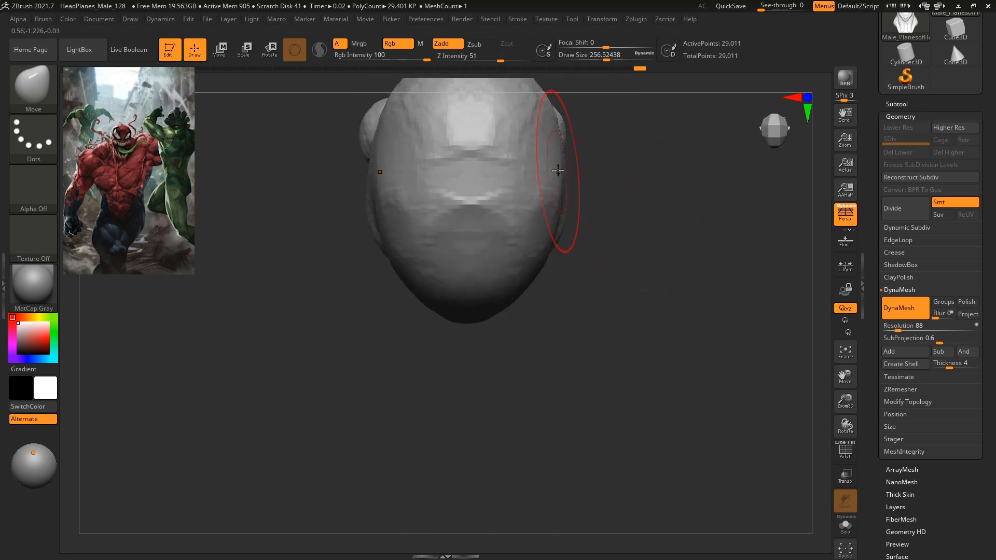
left_click_drag(609, 149, 596, 225, "alt")
left_click_drag(527, 160, 534, 156)
left_click_drag(669, 226, 636, 177)
Pull out the trapezius muscles at the base of the neck with the Move brush at draw sizes of about 484 and 212.
left_click_drag(637, 184, 695, 204)
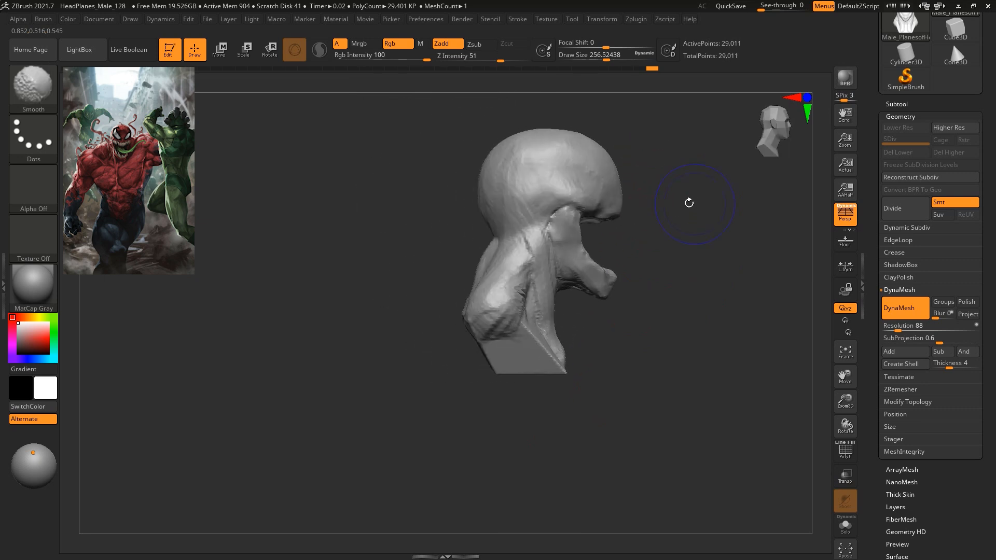
key("bracketright")
key("bracketright")
key("bracketright")
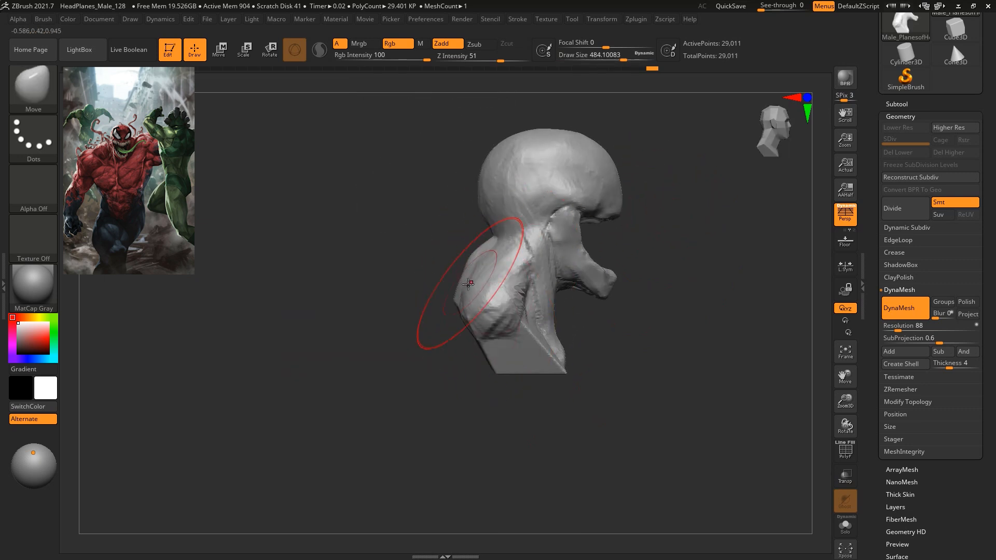
left_click_drag(444, 287, 411, 314)
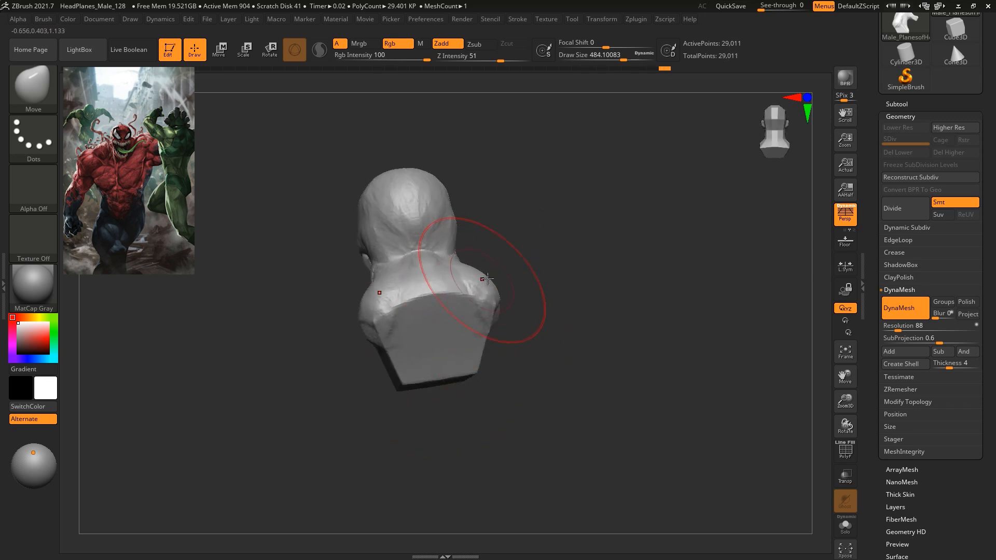
left_click_drag(652, 292, 668, 255)
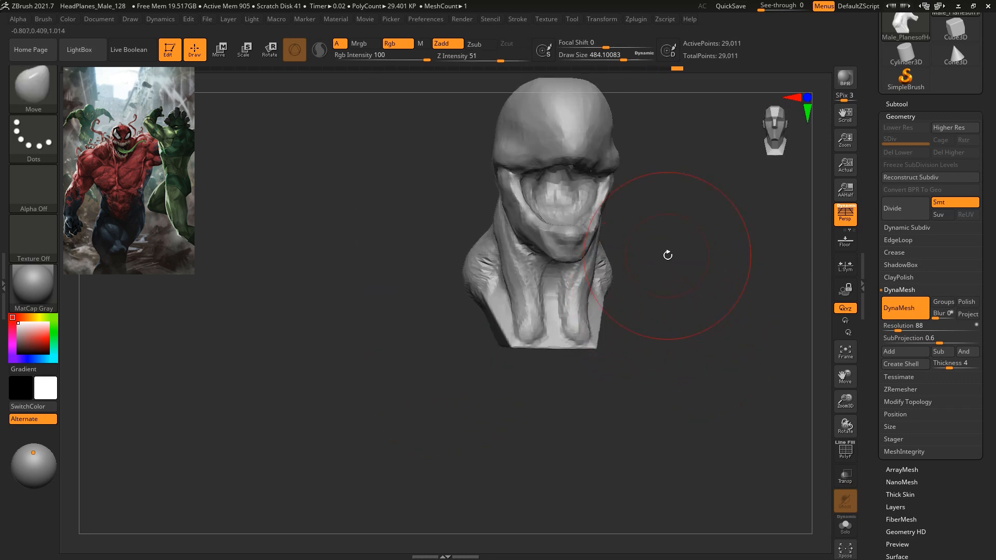
left_click_drag(713, 298, 639, 310, "alt")
key("space")
left_click_drag(643, 213, 620, 213)
mouse_move(667, 253)
left_mouse_down("alt")
mouse_move(665, 291)
mouse_move(667, 238)
left_mouse_up("alt")
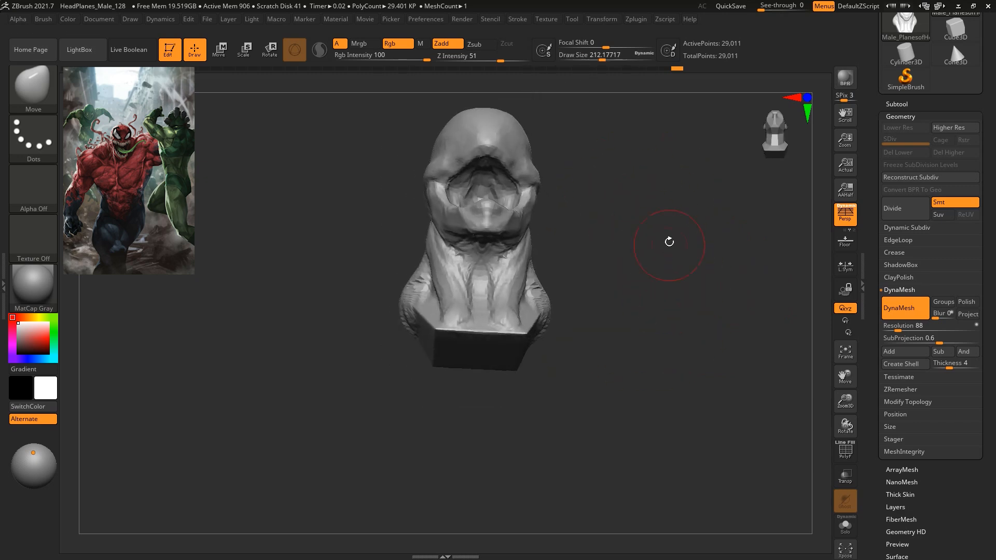
Sculpt the roof of the mouth under the upper jaw with ClayBuildup at a draw size of about 104.
key("b")
left_click(301, 162)
key("space")
mouse_move(629, 173)
left_mouse_down("alt")
mouse_move(649, 259)
mouse_move(621, 171)
mouse_move(646, 205)
left_mouse_up("alt")
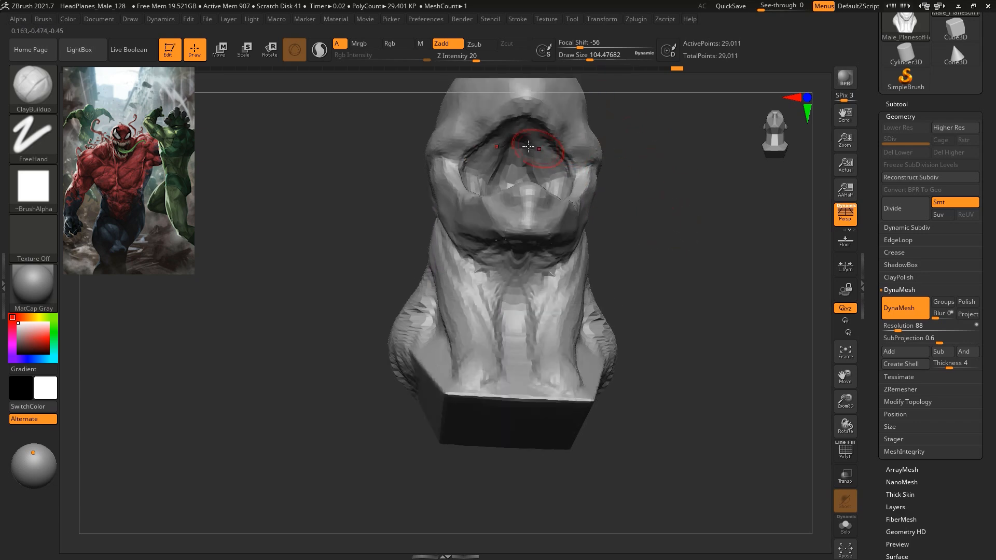
left_click_drag(711, 227, 719, 270)
right_click_drag(543, 208, 508, 181)
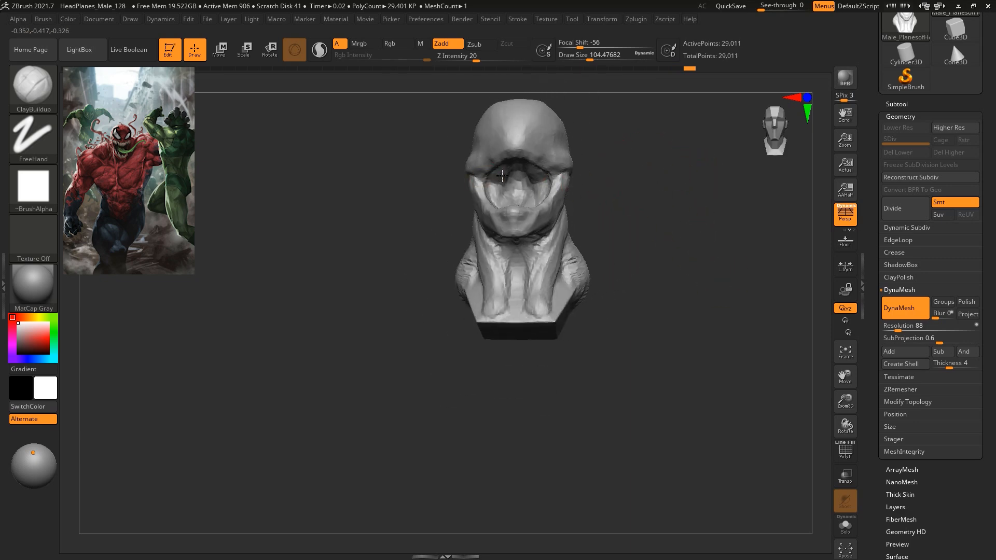
Define the mouth floor and the rim of the lower jaw with ClayBuildup at a draw size of about 51.
right_click_drag(655, 181, 547, 169)
mouse_move(695, 192)
right_mouse_down()
mouse_move(702, 246)
mouse_move(645, 225)
mouse_move(685, 220)
mouse_move(659, 201)
mouse_move(673, 213)
right_mouse_up()
right_click_drag(682, 176, 475, 337)
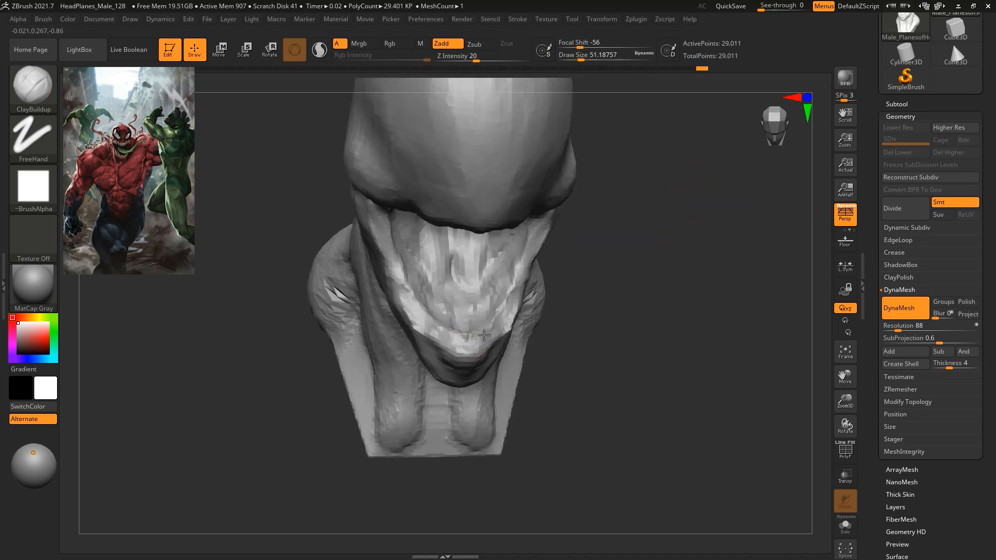
right_click_drag(623, 296, 468, 357)
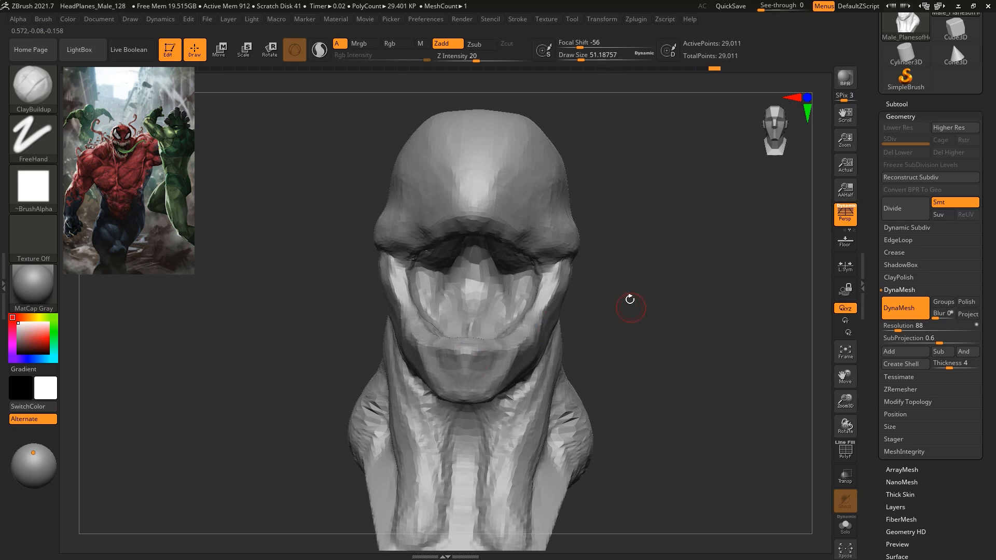
Reshape the chin and underside of the lower jaw with the Move brush at a draw size of about 104.
key("b")
key("m")
key("v")
right_click_drag(651, 207, 670, 203)
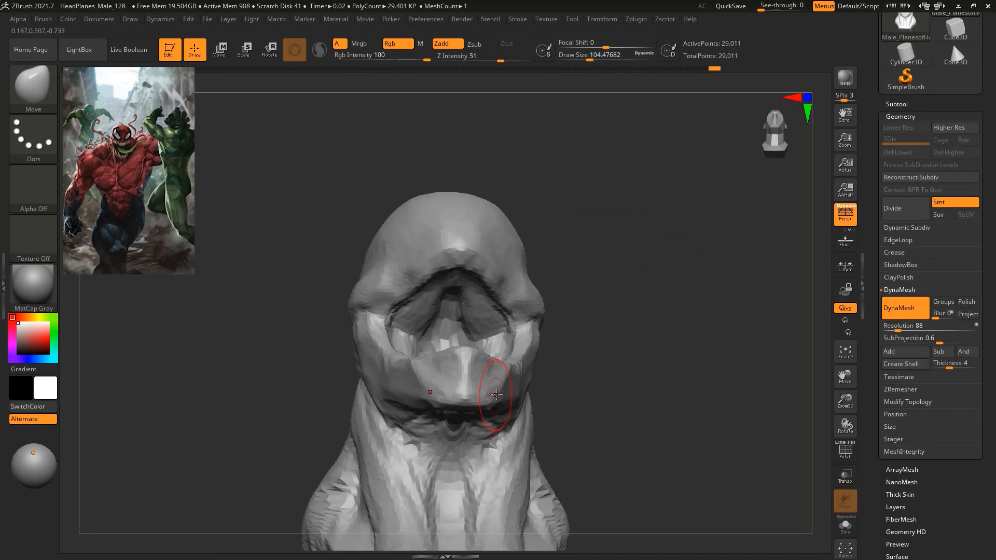
right_click_drag(512, 374, 733, 341)
key("f")
left_click_drag(691, 317, 714, 298)
Fill out and smooth the crown of the skull with ClayBuildup at draw sizes of about 172 and 305.
key("b")
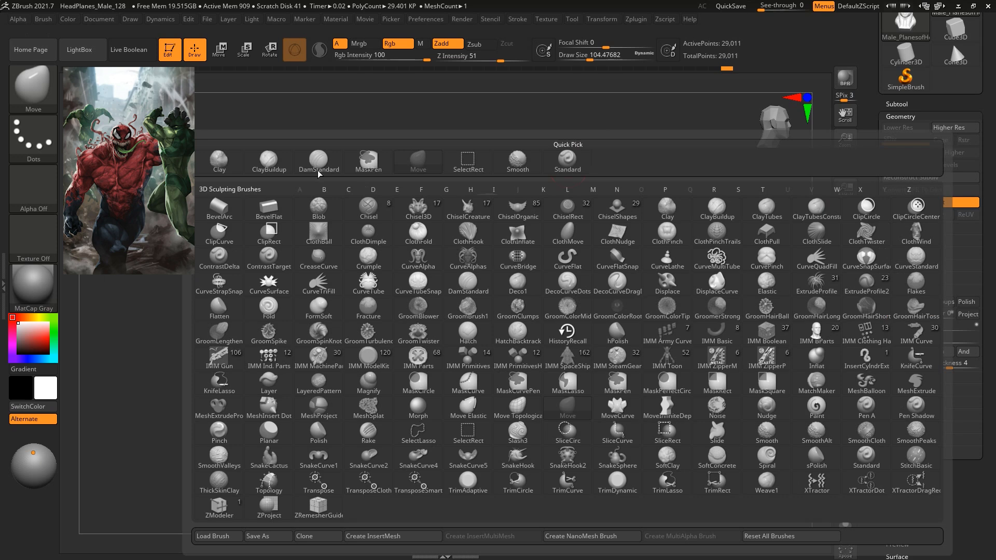
key("c")
key("b")
left_click_drag(582, 157, 471, 271)
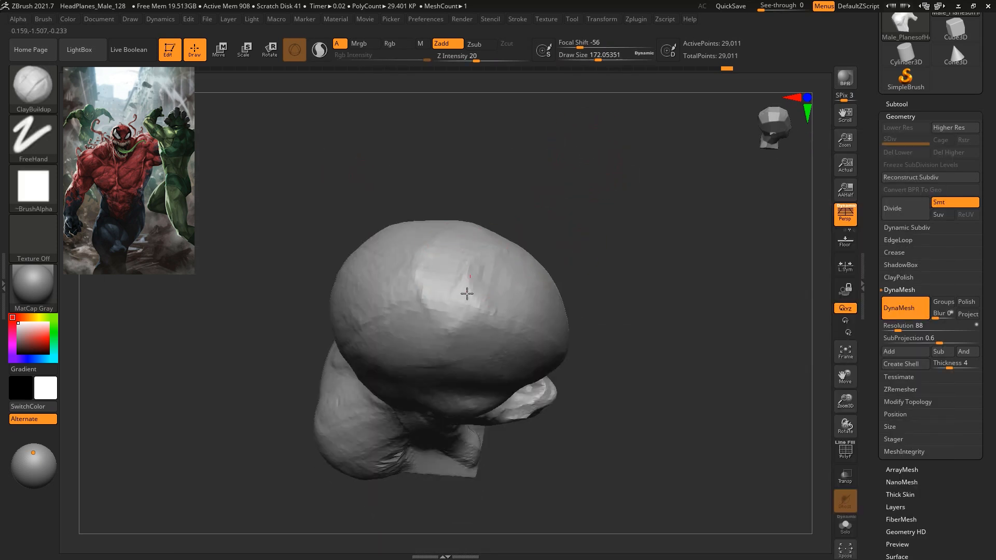
mouse_move(427, 241)
left_mouse_down()
mouse_move(413, 295)
mouse_move(425, 259)
mouse_move(419, 285)
left_mouse_up()
left_click_drag(667, 222, 658, 267, "shift")
left_click_drag(639, 327, 585, 295, "alt")
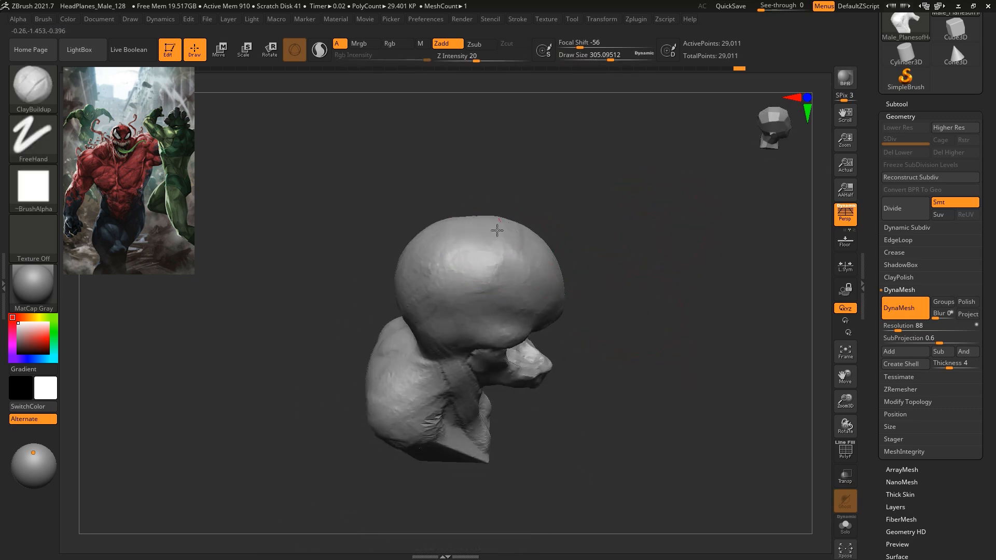
mouse_move(639, 223)
left_mouse_down()
mouse_move(667, 282)
mouse_move(583, 204)
mouse_move(597, 212)
mouse_move(506, 208)
left_mouse_up()
left_click_drag(651, 238, 627, 236)
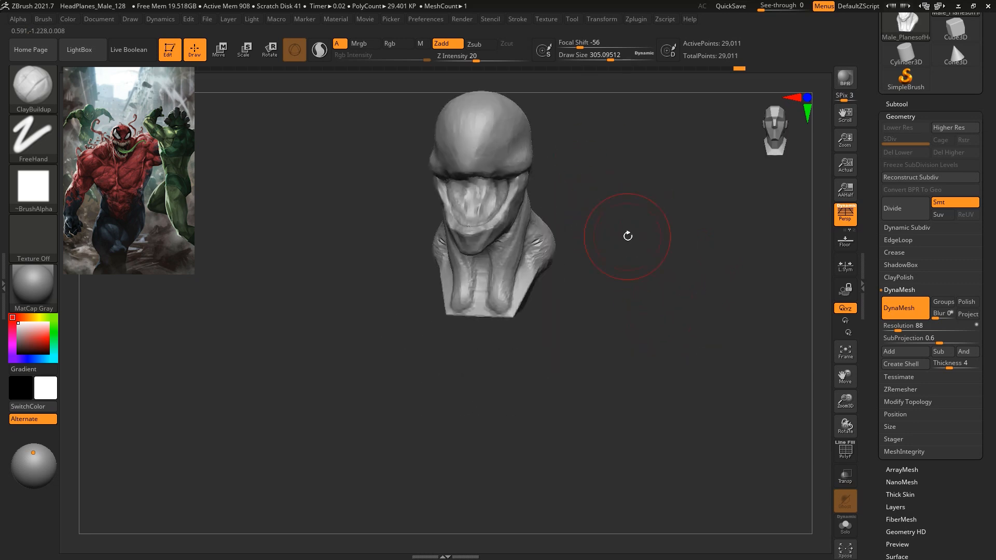
Widen the trapezius and shoulders with the Move brush at a draw size of about 468.
mouse_move(628, 236)
left_mouse_down()
mouse_move(640, 272)
mouse_move(658, 278)
mouse_move(676, 265)
mouse_move(653, 191)
left_mouse_up()
key("b")
key("m")
key("v")
key("space")
left_click_drag(661, 219, 670, 215)
mouse_move(555, 262)
left_mouse_down()
mouse_move(571, 294)
mouse_move(762, 296)
left_mouse_up()
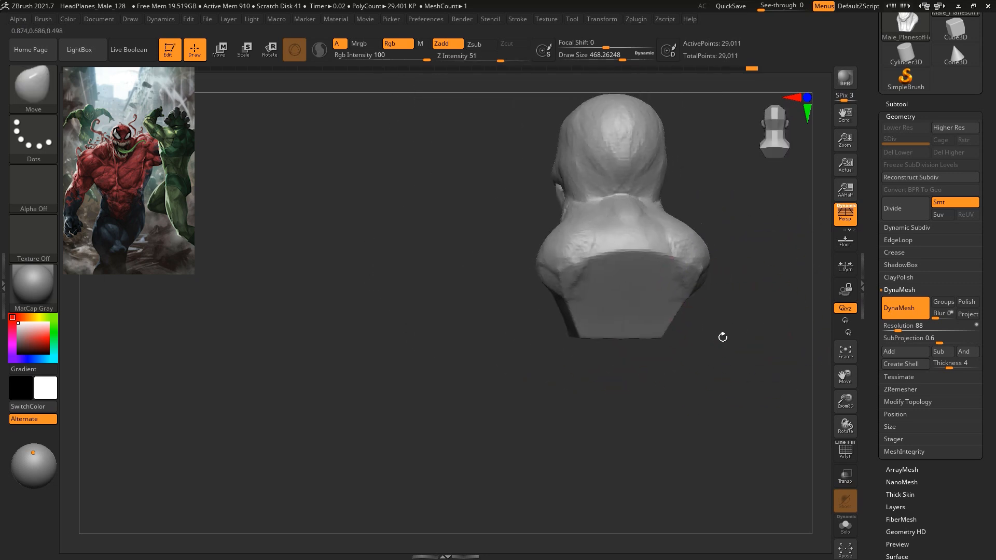
Adjust the shoulder contour and the lower rear of the bust with the Move brush at a draw size of about 379.
key("space")
left_click_drag(530, 215, 518, 210)
left_click_drag(610, 193, 606, 221)
left_click_drag(556, 202, 551, 201)
key("space")
left_click_drag(576, 259, 586, 259)
left_click_drag(587, 281, 607, 288)
left_click_drag(677, 352, 621, 323)
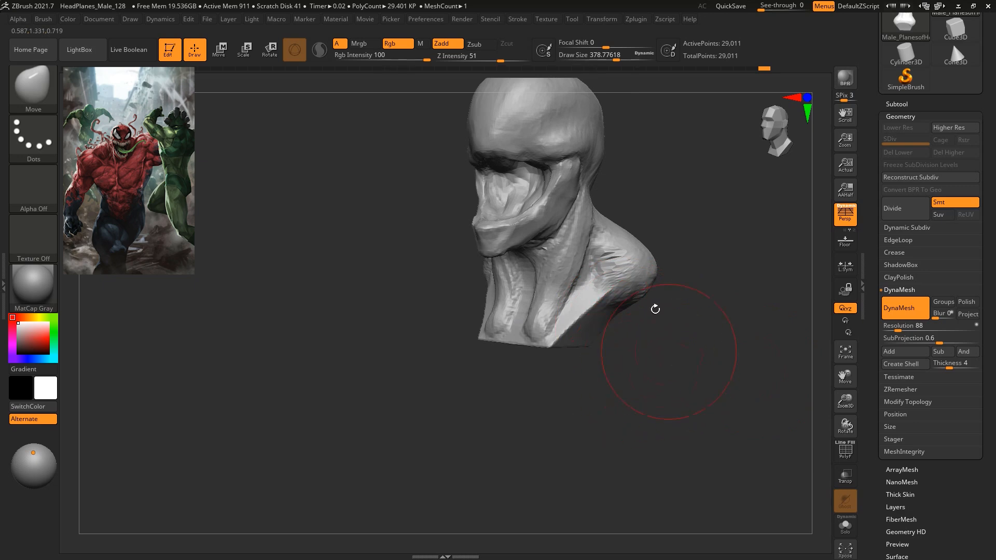
Build up the underside of the shoulders and round off the bust's base with ClayBuildup at a draw size of about 182.
key("b")
left_click(309, 162)
key("space")
mouse_move(608, 257)
left_mouse_down()
mouse_move(590, 256)
mouse_move(581, 311)
mouse_move(553, 339)
mouse_move(582, 333)
mouse_move(631, 354)
mouse_move(662, 331)
mouse_move(625, 333)
left_mouse_up()
left_click_drag(697, 367, 592, 339)
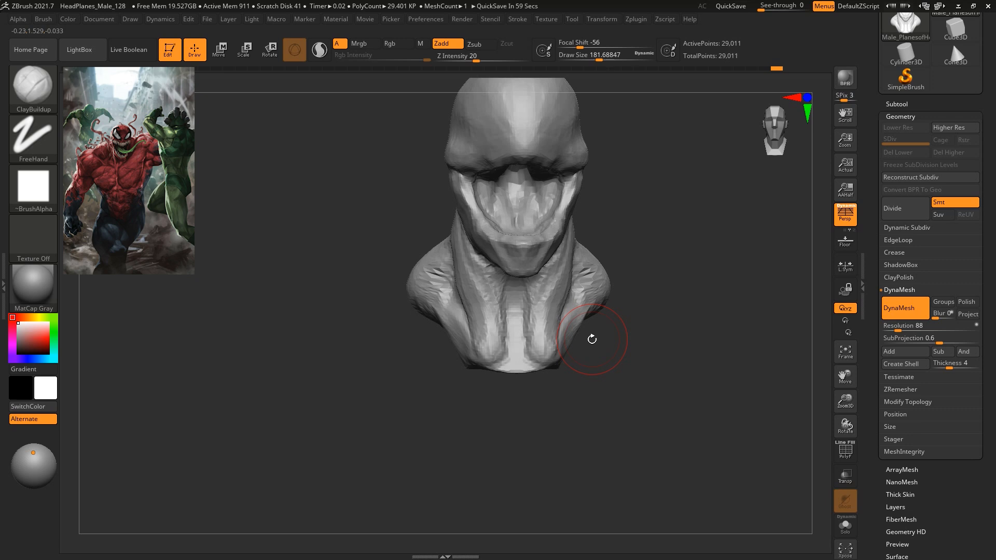
left_click_drag(694, 339, 660, 386)
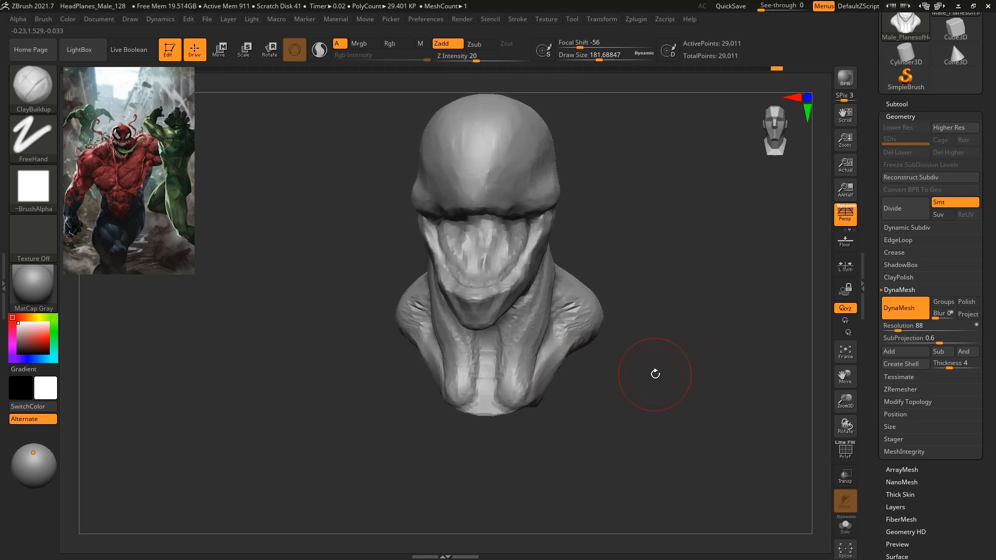
mouse_move(673, 231)
left_mouse_down()
mouse_move(682, 263)
mouse_move(640, 269)
mouse_move(641, 291)
left_mouse_up()
key("space")
left_click_drag(651, 261, 646, 261)
mouse_move(700, 223)
left_mouse_down()
mouse_move(633, 221)
mouse_move(582, 187)
mouse_move(612, 181)
mouse_move(631, 196)
left_mouse_up()
Reshape the mouth corner and jaw hinge with the Move brush at a draw size of about 197.
key("b")
key("m")
key("v")
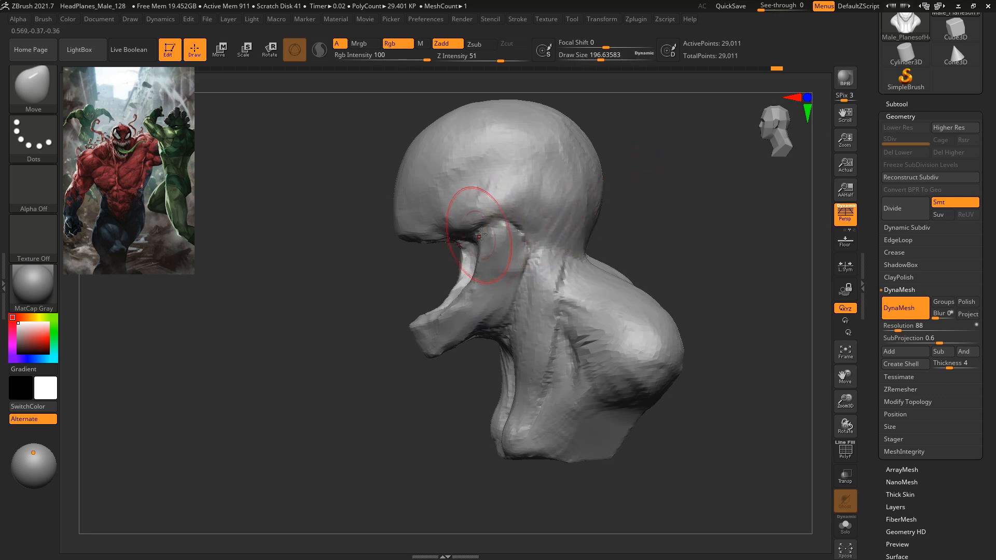
left_click_drag(481, 235, 483, 227)
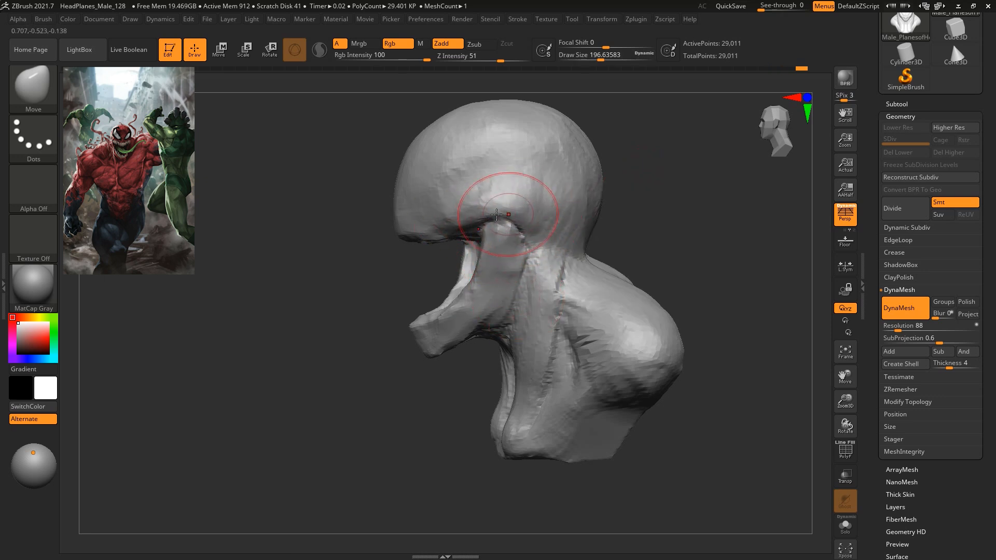
left_click_drag(622, 238, 594, 205)
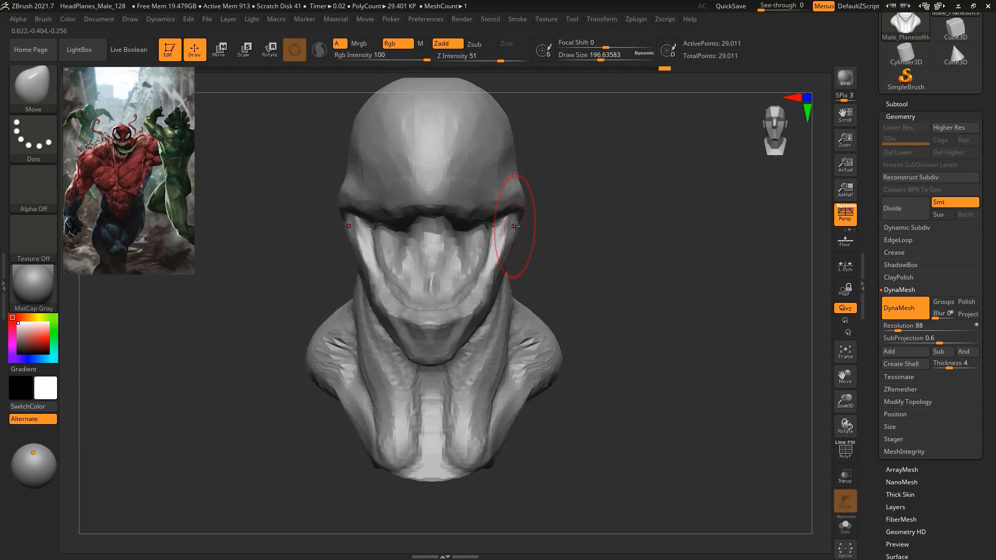
left_click_drag(608, 264, 658, 251)
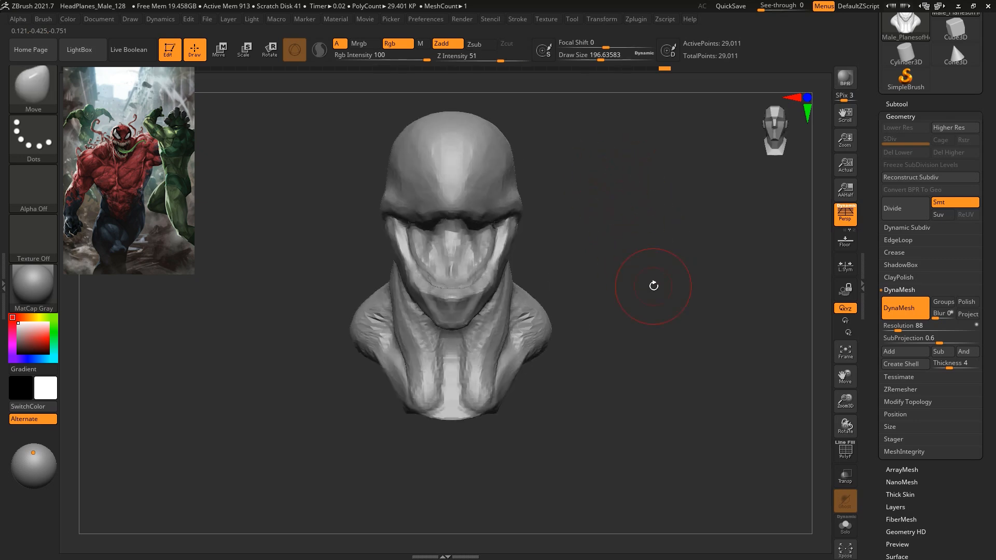
Build up the shoulder muscles beside the neck with ClayBuildup at a draw size of about 172.
key("b")
left_click(319, 157)
key("space")
left_click_drag(629, 232, 624, 233)
left_click_drag(669, 291, 609, 275)
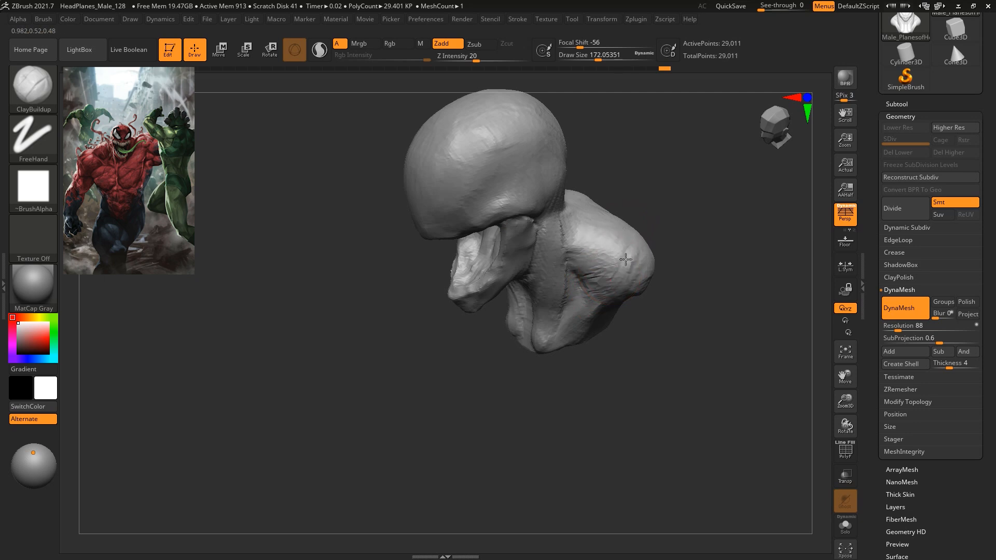
left_click_drag(669, 270, 548, 256, "shift")
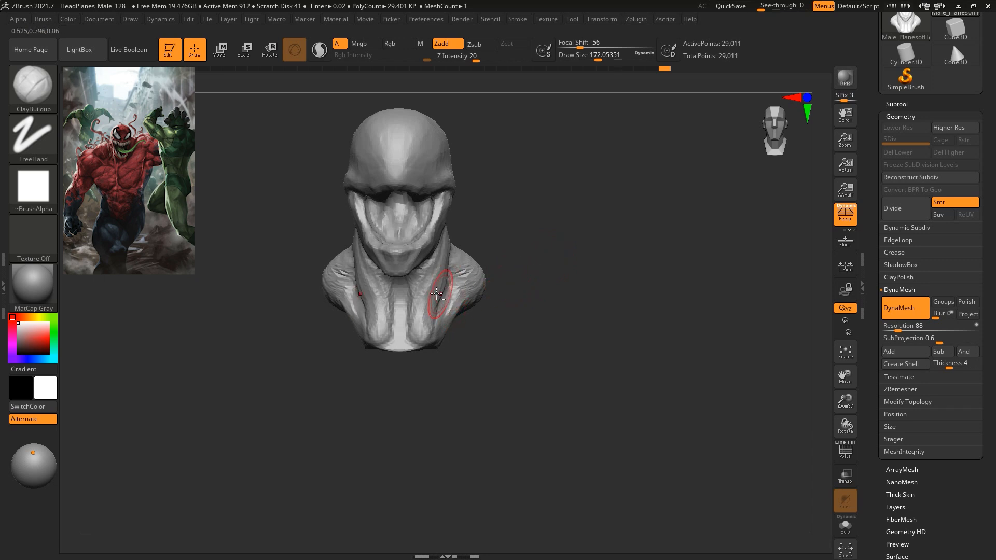
Build up the throat beneath the chin with ClayBuildup at a draw size of about 108.
left_click_drag(481, 237, 425, 276)
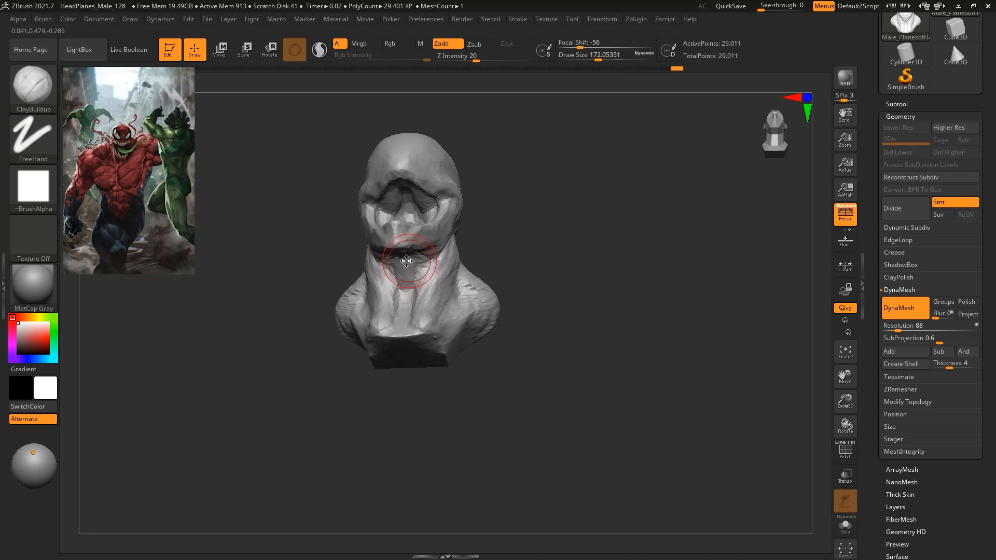
right_click(407, 262)
left_click_drag(407, 262, 398, 263)
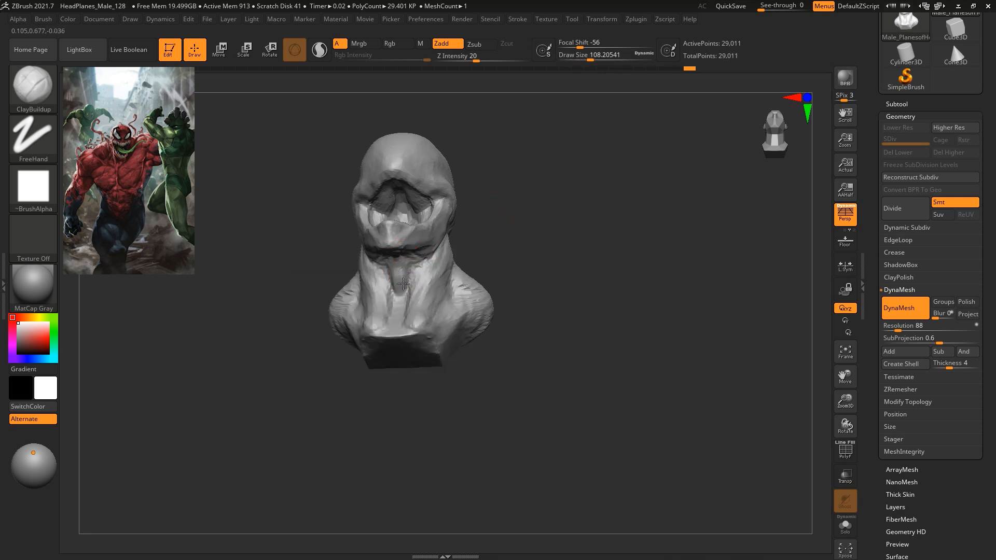
Adjust the side contour of the neck below the jaw with the Move brush at a draw size of about 234.
mouse_move(466, 289)
right_mouse_down()
mouse_move(540, 235)
mouse_move(622, 245)
mouse_move(589, 259)
right_mouse_up()
key("b")
key("m")
key("v")
key("space")
left_click_drag(560, 201, 572, 200)
mouse_move(575, 185)
right_mouse_down("ctrl")
mouse_move(584, 226)
mouse_move(613, 204)
right_mouse_up("ctrl")
left_click_drag(488, 227, 481, 219)
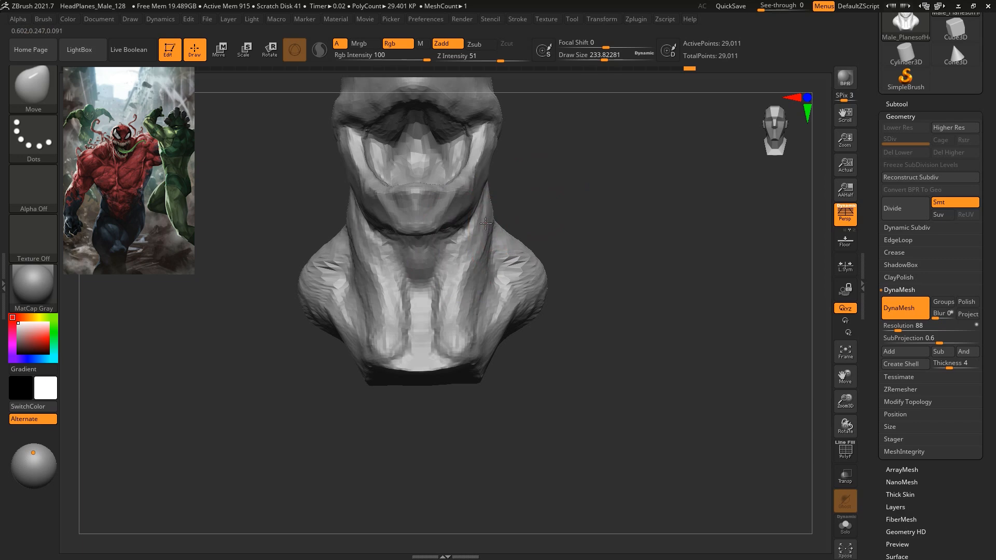
right_click_drag(630, 229, 670, 188)
right_click_drag(673, 258, 654, 278)
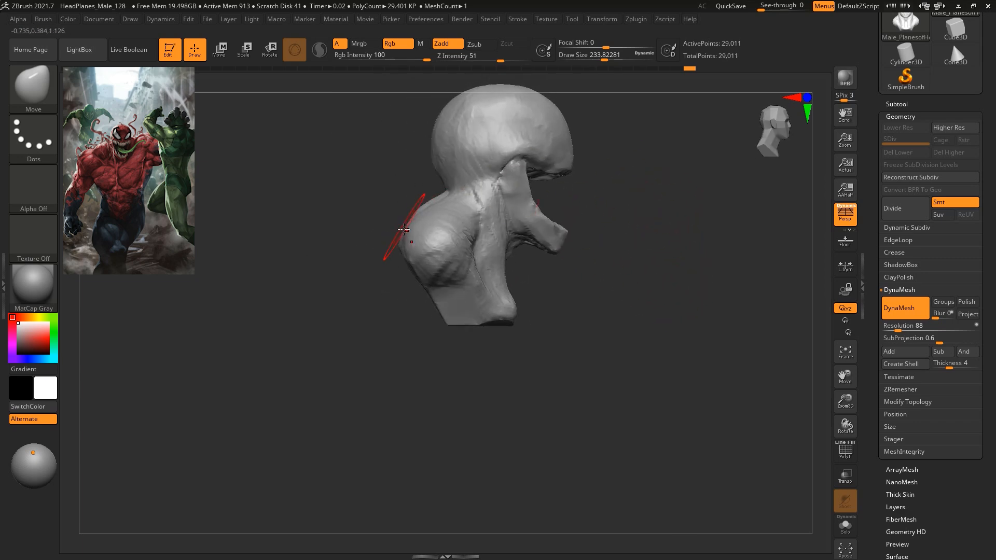
right_click_drag(686, 244, 670, 338)
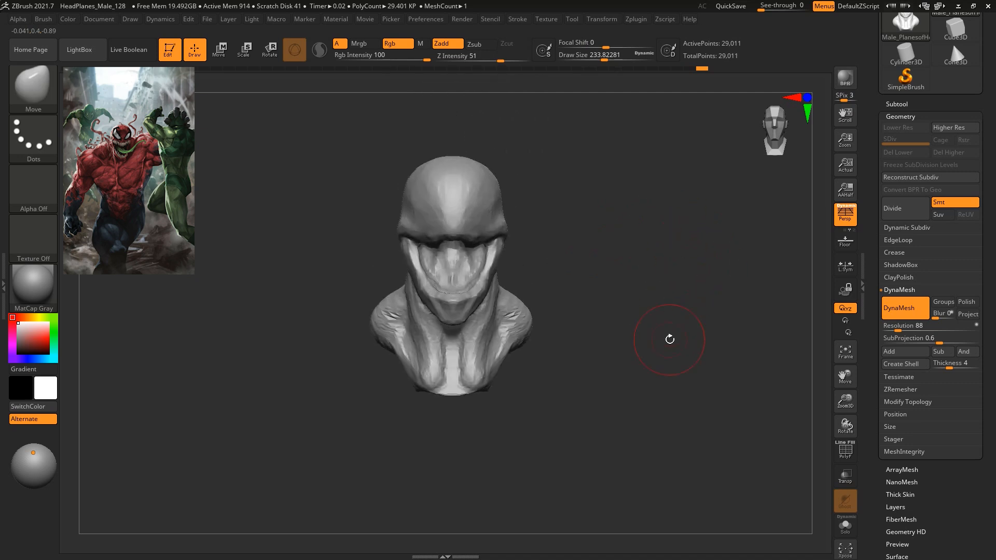
Append a Sphere3D as a new subtool and move it down to the base of the bust.
left_click(895, 103)
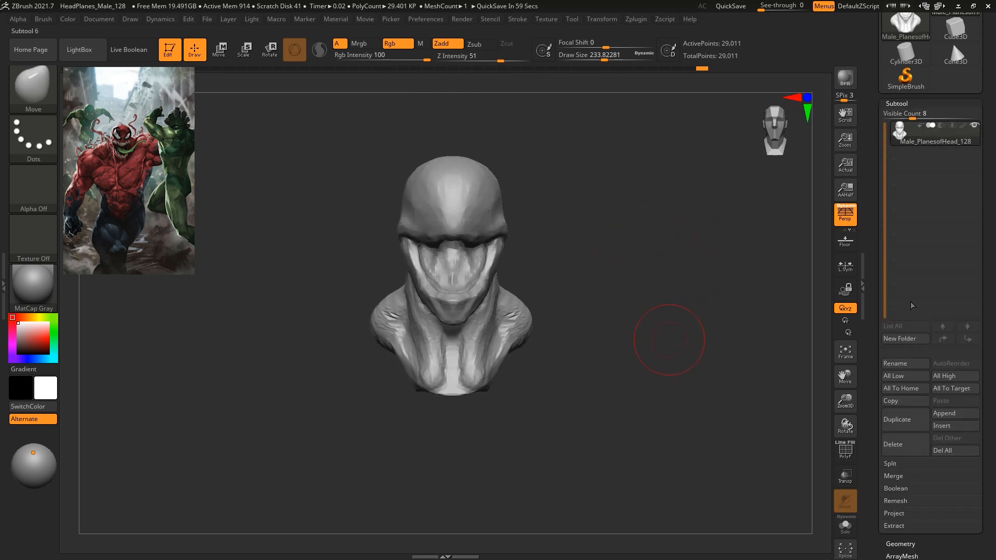
left_click(953, 414)
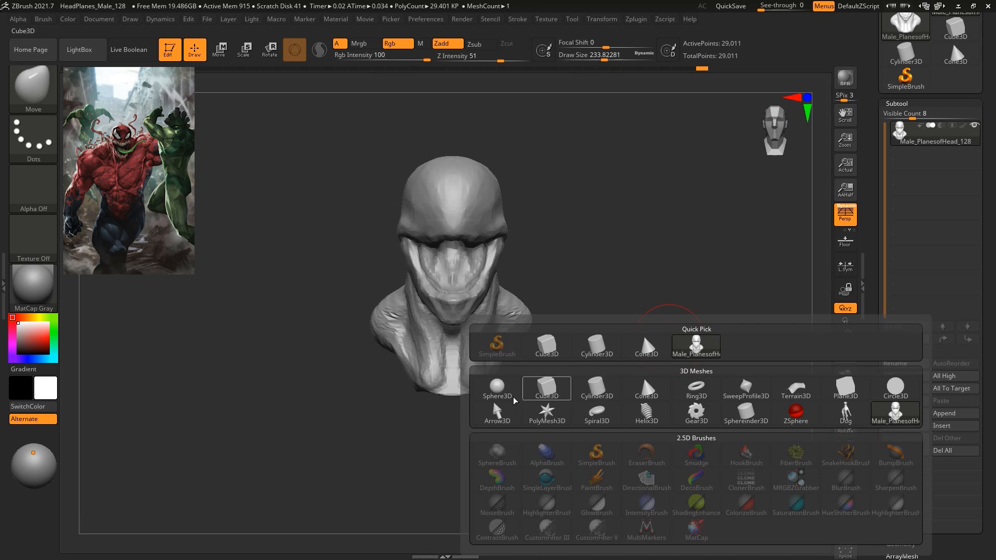
left_click(545, 393)
key("w")
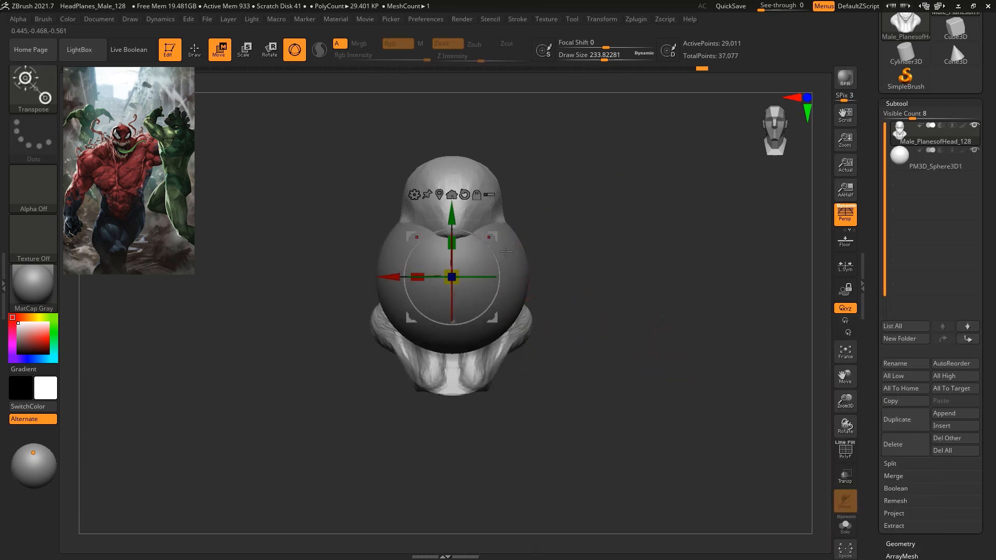
left_click(485, 238, "alt")
left_click_drag(495, 247, 495, 348)
Shift the sphere back beneath the shoulders and enlarge it slightly as the base for the torso.
left_click_drag(662, 289, 587, 284)
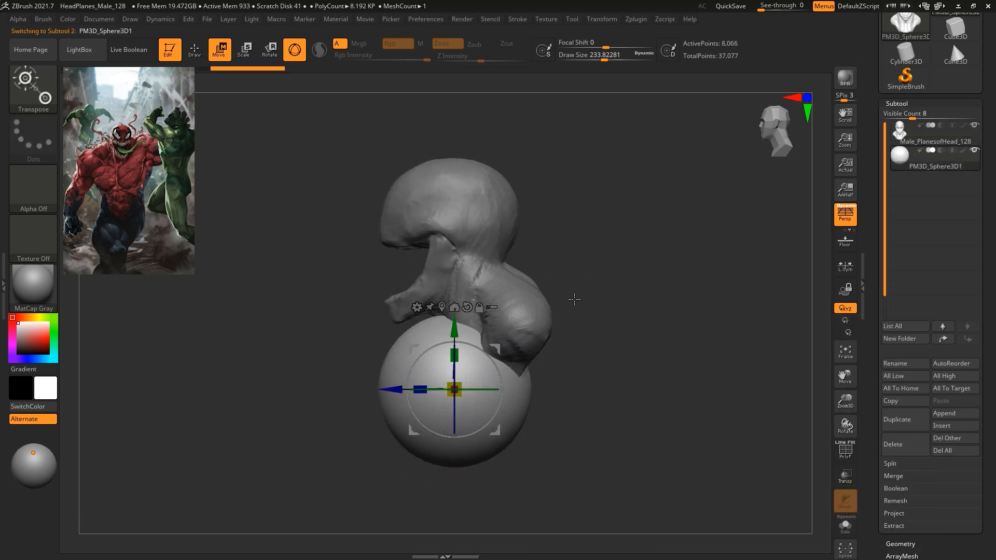
left_click_drag(499, 350, 560, 318)
left_click_drag(644, 316, 653, 245, "alt")
left_click_drag(561, 247, 548, 264)
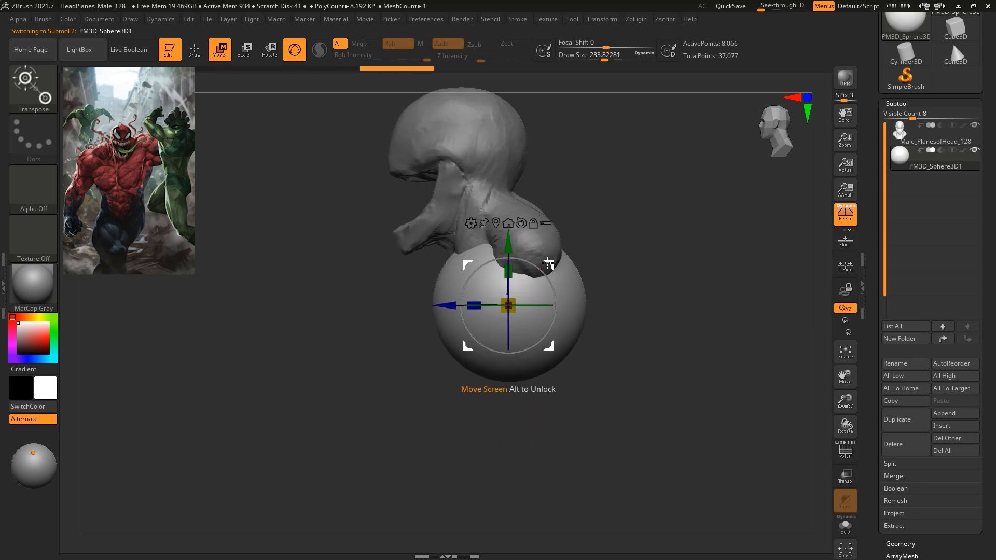
left_click_drag(615, 200, 658, 205)
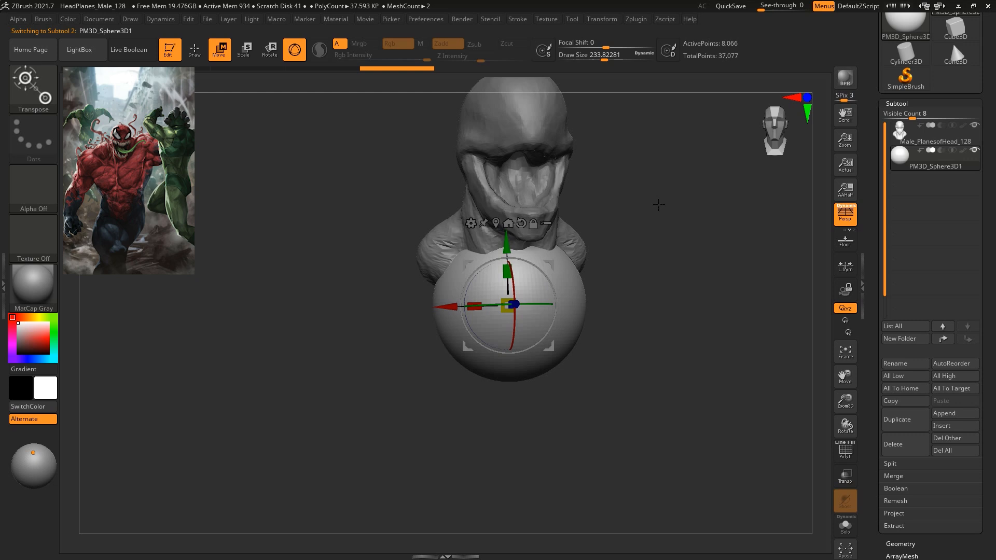
left_click_drag(652, 253, 636, 251)
left_click_drag(507, 244, 507, 259)
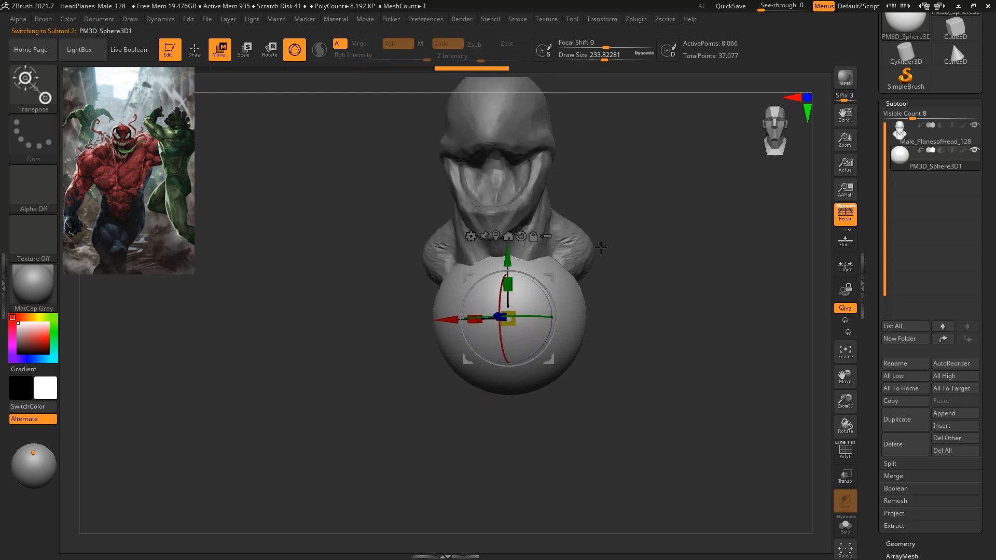
left_click_drag(510, 315, 517, 331)
left_click_drag(651, 288, 610, 283, "shift")
left_click_drag(545, 277, 561, 283)
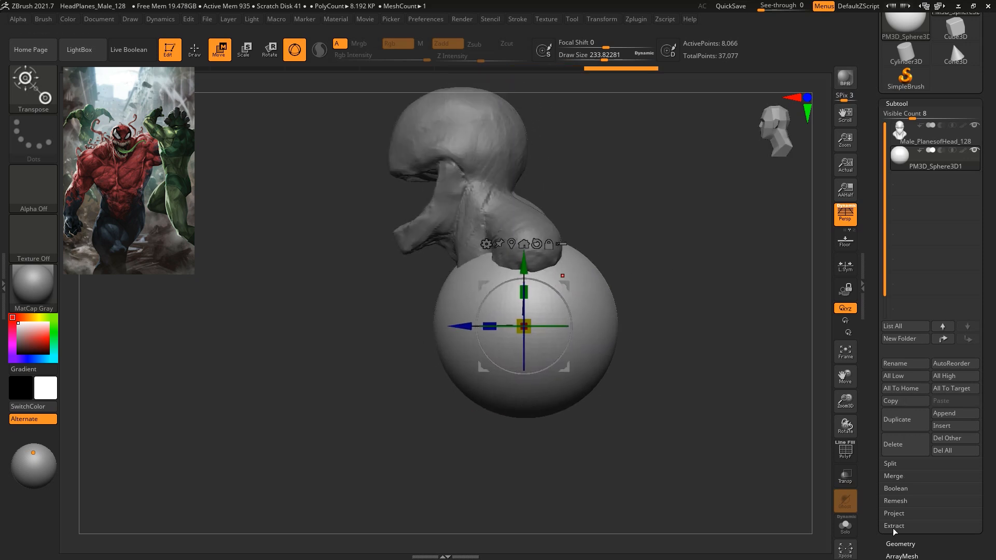
Convert the torso sphere to DynaMesh and set its DynaMesh resolution to 72.
left_click(898, 543)
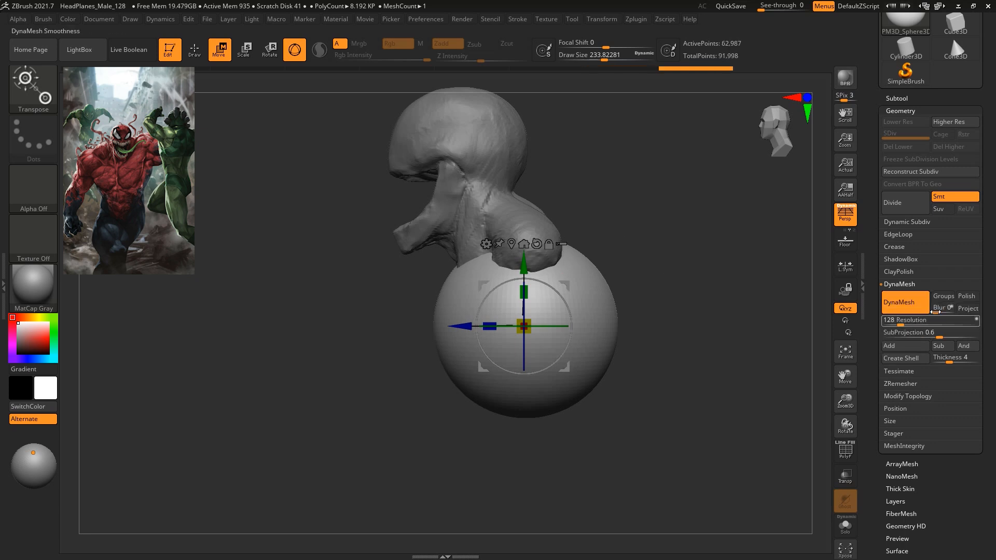
left_click(903, 320)
type("72")
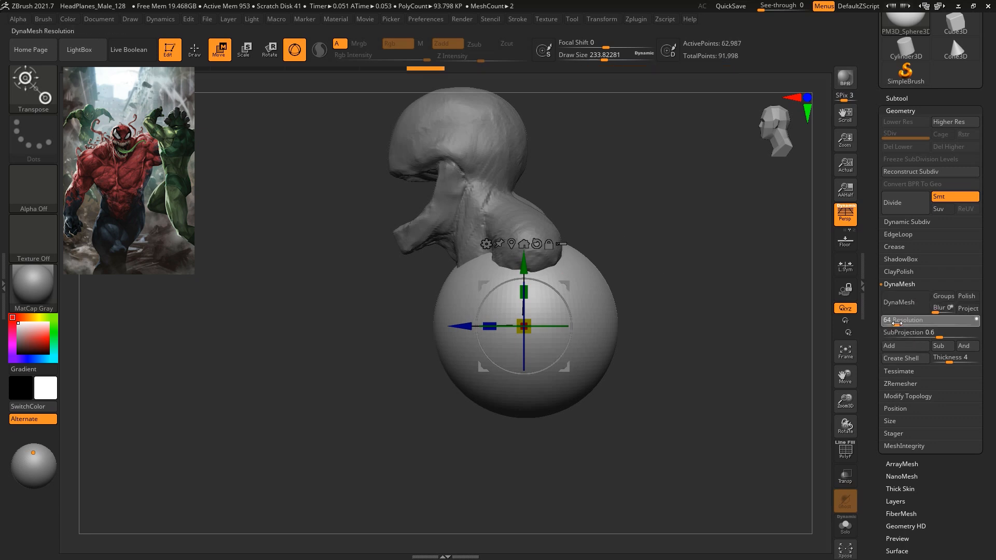
key("Return")
Turn on local symmetry and pull the sphere's upper sides up towards the shoulders with a large Move brush.
left_click_drag(648, 187, 754, 185)
mouse_move(708, 251)
left_mouse_down("alt")
mouse_move(643, 234)
mouse_move(570, 270)
mouse_move(559, 290)
mouse_move(574, 287)
left_mouse_up("alt")
left_click(845, 266)
key("space")
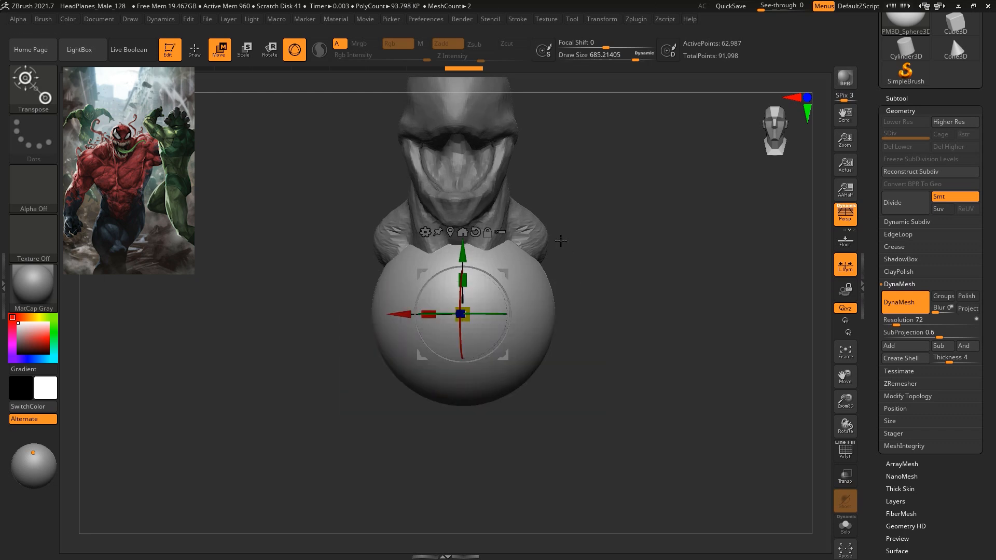
key("q")
key("space")
left_click_drag(517, 297, 512, 297)
left_click_drag(539, 263, 561, 237)
left_click_drag(628, 223, 563, 250)
key("bracketright")
key("bracketright")
left_click_drag(454, 263, 467, 262)
Shape the torso's side profile along the back, belly and underside with the Move brush at a draw size of about 704.
mouse_move(646, 250)
left_mouse_down()
mouse_move(651, 223)
mouse_move(612, 249)
mouse_move(595, 311)
mouse_move(567, 348)
mouse_move(569, 290)
left_mouse_up()
key("space")
key("space")
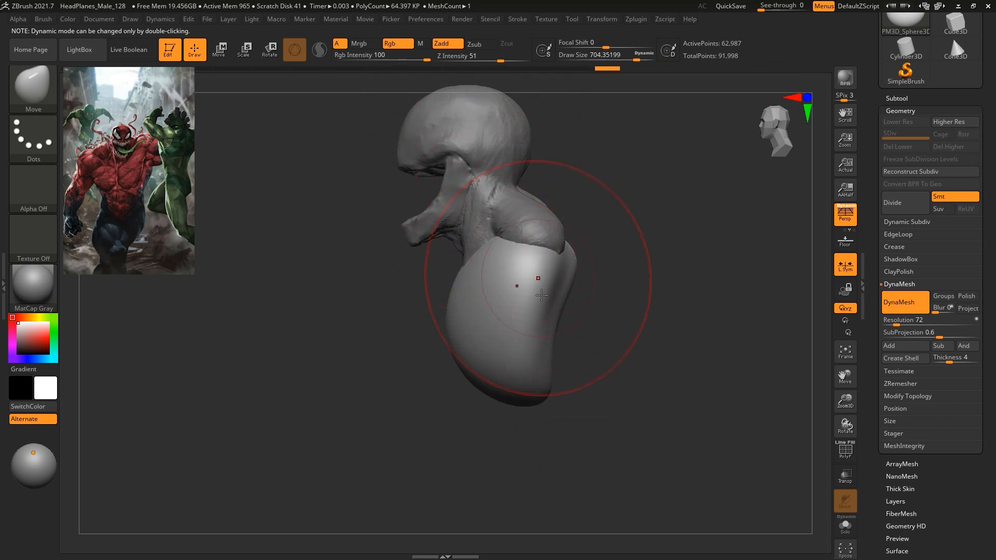
left_click_drag(566, 249, 537, 264)
left_click_drag(520, 387, 533, 399)
left_click_drag(461, 340, 451, 347)
left_click_drag(417, 378, 662, 384)
Refine the chest and upper torso outline with the Move brush at a draw size of about 585.
key("space")
left_click_drag(508, 259, 502, 258)
left_click_drag(507, 336, 491, 331)
mouse_move(500, 263)
left_mouse_down()
mouse_move(519, 260)
mouse_move(460, 249)
left_mouse_up()
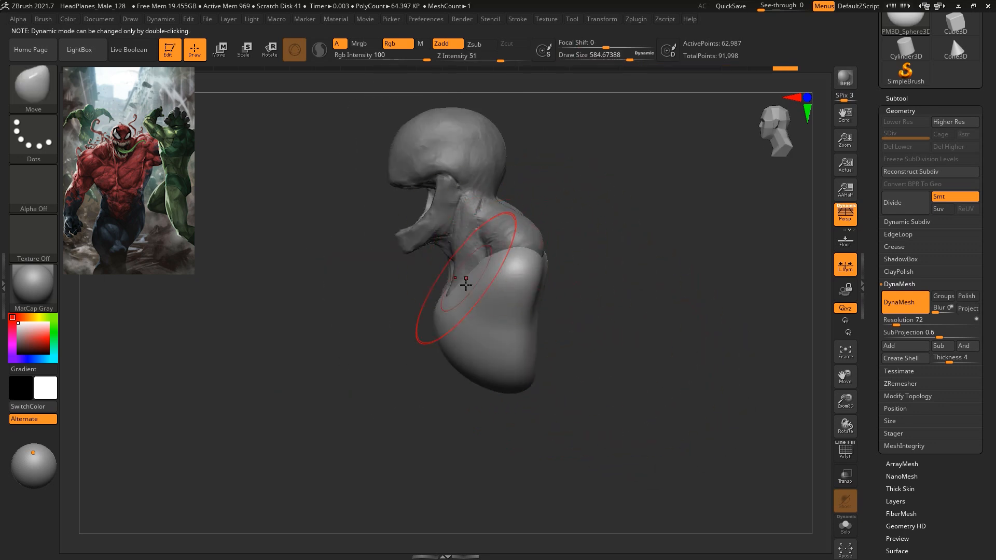
left_click_drag(589, 258, 670, 314)
left_click_drag(667, 262, 670, 254, "alt")
left_click_drag(578, 308, 560, 346)
Build up the chest muscles across the front of the torso with ClayBuildup at a draw size of about 286.
key("b")
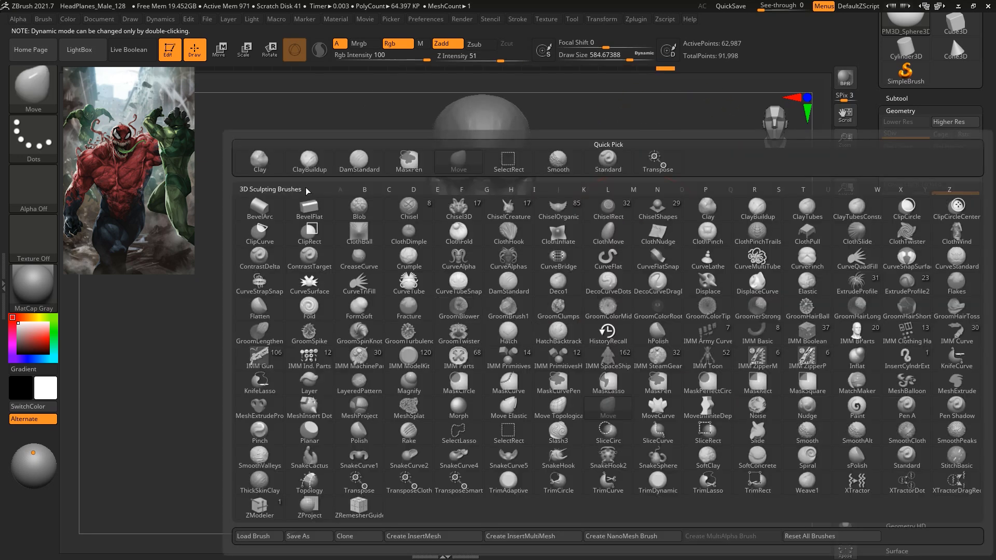
key("c")
key("b")
key("space")
left_click_drag(634, 222, 633, 234, "alt")
key("space")
left_click(614, 274)
mouse_move(470, 357)
left_mouse_down()
mouse_move(482, 366)
mouse_move(486, 342)
left_mouse_up()
key("space")
left_click(484, 332)
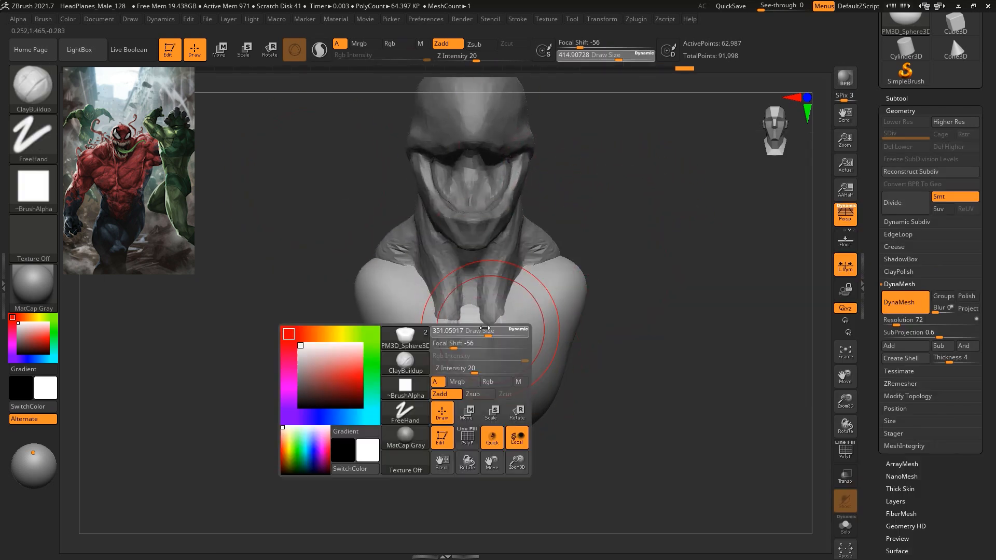
left_click_drag(547, 347, 547, 274)
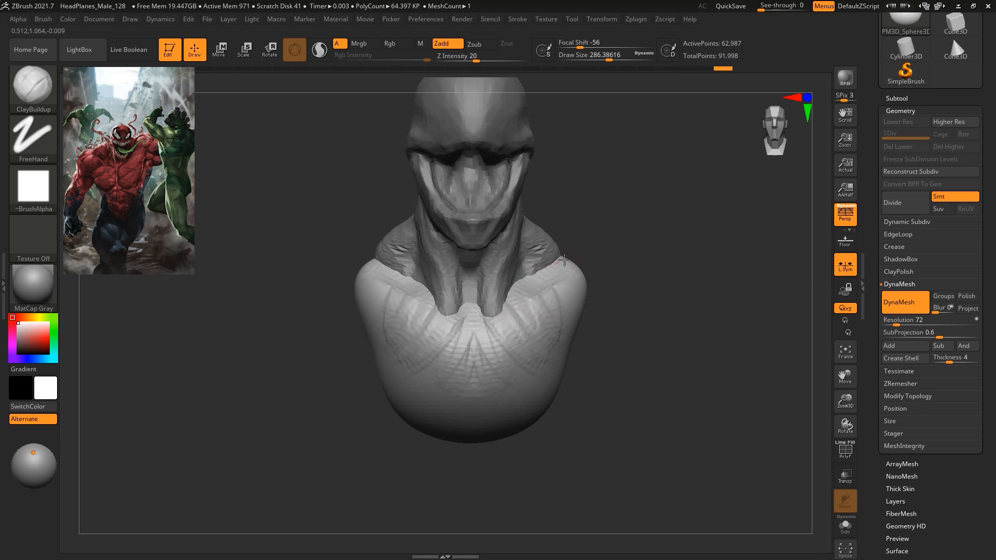
Build up the collarbone line and the sides of the chest with ClayBuildup at draw sizes of about 177 and 257.
key("space")
mouse_move(516, 297)
left_mouse_down()
mouse_move(506, 297)
mouse_move(588, 259)
left_mouse_up()
left_click_drag(648, 262, 619, 264)
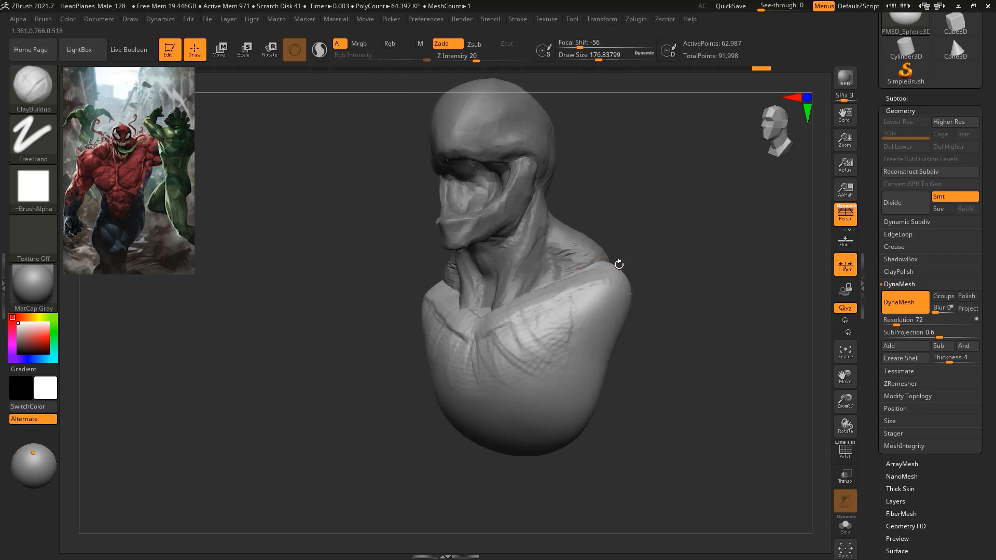
mouse_move(648, 218)
left_mouse_down()
mouse_move(667, 196)
mouse_move(666, 229)
mouse_move(627, 228)
left_mouse_up()
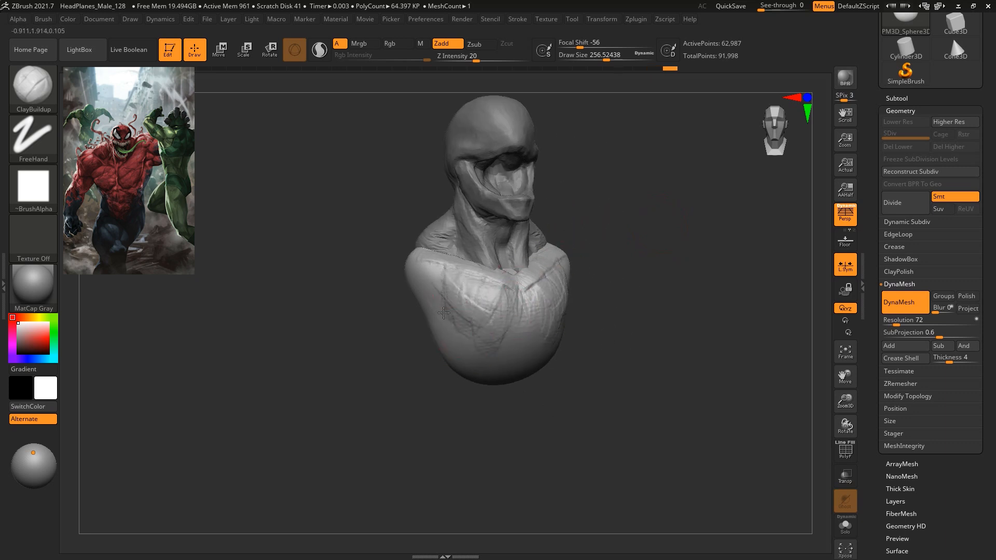
left_click_drag(570, 320, 552, 332)
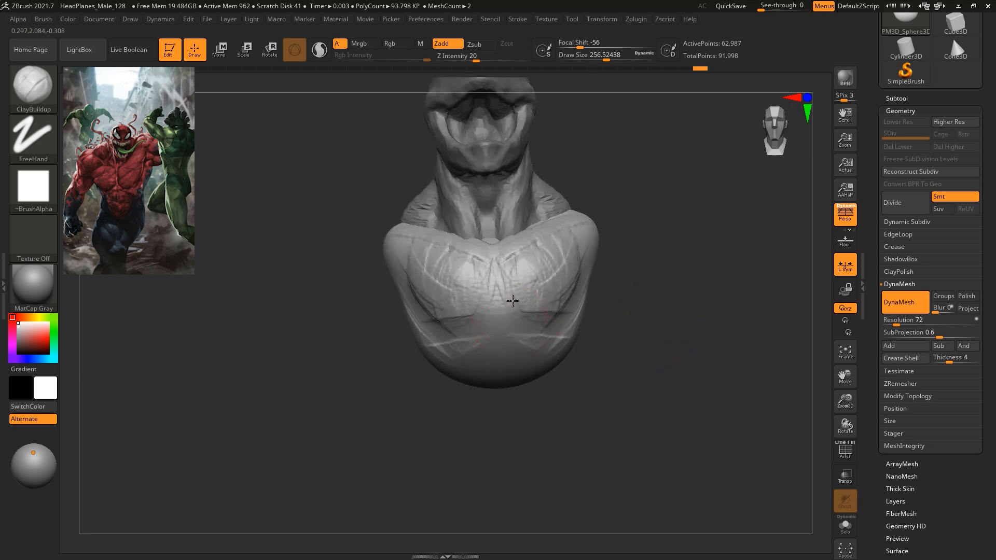
Define the pectorals along the sternum and their lower edges with ClayBuildup at a draw size of about 182.
key("space")
mouse_move(570, 278)
left_mouse_down()
mouse_move(563, 302)
mouse_move(519, 287)
left_mouse_up()
left_click_drag(502, 303, 526, 280)
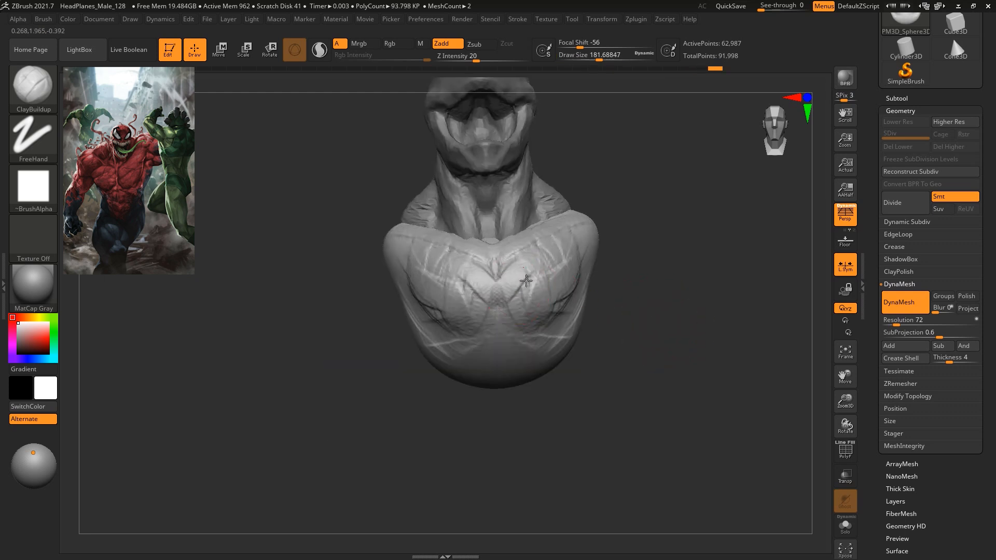
left_click_drag(527, 322, 528, 289)
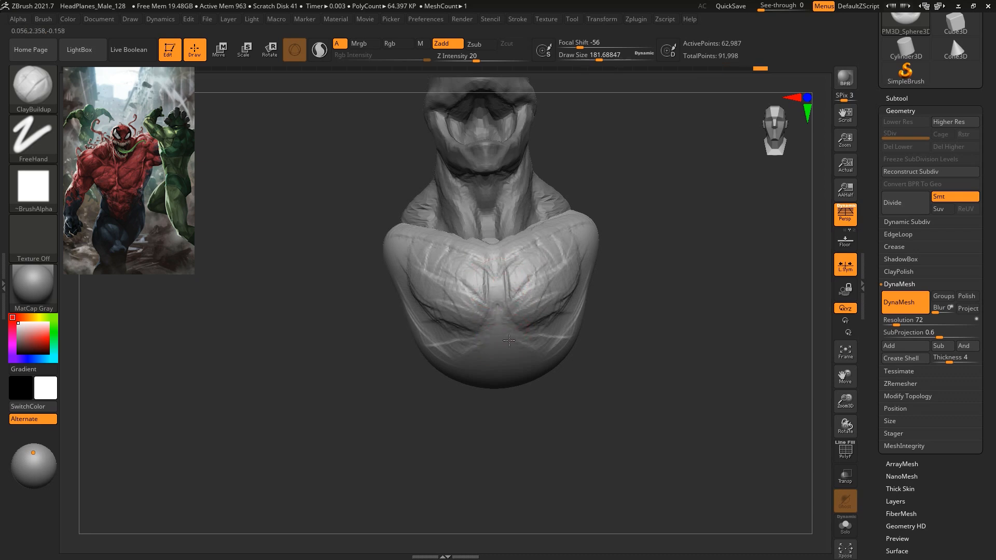
Build up the torso's outer surfaces around the shoulders with ClayBuildup at a draw size of about 286.
mouse_move(597, 322)
left_mouse_down()
mouse_move(662, 289)
mouse_move(676, 312)
left_mouse_up()
key("space")
mouse_move(581, 297)
left_mouse_down()
mouse_move(624, 254)
mouse_move(607, 275)
mouse_move(634, 280)
mouse_move(614, 305)
left_mouse_up()
left_click_drag(670, 350, 498, 336)
left_click_drag(611, 220, 577, 200)
mouse_move(607, 233)
left_mouse_down()
mouse_move(603, 200)
mouse_move(588, 283)
mouse_move(593, 209)
mouse_move(595, 311)
mouse_move(609, 283)
mouse_move(558, 225)
left_mouse_up()
mouse_move(711, 363)
left_mouse_down("alt")
mouse_move(714, 332)
mouse_move(743, 332)
left_mouse_up("alt")
left_click_drag(692, 260, 669, 235)
Append another Sphere3D subtool and make it the active one.
left_click(896, 98)
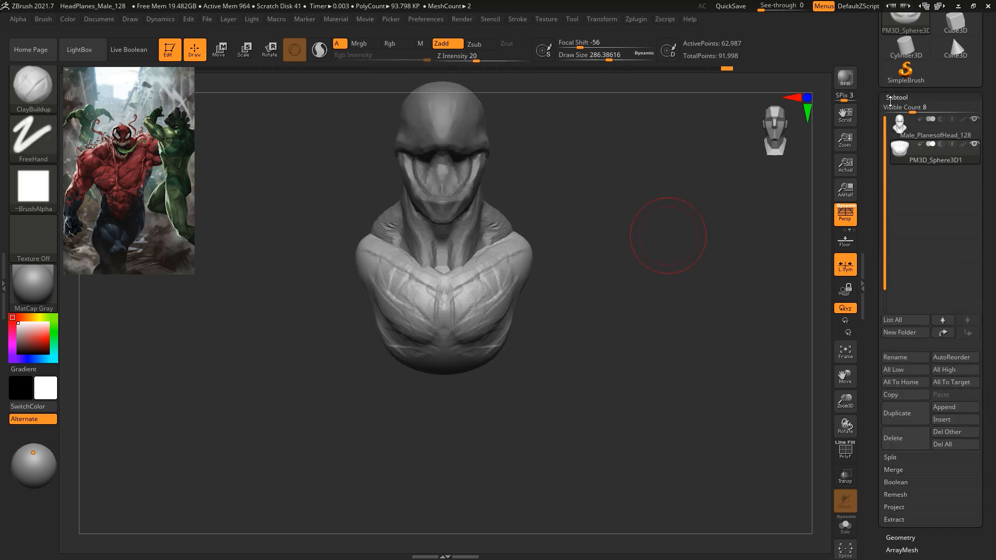
left_click(953, 409)
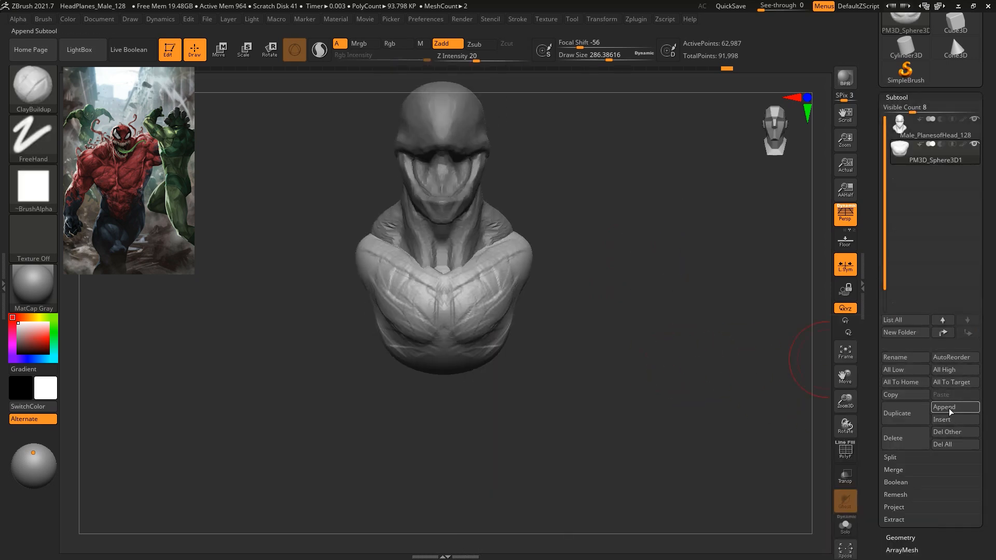
left_click(949, 408)
left_click(497, 389)
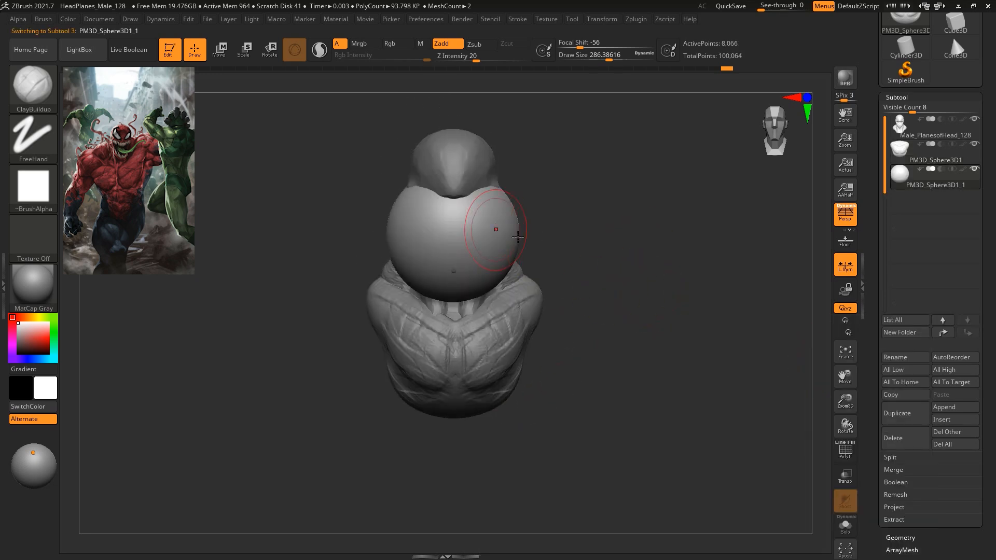
Scale the new sphere down and position it at the outer side of one shoulder.
key("r")
left_click_drag(457, 233, 409, 278)
left_click_drag(507, 187, 593, 258)
left_click_drag(546, 304, 565, 305)
left_click_drag(664, 231, 641, 332)
left_click_drag(588, 279, 620, 206)
key("ctrl+z")
left_click_drag(667, 301, 668, 188, "shift")
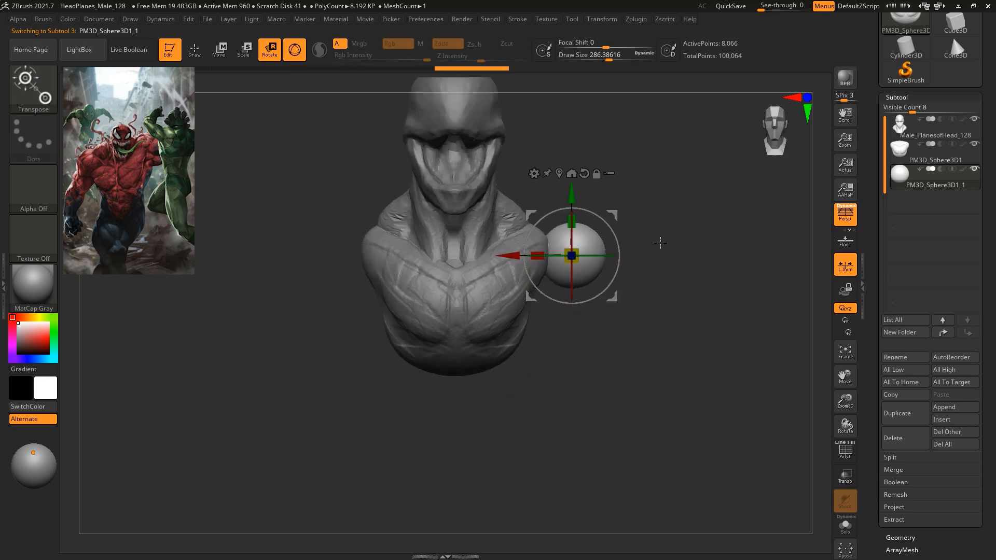
left_click_drag(661, 243, 663, 275, "alt")
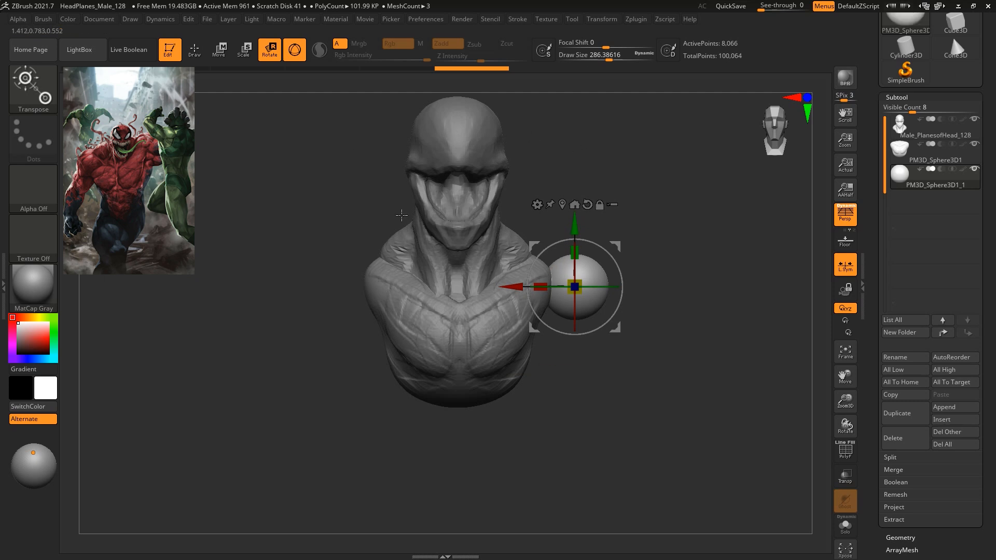
left_click_drag(616, 246, 615, 242)
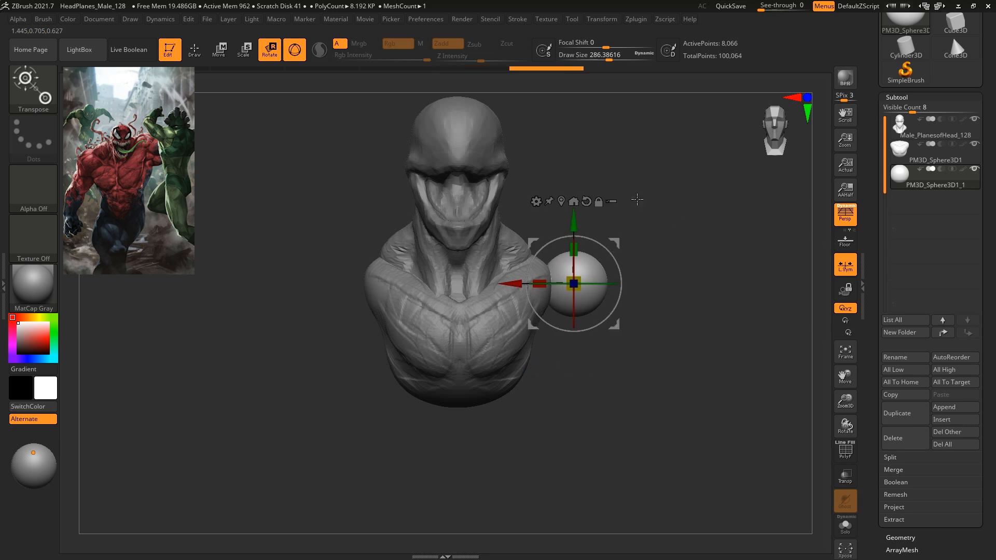
Mirror the shoulder sphere across the X axis with SubTool Master, merging both spheres into one SubTool.
left_click(644, 19)
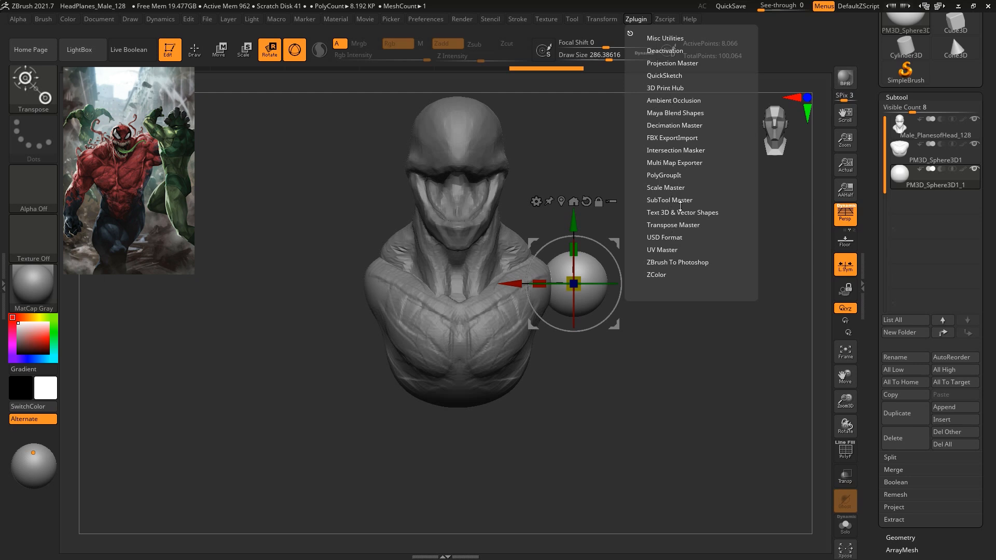
left_click(638, 21)
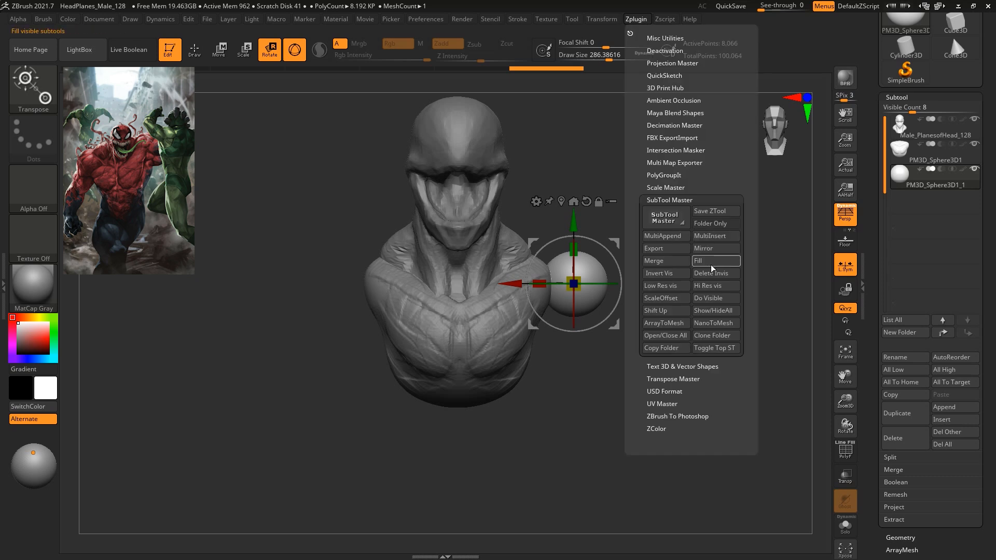
left_click(713, 250)
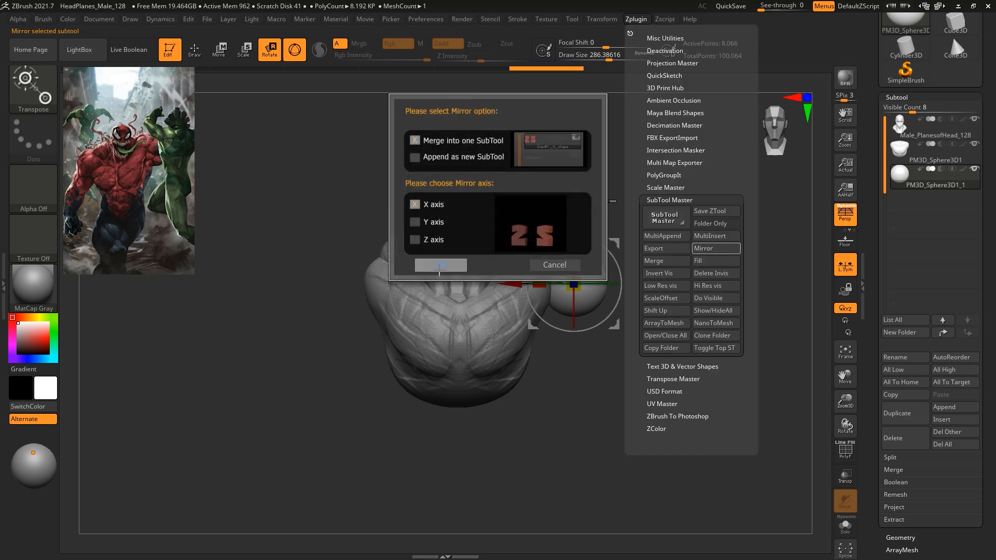
left_click(440, 265)
left_click_drag(666, 251, 664, 263, "alt")
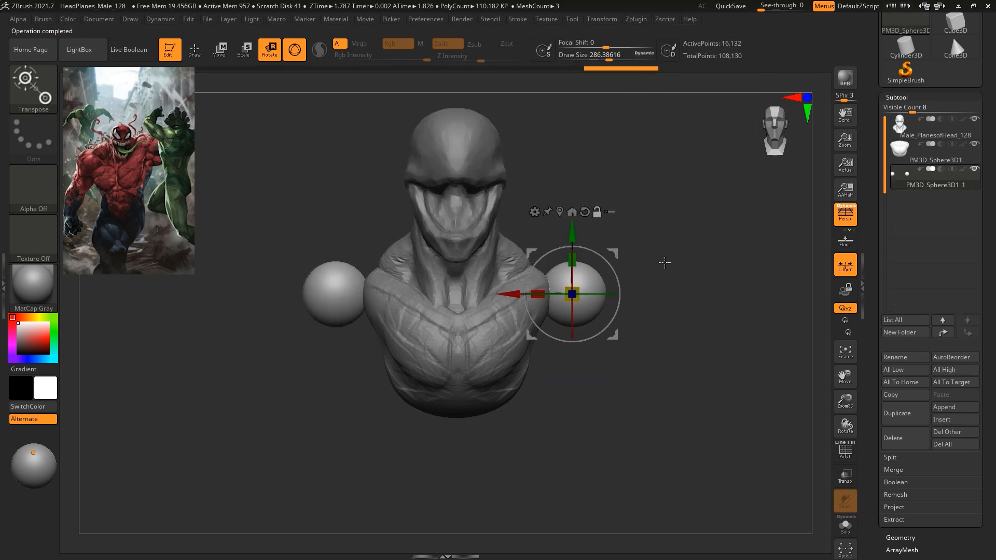
left_click_drag(678, 211, 709, 282, "alt")
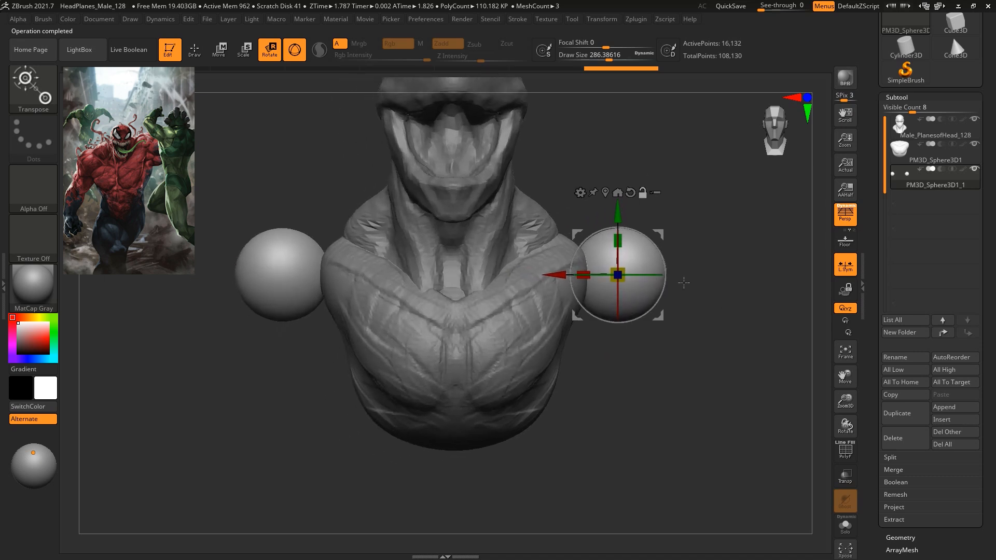
left_click_drag(681, 344, 661, 298, "alt")
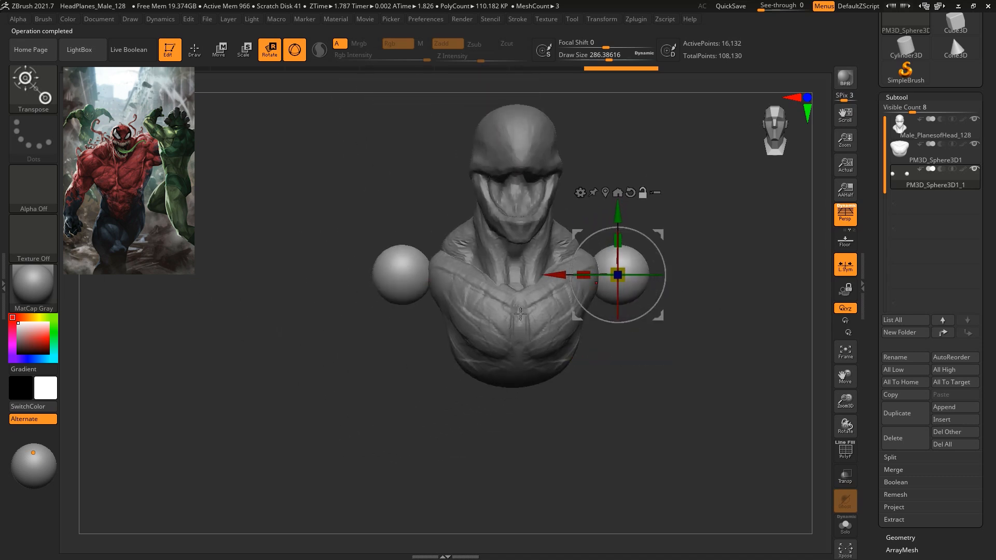
Make the torso the active subtool and apply Mirror And Weld to its geometry.
left_click(518, 312, "alt")
left_click_drag(726, 353, 663, 349, "alt")
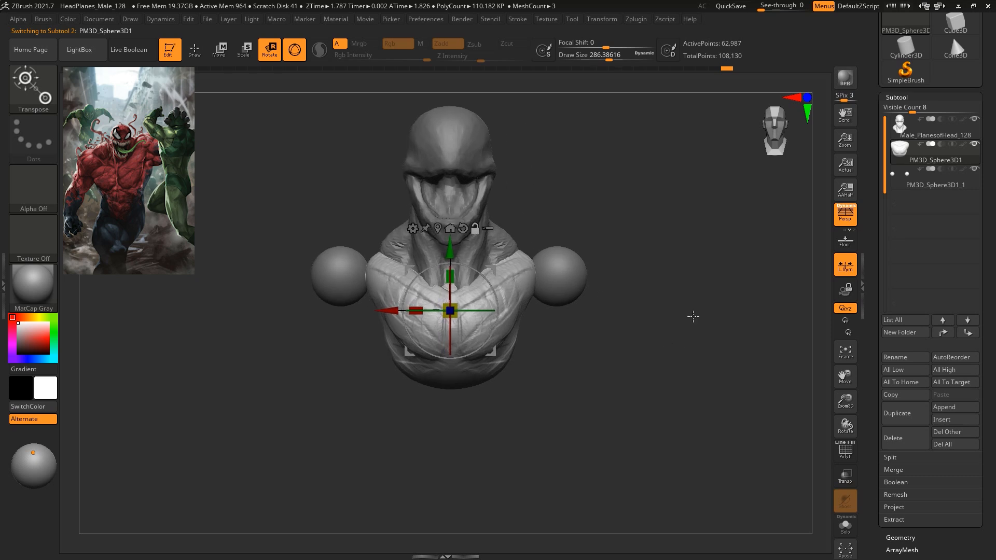
left_click(906, 538)
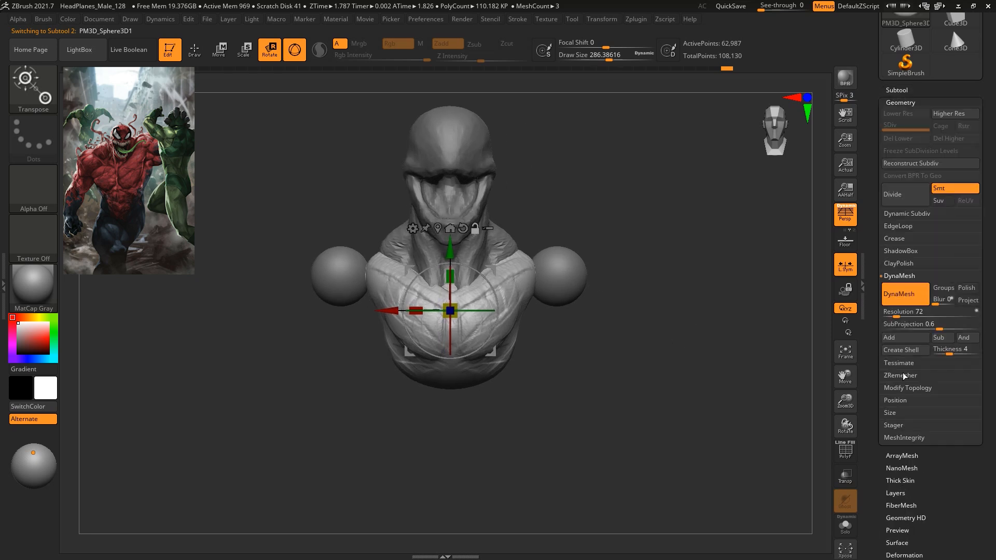
left_click(912, 388)
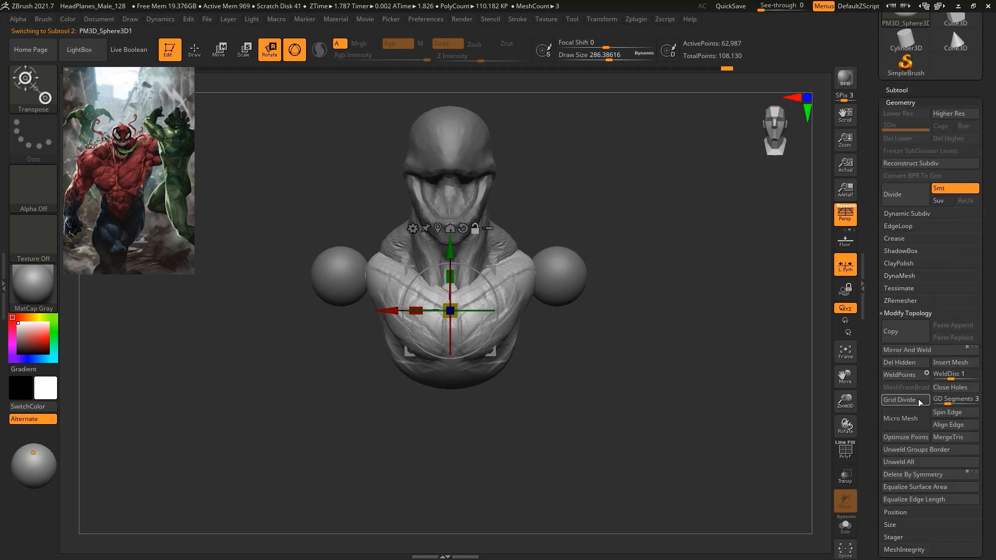
left_click(930, 348)
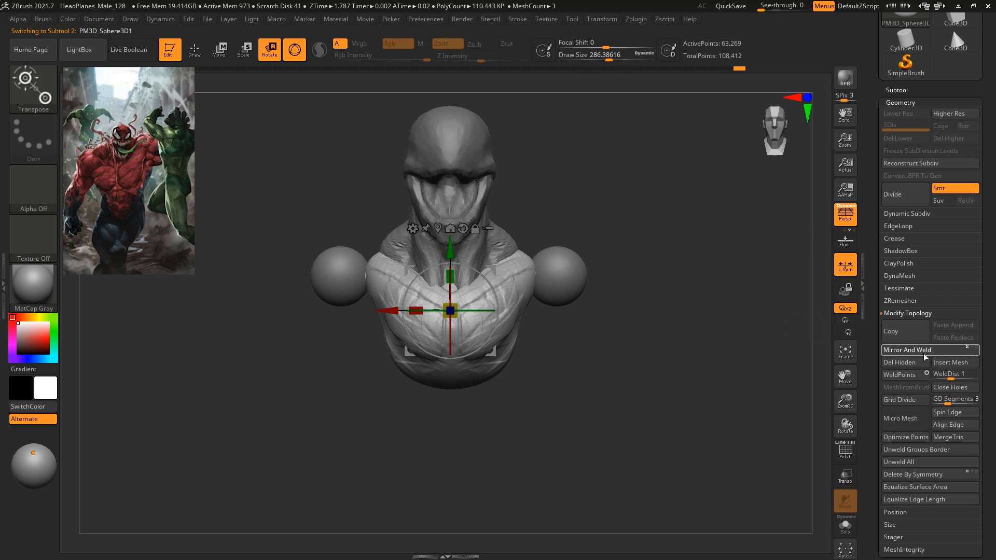
Flip the torso with the Mirror deformation.
key("ctrl")
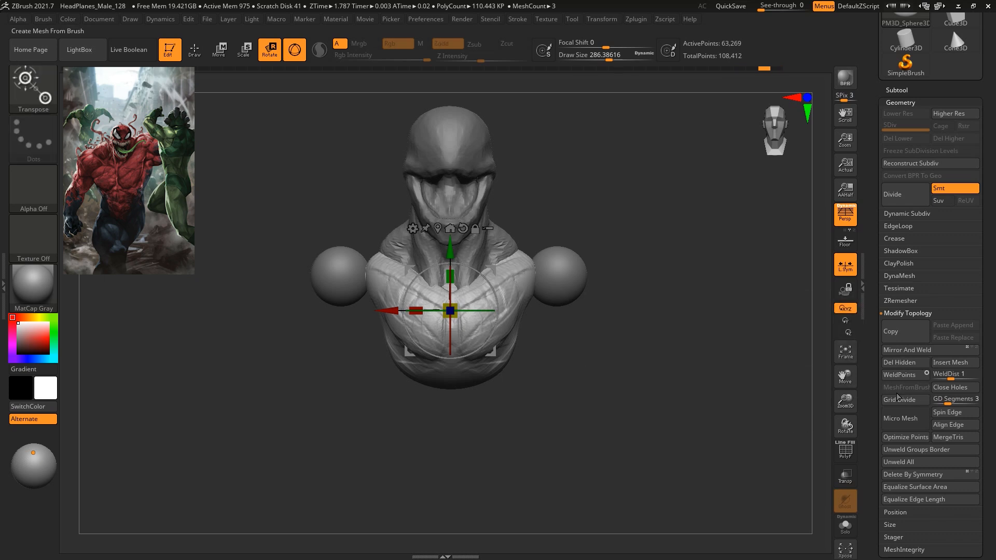
key("ctrl")
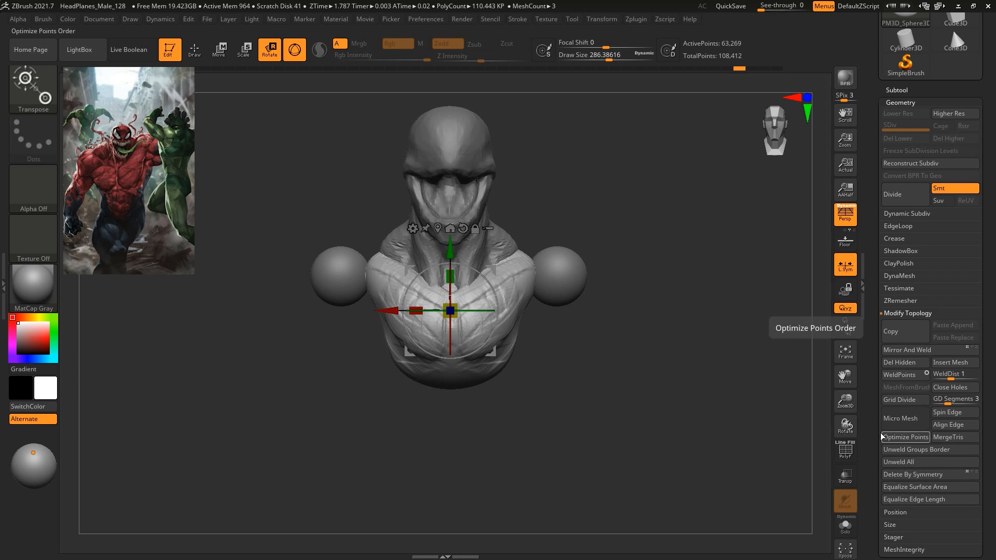
left_click_drag(880, 439, 880, 321)
left_click(905, 354)
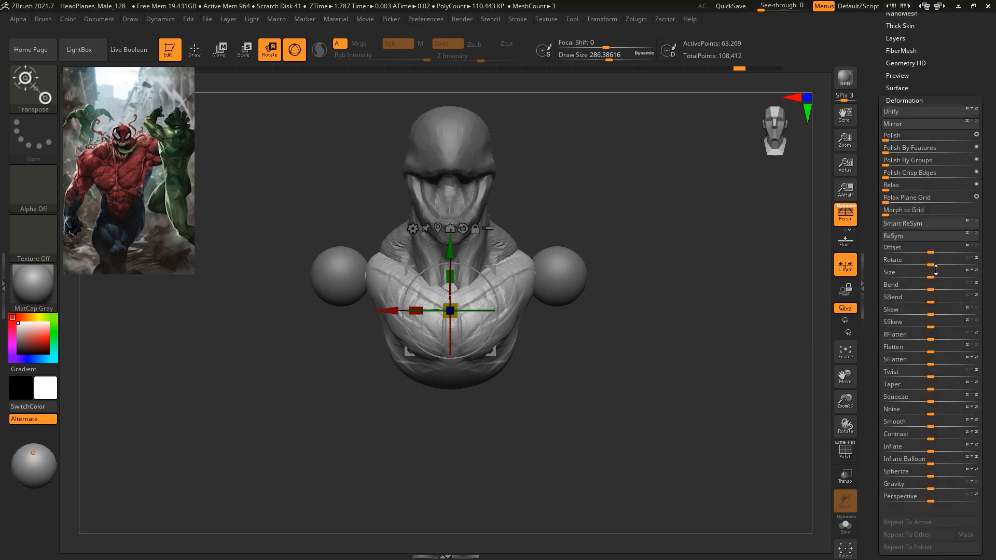
left_click(919, 124)
left_click_drag(937, 64, 951, 72)
left_click(909, 140)
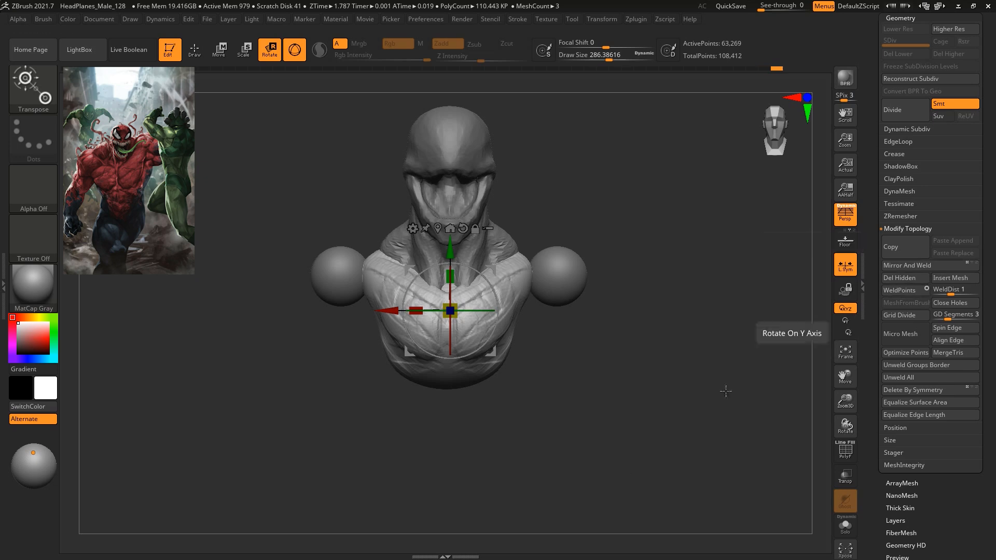
Apply Mirror And Weld to the torso with Local Symmetry off and turn Local Symmetry back on.
left_click_drag(686, 310, 761, 298)
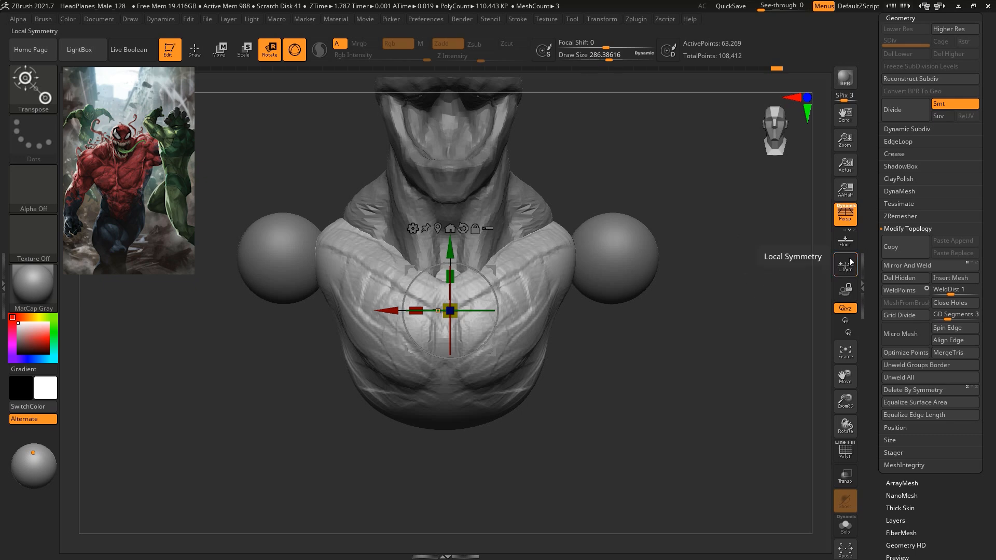
left_click(907, 266)
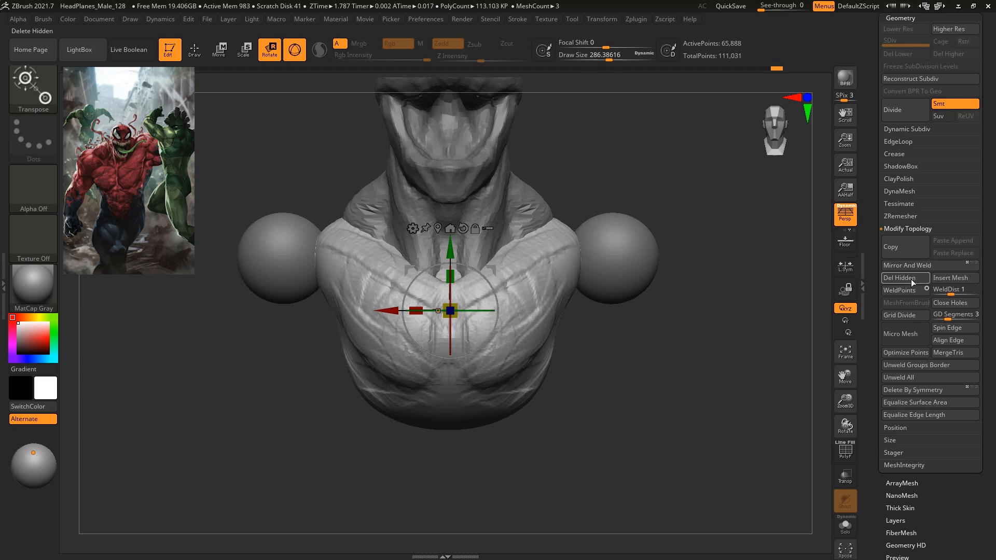
left_click(849, 274)
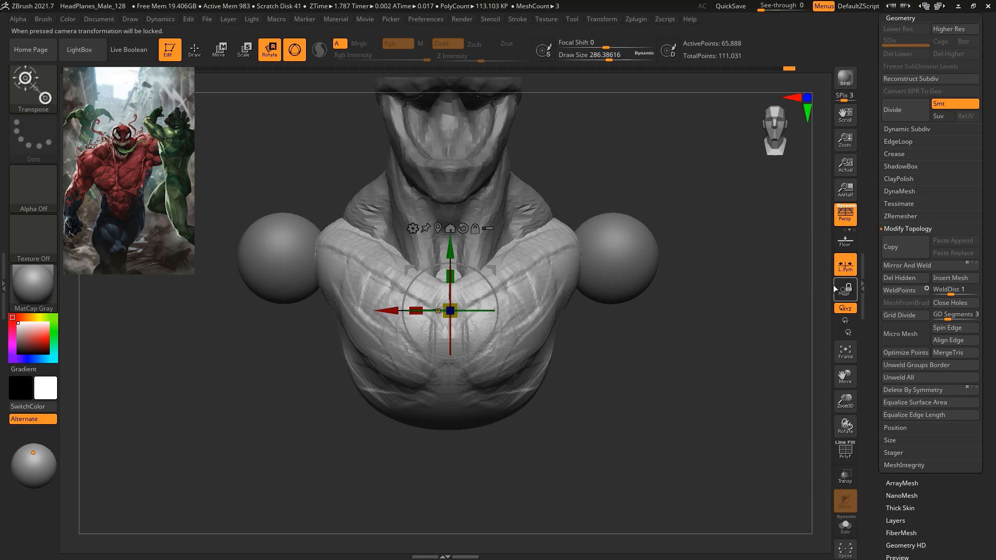
Build up the pectorals beside the sternum with ClayBuildup at a draw size of about 239.
mouse_move(628, 367)
left_mouse_down("alt")
mouse_move(651, 349)
mouse_move(645, 368)
left_mouse_up("alt")
key("b")
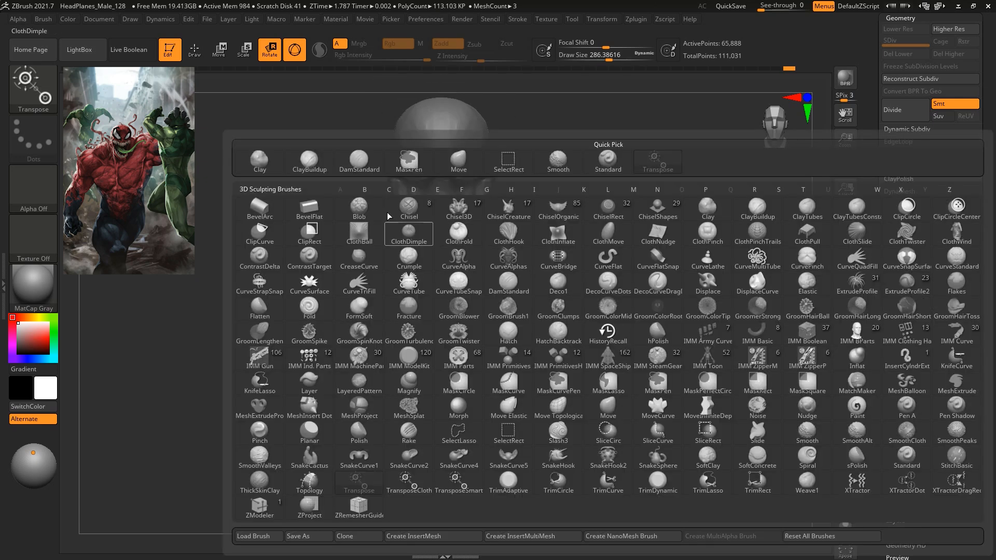
left_click(310, 162)
mouse_move(671, 225)
left_mouse_down("alt")
mouse_move(689, 188)
mouse_move(685, 223)
left_mouse_up("alt")
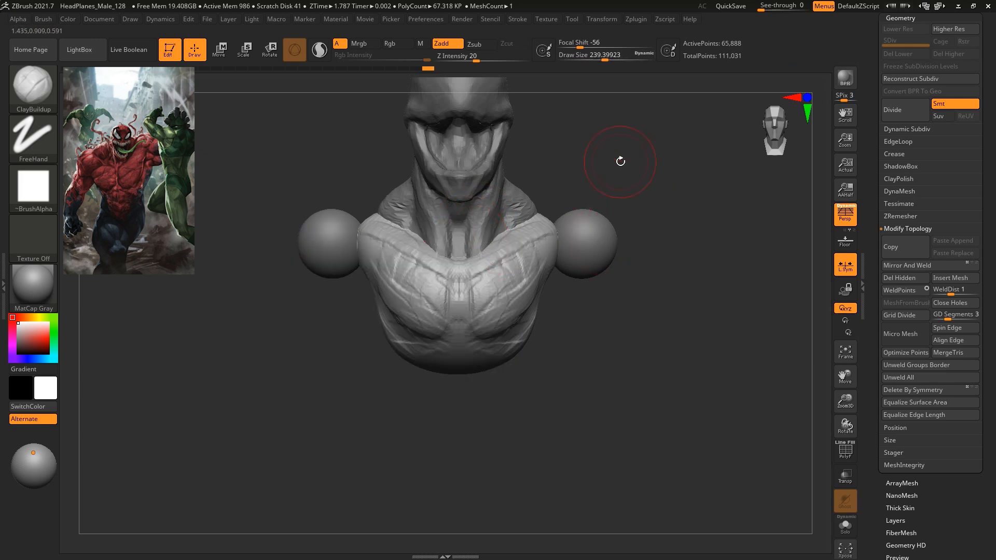
left_click_drag(490, 321, 521, 277)
left_click_drag(635, 282, 586, 305)
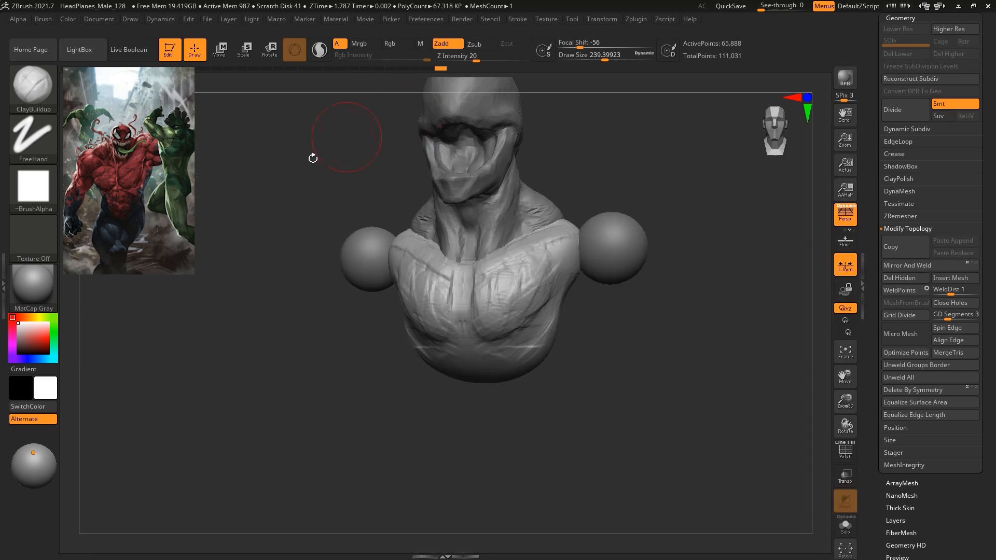
Carve the sternum groove and the creases under the pectorals around the rib cage with DamStandard at a draw size of about 365.
key("b")
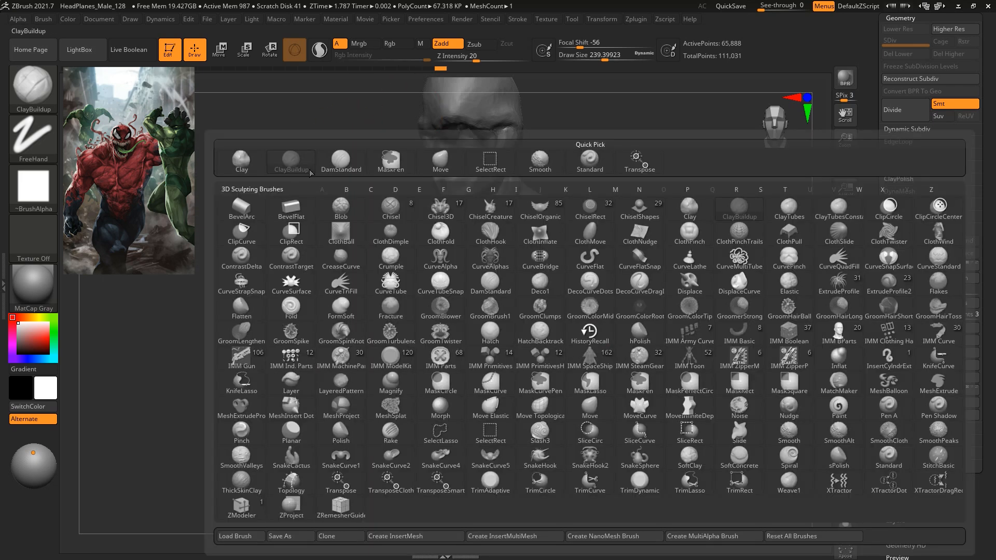
left_click(340, 161)
mouse_move(465, 266)
left_mouse_down()
mouse_move(473, 330)
mouse_move(464, 268)
left_mouse_up()
left_click_drag(581, 343, 624, 338)
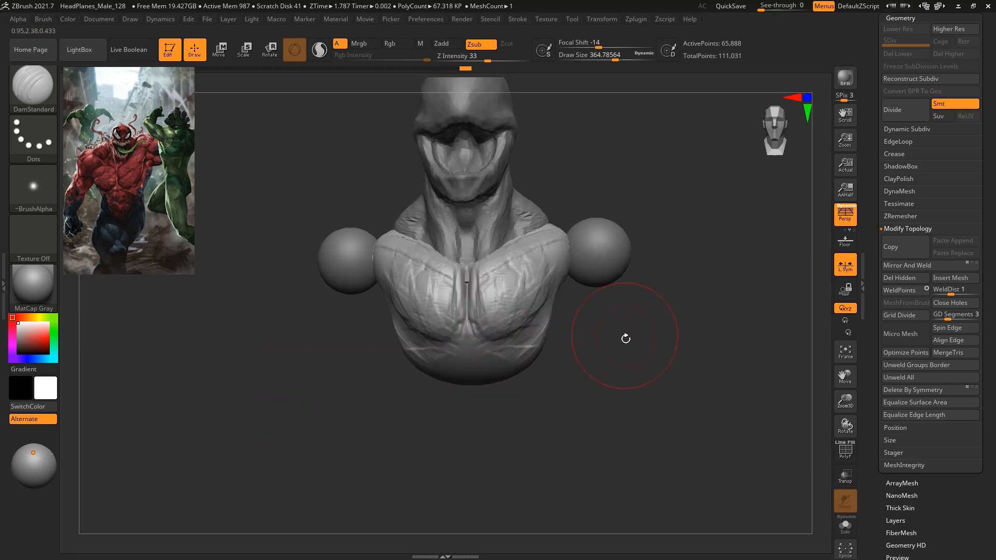
key("ctrl+z")
left_click_drag(479, 305, 486, 322)
left_click_drag(613, 342, 483, 333)
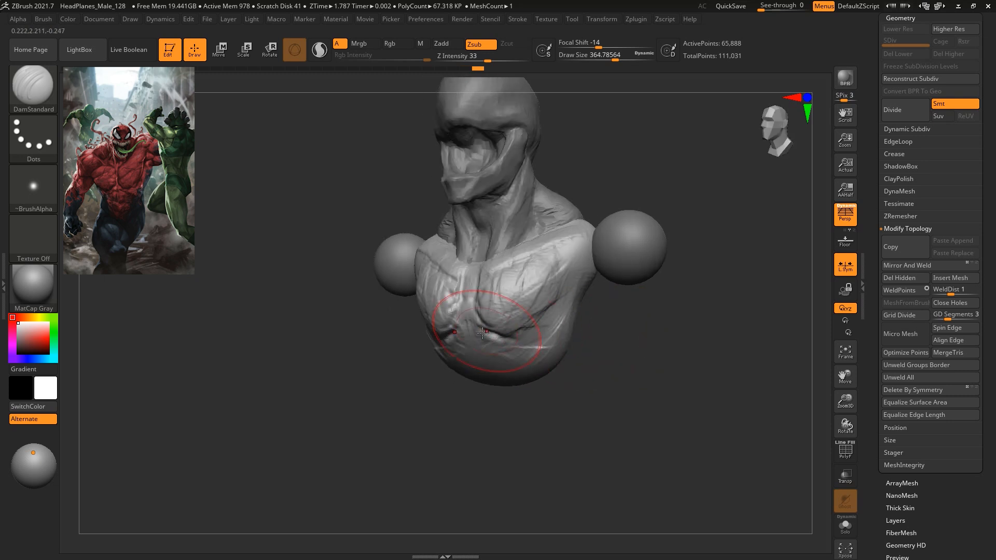
mouse_move(626, 349)
left_mouse_down()
mouse_move(671, 360)
mouse_move(543, 357)
left_mouse_up()
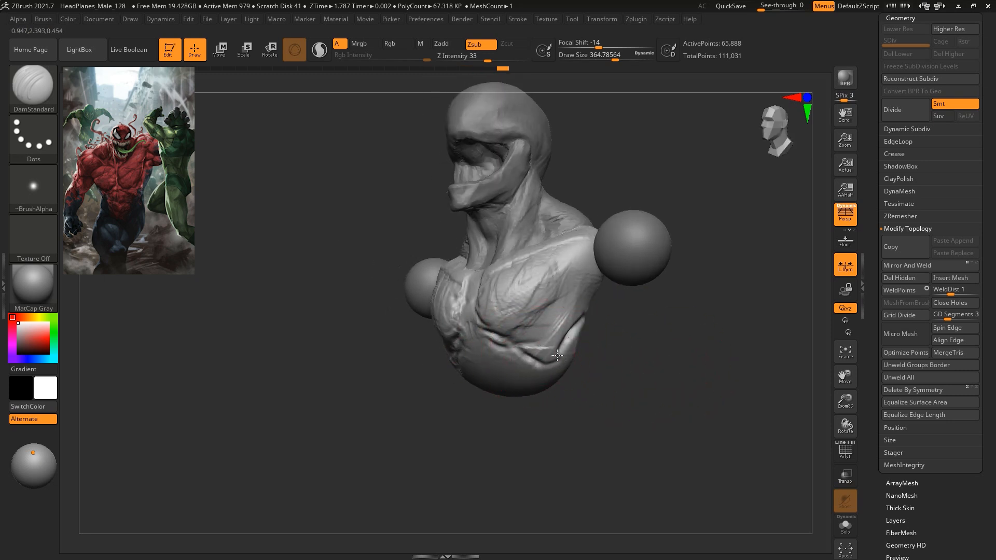
mouse_move(627, 349)
left_mouse_down()
mouse_move(647, 342)
mouse_move(546, 337)
left_mouse_up()
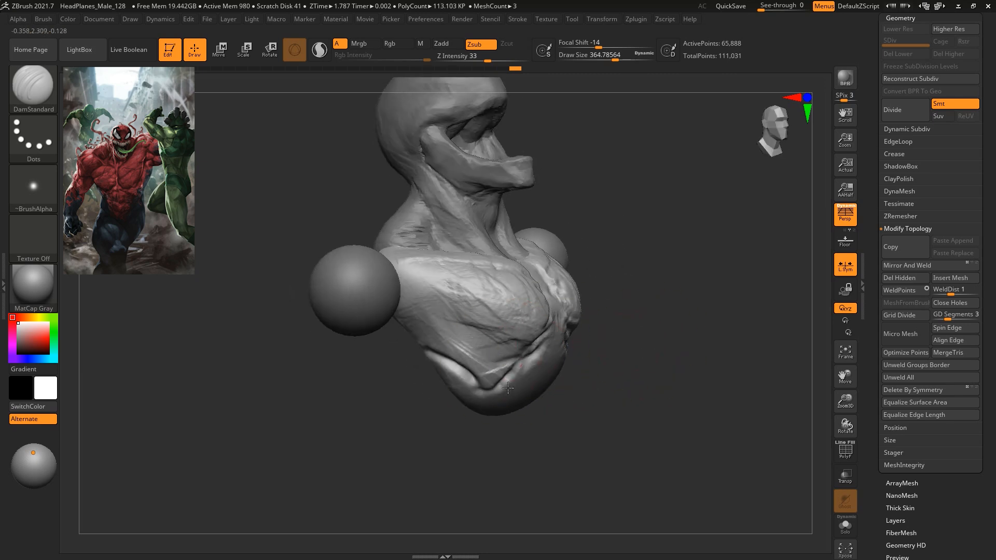
Reshape the silhouette of the torso with the Move brush from several angles.
key("b")
key("m")
key("v")
mouse_move(668, 303)
left_mouse_down()
mouse_move(681, 365)
mouse_move(695, 365)
mouse_move(524, 297)
mouse_move(517, 323)
mouse_move(526, 325)
left_mouse_up()
left_click_drag(513, 292, 535, 310)
mouse_move(449, 245)
left_mouse_down()
mouse_move(434, 268)
mouse_move(449, 285)
mouse_move(412, 292)
mouse_move(444, 260)
left_mouse_up()
left_click_drag(397, 236, 384, 234)
left_click_drag(413, 269, 402, 269)
Build up the sides of the torso and the chest below the pectorals with ClayBuildup at a draw size of about 177.
key("b")
key("c")
key("b")
key("space")
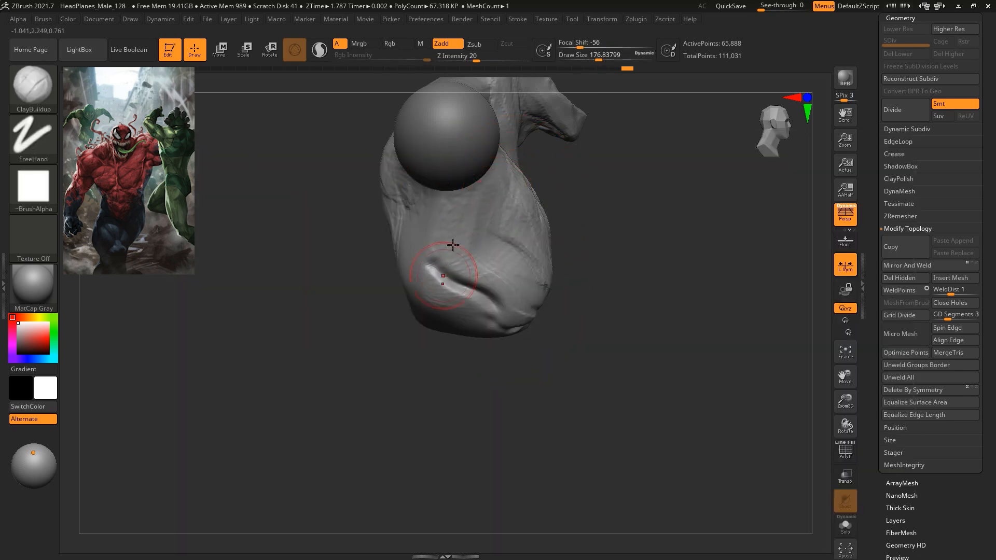
mouse_move(436, 238)
left_mouse_down()
mouse_move(515, 257)
mouse_move(490, 223)
mouse_move(470, 236)
left_mouse_up()
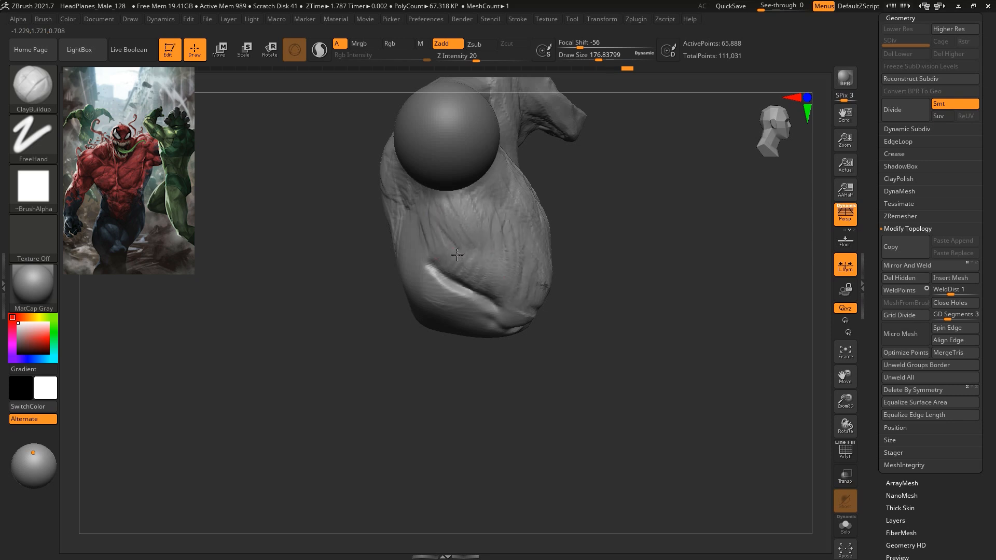
mouse_move(584, 227)
left_mouse_down()
mouse_move(655, 278)
mouse_move(751, 282)
mouse_move(692, 295)
left_mouse_up()
mouse_move(596, 249)
left_mouse_down()
mouse_move(625, 249)
mouse_move(591, 280)
mouse_move(655, 210)
mouse_move(604, 265)
mouse_move(589, 262)
mouse_move(653, 172)
left_mouse_up()
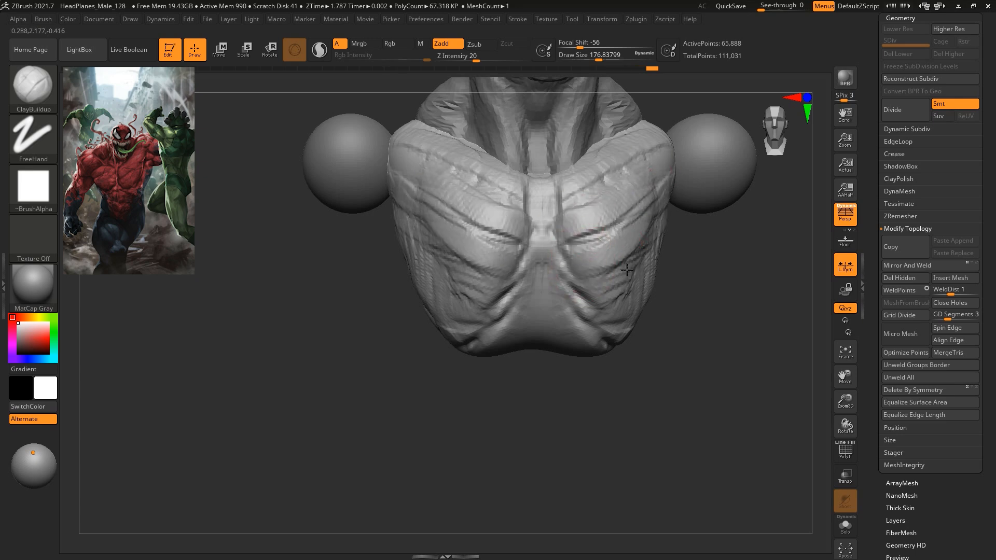
left_click_drag(707, 255, 674, 251)
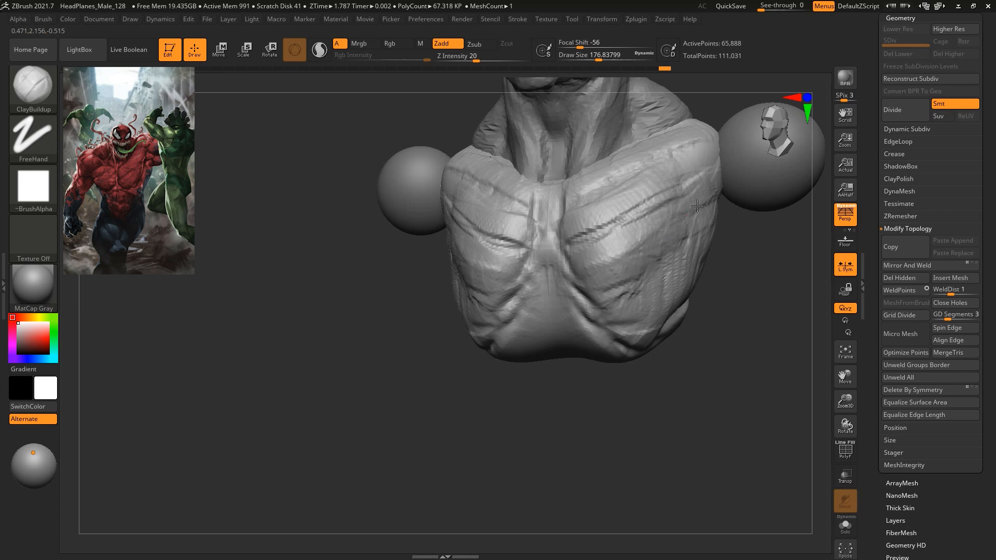
left_click_drag(726, 293, 745, 393)
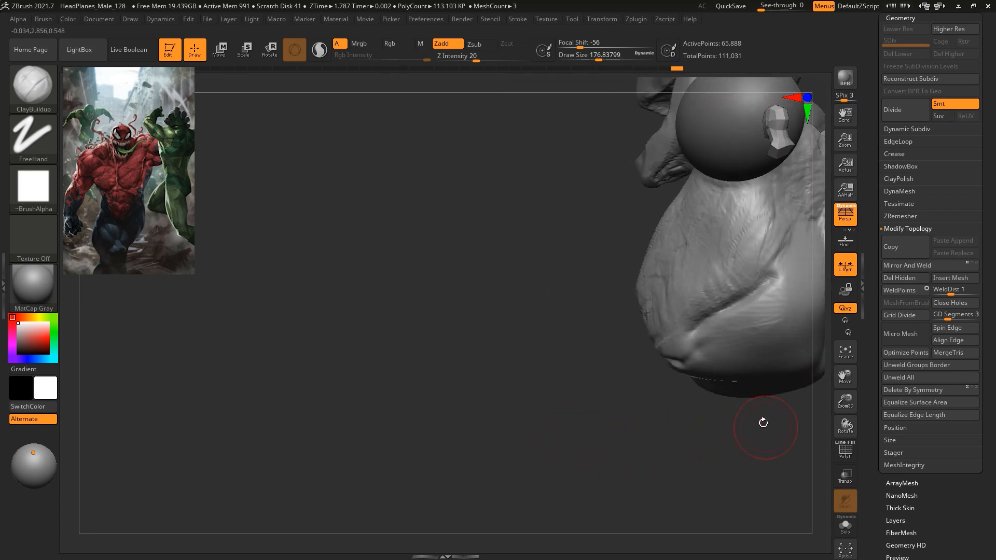
Sculpt the arched lower edge of the rib cage with ClayBuildup, starting at a draw size of about 228.
left_click_drag(607, 363, 420, 249)
mouse_move(456, 278)
left_mouse_down()
mouse_move(433, 269)
mouse_move(450, 233)
mouse_move(437, 268)
mouse_move(456, 233)
mouse_move(483, 269)
mouse_move(425, 300)
mouse_move(457, 309)
mouse_move(436, 311)
mouse_move(451, 291)
mouse_move(425, 280)
mouse_move(476, 270)
mouse_move(497, 249)
mouse_move(483, 301)
mouse_move(446, 340)
left_mouse_up()
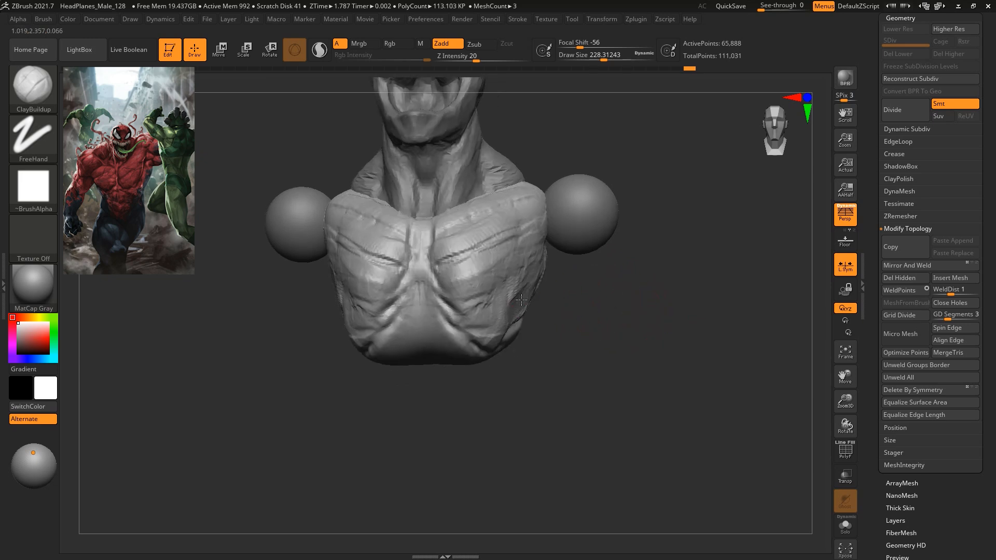
mouse_move(475, 302)
left_mouse_down()
mouse_move(499, 327)
mouse_move(478, 333)
mouse_move(408, 295)
mouse_move(459, 328)
mouse_move(465, 322)
left_mouse_up()
key("space")
key("ctrl+z")
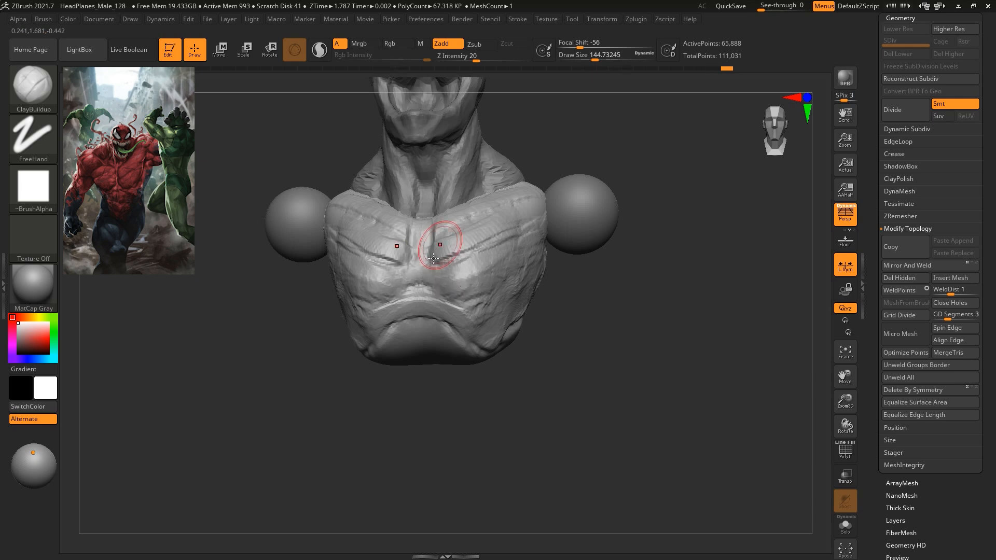
Refine the inner pectorals and upper chest beside the sternum with ClayBuildup at a draw size of about 145.
mouse_move(557, 280)
left_mouse_down()
mouse_move(618, 316)
mouse_move(589, 195)
mouse_move(591, 260)
mouse_move(605, 229)
mouse_move(560, 245)
left_mouse_up()
left_click_drag(408, 234, 402, 254)
key("space")
mouse_move(417, 192)
left_mouse_down()
mouse_move(438, 195)
mouse_move(406, 193)
mouse_move(413, 198)
left_mouse_up()
Build up the back muscles and the lower back along the spine with ClayBuildup at a draw size of about 299.
mouse_move(627, 353)
left_mouse_down()
mouse_move(598, 336)
mouse_move(629, 299)
mouse_move(526, 278)
left_mouse_up()
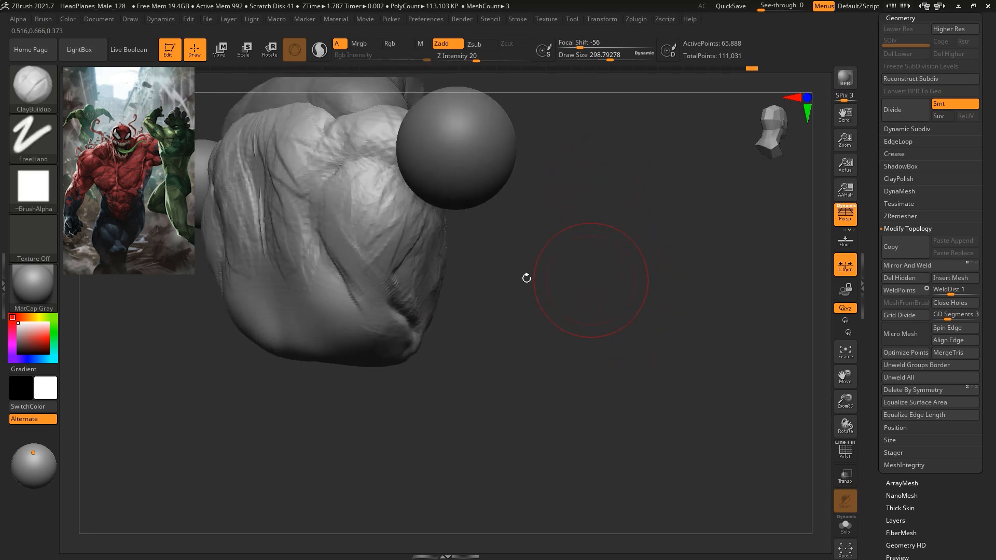
mouse_move(390, 292)
left_mouse_down()
mouse_move(358, 275)
mouse_move(338, 232)
left_mouse_up()
left_click_drag(483, 300, 643, 282)
mouse_move(410, 120)
left_mouse_down()
mouse_move(399, 147)
mouse_move(448, 119)
left_mouse_up()
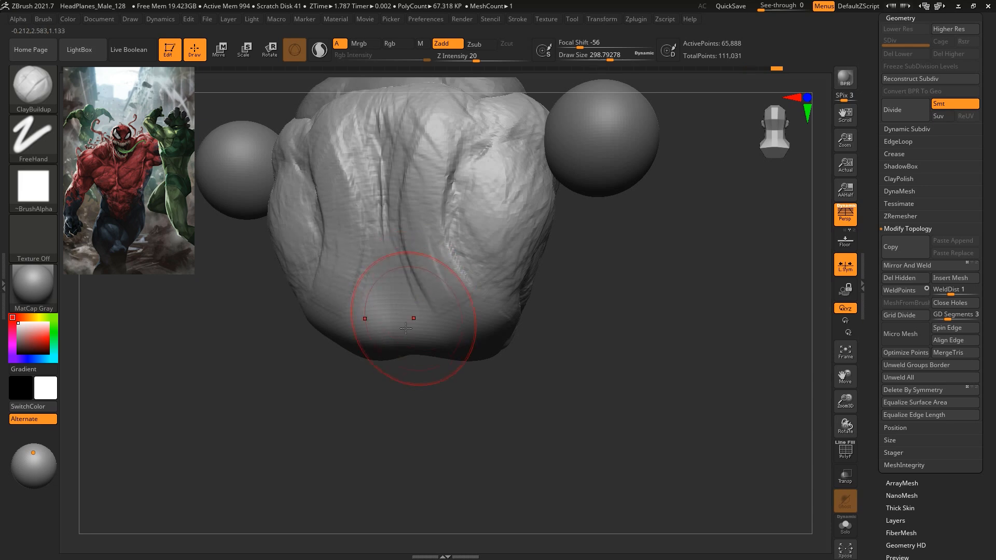
mouse_move(405, 331)
left_mouse_down()
mouse_move(406, 345)
mouse_move(411, 259)
left_mouse_up()
mouse_move(563, 270)
left_mouse_down()
mouse_move(578, 353)
mouse_move(555, 338)
left_mouse_up()
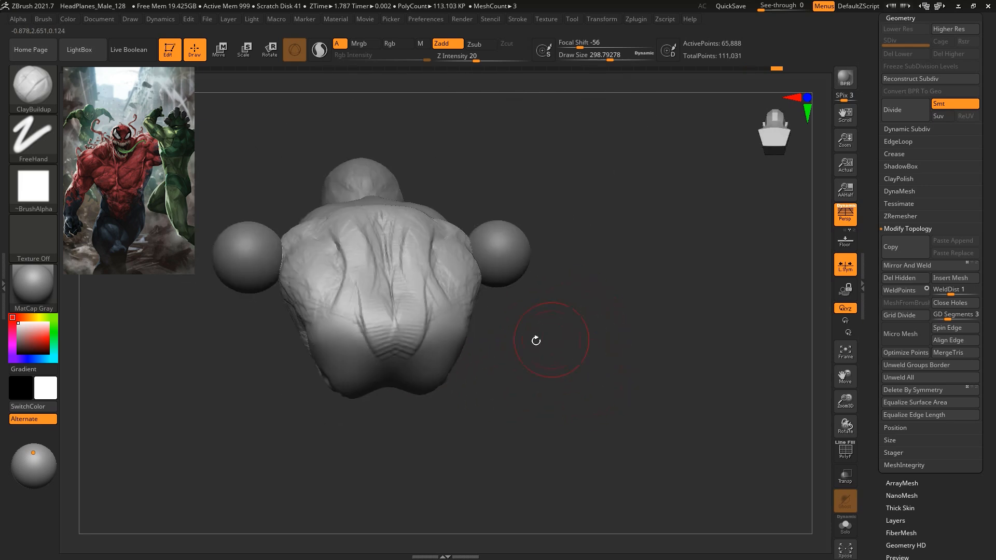
Mask the torso while leaving its underside unmasked.
left_click_drag(468, 375, 455, 306)
left_click_drag(500, 343, 497, 229)
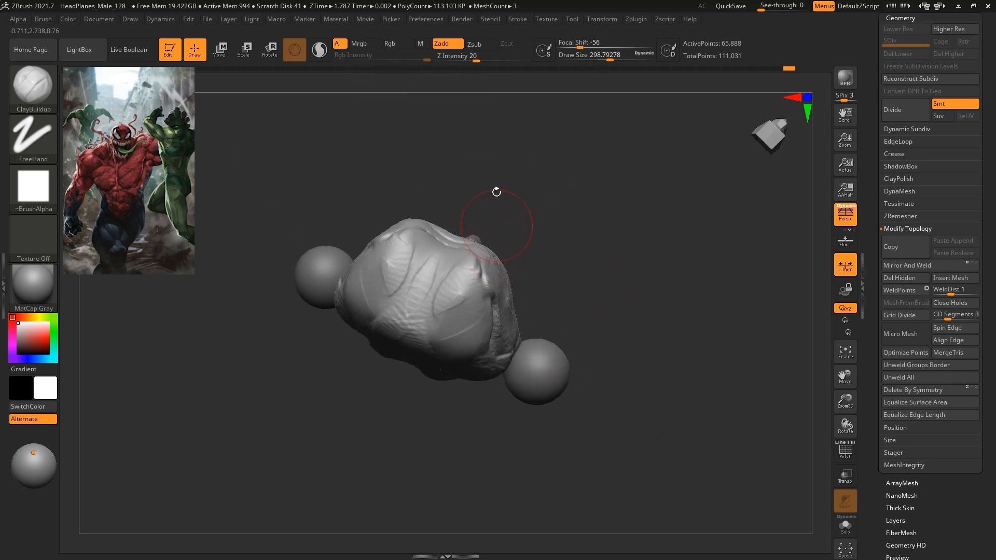
left_click_drag(572, 196, 577, 196)
key("ctrl")
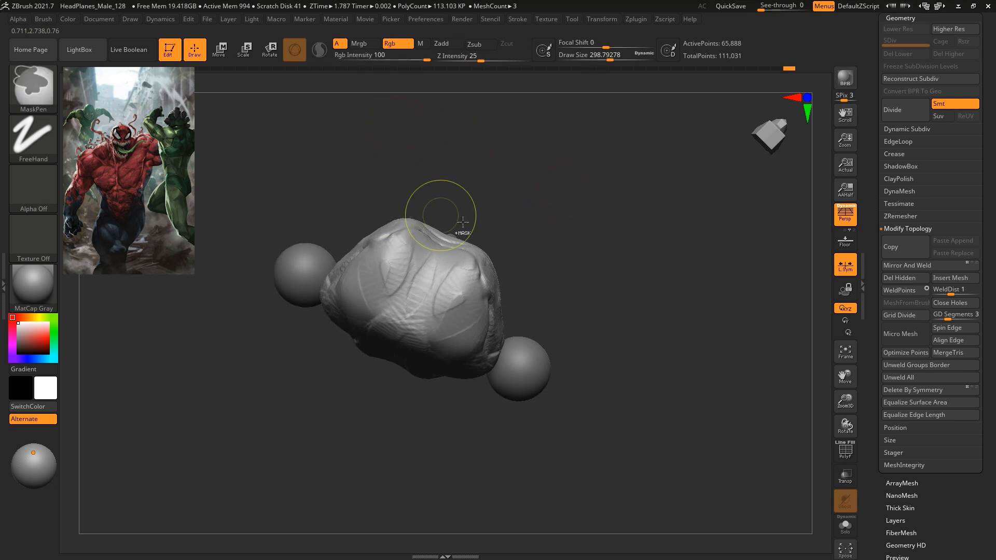
mouse_move(448, 251)
left_mouse_down("ctrl")
mouse_move(431, 290)
mouse_move(467, 223)
left_mouse_up("ctrl")
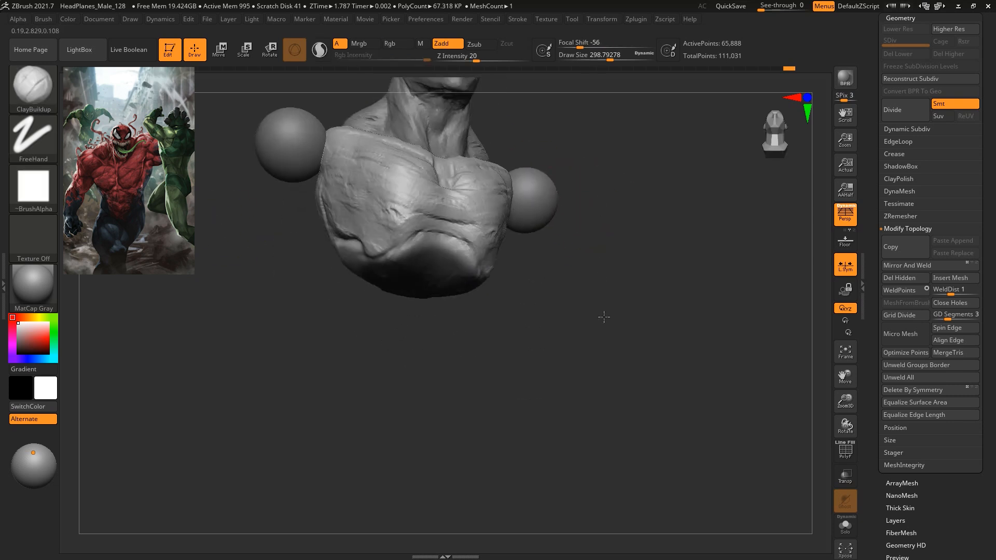
mouse_move(604, 317)
left_mouse_down()
mouse_move(596, 271)
mouse_move(650, 277)
mouse_move(616, 151)
mouse_move(629, 235)
left_mouse_up()
key("ctrl")
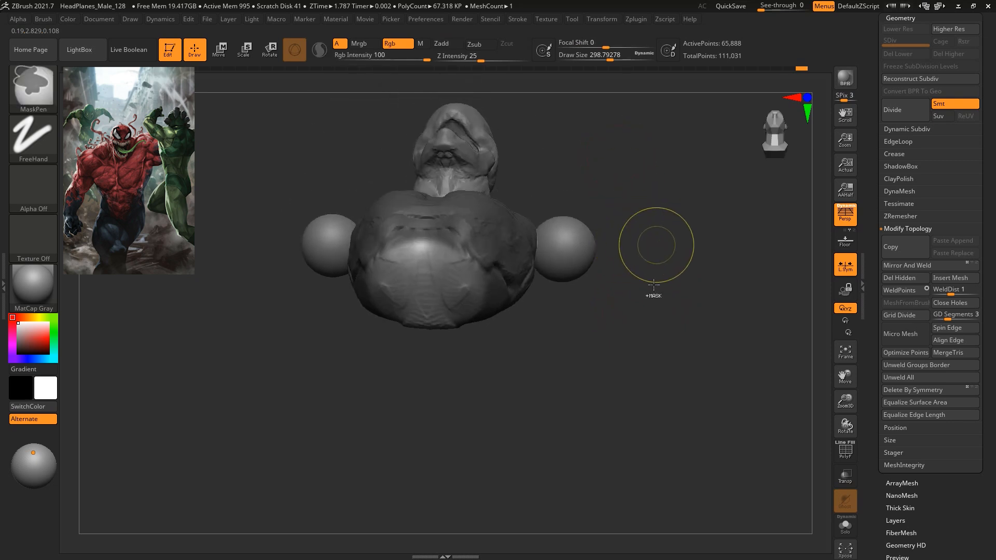
Pull the unmasked underside of the torso downward to form a waist, and remesh the torso.
key("w")
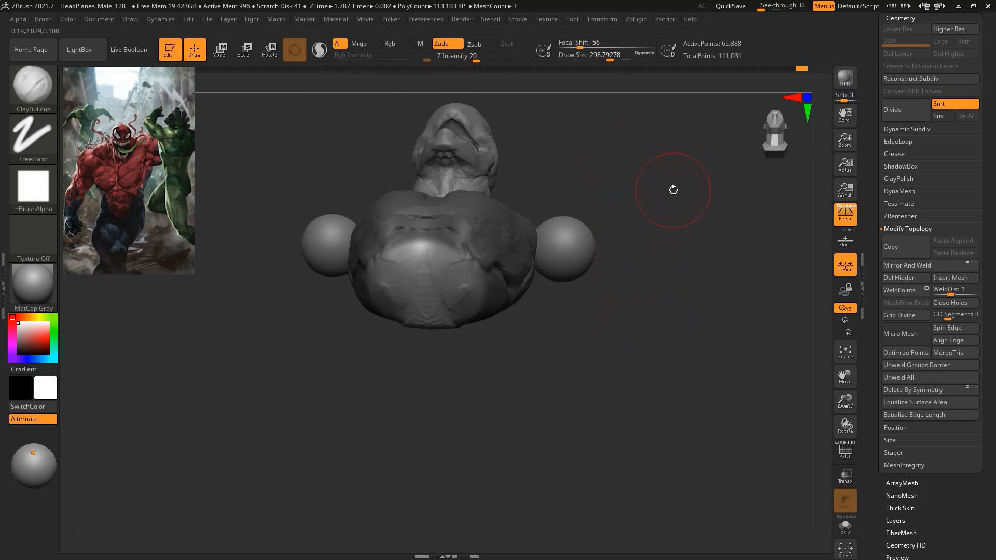
left_click_drag(671, 186, 689, 345)
left_click_drag(442, 207, 454, 321)
left_click_drag(448, 265, 450, 335)
left_click_drag(660, 320, 654, 251)
left_click(615, 267, "ctrl")
key("ctrl+z")
key("ctrl+shift+z")
Build up the abdominal muscles on the front of the waist with ClayBuildup at a draw size of about 128.
key("b")
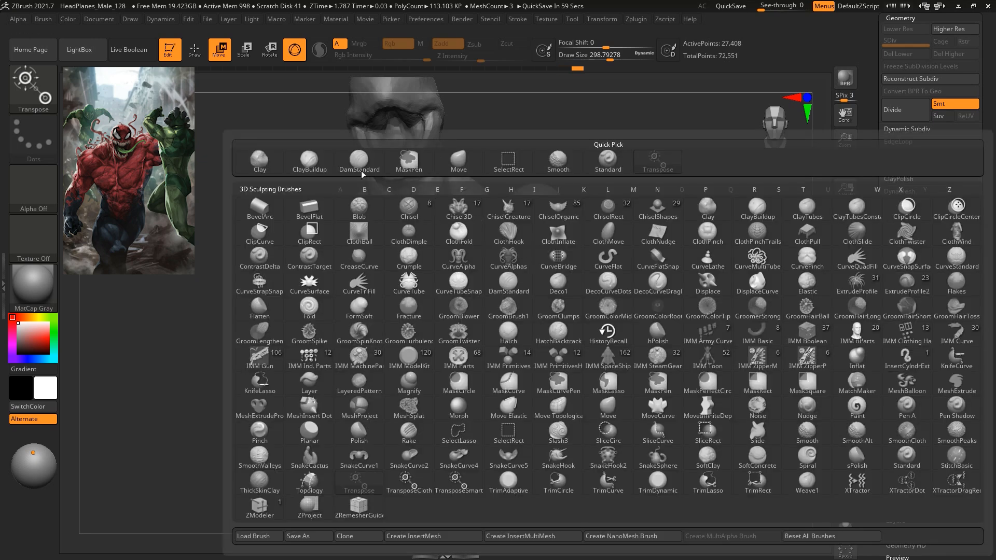
left_click(309, 162)
mouse_move(616, 249)
left_mouse_down("alt")
mouse_move(647, 318)
mouse_move(664, 259)
left_mouse_up("alt")
key("space")
mouse_move(664, 258)
left_mouse_down()
mouse_move(432, 185)
mouse_move(449, 260)
mouse_move(487, 291)
mouse_move(490, 322)
mouse_move(456, 289)
mouse_move(466, 301)
mouse_move(482, 295)
left_mouse_up()
key("space")
mouse_move(483, 256)
left_mouse_down()
mouse_move(474, 250)
mouse_move(491, 256)
left_mouse_up()
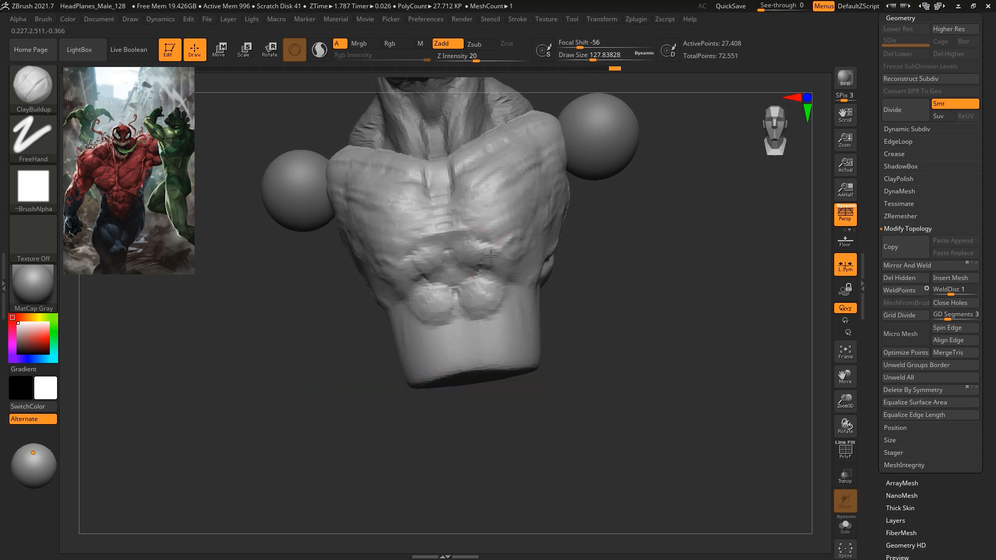
left_click_drag(478, 308, 500, 356)
Build up the obliques and lower abdomen around the waist with ClayBuildup at a draw size of about 228.
key("space")
mouse_move(600, 329)
left_mouse_down()
mouse_move(628, 335)
mouse_move(560, 337)
mouse_move(534, 357)
mouse_move(553, 322)
mouse_move(583, 351)
left_mouse_up()
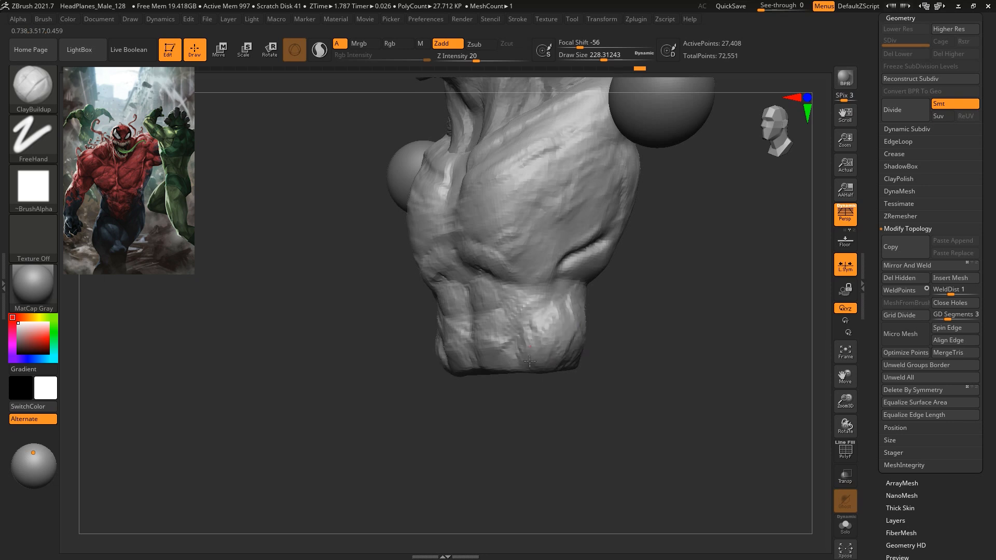
left_click_drag(654, 347, 604, 365)
mouse_move(576, 301)
left_mouse_down()
mouse_move(577, 328)
mouse_move(600, 343)
mouse_move(600, 357)
mouse_move(678, 371)
mouse_move(692, 357)
left_mouse_up()
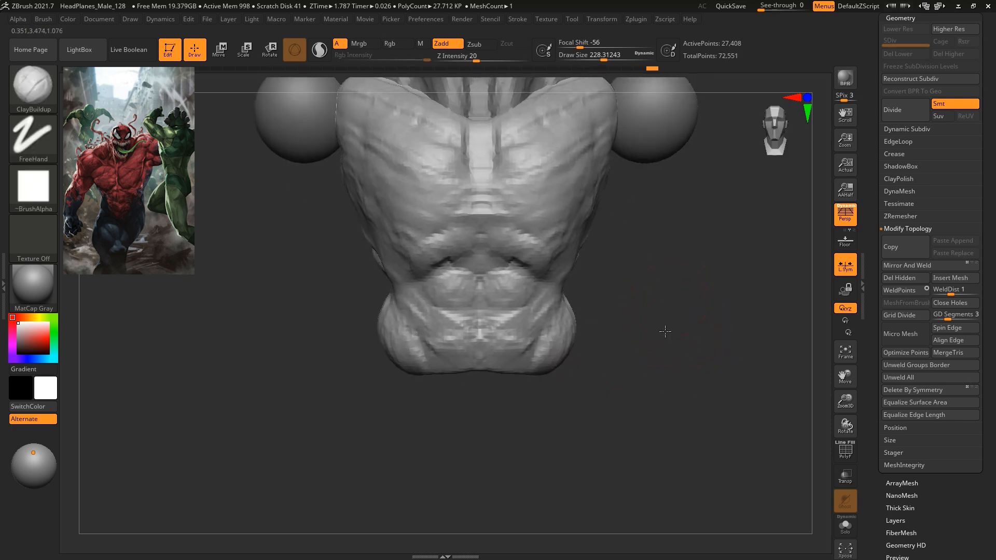
left_click_drag(671, 296, 649, 318, "alt")
left_click_drag(589, 383, 599, 340)
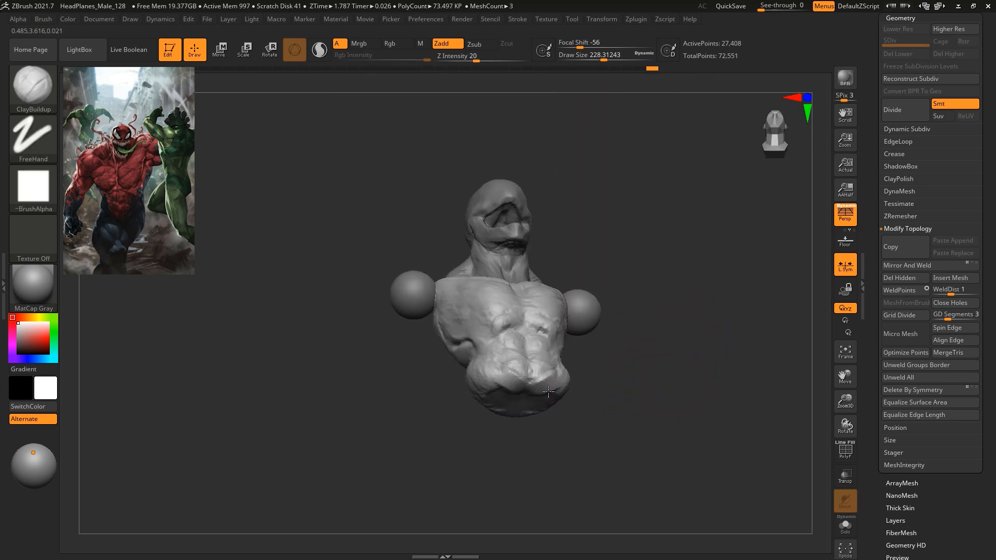
left_click_drag(653, 361, 636, 351)
left_click_drag(657, 313, 659, 308)
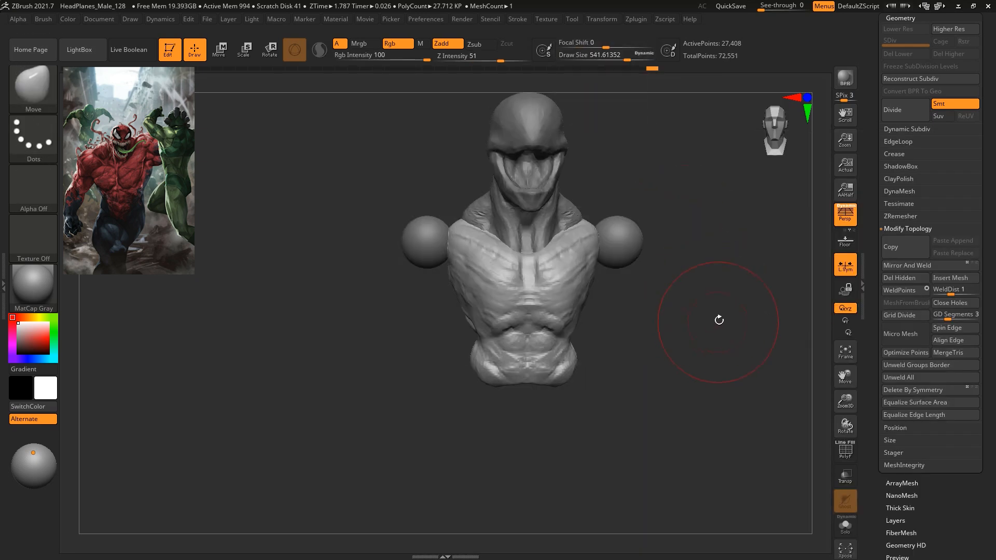
Reshape the waist and lower torso silhouette with the Move brush at a draw size of about 620.
key("space")
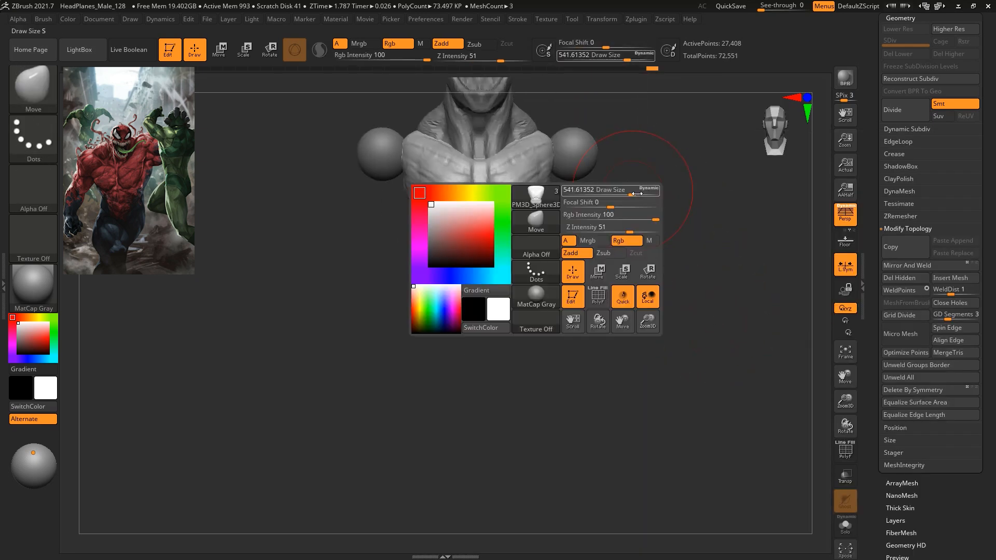
mouse_move(573, 278)
left_mouse_down()
mouse_move(489, 256)
mouse_move(493, 272)
left_mouse_up()
key("ctrl+z")
key("space")
left_click_drag(521, 233, 507, 233)
left_click_drag(617, 246, 488, 255)
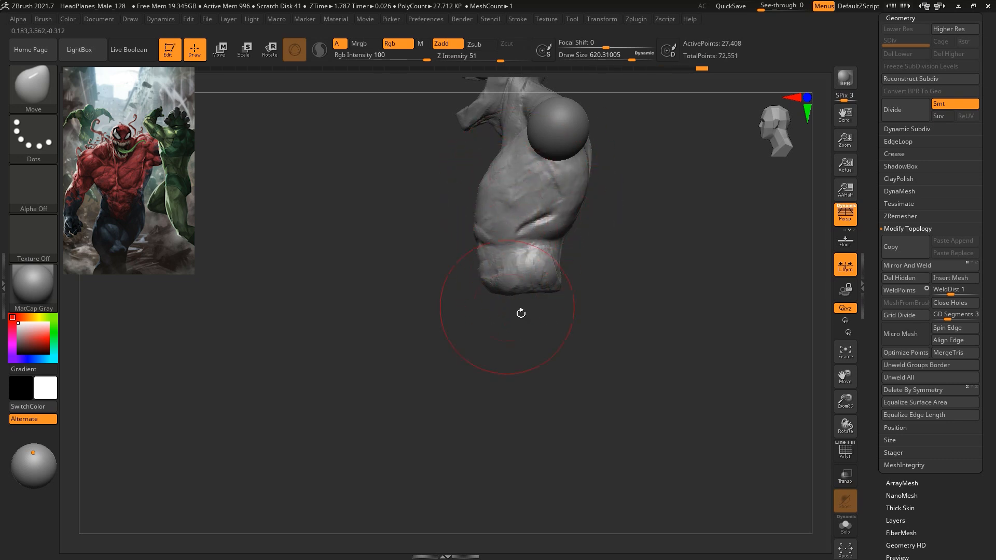
left_click_drag(491, 315, 476, 265)
mouse_move(645, 320)
left_mouse_down()
mouse_move(631, 224)
mouse_move(557, 236)
left_mouse_up()
Select the head mesh and reshape its trapezius with the Move brush at draw sizes of 445 and about 576.
mouse_move(647, 233)
left_mouse_down("alt")
mouse_move(637, 297)
mouse_move(582, 156)
mouse_move(565, 173)
left_mouse_up("alt")
key("space")
left_click(540, 227, "alt")
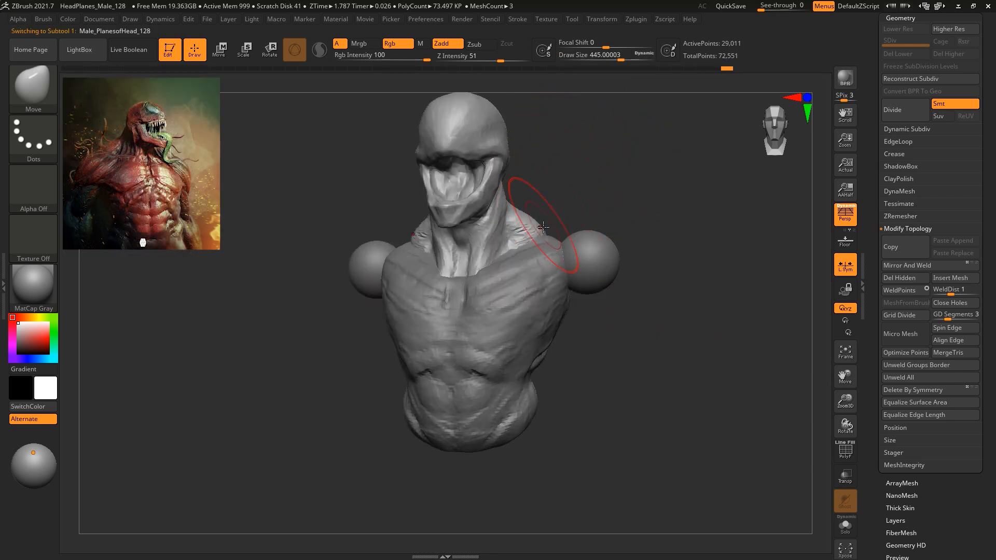
left_click_drag(685, 205, 702, 352)
left_click_drag(656, 385, 616, 320, "alt")
key("space")
left_click(602, 283)
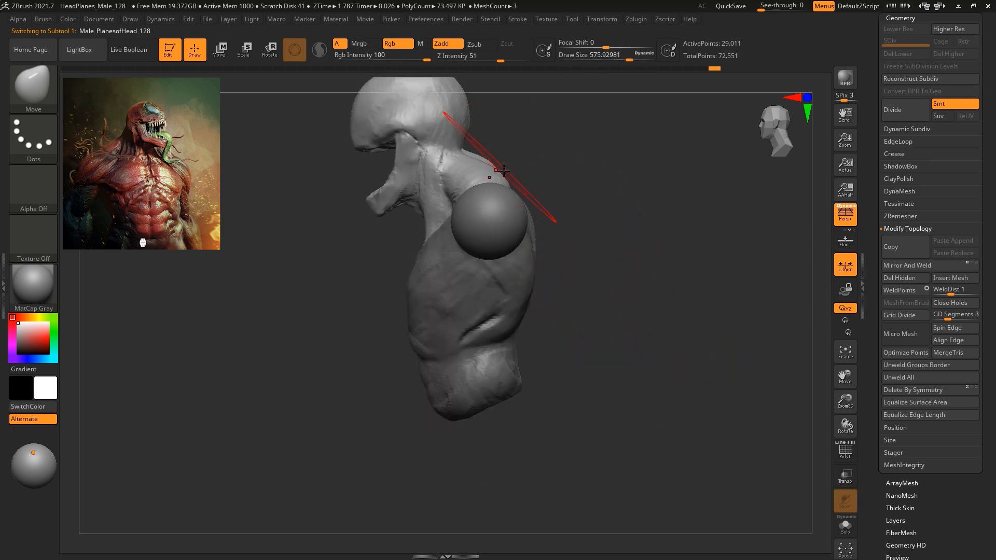
Select the torso and build up the collarbones toward the shoulders with ClayBuildup at a draw size of about 299.
left_click(444, 263, "alt")
left_click_drag(563, 262, 649, 272, "shift")
key("b")
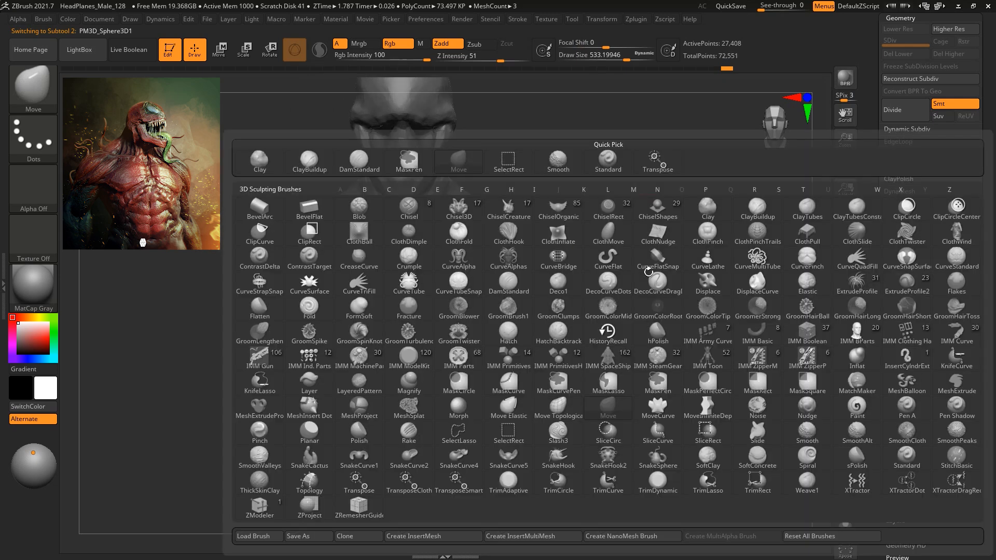
key("c")
key("l")
key("b")
key("c")
key("b")
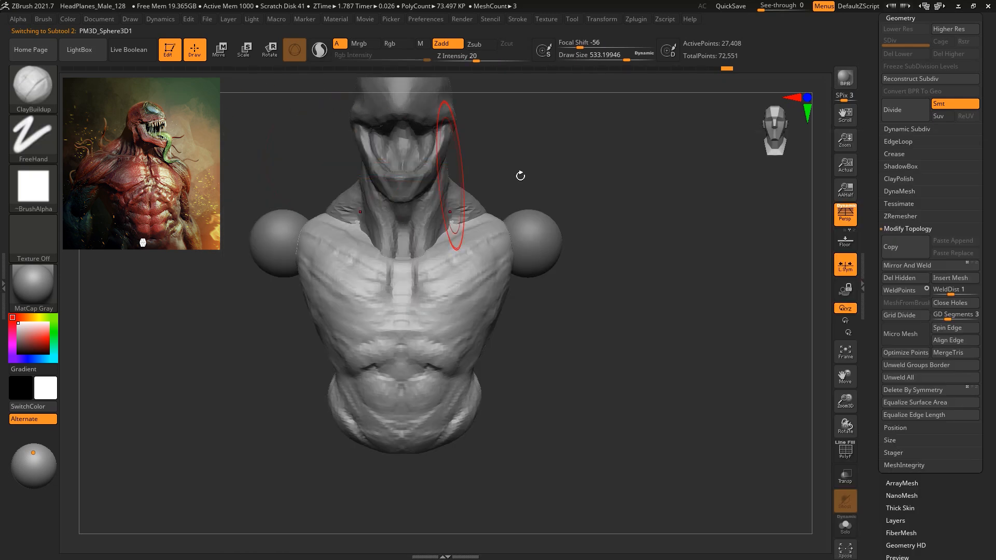
left_click_drag(617, 172, 528, 258, "alt")
key("space")
left_click_drag(624, 194, 613, 194)
left_click_drag(634, 228, 700, 237, "alt")
key("bracketleft")
left_click_drag(523, 240, 563, 229)
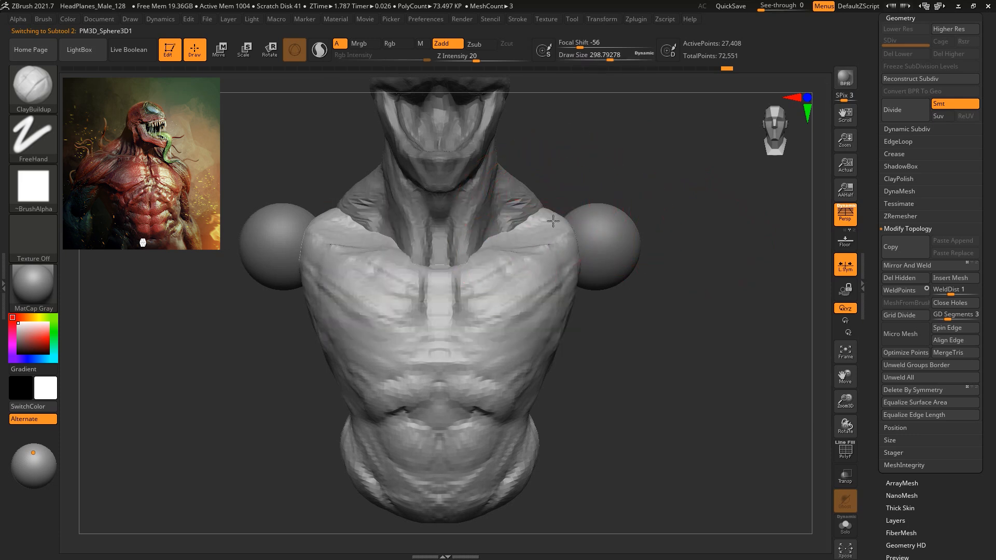
Build up the upper pectorals toward the shoulder with ClayBuildup at a draw size of about 192.
mouse_move(638, 249)
left_mouse_down("alt")
mouse_move(692, 238)
mouse_move(666, 239)
left_mouse_up("alt")
key("space")
left_click_drag(666, 239, 619, 244)
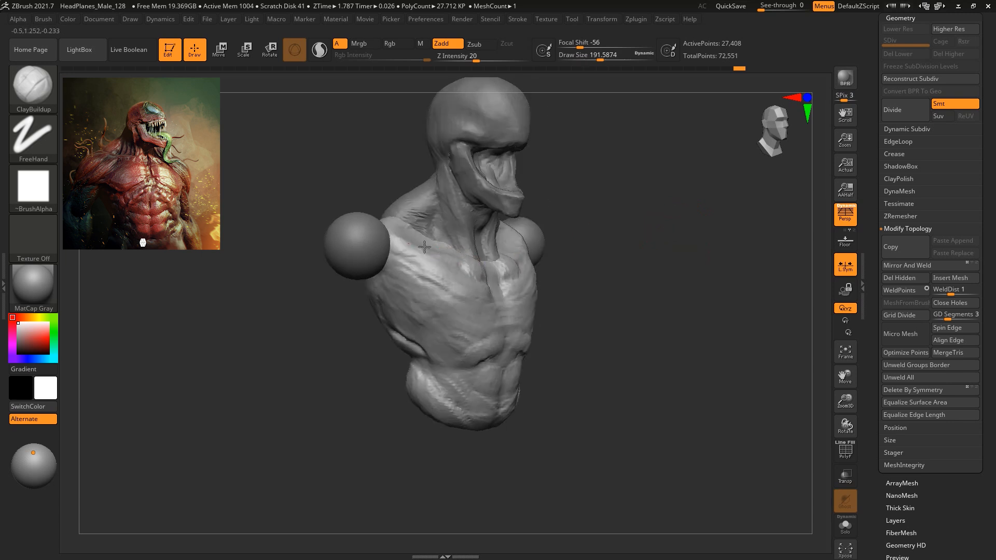
left_click_drag(424, 248, 423, 302)
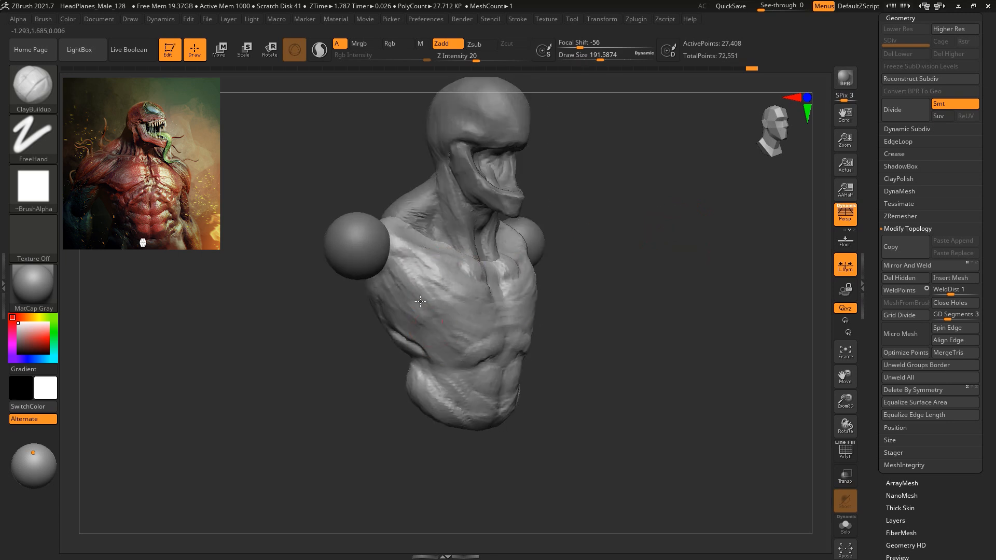
Refine the inner collarbones and pectoral surface with ClayBuildup at draw sizes of about 140 to 158.
key("space")
left_click_drag(671, 282, 637, 267, "shift")
left_click_drag(533, 261, 525, 255)
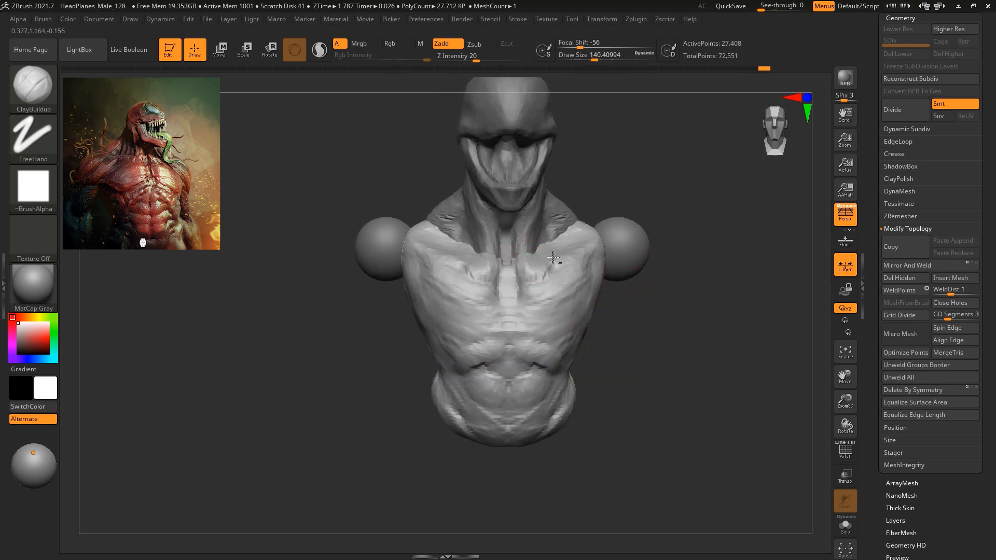
left_click_drag(734, 317, 676, 314)
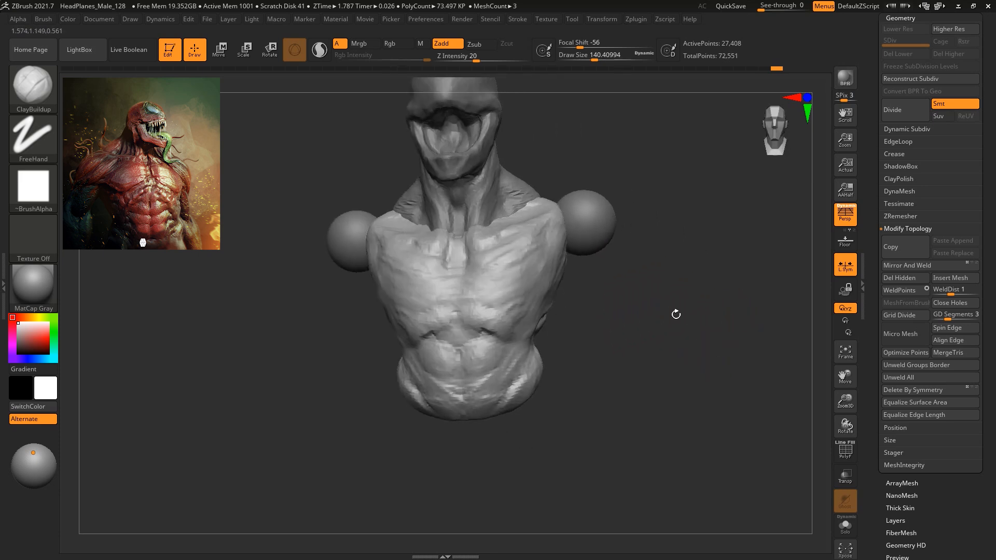
left_click_drag(641, 276, 550, 285)
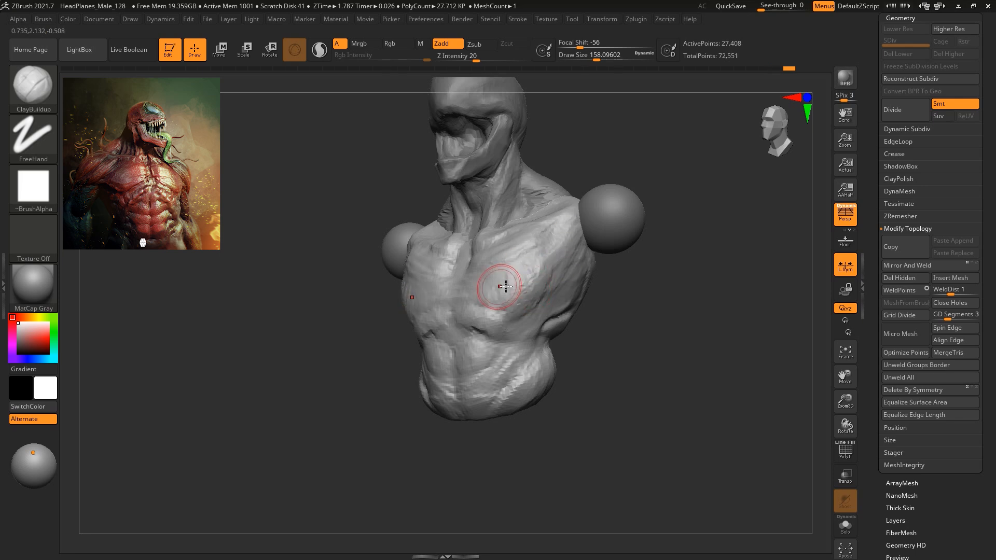
Carve the sternum line and the lower edge of the pectorals with DamStandard at a draw size of about 212.
left_click_drag(680, 296, 697, 299, "shift")
key("b")
key("d")
key("s")
key("space")
mouse_move(624, 234)
left_mouse_down()
mouse_move(636, 240)
mouse_move(620, 253)
left_mouse_up()
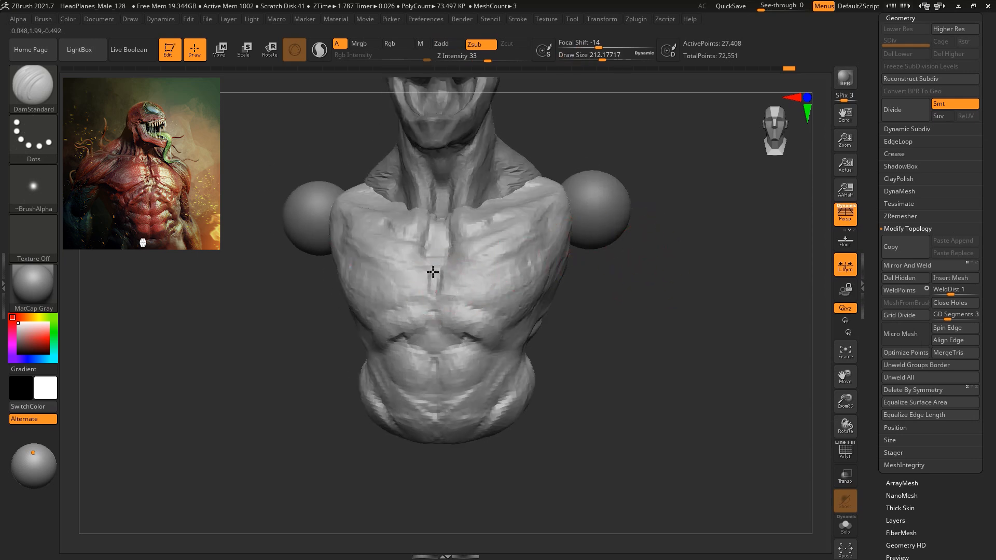
mouse_move(641, 306)
left_mouse_down()
mouse_move(573, 306)
mouse_move(645, 340)
mouse_move(631, 240)
mouse_move(638, 258)
left_mouse_up()
Adjust the volume and profile of the chest with the Move brush at a draw size of about 408.
key("b")
key("m")
key("v")
key("space")
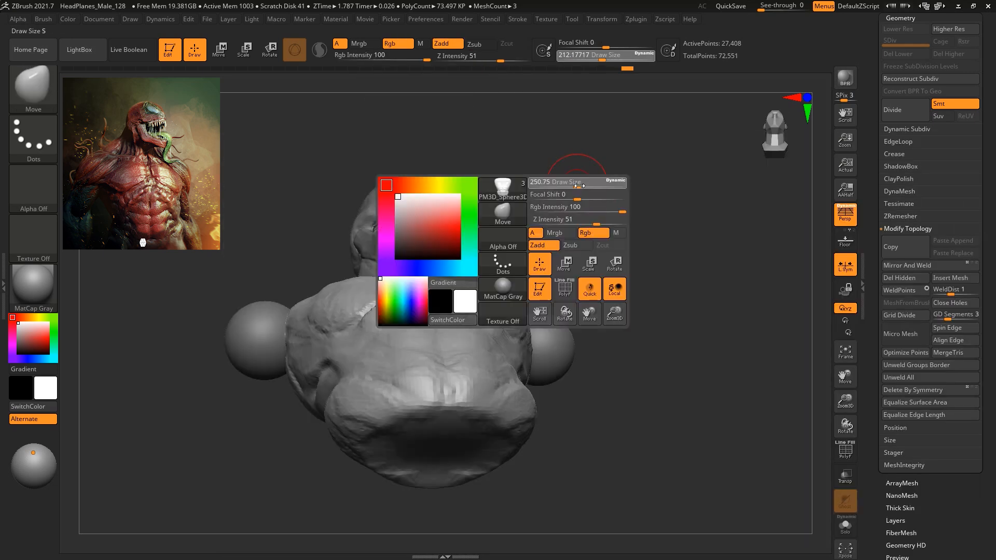
mouse_move(520, 244)
left_mouse_down()
mouse_move(562, 258)
mouse_move(563, 278)
left_mouse_up()
key("ctrl")
left_click_drag(538, 238, 539, 218)
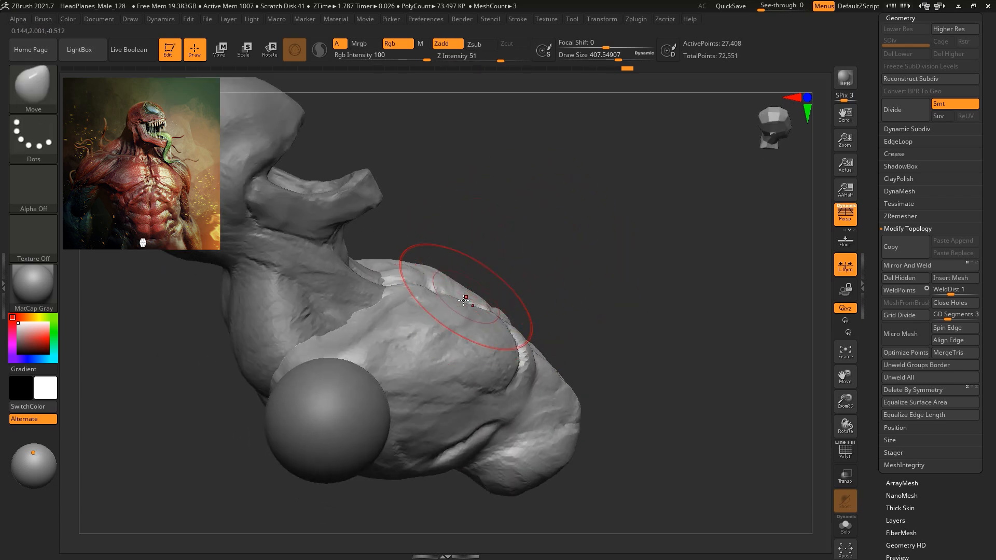
mouse_move(528, 267)
left_mouse_down()
mouse_move(593, 219)
mouse_move(702, 327)
mouse_move(465, 307)
left_mouse_up()
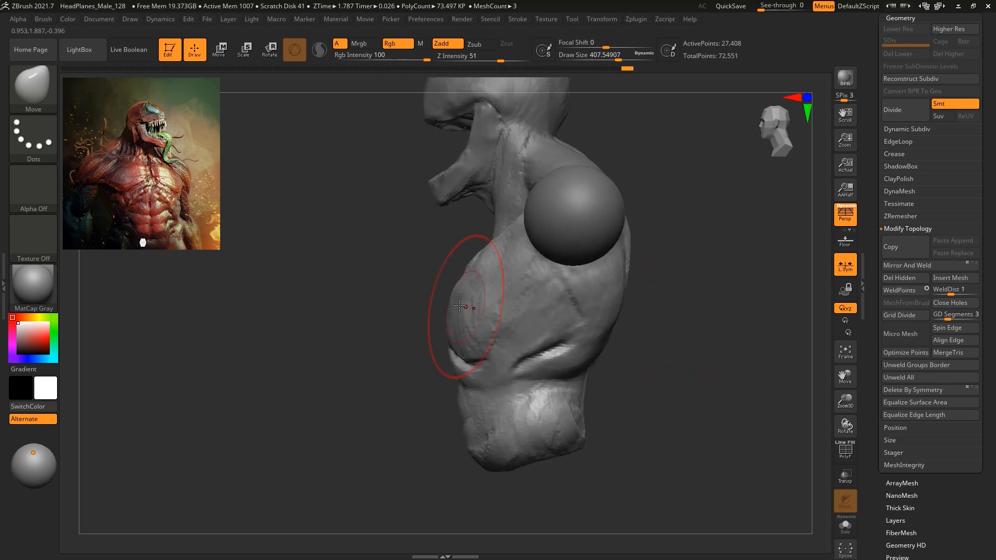
left_click_drag(538, 316, 585, 258)
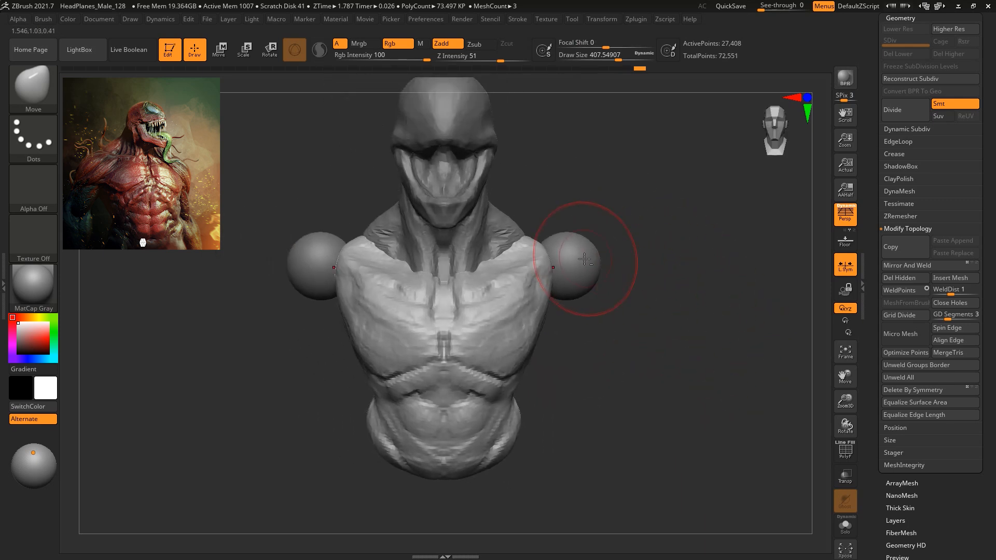
Append a Cylinder3D as a new subtool to the model.
left_click(900, 18)
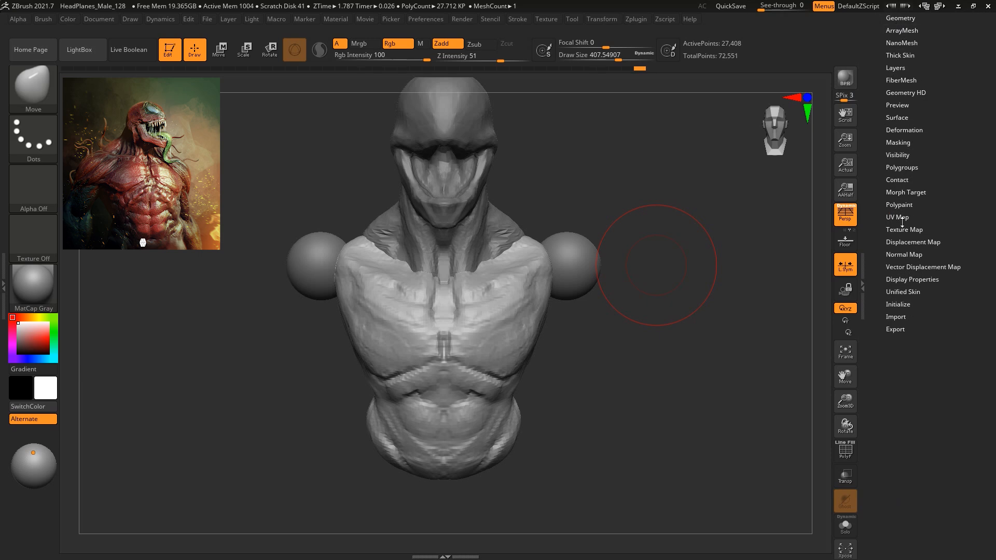
left_click_drag(966, 140, 964, 208)
left_click(906, 181)
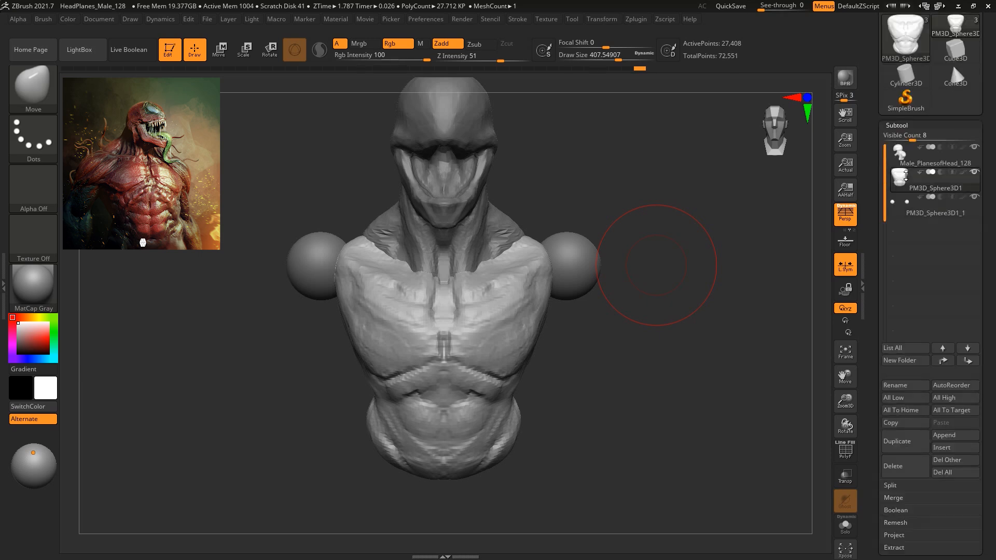
left_click(948, 436)
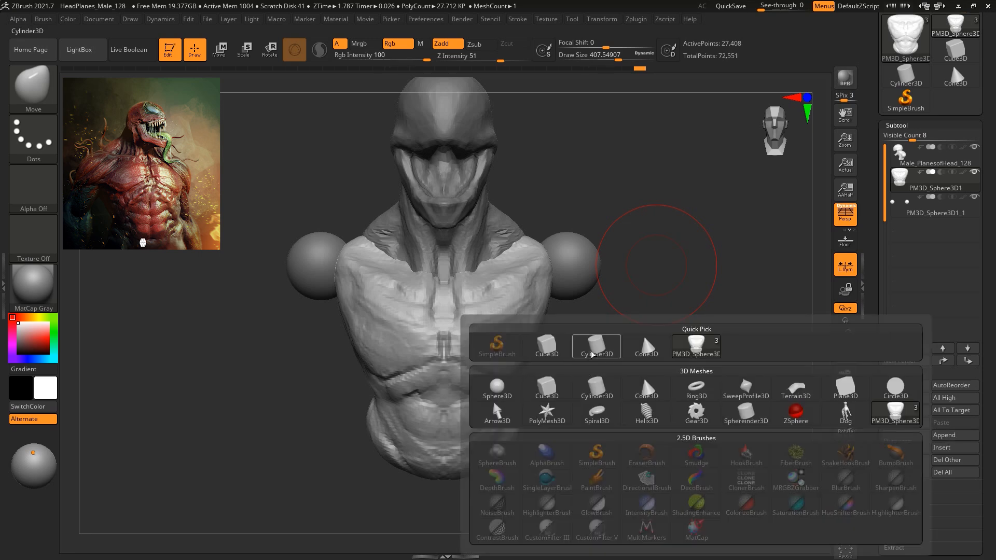
left_click(596, 388)
Scale, tilt and position the cylinder below one shoulder sphere, and lengthen it into an upper arm.
key("r")
left_click_drag(446, 189, 430, 217)
left_click_drag(485, 144, 664, 284)
left_click_drag(707, 331, 793, 383, "alt")
left_click_drag(664, 297, 676, 275)
left_click_drag(665, 284, 689, 270)
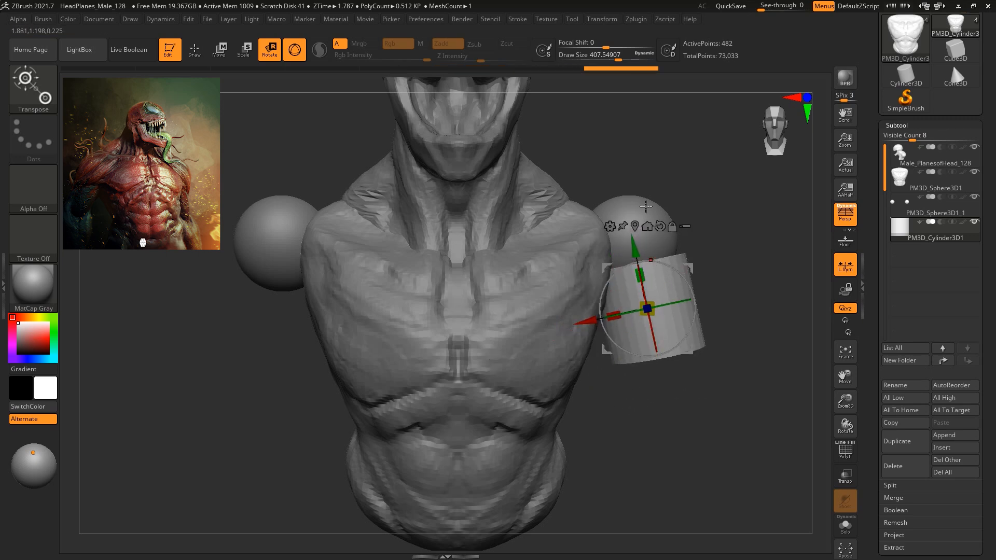
left_click_drag(690, 269, 695, 303)
Lower the shoulder spheres slightly, and shift the upper-arm cylinder down beneath its sphere.
left_click(660, 227)
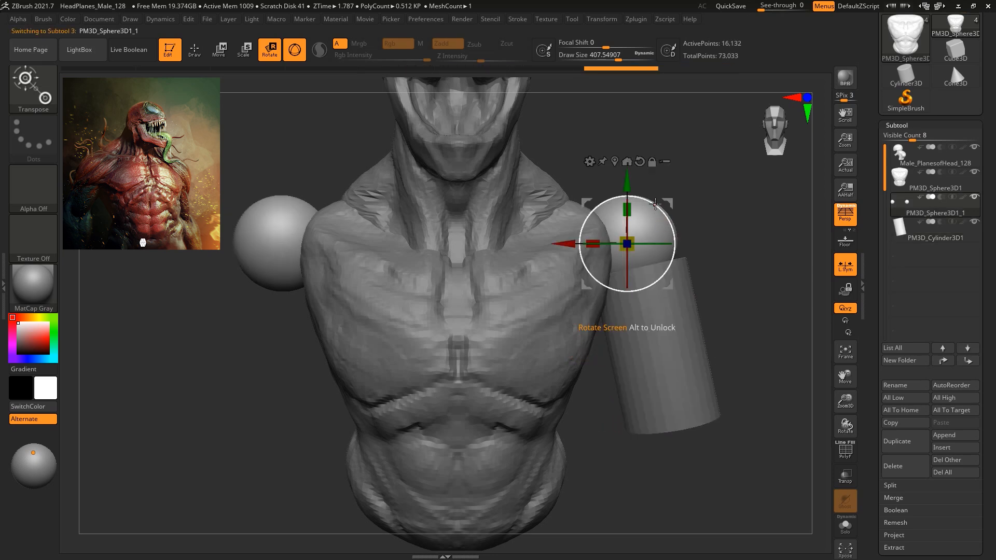
left_click_drag(672, 209, 684, 322)
left_click(684, 321)
left_click_drag(726, 251, 671, 222)
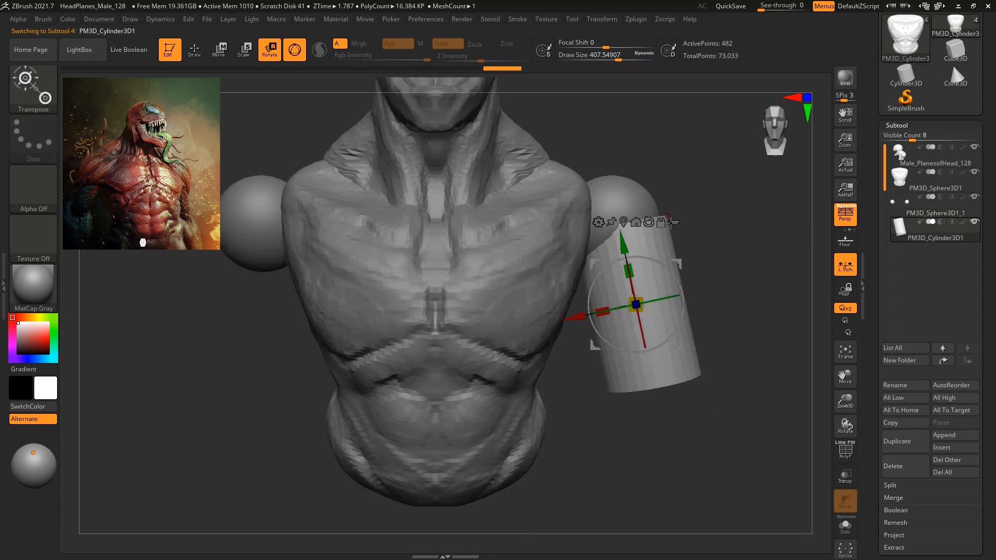
left_click_drag(678, 264, 677, 292)
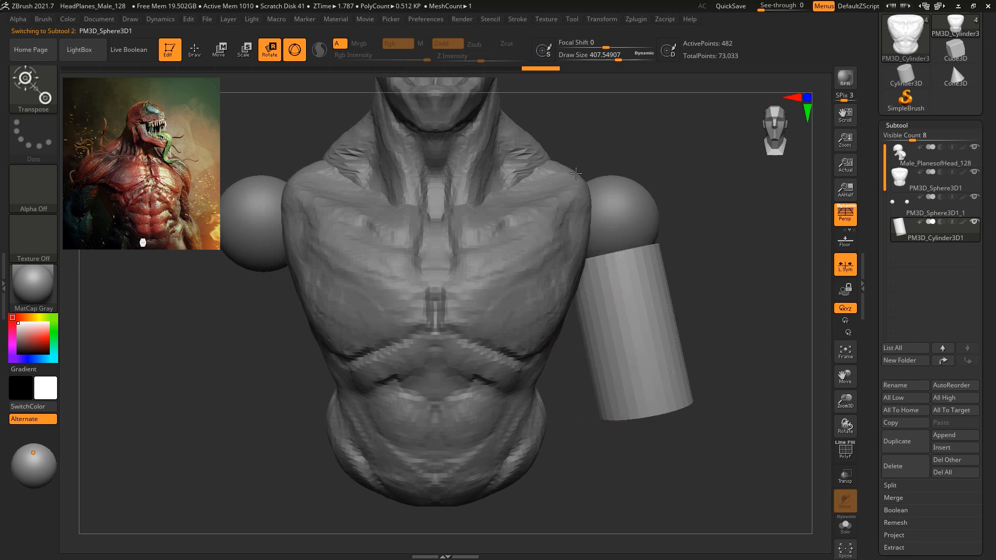
Reshape the upper torso around the shoulder with the Move brush at a draw size of about 517, and activate the head subtool.
left_click(582, 171)
key("q")
key("space")
mouse_move(576, 169)
left_mouse_down()
mouse_move(595, 169)
mouse_move(589, 216)
left_mouse_up()
left_click_drag(541, 171, 545, 156)
mouse_move(588, 203)
left_mouse_down()
mouse_move(589, 222)
mouse_move(649, 160)
mouse_move(693, 178)
mouse_move(587, 196)
left_mouse_up()
key("space")
left_click(587, 195, "alt")
left_click_drag(648, 179, 667, 198)
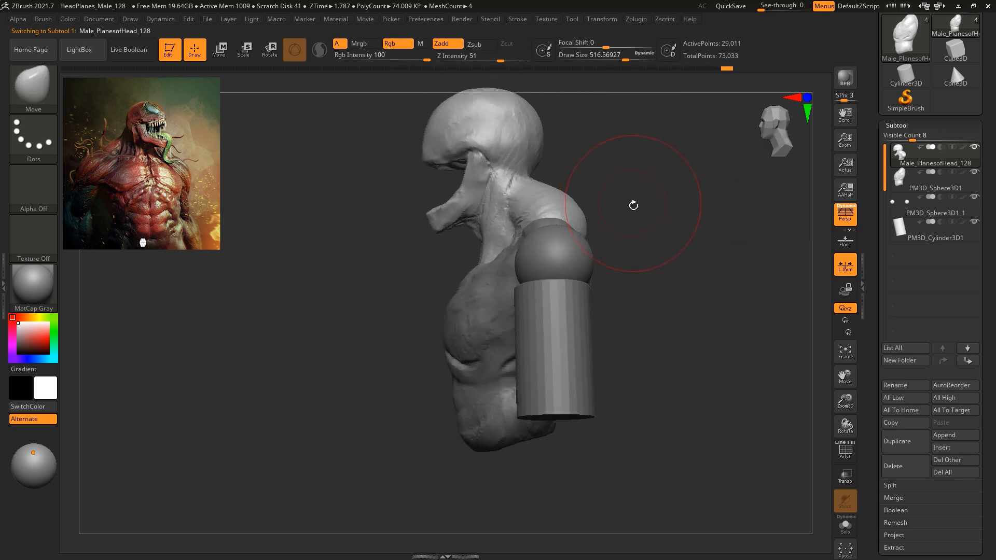
key("w")
left_click_drag(529, 150, 507, 157)
mouse_move(605, 175)
left_mouse_down()
mouse_move(674, 188)
mouse_move(606, 179)
mouse_move(491, 290)
left_mouse_up()
key("ctrl+z")
key("ctrl+z")
key("q")
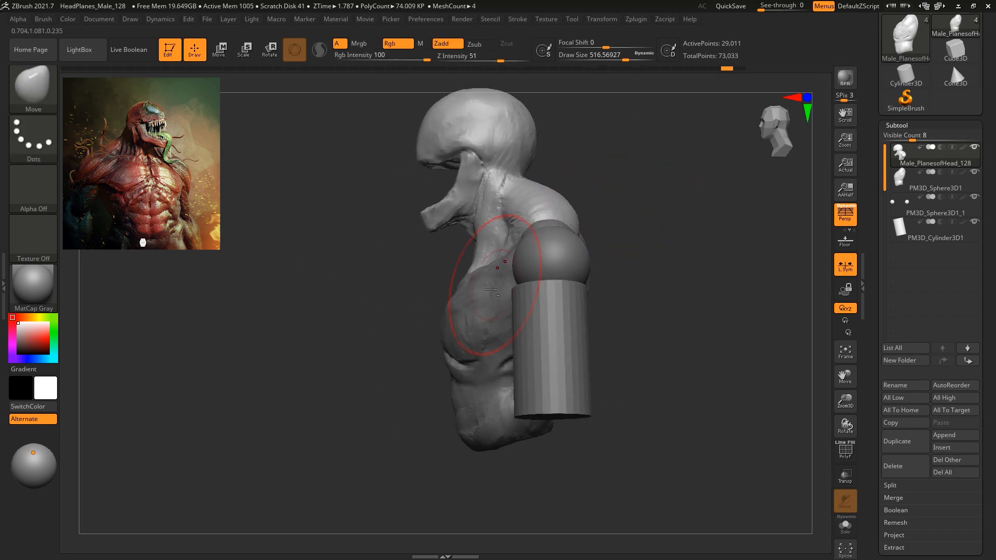
Select the torso, enlarge it slightly, and shift it backward in side view.
mouse_move(593, 207)
left_mouse_down()
mouse_move(656, 207)
mouse_move(590, 202)
left_mouse_up()
left_click(503, 282, "alt")
left_click_drag(625, 280, 646, 283)
key("r")
left_click_drag(461, 411, 473, 399)
left_click_drag(474, 395, 466, 406)
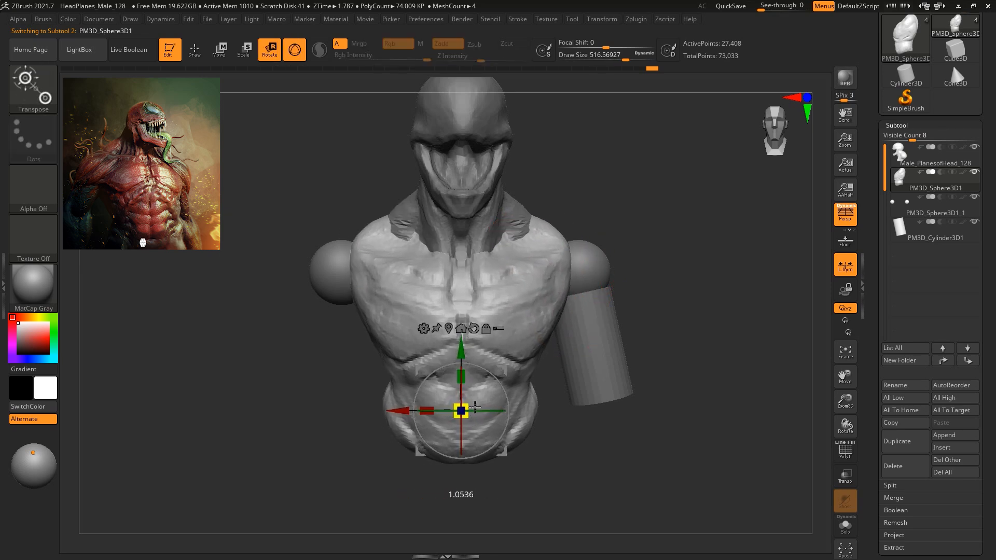
left_click_drag(664, 240, 560, 253, "shift")
left_click_drag(495, 378, 516, 372)
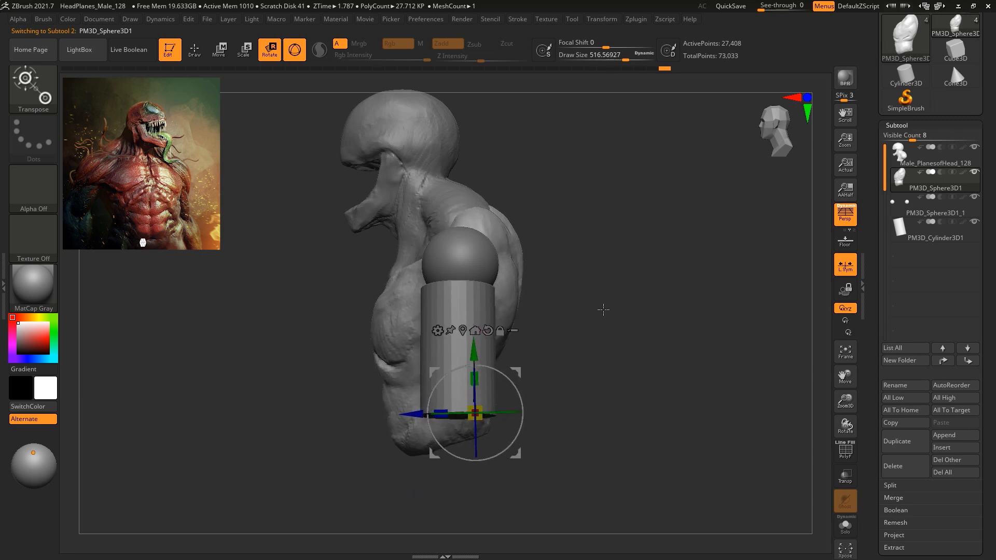
Adjust the neck and trapezius of the head subtool with the Move brush at a draw size of about 576.
left_click_drag(601, 306, 642, 295, "shift")
key("q")
left_click(544, 239, "alt")
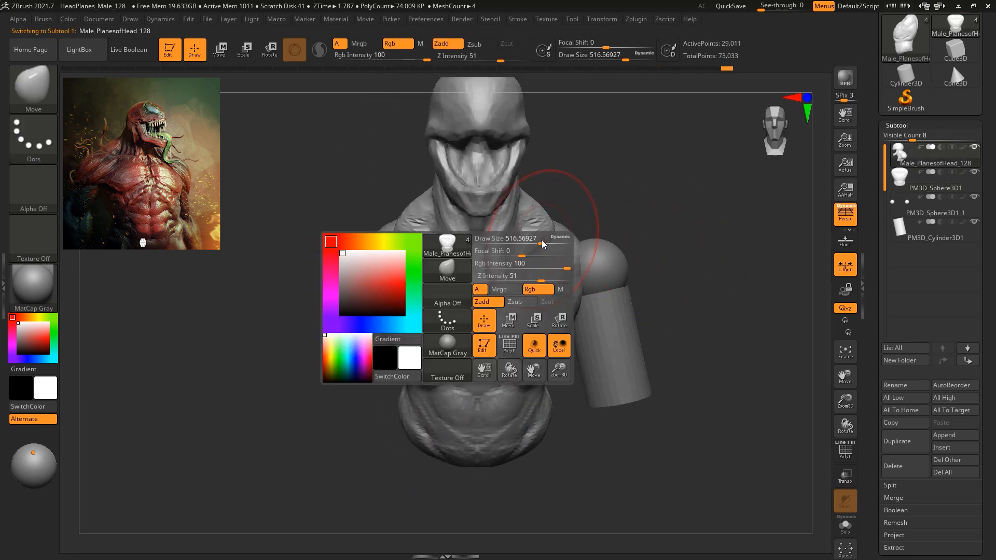
left_click_drag(612, 178, 519, 248)
key("space")
left_click_drag(550, 201, 567, 201)
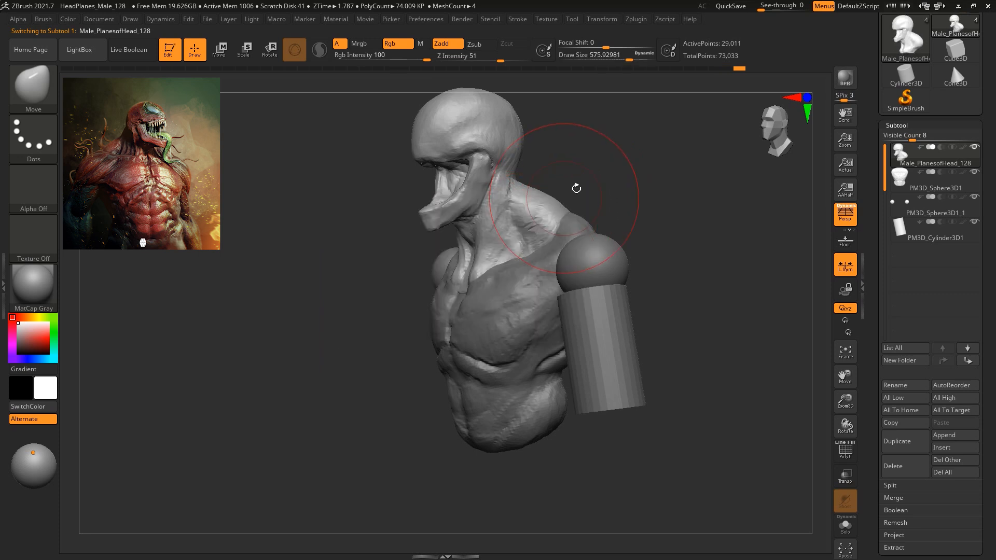
left_click_drag(638, 181, 574, 176)
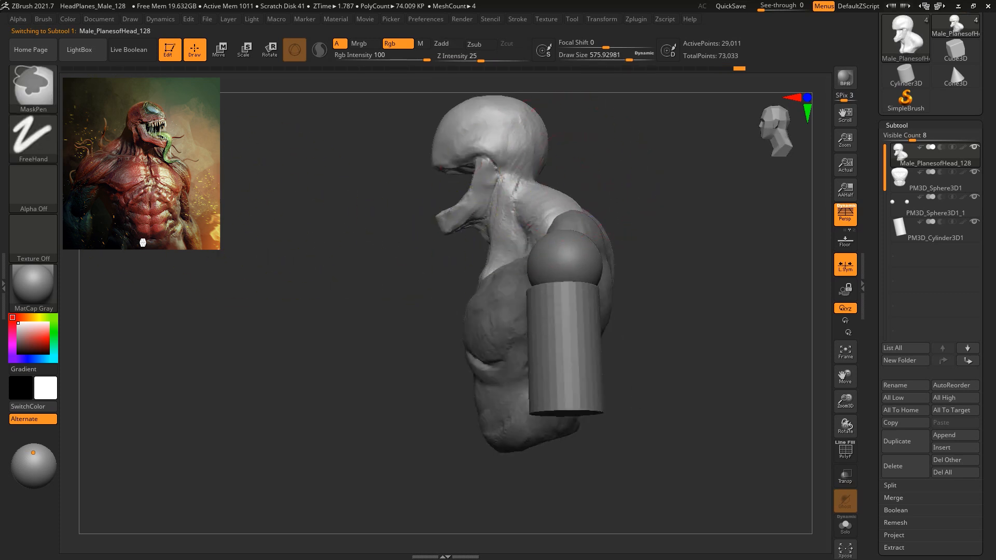
Lasso-mask the head, invert the mask to protect the neck, adjust the head with the transform gizmo, and clear the mask.
left_click(41, 135, "ctrl")
left_click(395, 146, "ctrl")
left_click_drag(612, 139, 548, 160, "ctrl")
left_click_drag(436, 276, 439, 274, "ctrl")
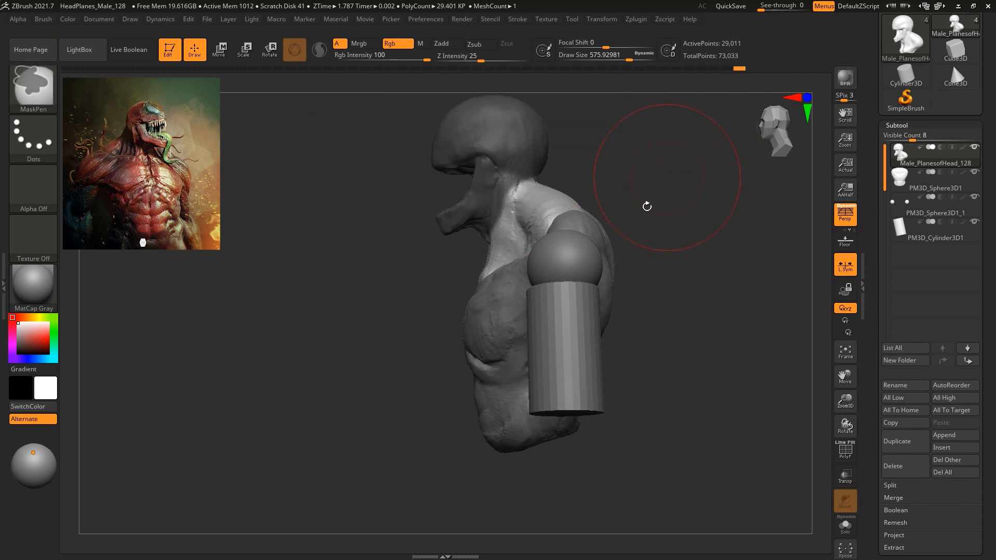
left_click_drag(566, 90, 577, 117, "ctrl")
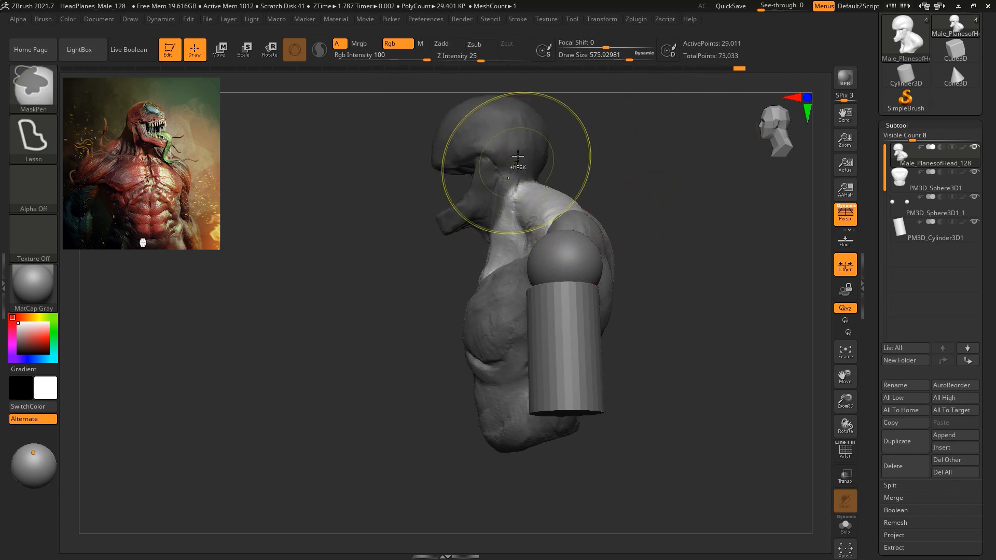
left_click(580, 161, "ctrl")
key("e")
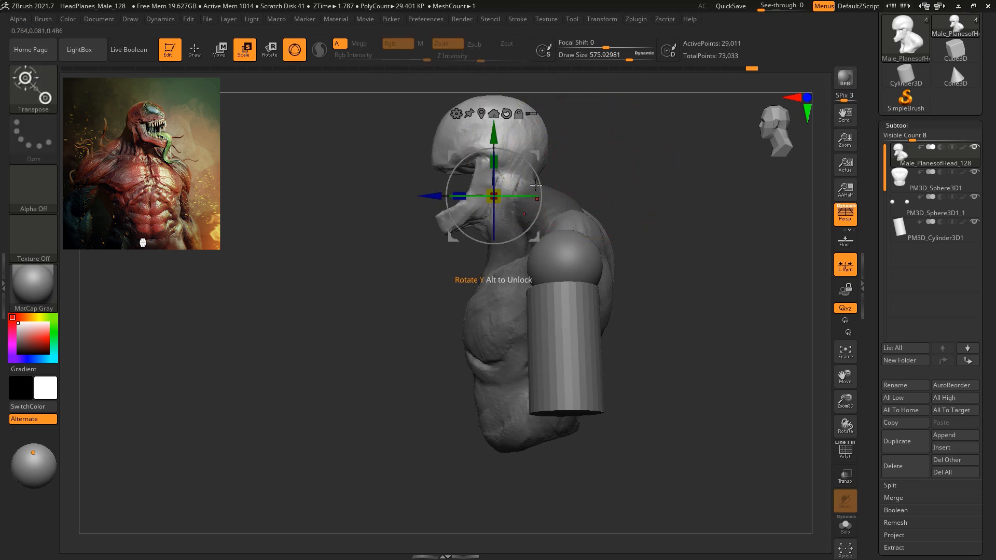
mouse_move(534, 170)
left_mouse_down()
mouse_move(543, 167)
mouse_move(534, 171)
left_mouse_up()
mouse_move(635, 189)
left_mouse_down("shift")
mouse_move(707, 191)
mouse_move(666, 243)
left_mouse_up("shift")
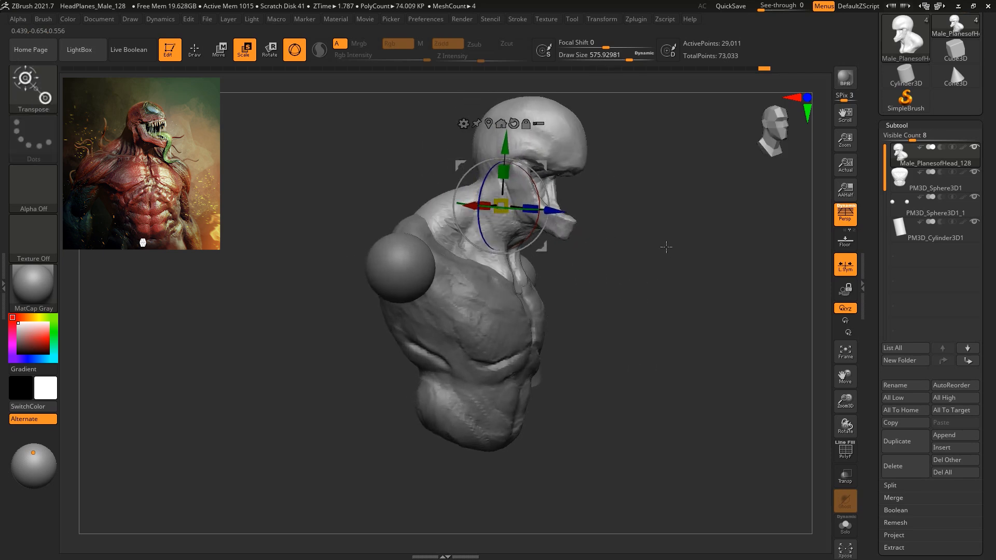
Reshape the back of the neck with the Move brush, reducing the draw size to about 386.
key("b")
key("m")
key("v")
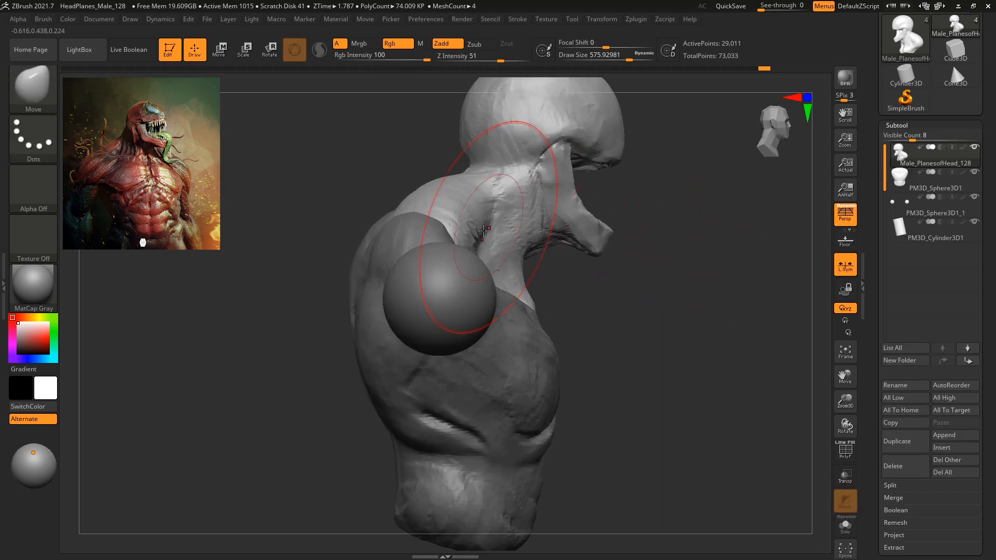
mouse_move(428, 188)
left_mouse_down()
mouse_move(459, 154)
mouse_move(446, 160)
mouse_move(465, 128)
left_mouse_up()
key("space")
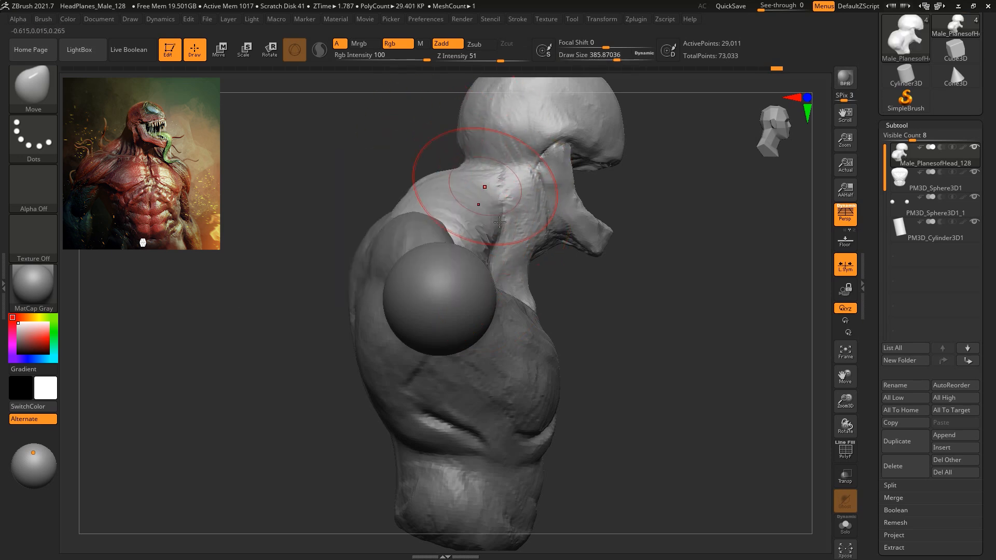
Pull the trapezius outward toward the shoulder spheres with the Move brush.
left_click(377, 243, "alt")
left_click_drag(665, 293, 582, 241)
left_click(490, 244, "alt")
left_click_drag(578, 200, 593, 203)
left_click_drag(502, 252, 526, 253)
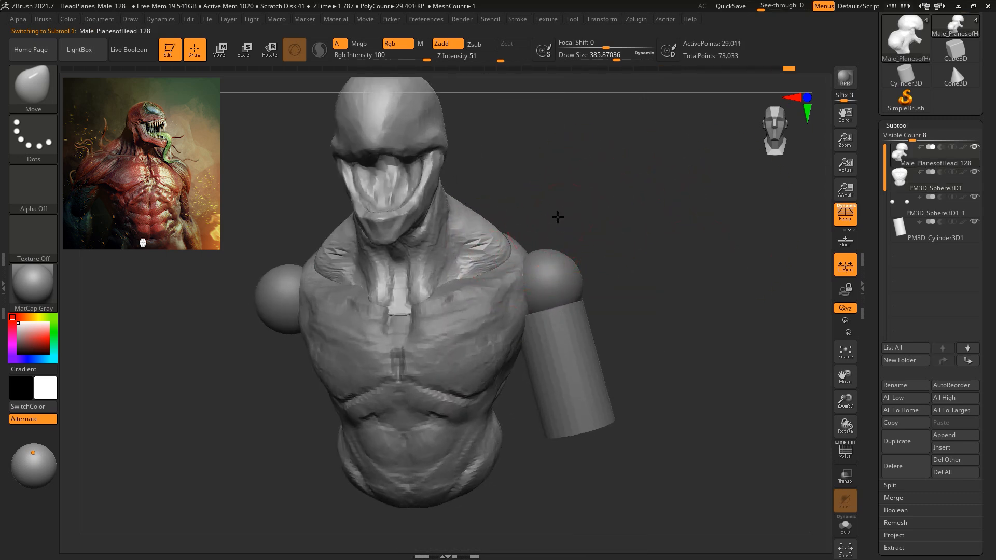
left_click_drag(568, 210, 489, 256)
left_click_drag(580, 232, 651, 181)
Select the shoulder spheres and stretch them toward the torso with the Move brush at a draw size of about 517.
left_click(525, 227, "alt")
left_click_drag(577, 186, 579, 203)
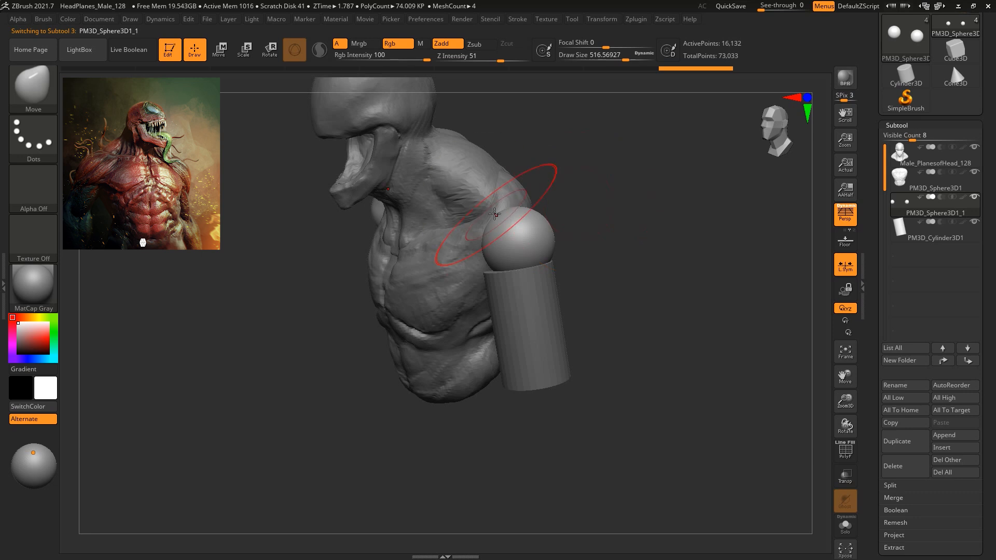
left_click_drag(498, 242, 491, 271)
left_click_drag(562, 210, 527, 222)
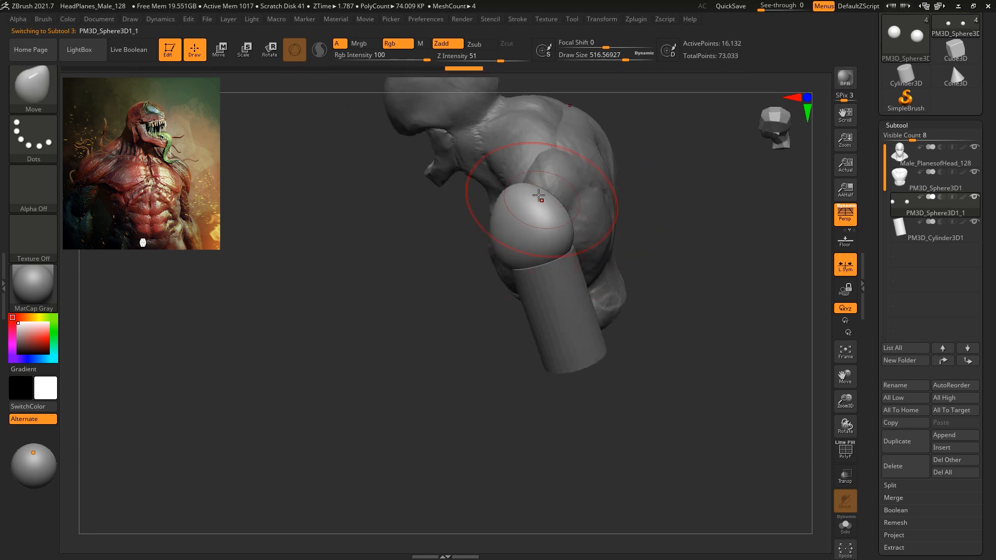
mouse_move(680, 246)
left_mouse_down()
mouse_move(645, 225)
mouse_move(493, 232)
mouse_move(514, 275)
mouse_move(494, 289)
mouse_move(563, 252)
mouse_move(552, 285)
left_mouse_up()
Shape the shoulder spheres into broad deltoids overlapping the chest and upper arm, using the Move brush at a draw size of about 344.
key("space")
left_click_drag(631, 229, 599, 200)
left_click_drag(516, 272, 504, 279)
mouse_move(601, 233)
left_mouse_down()
mouse_move(621, 228)
mouse_move(565, 270)
left_mouse_up()
right_click_drag(582, 173, 565, 278)
mouse_move(517, 312)
right_mouse_down("shift")
mouse_move(595, 247)
mouse_move(600, 226)
mouse_move(645, 221)
right_mouse_up("shift")
left_click_drag(575, 226, 585, 221)
right_click_drag(649, 225, 668, 234, "alt")
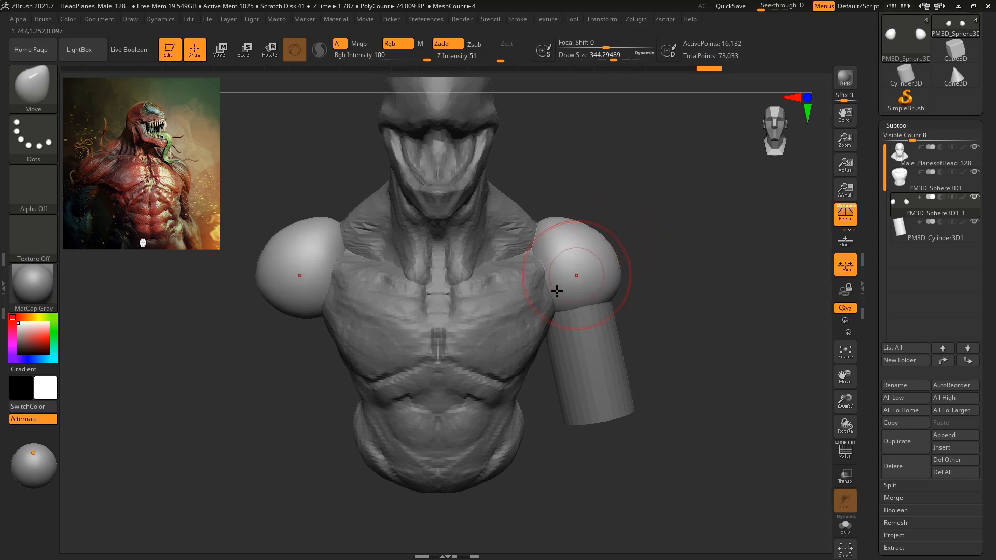
Mirror the upper-arm cylinder across the X axis with SubTool Master, merged into one subtool, and nudge the arms into place.
right_click_drag(693, 300, 651, 276, "ctrl")
left_click(557, 328, "alt")
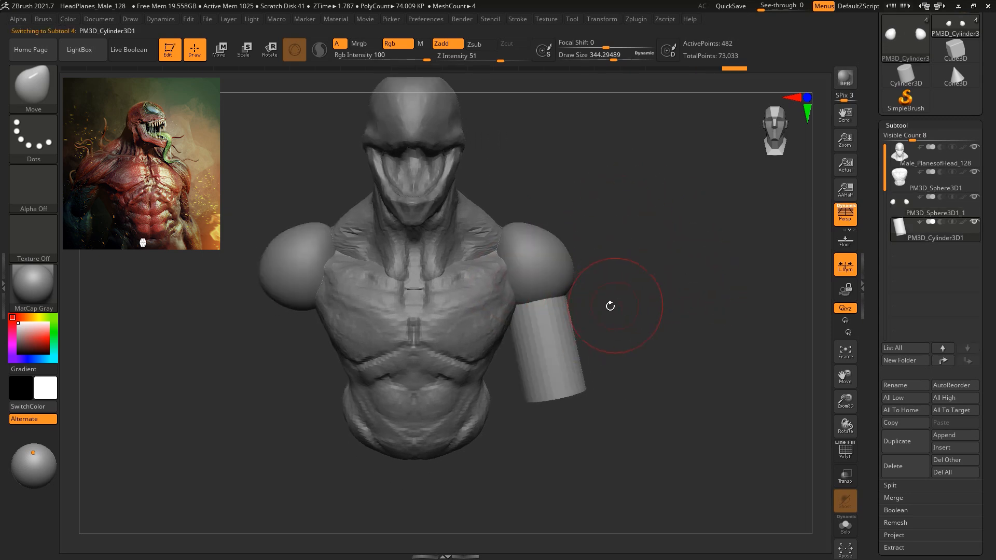
key("w")
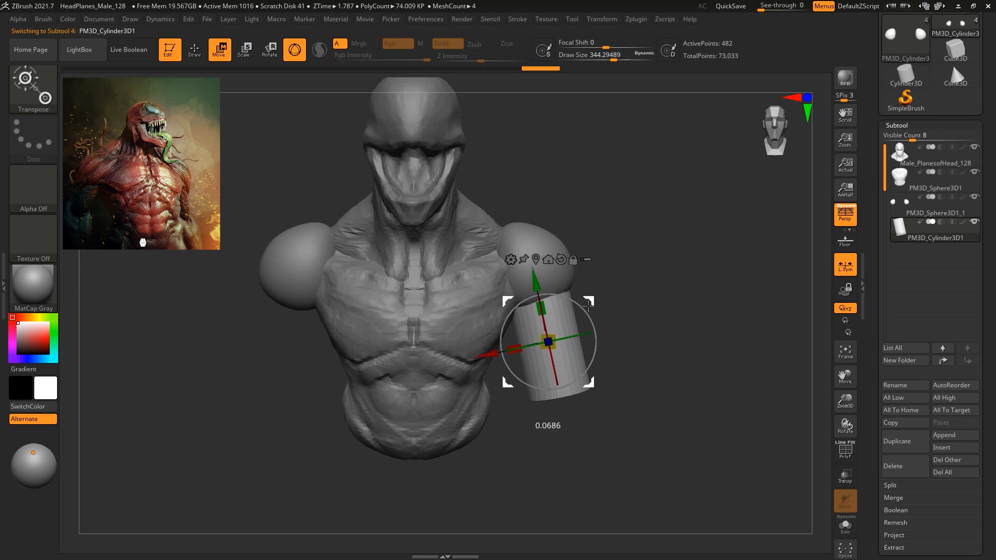
left_click(637, 19)
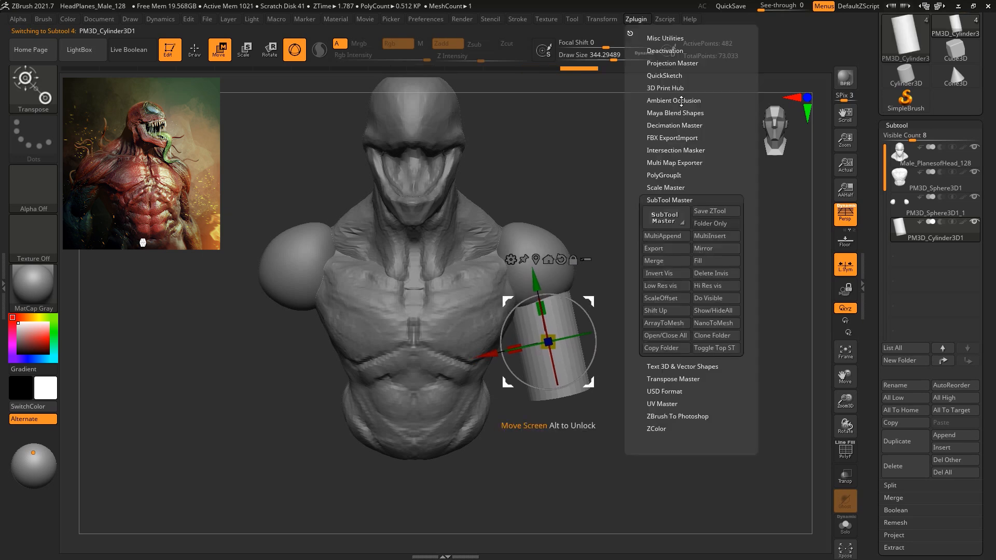
left_click(714, 250)
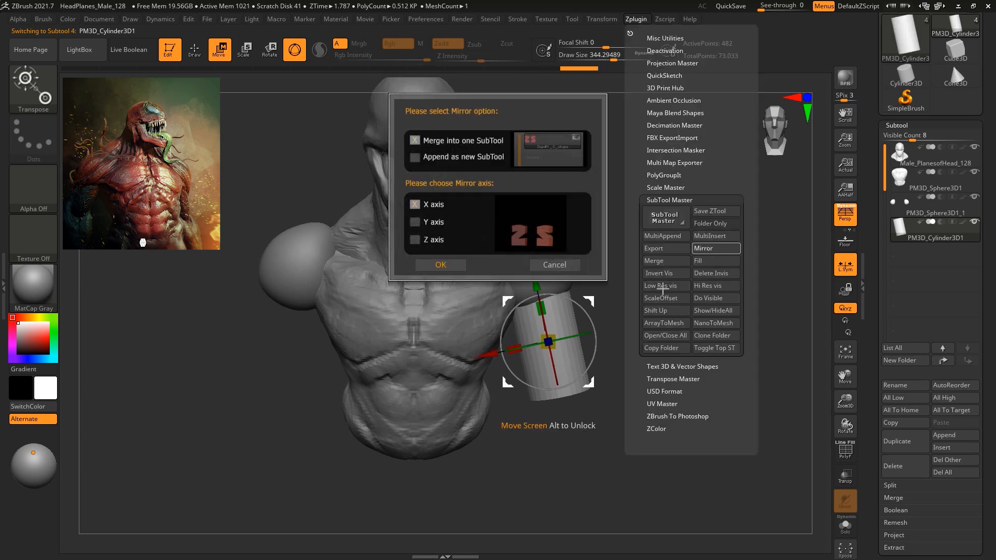
left_click(442, 265)
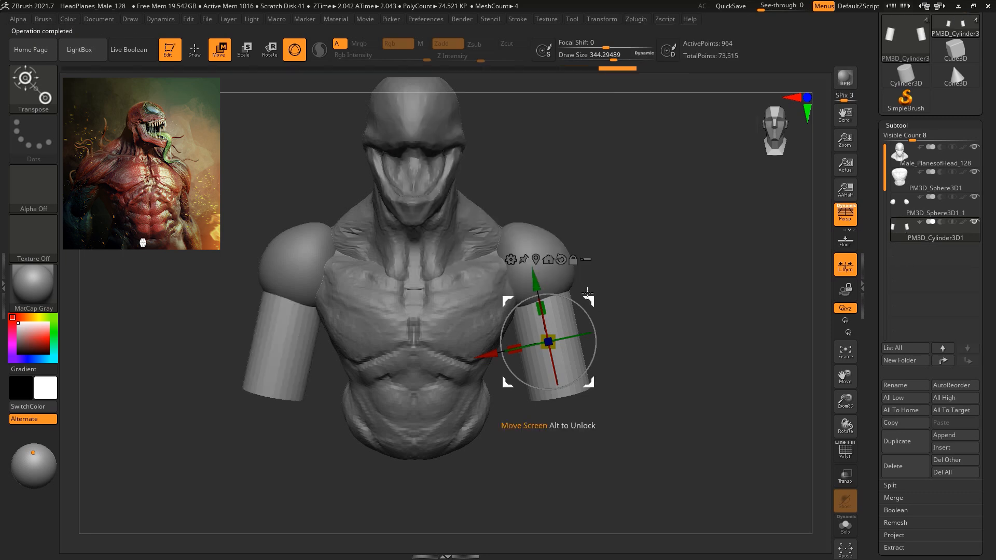
left_click_drag(590, 300, 590, 293)
Refine the outer contour of the deltoids with the Move brush, lowering the draw size to about 274.
key("b")
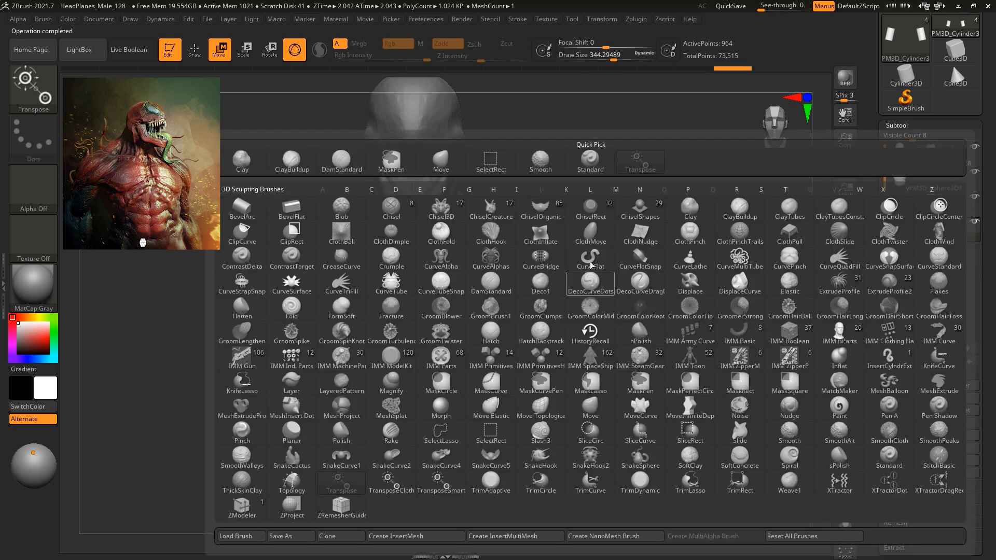
key("m")
key("v")
left_click(534, 259, "alt")
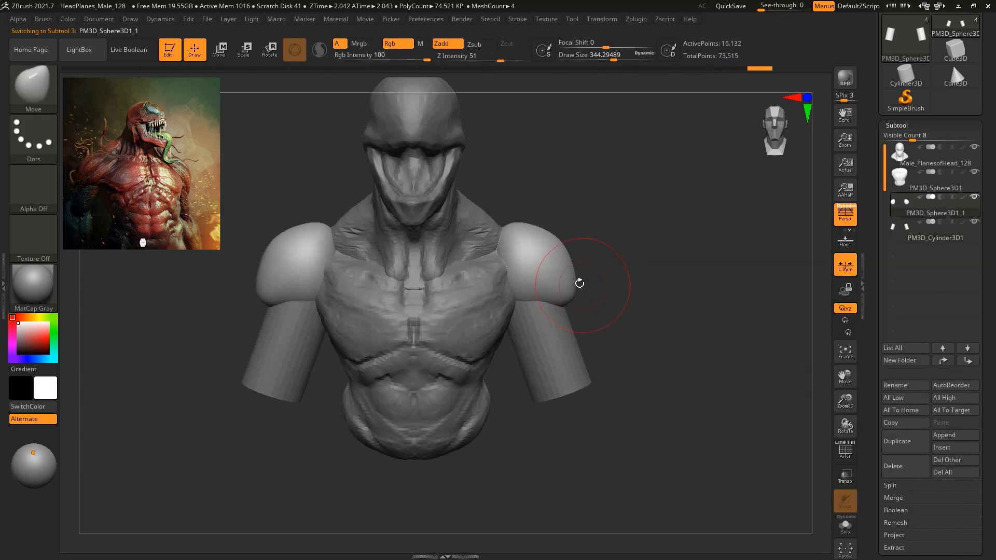
mouse_move(572, 288)
left_mouse_down()
mouse_move(600, 306)
mouse_move(577, 293)
mouse_move(697, 271)
left_mouse_up()
left_click_drag(598, 239, 550, 222)
key("space")
left_click(557, 231)
mouse_move(640, 218)
left_mouse_down("alt")
mouse_move(593, 216)
mouse_move(638, 242)
mouse_move(598, 236)
mouse_move(622, 243)
left_mouse_up("alt")
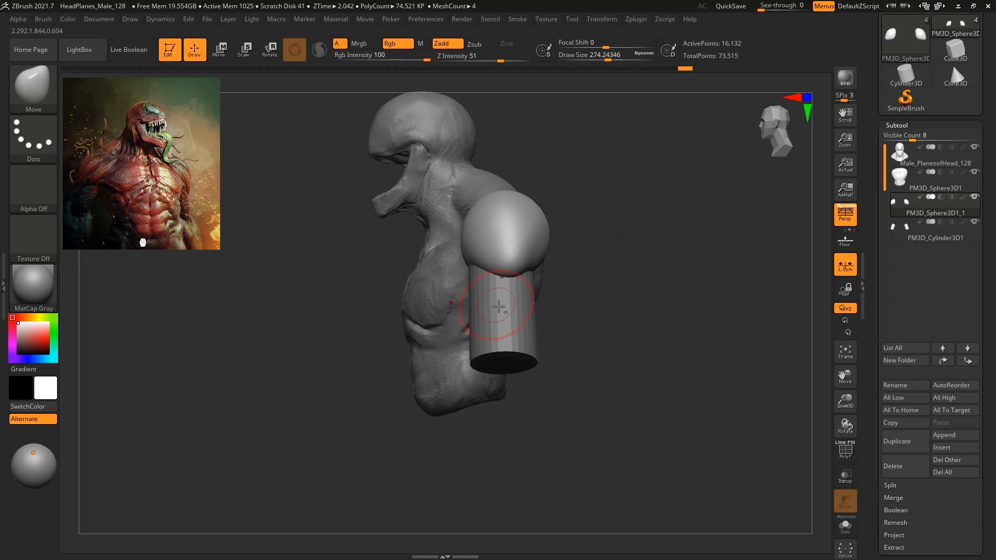
Select the torso and adjust its sides below the arms with the Move brush at a draw size of about 379.
key("w")
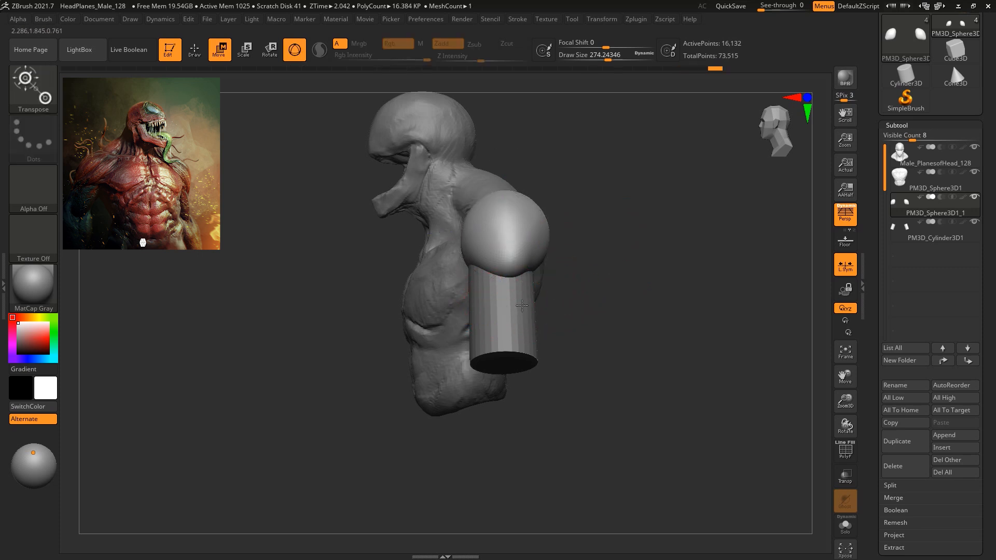
left_click(540, 278, "alt")
mouse_move(631, 272)
left_mouse_down()
mouse_move(640, 261)
mouse_move(625, 250)
left_mouse_up()
key("b")
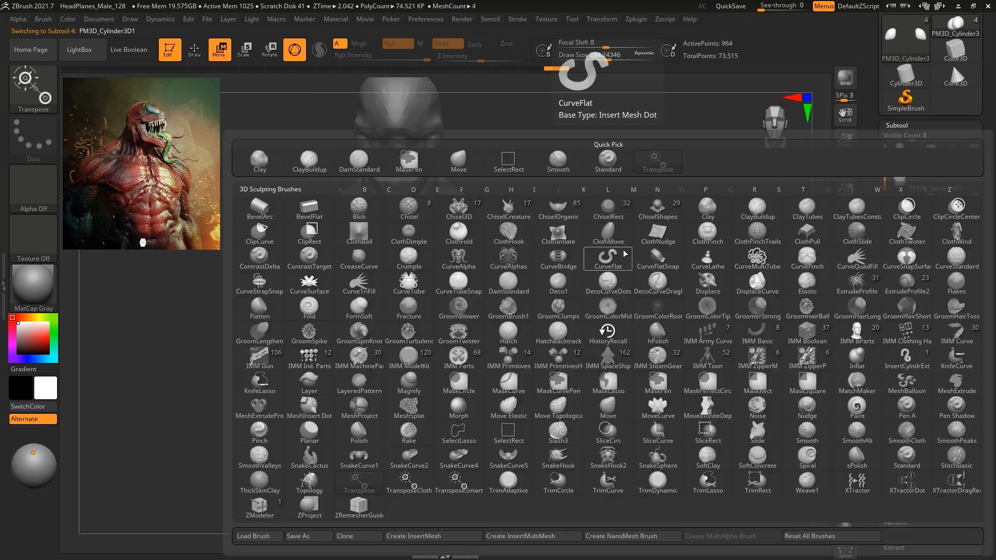
key("m")
key("v")
left_click(466, 306, "alt")
key("s")
left_click_drag(465, 305, 474, 324)
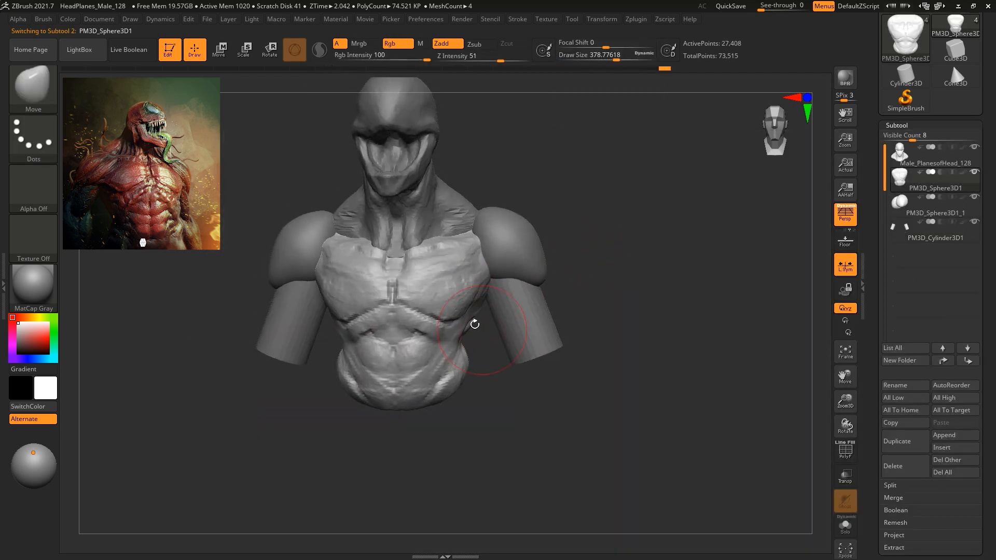
Build up the torso's flanks below the chest with the ClayBuildup brush at a draw size of about 286.
key("b")
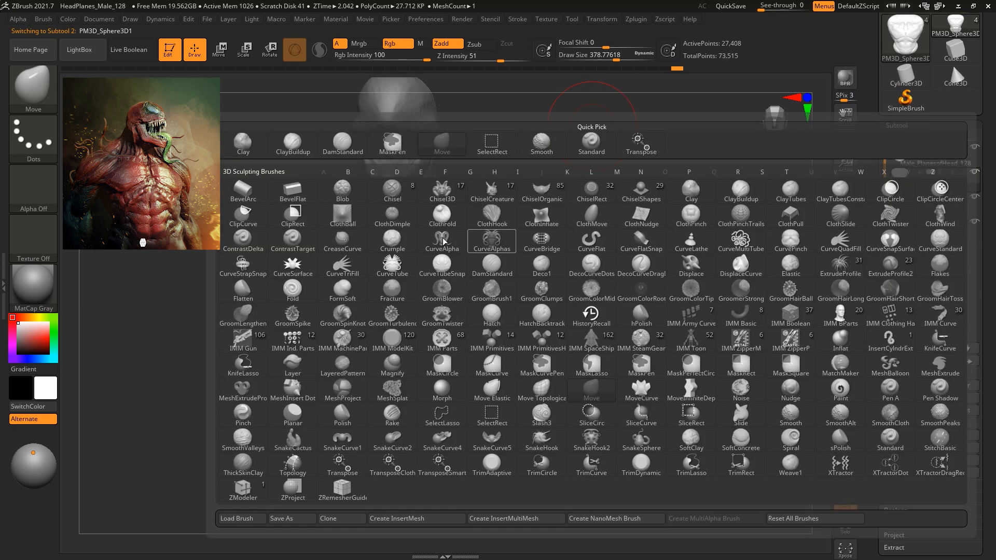
key("c")
key("b")
mouse_move(599, 186)
left_mouse_down("alt")
mouse_move(612, 200)
mouse_move(477, 306)
left_mouse_up("alt")
key("s")
left_click(617, 196)
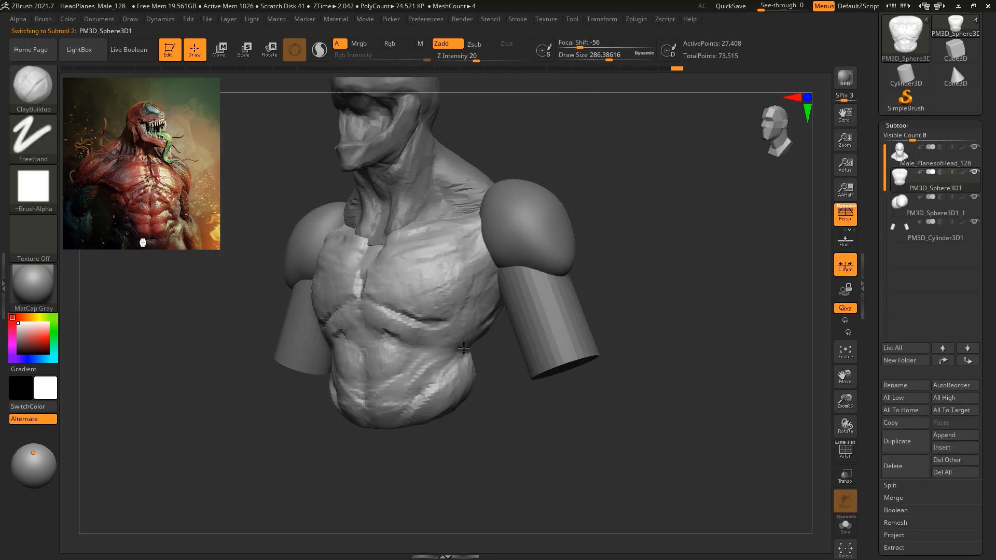
mouse_move(625, 302)
left_mouse_down()
mouse_move(645, 297)
mouse_move(583, 243)
left_mouse_up()
mouse_move(656, 246)
left_mouse_down()
mouse_move(664, 202)
mouse_move(640, 223)
left_mouse_up()
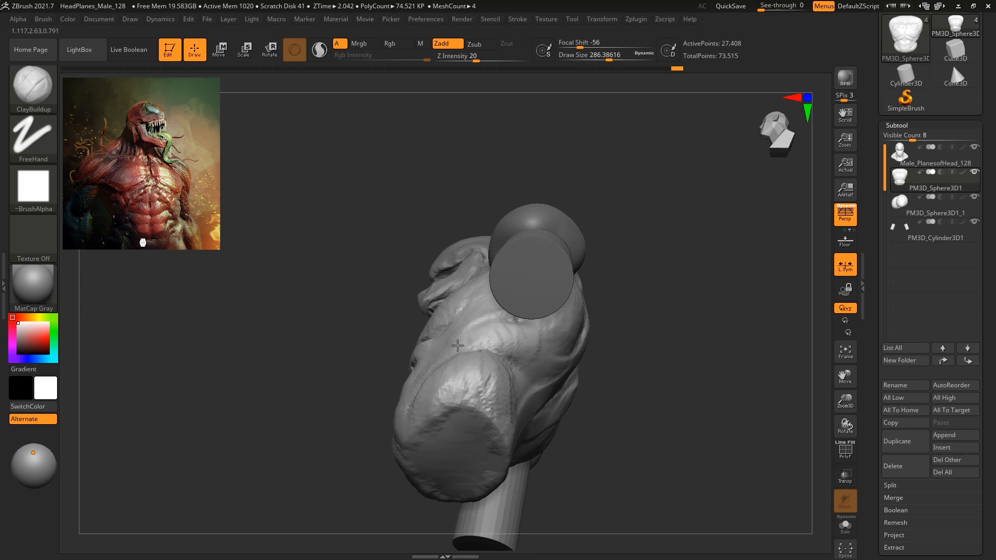
Add muscle strokes along the ribs and below the armpit with ClayBuildup at draw sizes of about 136 and 217.
mouse_move(623, 349)
left_mouse_down()
mouse_move(638, 345)
mouse_move(625, 365)
left_mouse_up()
key("space")
mouse_move(476, 294)
left_mouse_down()
mouse_move(467, 295)
mouse_move(481, 289)
left_mouse_up()
key("space")
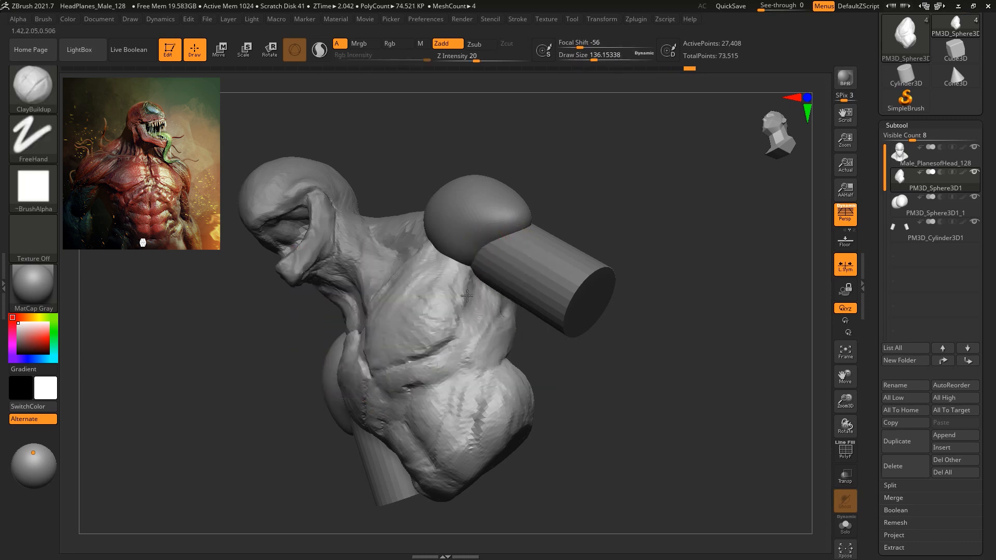
key("space")
mouse_move(459, 267)
left_mouse_down()
mouse_move(475, 267)
mouse_move(446, 300)
left_mouse_up()
left_click_drag(452, 264, 445, 319)
mouse_move(444, 328)
right_mouse_down("shift")
mouse_move(606, 215)
mouse_move(675, 243)
mouse_move(669, 265)
right_mouse_up("shift")
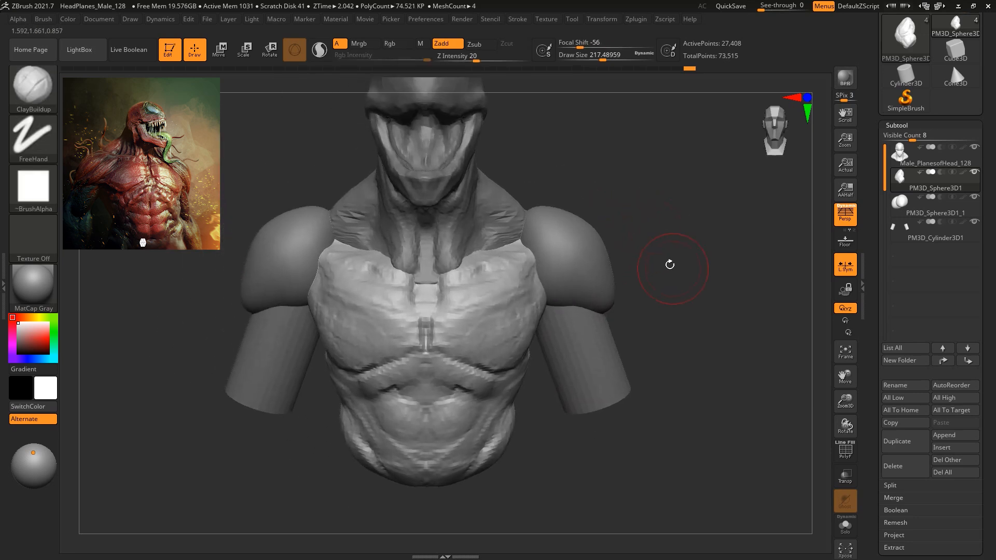
Select the torso and add muscle volume across the chest with ClayBuildup at a draw size of about 217.
right_click_drag(643, 142, 622, 181, "alt")
left_click(440, 311, "alt")
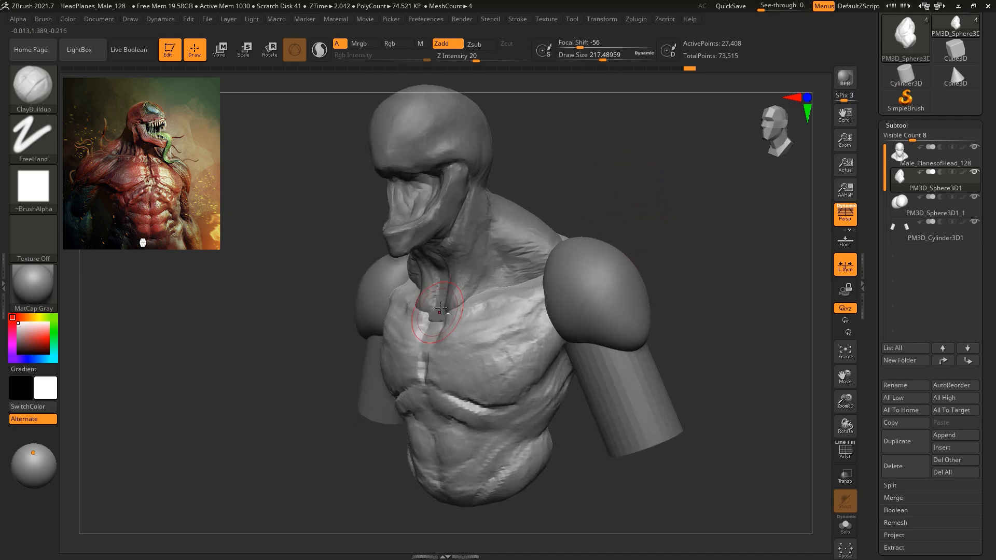
right_click_drag(665, 210, 635, 241, "shift")
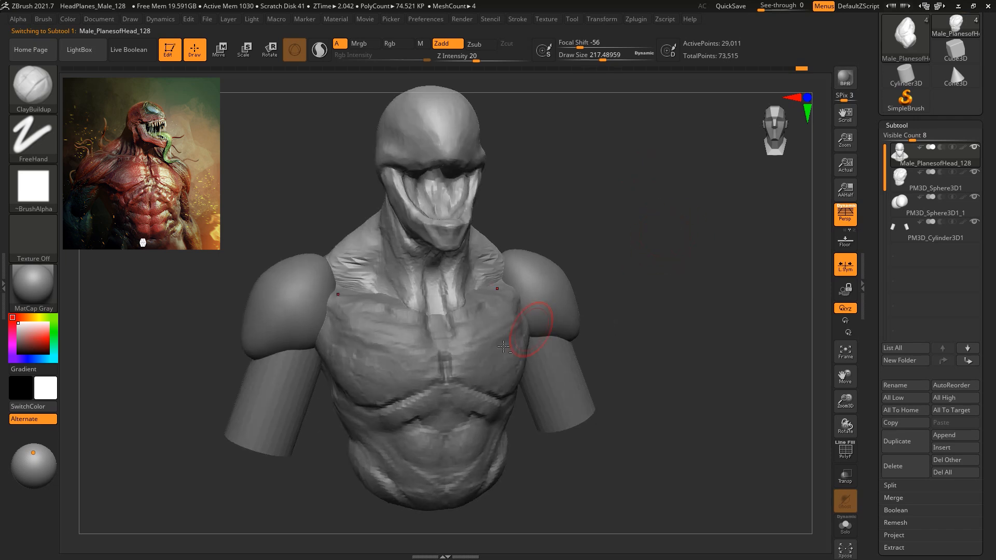
left_click(465, 362, "alt")
mouse_move(477, 368)
left_mouse_down()
mouse_move(502, 359)
mouse_move(509, 370)
mouse_move(490, 382)
left_mouse_up()
left_click_drag(613, 304, 591, 297)
mouse_move(475, 363)
left_mouse_down()
mouse_move(495, 379)
mouse_move(484, 384)
mouse_move(500, 354)
left_mouse_up()
mouse_move(670, 288)
left_mouse_down()
mouse_move(698, 283)
mouse_move(697, 301)
mouse_move(619, 295)
mouse_move(630, 295)
left_mouse_up()
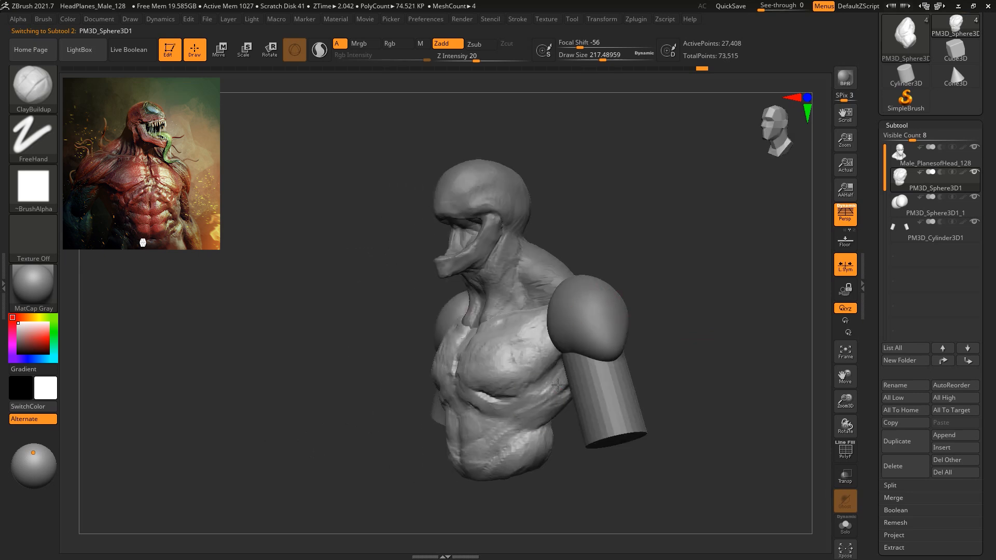
Adjust the lower abdomen's profile from the side with the Move brush, raising the draw size to about 453.
left_click_drag(703, 365, 630, 220)
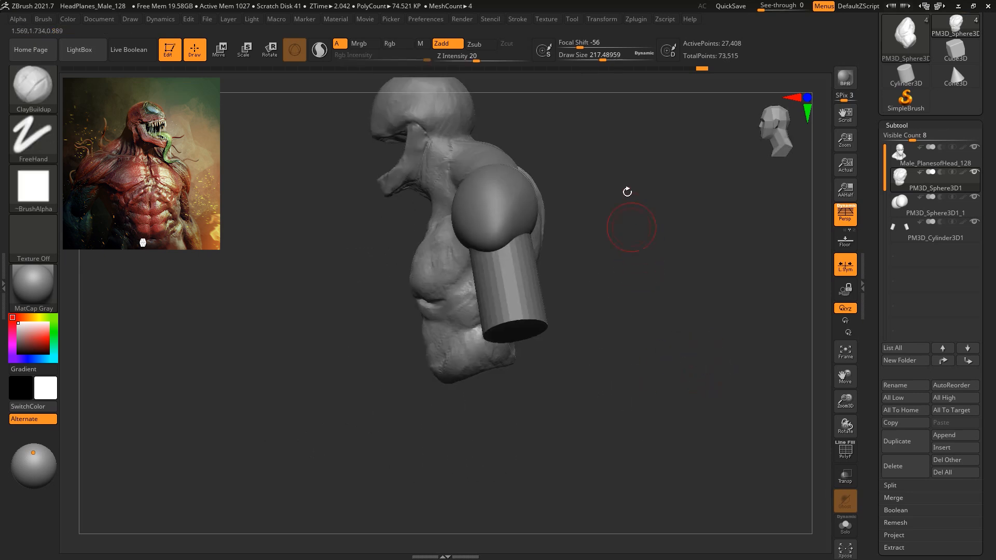
key("b")
key("m")
key("v")
key("space")
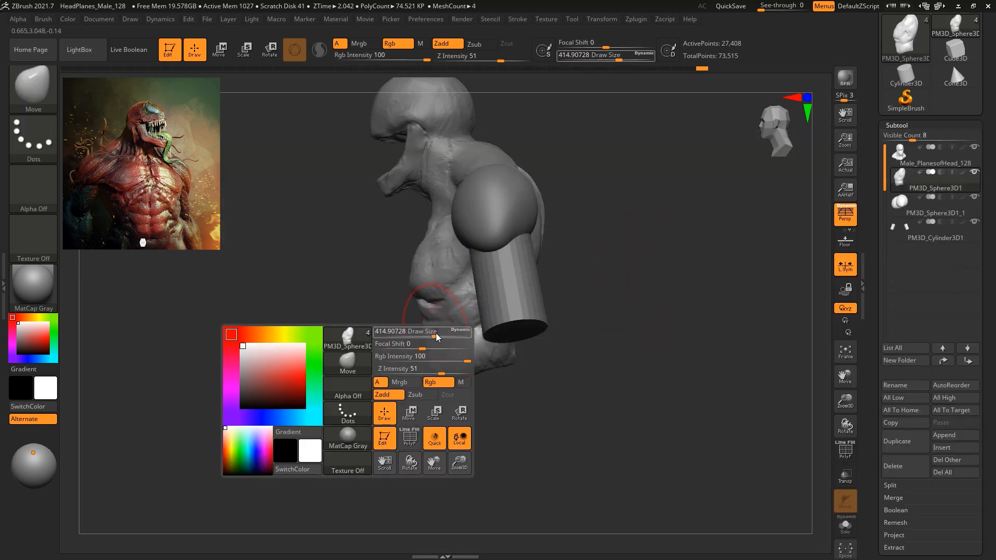
left_click_drag(390, 431, 405, 430)
left_click_drag(405, 324, 396, 333)
key("space")
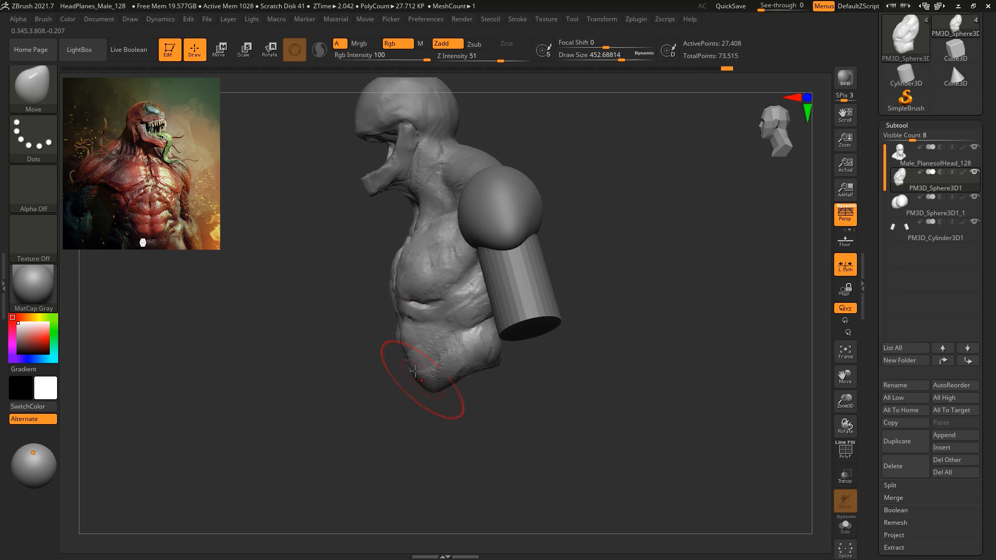
Lengthen and reshape the bottom of the torso with the Move brush at a draw size of about 585.
mouse_move(446, 393)
left_mouse_down()
mouse_move(507, 407)
mouse_move(480, 407)
mouse_move(468, 379)
mouse_move(476, 376)
left_mouse_up()
key("space")
mouse_move(476, 384)
left_mouse_down()
mouse_move(471, 393)
mouse_move(469, 369)
mouse_move(431, 397)
mouse_move(408, 397)
mouse_move(465, 376)
left_mouse_up()
left_click_drag(469, 323, 473, 321)
mouse_move(465, 385)
left_mouse_down()
mouse_move(540, 396)
mouse_move(537, 370)
left_mouse_up()
mouse_move(488, 395)
left_mouse_down()
mouse_move(470, 408)
mouse_move(470, 394)
mouse_move(446, 415)
left_mouse_up()
mouse_move(511, 437)
left_mouse_down()
mouse_move(574, 436)
mouse_move(531, 345)
mouse_move(632, 290)
mouse_move(554, 335)
left_mouse_up()
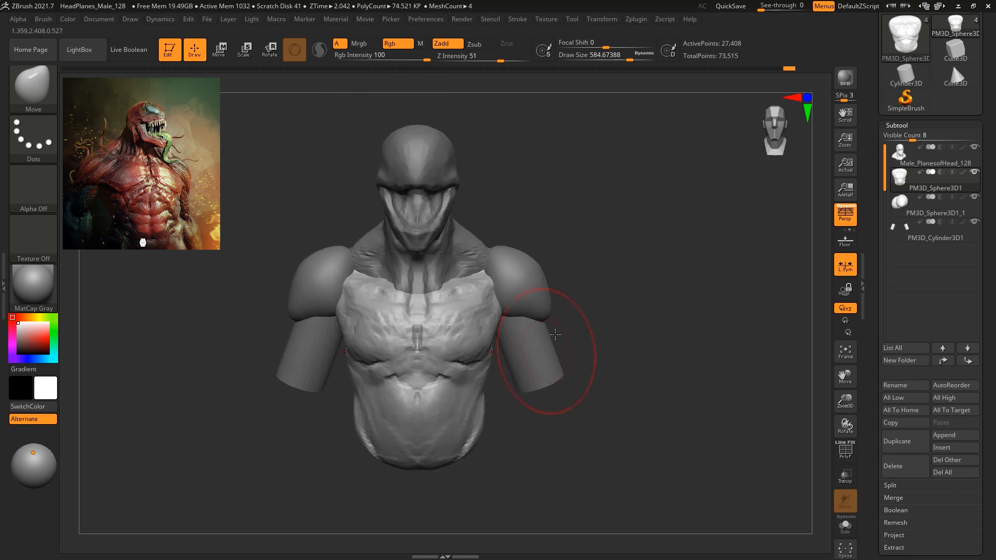
Select the arm cylinders, smooth them and bend their outlines with the Move brush at a draw size of about 492.
left_click(558, 326, "alt")
mouse_move(625, 300)
left_mouse_down()
mouse_move(636, 283)
mouse_move(501, 323)
mouse_move(578, 278)
left_mouse_up()
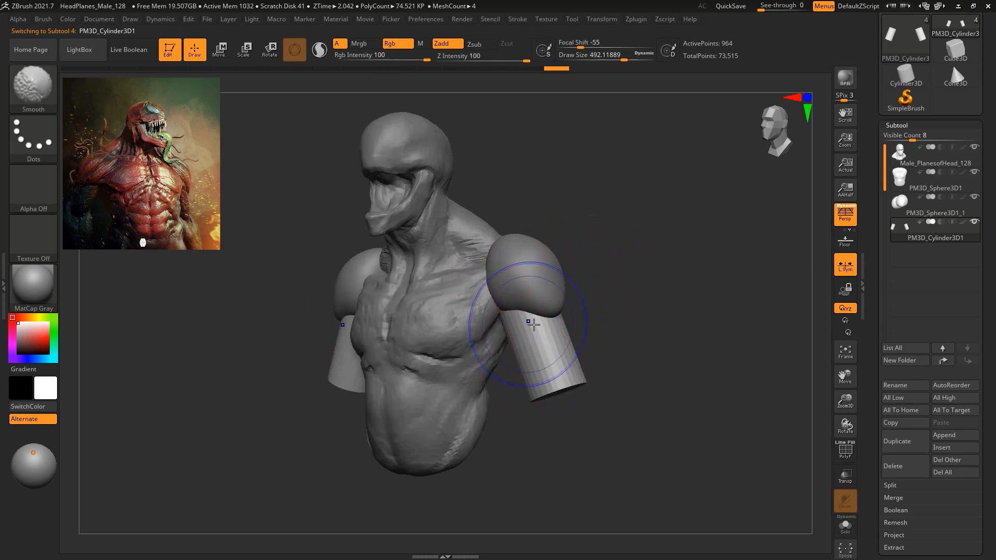
mouse_move(550, 364)
left_mouse_down("shift")
mouse_move(556, 349)
mouse_move(617, 349)
left_mouse_up("shift")
left_click_drag(521, 335, 508, 320)
mouse_move(589, 353)
left_mouse_down()
mouse_move(582, 382)
mouse_move(555, 350)
mouse_move(566, 385)
mouse_move(573, 318)
mouse_move(560, 353)
mouse_move(504, 353)
left_mouse_up()
left_click_drag(544, 390, 543, 405)
left_click_drag(624, 370, 537, 334)
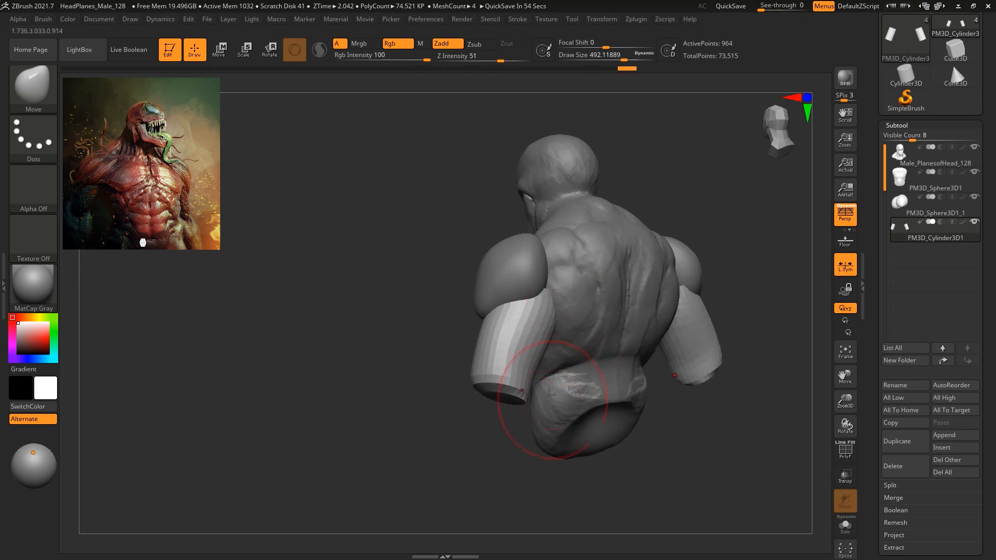
Choose ClayBuildup for the arms and remesh them with DynaMesh at resolution 64 and blur 0.
key("b")
key("c")
key("b")
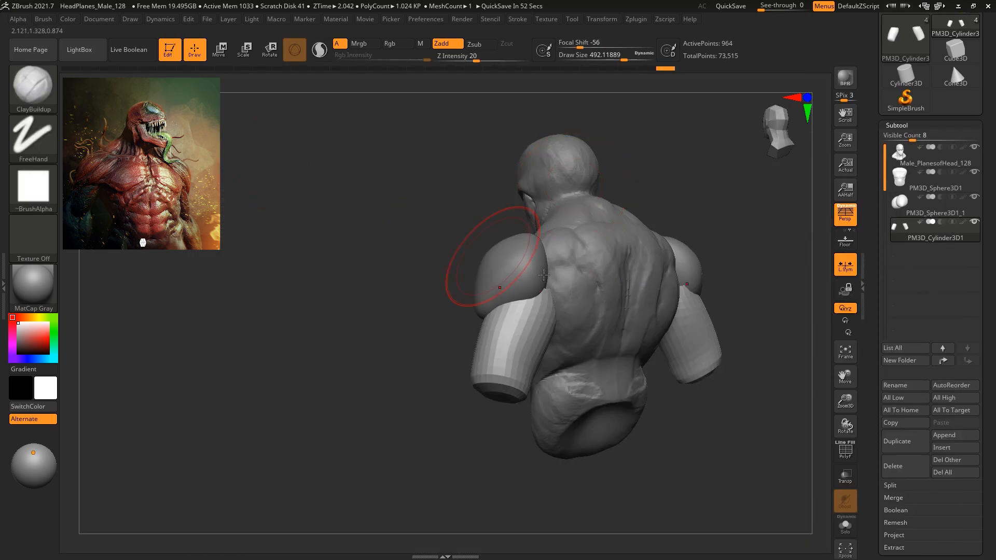
key("ctrl")
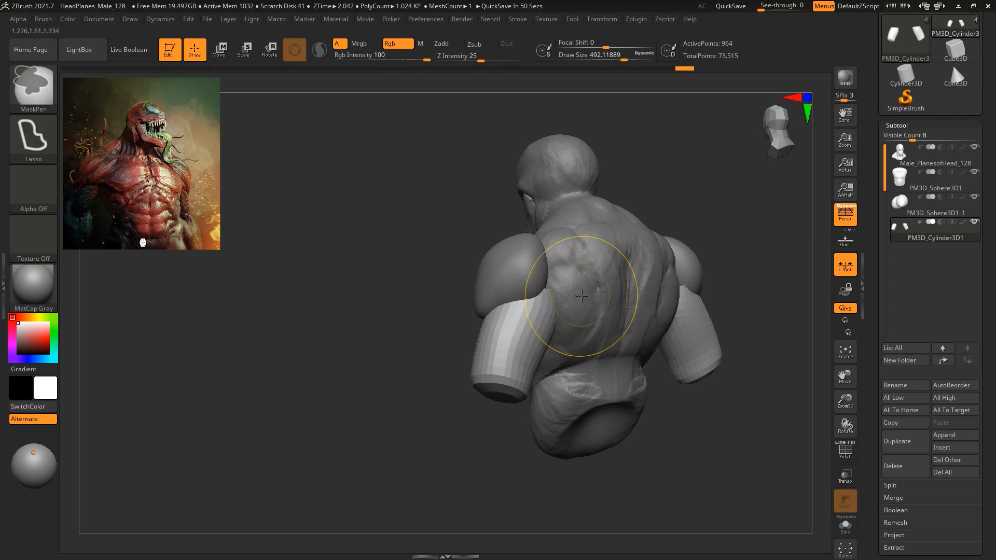
scroll(893, 513, "down", 3)
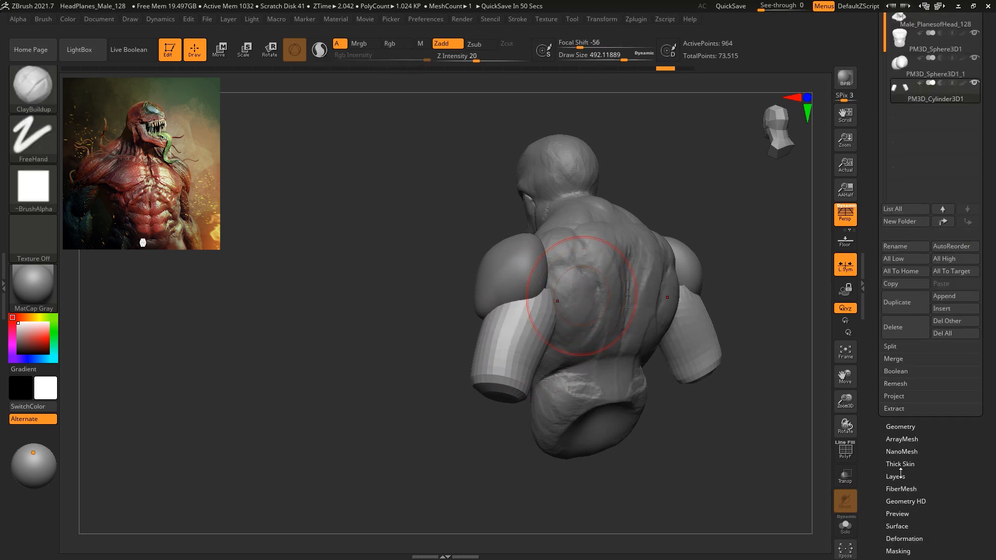
left_click(901, 429)
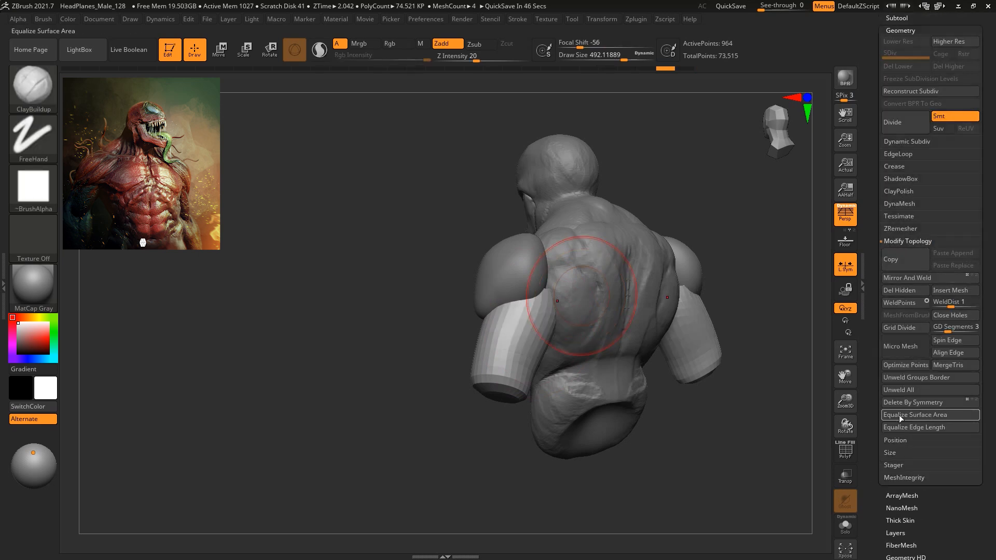
left_click(904, 204)
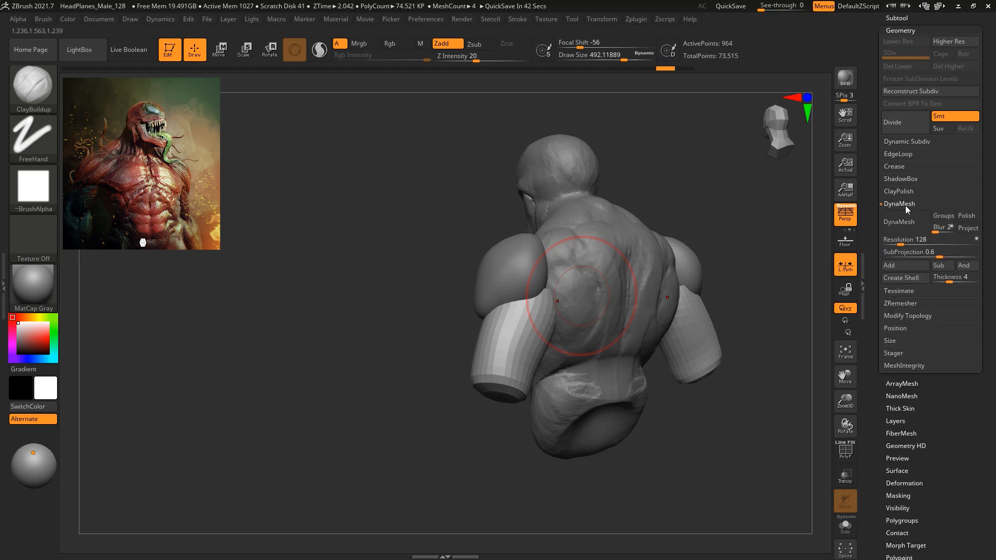
left_click_drag(939, 230, 895, 243)
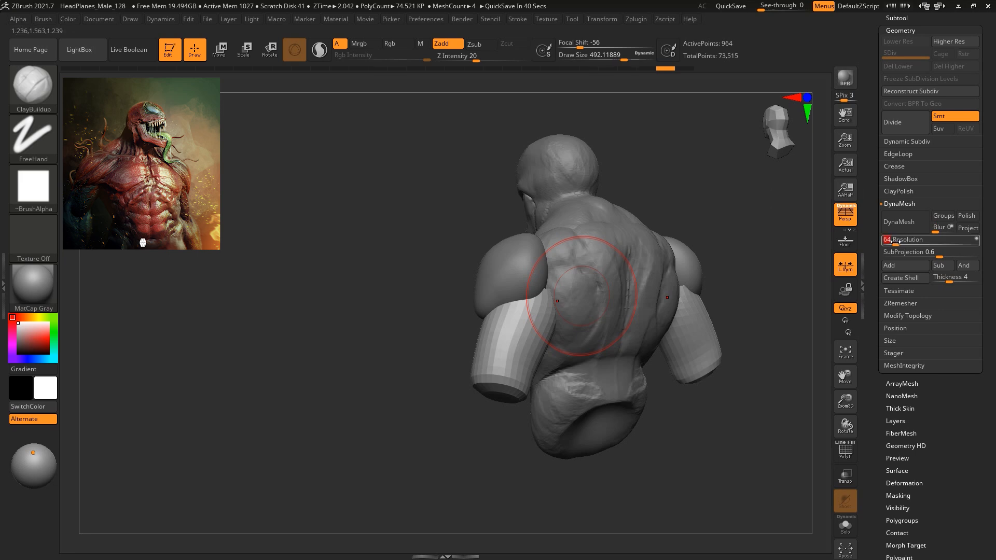
left_click(904, 223)
Build up the upper arm muscles from the back and side with ClayBuildup at a draw size of about 408.
mouse_move(713, 216)
left_mouse_down()
mouse_move(751, 182)
mouse_move(598, 287)
mouse_move(618, 320)
mouse_move(653, 316)
mouse_move(624, 280)
mouse_move(659, 302)
left_mouse_up()
key("space")
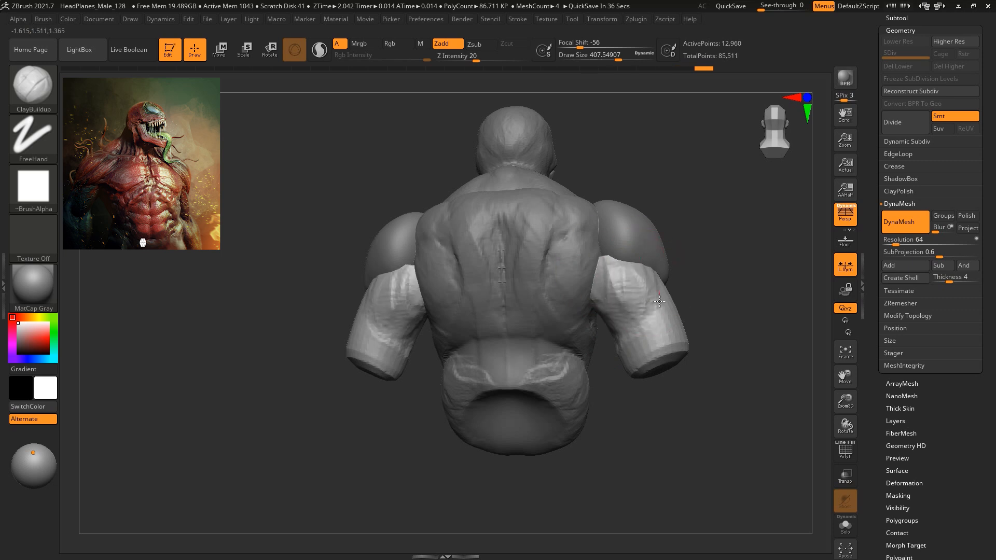
left_click_drag(733, 301, 644, 281)
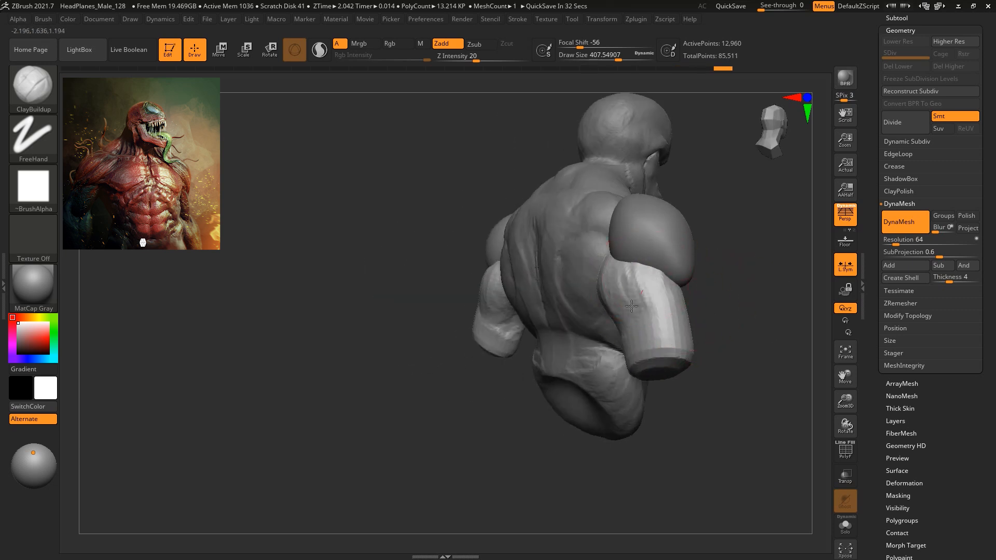
left_click_drag(732, 306, 701, 327)
mouse_move(699, 325)
left_mouse_down()
mouse_move(743, 292)
mouse_move(695, 311)
left_mouse_up()
left_click_drag(566, 401, 394, 339)
mouse_move(519, 270)
left_mouse_down()
mouse_move(490, 273)
mouse_move(472, 316)
mouse_move(501, 303)
left_mouse_up()
left_click_drag(527, 255, 526, 287)
mouse_move(513, 385)
left_mouse_down()
mouse_move(516, 275)
mouse_move(530, 275)
left_mouse_up()
Define the inner arm and triceps forms with ClayBuildup at a draw size of about 286.
key("space")
right_click_drag(525, 223, 518, 268)
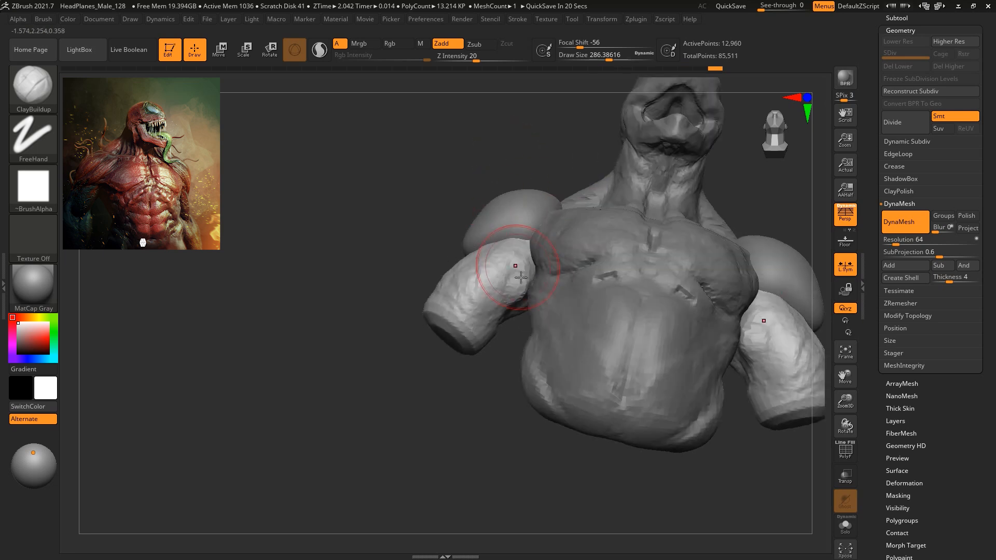
left_click_drag(503, 268, 517, 277)
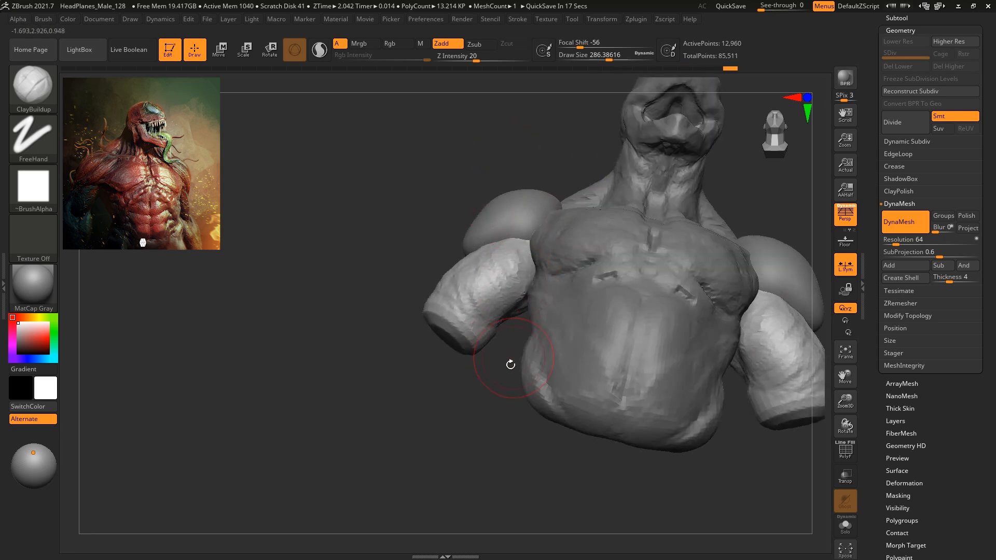
right_click_drag(513, 359, 508, 334)
right_click_drag(460, 196, 450, 232)
right_click_drag(399, 262, 435, 229)
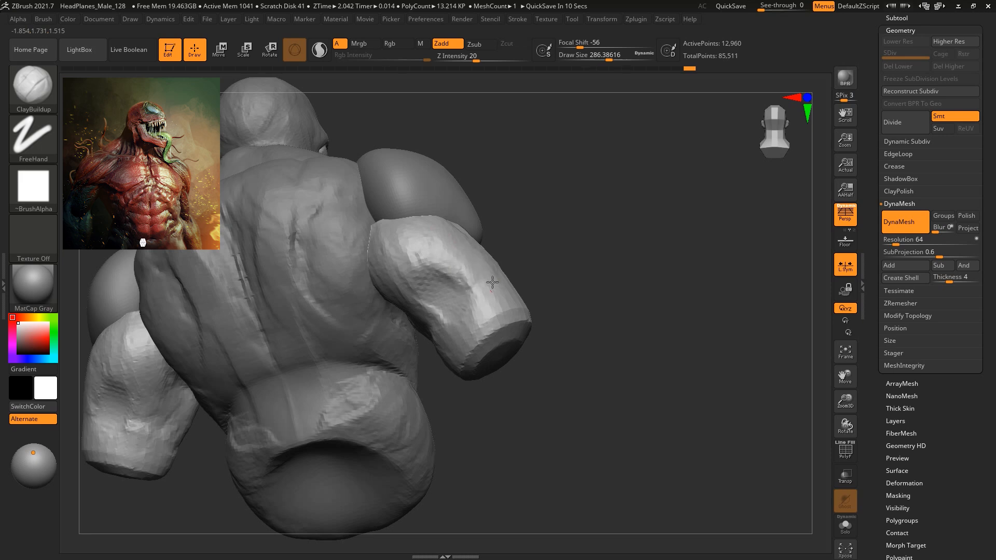
right_click_drag(492, 282, 529, 274, "ctrl")
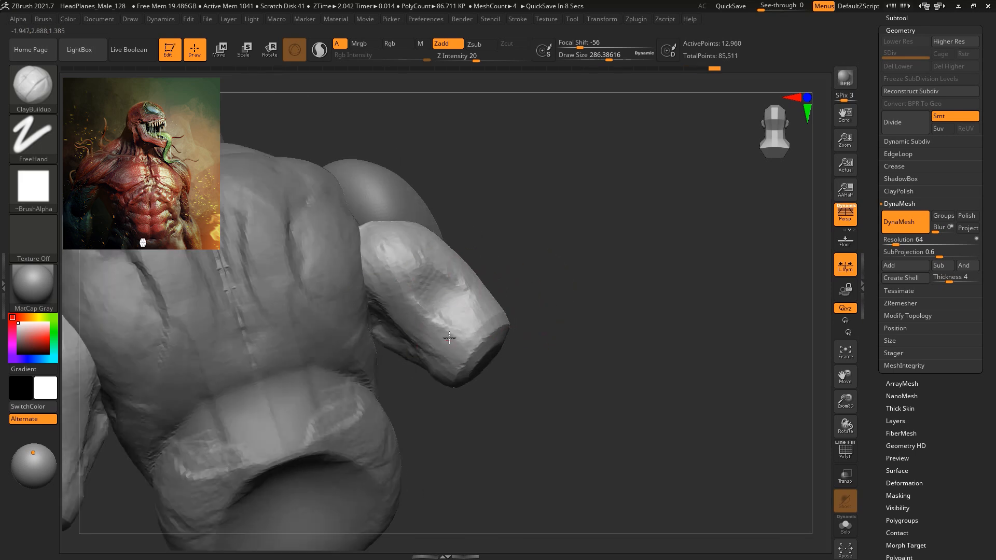
right_click_drag(506, 325, 592, 265, "ctrl")
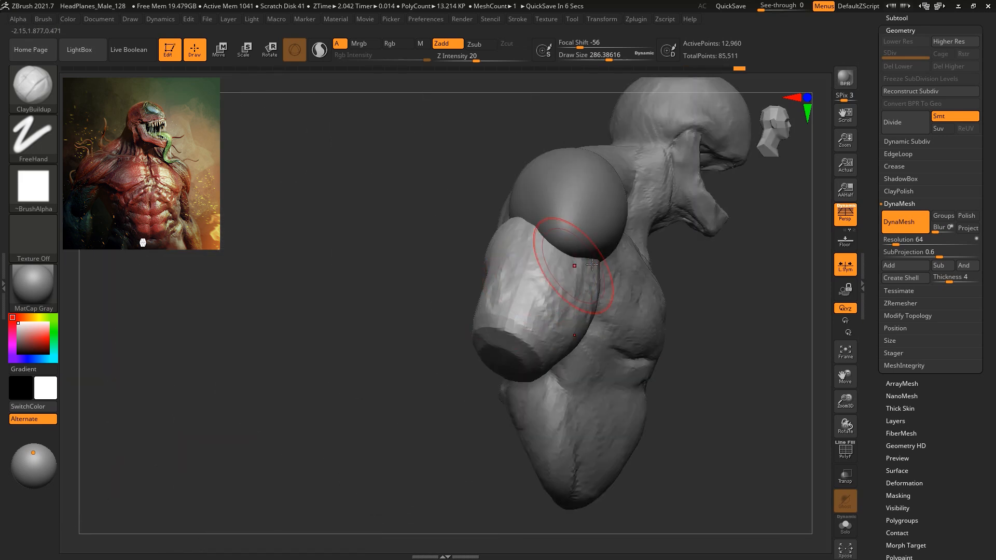
right_click_drag(491, 309, 786, 379)
right_click_drag(631, 303, 733, 333)
mouse_move(752, 210)
right_mouse_down("ctrl")
mouse_move(725, 202)
mouse_move(709, 293)
mouse_move(678, 311)
mouse_move(702, 180)
mouse_move(665, 239)
right_mouse_up("ctrl")
Select the torso and widen the sides of the chest with the Move brush at draw sizes of about 666 and 878.
key("b")
key("m")
key("v")
key("space")
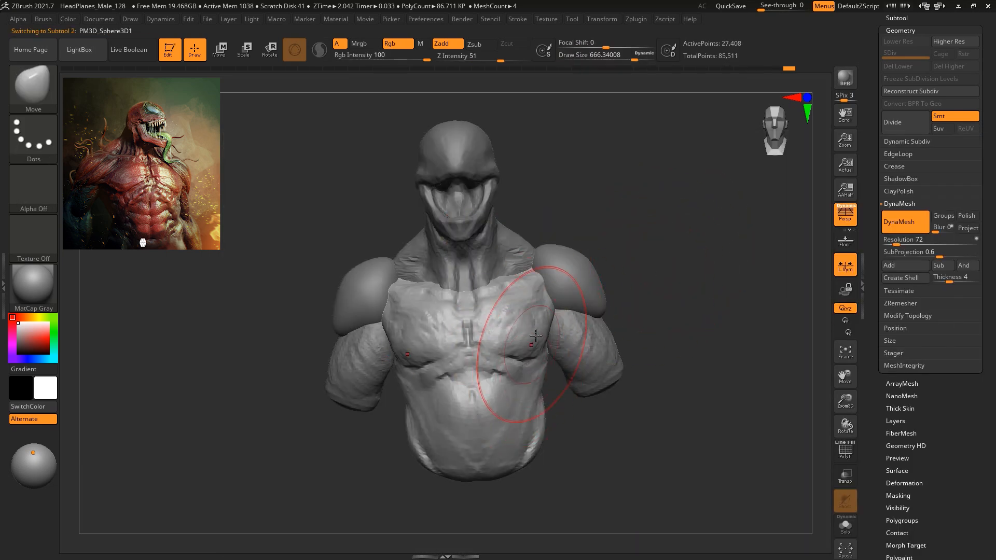
key("space")
left_click_drag(560, 327, 572, 322)
mouse_move(550, 355)
left_mouse_down()
mouse_move(561, 350)
mouse_move(543, 401)
left_mouse_up()
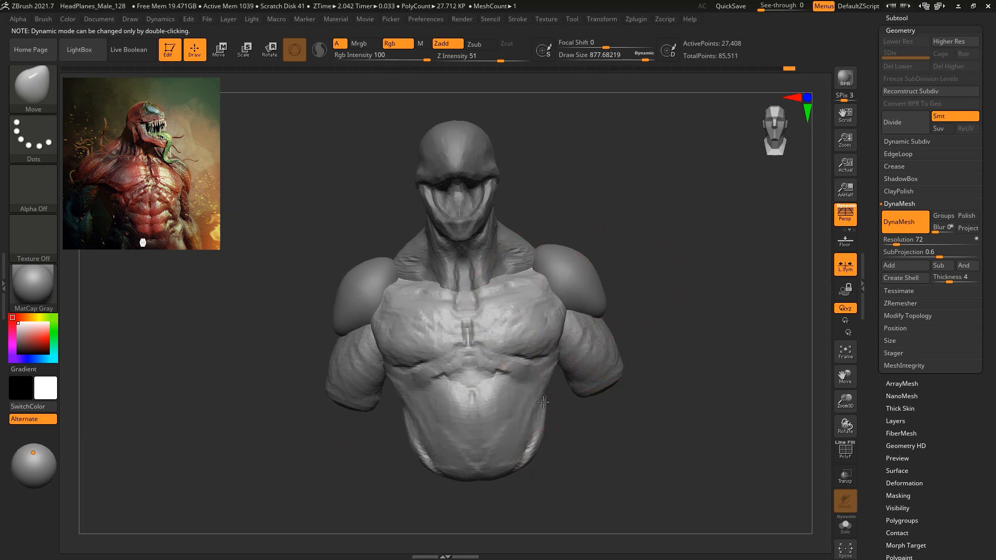
Angle and shift the arms outward from the body with the transform gizmo, and select the deltoids for a slight adjustment.
left_click(582, 336, "alt")
key("w")
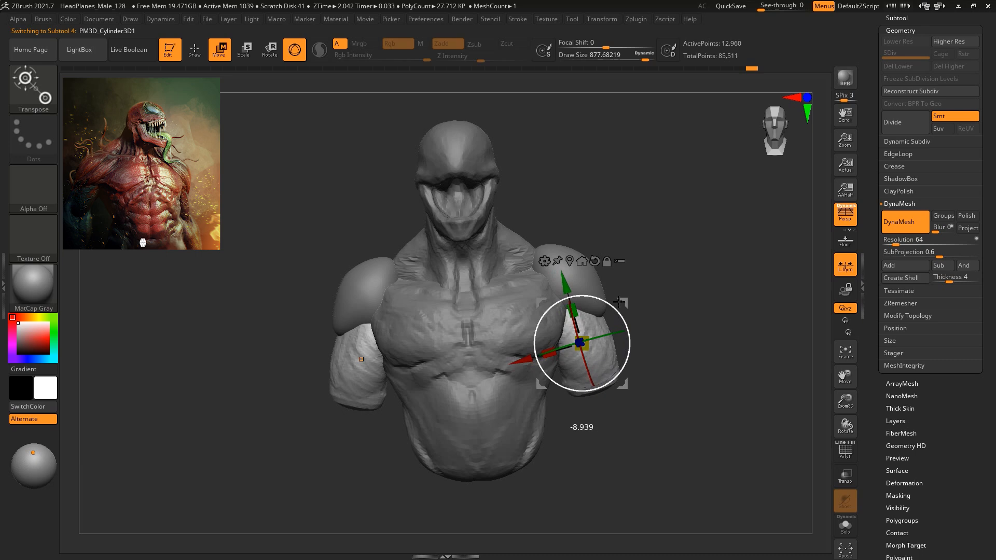
left_click_drag(623, 301, 639, 302)
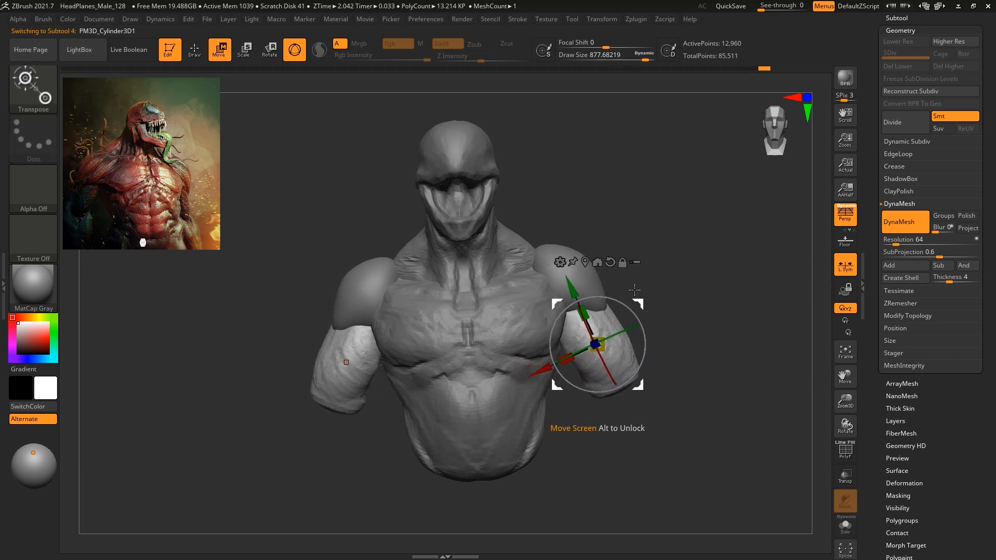
left_click(559, 248, "alt")
mouse_move(605, 244)
left_mouse_down()
mouse_move(619, 245)
mouse_move(608, 242)
left_mouse_up()
left_click_drag(661, 259, 612, 243, "shift")
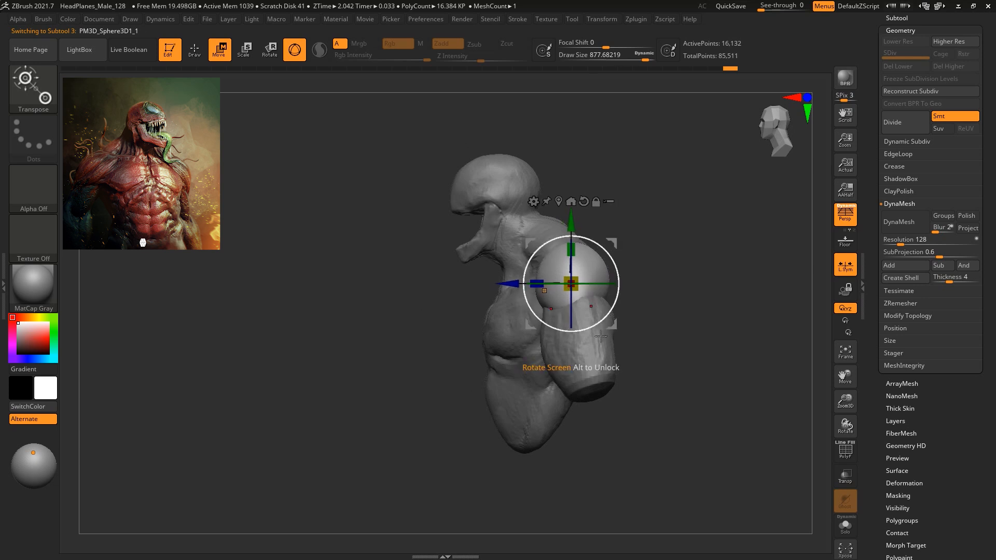
Select the arms again and refine their angle and position under the deltoids with the transform gizmo from the side.
left_click(602, 347, "alt")
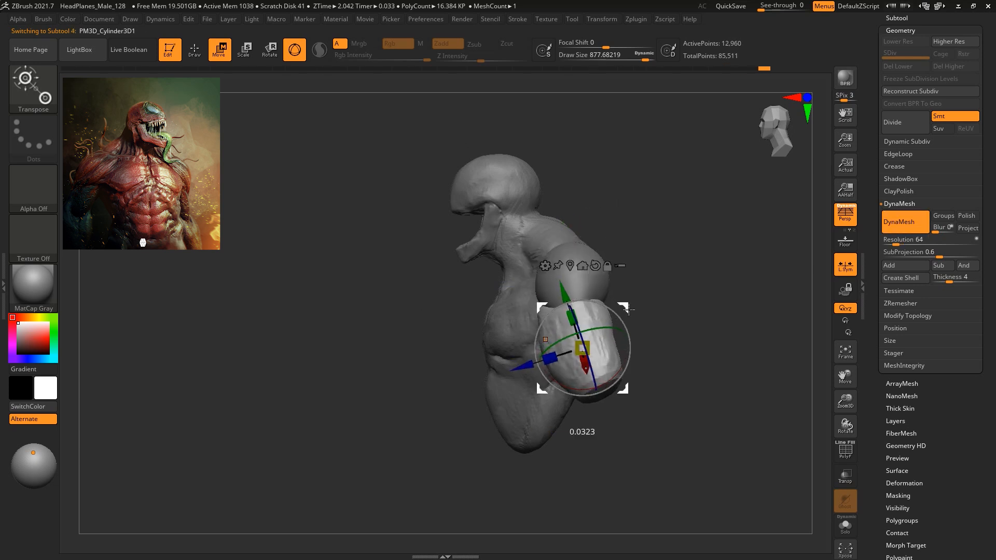
left_click_drag(629, 309, 630, 309)
left_click_drag(659, 306, 719, 302)
mouse_move(624, 322)
left_mouse_down()
mouse_move(629, 329)
mouse_move(624, 321)
left_mouse_up()
left_click_drag(674, 264, 692, 313)
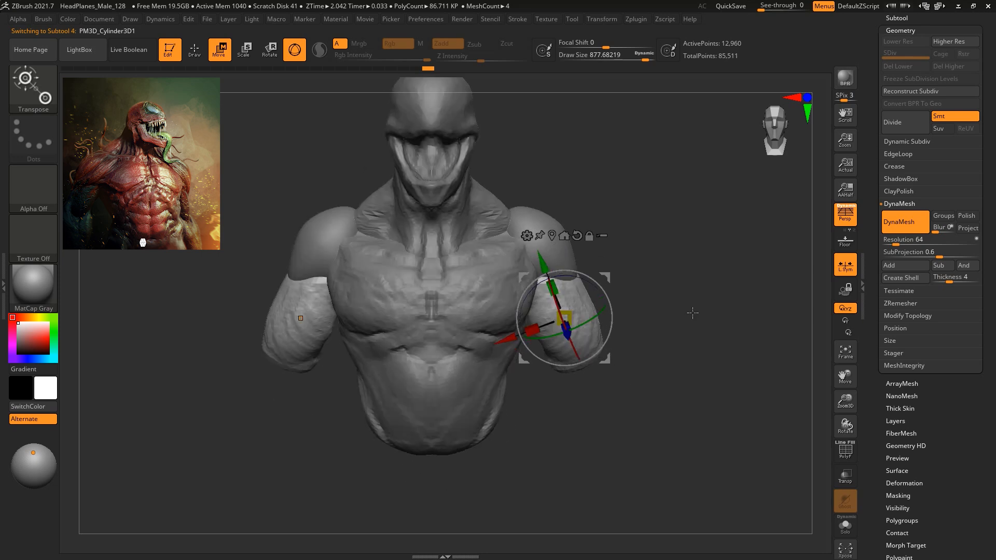
mouse_move(693, 312)
left_mouse_down()
mouse_move(753, 268)
mouse_move(669, 282)
mouse_move(675, 240)
mouse_move(739, 363)
left_mouse_up()
Select the head and reshape the skull's profile with the Move brush at draw sizes of about 593 and 500.
left_click(476, 250, "alt")
key("b")
key("m")
key("v")
key("space")
mouse_move(573, 203)
left_mouse_down()
mouse_move(561, 202)
mouse_move(581, 189)
mouse_move(594, 218)
left_mouse_up()
mouse_move(594, 217)
left_mouse_down()
mouse_move(600, 206)
mouse_move(617, 210)
mouse_move(513, 228)
left_mouse_up()
key("space")
left_click_drag(572, 236, 576, 189)
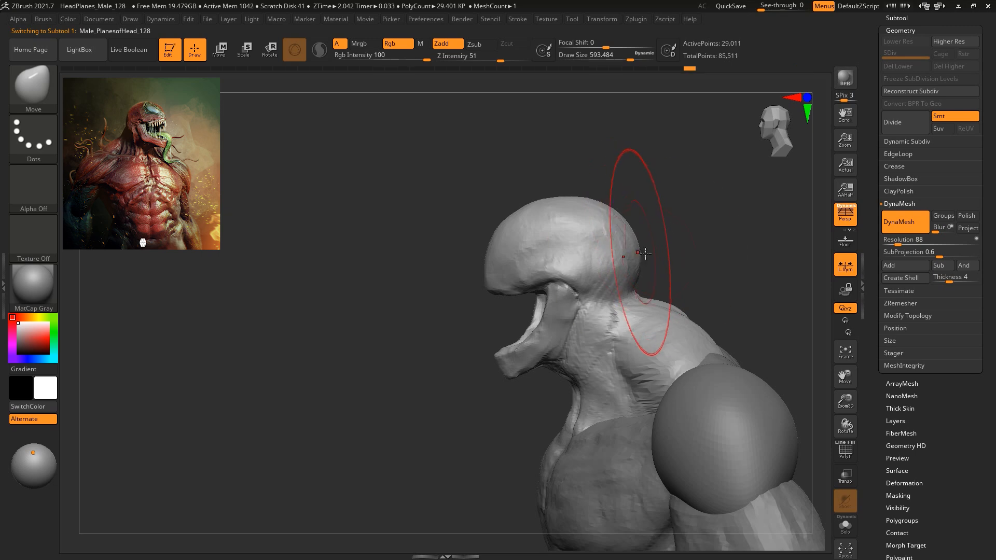
mouse_move(693, 244)
left_mouse_down("alt")
mouse_move(700, 254)
mouse_move(624, 236)
left_mouse_up("alt")
key("space")
mouse_move(625, 237)
left_mouse_down()
mouse_move(615, 239)
mouse_move(669, 251)
mouse_move(673, 192)
mouse_move(645, 219)
left_mouse_up()
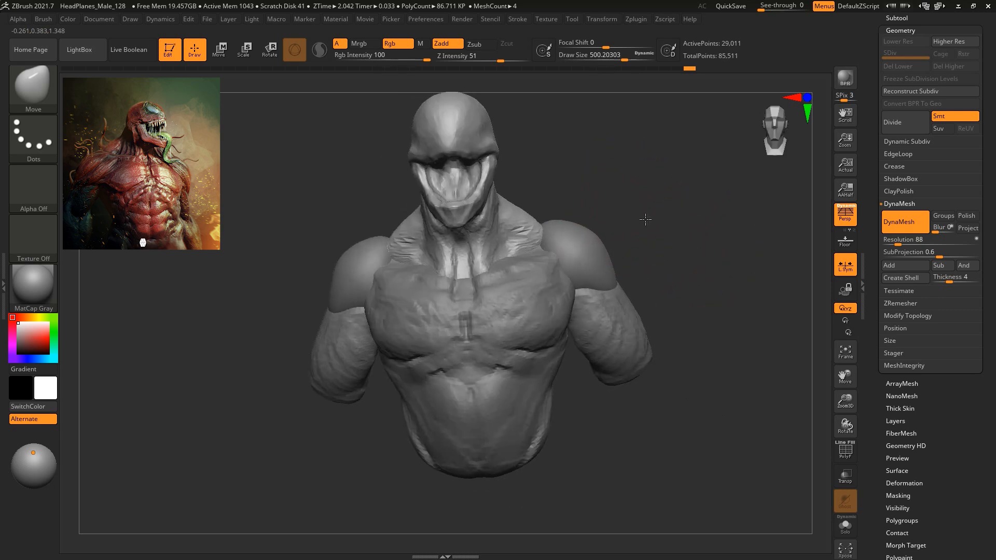
Select the deltoids and remesh them with DynaMesh at resolution 96 and blur 0.
left_click(611, 262, "alt")
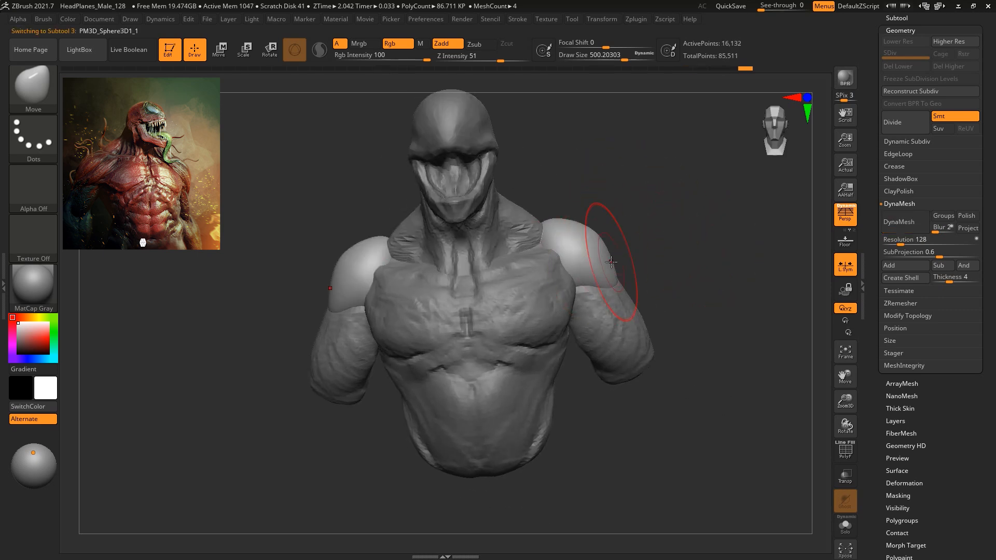
left_click_drag(902, 240, 899, 240)
left_click(910, 224)
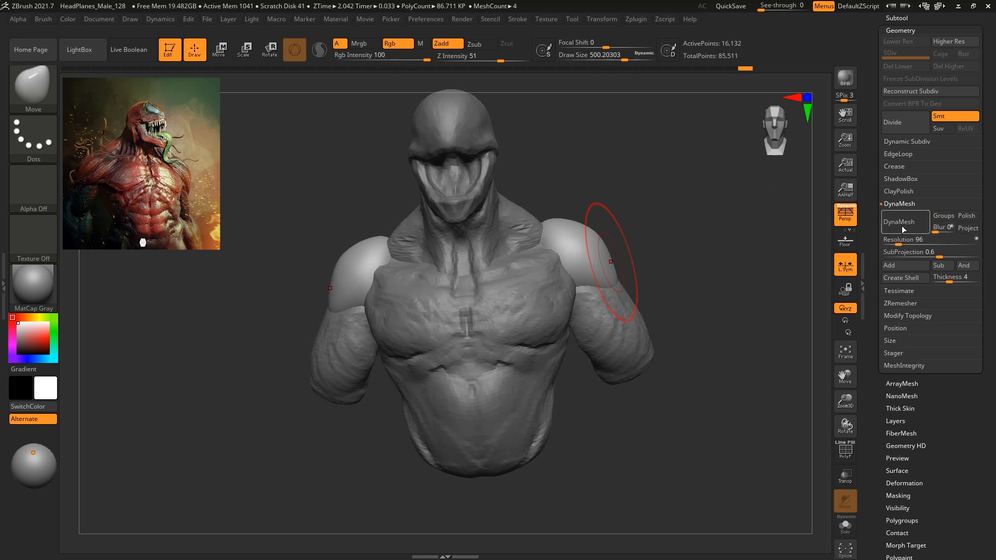
Build up muscle strands on the deltoids with the ClayBuildup brush at a draw size of about 274.
key("b")
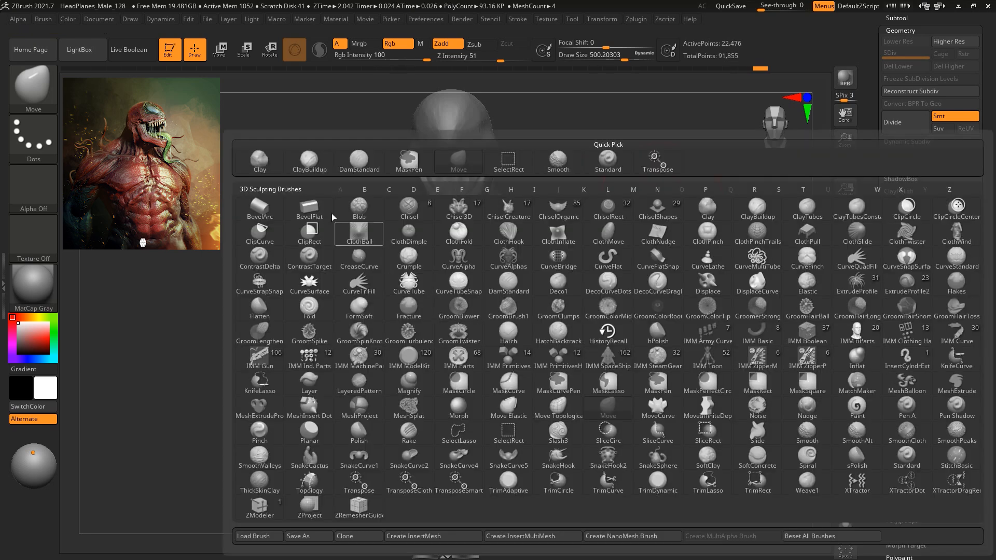
left_click(309, 162)
left_click_drag(681, 147, 685, 162, "alt")
key("space")
left_click_drag(639, 199, 629, 198)
key("space")
left_click_drag(602, 228, 594, 228)
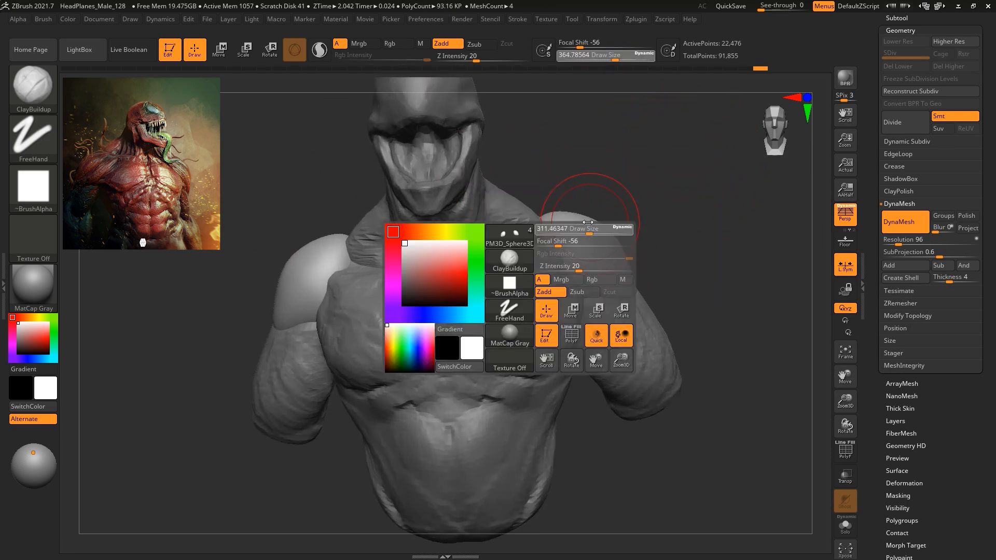
mouse_move(571, 268)
left_mouse_down()
mouse_move(575, 284)
mouse_move(604, 279)
left_mouse_up()
left_click_drag(555, 244, 592, 250)
mouse_move(687, 210)
left_mouse_down()
mouse_move(655, 248)
mouse_move(671, 207)
mouse_move(654, 251)
left_mouse_up()
left_click_drag(553, 229, 574, 218)
left_click_drag(638, 274, 596, 200)
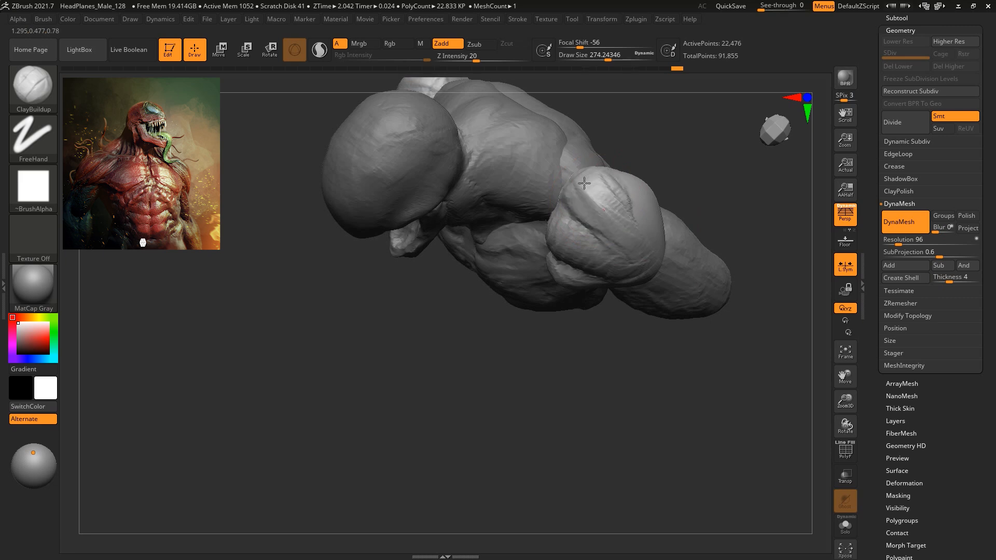
left_click_drag(641, 266, 578, 239)
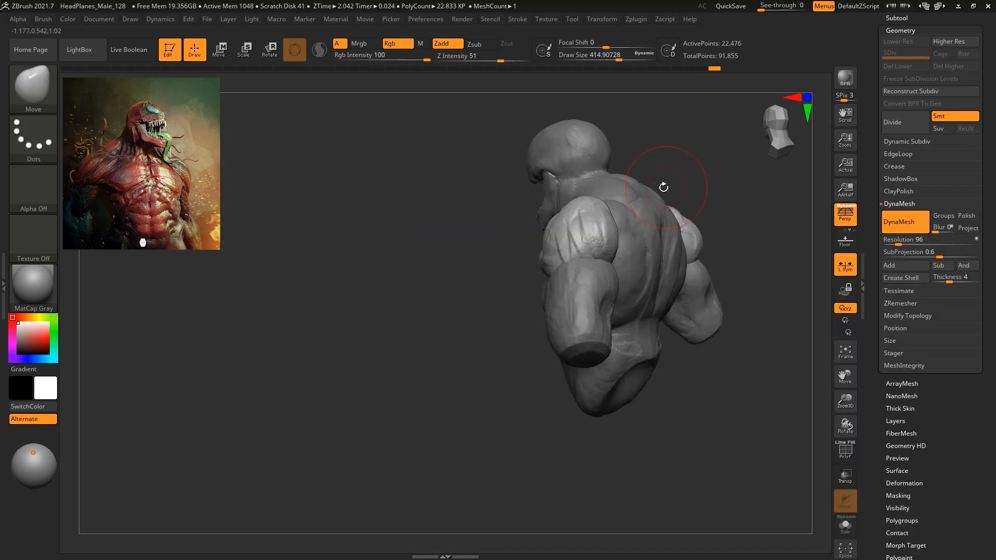
Refine the deltoids' shape from behind and in front with the Move brush at draw sizes of about 508 and 408.
mouse_move(666, 189)
left_mouse_down()
mouse_move(608, 198)
mouse_move(630, 259)
left_mouse_up()
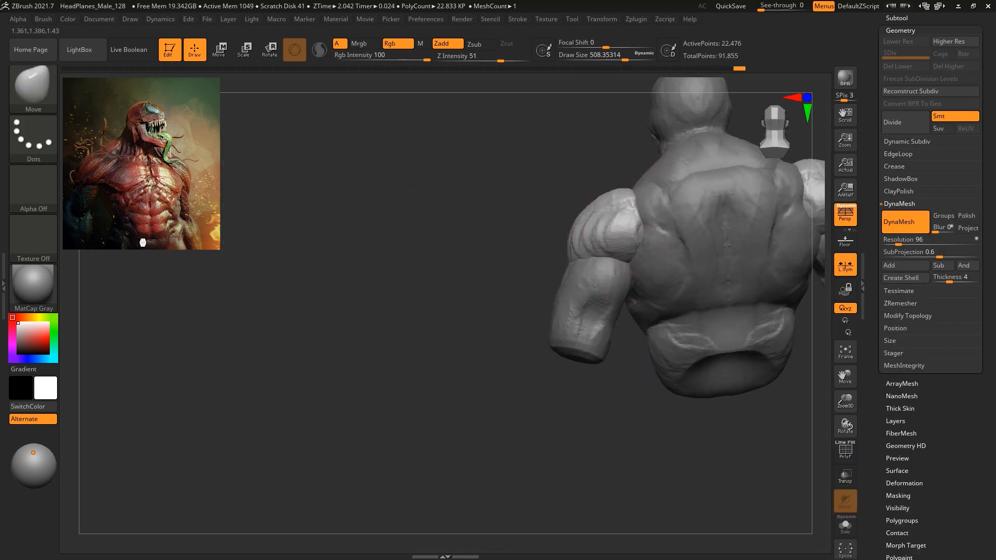
mouse_move(596, 190)
left_mouse_down("shift")
mouse_move(661, 177)
mouse_move(610, 211)
left_mouse_up("shift")
mouse_move(677, 154)
left_mouse_down()
mouse_move(683, 147)
mouse_move(646, 171)
left_mouse_up()
key("space")
left_click_drag(553, 223, 544, 223)
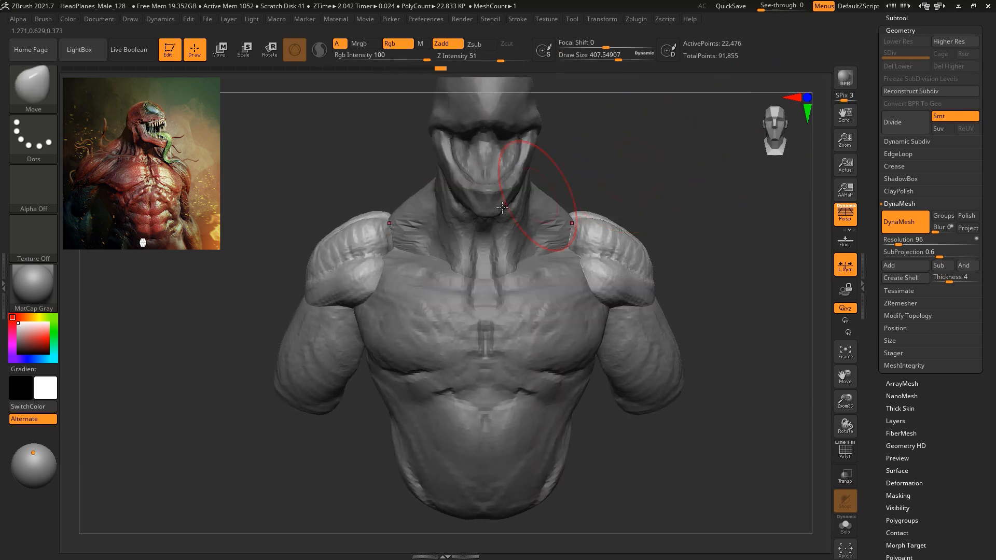
Adjust the deltoids slightly with the transform gizmo, and select the arms to shift them slightly outward and down.
key("w")
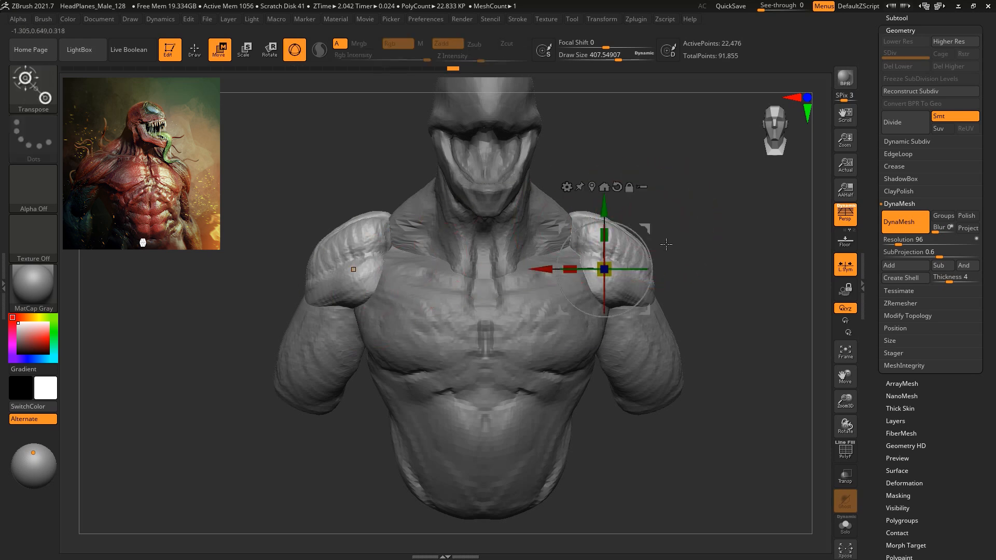
mouse_move(648, 224)
left_mouse_down()
mouse_move(648, 243)
mouse_move(648, 234)
left_mouse_up()
left_click(650, 327, "alt")
mouse_move(676, 307)
left_mouse_down()
mouse_move(687, 327)
mouse_move(679, 320)
left_mouse_up()
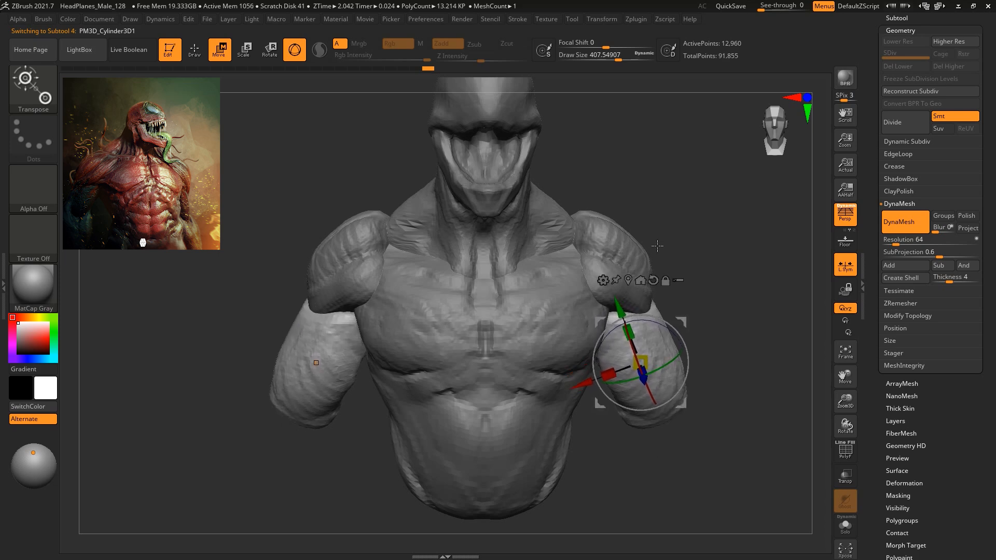
Select the deltoids and reshape their contours from the front and back with the Move brush at a draw size of about 408.
key("b")
key("m")
key("v")
left_click(653, 277, "alt")
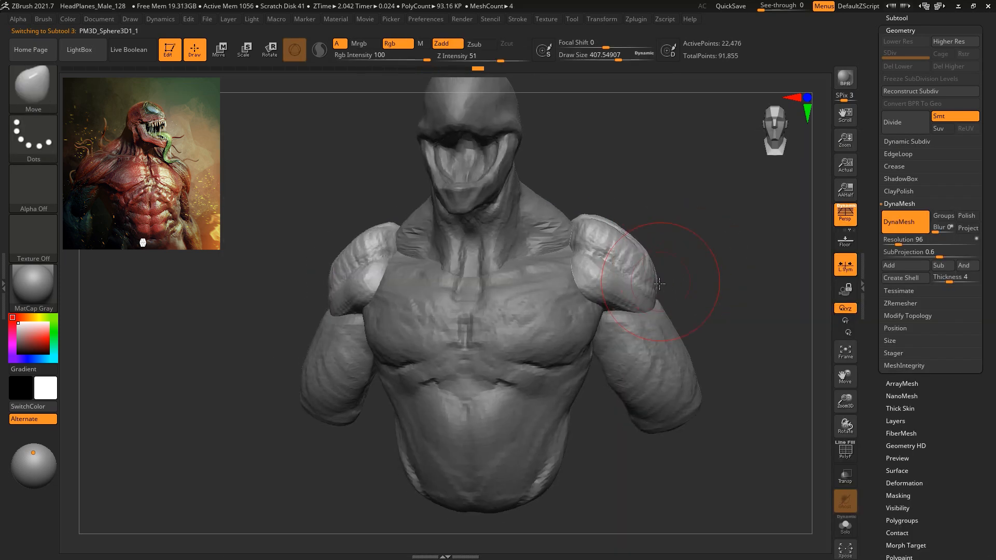
mouse_move(689, 289)
left_mouse_down()
mouse_move(595, 296)
mouse_move(608, 307)
left_mouse_up()
left_click_drag(726, 225, 674, 225)
mouse_move(692, 285)
left_mouse_down()
mouse_move(698, 255)
mouse_move(674, 232)
mouse_move(638, 240)
mouse_move(560, 223)
mouse_move(276, 207)
left_mouse_up()
left_click_drag(699, 228, 694, 246, "alt")
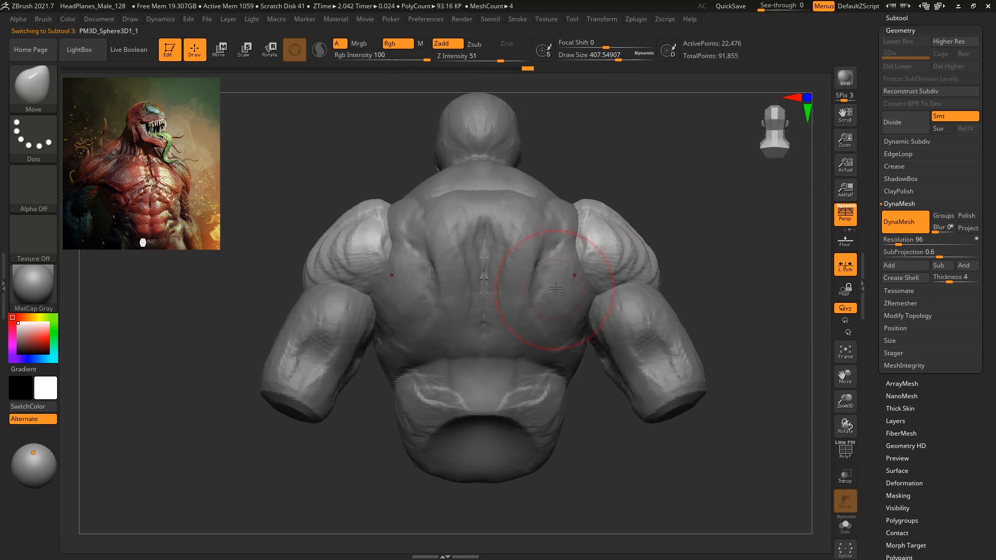
Build up the torso's back muscles and lower spine with the ClayBuildup brush at a draw size of about 262.
key("b")
left_click(298, 165)
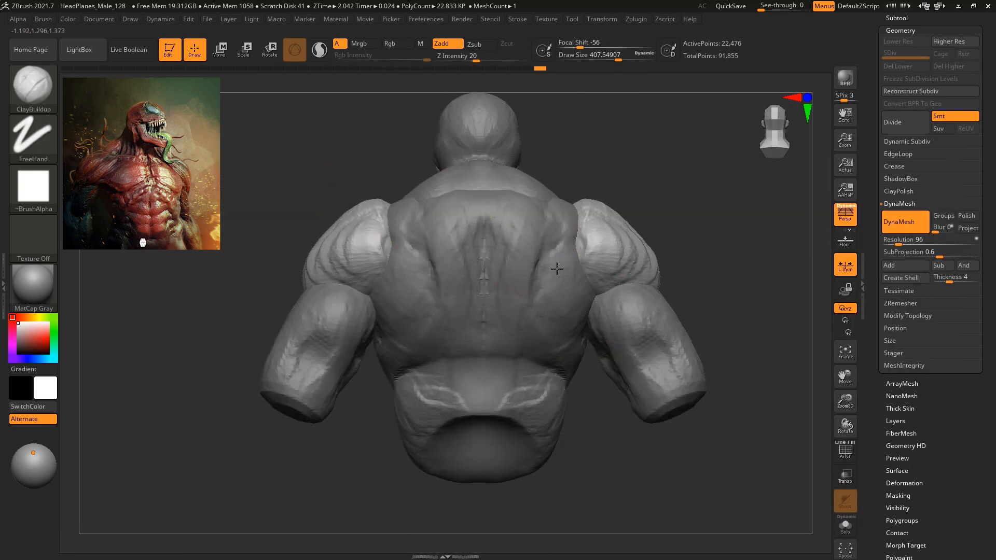
key("space")
mouse_move(569, 252)
left_mouse_down()
mouse_move(549, 286)
mouse_move(502, 221)
mouse_move(545, 231)
mouse_move(553, 257)
mouse_move(559, 237)
left_mouse_up()
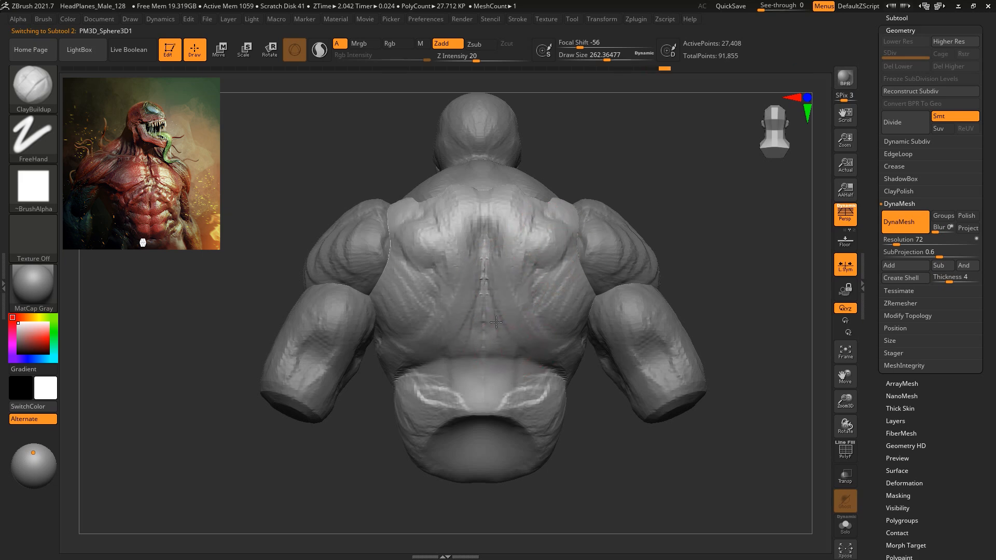
left_click_drag(485, 387, 497, 318)
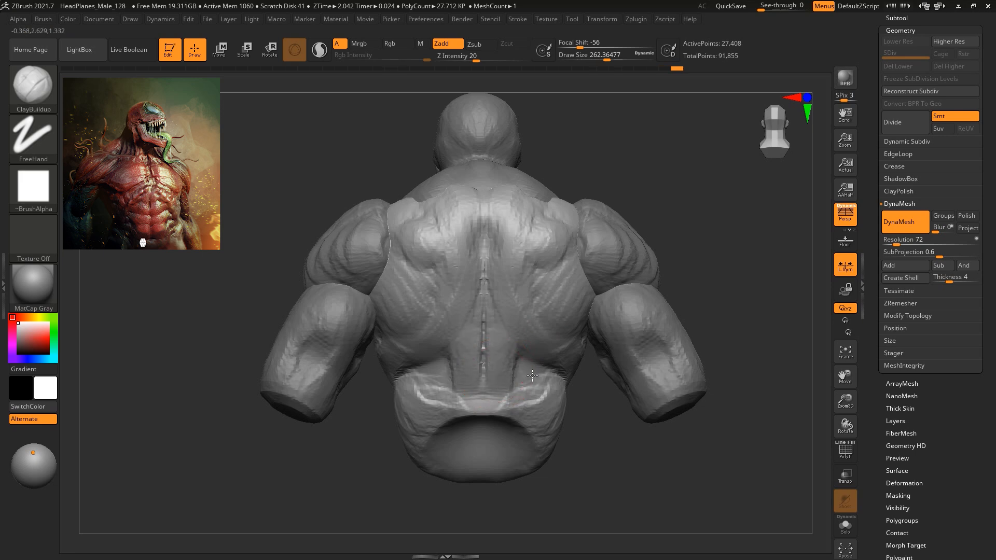
Reshape the torso's back from the side with the Move brush at a draw size of about 408.
left_click_drag(626, 338, 669, 228)
key("b")
key("m")
key("v")
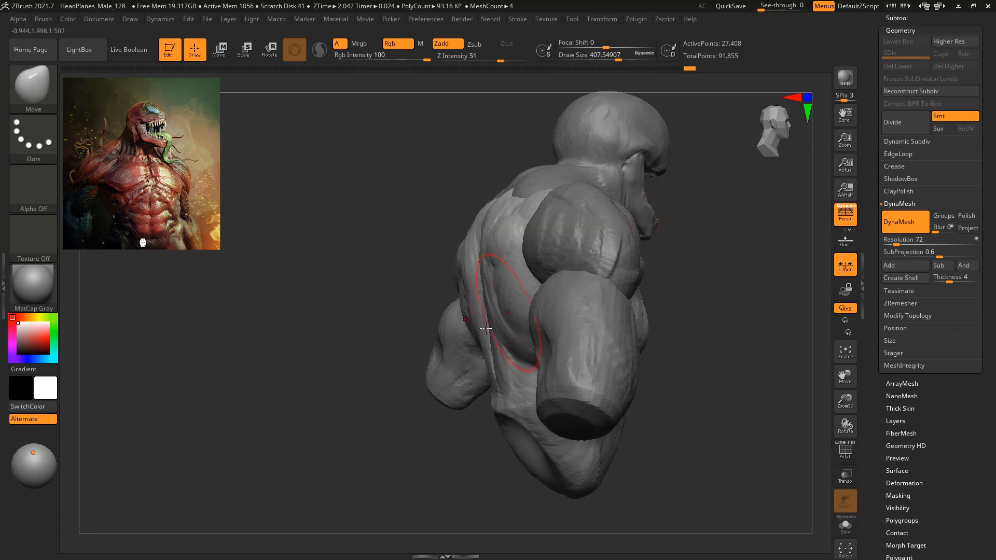
Reshape the torso's side and lower back behind the arm with the Move brush.
left_click_drag(493, 358, 503, 366)
key("space")
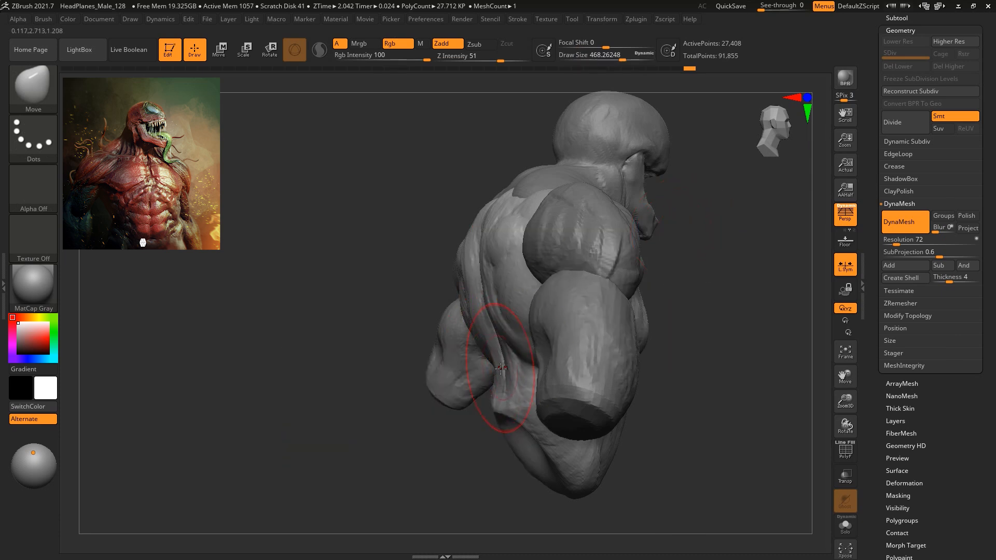
mouse_move(718, 311)
left_mouse_down()
mouse_move(700, 345)
mouse_move(707, 282)
mouse_move(511, 217)
left_mouse_up()
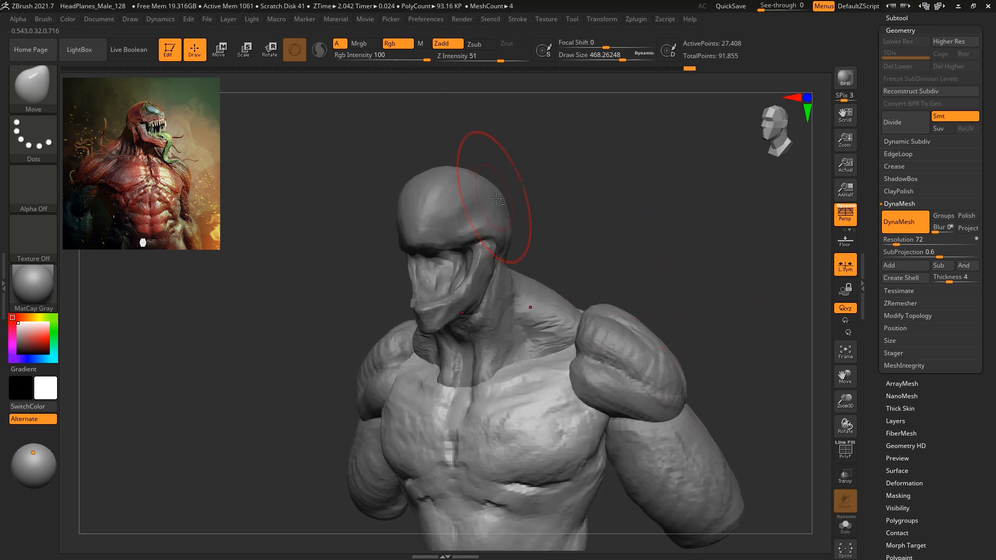
Select the head subtool and reshape the back of the skull with the Move brush.
left_click(504, 198, "alt")
left_click_drag(529, 183, 512, 186)
key("space")
mouse_move(517, 186)
left_mouse_down()
mouse_move(573, 191)
mouse_move(584, 207)
mouse_move(539, 186)
left_mouse_up()
Build up the nape where the base of the skull meets the neck with the ClayBuildup brush.
key("b")
key("c")
key("b")
key("space")
left_click_drag(643, 207, 584, 228)
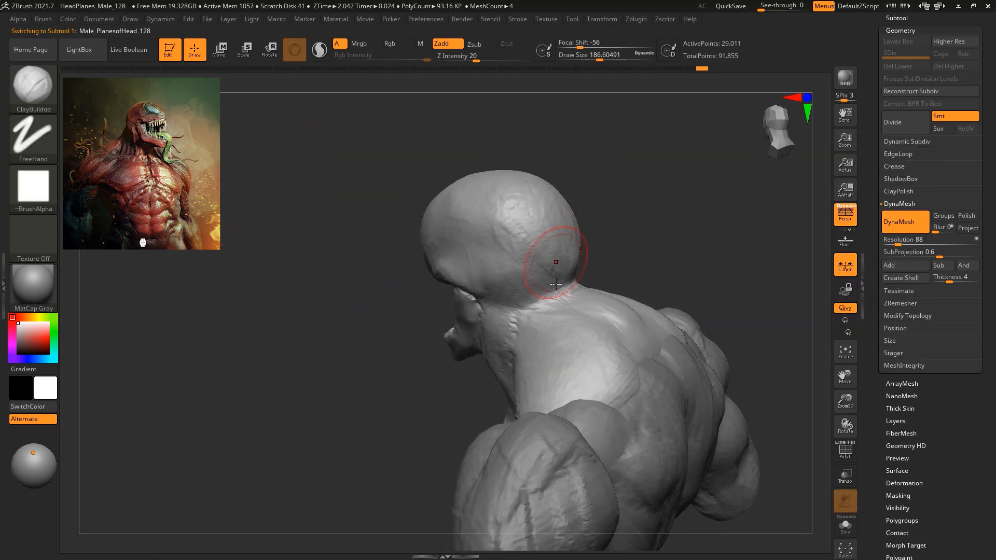
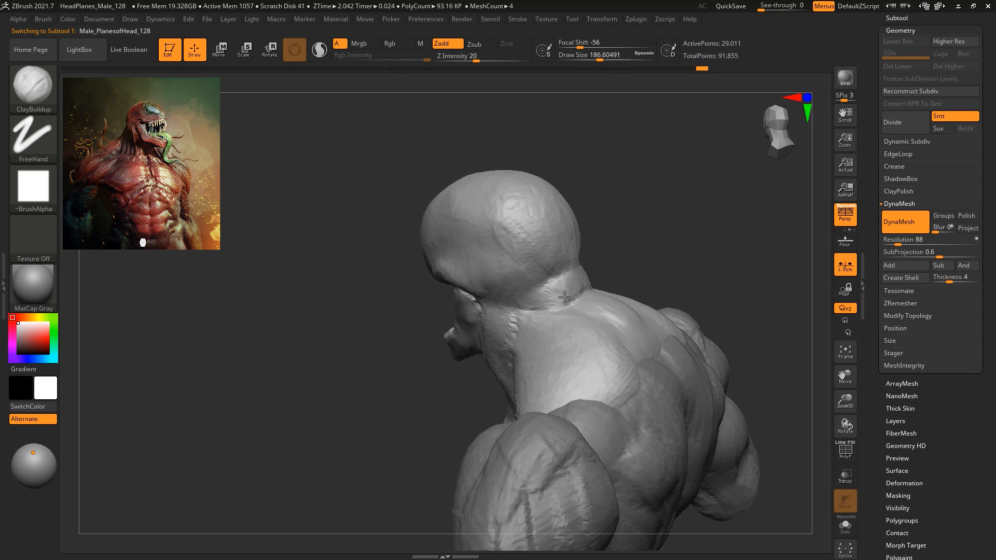
Add ClayBuildup volume under the jaw and along the front and side muscles of the neck.
left_click_drag(617, 259, 695, 223)
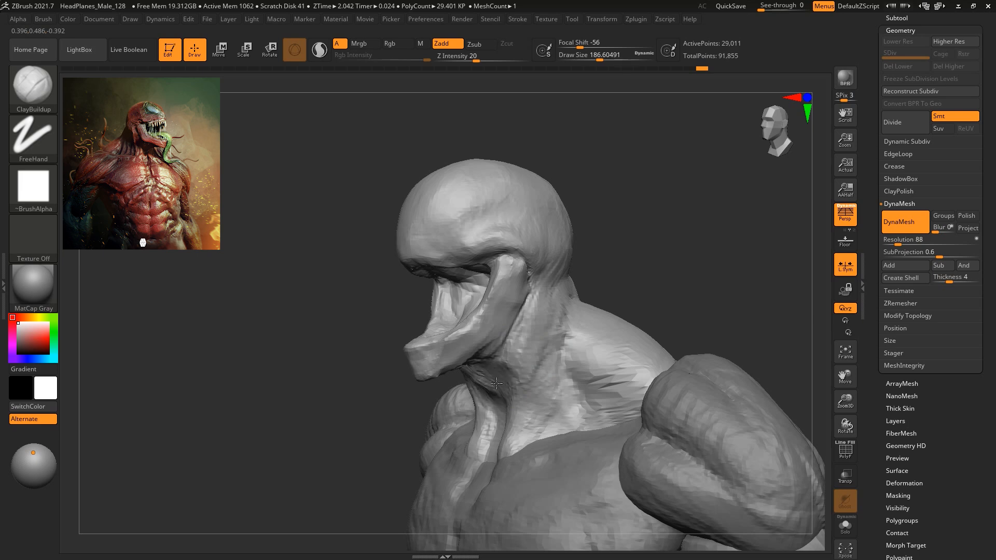
mouse_move(493, 389)
left_mouse_down()
mouse_move(510, 366)
mouse_move(524, 381)
mouse_move(526, 415)
left_mouse_up()
mouse_move(617, 278)
left_mouse_down()
mouse_move(647, 257)
mouse_move(620, 255)
mouse_move(445, 419)
left_mouse_up()
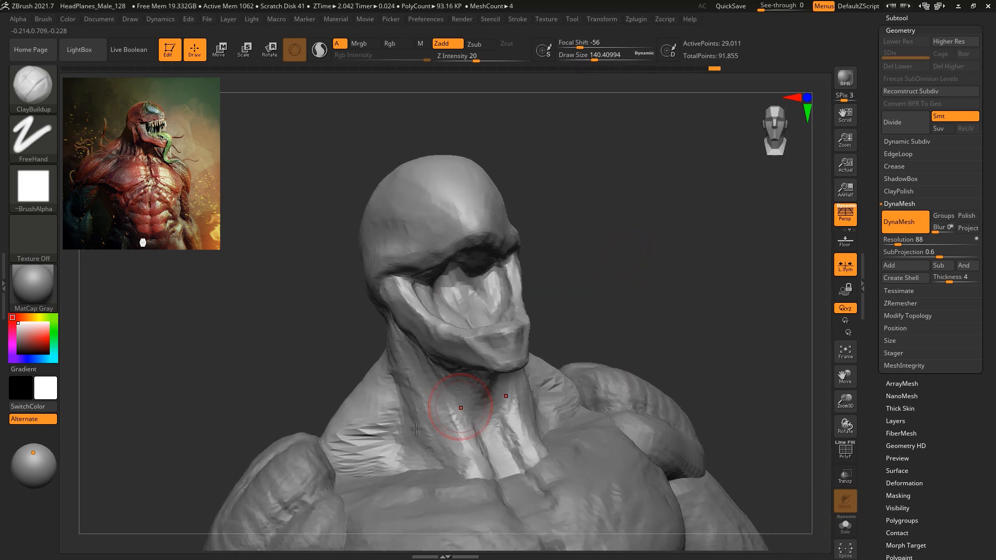
mouse_move(401, 389)
left_mouse_down()
mouse_move(373, 447)
mouse_move(398, 390)
left_mouse_up()
Set the head's DynaMesh resolution to 136 and remesh it.
mouse_move(690, 250)
left_mouse_down()
mouse_move(611, 280)
mouse_move(654, 249)
mouse_move(605, 296)
mouse_move(640, 213)
left_mouse_up()
left_click(901, 243)
mouse_move(597, 182)
left_mouse_down("ctrl")
mouse_move(724, 398)
mouse_move(669, 213)
mouse_move(624, 318)
left_mouse_up("ctrl")
Sculpt the trapezius and the side neck muscles down to the collarbones with ClayBuildup strokes.
key("space")
left_click_drag(674, 236, 643, 260)
mouse_move(592, 355)
left_mouse_down()
mouse_move(576, 379)
mouse_move(629, 377)
mouse_move(597, 357)
left_mouse_up()
left_click_drag(736, 264, 664, 275)
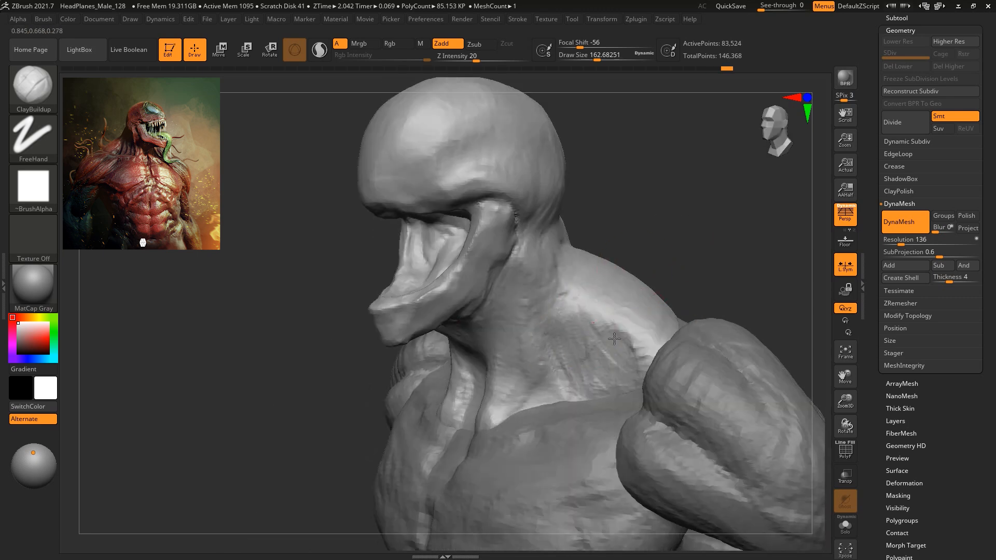
mouse_move(629, 345)
left_mouse_down()
mouse_move(602, 334)
mouse_move(624, 360)
left_mouse_up()
mouse_move(674, 291)
left_mouse_down("alt")
mouse_move(662, 245)
mouse_move(731, 251)
mouse_move(596, 282)
mouse_move(568, 340)
left_mouse_up("alt")
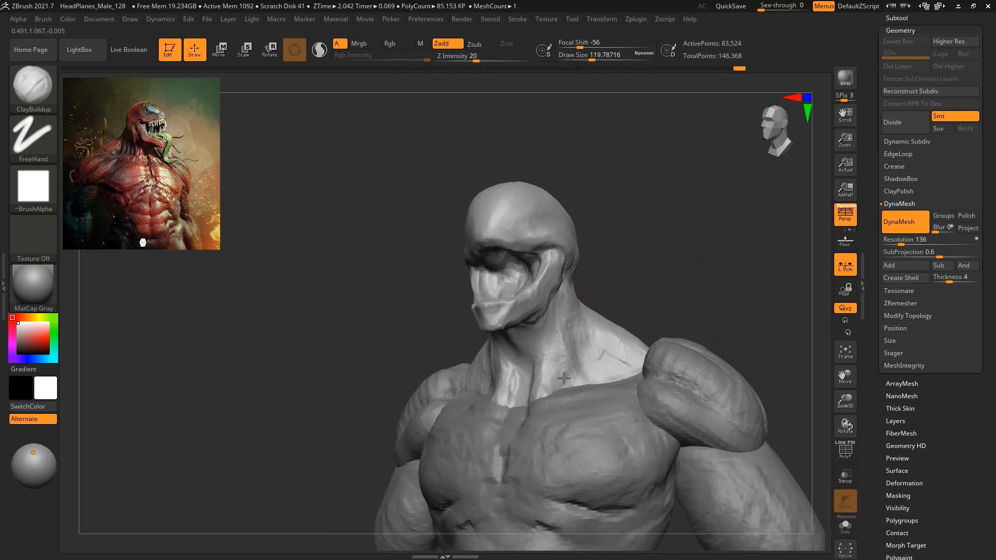
mouse_move(665, 269)
left_mouse_down()
mouse_move(671, 313)
mouse_move(671, 253)
left_mouse_up()
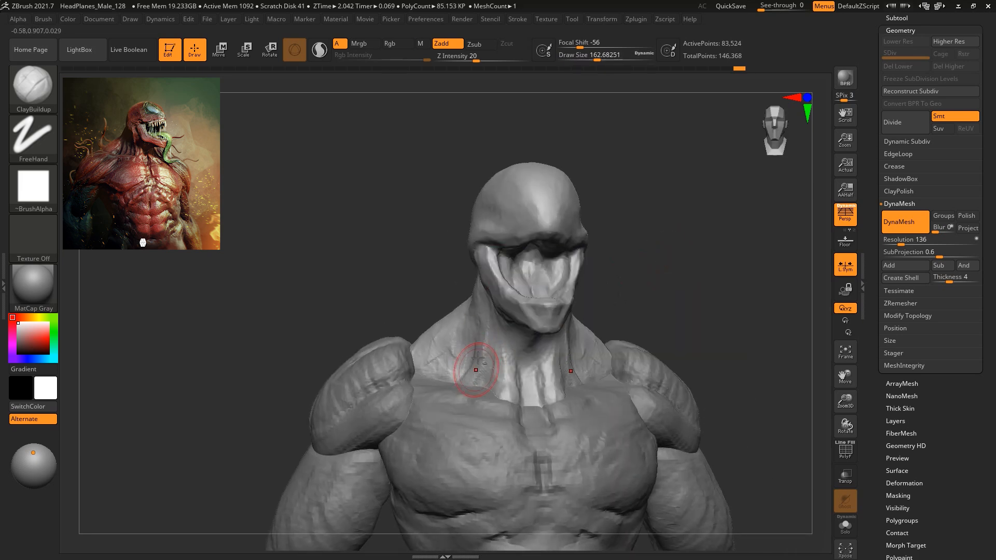
Select the shoulder subtool, add ClayBuildup strokes to the deltoids and remesh them with DynaMesh at resolution 96.
mouse_move(713, 291)
left_mouse_down("alt")
mouse_move(675, 235)
mouse_move(646, 242)
mouse_move(662, 241)
left_mouse_up("alt")
left_click(640, 286, "alt")
key("space")
key("b")
key("c")
key("b")
left_click_drag(670, 228, 680, 264, "alt")
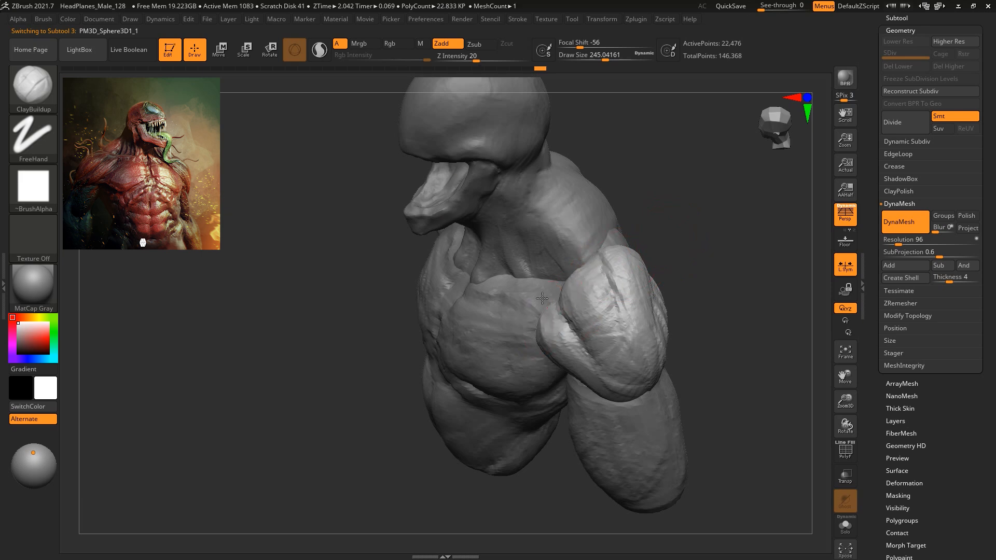
key("ctrl+z")
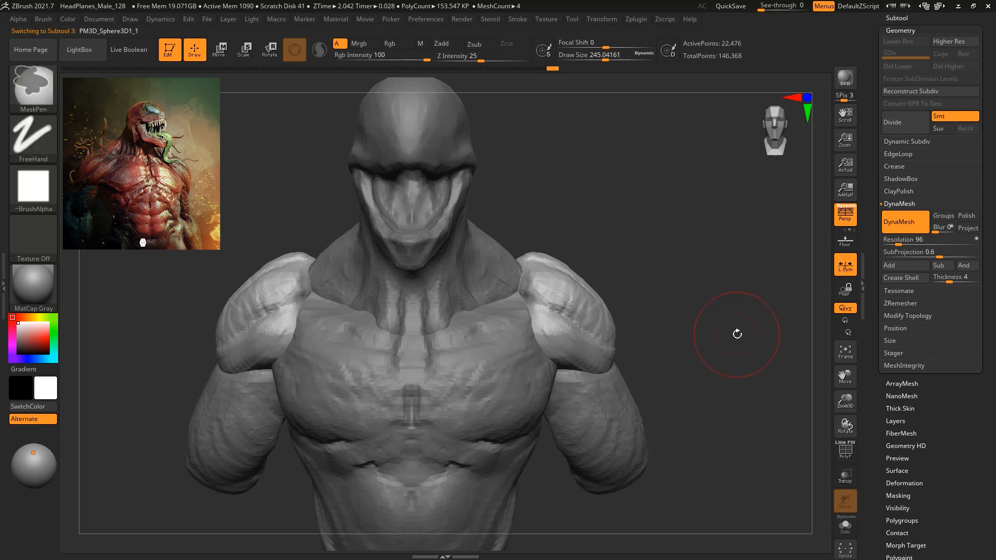
Carve the separations between the deltoid heads with the DamStandard brush.
key("b")
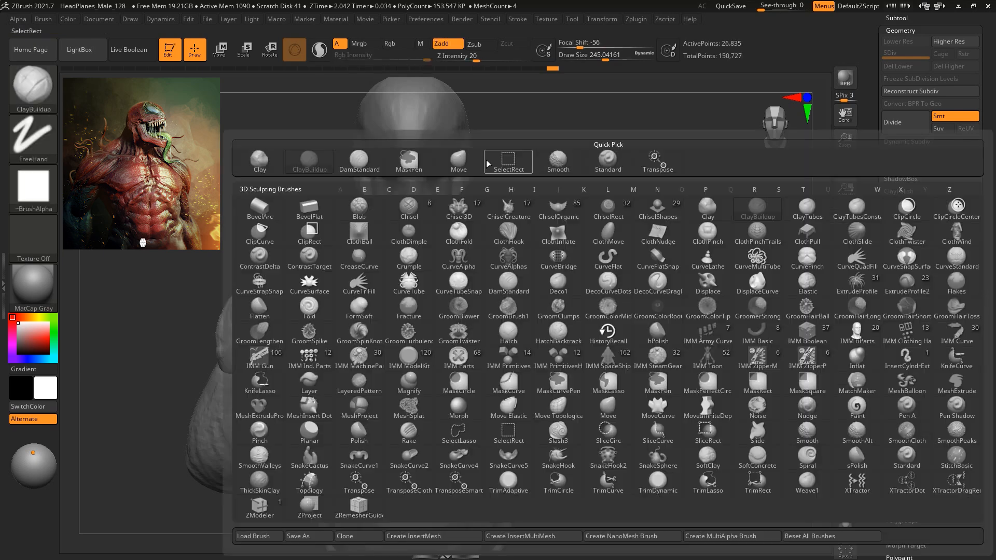
left_click(357, 158)
left_click_drag(624, 182, 591, 233, "alt")
mouse_move(549, 299)
left_mouse_down()
mouse_move(497, 308)
mouse_move(552, 300)
left_mouse_up()
left_click_drag(680, 238, 578, 316)
key("space")
left_click_drag(614, 263, 627, 262)
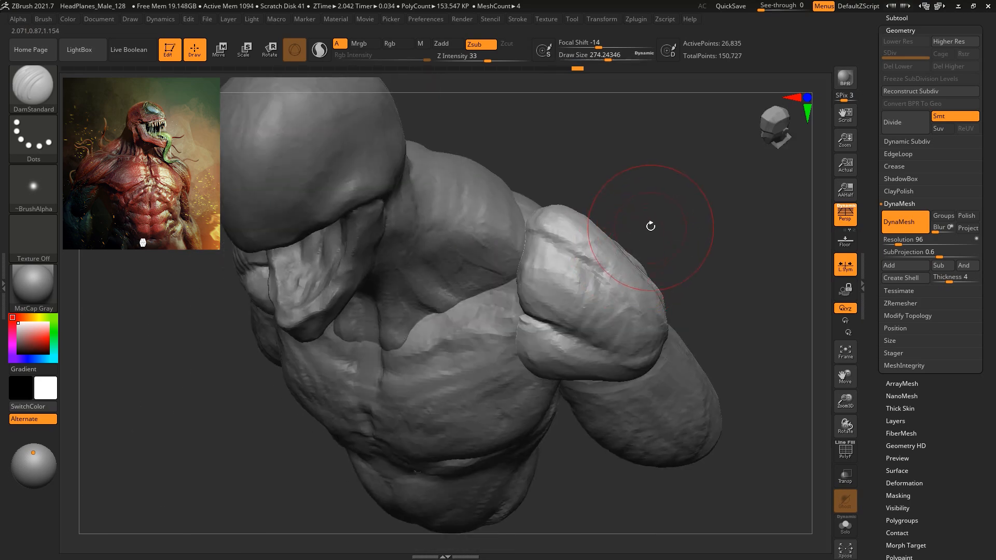
Adjust the front deltoids with the Move brush and flatten their surface with TrimDynamic.
key("b")
key("m")
key("v")
key("space")
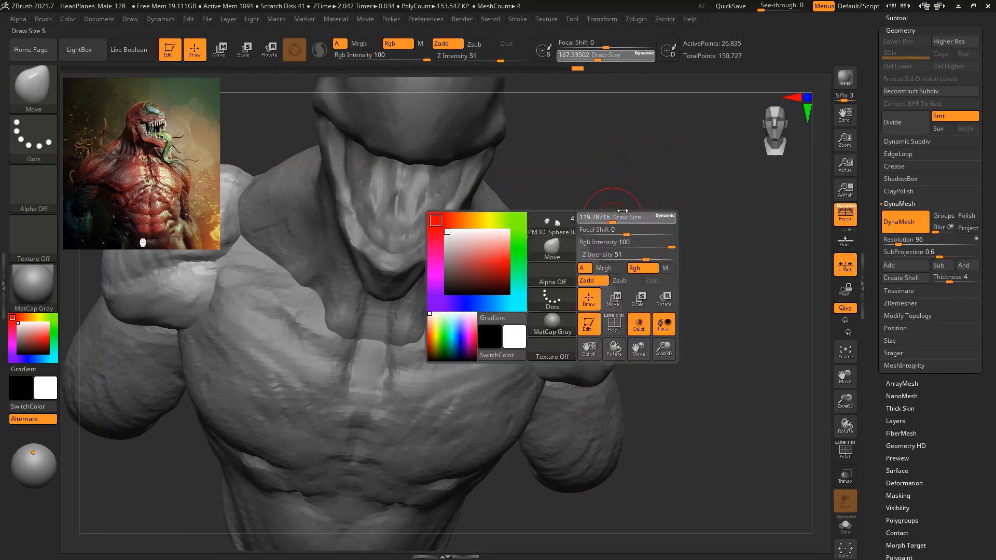
key("space")
key("b")
key("t")
key("d")
mouse_move(559, 288)
left_mouse_down()
mouse_move(560, 273)
mouse_move(536, 287)
left_mouse_up()
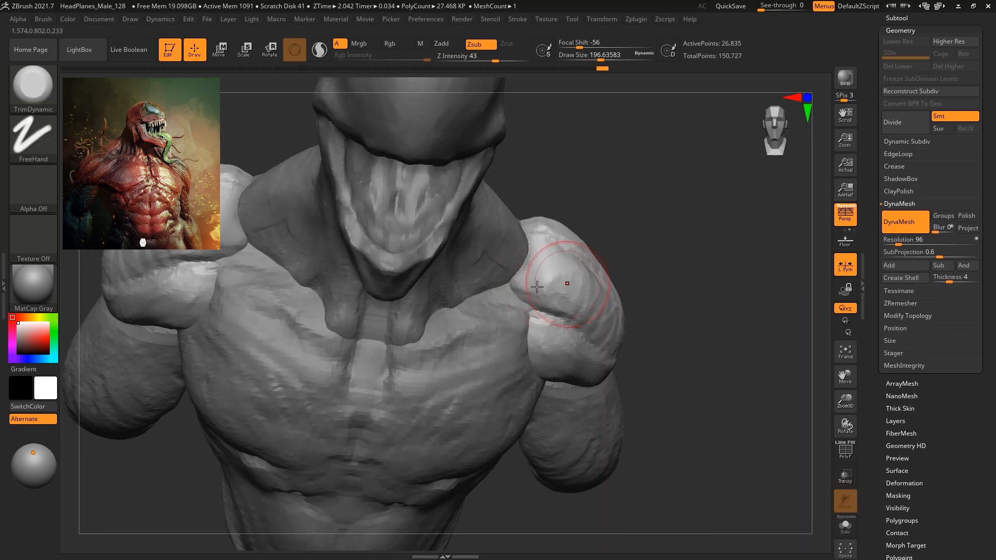
mouse_move(653, 281)
left_mouse_down()
mouse_move(683, 283)
mouse_move(696, 305)
mouse_move(713, 291)
mouse_move(702, 306)
left_mouse_up()
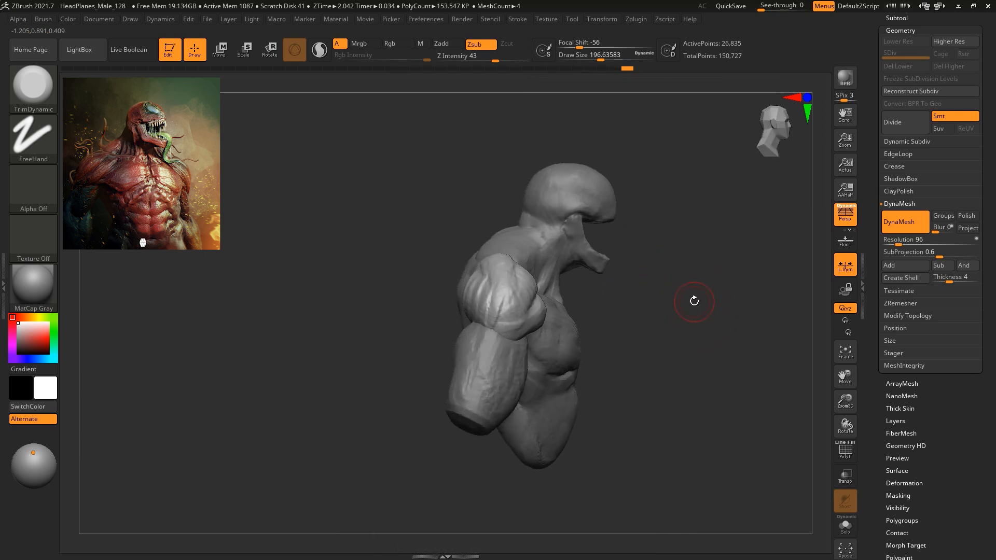
Reshape the deltoid's silhouette in side view with a larger Move brush.
key("b")
key("m")
key("v")
left_click_drag(680, 237, 694, 260, "alt")
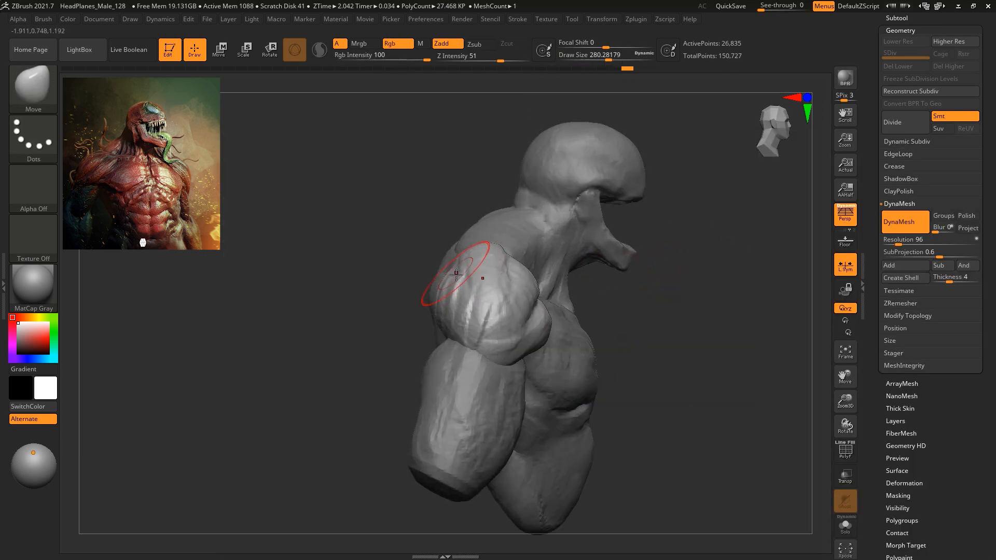
key("space")
left_click_drag(452, 314, 464, 315)
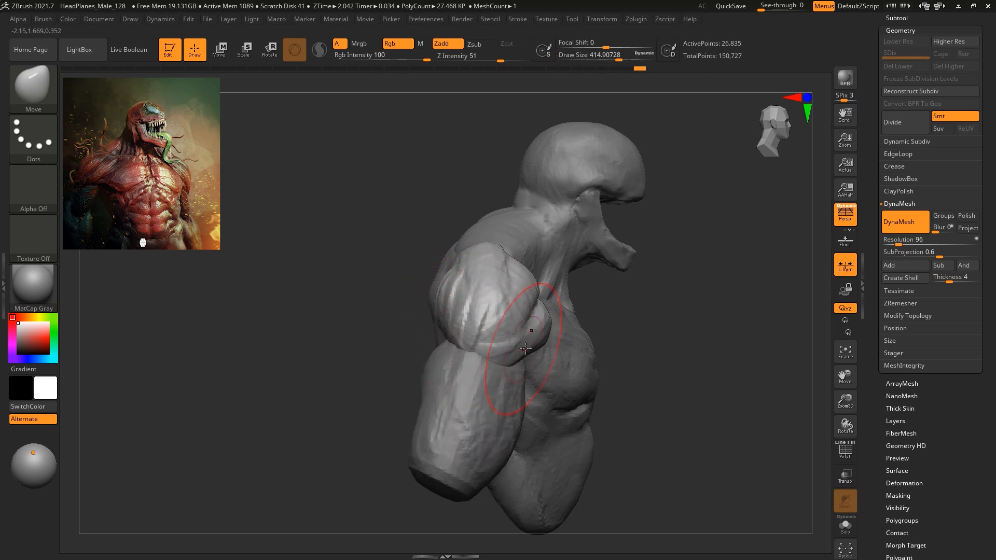
Build up the side and rear heads of the deltoids with the ClayBuildup brush.
key("b")
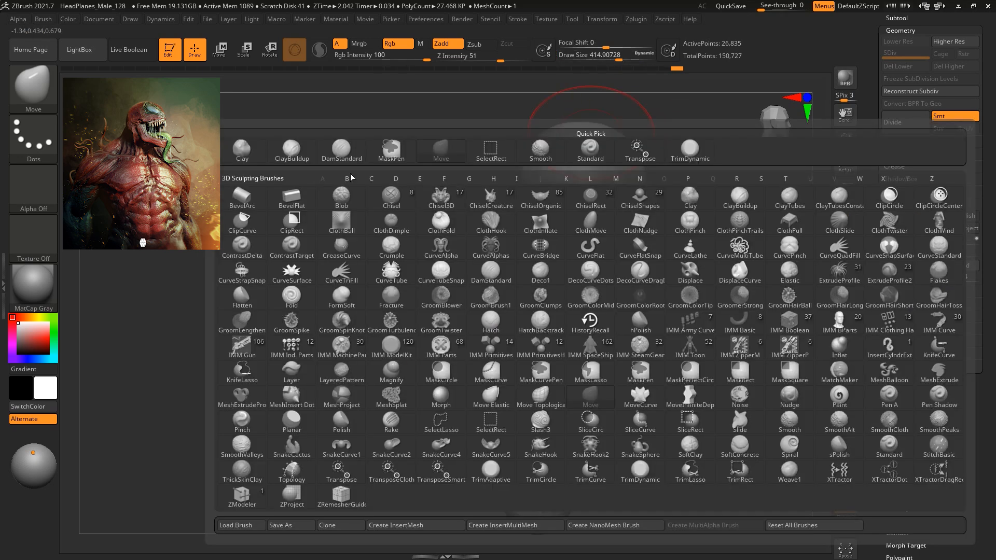
key("c")
key("b")
left_click_drag(338, 204, 468, 303)
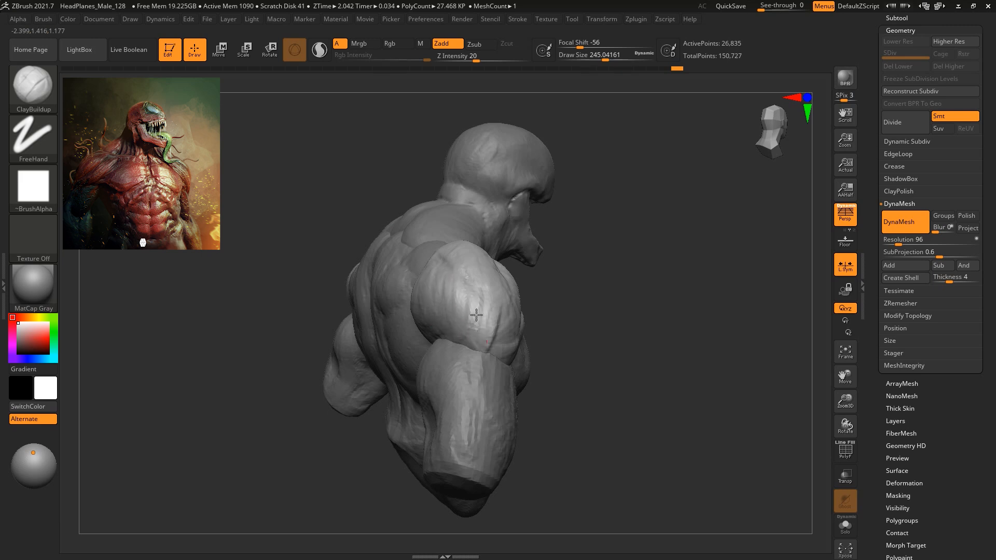
left_click_drag(445, 355, 531, 309)
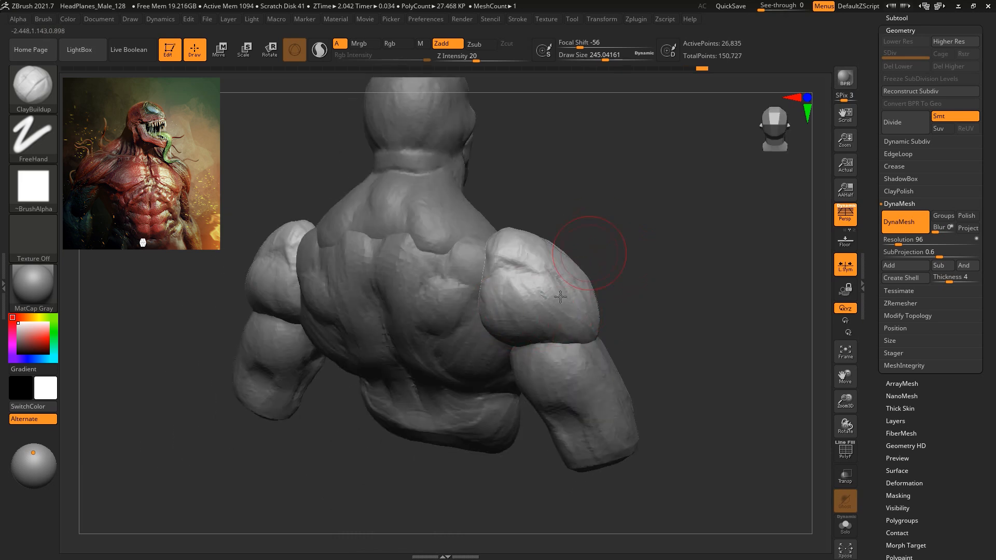
left_click_drag(631, 261, 519, 326)
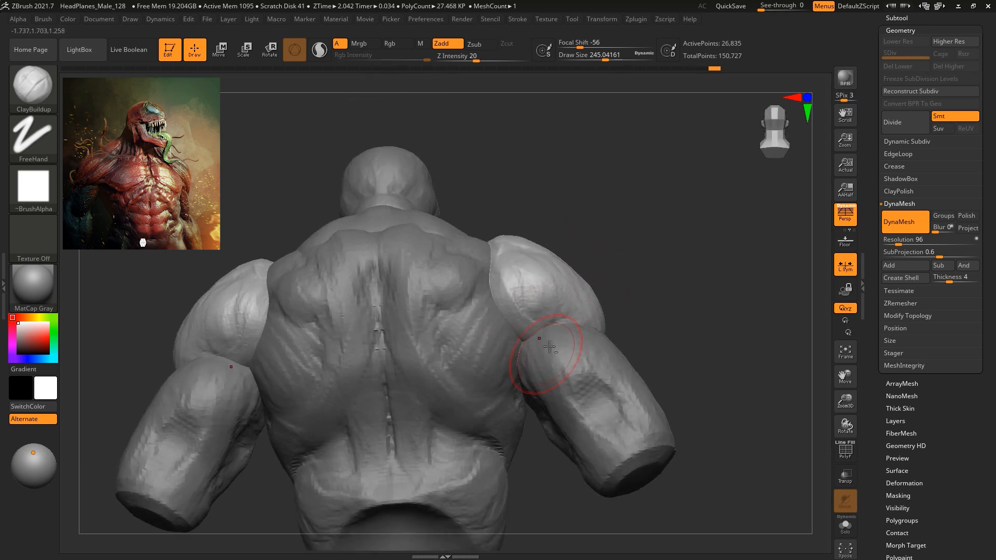
left_click_drag(512, 321, 521, 354)
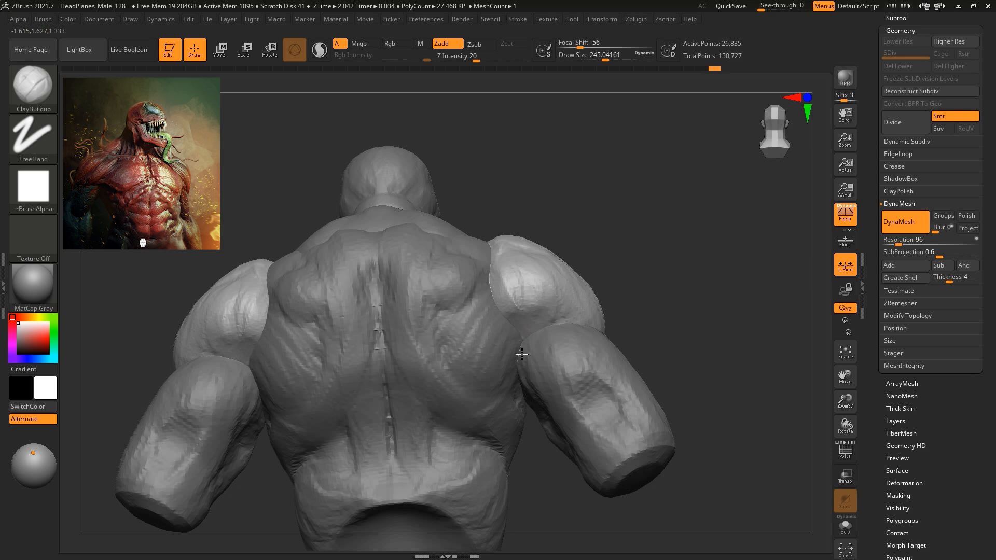
Select the upper arm subtool and build up its inner top near the armpit from back and front with ClayBuildup.
left_click(546, 341, "alt")
mouse_move(500, 313)
left_mouse_down()
mouse_move(518, 336)
mouse_move(534, 334)
mouse_move(512, 327)
mouse_move(540, 334)
mouse_move(548, 354)
mouse_move(520, 322)
left_mouse_up()
left_click_drag(693, 291, 516, 332)
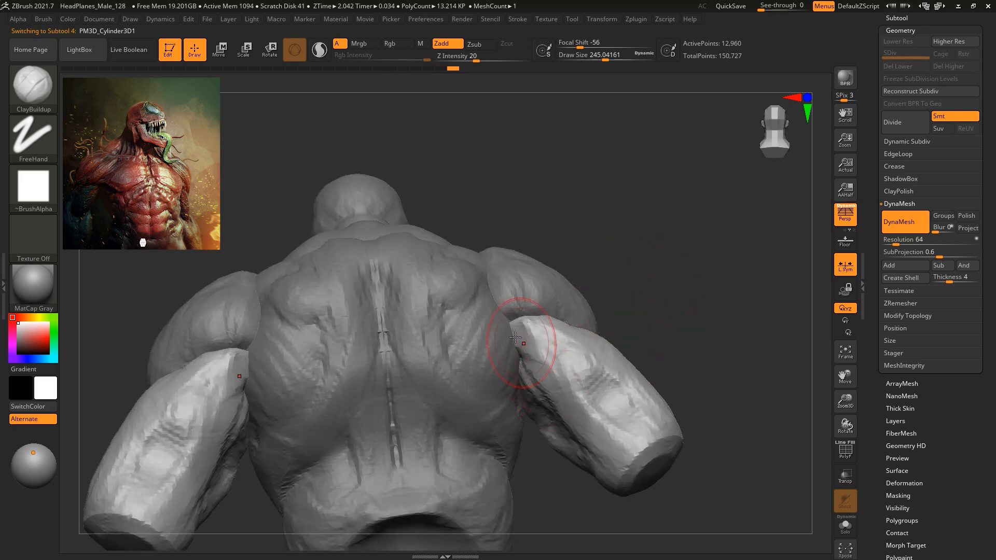
left_click_drag(669, 317, 583, 338)
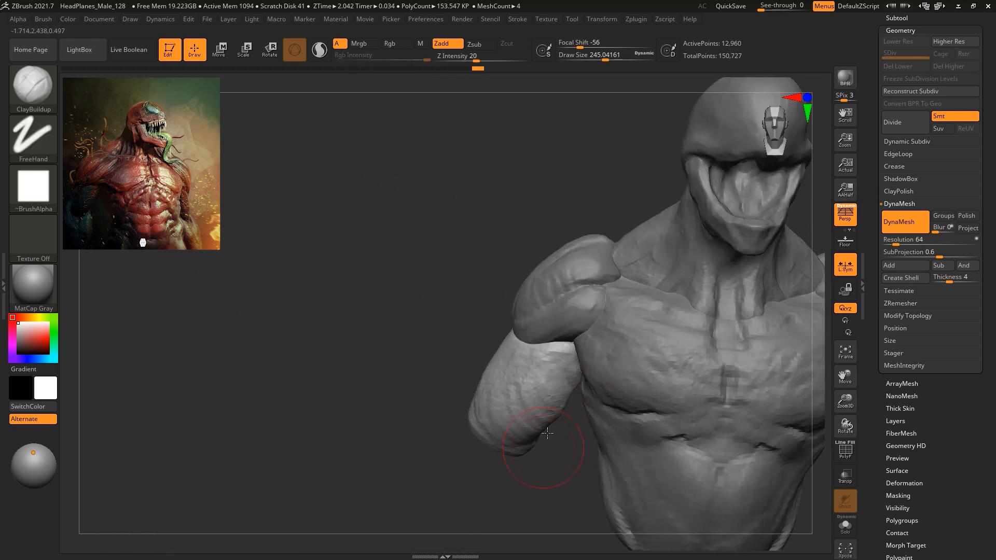
left_click_drag(547, 433, 597, 316)
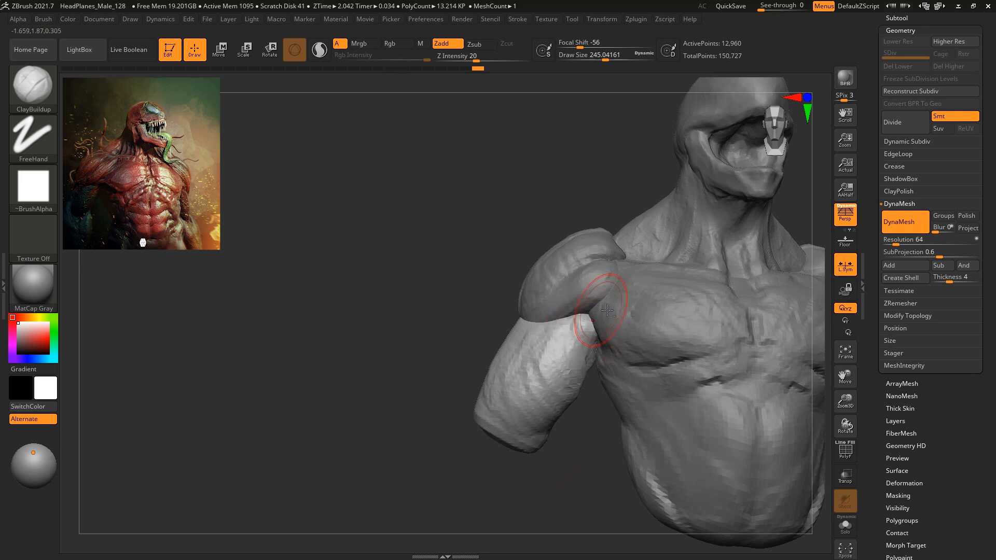
left_click_drag(606, 345, 595, 350)
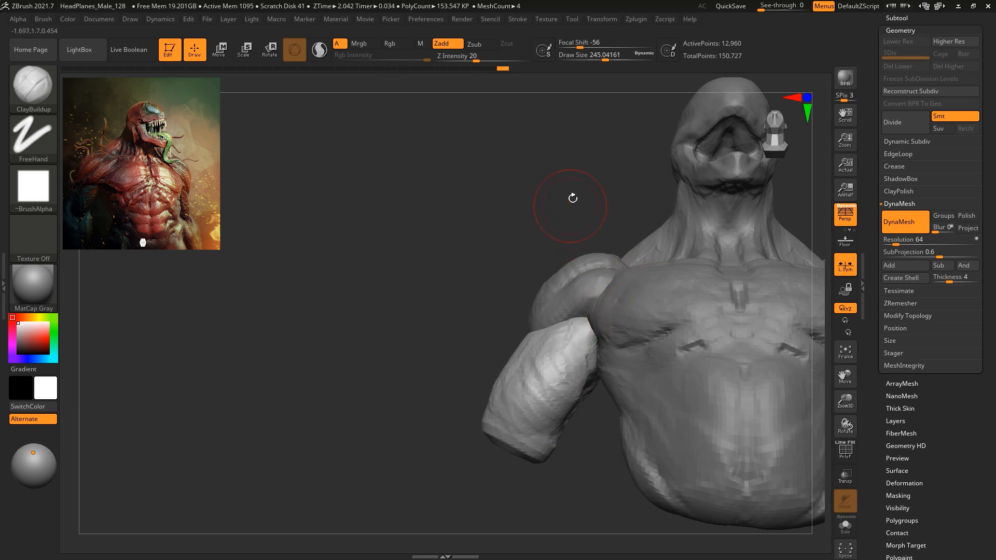
left_click_drag(572, 198, 585, 356)
Touch up the chest's outer edge at the armpit, and build up the front and side deltoids with ClayBuildup.
left_click(621, 329, "alt")
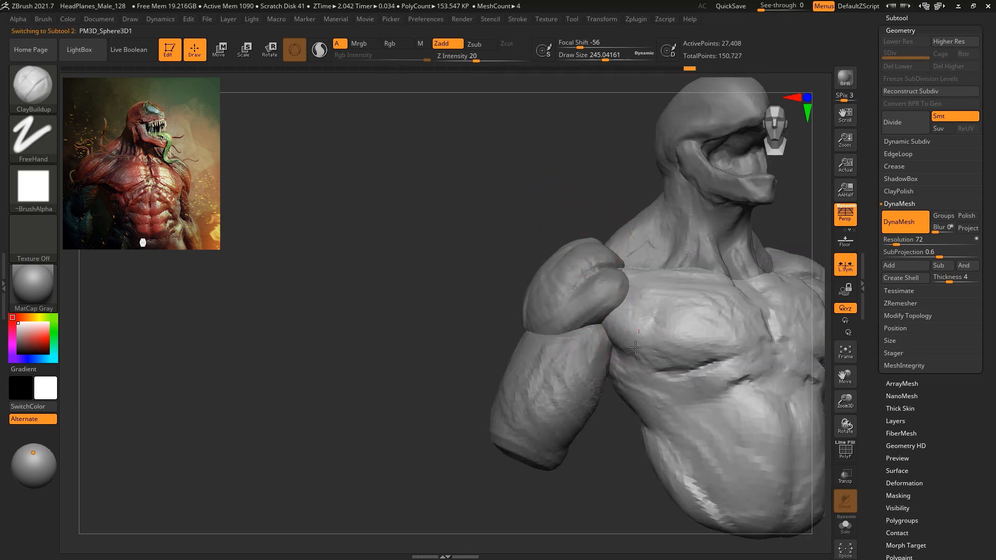
left_click_drag(514, 270, 581, 293)
left_click(575, 312, "alt")
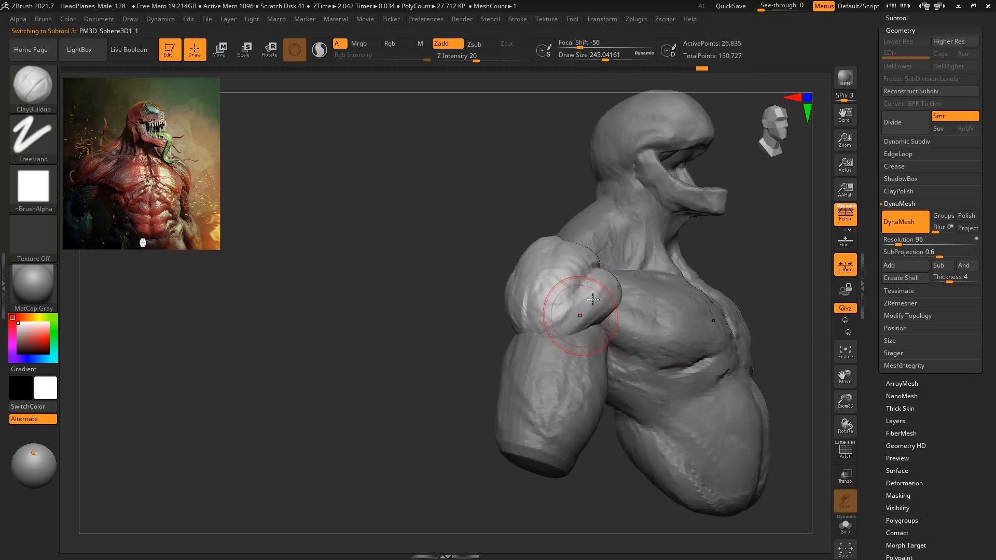
left_click_drag(714, 251, 540, 316)
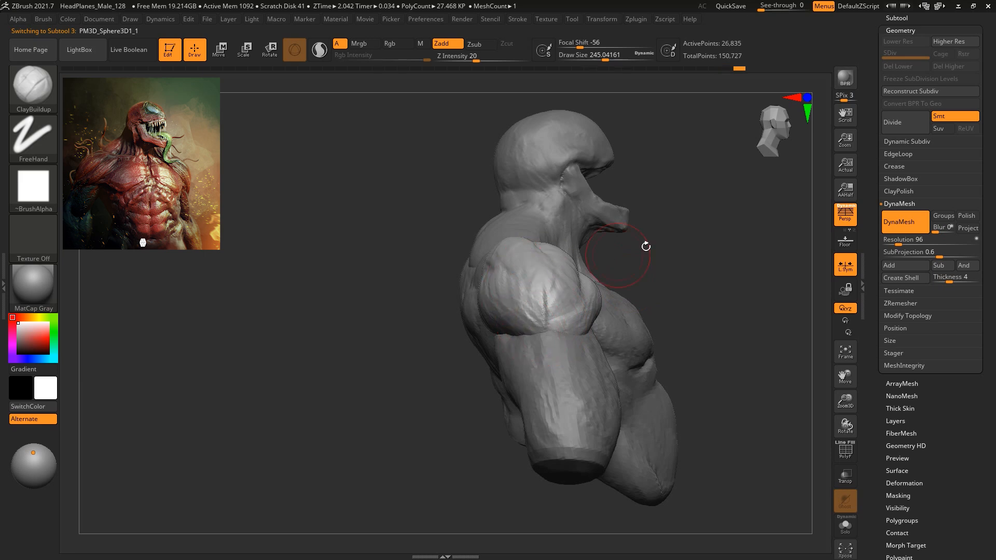
left_click_drag(613, 256, 531, 325)
left_click_drag(584, 239, 639, 219)
left_click_drag(466, 335, 463, 311)
left_click_drag(643, 280, 632, 327, "shift")
left_click_drag(594, 269, 700, 281, "alt")
Reshape the rear deltoids where they meet the upper back with a large Move brush.
key("b")
key("m")
key("v")
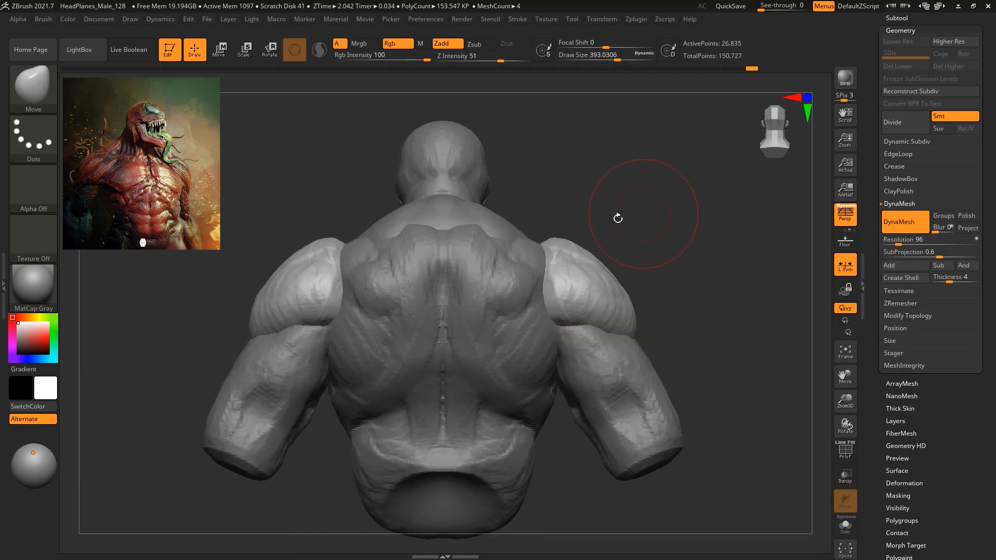
key("space")
mouse_move(519, 272)
left_mouse_down()
mouse_move(545, 267)
mouse_move(537, 288)
mouse_move(559, 270)
mouse_move(540, 263)
mouse_move(582, 278)
mouse_move(554, 291)
left_mouse_up()
left_click(534, 265, "alt")
left_click(560, 281, "alt")
mouse_move(684, 259)
left_mouse_down()
mouse_move(720, 287)
mouse_move(532, 329)
left_mouse_up()
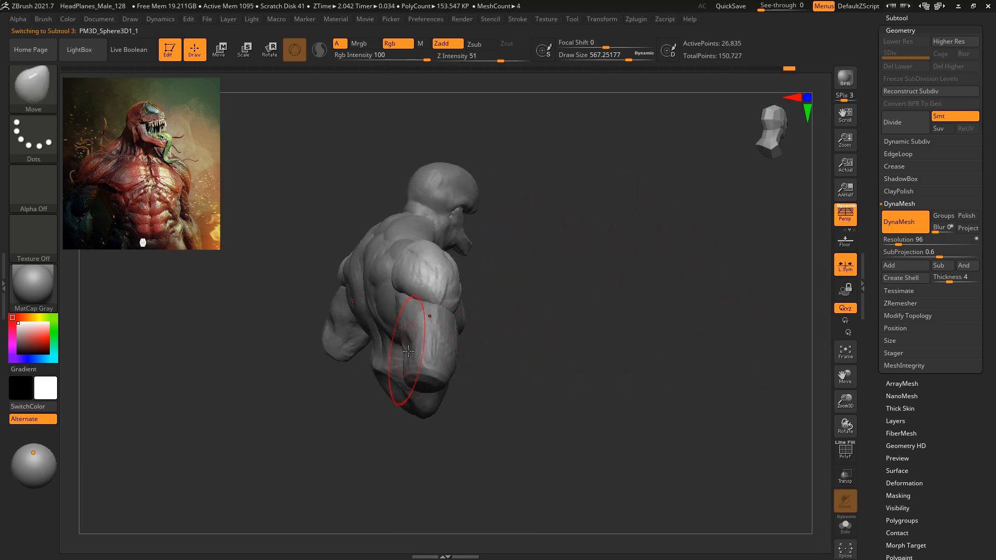
Select the upper arm subtool and reshape the arm's outline below the deltoid with the Move brush.
left_click(398, 312, "alt")
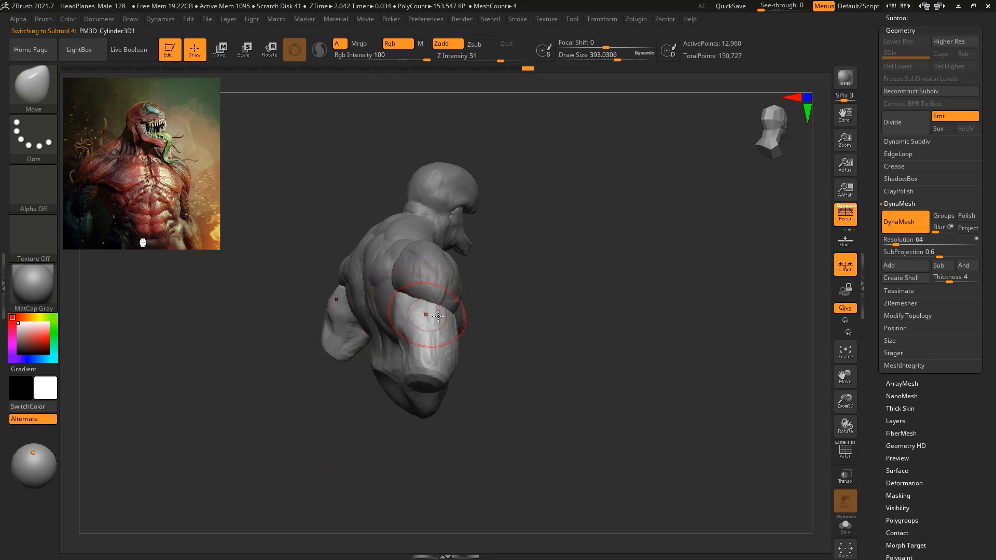
left_click_drag(498, 271, 490, 278)
mouse_move(421, 310)
left_mouse_down()
mouse_move(524, 285)
mouse_move(456, 276)
mouse_move(383, 319)
mouse_move(448, 277)
mouse_move(382, 305)
left_mouse_up()
mouse_move(526, 293)
left_mouse_down()
mouse_move(612, 359)
mouse_move(669, 304)
mouse_move(725, 293)
mouse_move(664, 270)
mouse_move(680, 265)
mouse_move(650, 297)
left_mouse_up()
key("space")
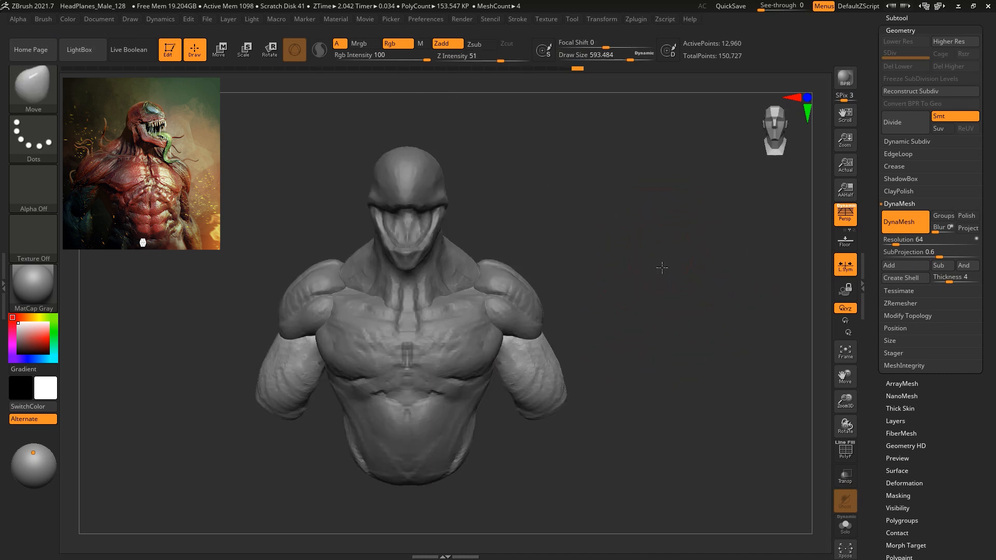
Select the head and neck subtool and reshape the trapezius and back of the neck with a large Move brush.
left_click_drag(661, 257, 624, 260, "alt")
left_click(518, 238, "alt")
left_click_drag(513, 234, 537, 218)
left_click_drag(620, 191, 528, 210)
key("space")
left_click_drag(531, 226, 526, 226)
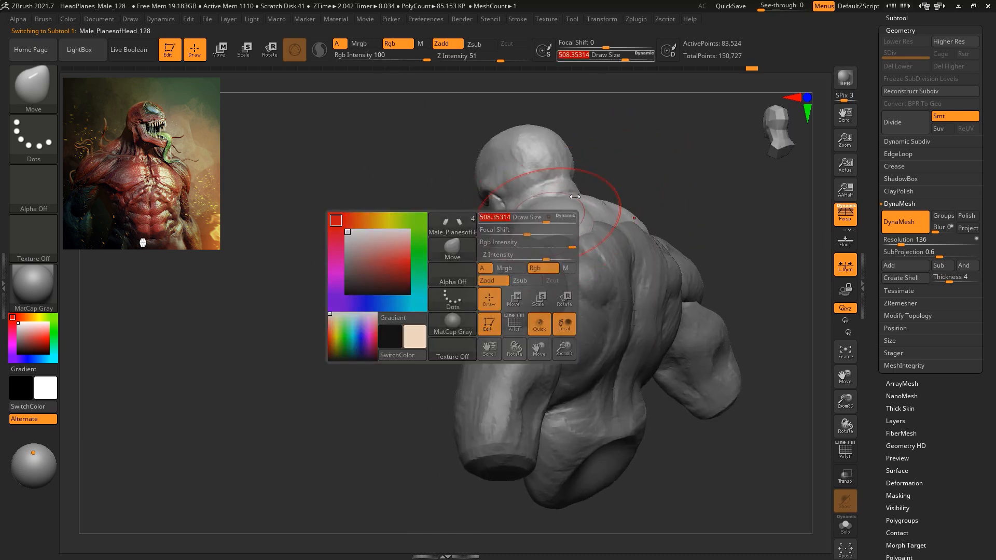
left_click_drag(642, 198, 687, 194)
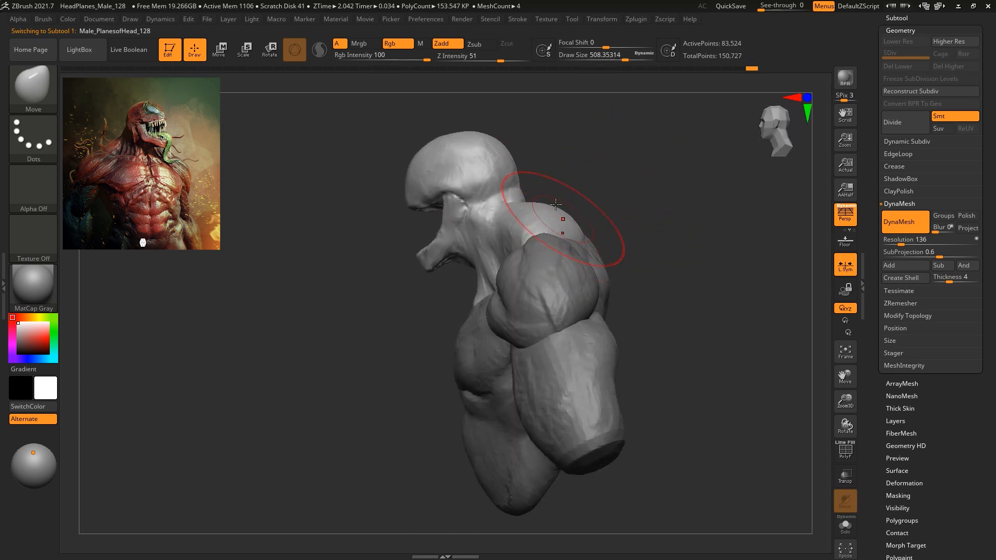
mouse_move(522, 206)
left_mouse_down()
mouse_move(568, 232)
mouse_move(570, 210)
mouse_move(559, 224)
left_mouse_up()
key("space")
left_click_drag(561, 234, 557, 234)
Build up the hollow between the neck and collarbone with ClayBuildup, using Focal Shift -18 and a draw size of about 187.
key("b")
left_click(301, 163)
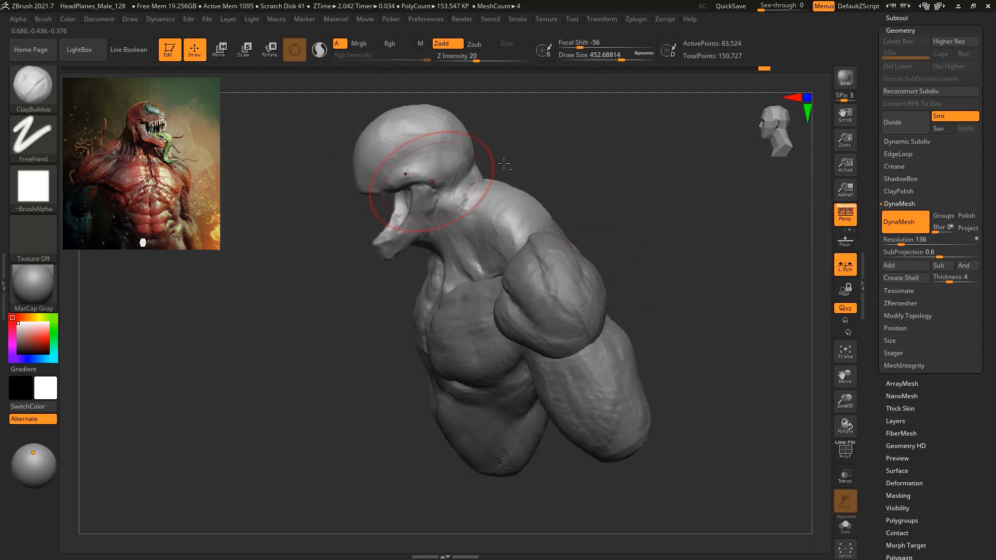
left_click_drag(552, 195, 539, 227, "alt")
key("space")
left_click_drag(611, 160, 601, 160)
left_click_drag(581, 139, 624, 143)
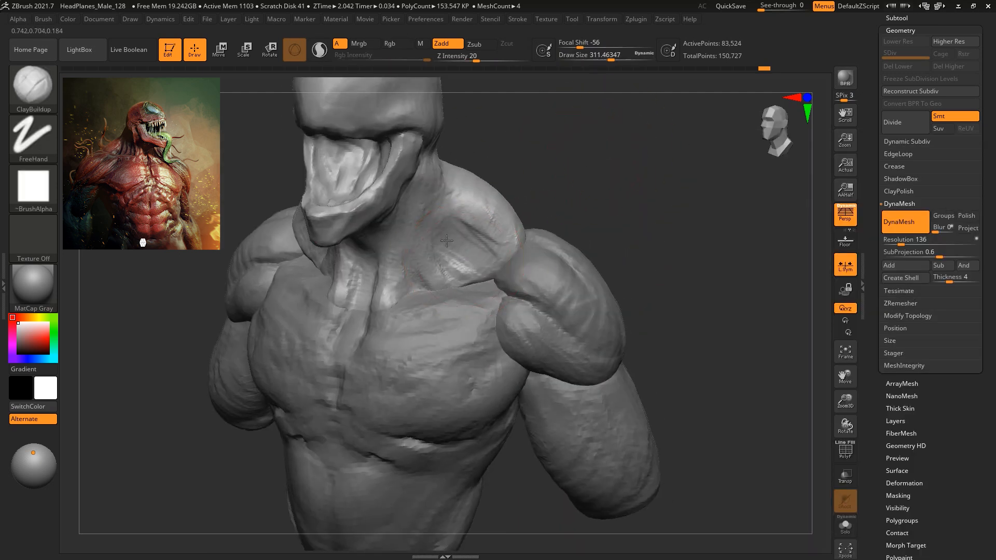
key("space")
mouse_move(427, 247)
left_mouse_down()
mouse_move(445, 247)
mouse_move(446, 260)
left_mouse_up()
Fill out the trapezius slope above the collarbone with ClayBuildup at a draw size of about 262.
key("space")
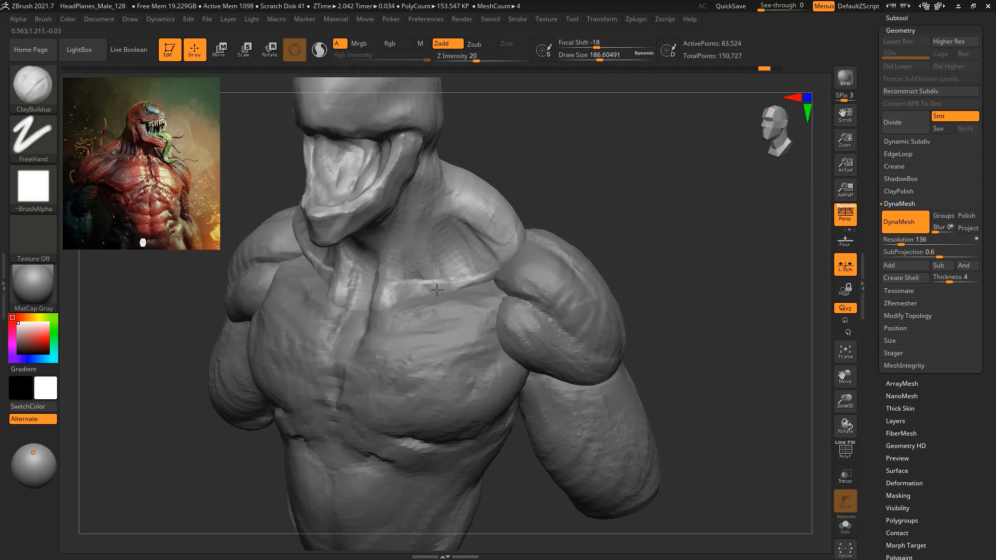
left_click_drag(503, 293, 511, 293)
mouse_move(613, 263)
left_mouse_down()
mouse_move(656, 272)
mouse_move(651, 325)
mouse_move(617, 259)
left_mouse_up()
left_click_drag(617, 260, 534, 256)
left_click_drag(534, 256, 555, 296, "alt")
key("space")
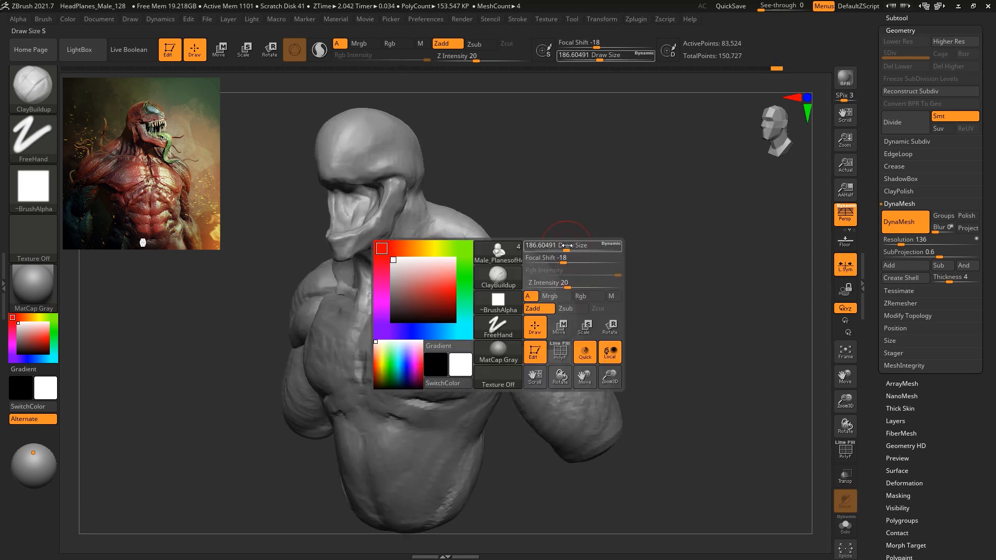
left_click_drag(568, 246, 575, 246)
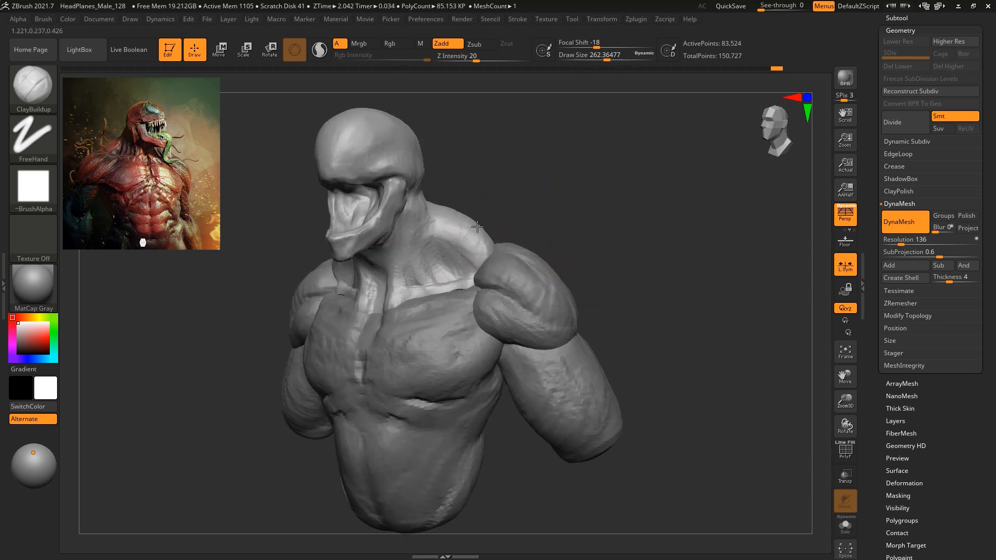
left_click_drag(523, 186, 577, 294, "alt")
Adjust the skull's shape in three-quarter and side view with the Move brush at a draw size of about 331.
key("b")
key("m")
key("v")
left_click_drag(548, 193, 560, 233, "alt")
key("bracketright")
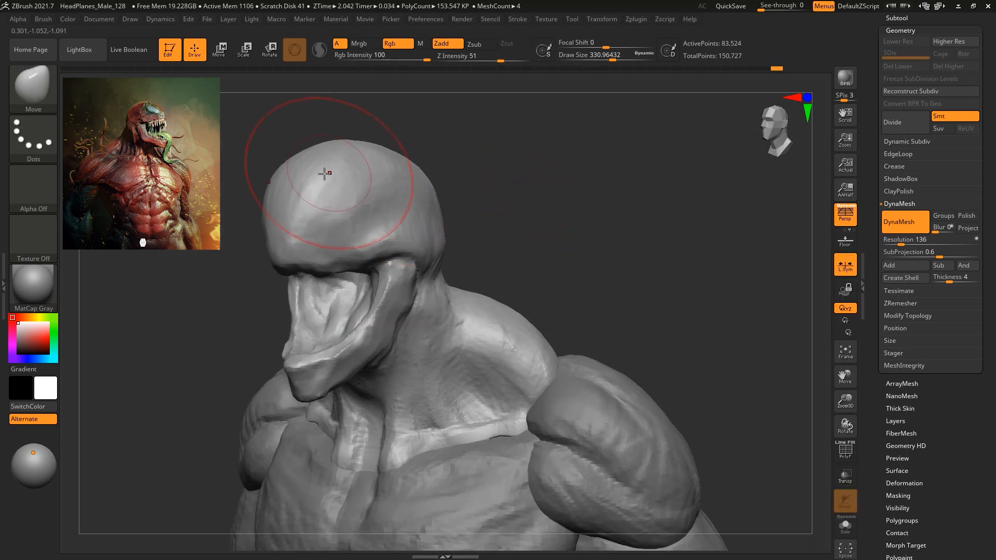
left_click_drag(544, 193, 462, 182)
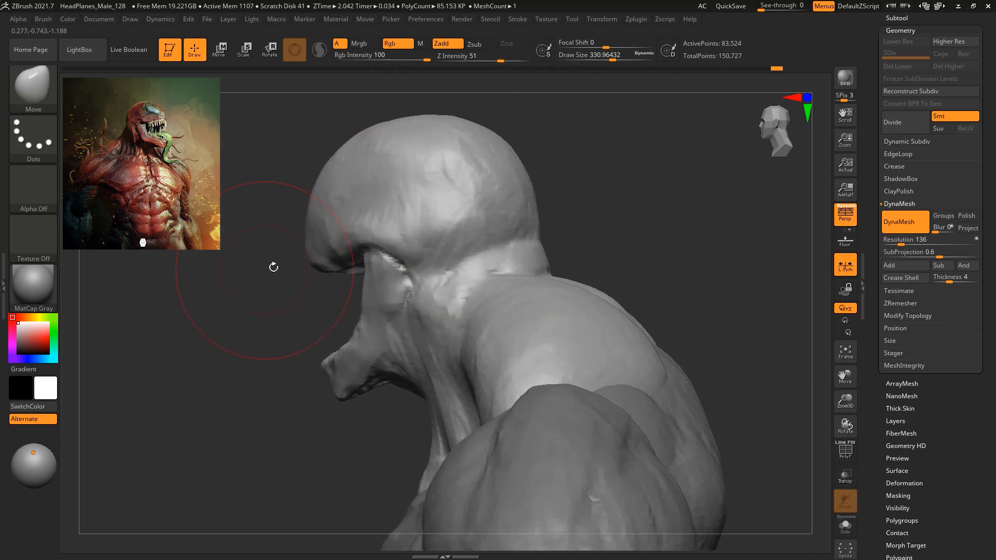
mouse_move(274, 267)
left_mouse_down()
mouse_move(482, 186)
mouse_move(567, 205)
mouse_move(532, 210)
mouse_move(595, 240)
mouse_move(566, 203)
left_mouse_up()
key("space")
mouse_move(567, 203)
left_mouse_down()
mouse_move(633, 233)
mouse_move(568, 234)
left_mouse_up()
Select the torso subtool and build up the rib arch below the chest with ClayBuildup at a draw size of about 172.
left_click(474, 320, "alt")
left_click_drag(609, 260, 630, 241, "alt")
left_click_drag(432, 296, 488, 318)
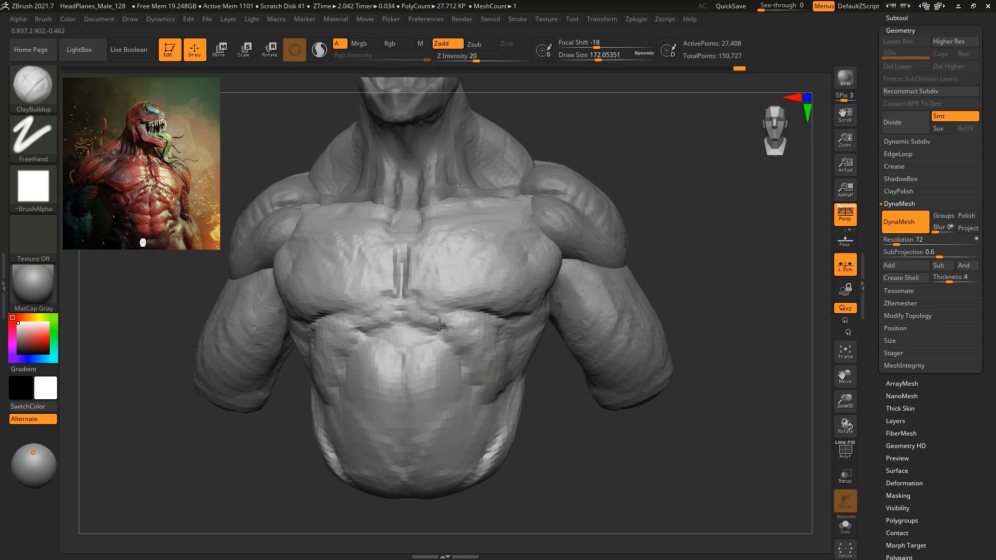
left_click_drag(689, 311, 608, 324)
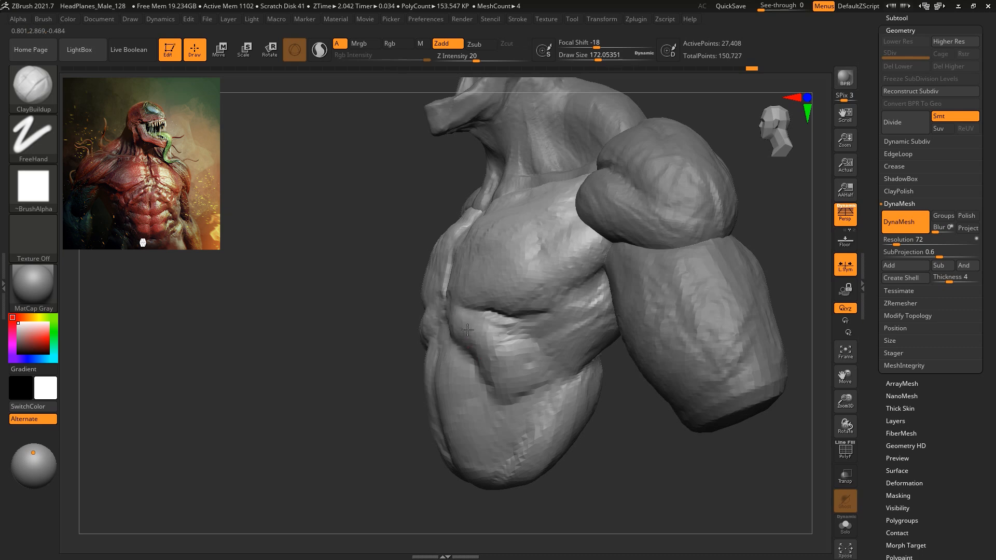
left_click_drag(467, 330, 497, 353)
left_click_drag(531, 394, 533, 415)
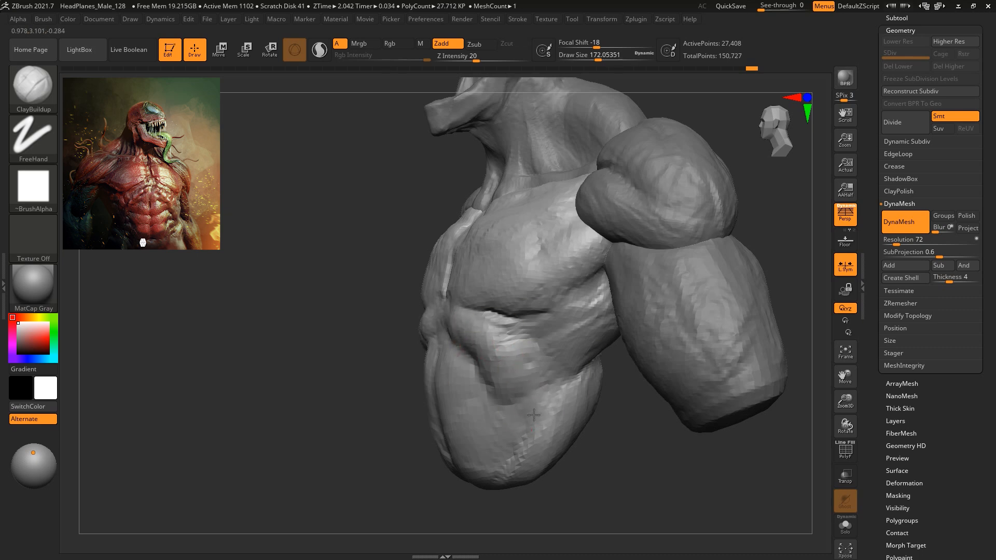
Block in the abdominal muscles beside the midline and touch up the lower chest edge with ClayBuildup.
left_click_drag(578, 497, 474, 409)
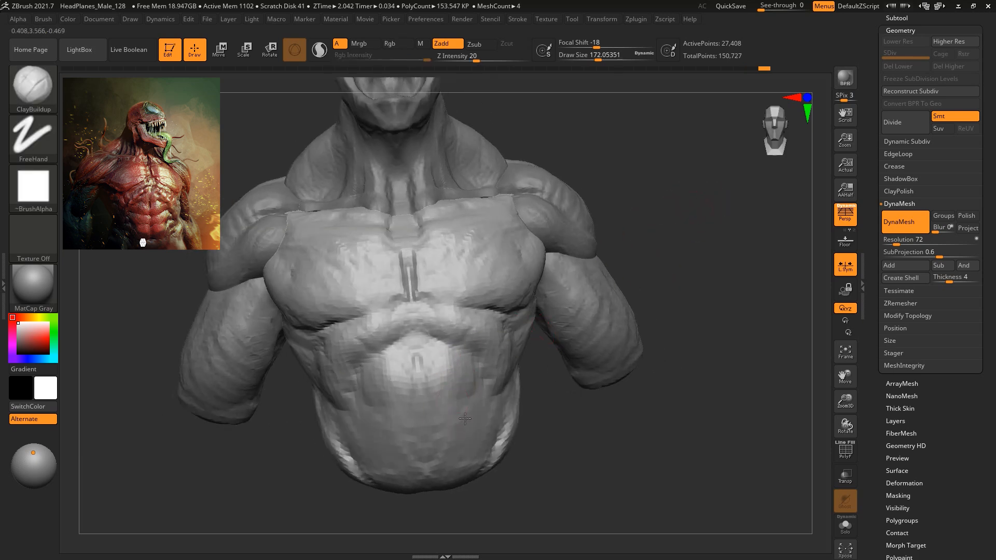
left_click_drag(464, 419, 449, 449)
left_click_drag(560, 400, 503, 441)
mouse_move(547, 336)
left_mouse_down()
mouse_move(523, 328)
mouse_move(520, 354)
mouse_move(598, 378)
mouse_move(578, 434)
mouse_move(491, 282)
left_mouse_up()
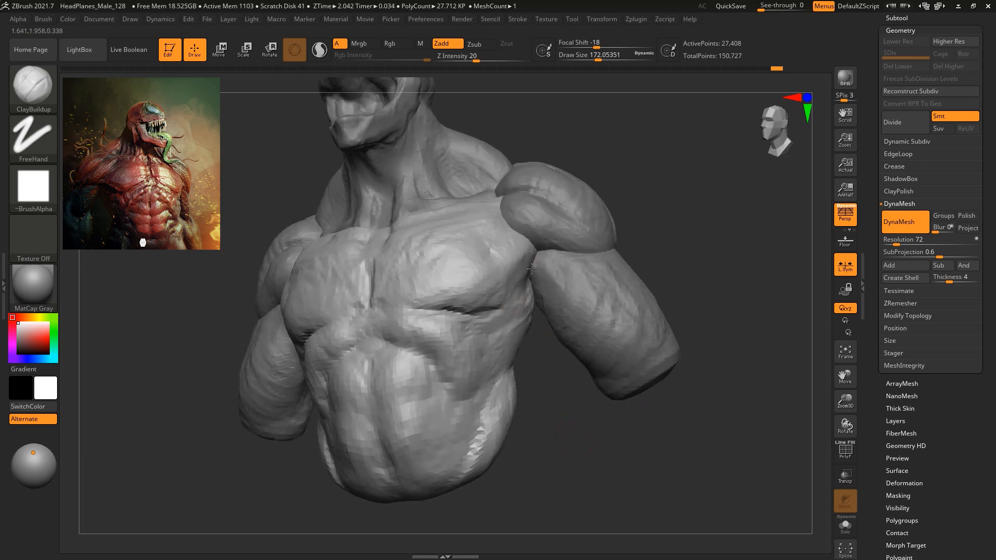
left_click_drag(478, 279, 465, 306)
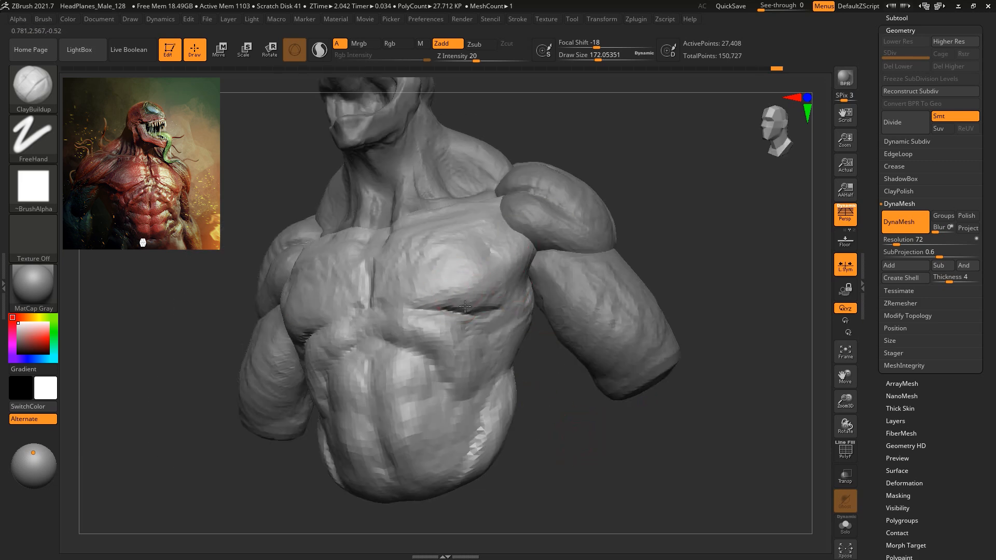
left_click_drag(657, 180, 649, 198)
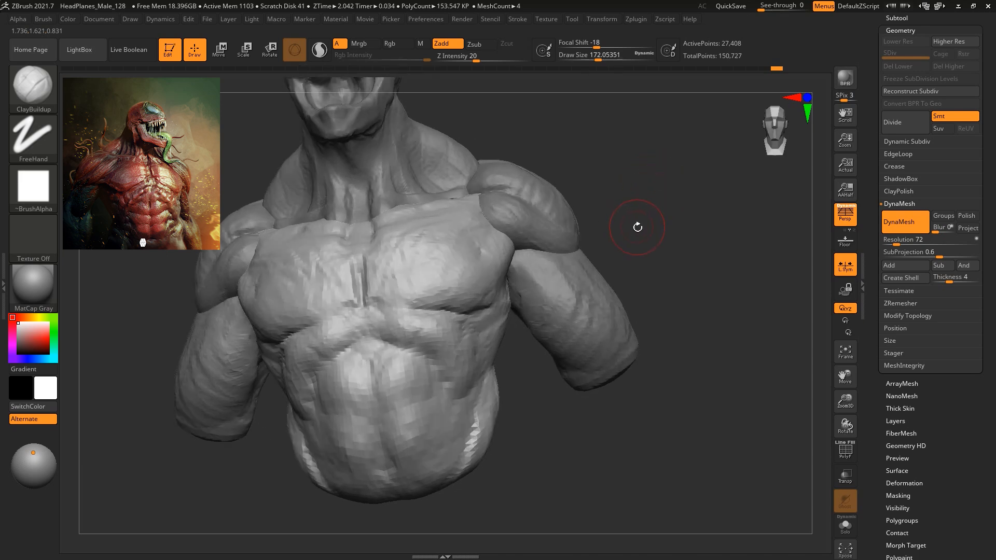
Carve the sternum line and the creases under the pectorals with DamStandard.
key("b")
key("d")
key("s")
left_click_drag(377, 300, 367, 260)
mouse_move(394, 303)
left_mouse_down()
mouse_move(381, 307)
mouse_move(450, 310)
left_mouse_up()
left_click_drag(586, 238, 630, 237)
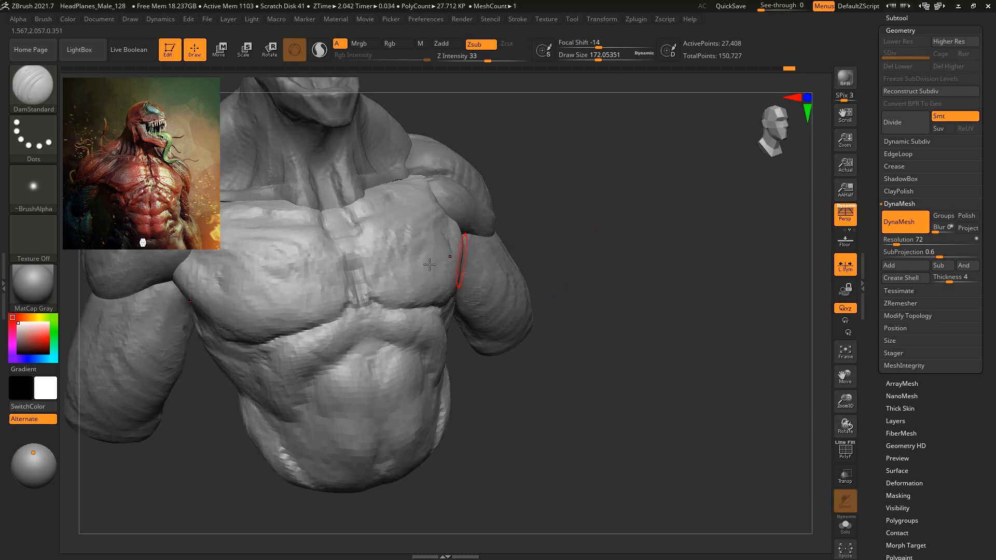
left_click_drag(575, 196, 568, 203)
left_click_drag(415, 308, 400, 311)
mouse_move(366, 264)
left_mouse_down()
mouse_move(366, 250)
mouse_move(386, 256)
mouse_move(388, 210)
left_mouse_up()
Build up the upper and inner pectorals near the collarbone and sternum with ClayBuildup.
key("b")
key("c")
key("b")
mouse_move(383, 202)
left_mouse_down()
mouse_move(363, 223)
mouse_move(395, 258)
mouse_move(428, 214)
mouse_move(400, 187)
mouse_move(377, 200)
mouse_move(384, 186)
left_mouse_up()
key("space")
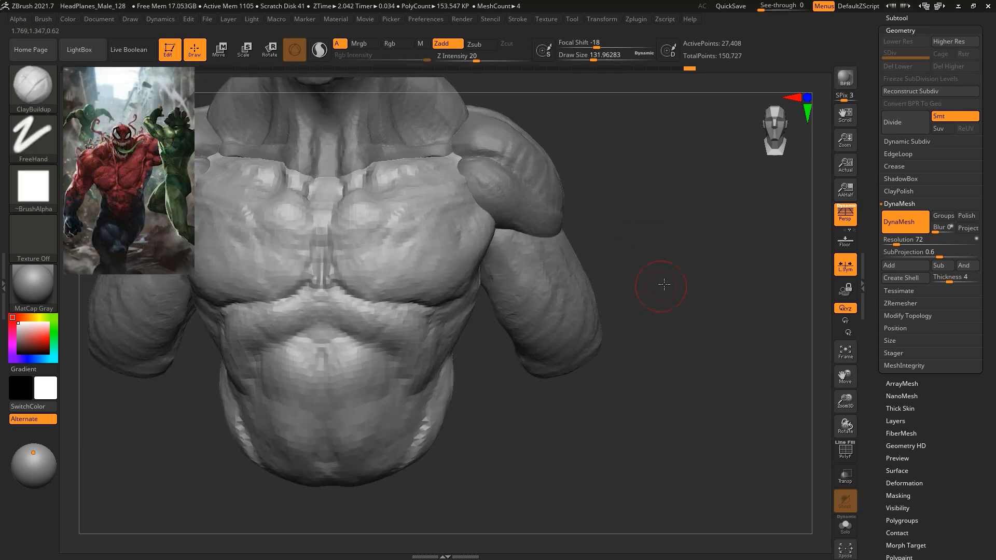
mouse_move(664, 284)
left_mouse_down("alt")
mouse_move(593, 214)
mouse_move(620, 203)
left_mouse_up("alt")
key("space")
left_click_drag(630, 204, 647, 231, "alt")
left_click_drag(369, 218, 382, 250)
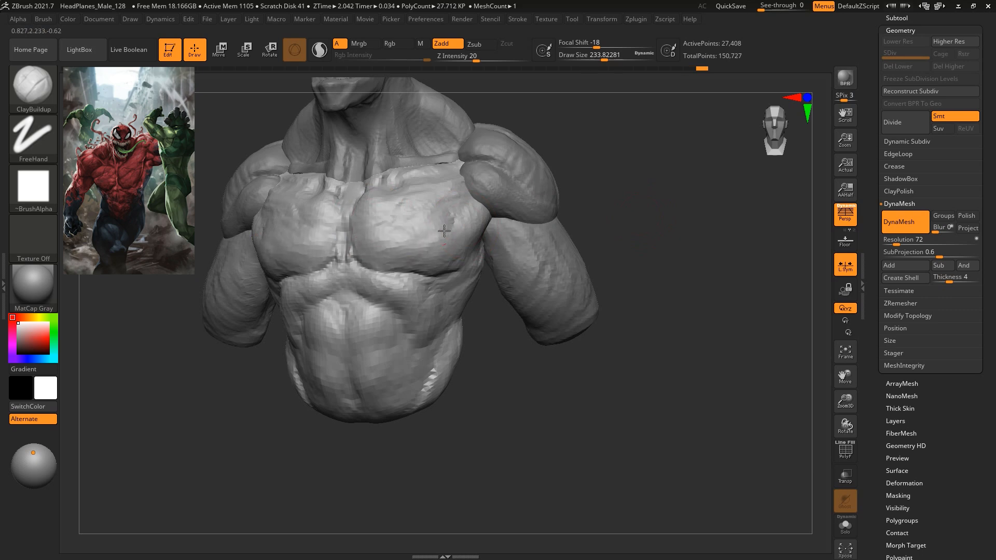
Carve the crease where the outer chest meets the armpit with DamStandard at a draw size of about 293.
mouse_move(612, 203)
left_mouse_down()
mouse_move(591, 189)
mouse_move(617, 183)
mouse_move(500, 249)
mouse_move(510, 218)
left_mouse_up()
key("b")
key("d")
key("s")
key("space")
left_click_drag(612, 181, 566, 171)
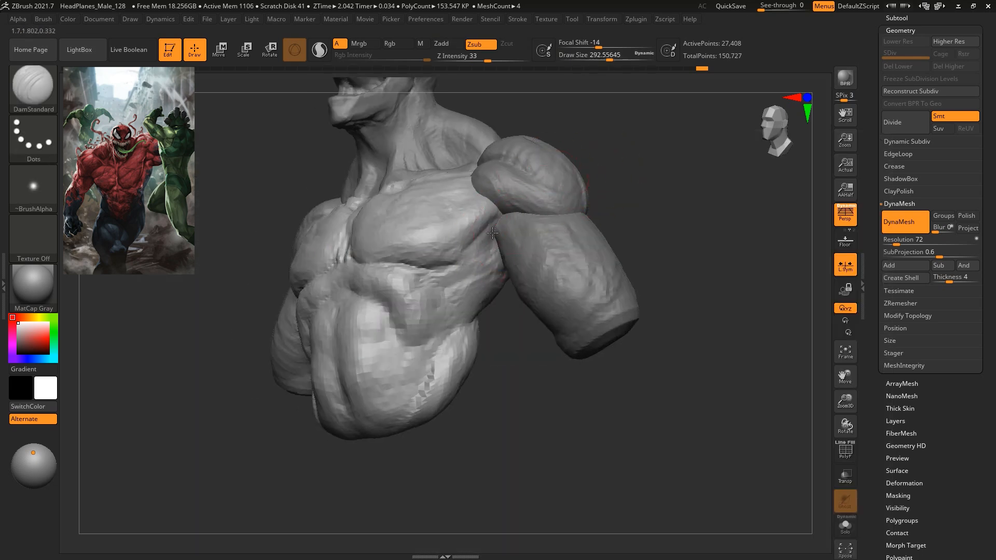
left_click_drag(648, 228, 409, 252)
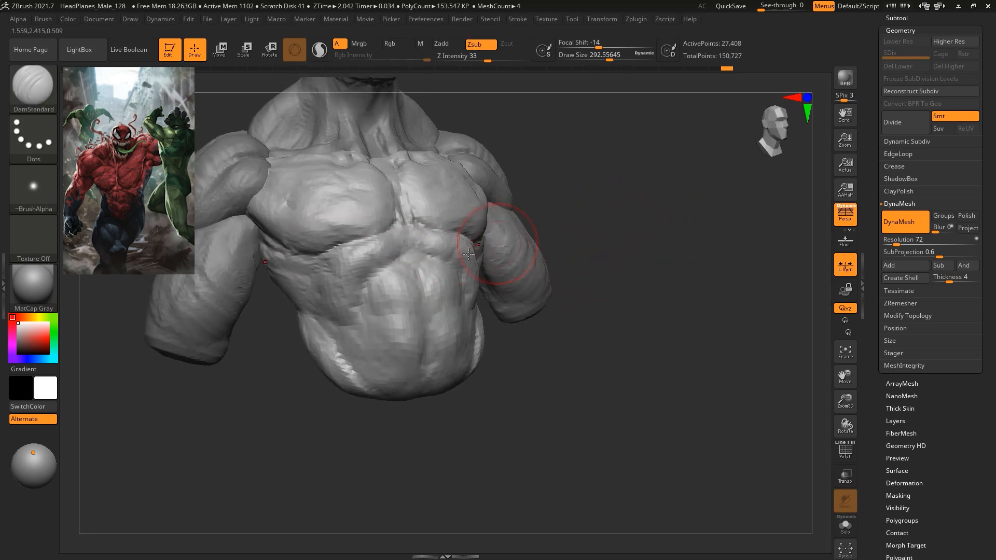
Adjust the torso's side outline below the chest with the Move brush.
key("b")
key("m")
key("v")
left_click_drag(587, 213, 509, 217)
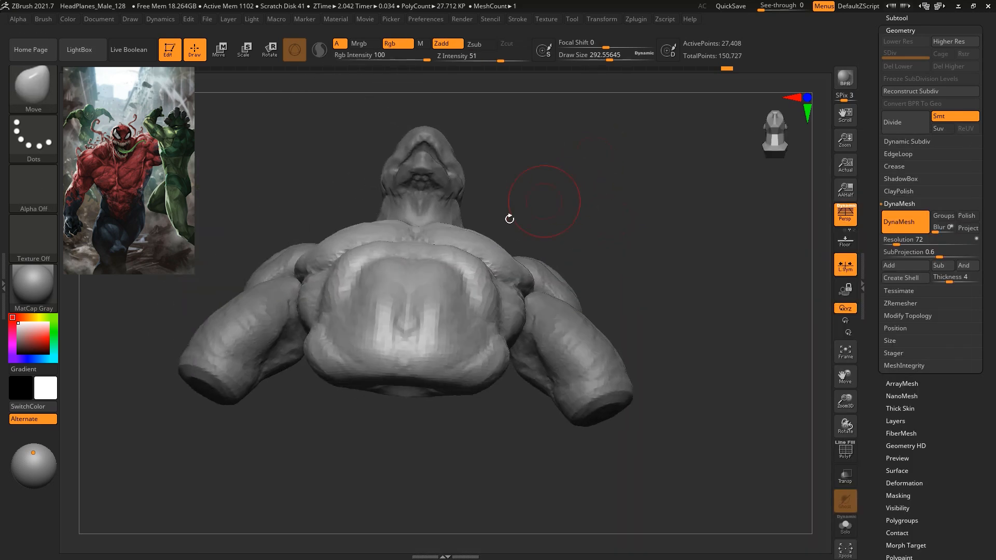
mouse_move(605, 207)
left_mouse_down("shift")
mouse_move(677, 200)
mouse_move(663, 254)
mouse_move(602, 189)
left_mouse_up("shift")
mouse_move(583, 248)
left_mouse_down()
mouse_move(606, 249)
mouse_move(607, 275)
mouse_move(617, 234)
mouse_move(720, 312)
left_mouse_up()
Select the head subtool and build up the side neck muscle with ClayBuildup, using Focal Shift -2 and a draw size of about 101.
key("b")
key("c")
key("b")
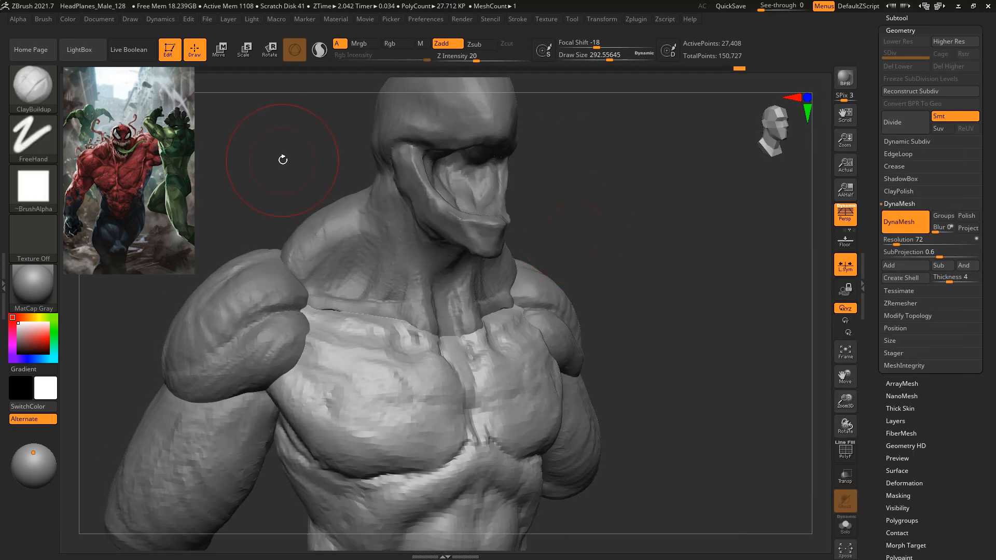
key("o")
left_click(444, 254)
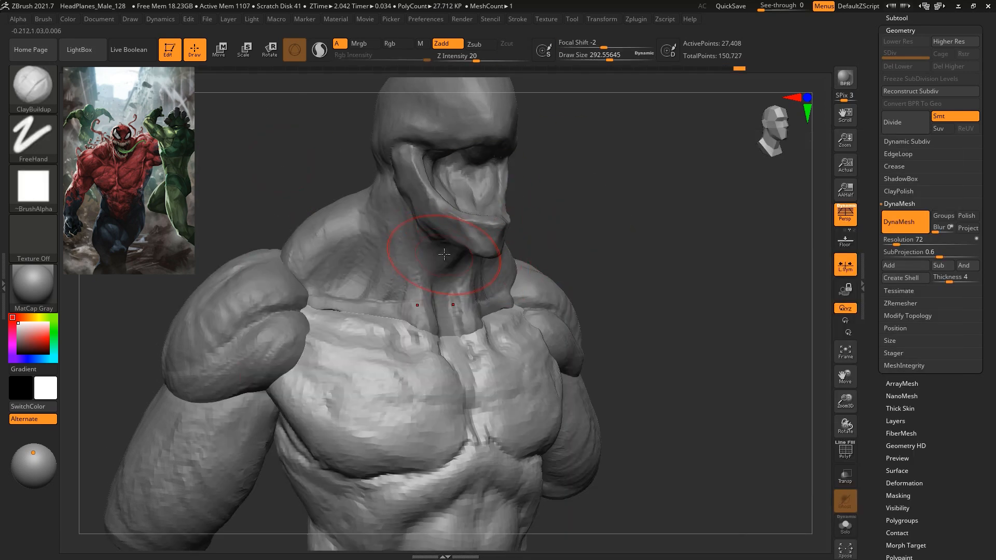
left_click(435, 252, "alt")
key("space")
left_click_drag(437, 244, 406, 244)
mouse_move(618, 145)
left_mouse_down("alt")
mouse_move(625, 180)
mouse_move(633, 170)
left_mouse_up("alt")
key("space")
left_click_drag(633, 169, 600, 168)
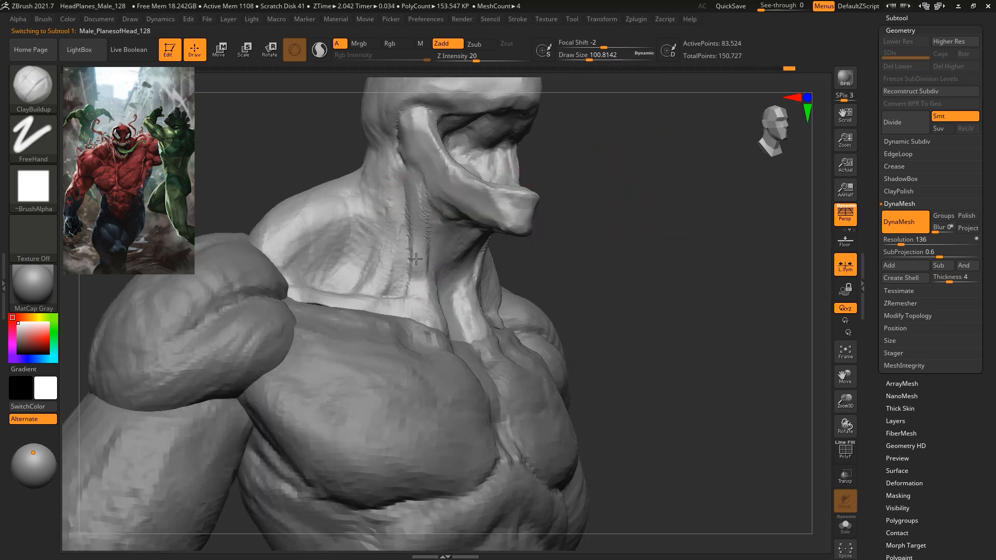
mouse_move(401, 158)
left_mouse_down()
mouse_move(418, 272)
mouse_move(410, 192)
mouse_move(409, 270)
mouse_move(391, 140)
mouse_move(403, 298)
left_mouse_up()
Sculpt long muscle strands running from the jaw to the collarbone on the front of the neck with ClayBuildup.
left_click_drag(701, 255, 615, 196)
mouse_move(524, 203)
left_mouse_down("alt")
mouse_move(542, 187)
mouse_move(493, 306)
left_mouse_up("alt")
left_click_drag(627, 188, 552, 233)
left_click_drag(484, 302, 561, 178)
left_click_drag(504, 302, 603, 196)
left_click_drag(539, 271, 569, 218)
mouse_move(561, 301)
left_mouse_down()
mouse_move(577, 173)
mouse_move(641, 216)
left_mouse_up()
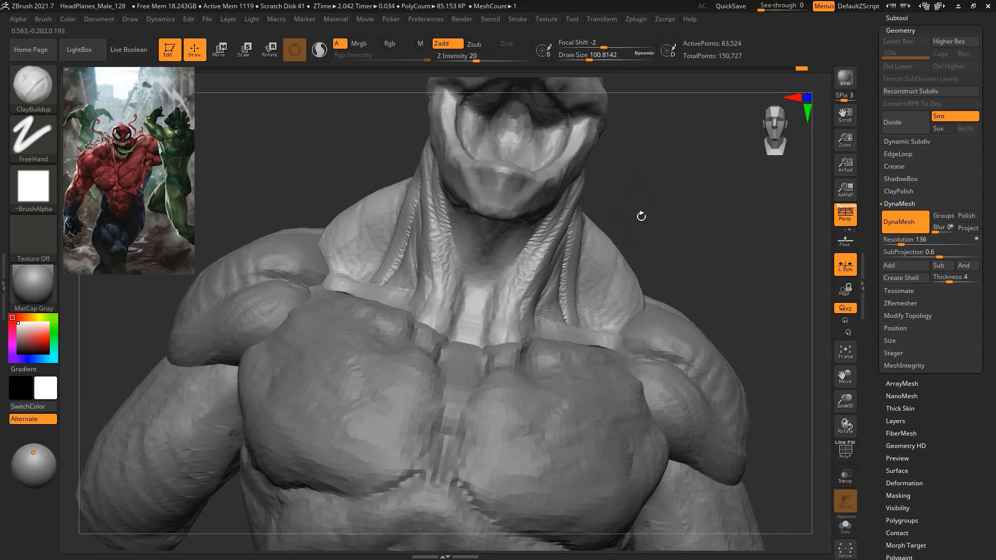
Build up the throat muscles at the front centre of the neck with ClayBuildup.
left_click_drag(501, 255, 513, 300)
left_click_drag(615, 233, 663, 223)
left_click_drag(491, 258, 488, 327)
mouse_move(619, 181)
left_mouse_down()
mouse_move(636, 182)
mouse_move(667, 214)
mouse_move(654, 228)
left_mouse_up()
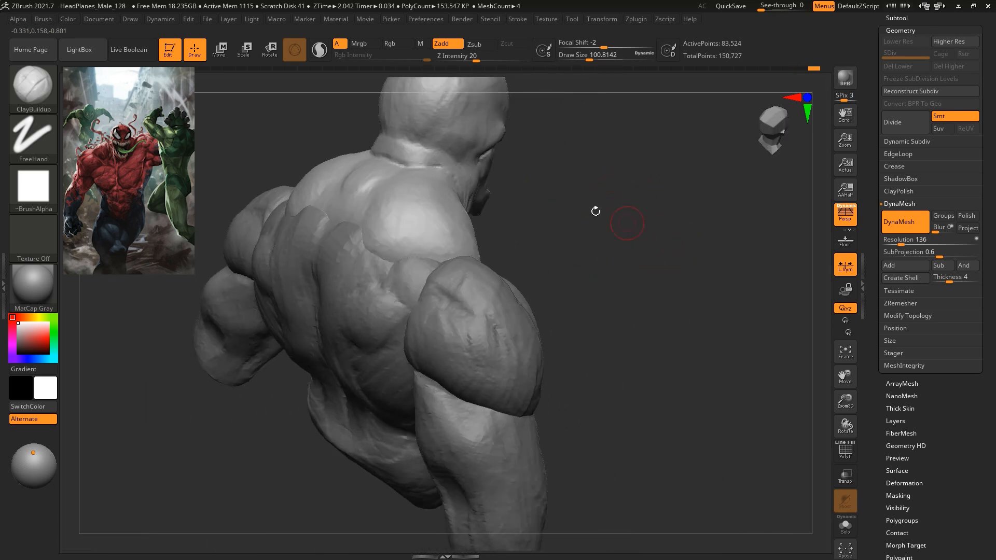
key("s")
left_click_drag(426, 171, 457, 171)
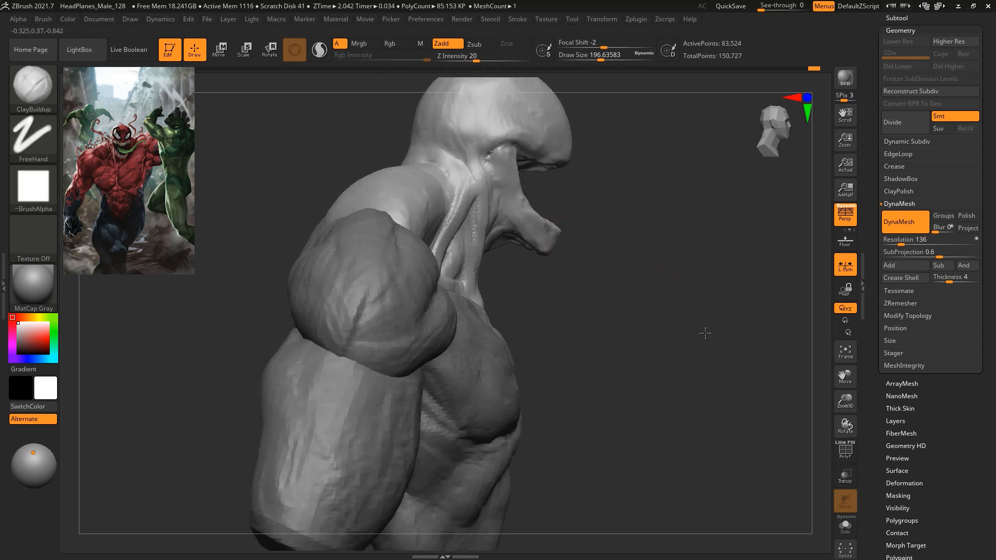
left_click_drag(732, 345, 664, 312)
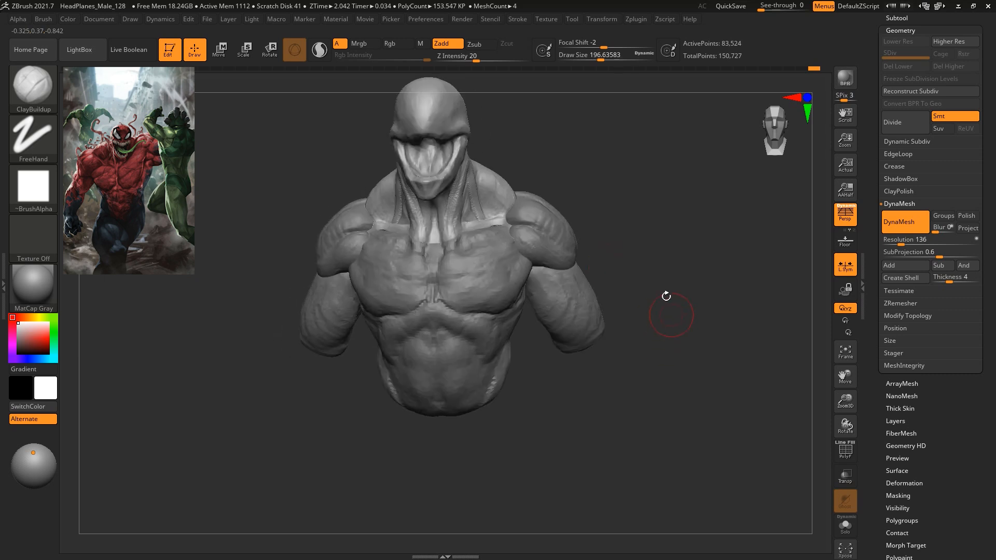
Select the upper arm subtool and build up its lower inner end with ClayBuildup at a draw size of about 286.
left_click_drag(664, 311, 594, 265)
key("space")
left_click(558, 286, "alt")
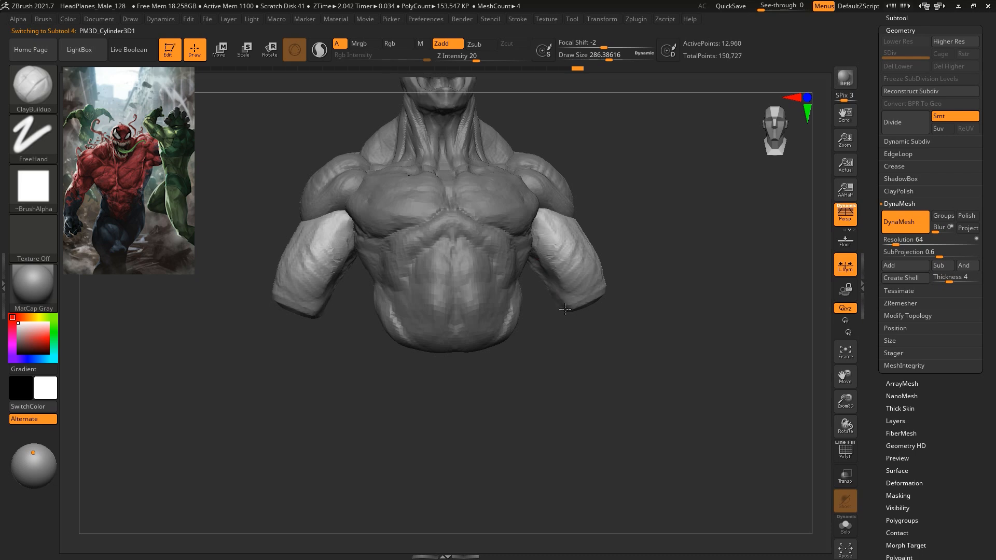
left_click_drag(565, 315, 563, 306)
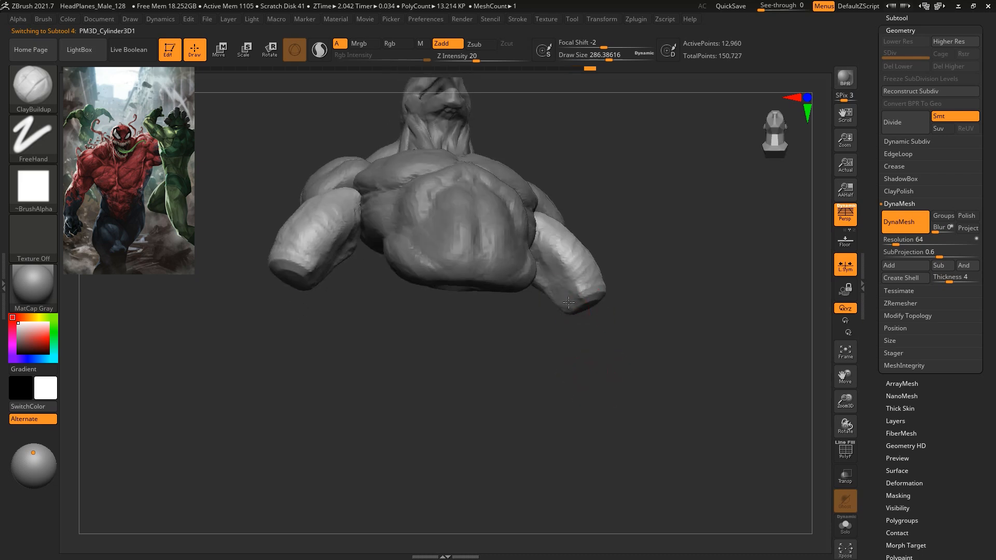
mouse_move(636, 293)
left_mouse_down()
mouse_move(625, 303)
mouse_move(629, 278)
mouse_move(589, 192)
left_mouse_up()
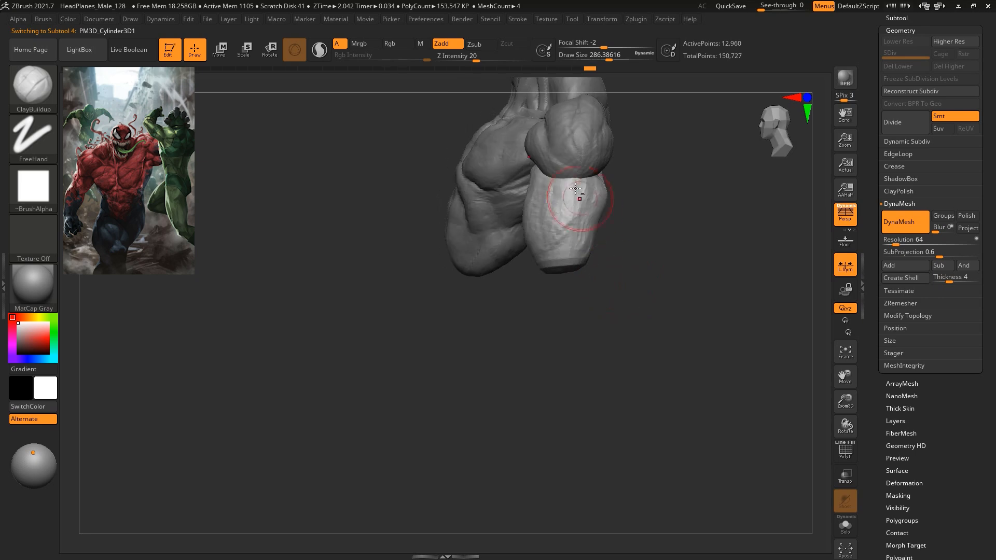
Reshape the upper arm's inner edge and its top near the armpit with the Move brush at a draw size of about 393.
mouse_move(646, 233)
left_mouse_down()
mouse_move(667, 211)
mouse_move(664, 254)
left_mouse_up()
key("b")
key("m")
key("v")
key("s")
left_click_drag(667, 186, 677, 185)
left_click_drag(677, 190, 694, 200)
left_click_drag(695, 199, 694, 238, "alt")
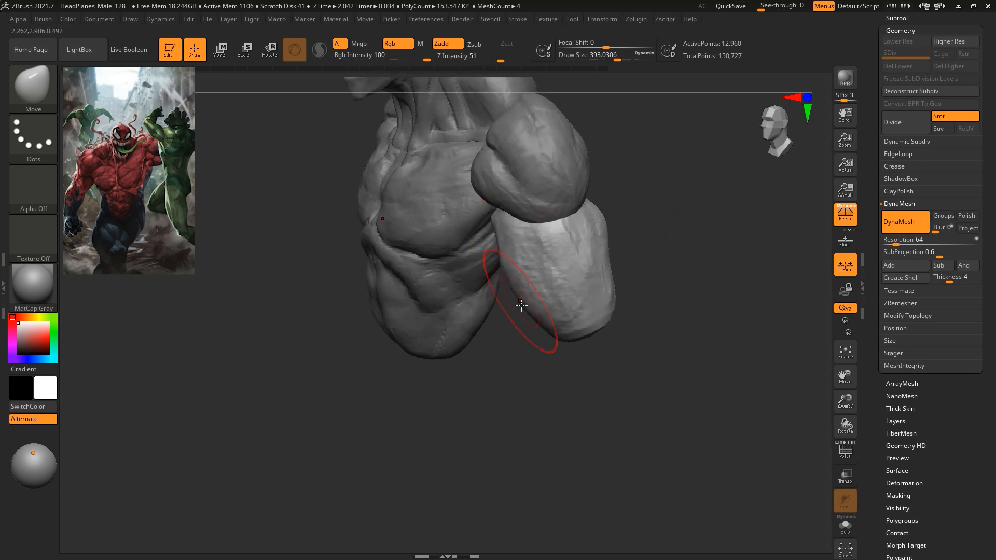
left_click_drag(538, 324, 542, 318)
left_click_drag(606, 225, 599, 227)
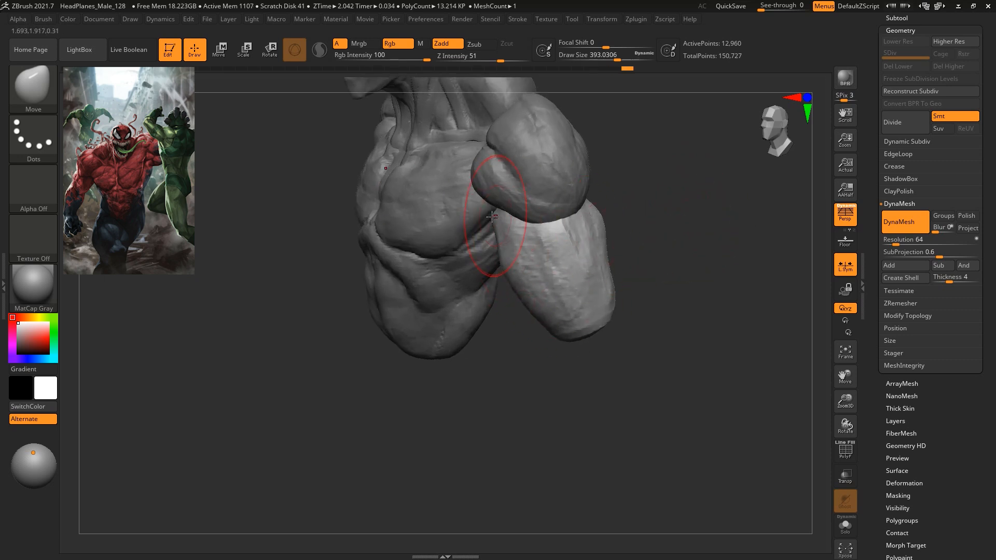
mouse_move(660, 261)
left_mouse_down("shift")
mouse_move(635, 217)
mouse_move(564, 209)
left_mouse_up("shift")
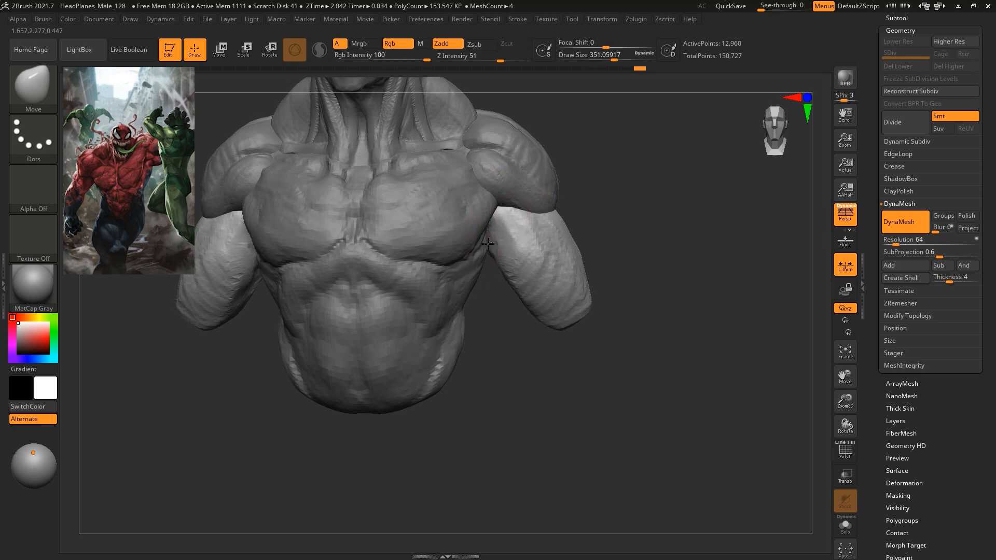
Reshape the upper arm's inner edge near the armpit and its lower end with the Move brush at a draw size of about 351.
left_click_drag(509, 237, 520, 224)
left_click_drag(635, 220, 663, 236, "shift")
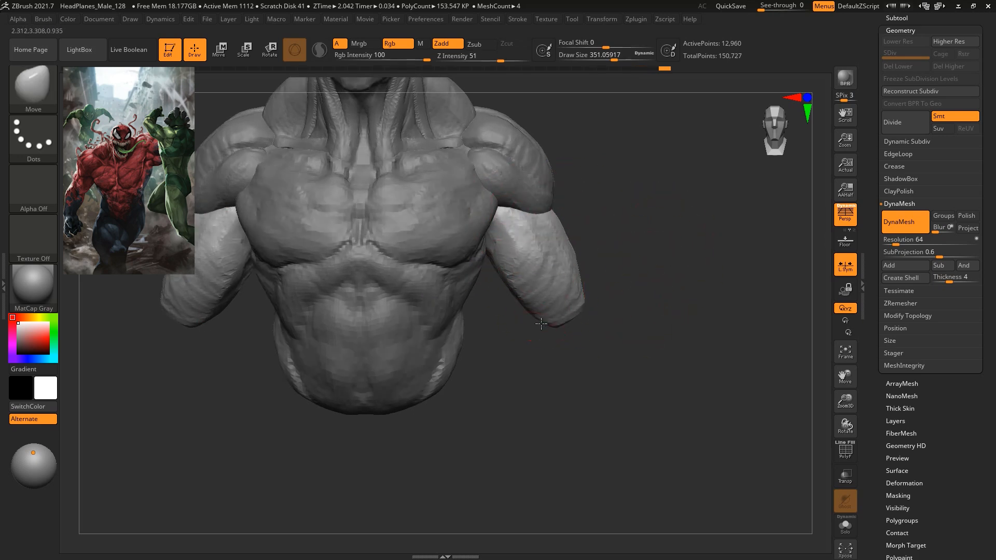
left_click_drag(581, 312, 577, 308)
mouse_move(668, 321)
left_mouse_down("alt")
mouse_move(652, 267)
mouse_move(724, 305)
mouse_move(687, 286)
mouse_move(702, 329)
mouse_move(640, 212)
mouse_move(618, 202)
left_mouse_up("alt")
key("f")
key("space")
Select and isolate the torso subtool, and build up its side and back muscles with ClayBuildup at a draw size of about 274.
left_click_drag(635, 235, 668, 206, "alt")
left_click(522, 271, "alt")
left_click_drag(647, 280, 328, 371)
key("b")
left_click(359, 157)
mouse_move(738, 213)
left_mouse_down()
mouse_move(762, 218)
mouse_move(752, 240)
left_mouse_up()
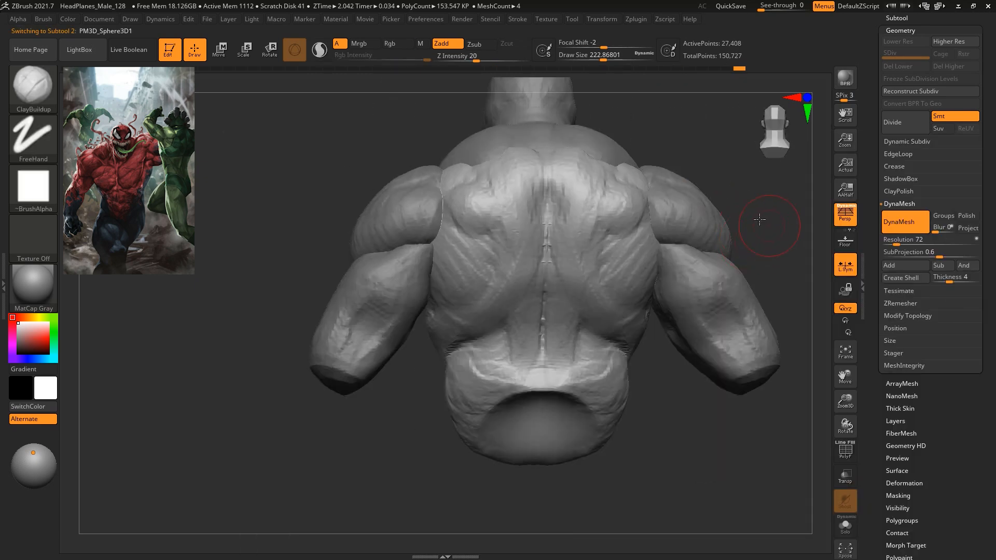
left_click(845, 525)
mouse_move(756, 356)
left_mouse_down()
mouse_move(694, 285)
mouse_move(461, 287)
left_mouse_up()
key("space")
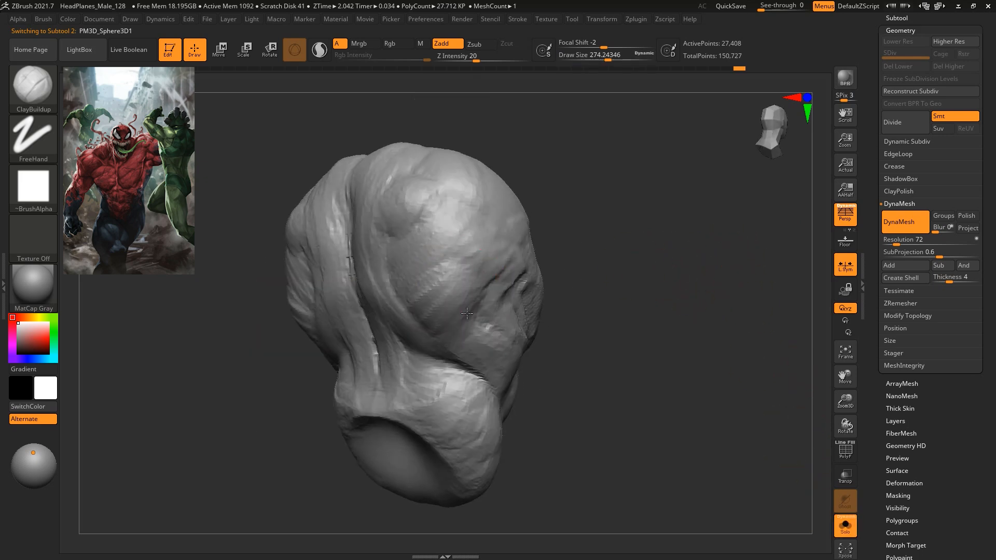
mouse_move(458, 281)
left_mouse_down()
mouse_move(441, 242)
mouse_move(392, 213)
left_mouse_up()
left_click_drag(549, 340, 502, 308)
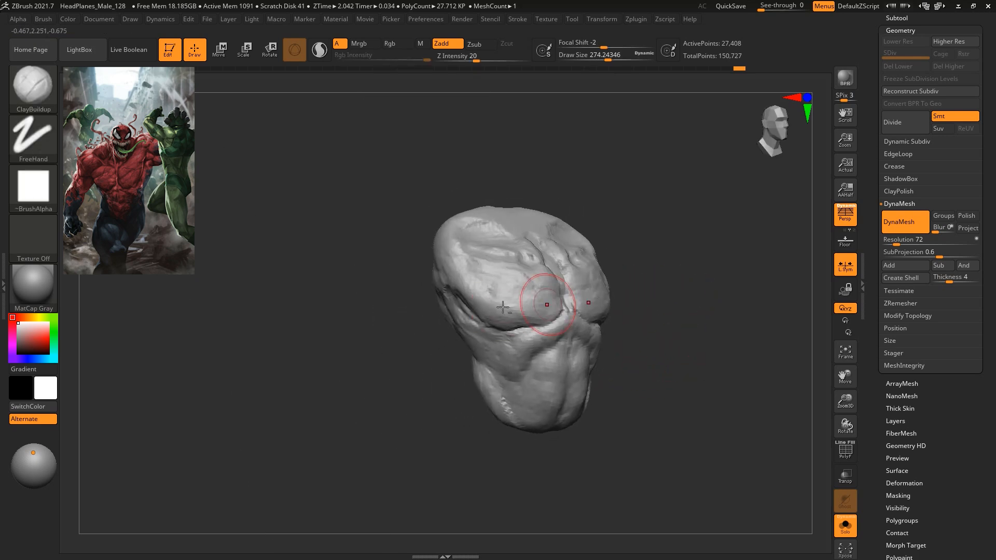
Build up the rib muscles on the torso's side below the armpit with ClayBuildup at a draw size of about 197.
right_click_drag(670, 270, 709, 280, "ctrl")
key("space")
left_click_drag(492, 255, 484, 254)
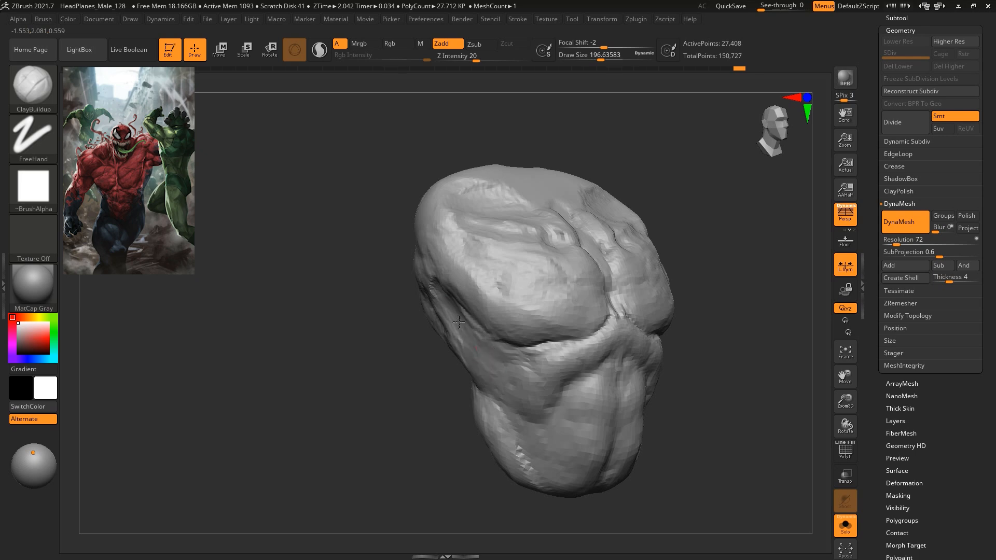
left_click_drag(459, 389, 434, 284)
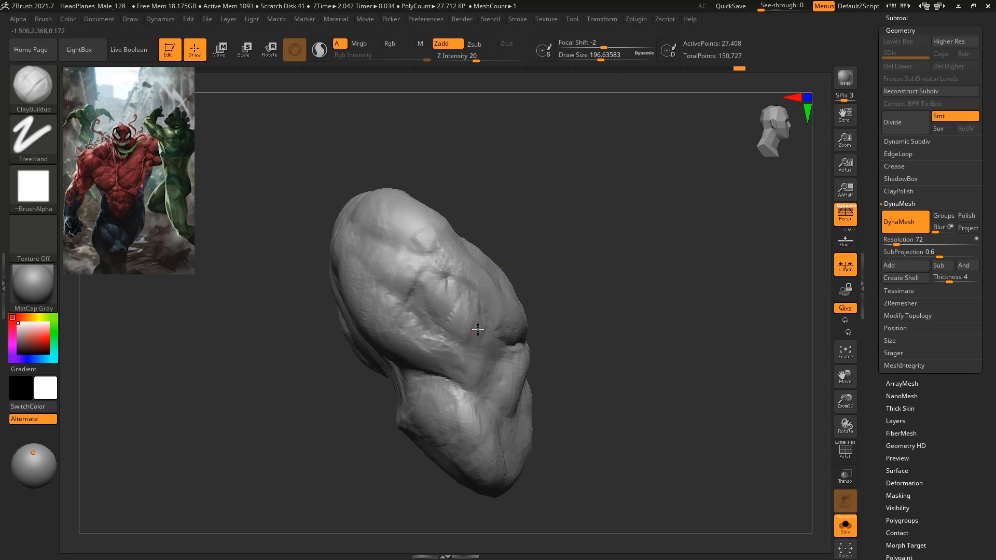
mouse_move(643, 294)
left_mouse_down()
mouse_move(705, 285)
mouse_move(690, 291)
left_mouse_up()
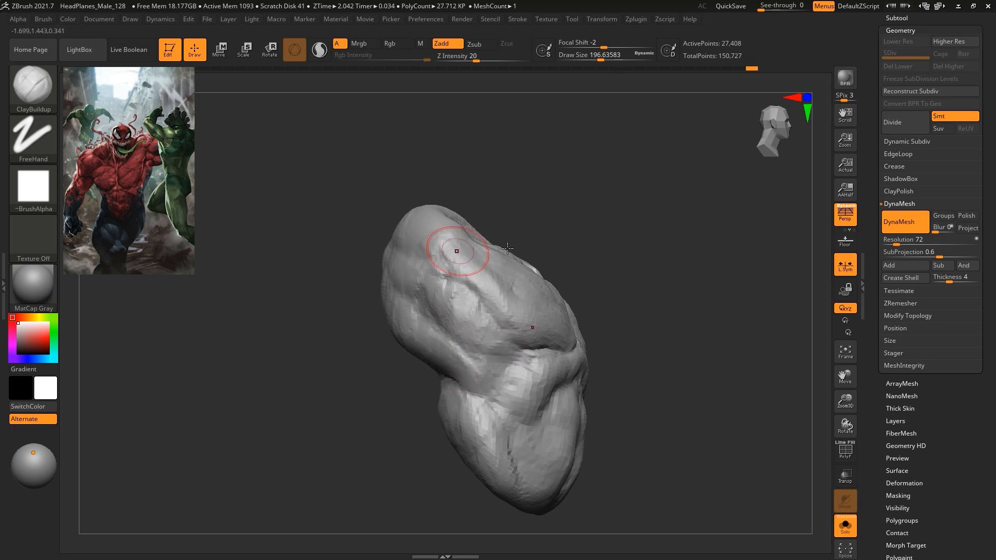
Add volume to the torso's flank beside the chest and down to the waist with ClayBuildup.
left_click_drag(731, 317, 656, 322, "shift")
mouse_move(760, 350)
left_mouse_down("alt")
mouse_move(679, 332)
mouse_move(705, 363)
left_mouse_up("alt")
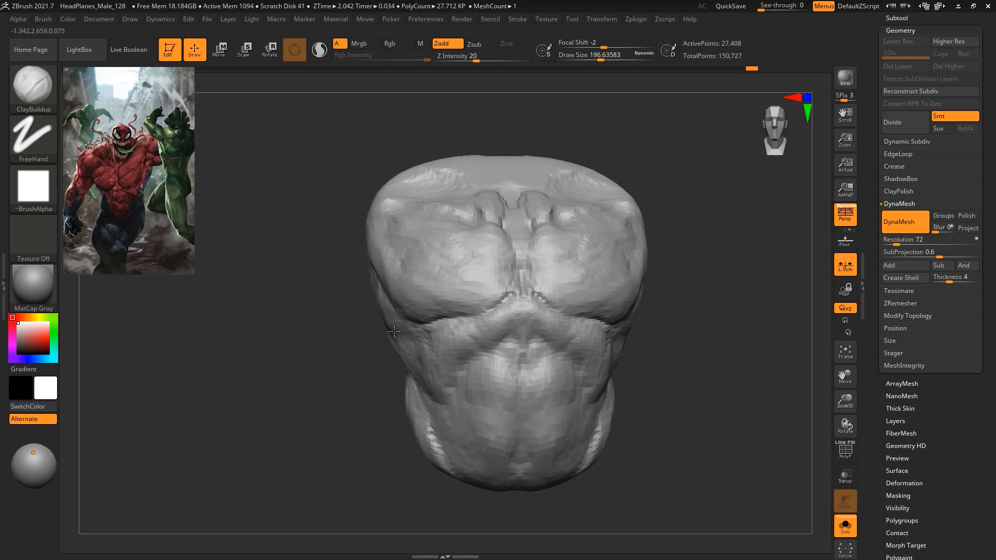
left_click_drag(395, 345, 373, 299)
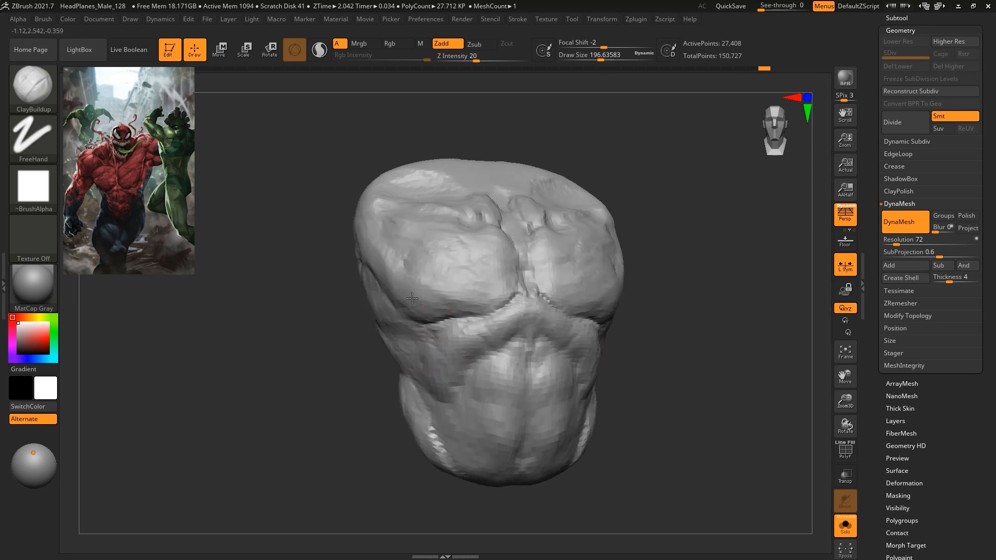
left_click_drag(721, 288, 661, 297)
left_click_drag(740, 342, 660, 281)
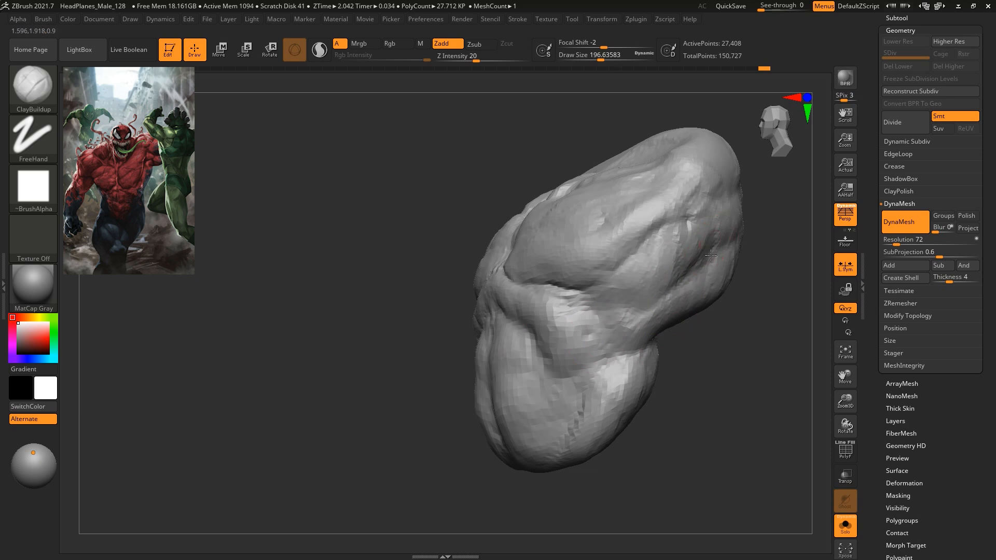
mouse_move(606, 344)
left_mouse_down()
mouse_move(583, 334)
mouse_move(578, 372)
mouse_move(554, 388)
mouse_move(612, 374)
left_mouse_up()
Show all subtools again and strengthen the back muscles beside the spine with ClayBuildup at a draw size of about 280.
mouse_move(708, 366)
left_mouse_down("shift")
mouse_move(774, 390)
mouse_move(676, 336)
mouse_move(635, 364)
left_mouse_up("shift")
left_click(845, 533)
mouse_move(650, 267)
left_mouse_down()
mouse_move(747, 256)
mouse_move(709, 258)
mouse_move(758, 288)
left_mouse_up()
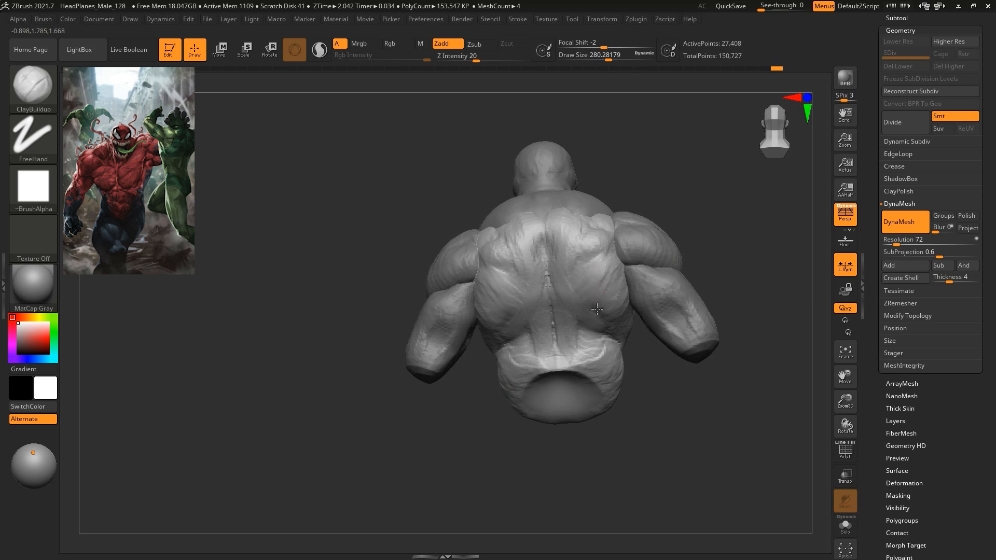
left_click_drag(595, 305, 621, 319)
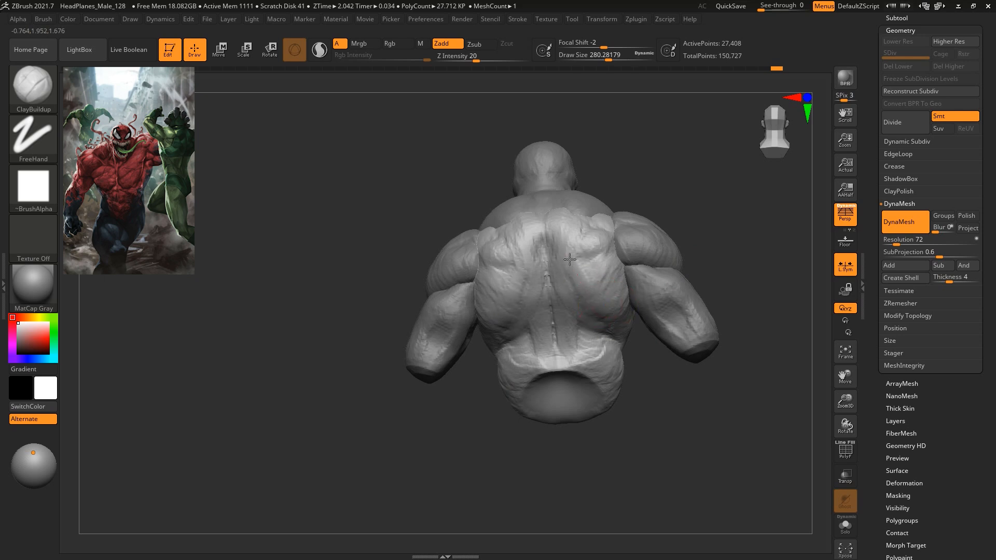
left_click_drag(564, 283, 577, 308)
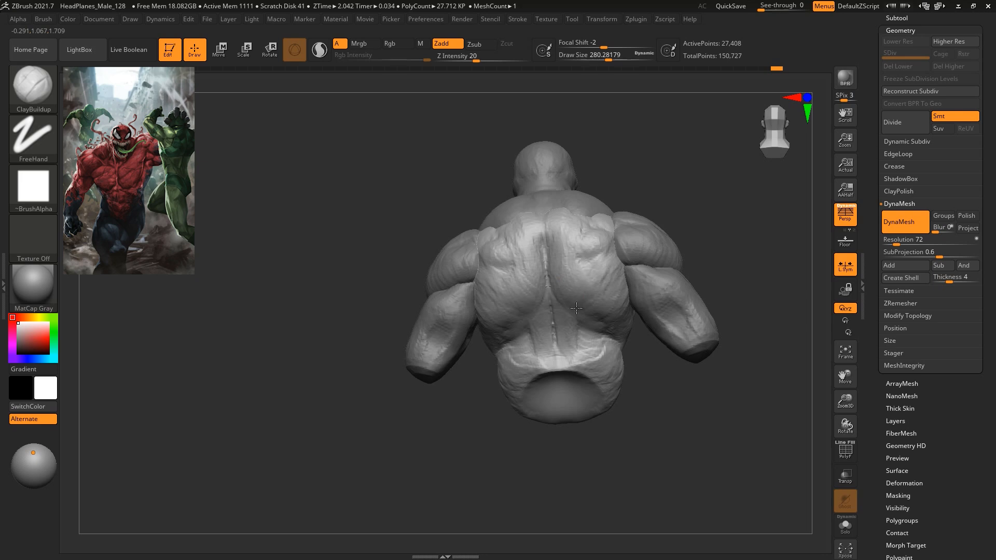
mouse_move(728, 255)
left_mouse_down()
mouse_move(753, 252)
mouse_move(694, 252)
mouse_move(712, 255)
left_mouse_up()
Carve the grooves around the lower back muscles with the DamStandard brush at a draw size of about 280.
key("v")
key("v")
key("b")
key("d")
key("s")
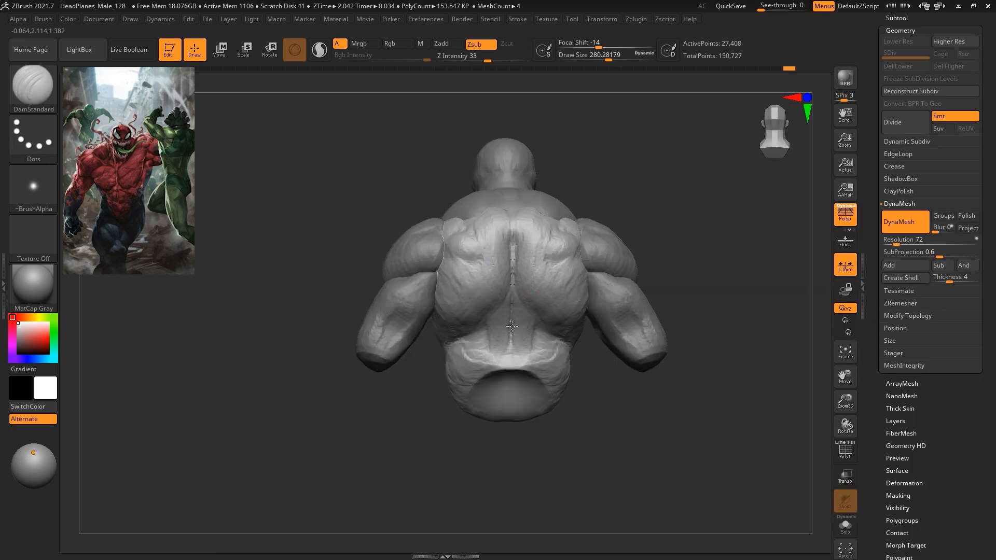
left_click_drag(642, 203, 638, 173)
left_click_drag(548, 344, 586, 363)
left_click_drag(636, 404, 594, 376)
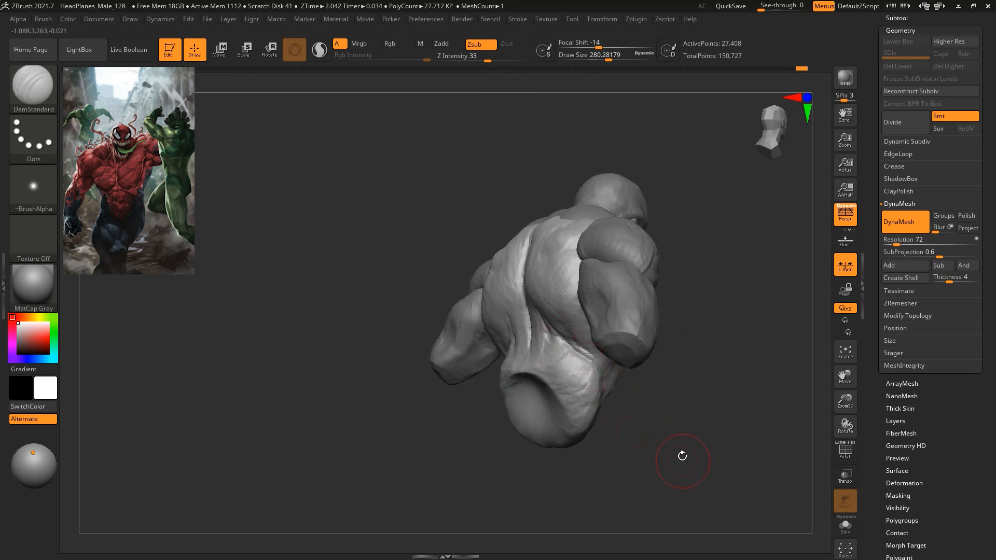
Deepen the crease along the side of the waist from the back to the abdomen with DamStandard.
left_click_drag(682, 455, 643, 402)
left_click_drag(586, 363, 608, 401)
mouse_move(752, 361)
left_mouse_down("shift")
mouse_move(745, 378)
mouse_move(645, 334)
mouse_move(577, 334)
left_mouse_up("shift")
mouse_move(546, 394)
left_mouse_down()
mouse_move(700, 396)
mouse_move(653, 337)
left_mouse_up()
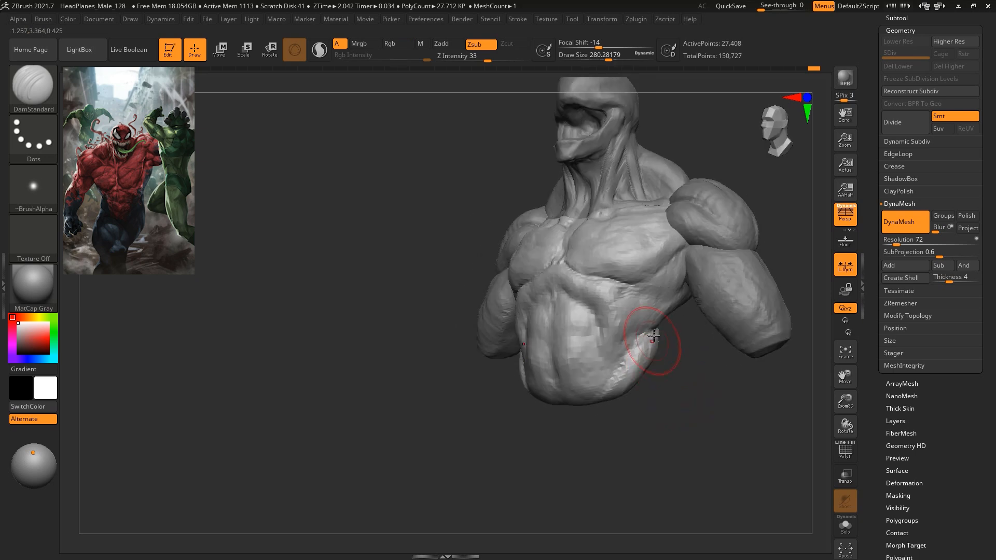
mouse_move(612, 409)
left_mouse_down()
mouse_move(648, 426)
mouse_move(630, 400)
mouse_move(654, 410)
mouse_move(680, 266)
mouse_move(662, 282)
mouse_move(668, 266)
mouse_move(668, 275)
left_mouse_up()
Select the shoulder subtool and rework the front deltoid's edge next to the chest with ClayBuildup, undoing the first stroke.
key("space")
left_click(578, 258, "alt")
key("b")
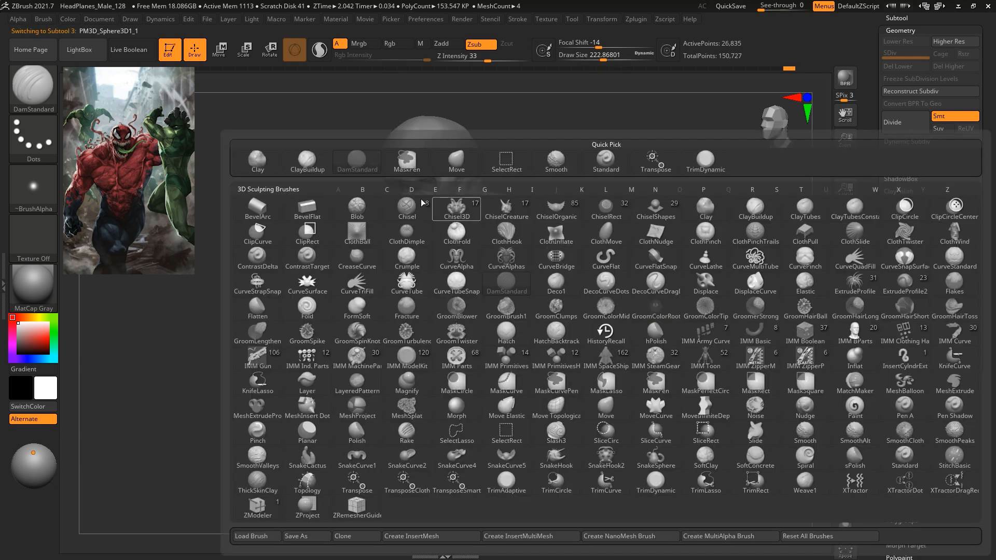
left_click(307, 162)
left_click_drag(566, 151, 612, 208, "alt")
left_click_drag(569, 264, 545, 296)
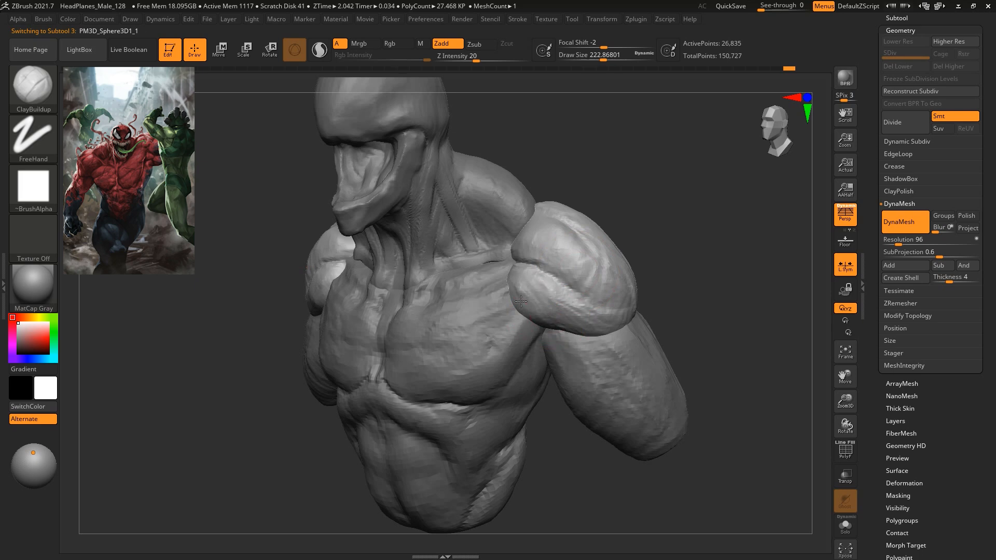
key("ctrl+z")
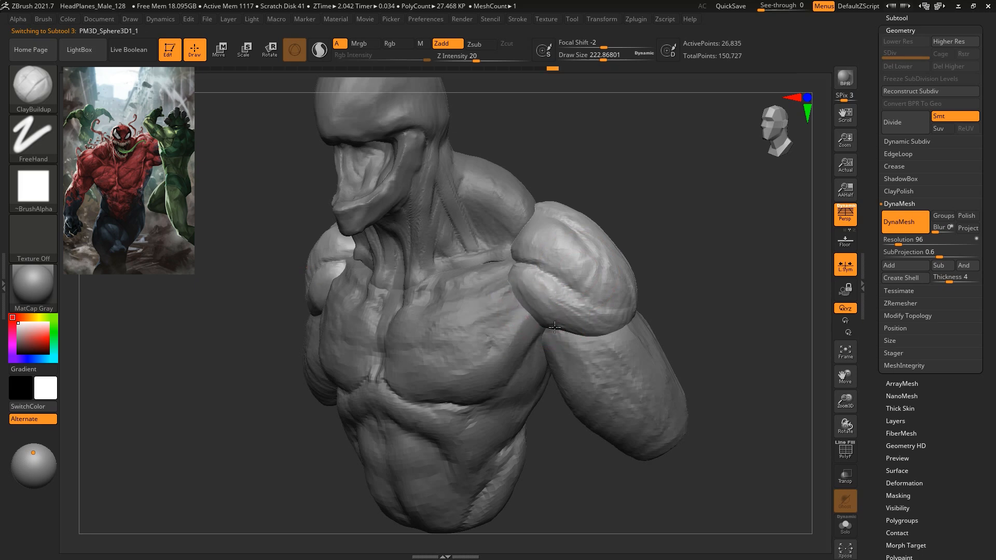
left_click_drag(529, 319, 537, 315)
left_click_drag(663, 245, 624, 244)
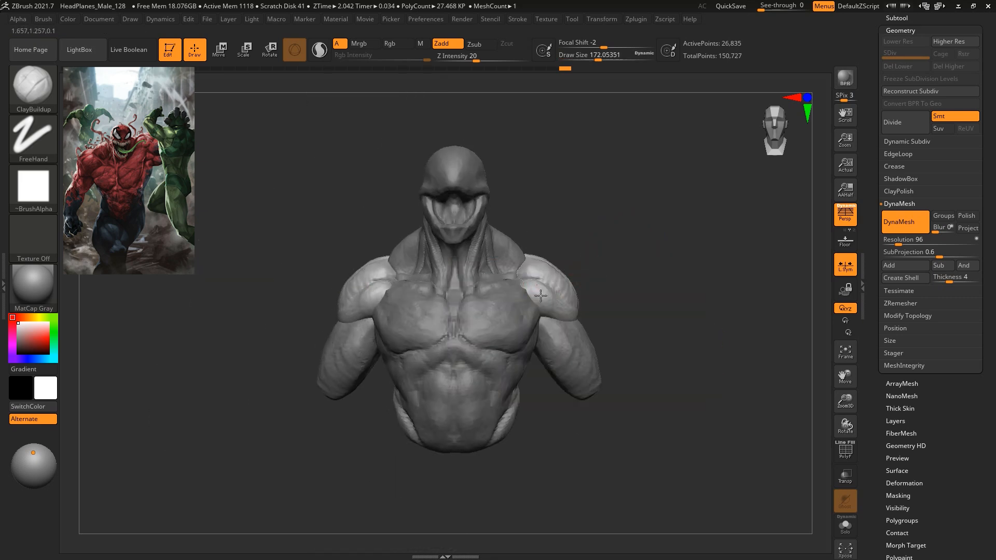
left_click_drag(620, 288, 673, 276)
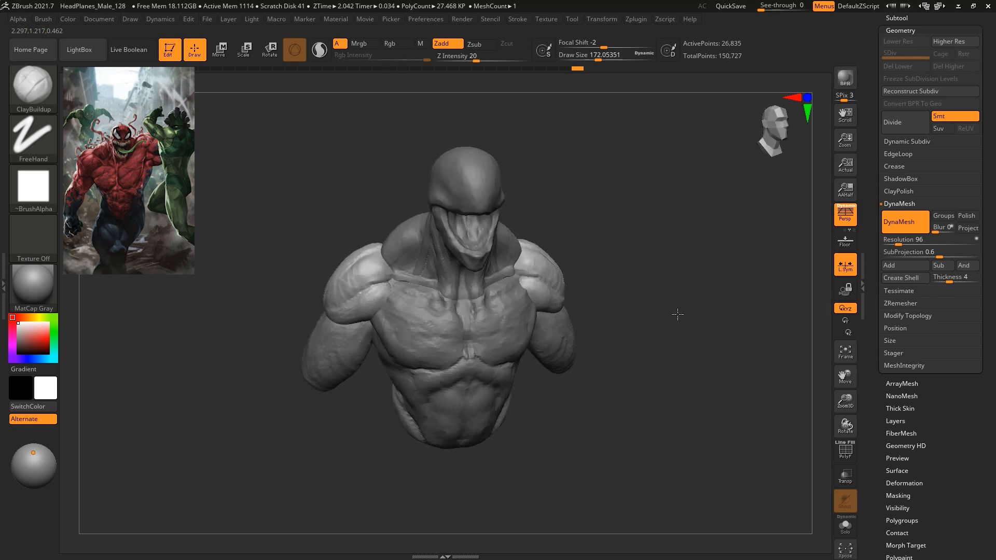
Select the head subtool and refine the side of the lower jaw with ClayBuildup at a draw size of about 80.
left_click_drag(678, 311, 549, 195)
left_click(398, 335, "alt")
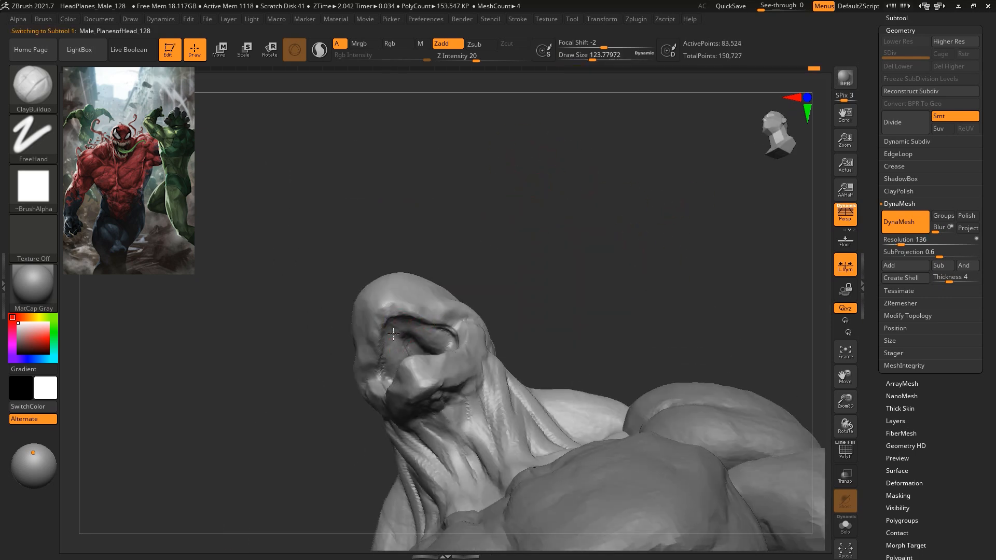
mouse_move(584, 224)
left_mouse_down()
mouse_move(564, 271)
mouse_move(658, 264)
mouse_move(640, 235)
mouse_move(610, 272)
left_mouse_up()
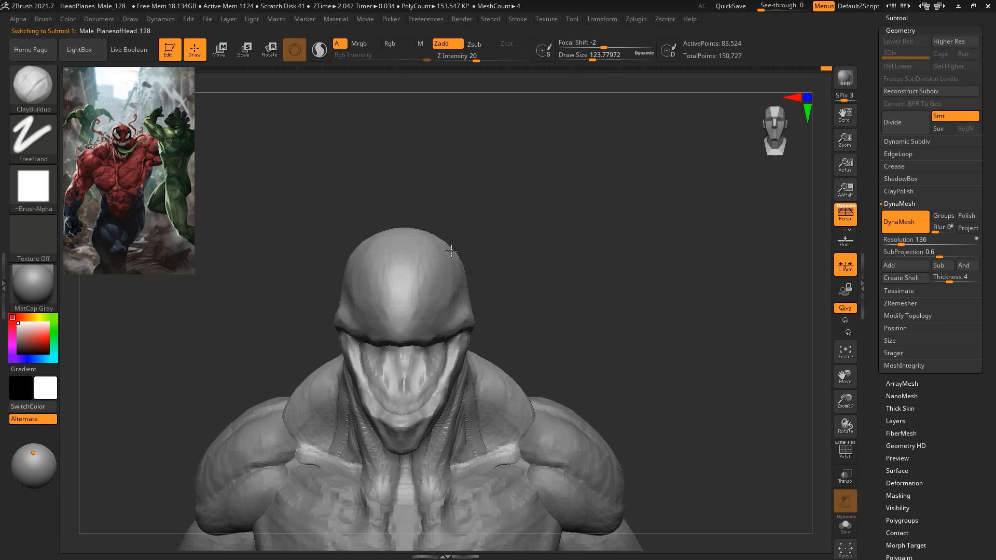
mouse_move(528, 240)
left_mouse_down()
mouse_move(461, 286)
mouse_move(581, 218)
mouse_move(632, 207)
mouse_move(685, 219)
mouse_move(635, 228)
mouse_move(644, 193)
mouse_move(582, 283)
left_mouse_up()
key("space")
left_click(635, 213)
left_click_drag(585, 220, 534, 267)
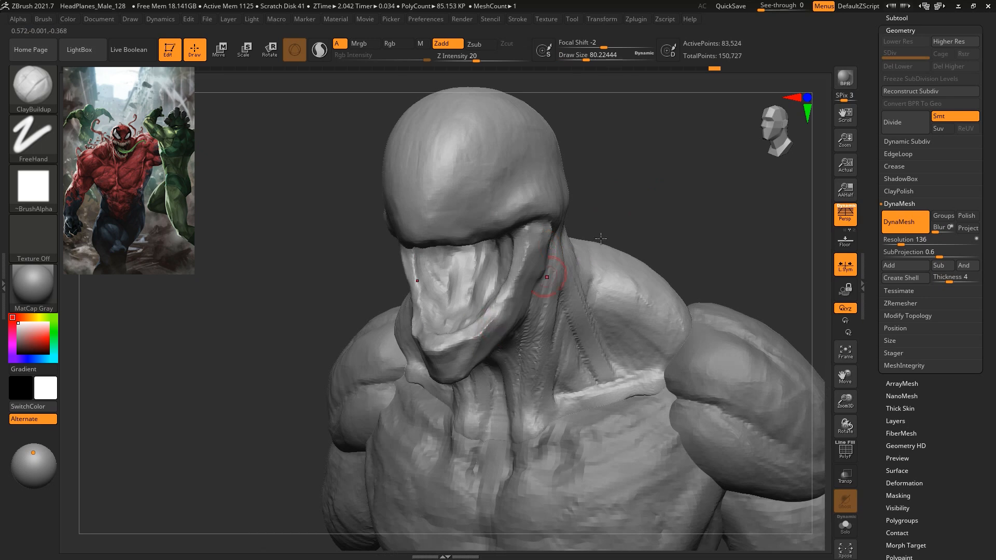
left_click_drag(504, 316, 486, 297)
Select the upper arm subtool and duplicate it.
left_click_drag(583, 277, 619, 266, "shift")
mouse_move(657, 307)
left_mouse_down("alt")
mouse_move(683, 333)
mouse_move(650, 291)
mouse_move(694, 345)
mouse_move(670, 251)
left_mouse_up("alt")
left_click(573, 321, "alt")
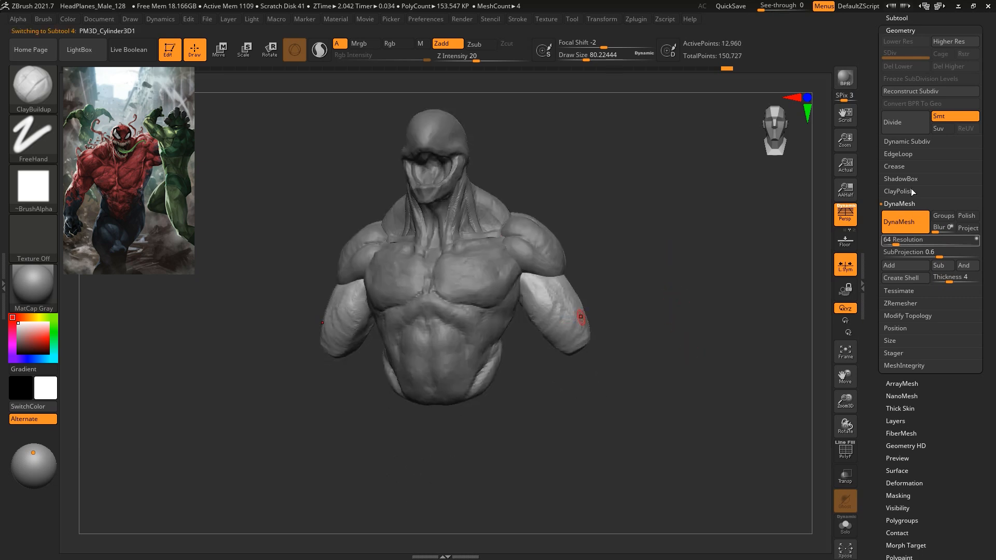
left_click(897, 18)
left_click(897, 334)
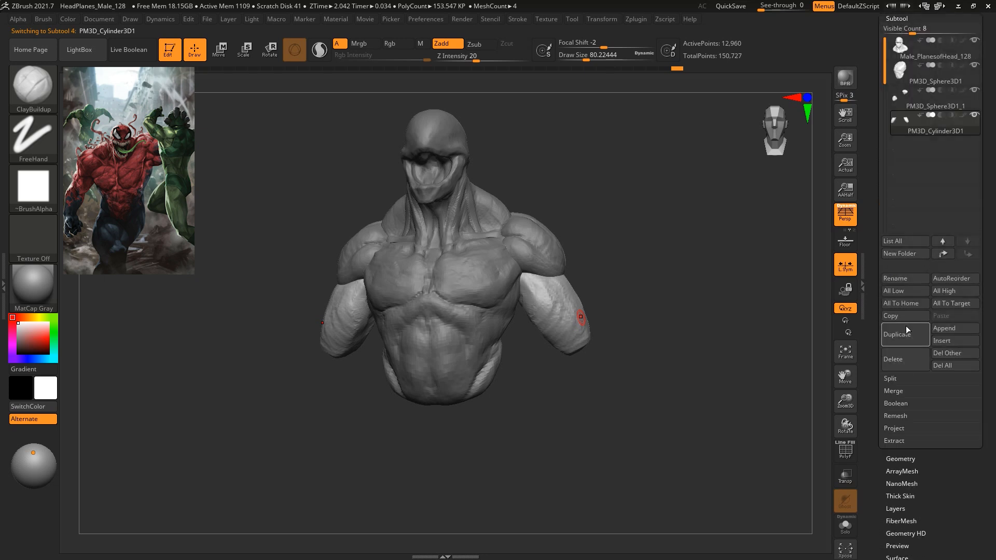
Move the duplicated arm piece below the upper arm as a forearm and rotate it in side view.
left_click_drag(665, 369, 653, 360)
key("w")
left_click_drag(591, 271, 620, 325)
left_click_drag(726, 334, 605, 324)
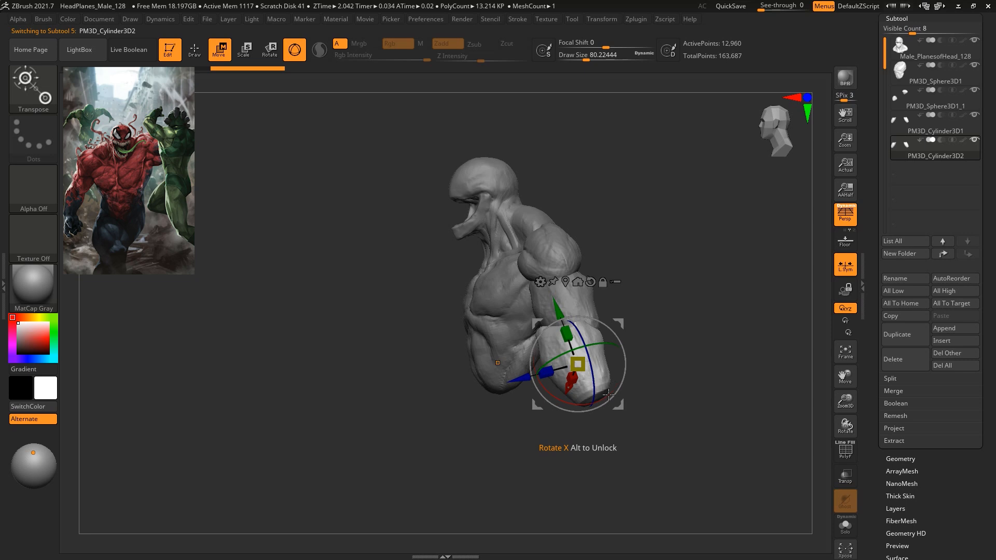
left_click_drag(560, 406, 559, 406)
Adjust the forearm's position and tilt from the front so it continues from the upper arm's lower end.
left_click_drag(646, 360, 747, 357)
left_click_drag(645, 322, 645, 358, "alt")
left_click_drag(568, 333, 562, 306)
left_click_drag(586, 399, 573, 364)
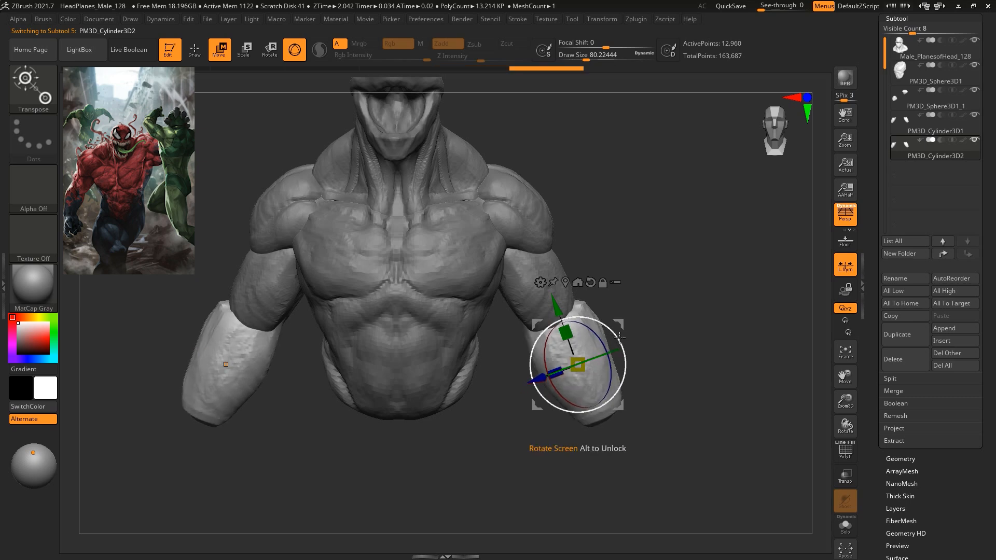
left_click_drag(620, 324, 616, 335)
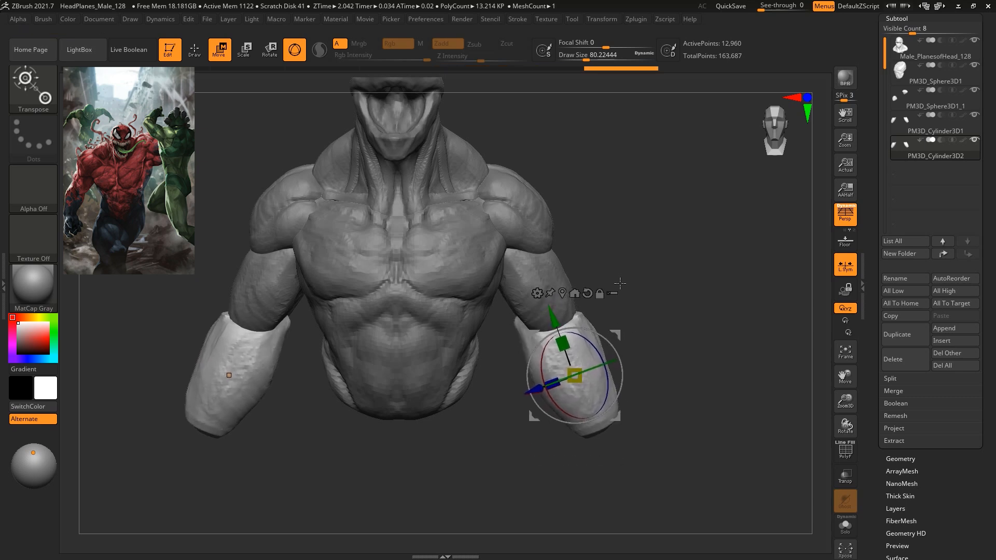
Shift the forearm forward in side view to line it up under the upper arm.
key("q")
mouse_move(623, 256)
left_mouse_down()
mouse_move(654, 216)
mouse_move(695, 334)
mouse_move(683, 244)
mouse_move(647, 253)
left_mouse_up()
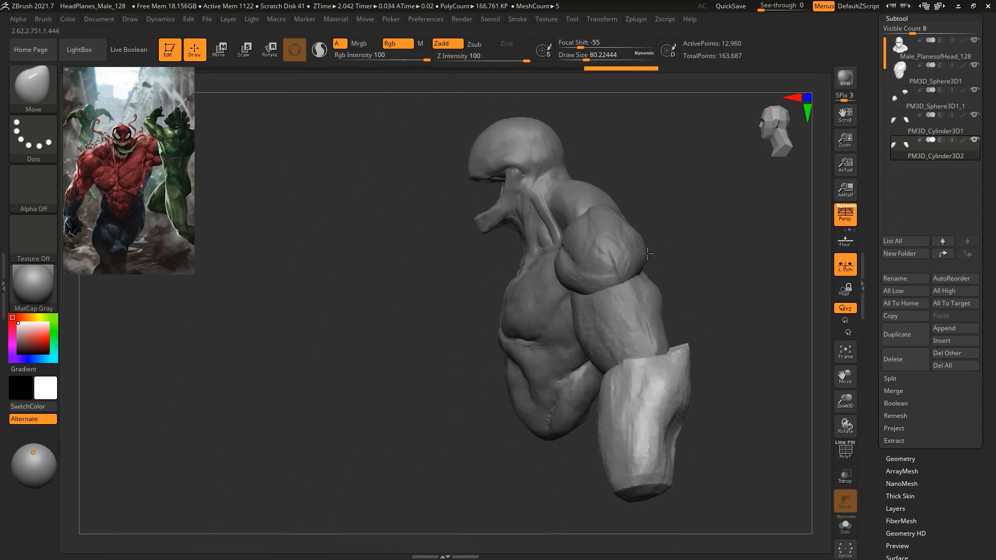
key("w")
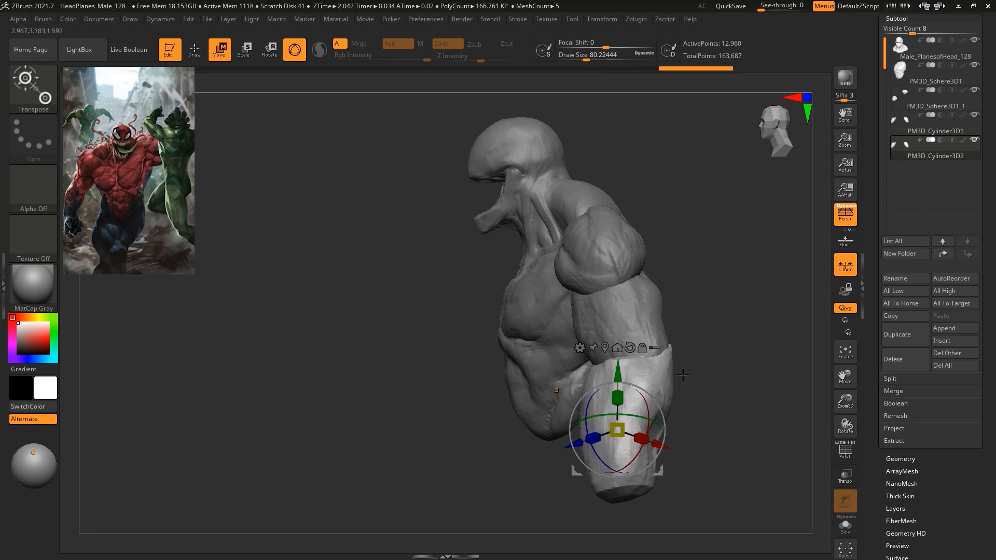
Reshape the forearm's upper end and back contour with the Move brush at a draw size of about 704.
key("q")
key("space")
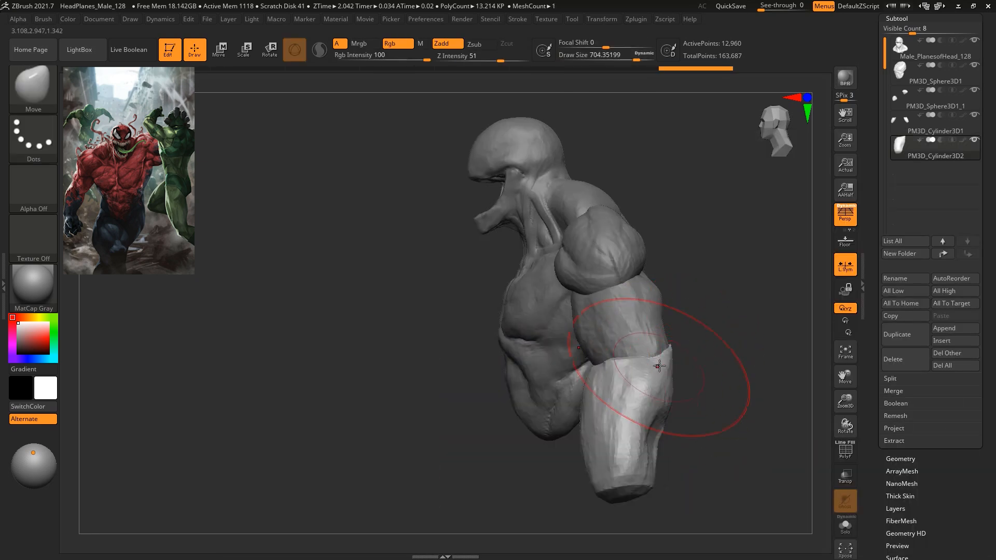
left_click_drag(659, 366, 666, 364)
left_click_drag(635, 412, 646, 409)
key("space")
left_click(663, 402)
right_click_drag(656, 353, 697, 358)
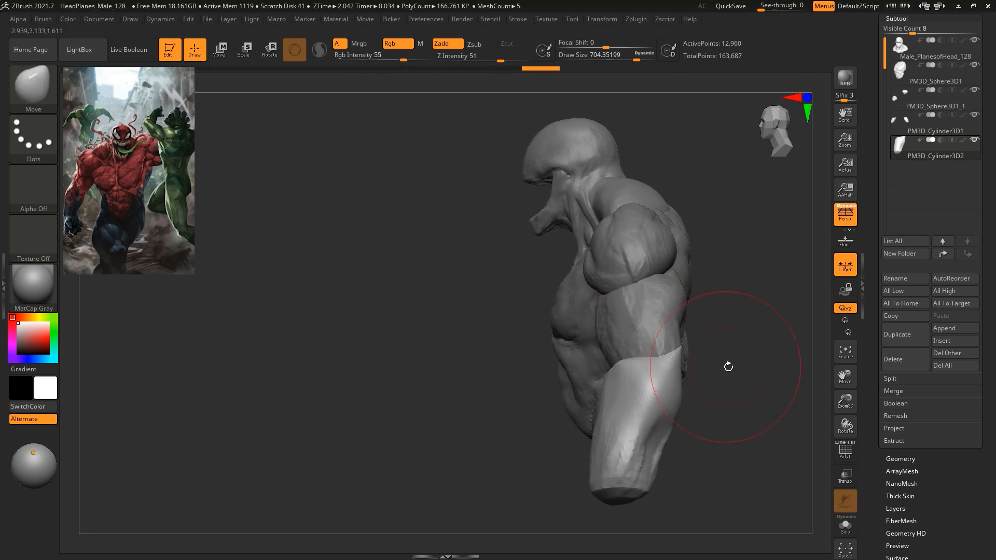
key("space")
left_click(726, 337)
left_click_drag(751, 354, 620, 346)
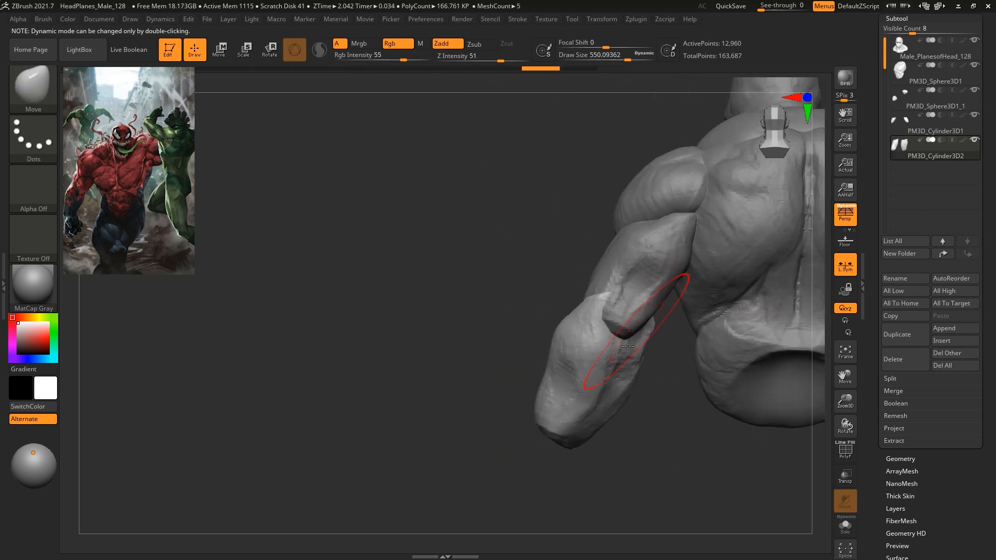
Build up the elbow end of the forearm from behind with the ClayBuildup brush at a draw size of about 299.
key("b")
key("c")
key("b")
mouse_move(619, 323)
left_mouse_down()
mouse_move(624, 336)
mouse_move(593, 356)
left_mouse_up()
key("space")
left_click(606, 328)
key("space")
left_click(614, 327)
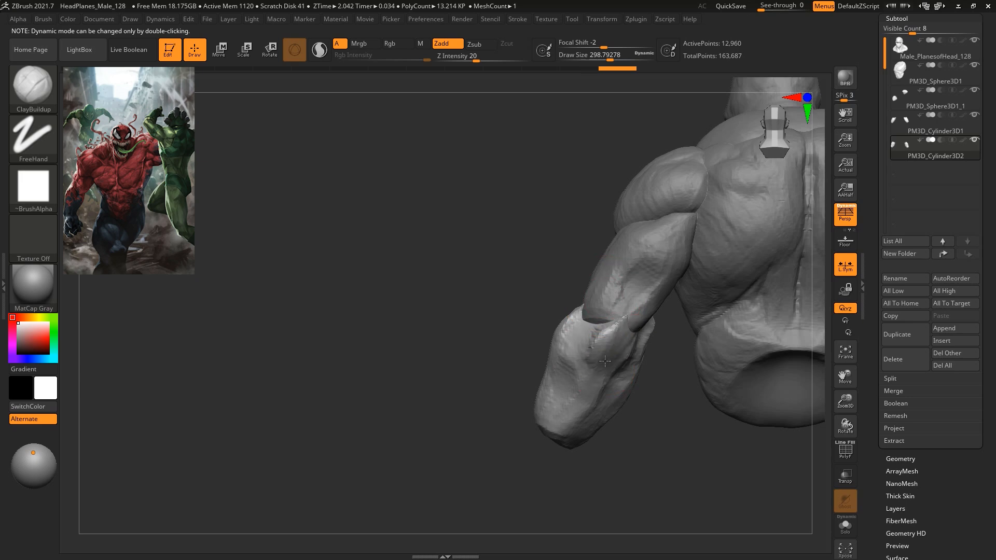
left_click_drag(612, 307, 607, 360)
mouse_move(551, 311)
left_mouse_down()
mouse_move(671, 256)
mouse_move(571, 318)
left_mouse_up()
Add muscle volume along the forearm's outer side and front with ClayBuildup strokes at a draw size of about 386.
key("space")
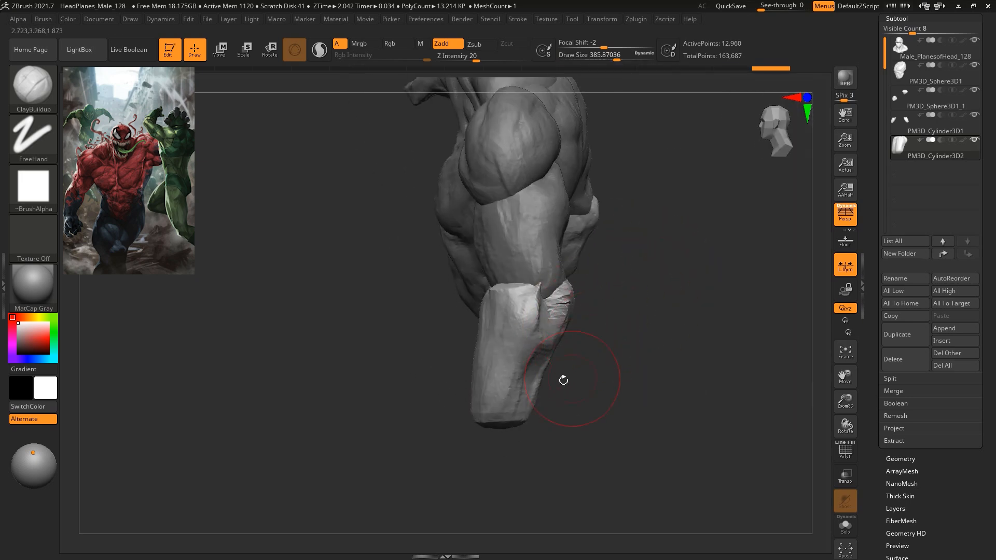
left_click_drag(545, 279, 518, 353)
left_click_drag(540, 291, 524, 353)
left_click_drag(591, 277, 658, 246)
left_click_drag(497, 310, 467, 386)
left_click_drag(498, 321, 470, 397)
left_click_drag(585, 322, 635, 314)
left_click_drag(485, 322, 508, 402)
mouse_move(446, 342)
left_mouse_down()
mouse_move(459, 396)
mouse_move(490, 389)
left_mouse_up()
left_click_drag(565, 394, 574, 357)
mouse_move(451, 361)
left_mouse_down()
mouse_move(465, 395)
mouse_move(541, 430)
left_mouse_up()
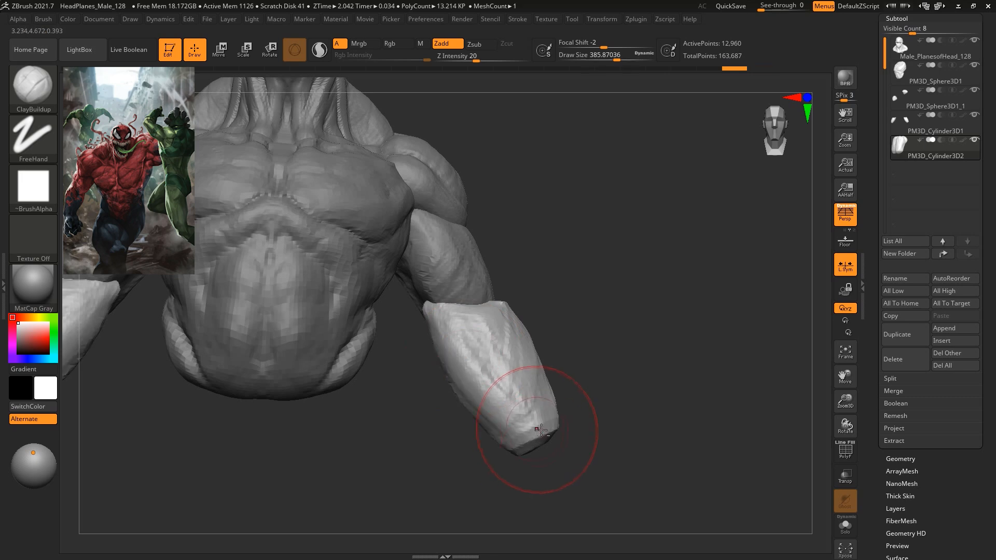
Select the upper arms and refine their lower part near the elbow with ClayBuildup at a draw size of about 228.
left_click_drag(596, 397, 608, 447)
left_click_drag(634, 328, 704, 343, "alt")
mouse_move(562, 318)
left_mouse_down()
mouse_move(553, 314)
mouse_move(566, 329)
left_mouse_up()
mouse_move(625, 260)
left_mouse_down("alt")
mouse_move(654, 243)
mouse_move(607, 306)
left_mouse_up("alt")
key("space")
left_click(563, 331, "alt")
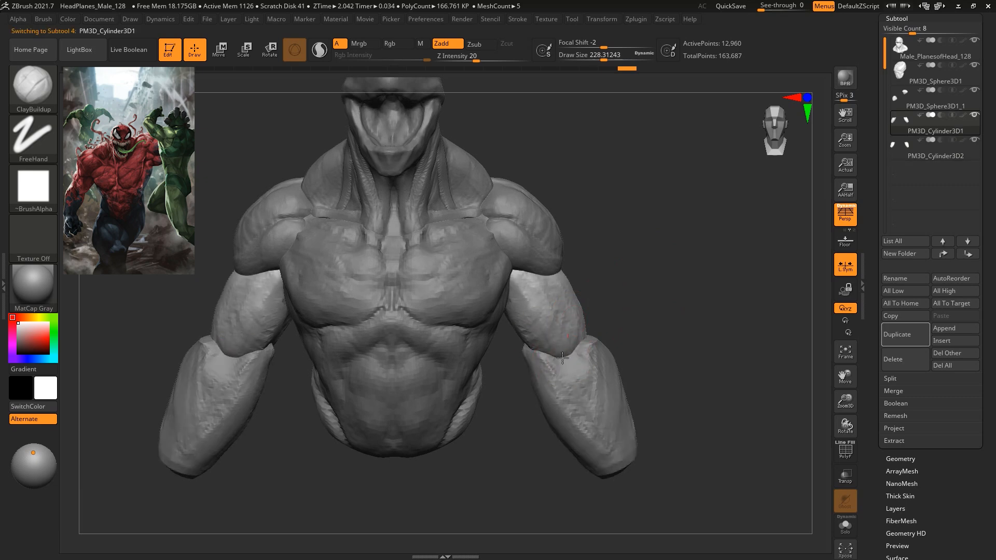
left_click_drag(633, 299, 641, 242, "alt")
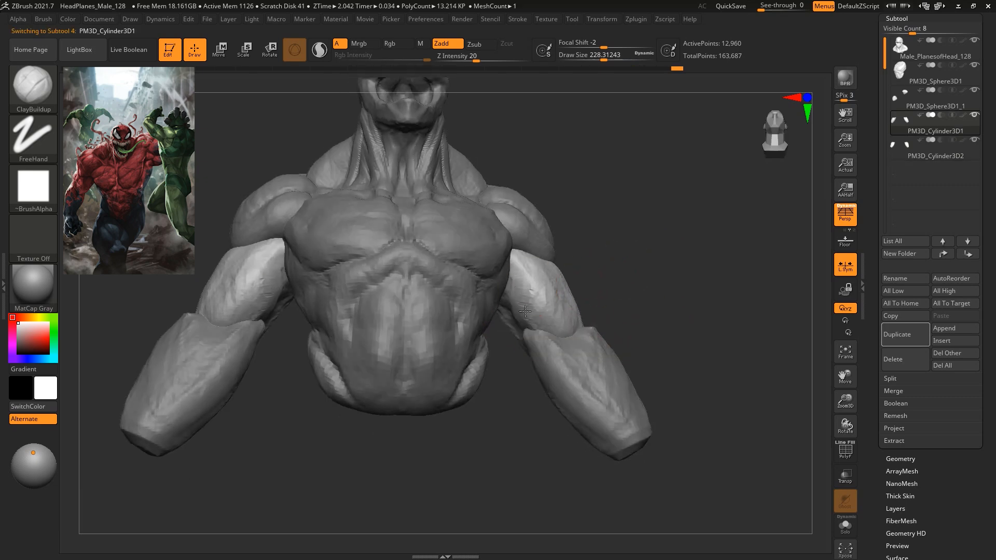
mouse_move(650, 303)
left_mouse_down()
mouse_move(647, 325)
mouse_move(674, 296)
mouse_move(545, 326)
left_mouse_up()
Pull the bottom edge of the torso's abdomen downward with the Move brush at draw sizes of about 593 and 311.
key("b")
key("m")
key("v")
key("space")
left_click(647, 249)
left_click(541, 332, "alt")
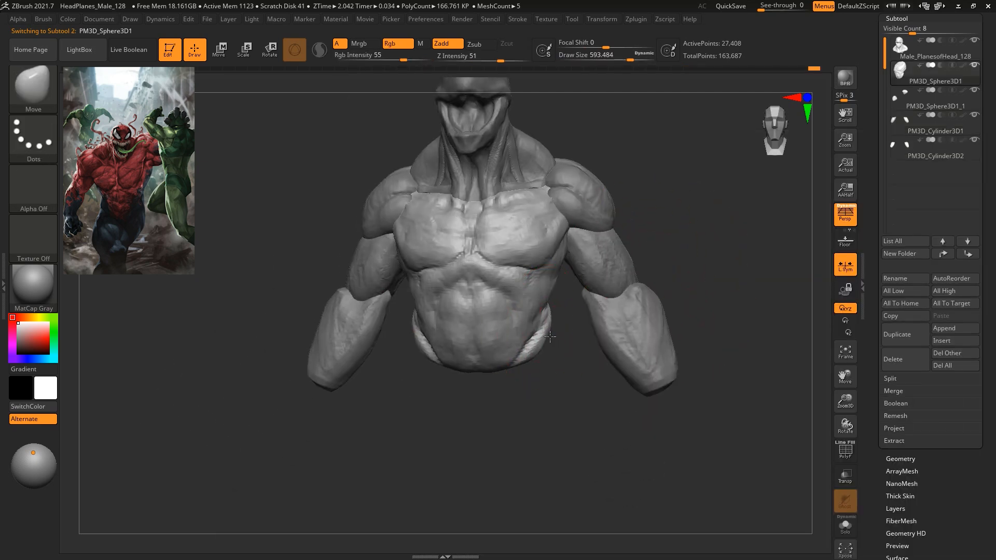
mouse_move(557, 393)
left_mouse_down()
mouse_move(525, 353)
mouse_move(512, 403)
mouse_move(611, 363)
left_mouse_up()
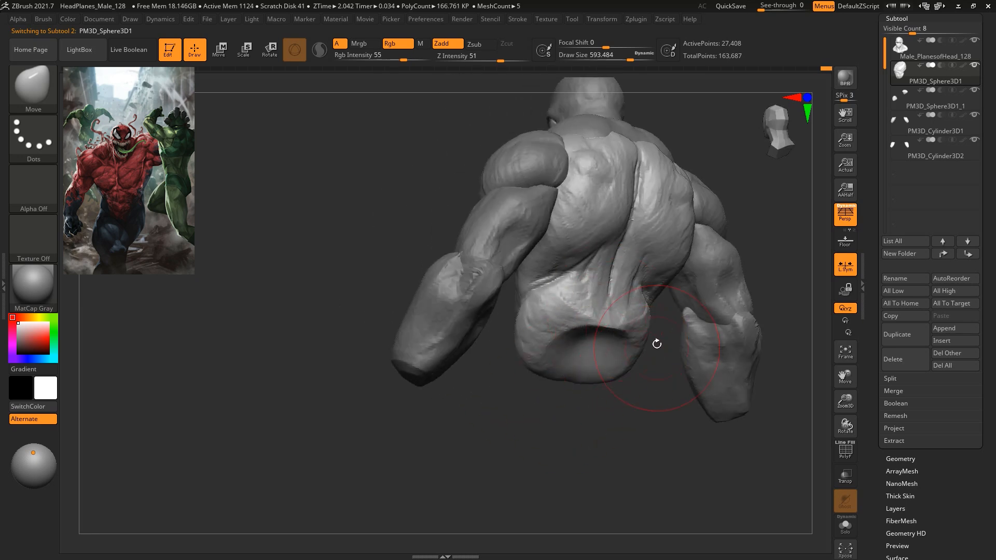
mouse_move(535, 389)
left_mouse_down()
mouse_move(636, 453)
mouse_move(562, 379)
mouse_move(605, 433)
mouse_move(654, 371)
left_mouse_up()
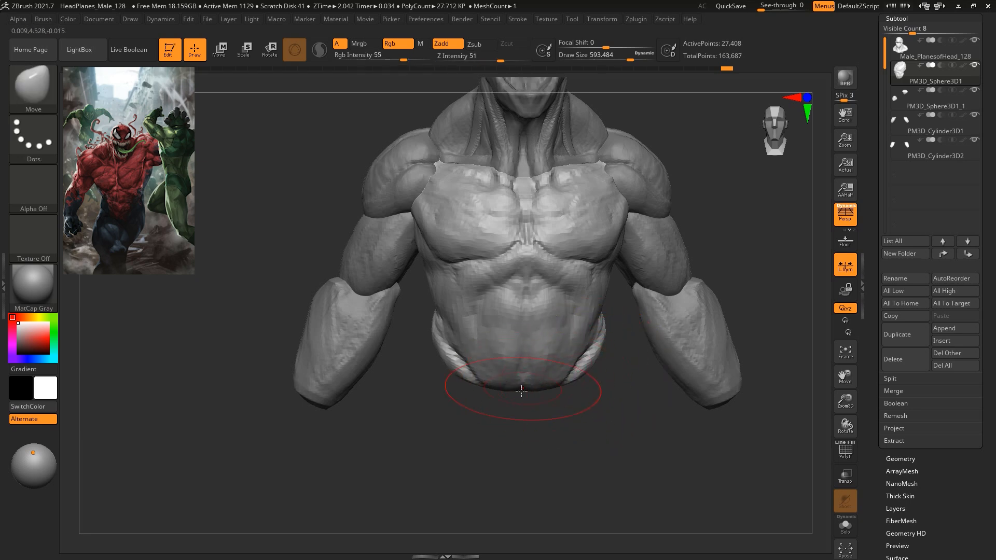
left_click_drag(524, 403, 526, 392)
key("space")
left_click_drag(545, 347, 526, 348)
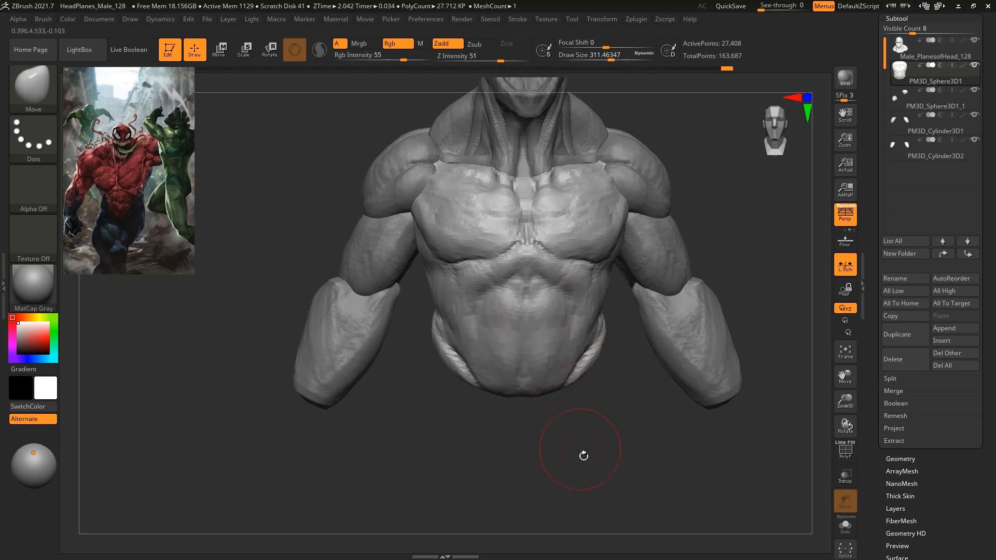
left_click_drag(582, 455, 581, 332)
Carve the centre line of the abdomen with the DamStandard brush at a draw size of about 311.
key("b")
key("d")
key("s")
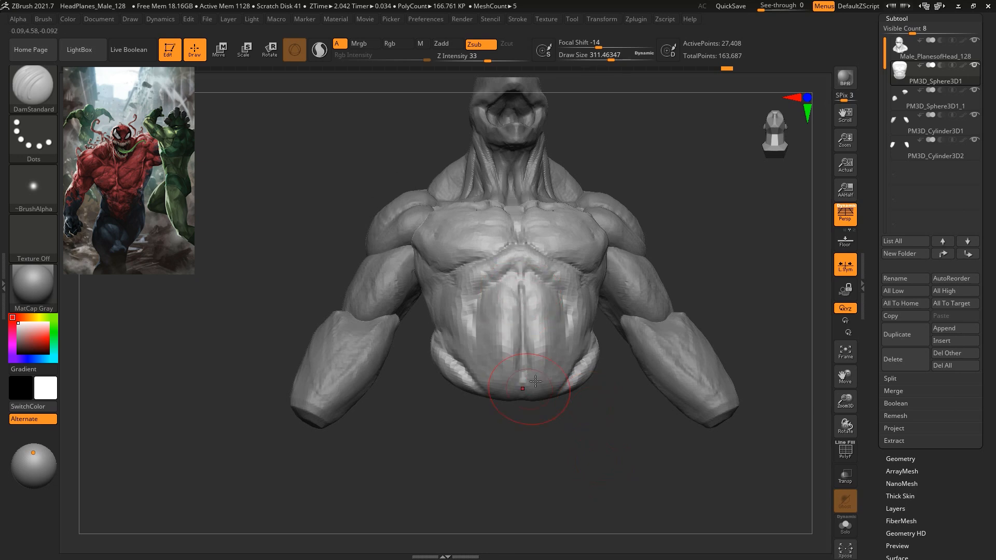
Fill out the hollow underside and lower back of the torso with the ClayBuildup brush.
key("b")
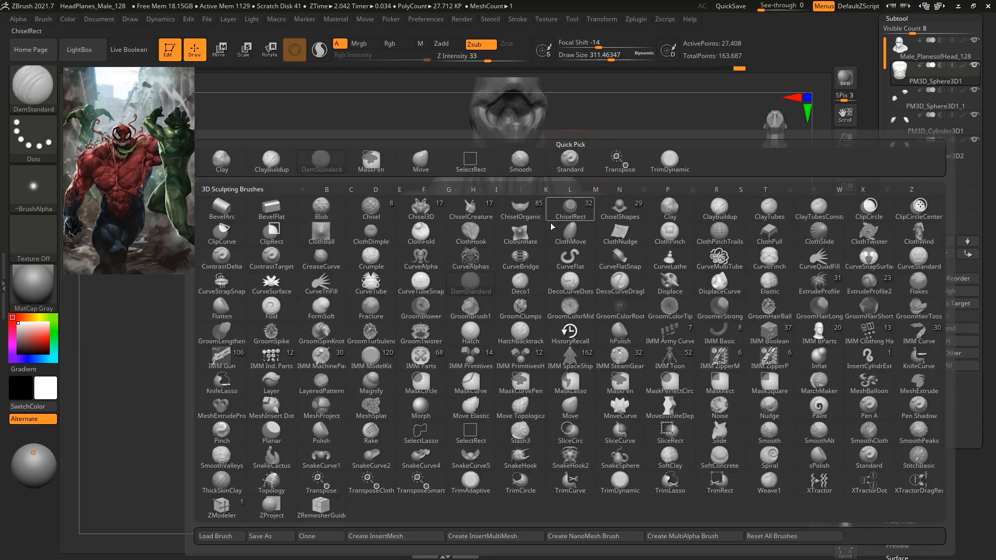
left_click(278, 171)
mouse_move(567, 472)
left_mouse_down()
mouse_move(521, 391)
mouse_move(498, 425)
mouse_move(540, 415)
mouse_move(510, 460)
mouse_move(511, 434)
left_mouse_up()
left_click_drag(650, 309, 650, 401)
left_click_drag(617, 441, 643, 407, "alt")
mouse_move(623, 407)
left_mouse_down()
mouse_move(577, 400)
mouse_move(545, 332)
mouse_move(540, 358)
mouse_move(576, 293)
mouse_move(571, 259)
mouse_move(597, 332)
mouse_move(546, 360)
left_mouse_up()
mouse_move(470, 357)
left_mouse_down()
mouse_move(538, 366)
mouse_move(513, 354)
mouse_move(519, 307)
left_mouse_up()
mouse_move(588, 392)
left_mouse_down()
mouse_move(605, 400)
mouse_move(603, 374)
mouse_move(586, 415)
mouse_move(556, 403)
left_mouse_up()
Build up the lower back and waist beside the spine with ClayBuildup at a draw size of about 234.
key("space")
left_click_drag(579, 304, 572, 302)
mouse_move(592, 414)
left_mouse_down()
mouse_move(568, 422)
mouse_move(524, 407)
left_mouse_up()
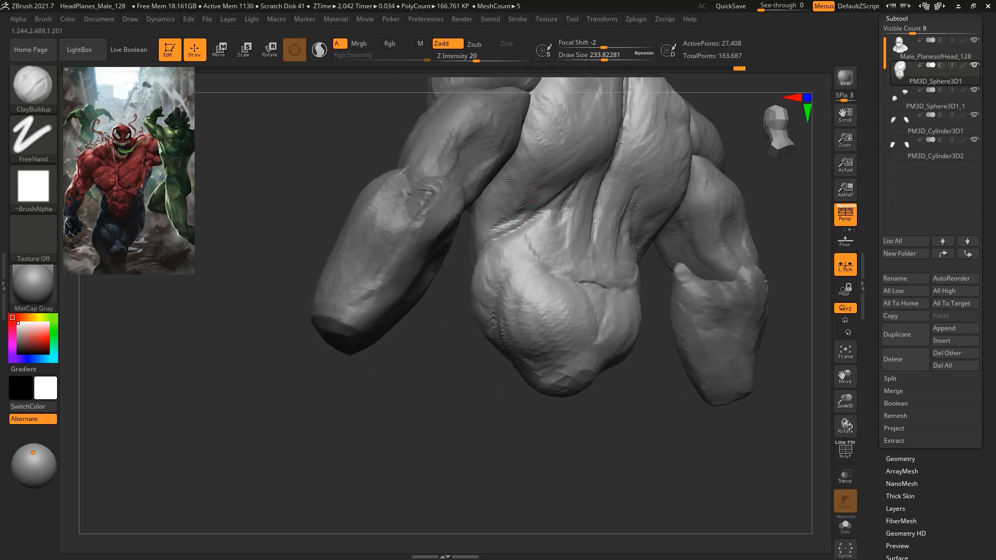
left_click_drag(504, 210, 479, 211)
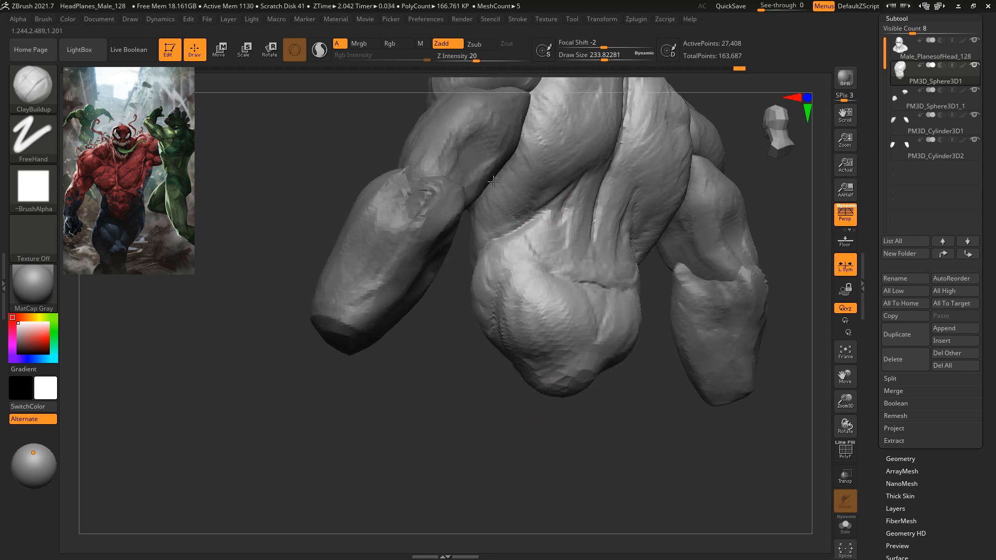
left_click_drag(537, 210, 539, 214)
mouse_move(592, 436)
left_mouse_down()
mouse_move(666, 485)
mouse_move(694, 477)
left_mouse_up()
Select the forearms and refine their inner and lower surfaces with ClayBuildup at a draw size of about 293.
left_click_drag(598, 400, 612, 473, "alt")
left_click_drag(730, 253, 669, 248, "alt")
left_click(582, 334, "alt")
left_click_drag(540, 311, 550, 276, "alt")
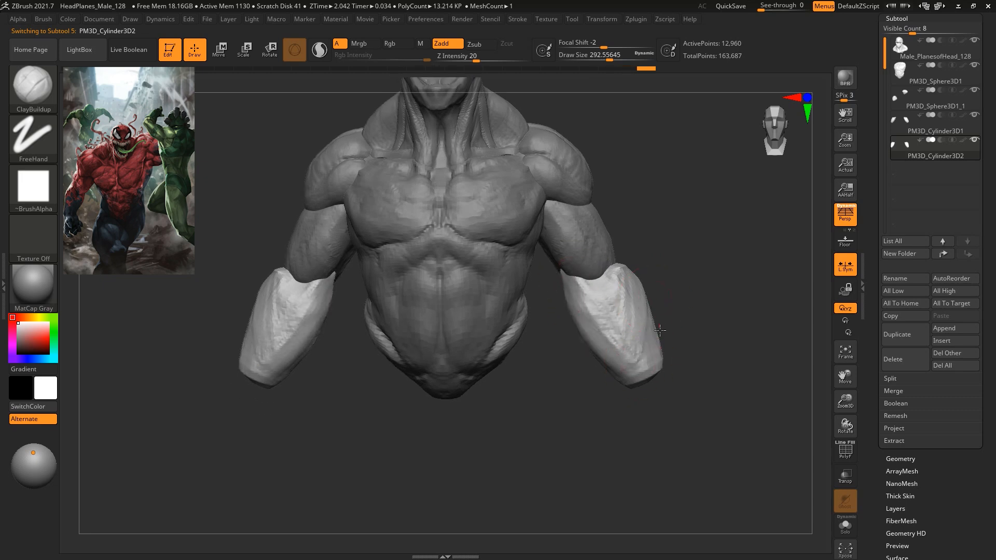
left_click_drag(573, 282, 563, 318)
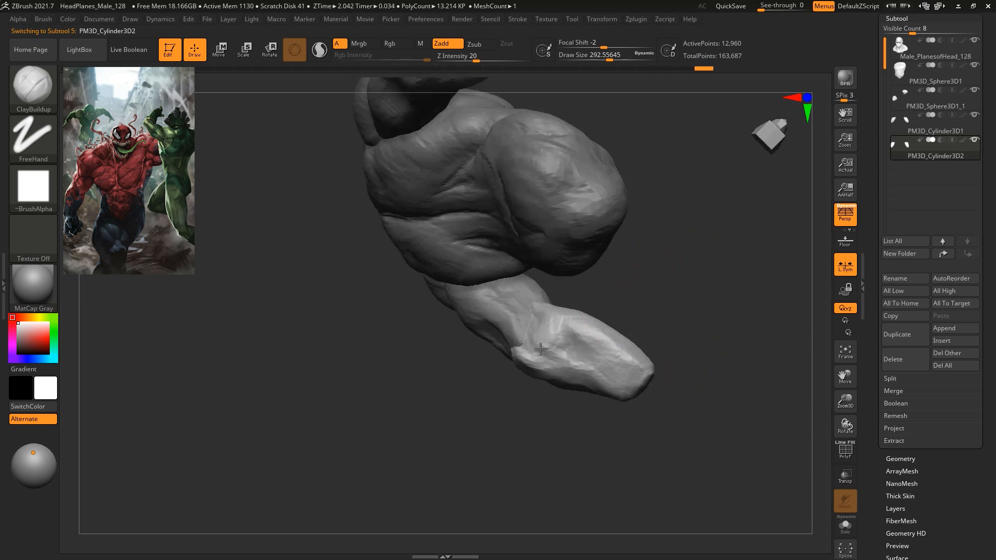
mouse_move(582, 328)
left_mouse_down()
mouse_move(646, 329)
mouse_move(599, 336)
left_mouse_up()
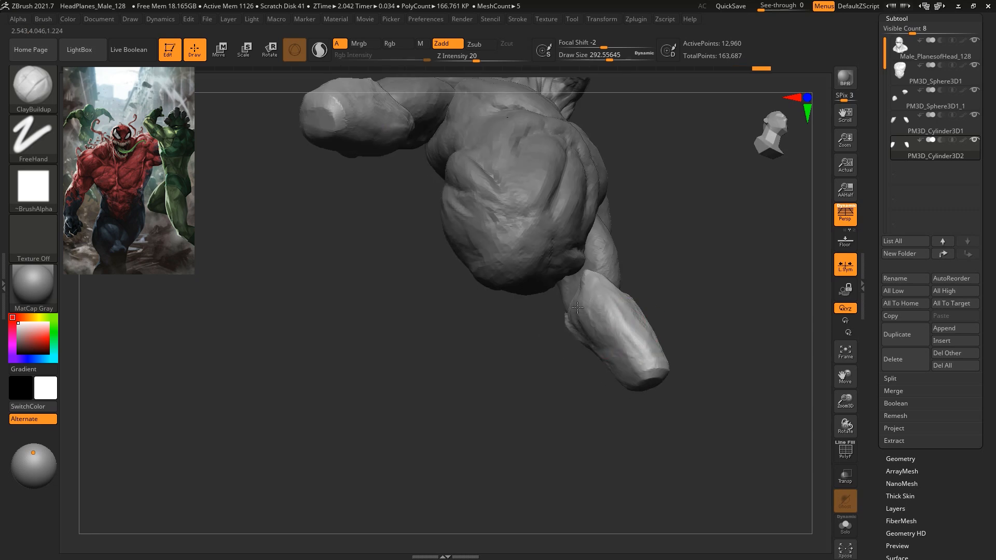
mouse_move(648, 364)
left_mouse_down()
mouse_move(698, 218)
mouse_move(695, 396)
mouse_move(688, 268)
mouse_move(700, 306)
left_mouse_up()
Select the head and neck mesh and reshape the trapezius and neck with the Move brush at a draw size of about 400.
left_click_drag(694, 272, 643, 280)
left_click(617, 257, "alt")
key("b")
key("m")
key("v")
key("space")
left_click_drag(644, 201, 654, 201)
left_click_drag(658, 182, 669, 218, "alt")
mouse_move(654, 183)
left_mouse_down()
mouse_move(675, 182)
mouse_move(609, 229)
left_mouse_up()
left_click_drag(526, 270, 524, 268)
left_click_drag(564, 222, 609, 220)
mouse_move(685, 288)
left_mouse_down("alt")
mouse_move(647, 275)
mouse_move(625, 237)
mouse_move(706, 262)
left_mouse_up("alt")
left_click_drag(707, 261, 710, 282, "alt")
mouse_move(693, 243)
left_mouse_down()
mouse_move(682, 238)
mouse_move(698, 255)
mouse_move(676, 238)
mouse_move(688, 226)
left_mouse_up()
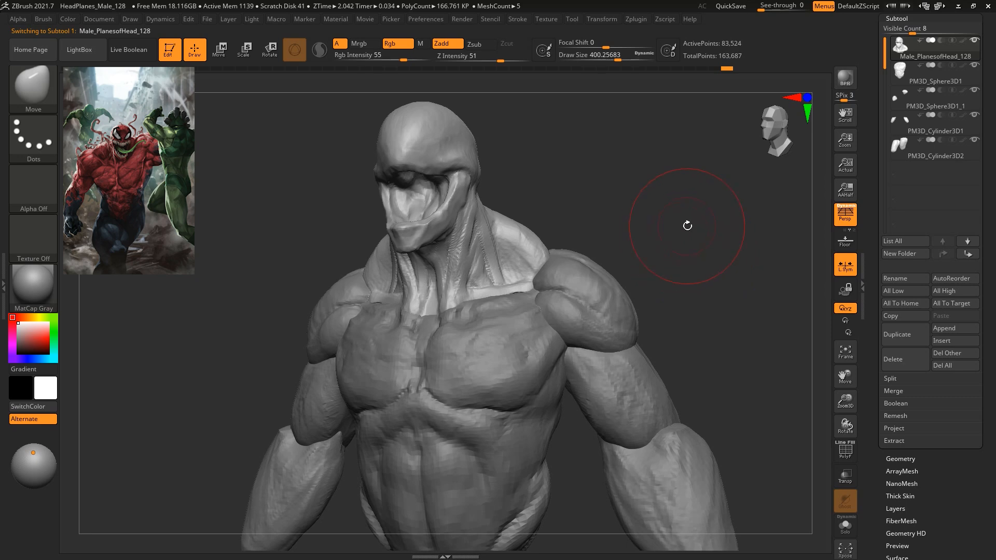
Select the upper arms and adjust their back contour in side view with the Move brush at a draw size of about 286.
key("space")
left_click_drag(647, 223, 636, 219)
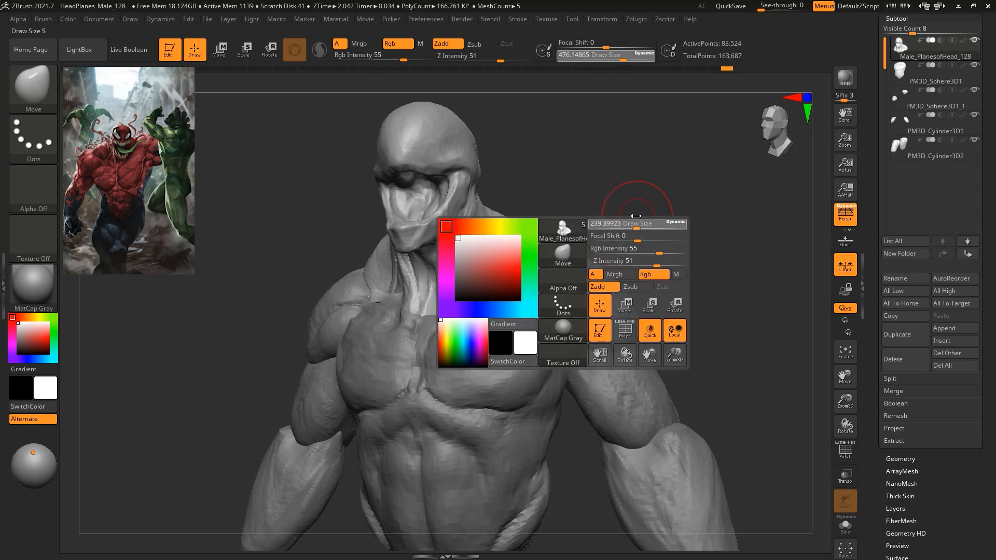
mouse_move(669, 260)
left_mouse_down("alt")
mouse_move(624, 232)
mouse_move(677, 229)
mouse_move(622, 235)
mouse_move(642, 237)
left_mouse_up("alt")
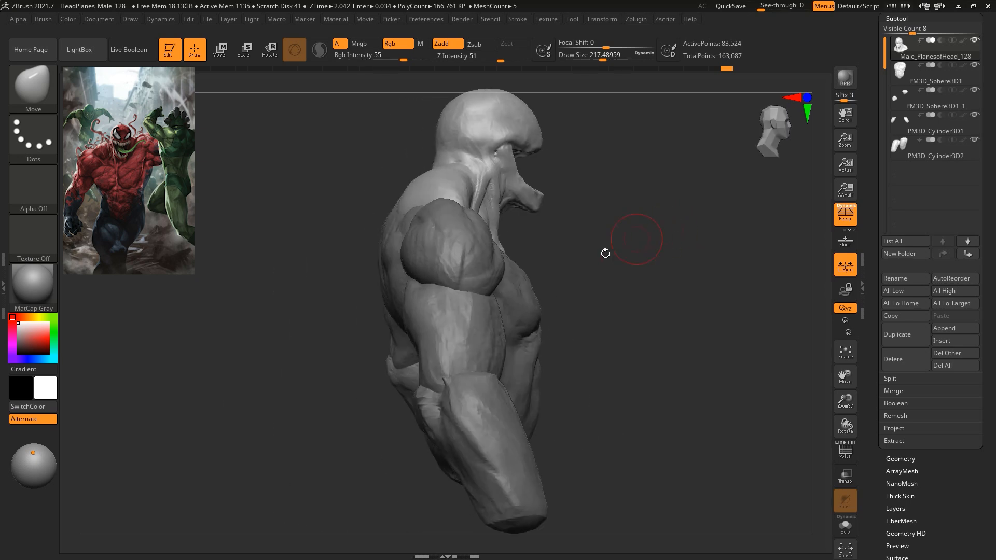
key("space")
left_click(426, 372, "alt")
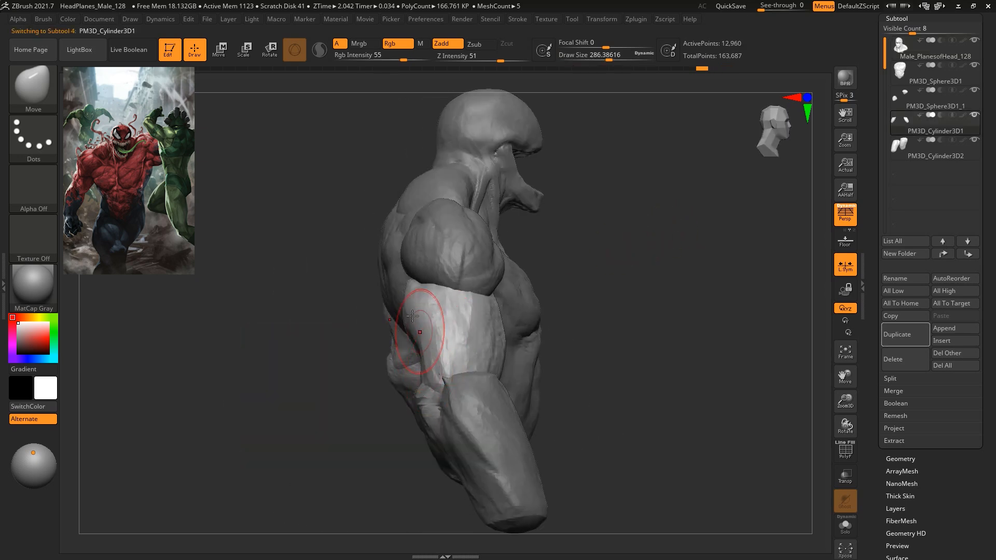
mouse_move(573, 285)
left_mouse_down()
mouse_move(541, 286)
mouse_move(584, 259)
left_mouse_up()
Select the torso and build up the glute area below the lower back with the ClayBuildup brush.
left_click(434, 347, "alt")
key("b")
left_click(253, 155)
left_click_drag(422, 354, 416, 398)
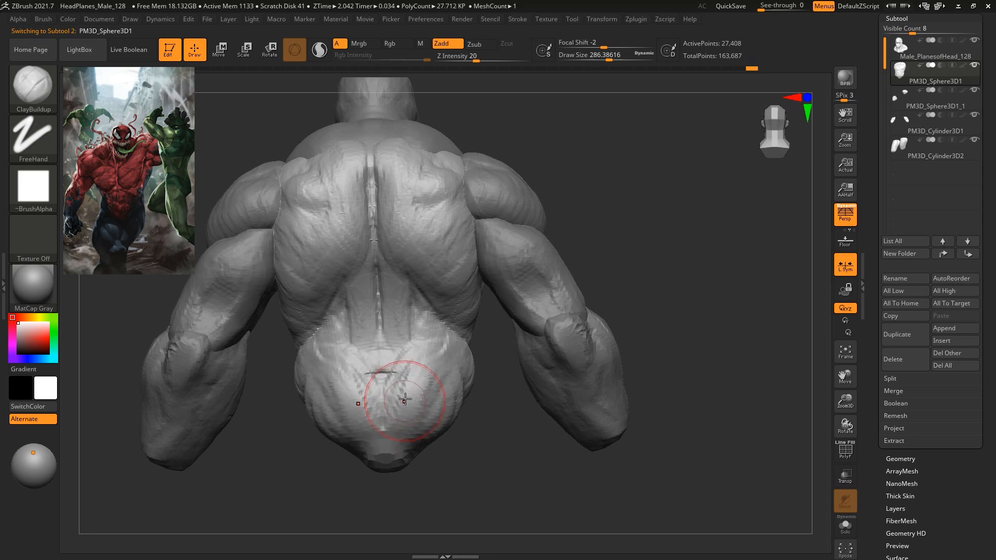
Carve a vertical centre crease between the glutes with the DamStandard brush.
key("b")
key("d")
key("s")
mouse_move(381, 374)
left_mouse_down()
mouse_move(384, 456)
mouse_move(412, 444)
mouse_move(379, 432)
mouse_move(386, 449)
left_mouse_up()
mouse_move(422, 480)
left_mouse_down()
mouse_move(469, 496)
mouse_move(453, 412)
left_mouse_up()
Round out the glutes on both sides of the crease with ClayBuildup at a draw size of about 286.
key("b")
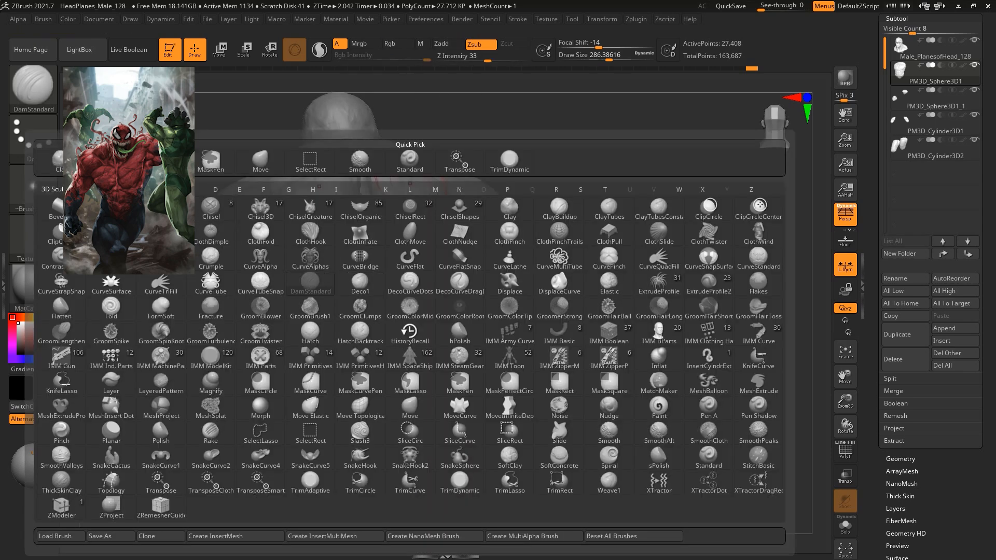
key("c")
key("b")
mouse_move(410, 417)
left_mouse_down()
mouse_move(432, 394)
mouse_move(426, 380)
mouse_move(387, 354)
left_mouse_up()
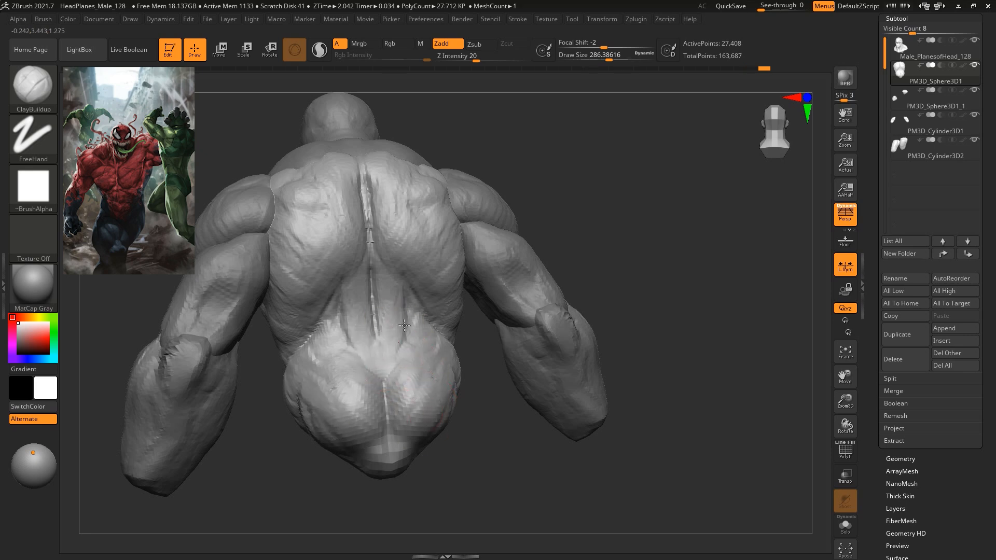
left_click_drag(456, 442, 456, 418)
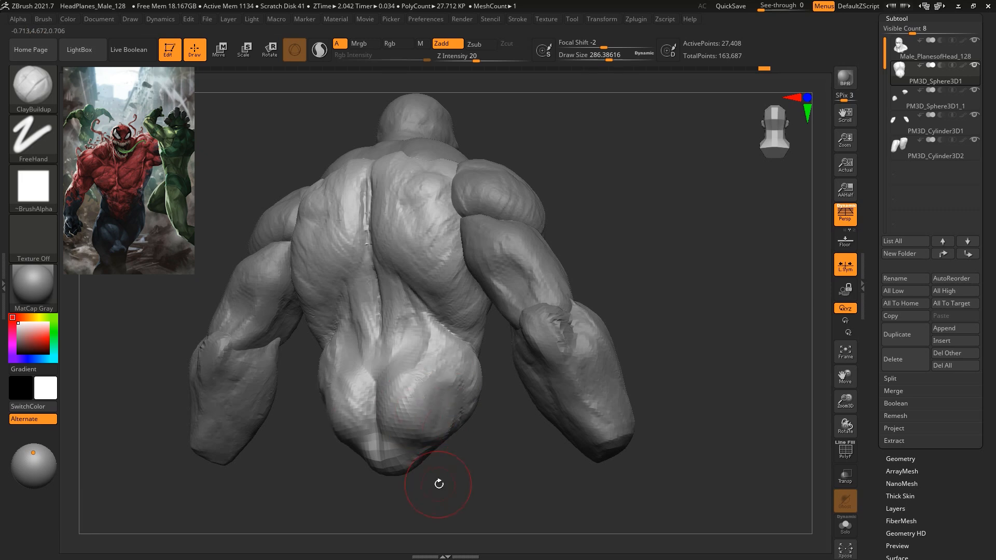
mouse_move(422, 505)
left_mouse_down()
mouse_move(407, 504)
mouse_move(387, 451)
left_mouse_up()
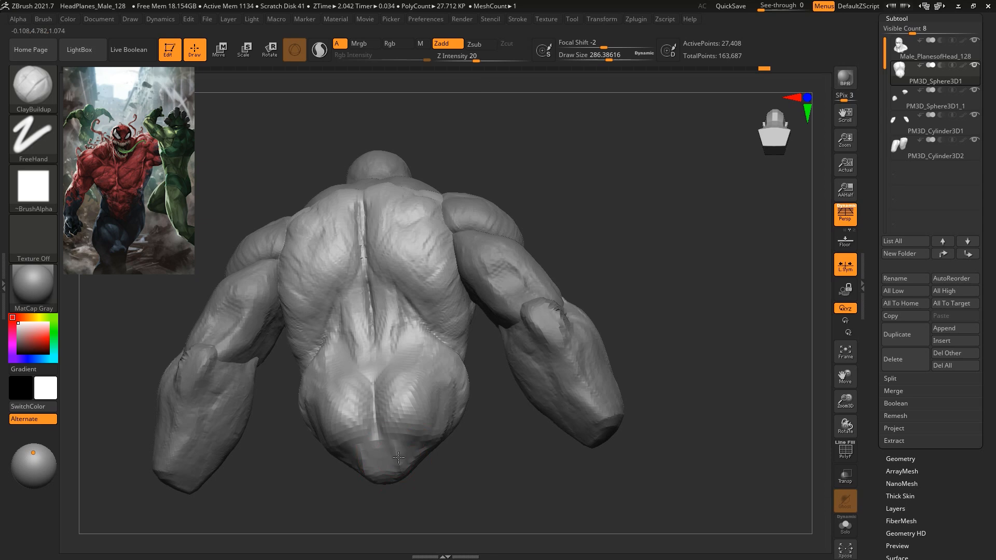
Build up the obliques and lower sides of the abdomen with ClayBuildup strokes.
mouse_move(444, 487)
left_mouse_down()
mouse_move(381, 506)
mouse_move(611, 340)
mouse_move(588, 307)
mouse_move(530, 329)
left_mouse_up()
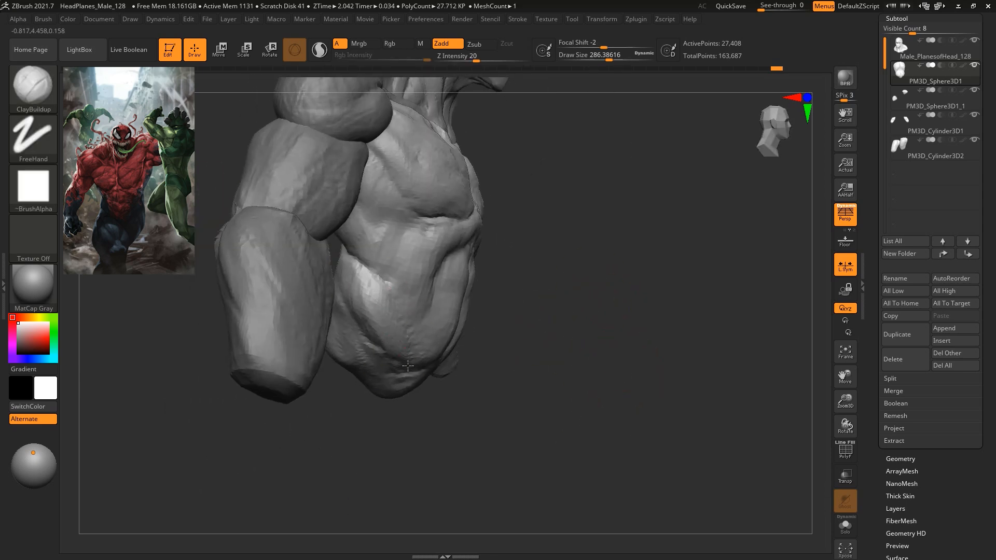
mouse_move(389, 366)
left_mouse_down()
mouse_move(600, 317)
mouse_move(553, 435)
mouse_move(496, 382)
left_mouse_up()
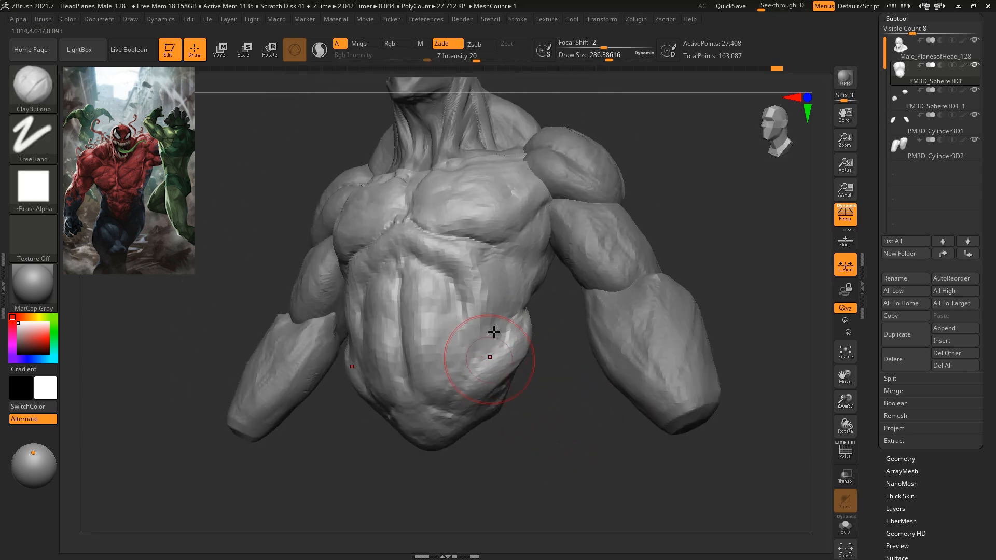
left_click_drag(506, 284, 522, 301)
Select the shoulder muscles and reshape the deltoid's lower edge in side view with the Move brush at a draw size of about 234.
left_click_drag(667, 213, 679, 218, "shift")
key("space")
left_click(640, 199)
left_click_drag(657, 165, 651, 269, "alt")
left_click_drag(638, 188, 649, 247, "alt")
left_click(589, 335, "alt")
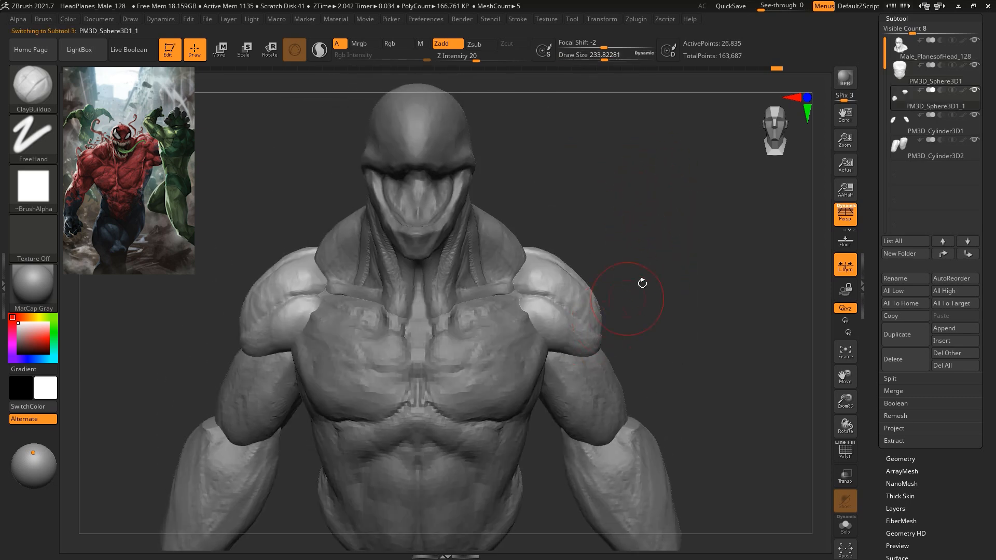
left_click_drag(629, 296, 462, 309)
key("b")
key("m")
key("v")
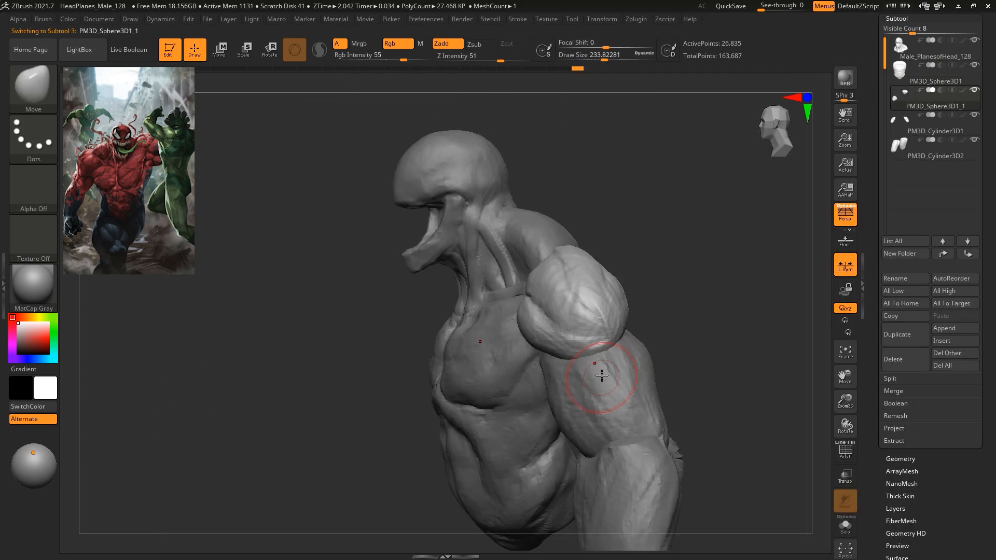
left_click_drag(601, 354, 614, 357)
left_click_drag(721, 332, 697, 334)
left_click_drag(613, 353, 621, 345)
Pull the deltoid's lower end down over the upper arm with the Move brush at a draw size of about 305.
mouse_move(747, 322)
left_mouse_down()
mouse_move(596, 337)
mouse_move(611, 357)
mouse_move(614, 338)
left_mouse_up()
key("space")
mouse_move(580, 359)
left_mouse_down()
mouse_move(593, 360)
mouse_move(575, 374)
mouse_move(623, 365)
left_mouse_up()
left_click_drag(604, 353, 593, 368)
left_click_drag(608, 316, 605, 319)
left_click_drag(710, 369, 752, 316)
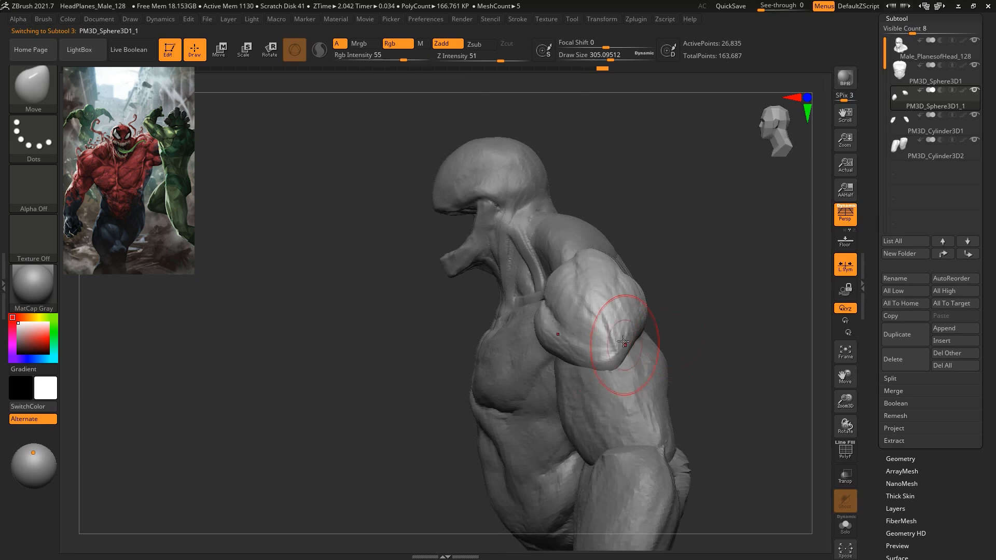
Refine the shoulders' outer contour from the front with the Move brush at draw sizes of about 533 and 415.
mouse_move(689, 363)
left_mouse_down()
mouse_move(707, 334)
mouse_move(674, 301)
mouse_move(672, 272)
left_mouse_up()
key("space")
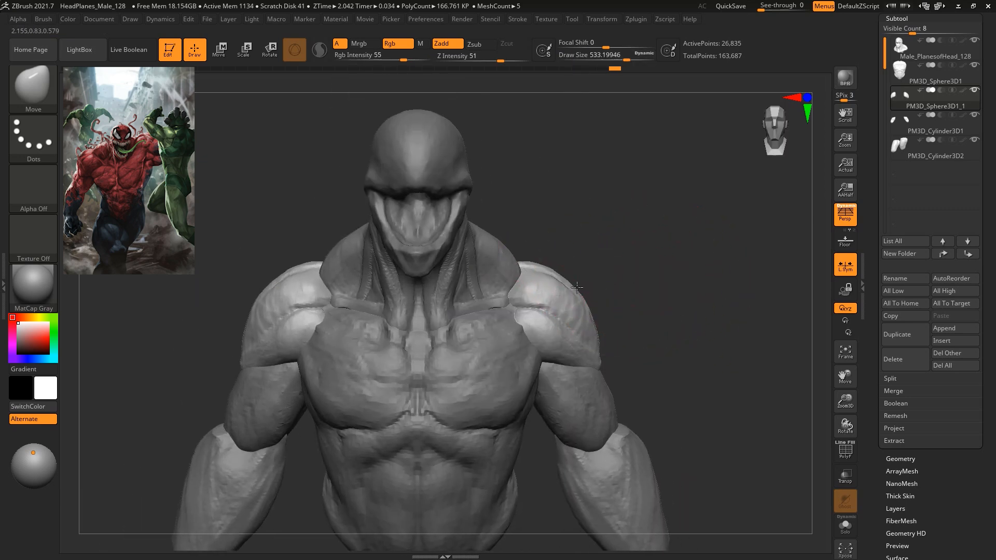
left_click_drag(577, 287, 572, 292)
mouse_move(580, 275)
right_mouse_down("ctrl")
mouse_move(596, 238)
mouse_move(633, 214)
right_mouse_up("ctrl")
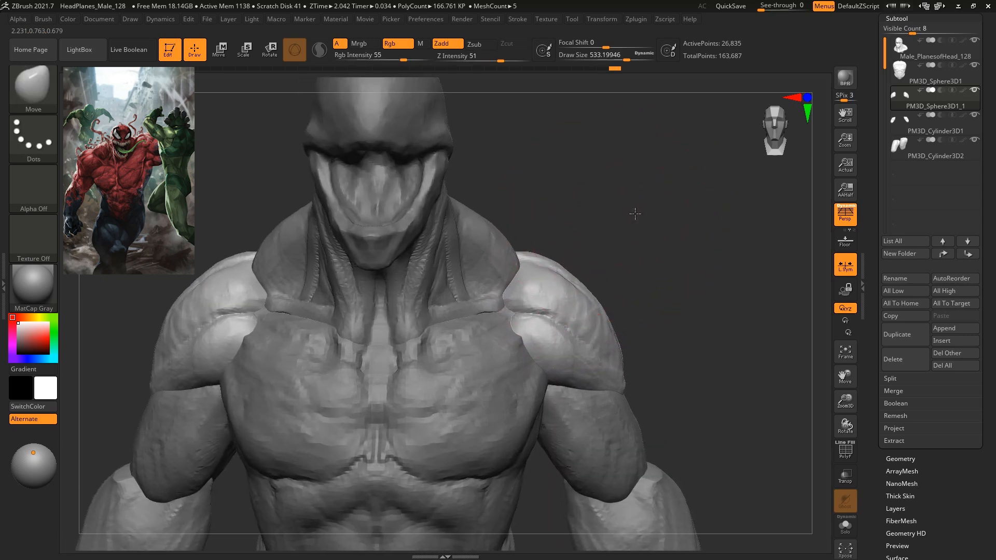
right_click_drag(653, 303, 638, 225, "alt")
key("space")
left_click_drag(636, 295, 628, 295)
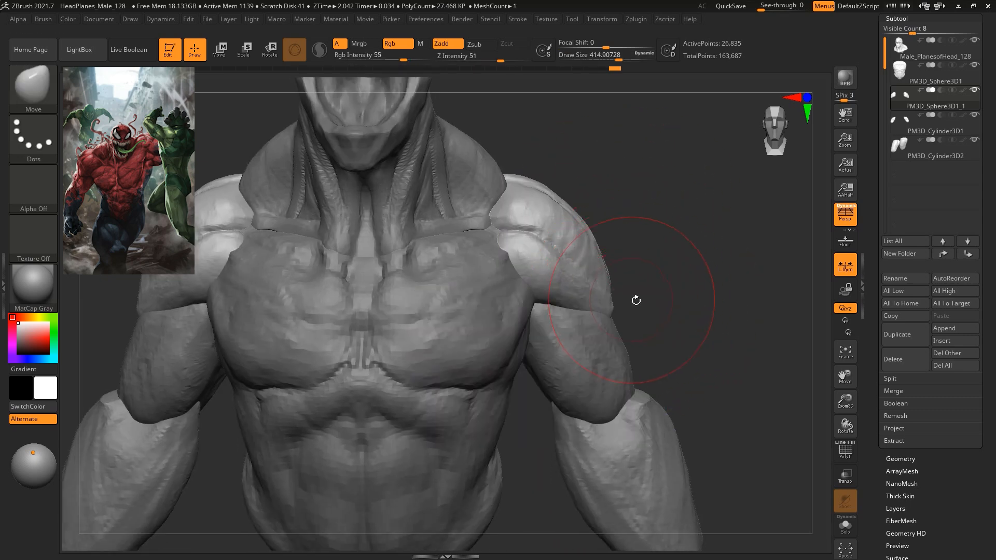
left_click_drag(620, 324, 606, 342)
Select the upper arms, reshape them with the Move brush at a draw size of about 415, and make the forearms active.
mouse_move(538, 379)
left_mouse_down()
mouse_move(533, 356)
mouse_move(558, 396)
left_mouse_up()
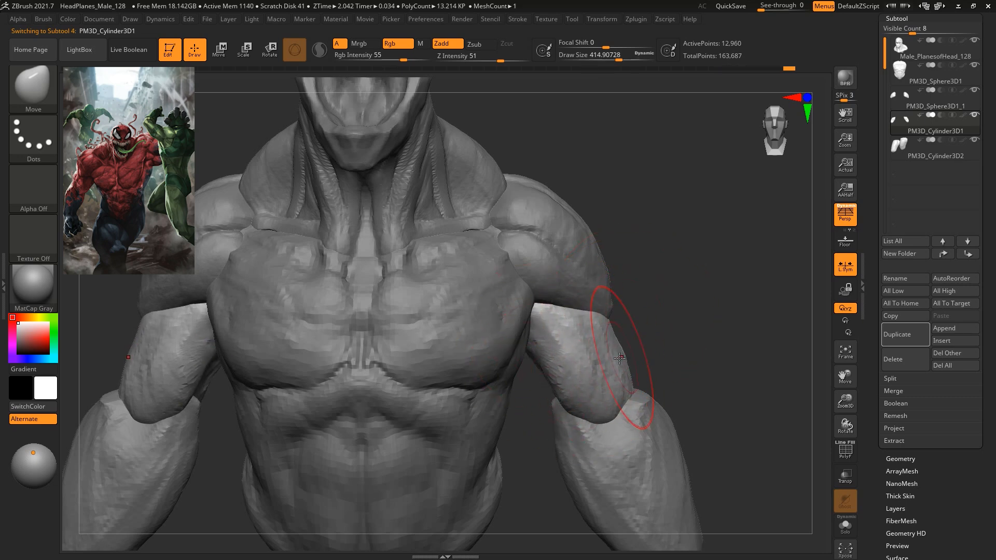
left_click_drag(707, 305, 740, 358)
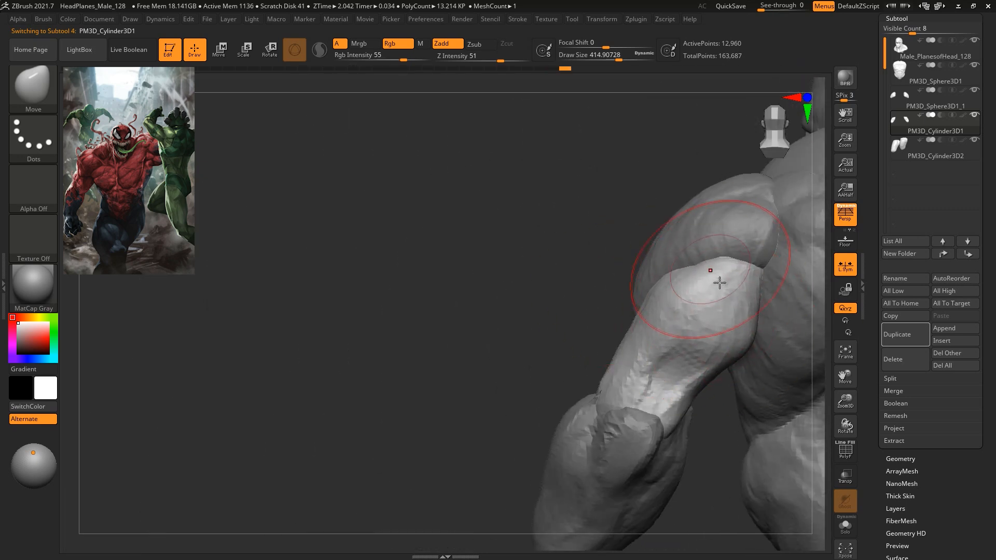
left_click_drag(740, 331, 750, 338)
left_click_drag(662, 289, 658, 302)
left_click_drag(608, 380, 645, 411)
mouse_move(596, 367)
left_mouse_down()
mouse_move(704, 285)
mouse_move(711, 253)
mouse_move(692, 231)
mouse_move(662, 242)
mouse_move(652, 228)
mouse_move(566, 256)
mouse_move(446, 264)
left_mouse_up()
left_click(547, 287, "alt")
left_click(454, 388, "alt")
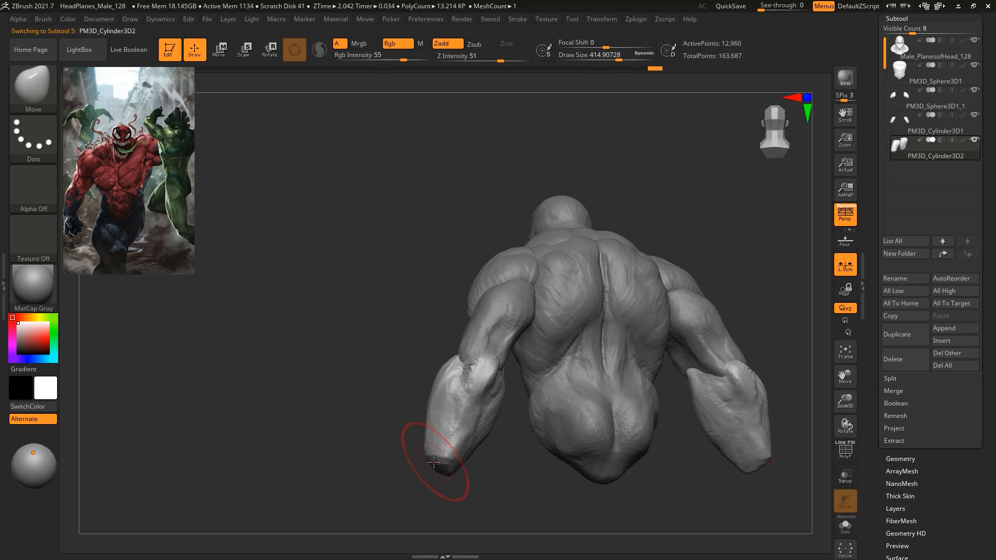
left_click_drag(483, 486, 538, 473, "shift")
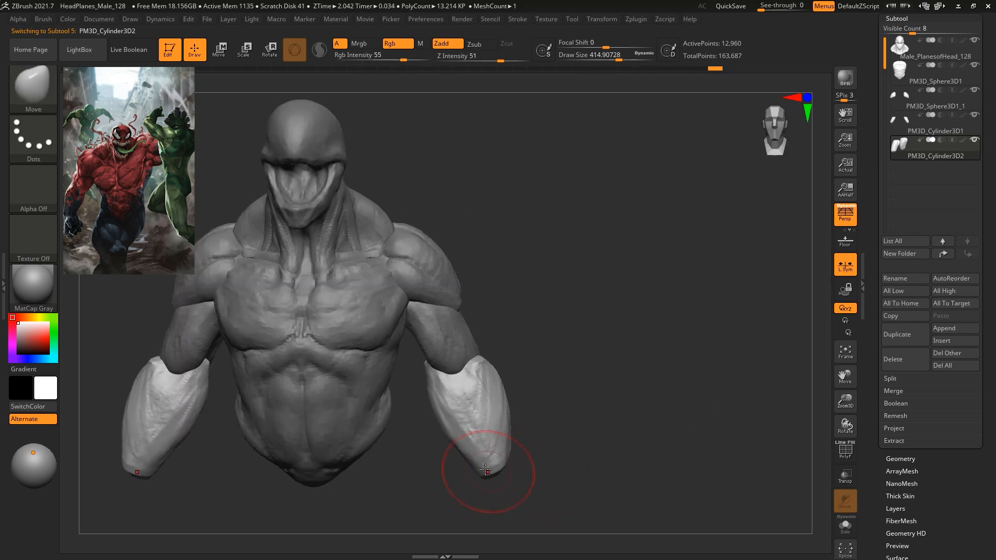
left_click_drag(542, 427, 602, 290, "alt")
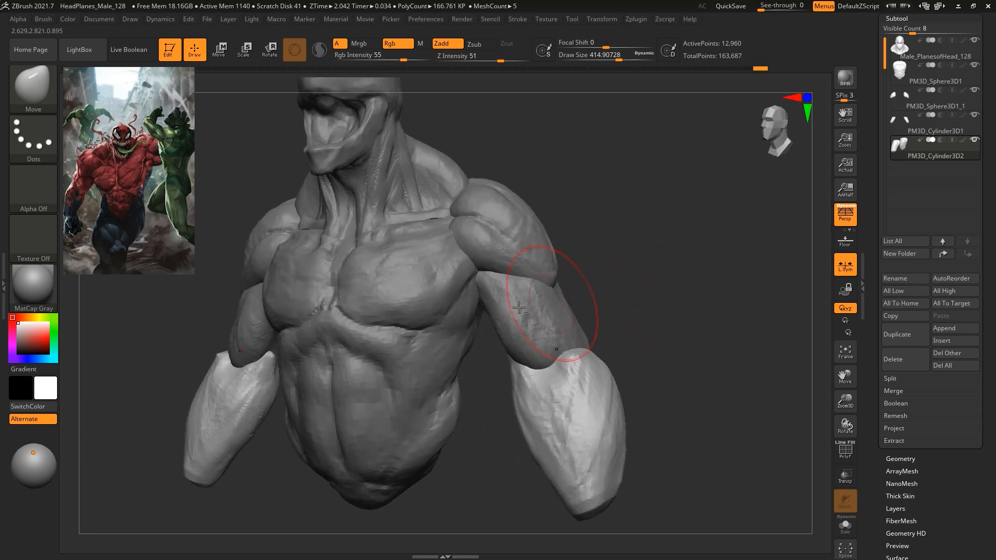
Select the torso and build up the outer pectorals near the armpits with ClayBuildup at draw sizes of about 318 and 268.
left_click(424, 277, "alt")
key("b")
left_click(176, 162)
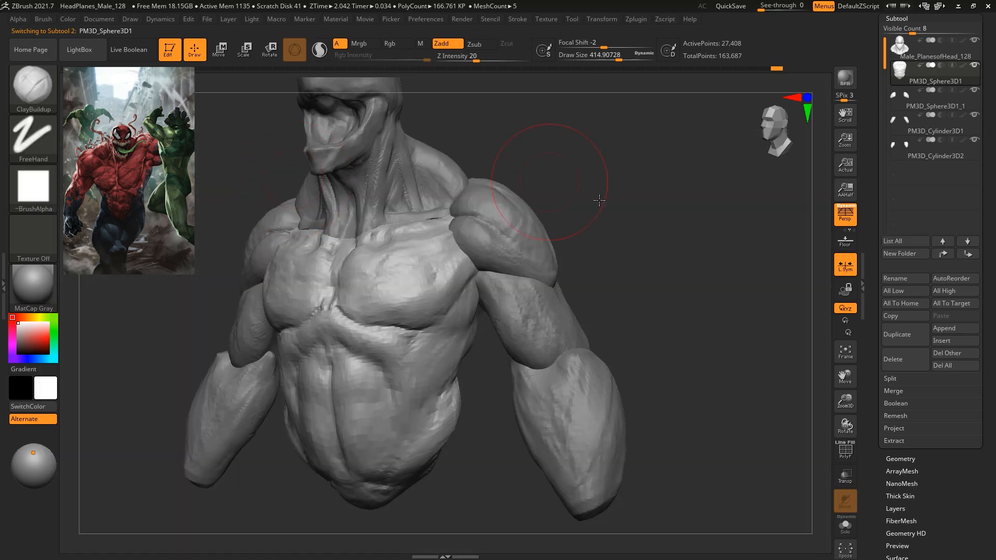
left_click_drag(600, 200, 654, 200)
key("space")
left_click_drag(566, 267, 557, 267)
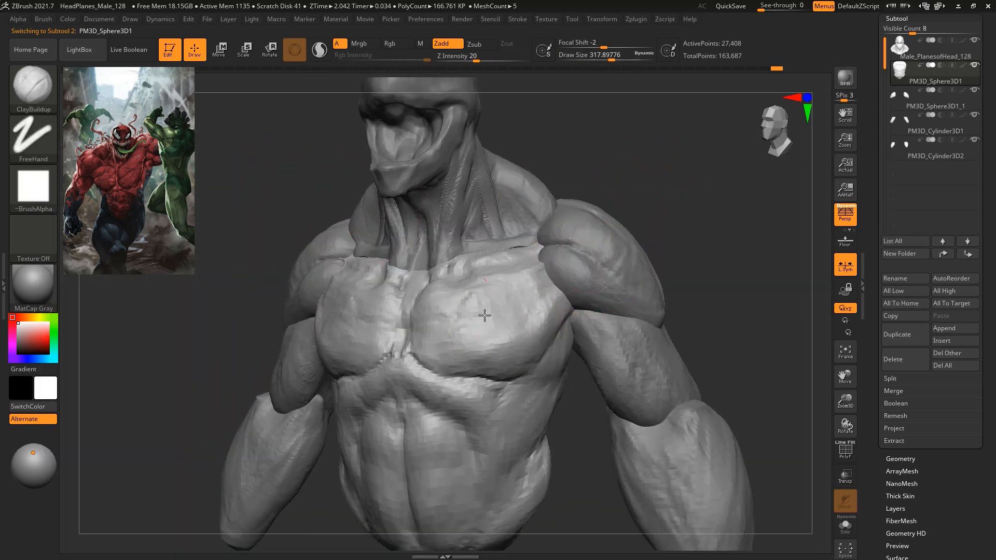
mouse_move(650, 274)
left_mouse_down()
mouse_move(681, 273)
mouse_move(674, 269)
left_mouse_up()
key("space")
left_click_drag(676, 264, 630, 276)
Carve a groove inward from the armpit across each pectoral with the DamStandard brush at a draw size of about 268.
key("b")
key("d")
key("s")
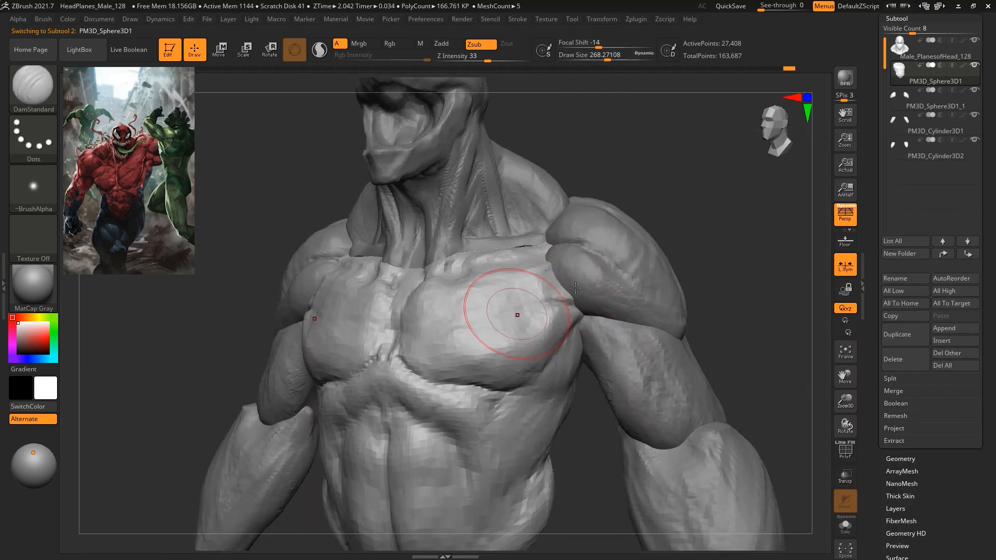
left_click_drag(705, 256, 599, 287)
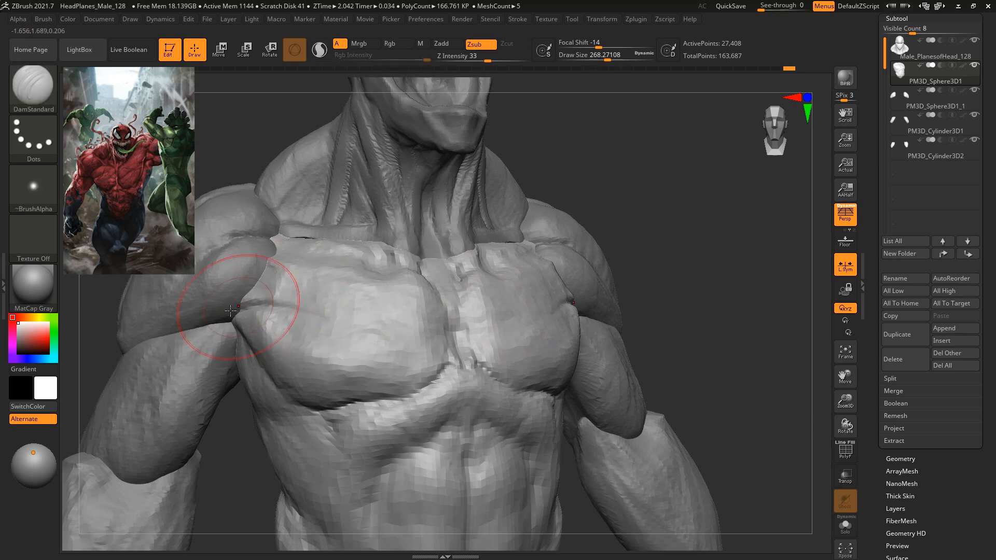
left_click_drag(244, 306, 373, 325)
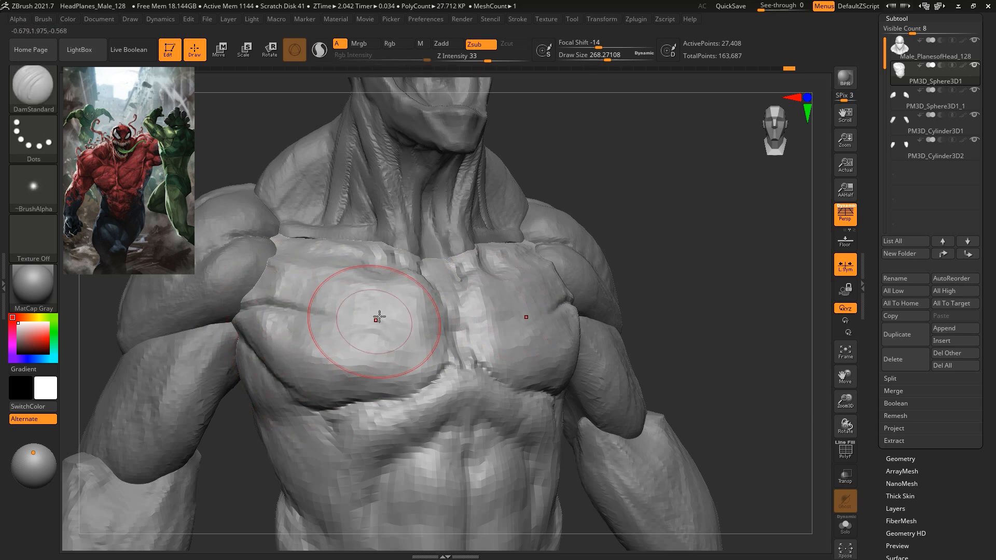
left_click_drag(610, 164, 637, 158)
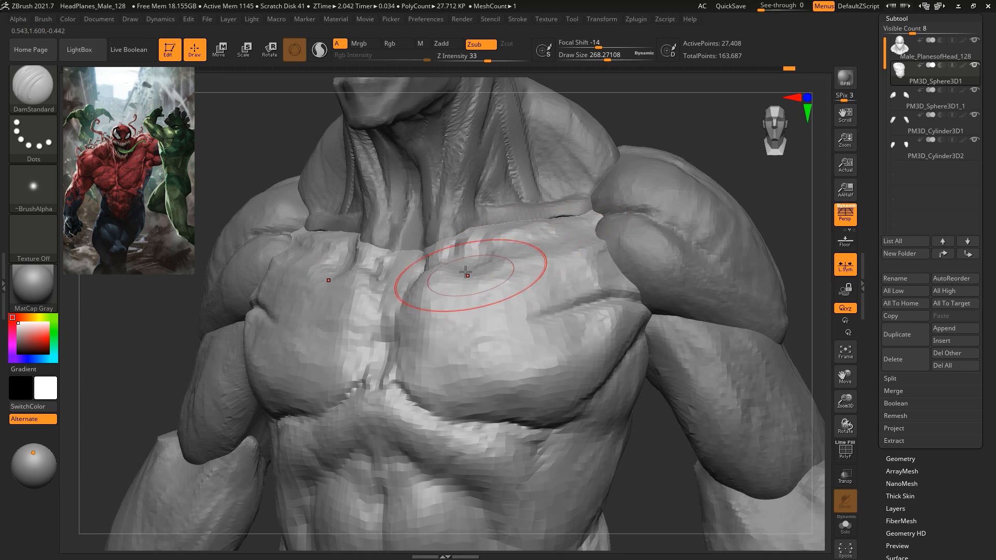
right_click_drag(645, 207, 685, 209)
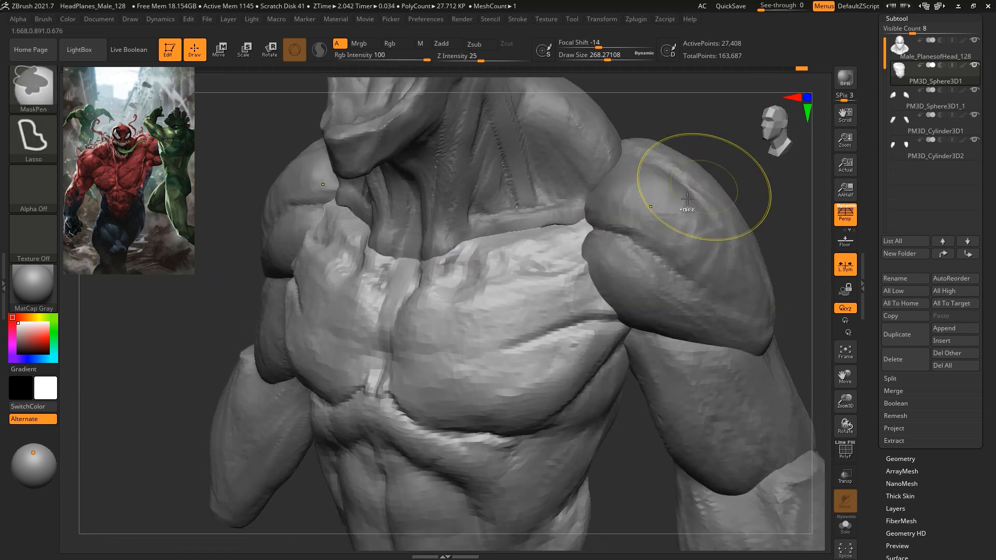
mouse_move(786, 261)
left_mouse_down("shift")
mouse_move(736, 311)
mouse_move(705, 302)
mouse_move(742, 313)
mouse_move(689, 314)
mouse_move(705, 293)
mouse_move(711, 311)
mouse_move(711, 303)
left_mouse_up("shift")
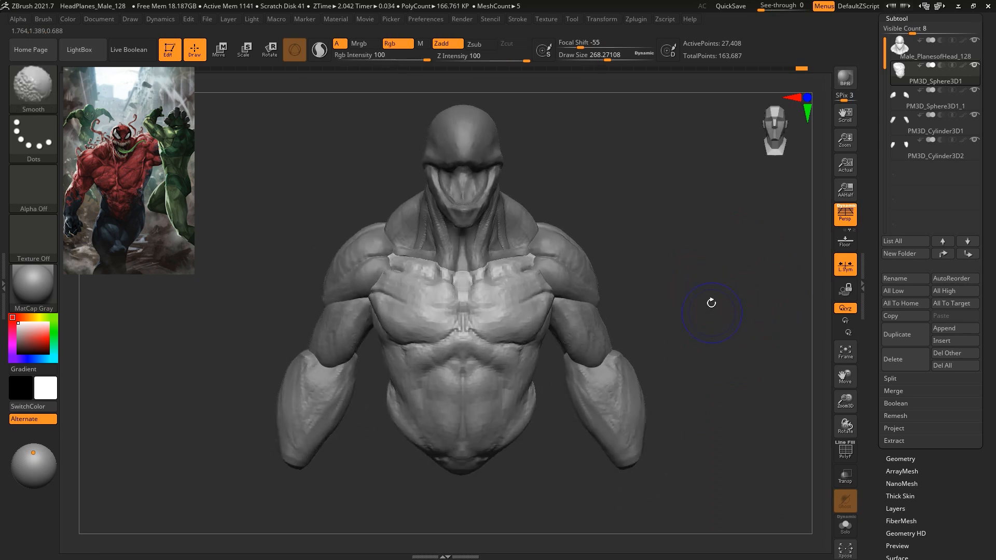
Select the head-and-neck mesh and adjust the sides of the neck with the Move brush at a draw size of about 422.
key("b")
key("m")
key("v")
left_click_drag(683, 227, 691, 255, "alt")
key("space")
left_click(689, 251)
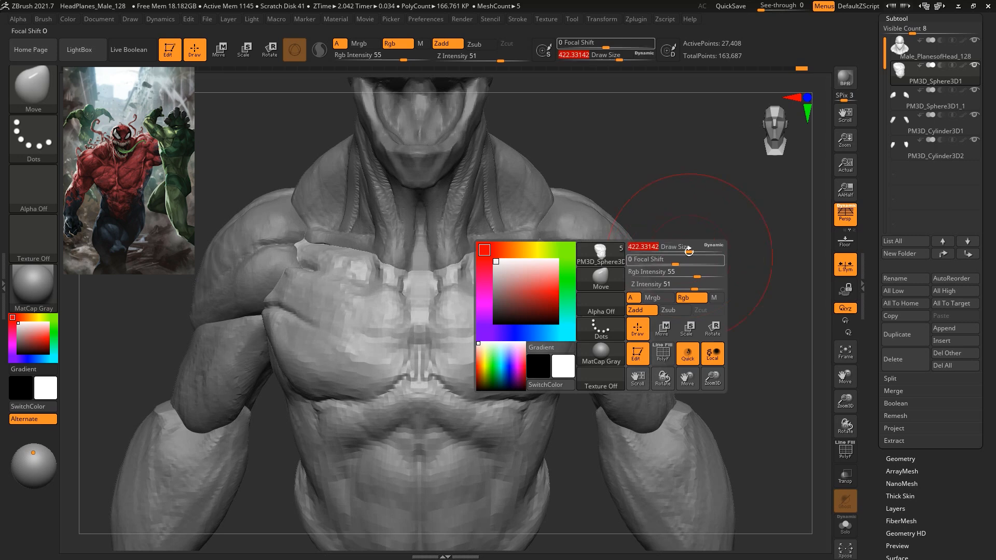
left_click(451, 255, "alt")
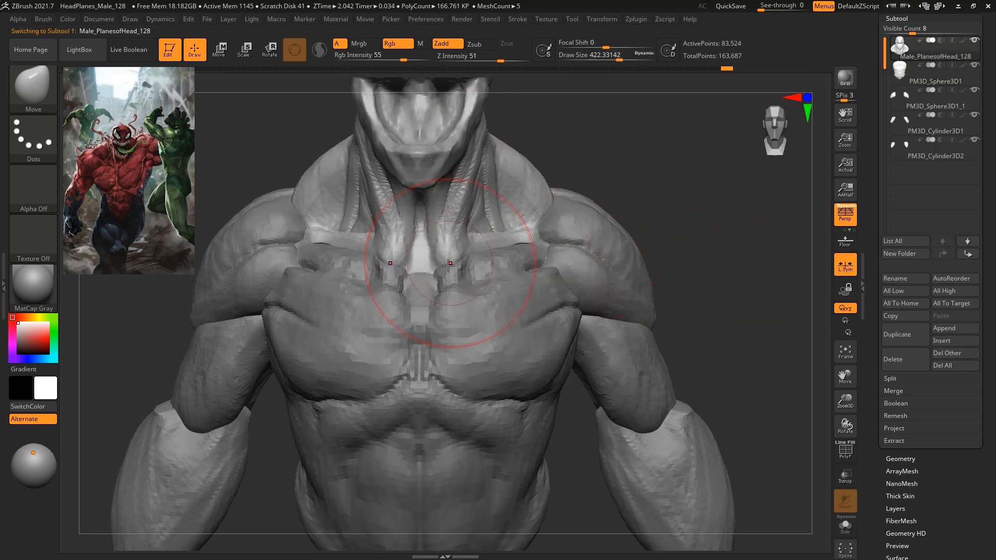
left_click_drag(565, 156, 571, 202, "alt")
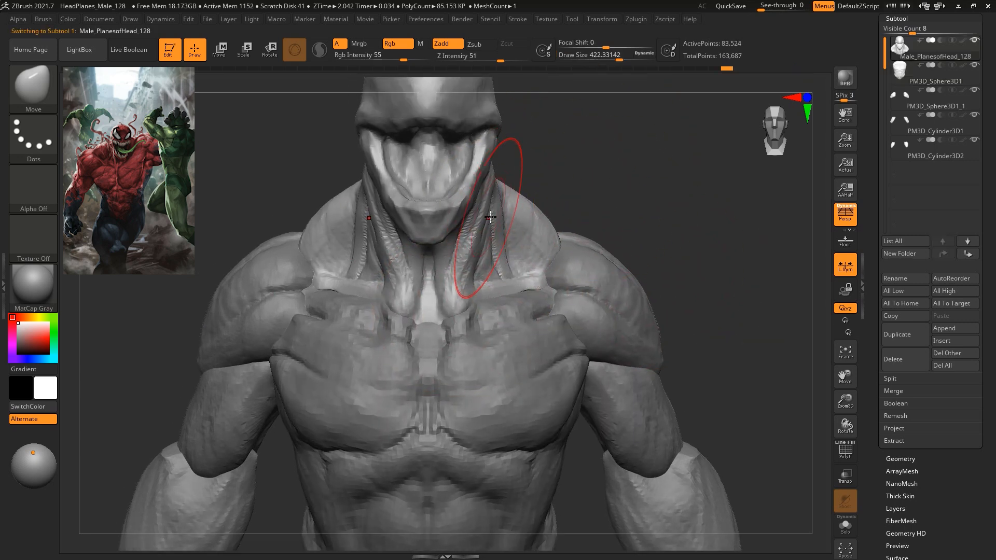
Refine the trapezius and the base of the neck from front and side with the Move brush at a draw size of about 344.
left_click_drag(496, 245, 493, 248)
key("space")
left_click(537, 224)
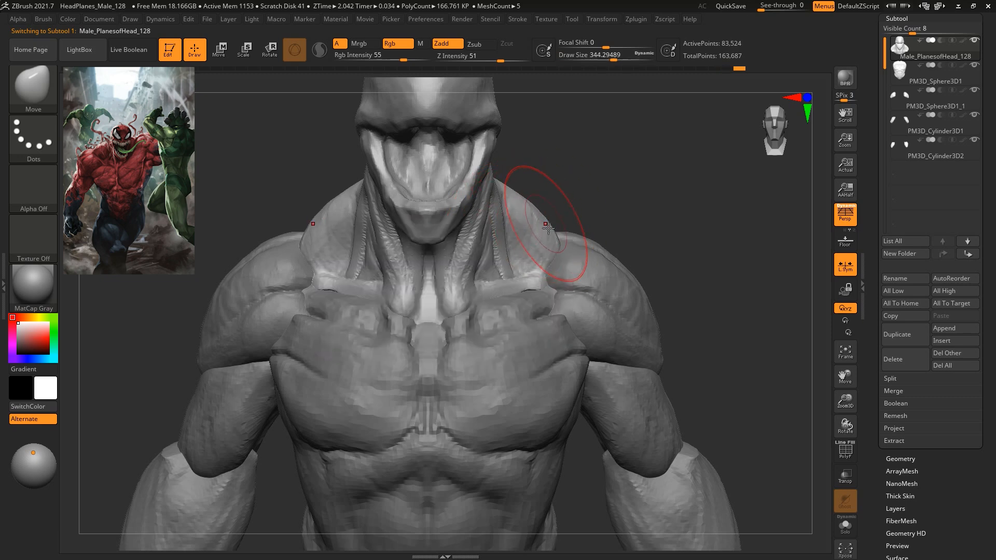
left_click_drag(649, 208, 452, 230)
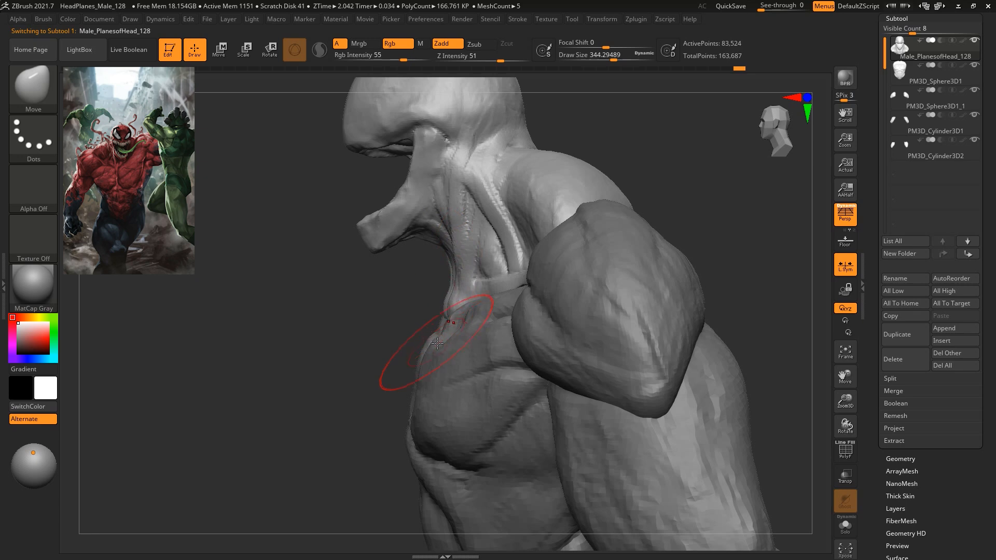
mouse_move(530, 141)
left_mouse_down()
mouse_move(541, 139)
mouse_move(583, 195)
mouse_move(571, 207)
mouse_move(594, 254)
left_mouse_up()
left_click_drag(577, 221, 648, 114)
Select the torso, reshape the chest's contour in side view with the Move brush, and set the draw size to about 351.
left_click(508, 207, "alt")
left_click_drag(641, 182, 589, 189)
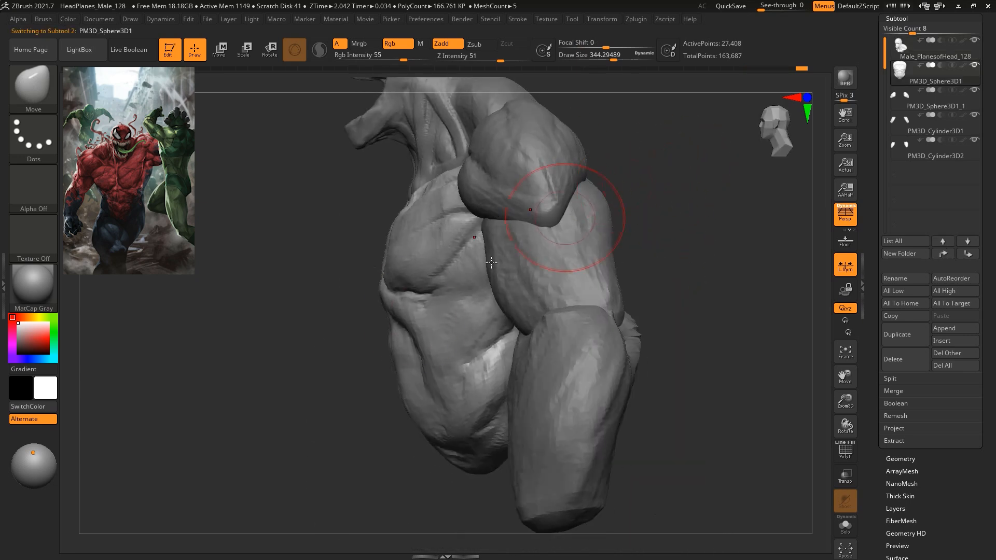
key("space")
left_click_drag(358, 361, 370, 361)
mouse_move(399, 224)
left_mouse_down()
mouse_move(392, 255)
mouse_move(423, 257)
left_mouse_up()
mouse_move(659, 226)
left_mouse_down("alt")
mouse_move(708, 269)
mouse_move(681, 256)
mouse_move(671, 269)
mouse_move(643, 235)
left_mouse_up("alt")
key("space")
mouse_move(643, 234)
left_mouse_down()
mouse_move(682, 231)
mouse_move(648, 238)
mouse_move(671, 244)
mouse_move(700, 231)
left_mouse_up()
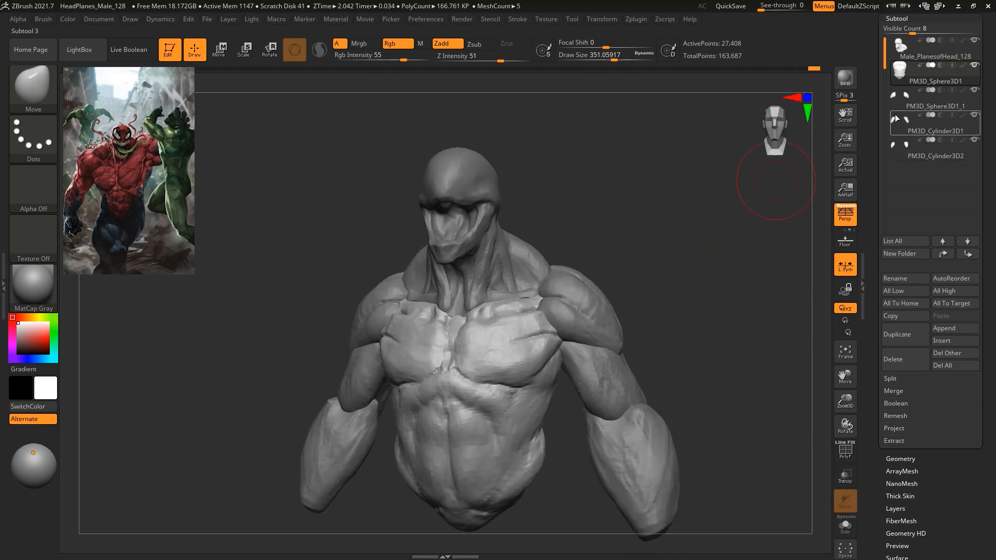
Merge all the subtools below Male_PlanesofHead_128 down into it, skipping the confirmation note until the next restart.
left_click(900, 52)
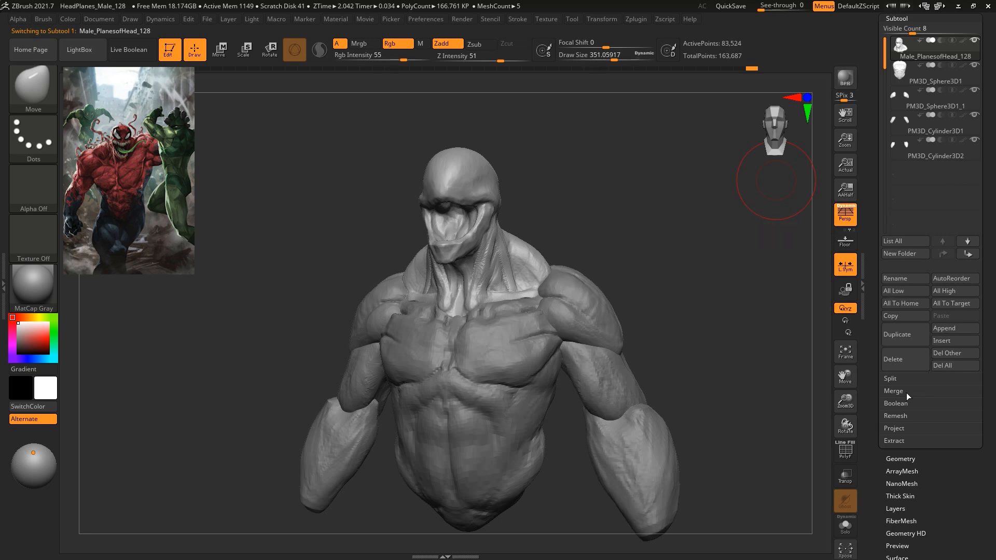
left_click(893, 391)
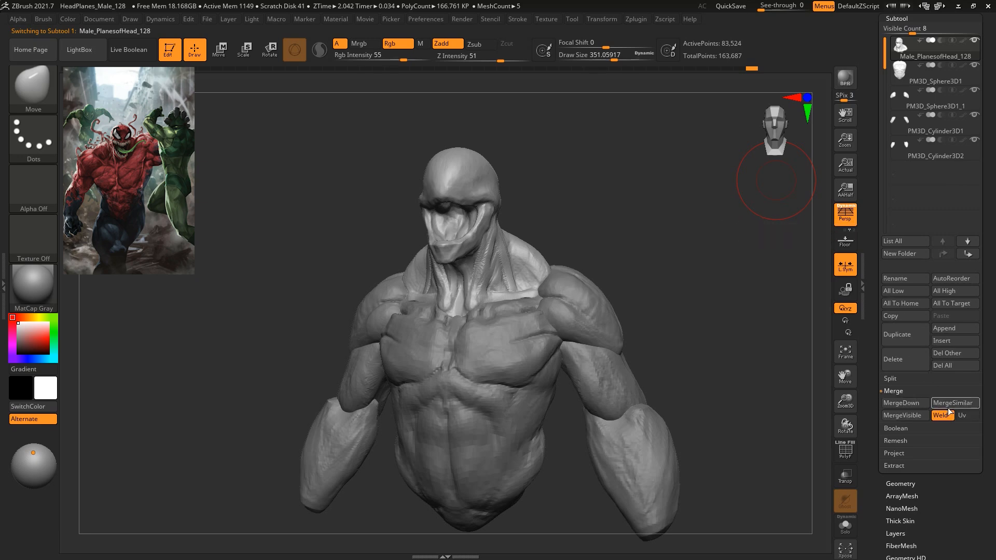
left_click(889, 400)
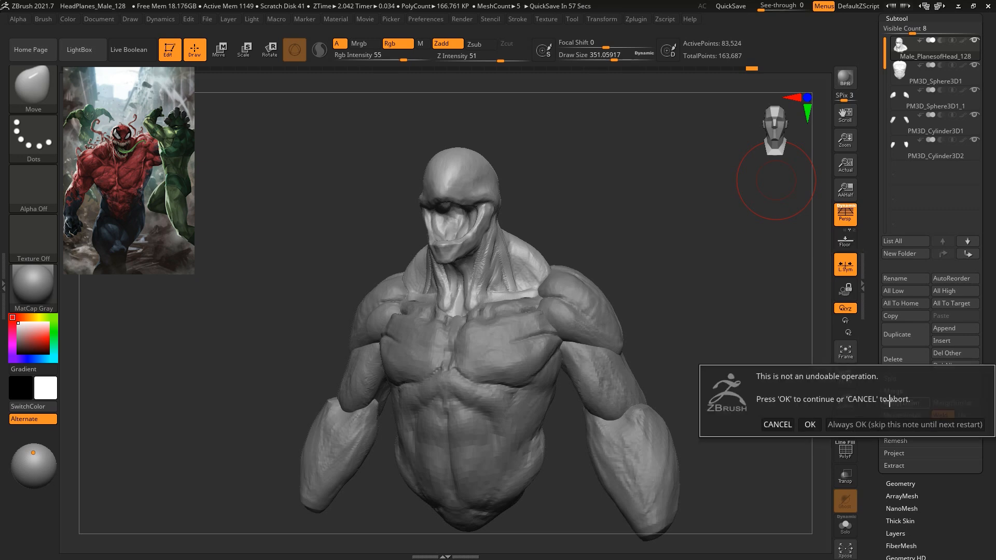
left_click(802, 425)
left_click(893, 402)
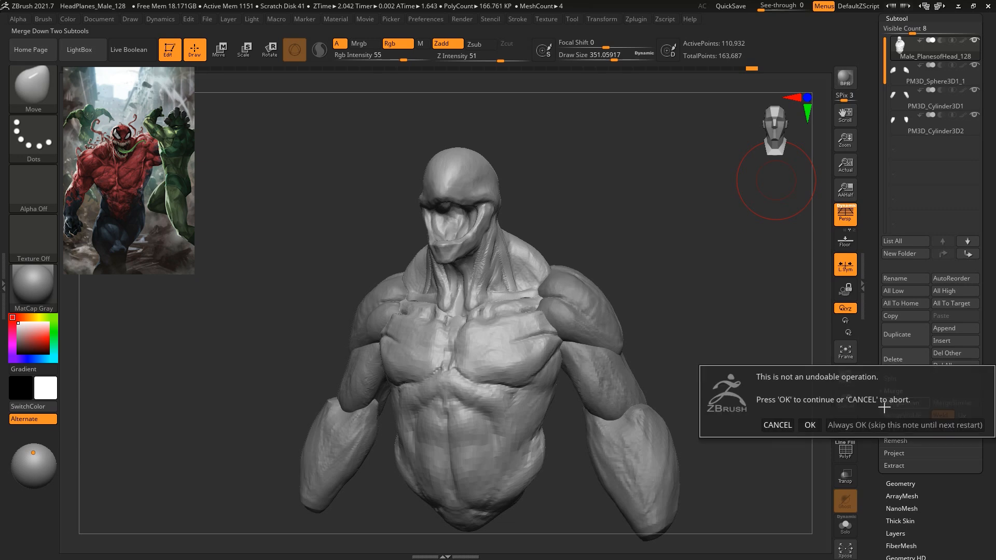
left_click(865, 425)
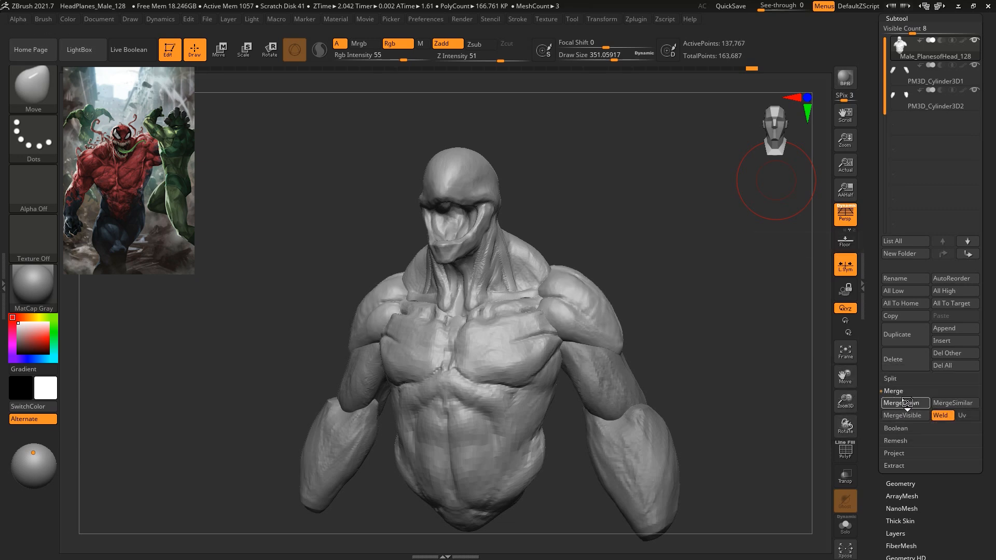
left_click(907, 401)
left_click(907, 401)
left_click_drag(646, 235, 655, 229, "shift")
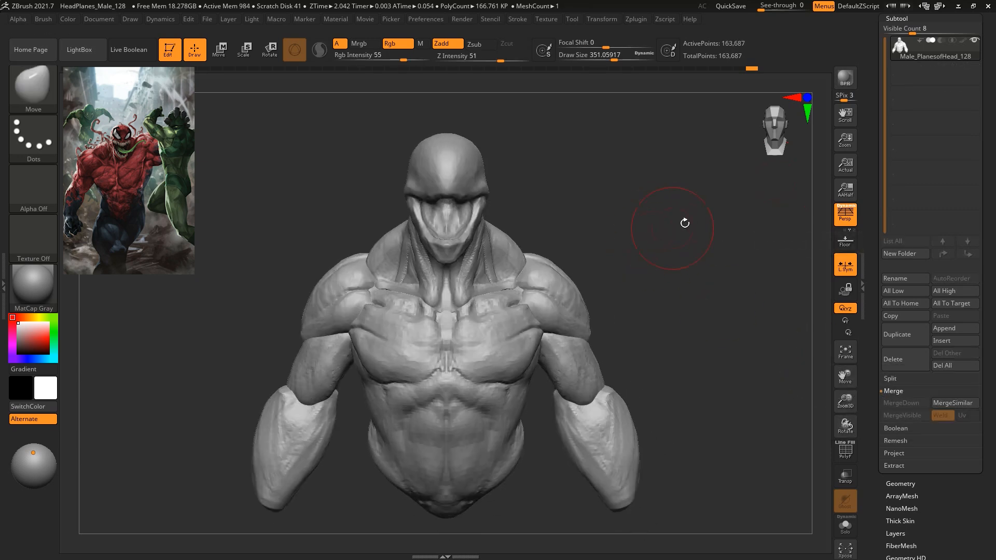
Set the DynaMesh resolution to 176 and remesh the merged body into one continuous mesh.
key("f")
left_click(899, 482)
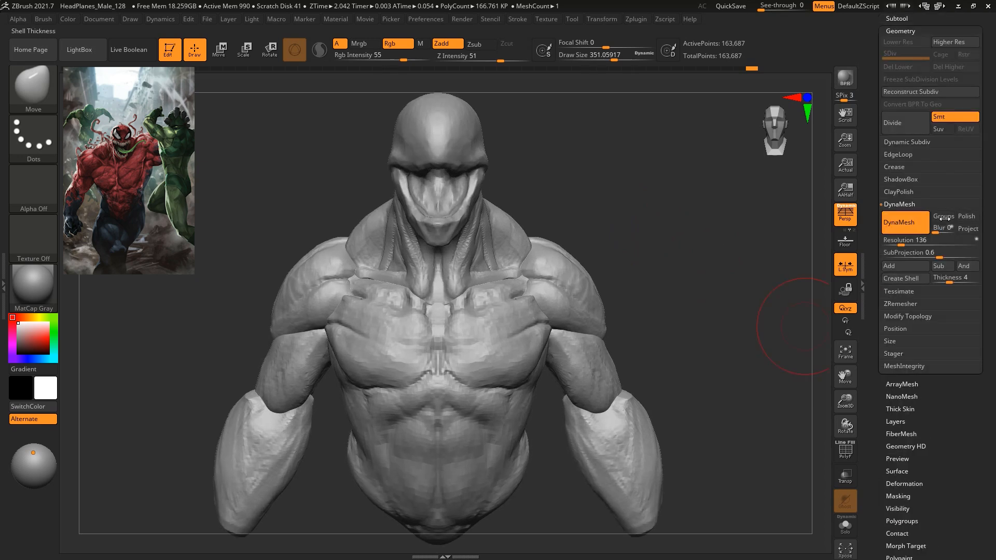
left_click(903, 245)
left_click_drag(905, 245, 904, 245)
left_click(904, 244)
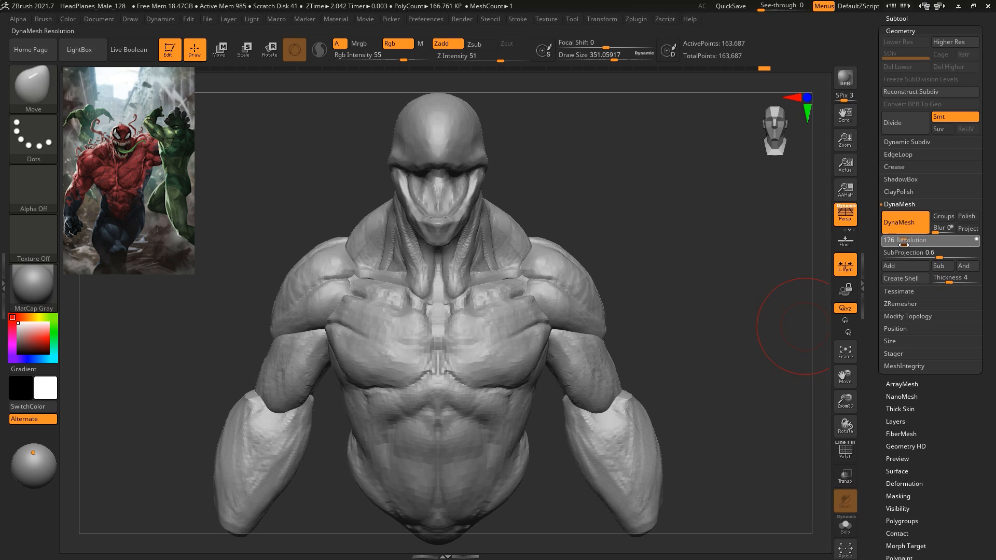
left_click(903, 244)
left_click_drag(652, 156, 694, 200, "ctrl")
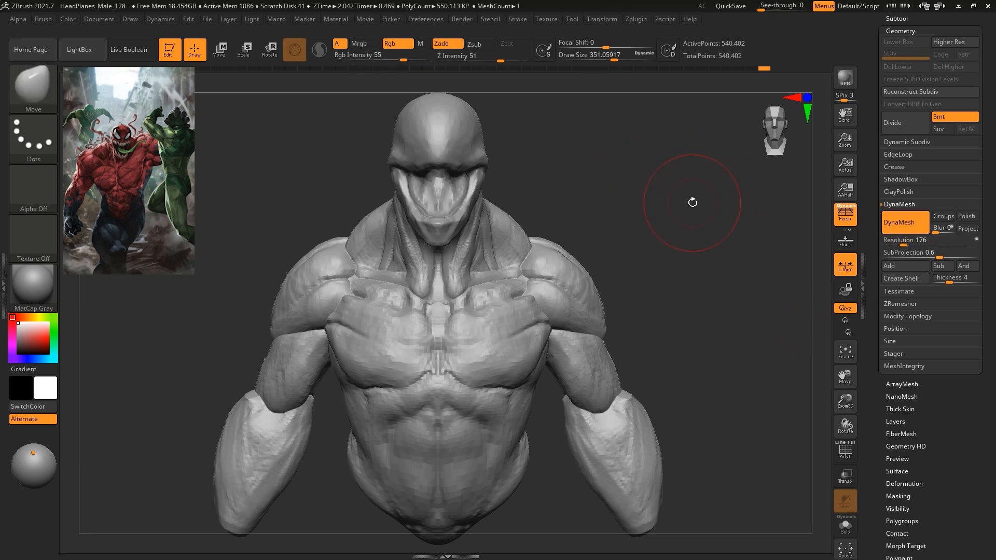
Blend the neck tendons into the top of the sternum with ClayBuildup at draw sizes of about 56 and 154.
left_click_drag(623, 181, 614, 182)
key("space")
mouse_move(620, 179)
left_mouse_down()
mouse_move(608, 171)
mouse_move(641, 202)
left_mouse_up()
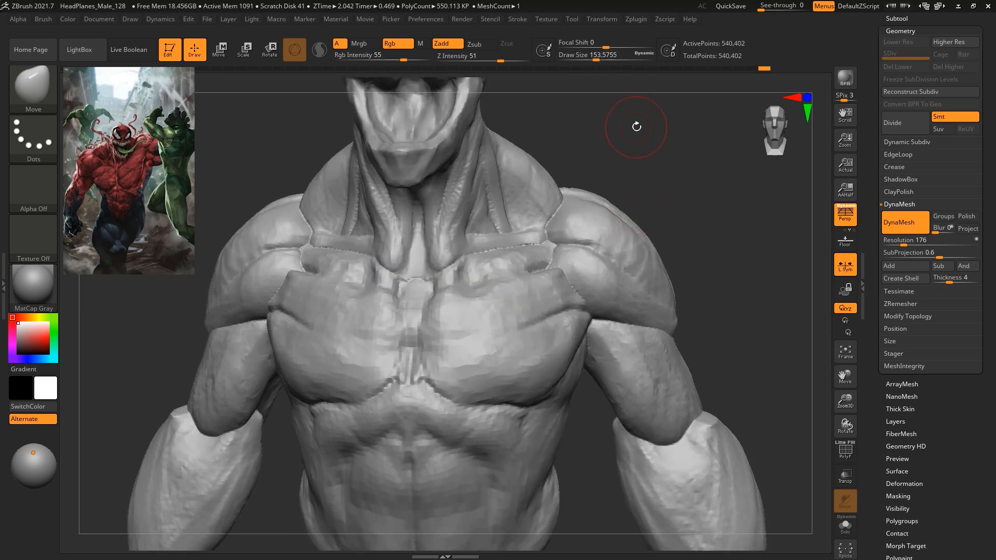
left_click_drag(714, 229, 655, 384)
key("b")
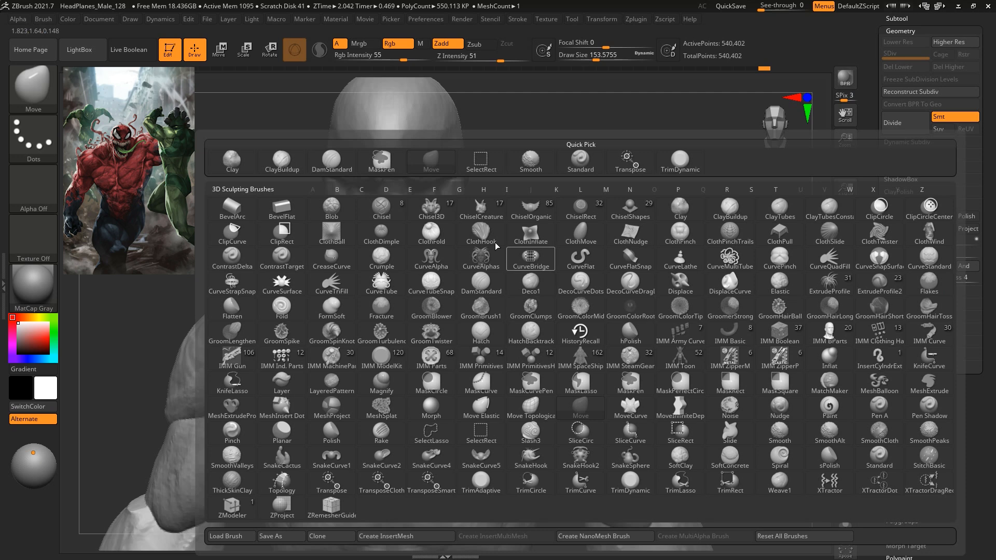
left_click(283, 161)
mouse_move(612, 193)
left_mouse_down()
mouse_move(616, 207)
mouse_move(591, 248)
left_mouse_up()
key("space")
left_click_drag(614, 200, 602, 199)
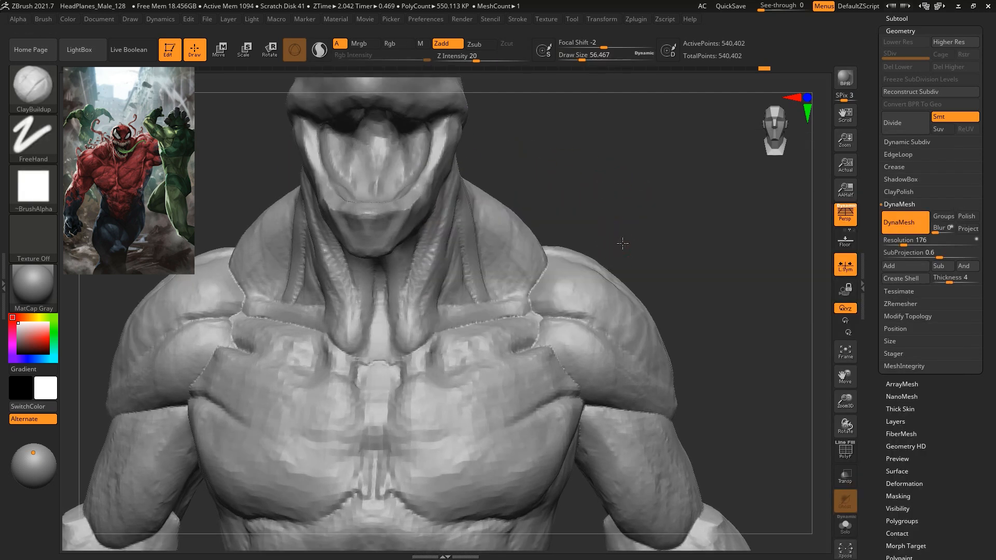
left_click_drag(622, 243, 615, 240)
key("space")
mouse_move(420, 334)
left_mouse_down()
mouse_move(429, 335)
mouse_move(417, 330)
mouse_move(423, 361)
mouse_move(381, 325)
mouse_move(432, 333)
mouse_move(407, 358)
mouse_move(415, 334)
left_mouse_up()
key("space")
Blend the collarbones into the upper chest and the base of the neck with ClayBuildup at a draw size of about 154.
left_click_drag(643, 206, 652, 180, "alt")
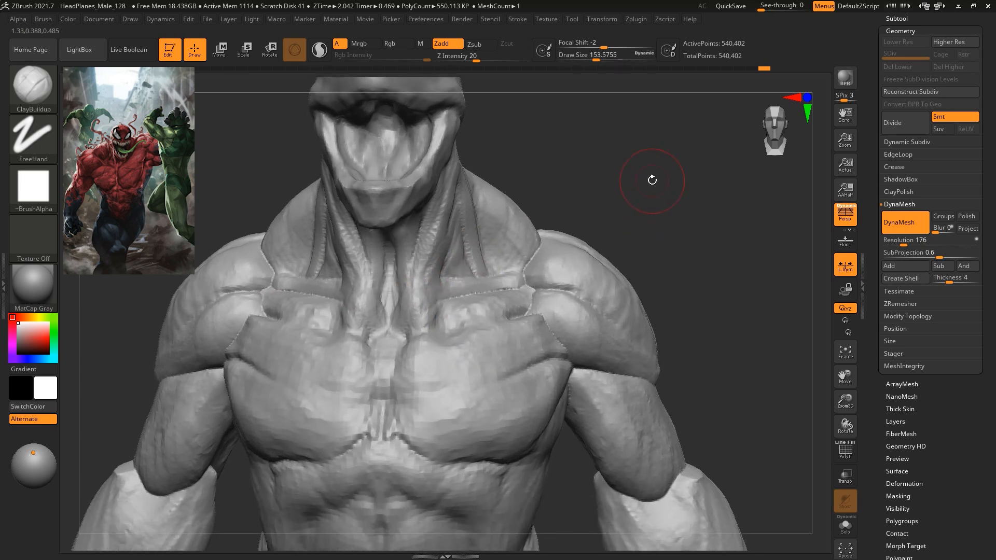
mouse_move(409, 346)
left_mouse_down()
mouse_move(412, 331)
mouse_move(388, 348)
left_mouse_up()
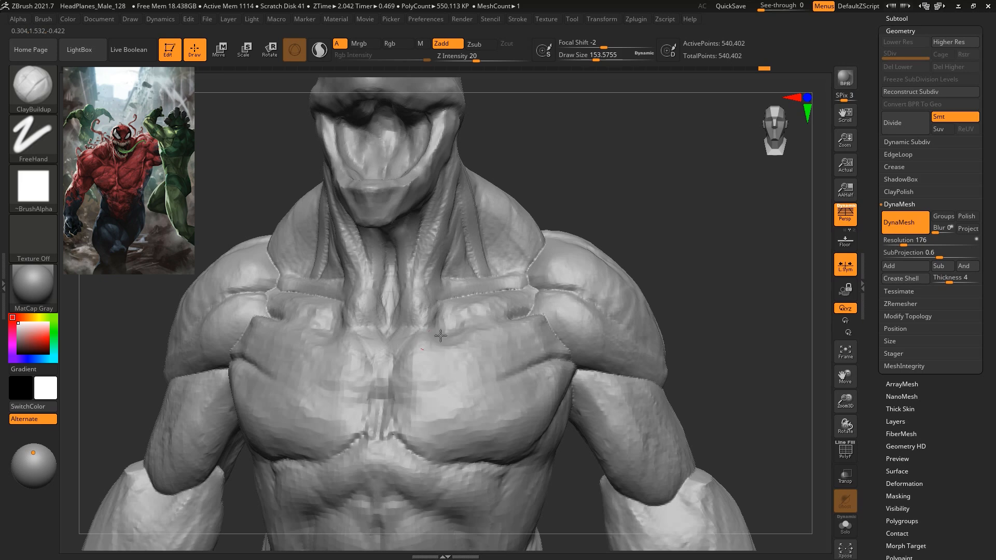
mouse_move(467, 315)
left_mouse_down()
mouse_move(518, 298)
mouse_move(446, 291)
mouse_move(521, 282)
mouse_move(478, 300)
mouse_move(541, 285)
left_mouse_up()
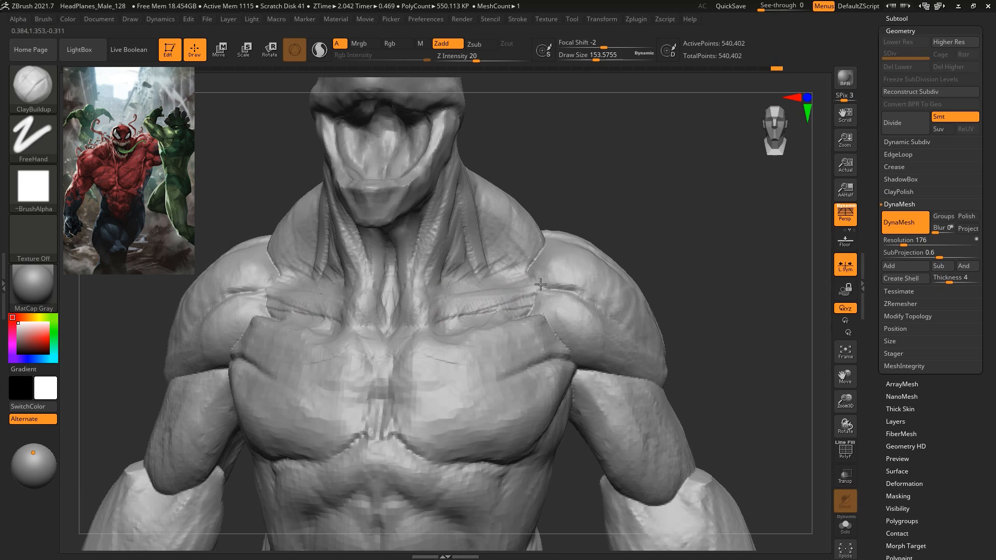
mouse_move(455, 272)
left_mouse_down()
mouse_move(459, 249)
mouse_move(436, 263)
left_mouse_up()
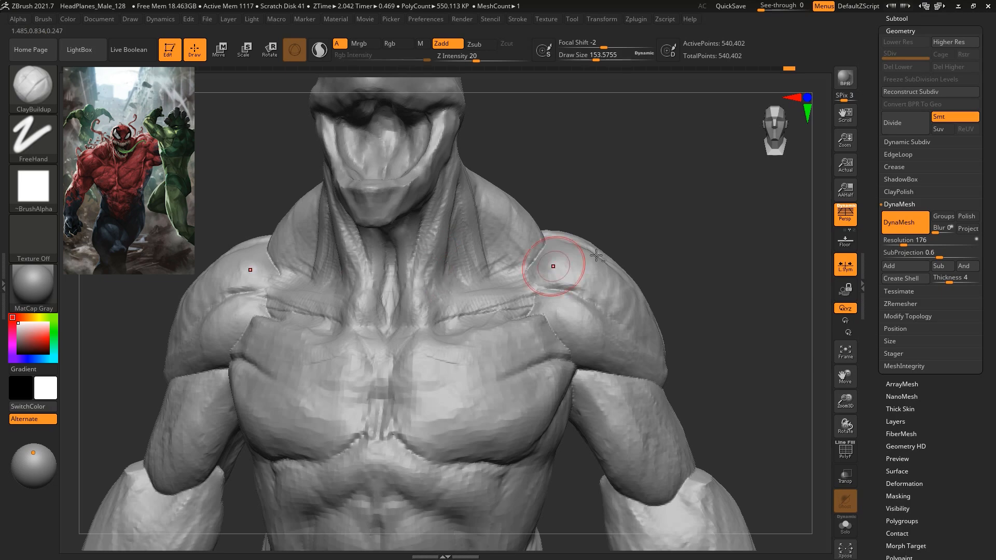
Fill the seams where the front deltoids meet the trapezius and outer chest with ClayBuildup at draw sizes of about 177 and 128.
key("f")
left_click_drag(592, 187, 563, 194)
right_click_drag(562, 193, 591, 204)
right_click(595, 204)
right_click_drag(591, 204, 583, 212)
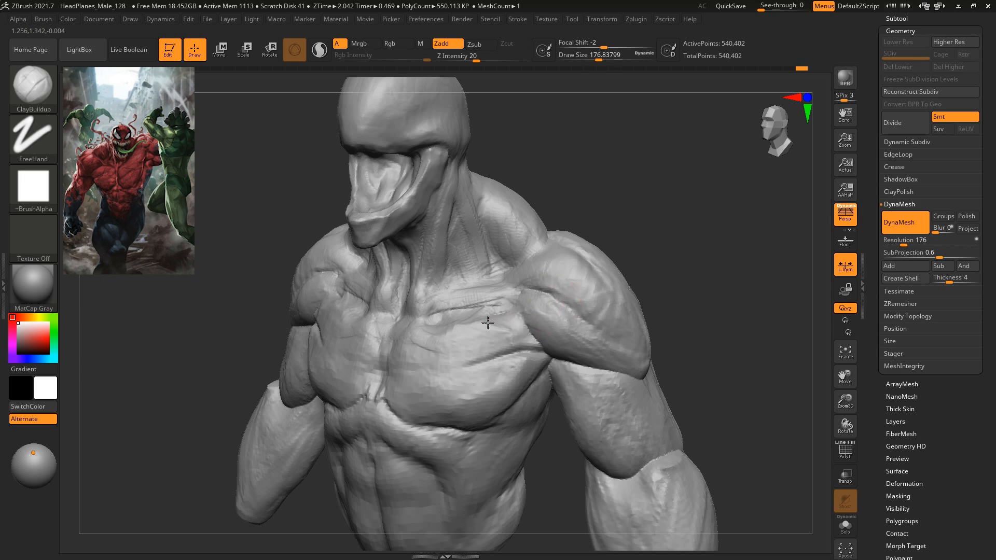
mouse_move(657, 211)
left_mouse_down("shift")
mouse_move(667, 207)
mouse_move(639, 212)
mouse_move(655, 194)
mouse_move(662, 213)
left_mouse_up("shift")
key("space")
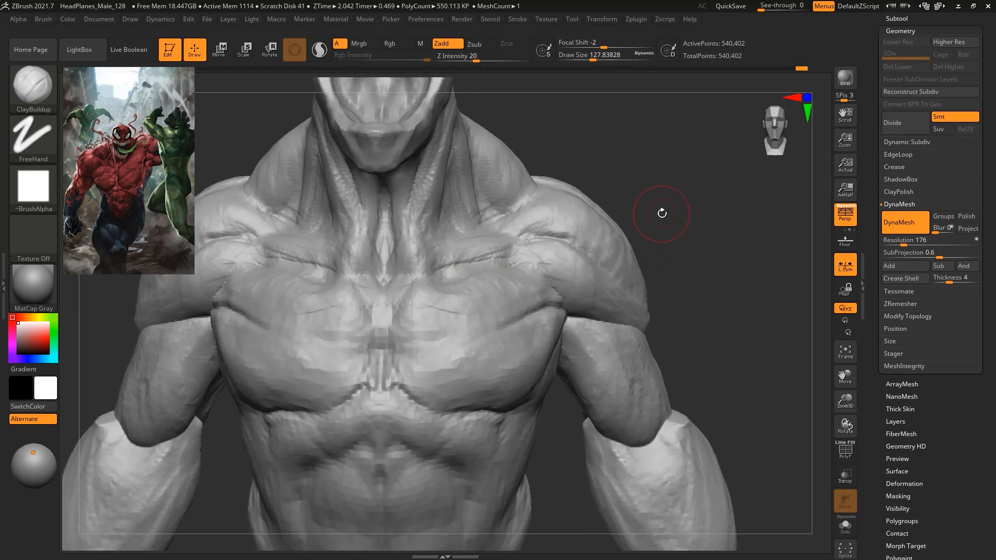
Carve the crease between the chest and front deltoid with DamStandard at a draw size of about 177, undoing a stroke along the way.
key("b")
key("d")
key("s")
key("space")
left_click_drag(663, 202, 642, 207)
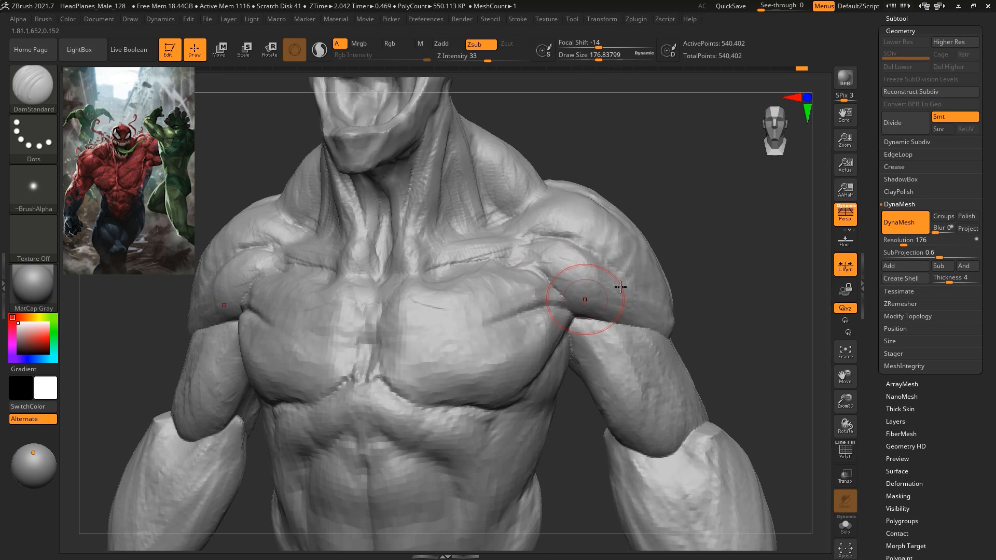
left_click_drag(704, 199, 667, 249, "shift")
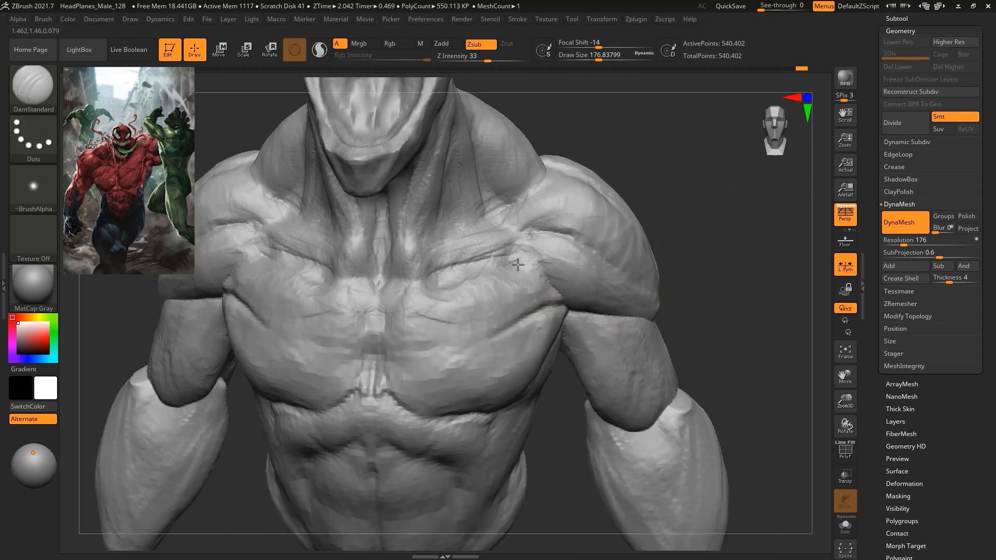
left_click_drag(528, 264, 555, 293)
key("ctrl+z")
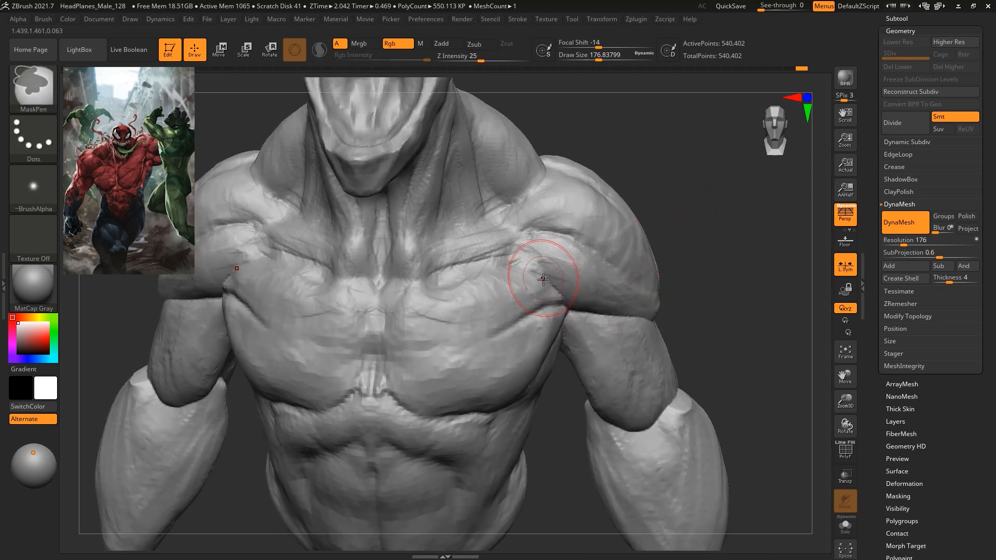
left_click_drag(508, 266, 544, 279)
Build up the junction of collarbone, chest and front deltoid with ClayBuildup at a draw size of about 132.
key("b")
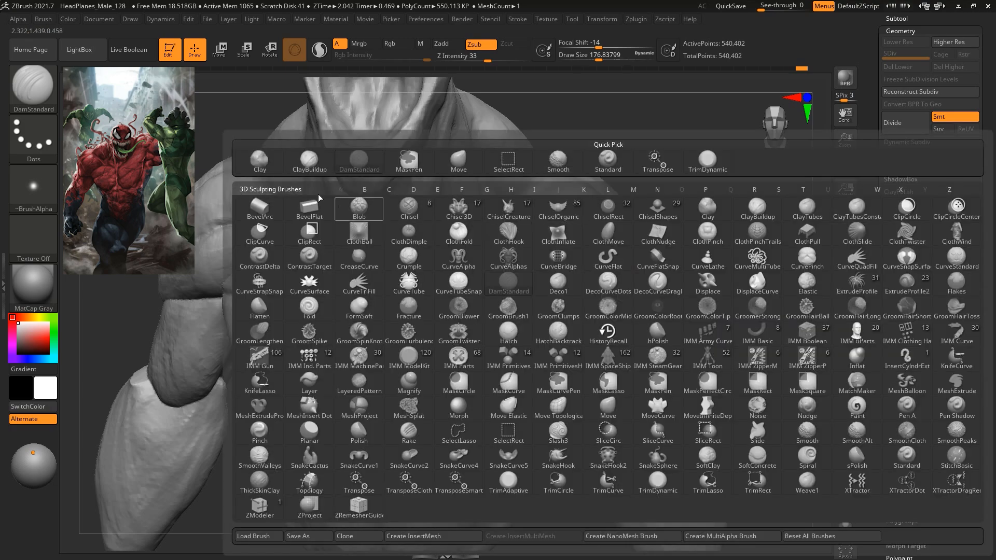
key("c")
key("b")
key("space")
left_click_drag(693, 146, 648, 161)
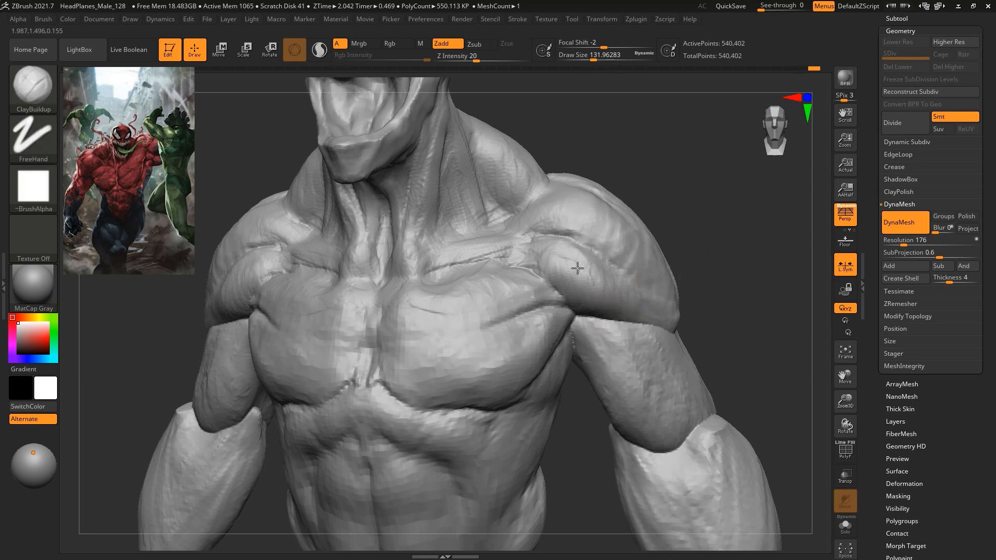
left_click_drag(533, 246, 539, 255)
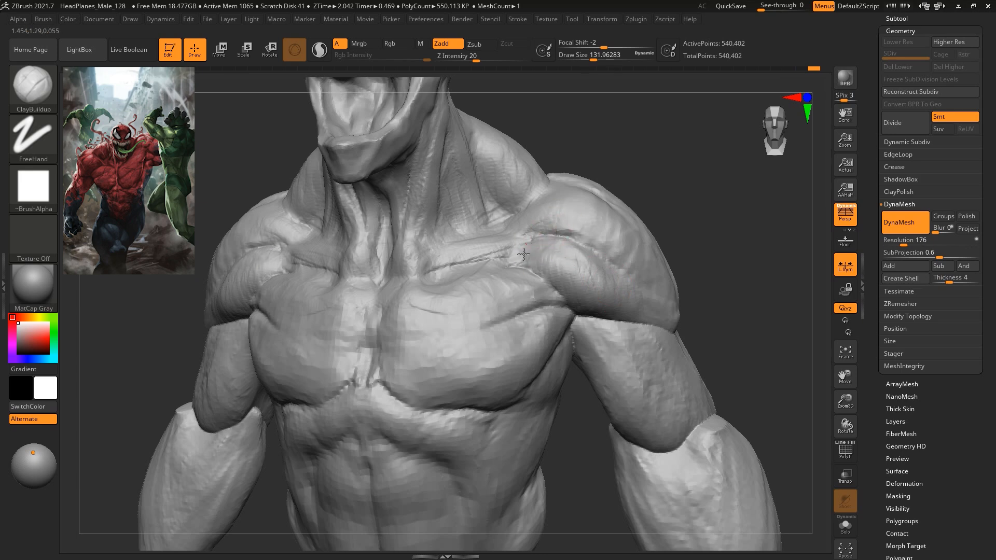
Blend the inner upper arm into the armpit and side of the torso with ClayBuildup at draw sizes of about 192 and 274.
mouse_move(676, 259)
left_mouse_down("shift")
mouse_move(690, 275)
mouse_move(677, 240)
mouse_move(637, 221)
mouse_move(643, 206)
left_mouse_up("shift")
key("space")
left_click_drag(653, 243, 662, 293, "alt")
left_click_drag(661, 243, 547, 288)
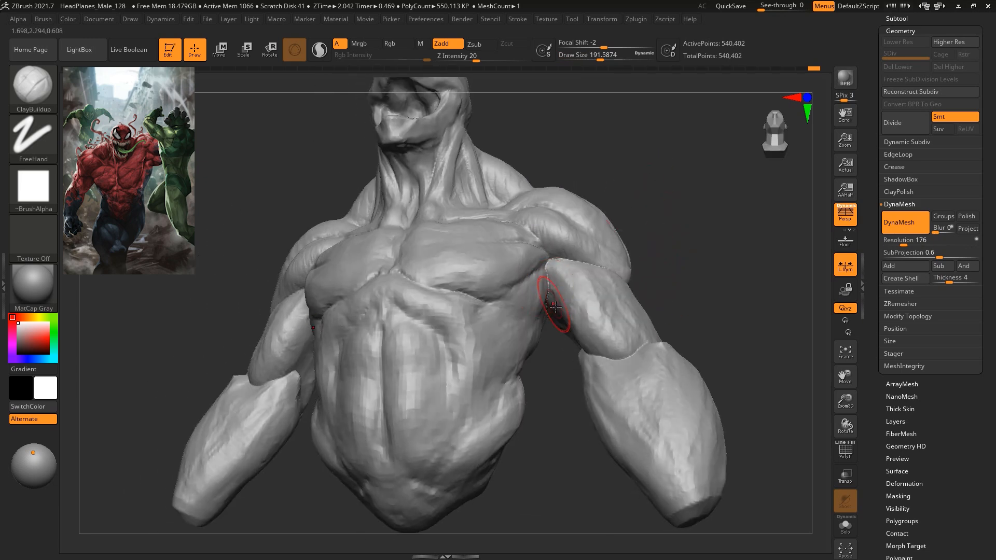
left_click_drag(690, 252, 568, 309)
key("bracketright")
mouse_move(600, 337)
left_mouse_down()
mouse_move(575, 284)
mouse_move(597, 318)
left_mouse_up()
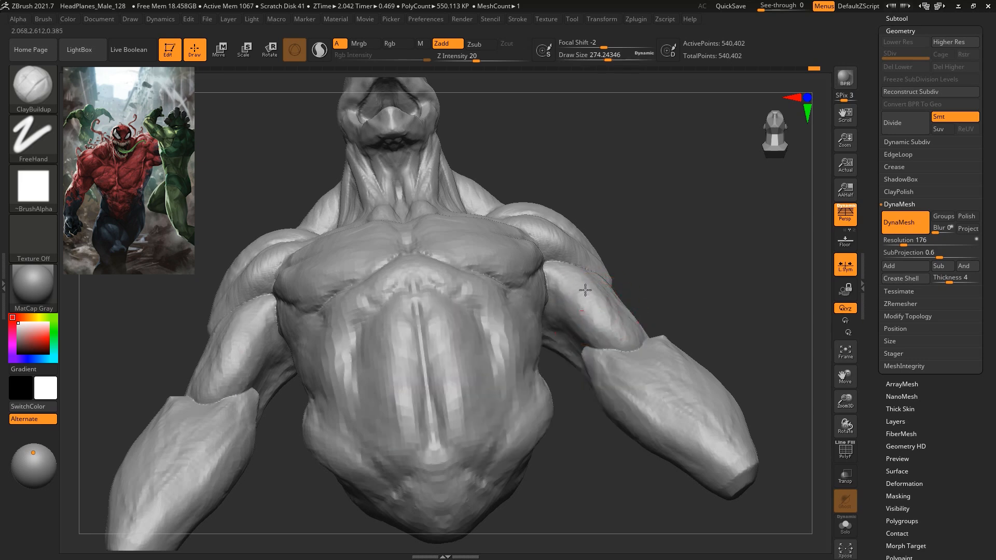
Blend the deltoid, biceps and triceps together on the outer arm with ClayBuildup at draw sizes of about 192, 318 and 239.
mouse_move(714, 233)
left_mouse_down()
mouse_move(648, 297)
mouse_move(589, 269)
mouse_move(630, 261)
left_mouse_up()
key("space")
mouse_move(700, 254)
left_mouse_down()
mouse_move(658, 280)
mouse_move(656, 300)
left_mouse_up()
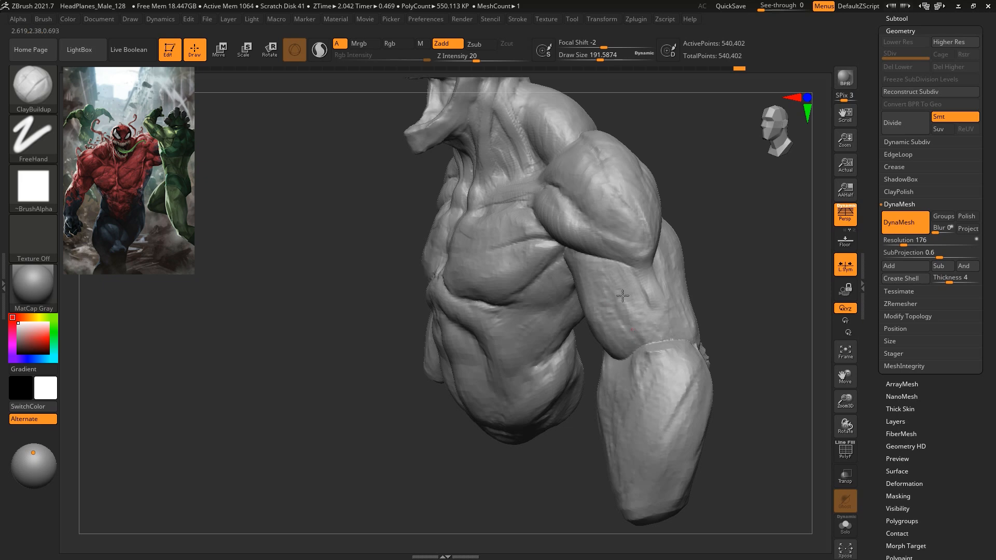
key("bracketright")
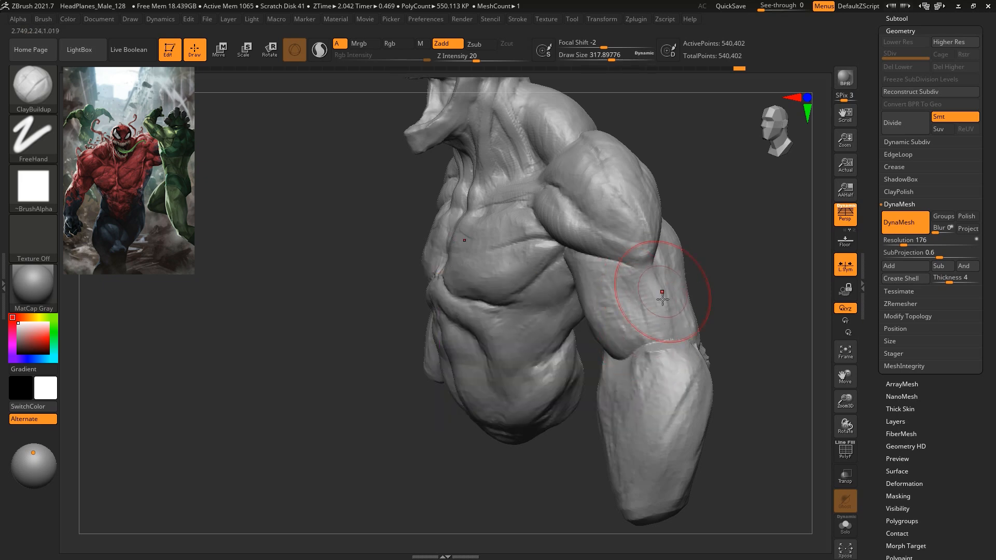
mouse_move(747, 258)
left_mouse_down("shift")
mouse_move(677, 245)
mouse_move(671, 218)
mouse_move(627, 275)
mouse_move(630, 326)
left_mouse_up("shift")
left_click_drag(624, 274, 646, 332)
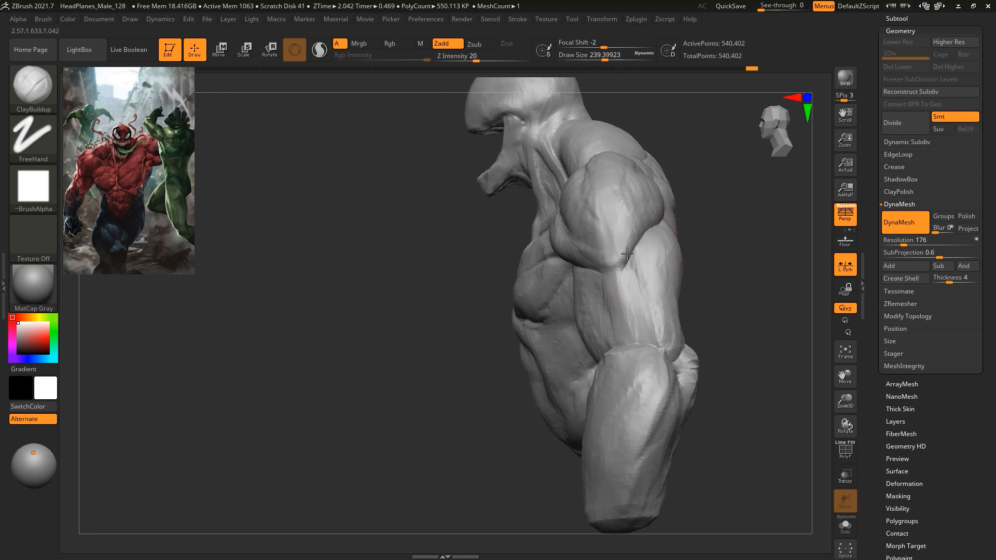
mouse_move(682, 176)
left_mouse_down()
mouse_move(678, 198)
mouse_move(701, 188)
mouse_move(656, 216)
left_mouse_up()
key("b")
key("m")
key("v")
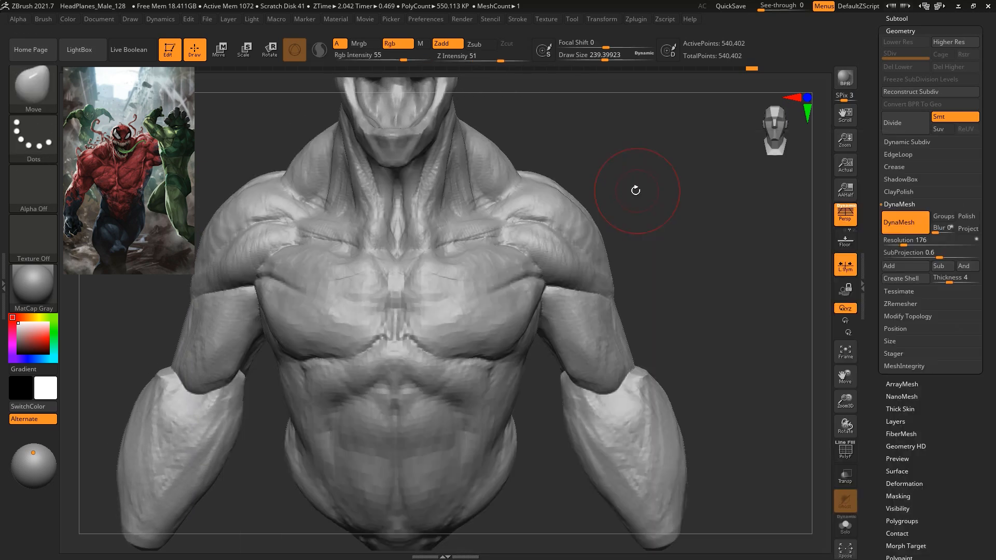
mouse_move(592, 176)
left_mouse_down()
mouse_move(545, 211)
mouse_move(581, 226)
mouse_move(589, 218)
mouse_move(567, 189)
mouse_move(596, 172)
mouse_move(649, 189)
mouse_move(601, 326)
mouse_move(528, 226)
mouse_move(696, 147)
mouse_move(516, 118)
left_mouse_up()
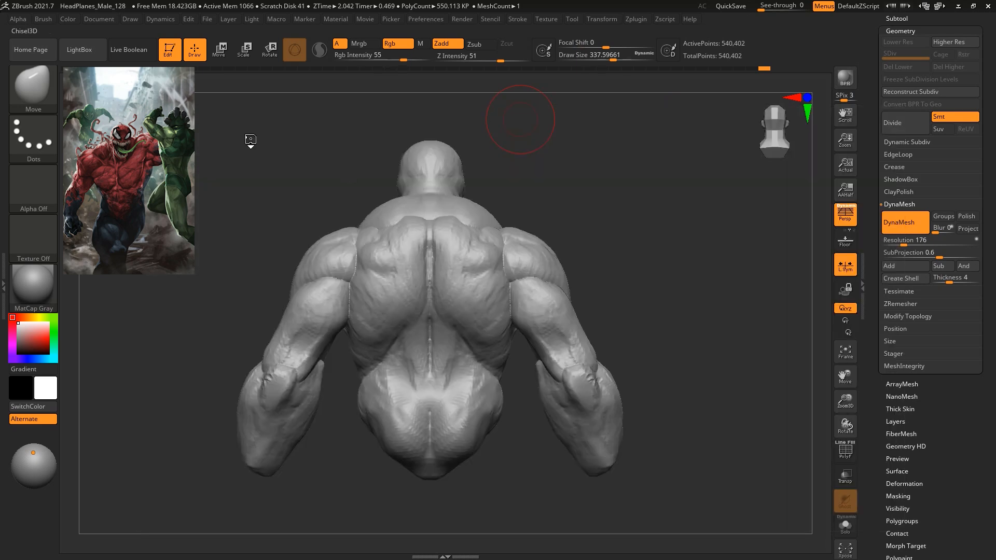
key("b")
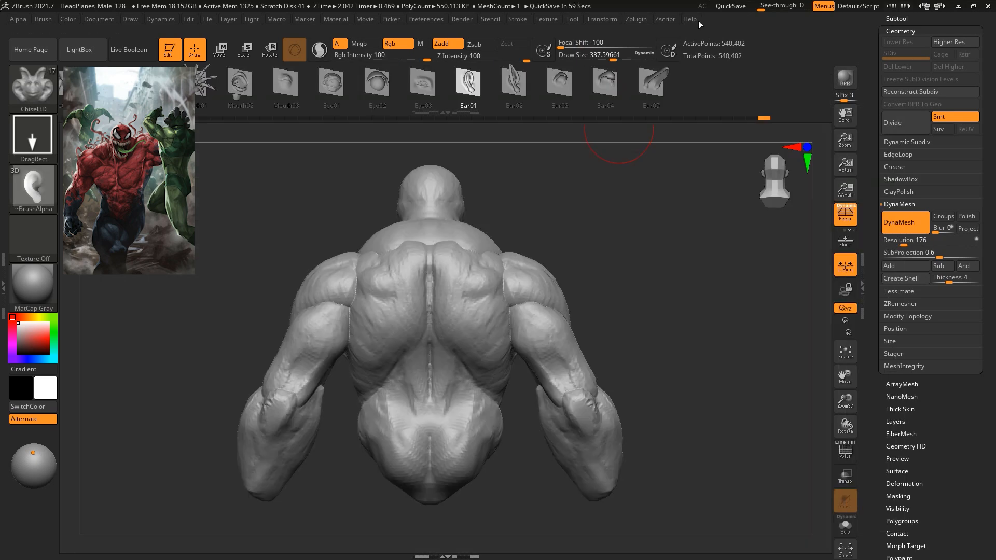
key("b")
key("m")
key("v")
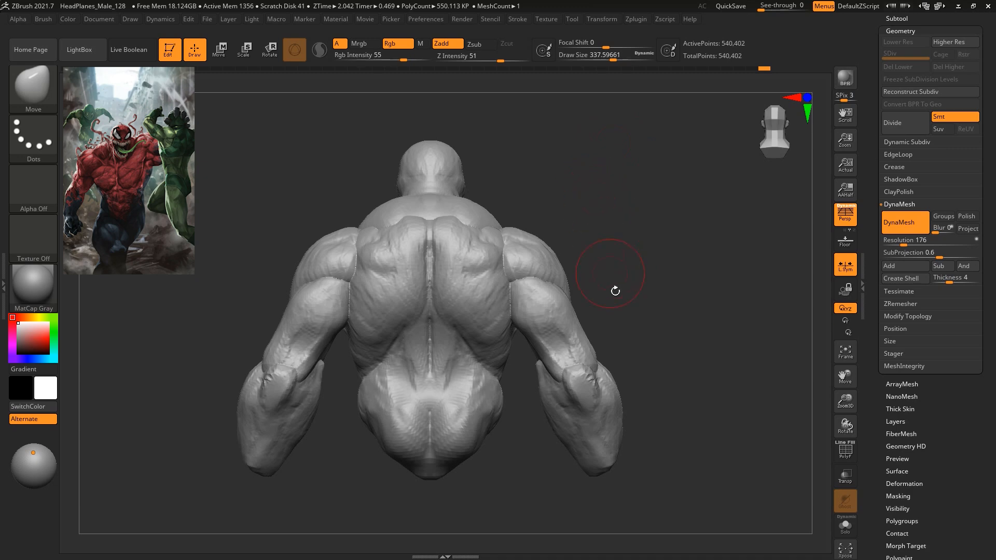
Blend the trapezius over the shoulder blades on the upper back with ClayBuildup.
key("b")
key("c")
key("b")
left_click_drag(631, 179, 614, 223)
key("space")
mouse_move(474, 237)
left_mouse_down()
mouse_move(475, 270)
mouse_move(526, 274)
mouse_move(511, 262)
mouse_move(513, 245)
mouse_move(485, 234)
left_mouse_up()
mouse_move(457, 281)
left_mouse_down()
mouse_move(465, 217)
mouse_move(475, 277)
left_mouse_up()
left_click_drag(500, 214, 508, 254)
Fill the seams joining the rear deltoid to the shoulder blade and upper triceps with ClayBuildup at a draw size of about 217.
key("bracketleft")
mouse_move(555, 215)
left_mouse_down()
mouse_move(594, 154)
mouse_move(565, 104)
left_mouse_up()
mouse_move(517, 308)
left_mouse_down()
mouse_move(527, 309)
mouse_move(522, 343)
mouse_move(530, 328)
mouse_move(490, 341)
left_mouse_up()
left_click_drag(549, 311, 544, 310)
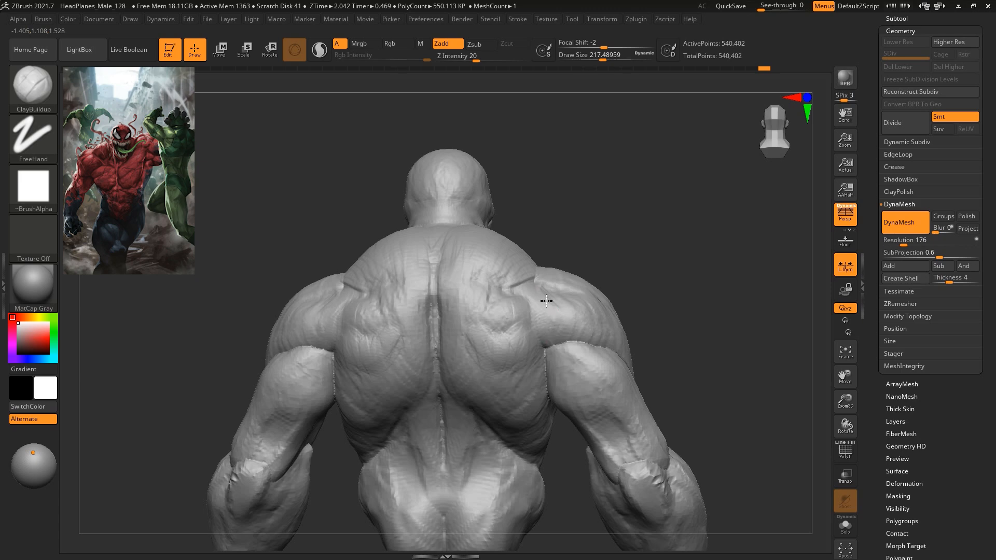
mouse_move(511, 281)
right_mouse_down()
mouse_move(583, 284)
mouse_move(553, 281)
right_mouse_up()
right_click_drag(612, 333, 581, 270)
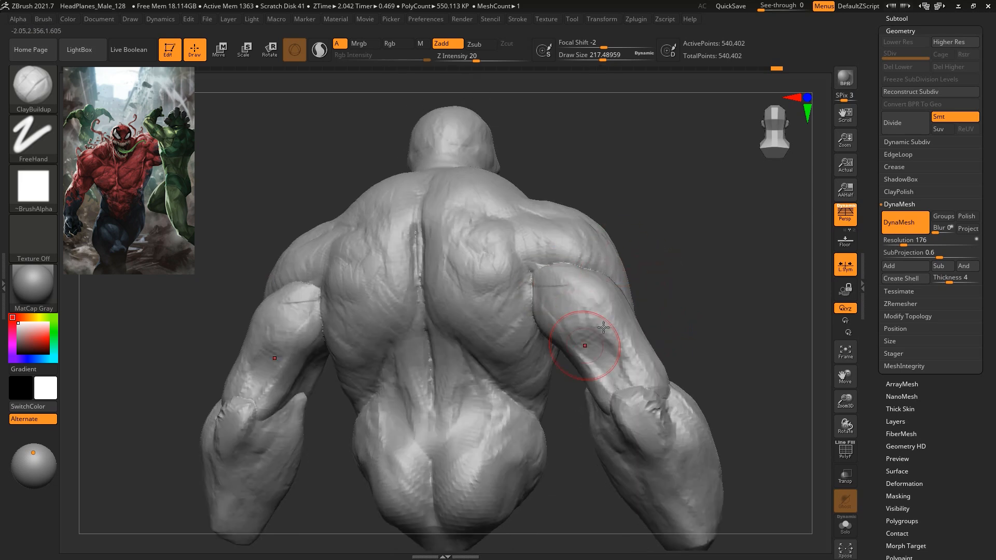
Blend the triceps through the elbow into the back of the forearm with ClayBuildup.
right_click_drag(600, 333, 589, 322)
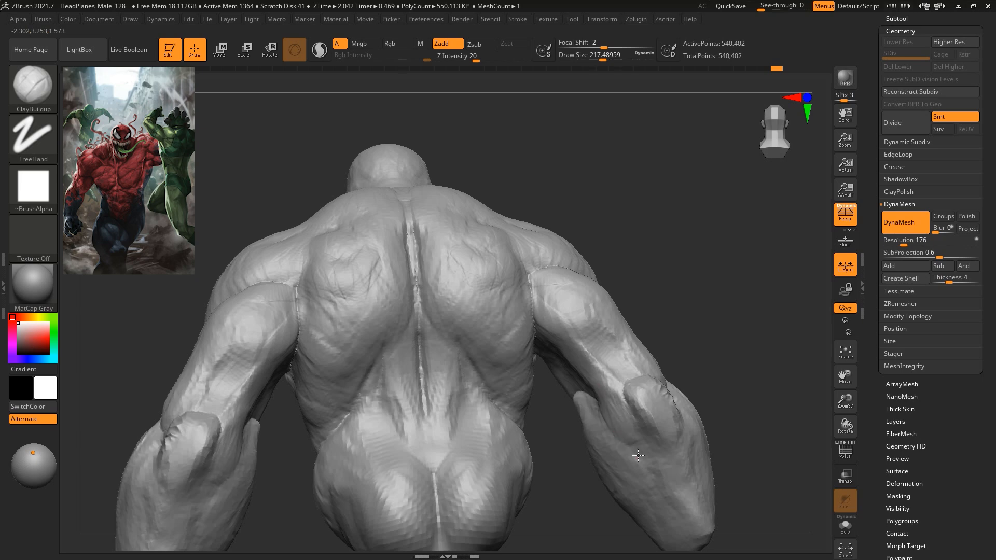
right_click_drag(702, 338, 678, 397)
mouse_move(679, 397)
left_mouse_down()
mouse_move(684, 411)
mouse_move(666, 399)
mouse_move(641, 409)
mouse_move(643, 420)
left_mouse_up()
left_click_drag(633, 375, 659, 414)
Smooth out the junction of triceps and rear deltoid and blend the lower back muscles with ClayBuildup.
mouse_move(667, 445)
right_mouse_down()
mouse_move(714, 278)
mouse_move(762, 400)
mouse_move(571, 335)
mouse_move(557, 296)
right_mouse_up()
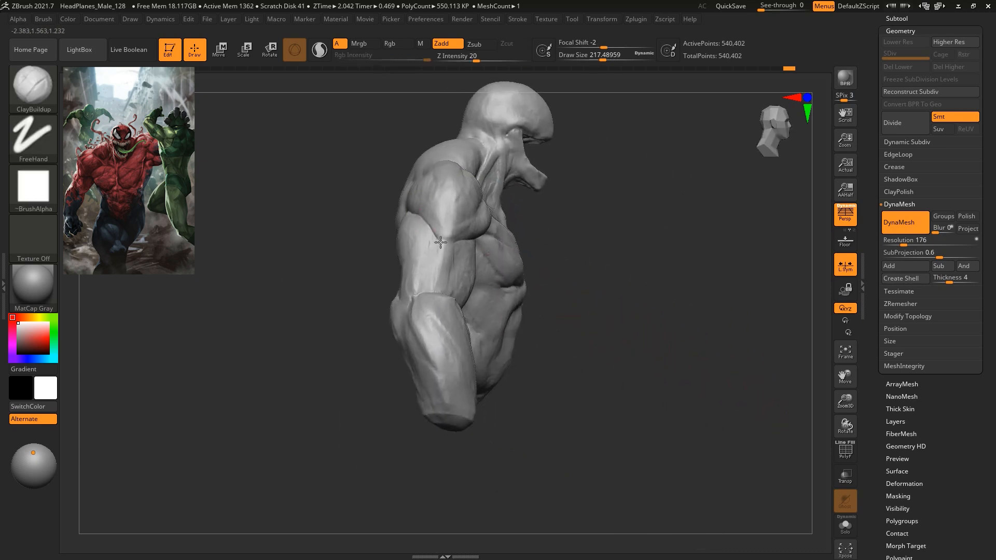
mouse_move(545, 244)
right_mouse_down()
mouse_move(506, 228)
mouse_move(413, 224)
right_mouse_up()
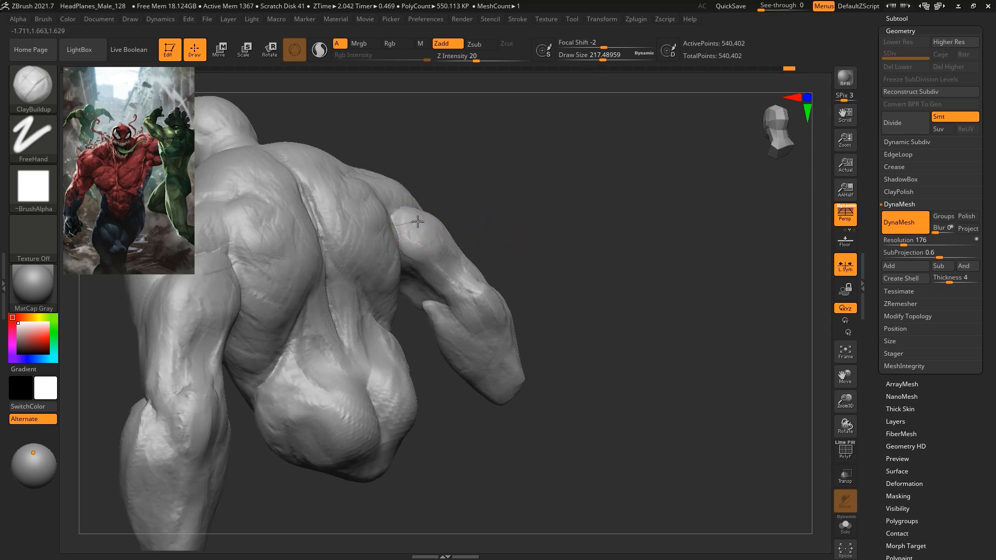
mouse_move(515, 244)
right_mouse_down()
mouse_move(567, 204)
mouse_move(398, 223)
right_mouse_up()
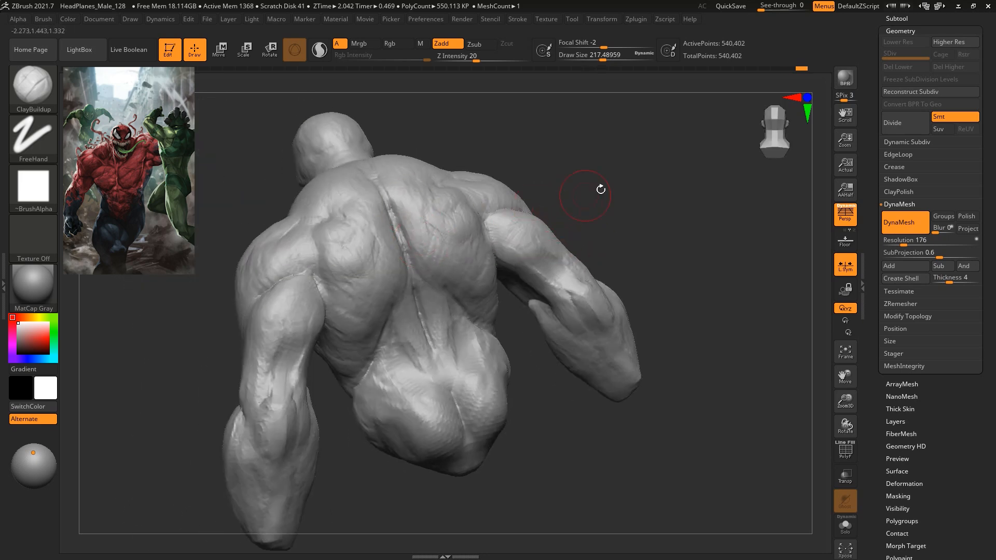
right_click_drag(578, 196, 447, 278)
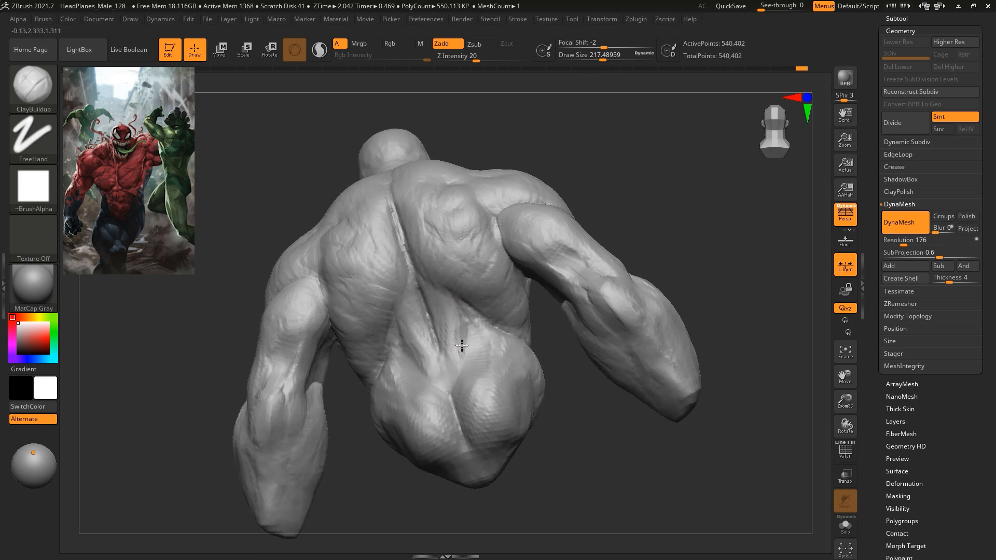
Carve the center crease between the glutes with DamStandard at a draw size of about 331.
mouse_move(565, 374)
right_mouse_down()
mouse_move(637, 415)
mouse_move(522, 241)
mouse_move(545, 249)
mouse_move(654, 240)
right_mouse_up()
key("b")
key("d")
key("s")
key("space")
left_click_drag(657, 240, 667, 240)
left_click_drag(424, 295, 438, 348)
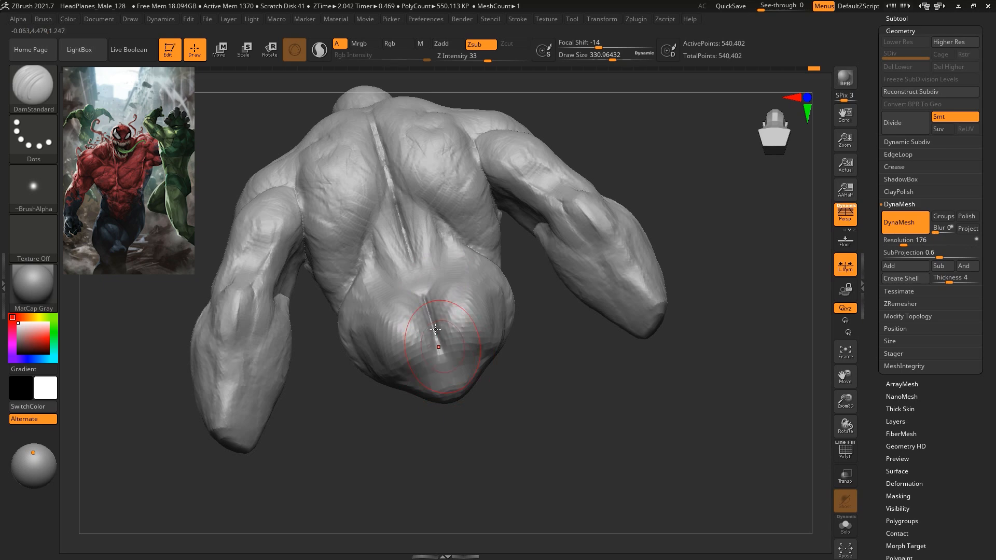
Build up the glutes and blend them into the lower back with ClayBuildup at a draw size of about 331.
right_click_drag(521, 430, 510, 393)
key("b")
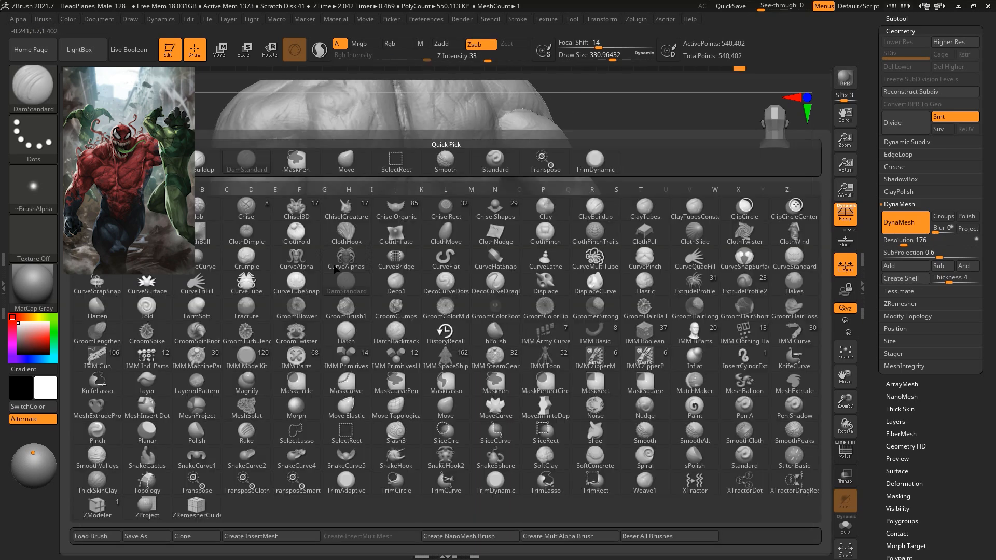
key("c")
key("l")
key("b")
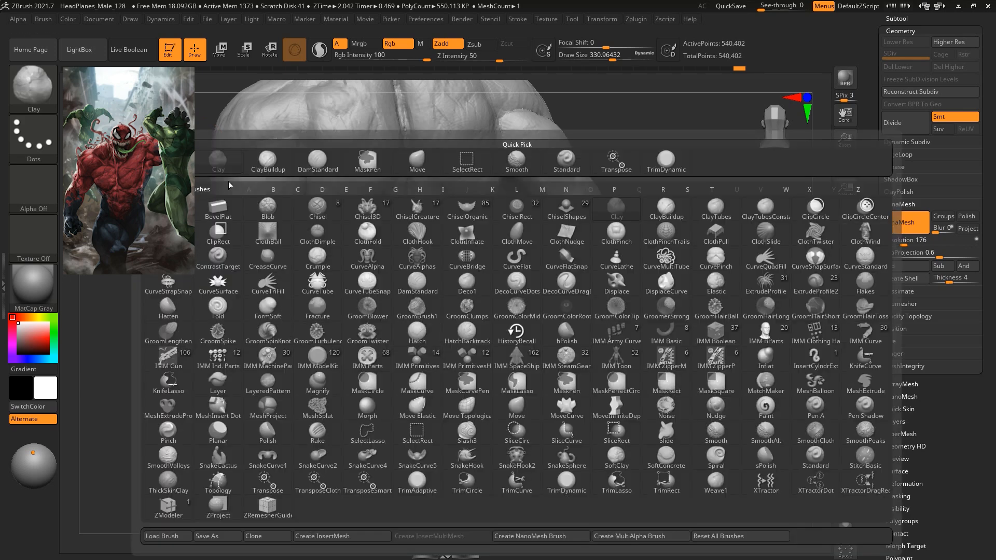
key("c")
key("b")
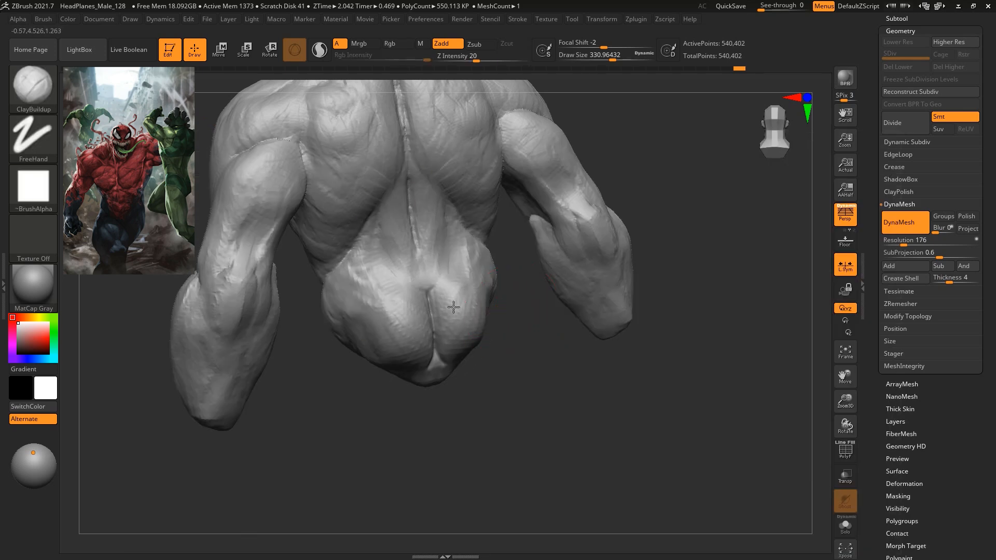
mouse_move(466, 253)
left_mouse_down()
mouse_move(451, 254)
mouse_move(474, 262)
left_mouse_up()
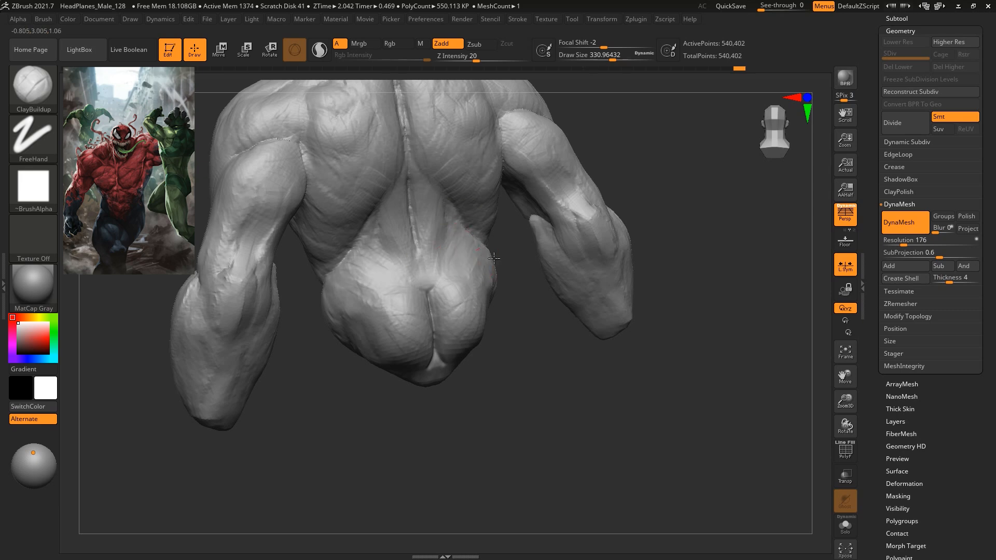
Blend the elbow into the top of the forearm with ClayBuildup at a draw size of about 299.
right_click_drag(472, 249, 519, 237)
key("bracketleft")
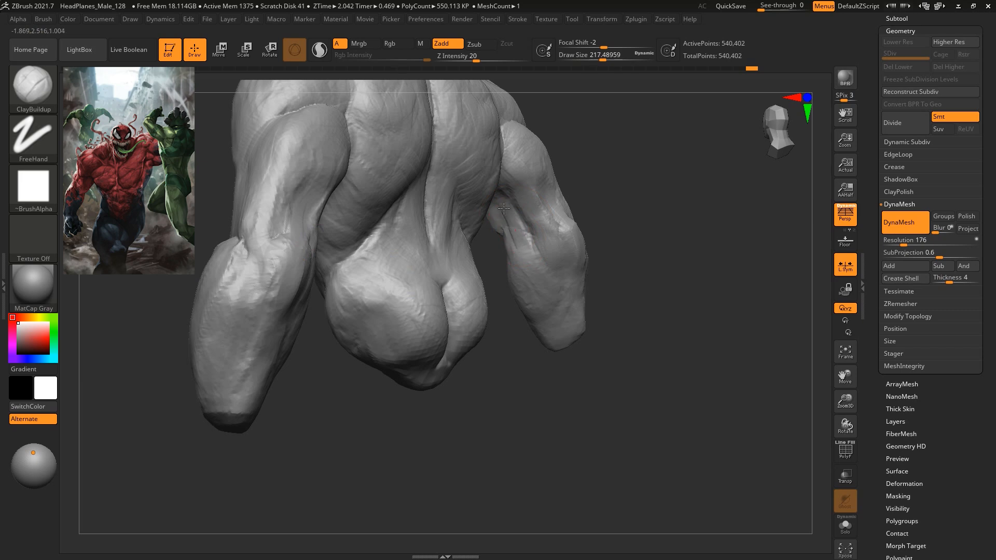
right_click_drag(532, 259, 504, 228)
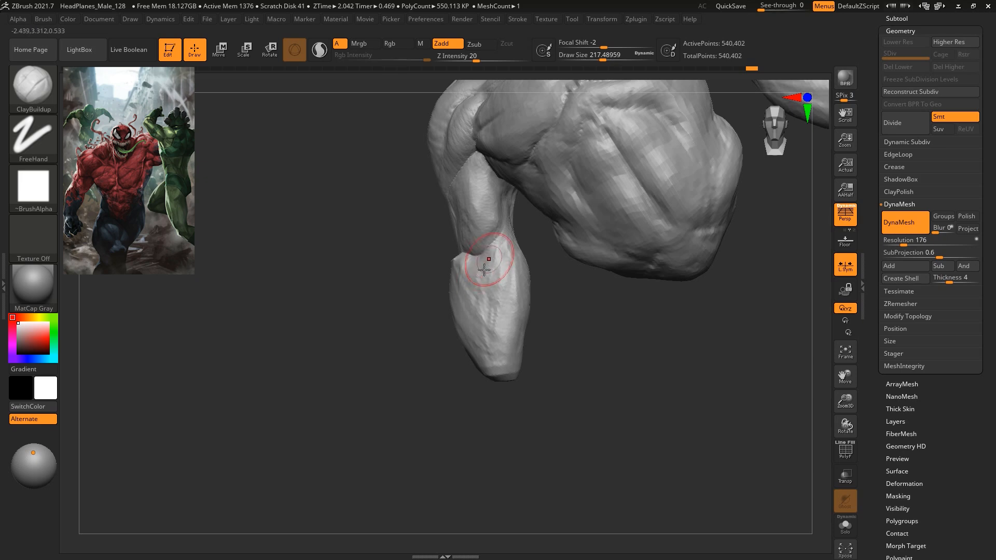
key("bracketright")
right_click_drag(500, 291, 461, 254)
mouse_move(454, 251)
left_mouse_down()
mouse_move(485, 271)
mouse_move(464, 248)
left_mouse_up()
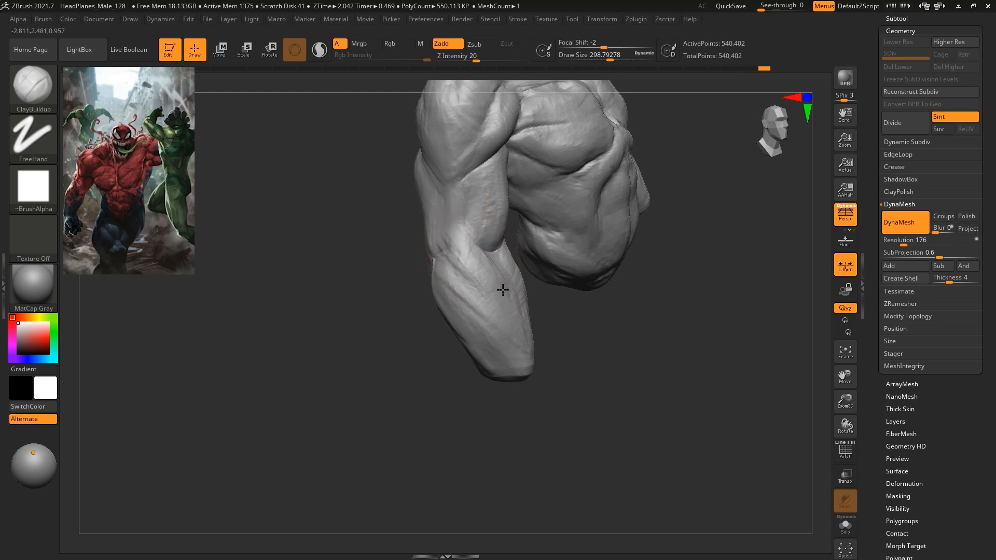
right_click_drag(600, 419, 669, 261)
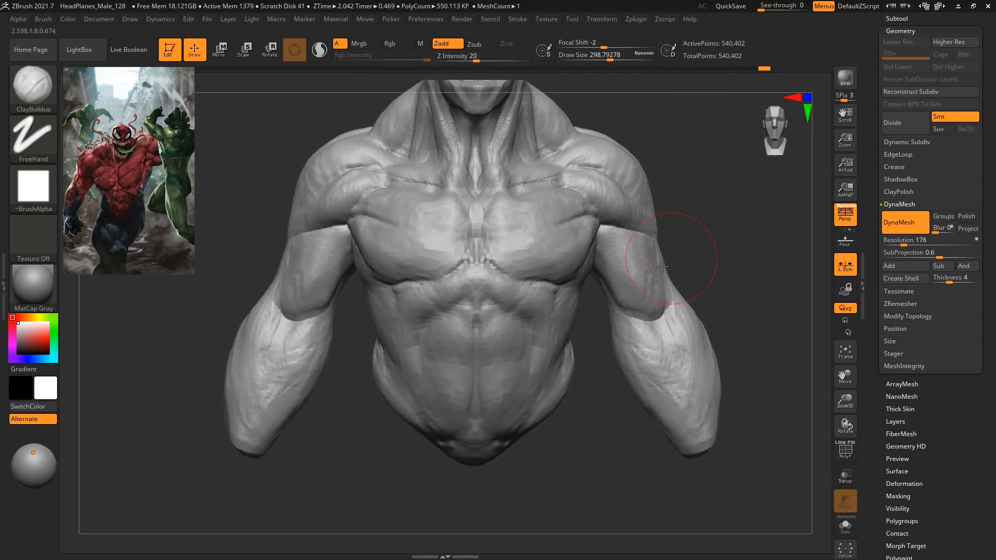
Build up the lower edge of the pectorals and the rib cage arch beneath them with ClayBuildup at a draw size of about 182.
right_click_drag(707, 223, 642, 250)
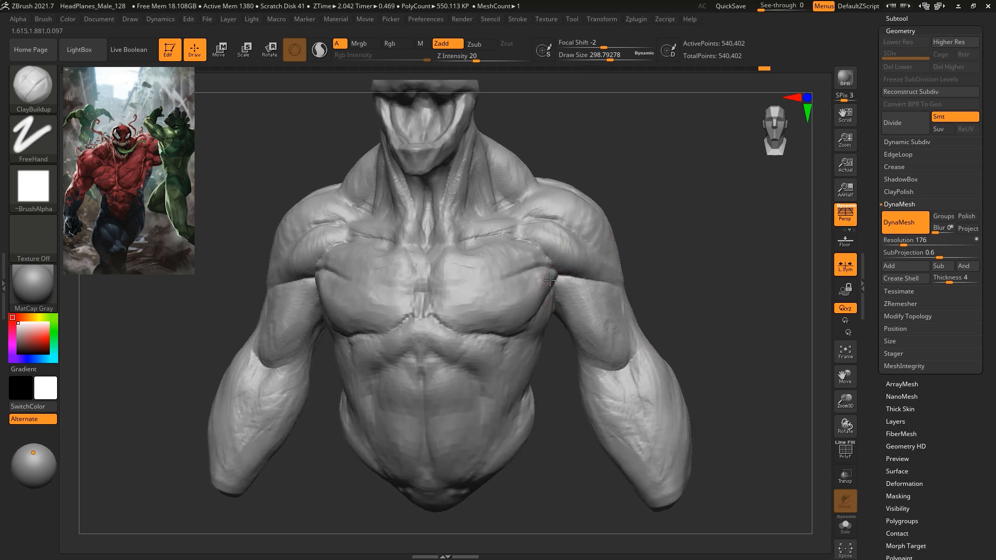
mouse_move(488, 323)
left_mouse_down()
mouse_move(500, 324)
mouse_move(480, 301)
left_mouse_up()
key("space")
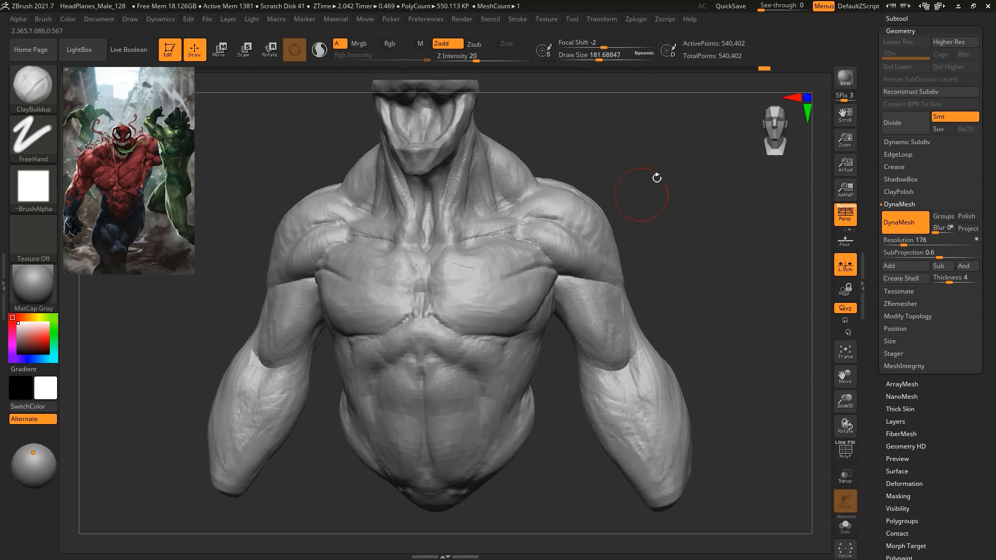
right_click_drag(657, 177, 653, 154)
right_click_drag(653, 154, 648, 174, "ctrl")
mouse_move(491, 330)
left_mouse_down()
mouse_move(471, 334)
mouse_move(496, 338)
left_mouse_up()
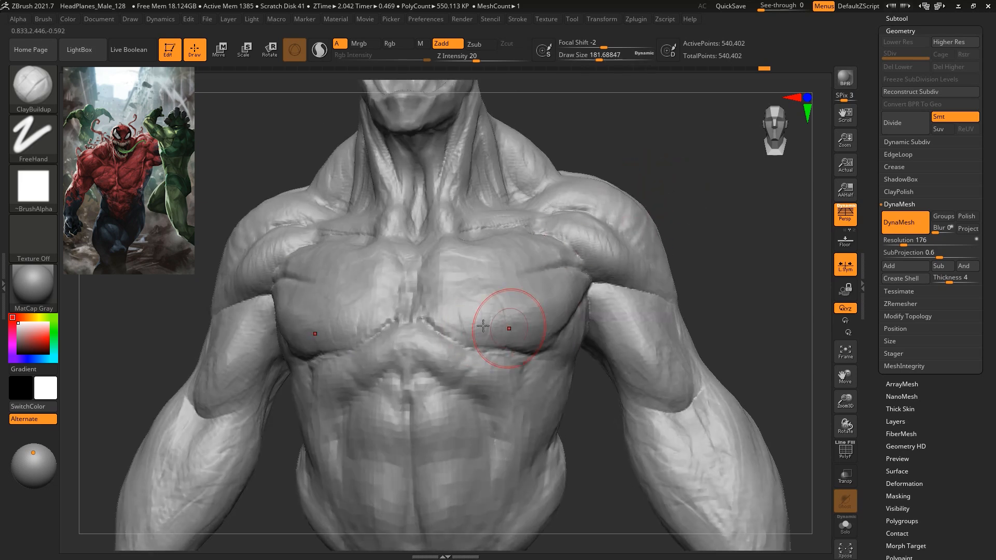
left_click_drag(428, 343, 481, 386)
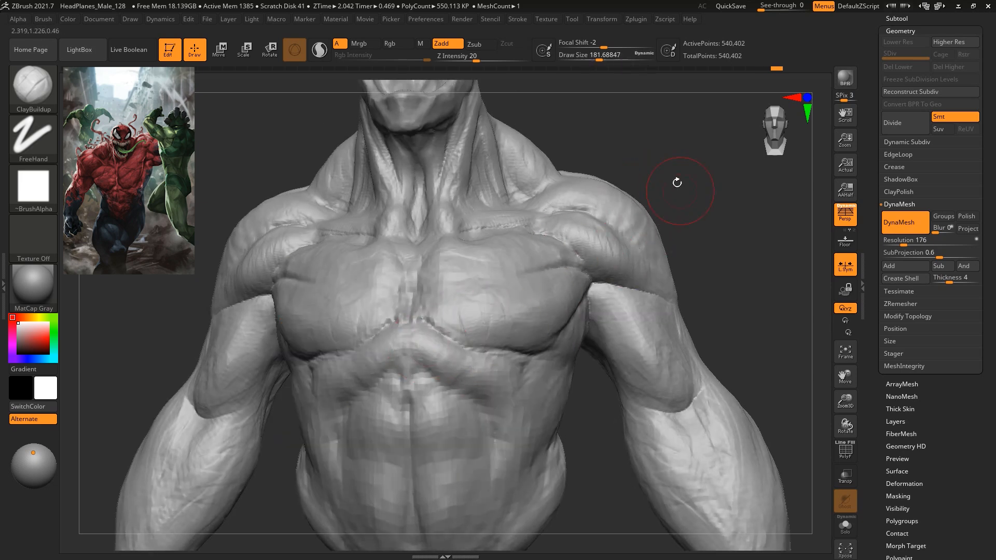
right_click_drag(675, 182, 672, 118, "alt")
left_click_drag(424, 268, 422, 299)
Carve the center crease just below the sternum with DamStandard at a draw size of about 223.
key("b")
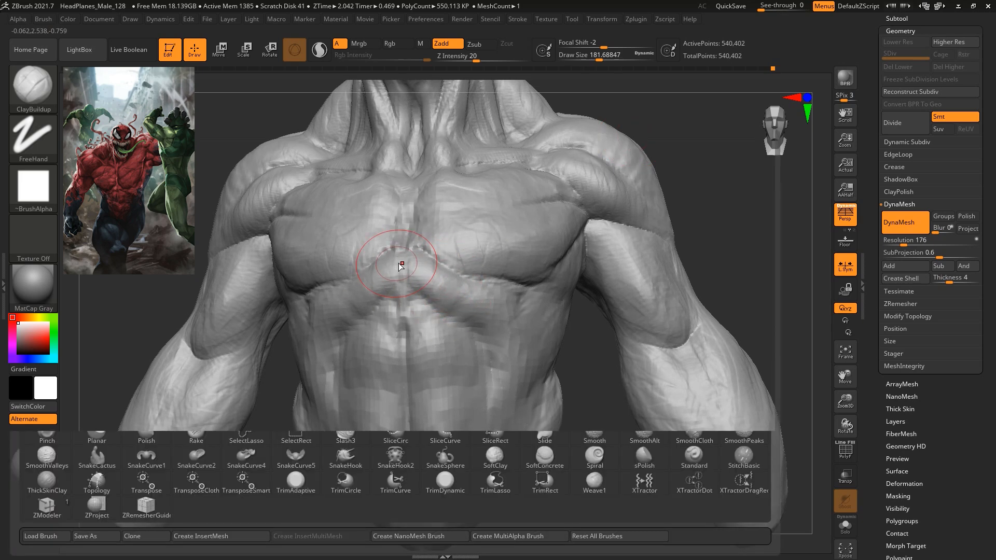
key("d")
key("s")
key("space")
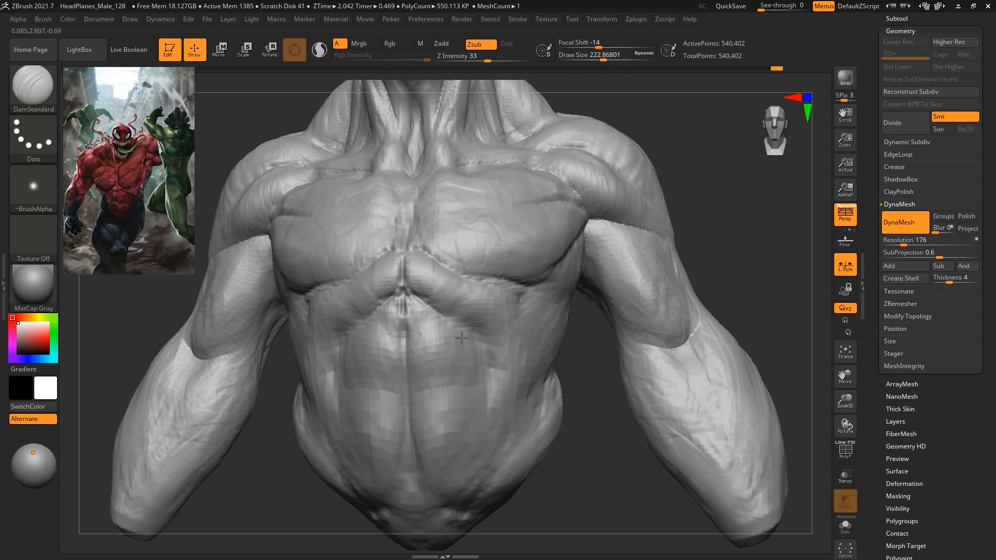
Sculpt serratus and rib muscle strands below the pectoral with ClayBuildup, reducing the draw size to about 101.
key("b")
key("c")
key("l")
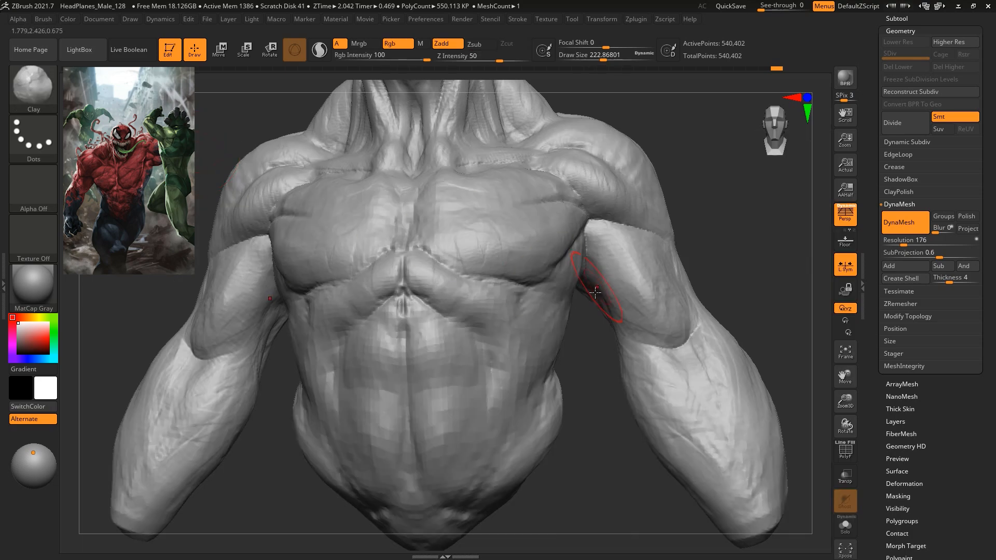
key("b")
left_click(300, 162)
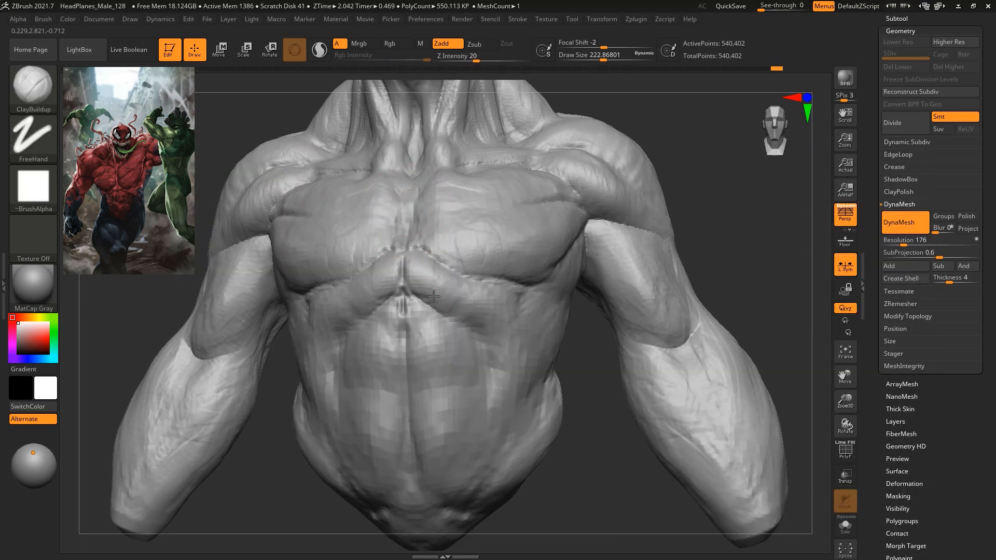
left_click_drag(689, 196, 674, 146)
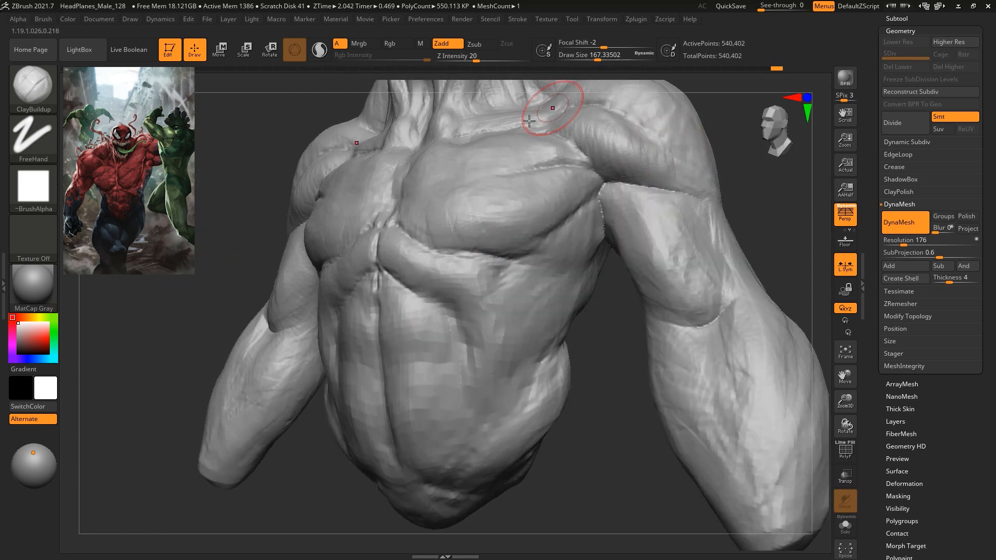
key("space")
mouse_move(474, 315)
left_mouse_down()
mouse_move(480, 300)
mouse_move(488, 329)
left_mouse_up()
mouse_move(510, 284)
left_mouse_down()
mouse_move(524, 288)
mouse_move(575, 254)
mouse_move(524, 295)
mouse_move(545, 312)
mouse_move(495, 286)
mouse_move(499, 266)
left_mouse_up()
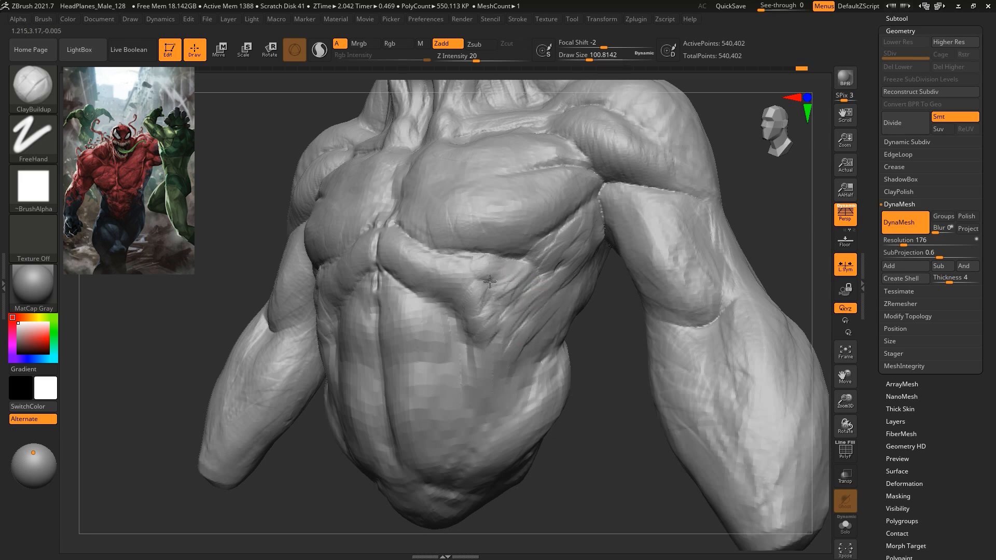
Extend the side muscle strands up toward the armpit with ClayBuildup at a draw size of about 145.
mouse_move(730, 177)
left_mouse_down()
mouse_move(711, 213)
mouse_move(638, 244)
left_mouse_up()
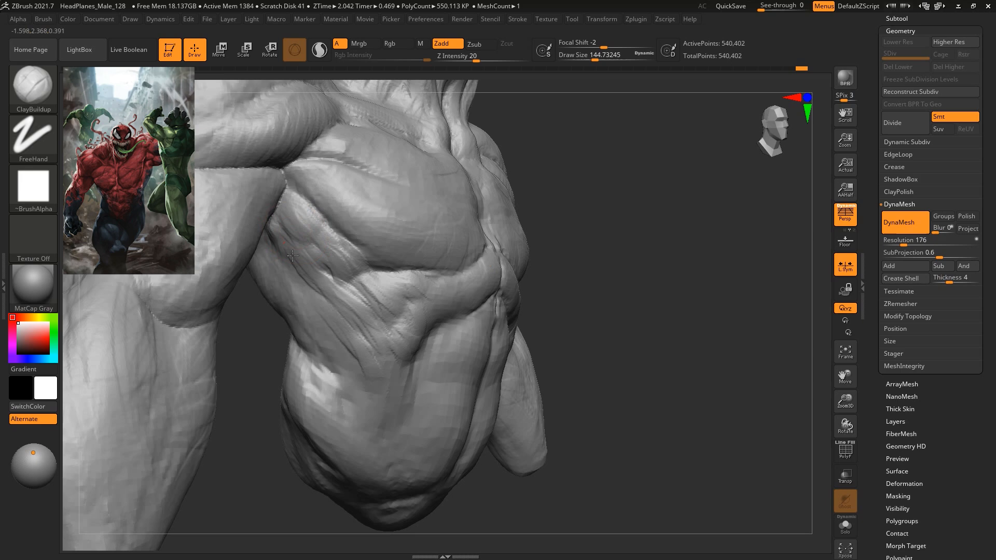
left_click_drag(279, 235, 285, 242)
mouse_move(299, 285)
left_mouse_down()
mouse_move(290, 267)
mouse_move(311, 298)
left_mouse_up()
Reshape the chest profile from the side with the Move brush, enlarging the draw size to about 602.
mouse_move(662, 240)
left_mouse_down()
mouse_move(625, 186)
mouse_move(573, 214)
mouse_move(669, 312)
mouse_move(696, 278)
mouse_move(622, 156)
left_mouse_up()
key("b")
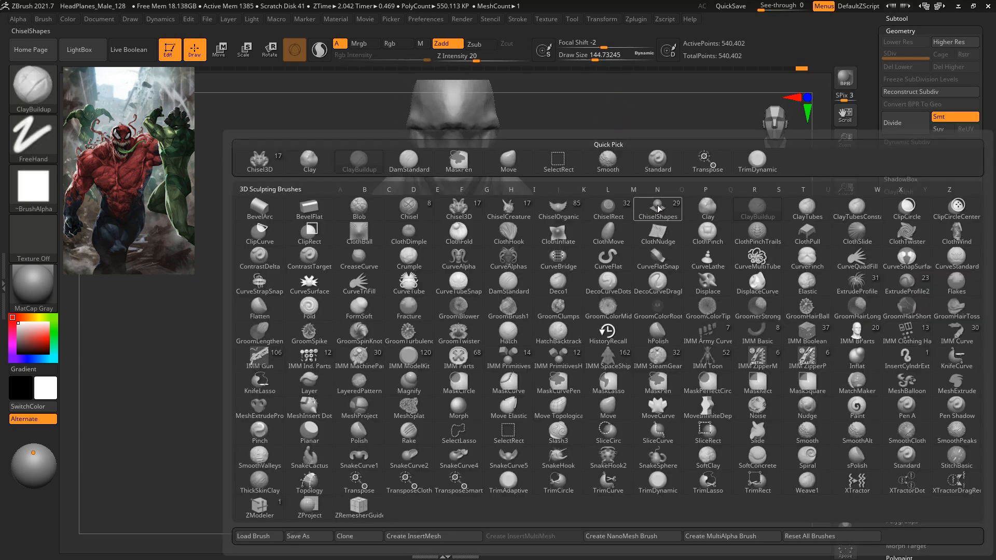
key("m")
key("v")
key("s")
left_click(685, 194)
mouse_move(685, 231)
left_mouse_down()
mouse_move(560, 262)
mouse_move(703, 227)
left_mouse_up()
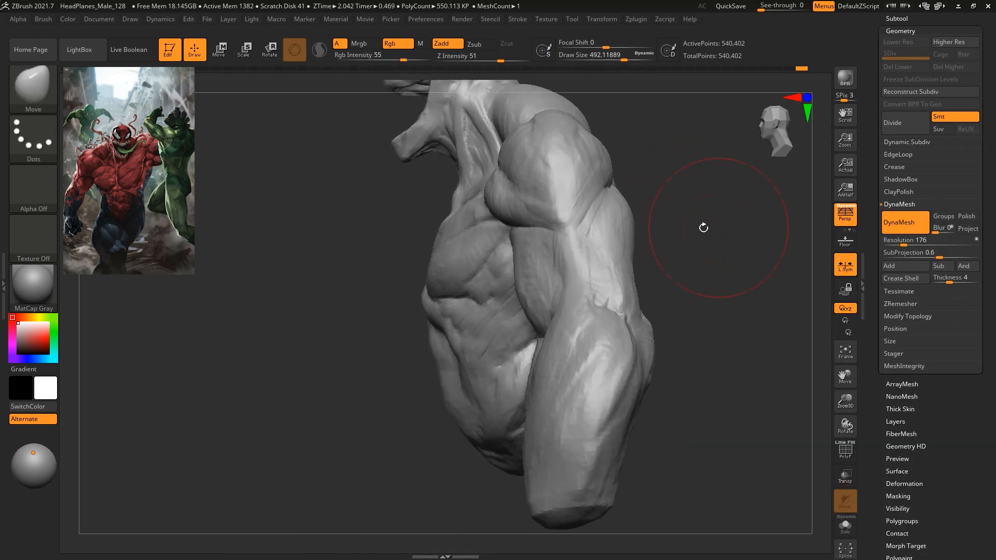
left_click_drag(473, 223, 456, 229)
key("s")
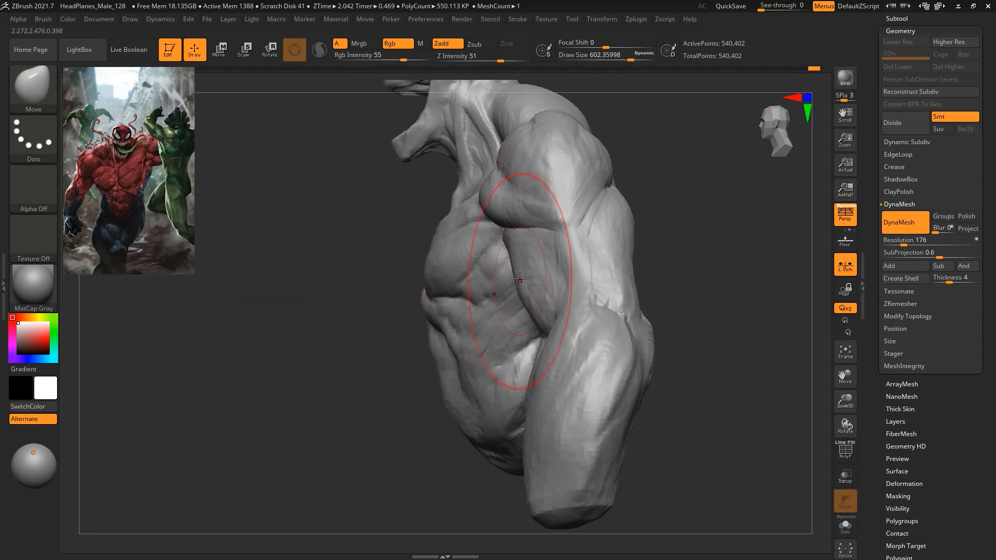
Adjust the shape of the upper back and trapezius with the Move brush at a draw size of about 422.
left_click_drag(672, 228, 605, 235)
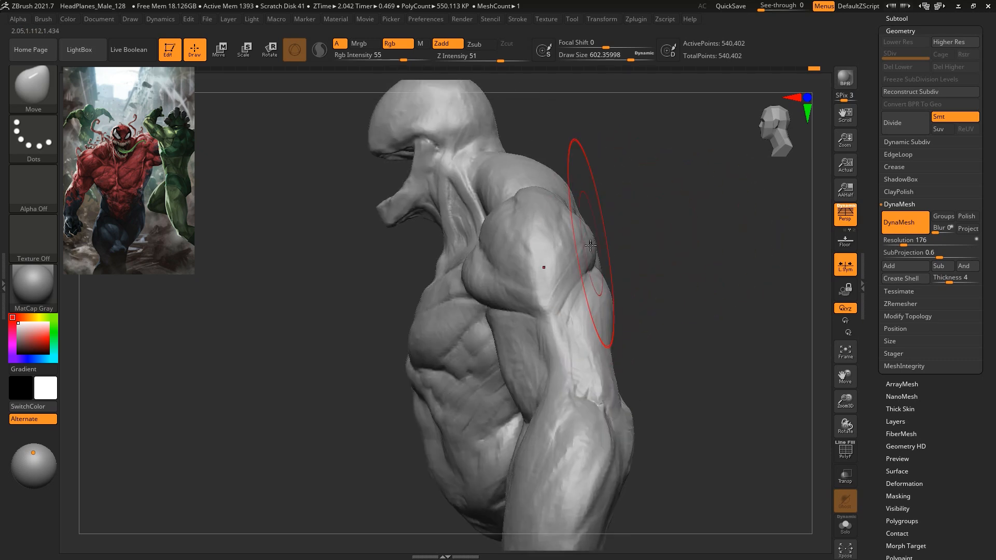
key("f")
mouse_move(706, 259)
left_mouse_down()
mouse_move(611, 291)
mouse_move(609, 371)
mouse_move(599, 343)
left_mouse_up()
left_click_drag(560, 227, 567, 206)
key("space")
left_click_drag(565, 205, 554, 201)
mouse_move(466, 189)
left_mouse_down()
mouse_move(471, 208)
mouse_move(481, 187)
left_mouse_up()
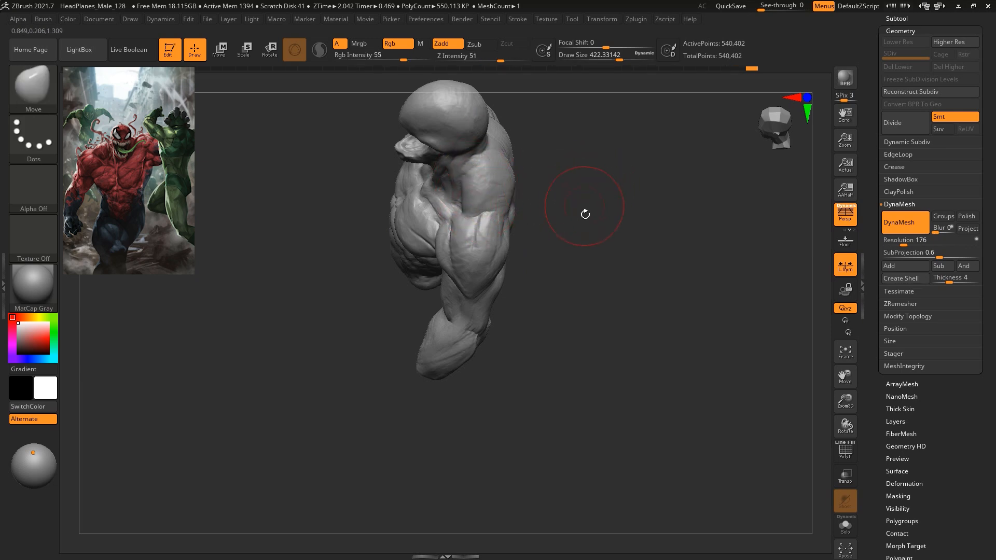
Blend the trapezius and the side of the neck with ClayBuildup at draw sizes of about 318 and 167.
key("b")
key("c")
key("b")
key("space")
mouse_move(578, 147)
left_mouse_down()
mouse_move(611, 167)
mouse_move(546, 172)
left_mouse_up()
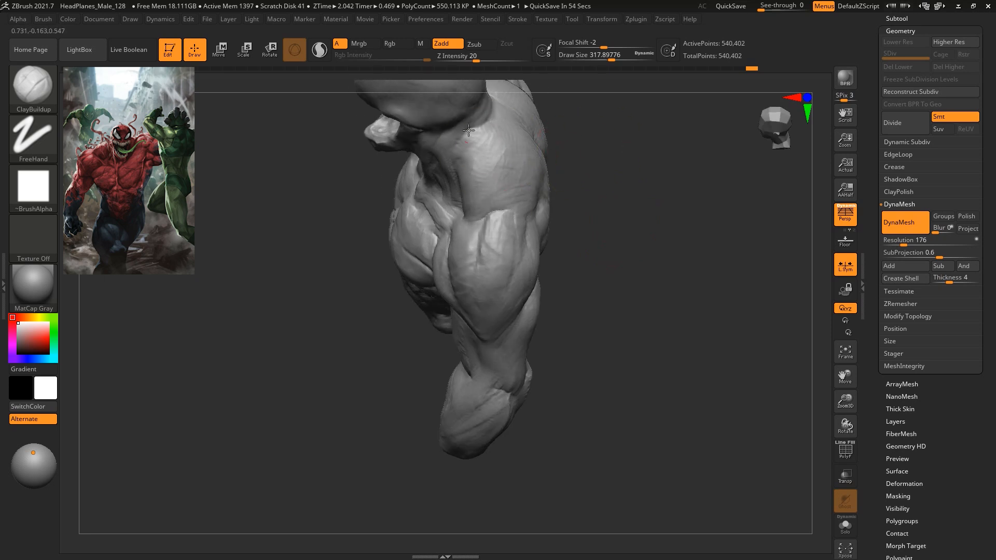
left_click_drag(635, 202, 645, 133)
left_click(597, 57)
mouse_move(453, 143)
left_mouse_down()
mouse_move(488, 123)
mouse_move(435, 163)
mouse_move(442, 181)
left_mouse_up()
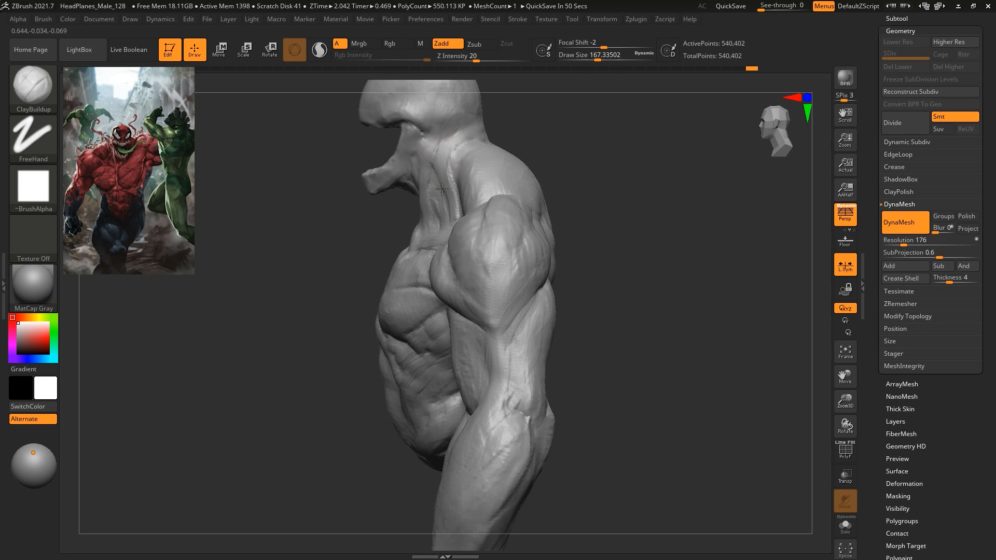
Build up the upper pectorals toward the front deltoids with ClayBuildup, reducing the draw size to about 149.
left_click_drag(600, 186, 590, 212)
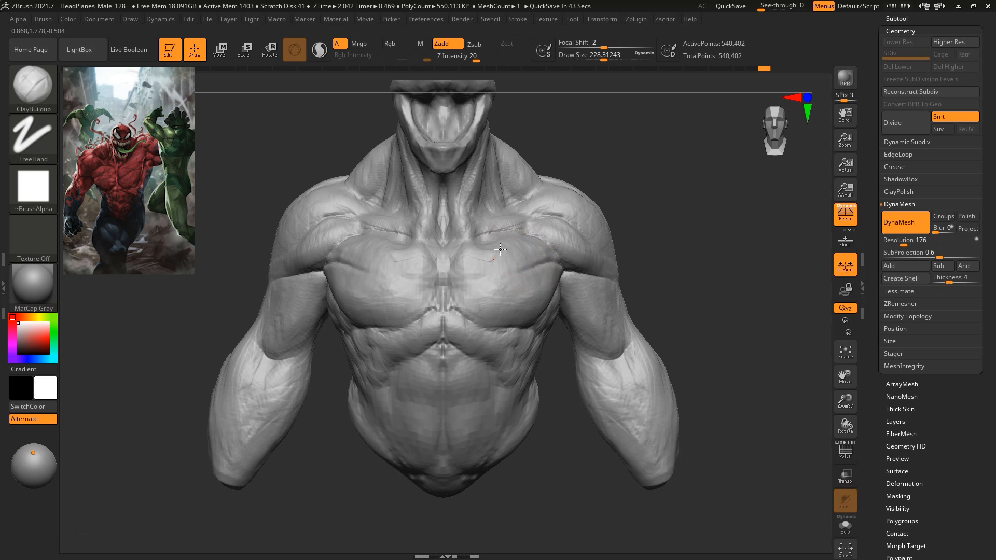
key("ctrl+z")
mouse_move(461, 285)
left_mouse_down()
mouse_move(505, 252)
mouse_move(471, 249)
left_mouse_up()
key("space")
left_click_drag(689, 209, 674, 213, "alt")
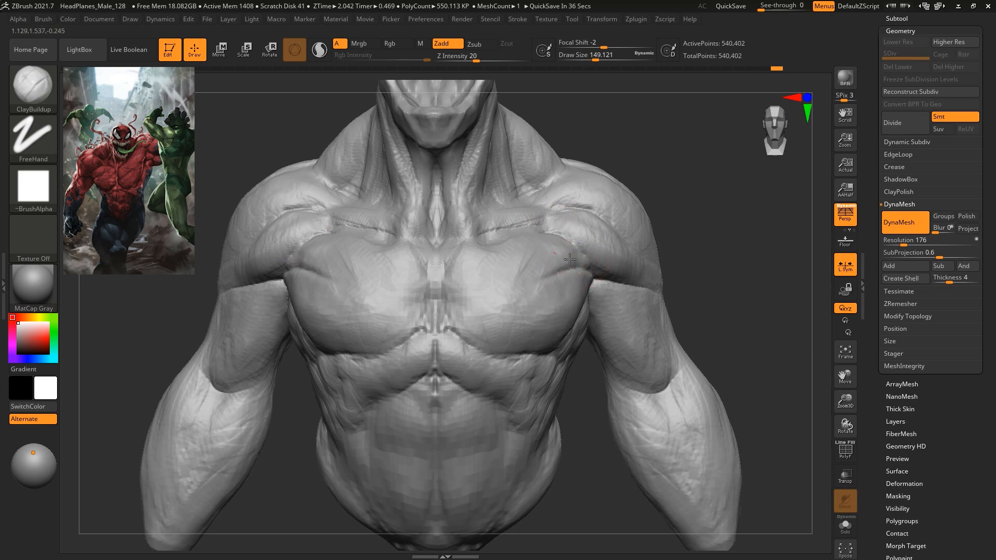
Carve short muscle striations along the inner pectorals beside the sternum with DamStandard at a draw size of about 197.
key("b")
key("d")
key("s")
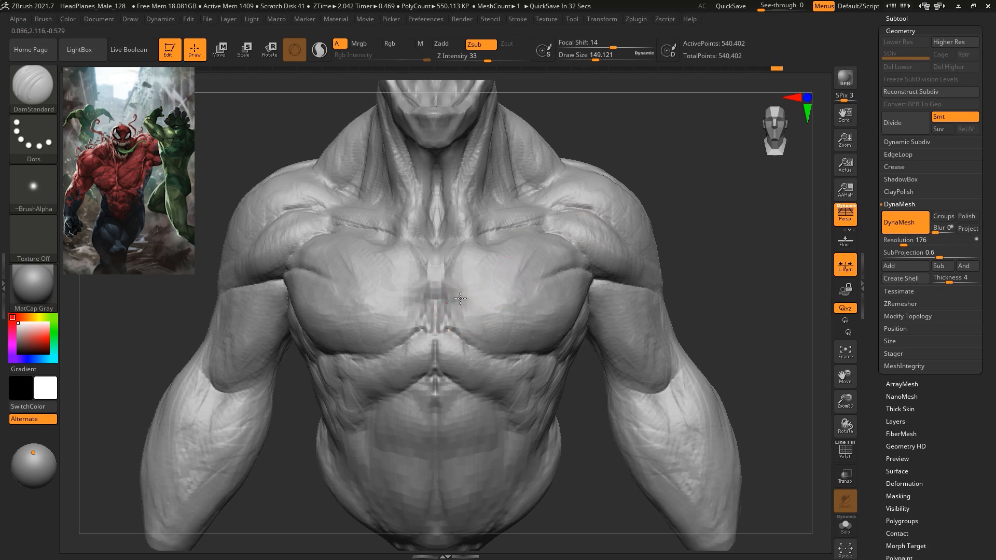
key("bracketright")
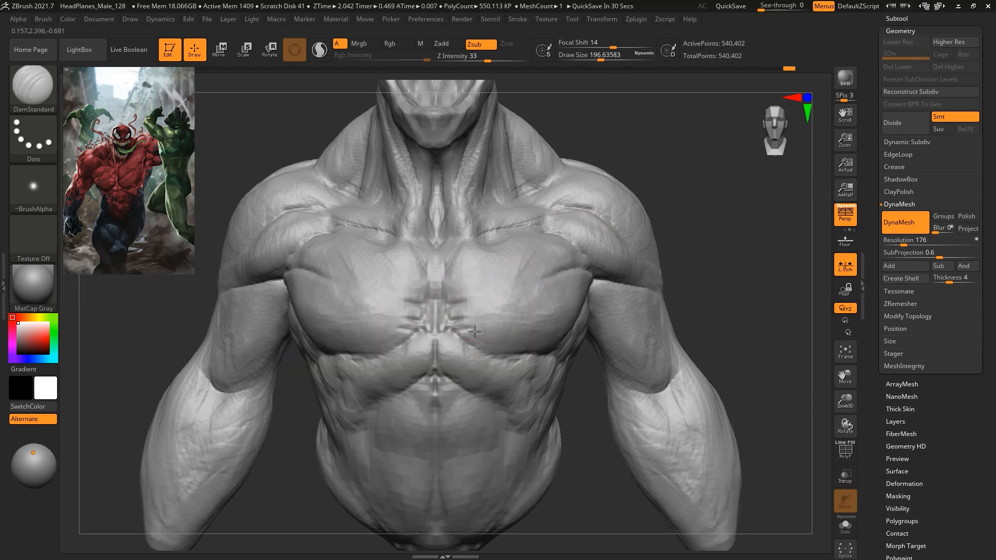
key("ctrl")
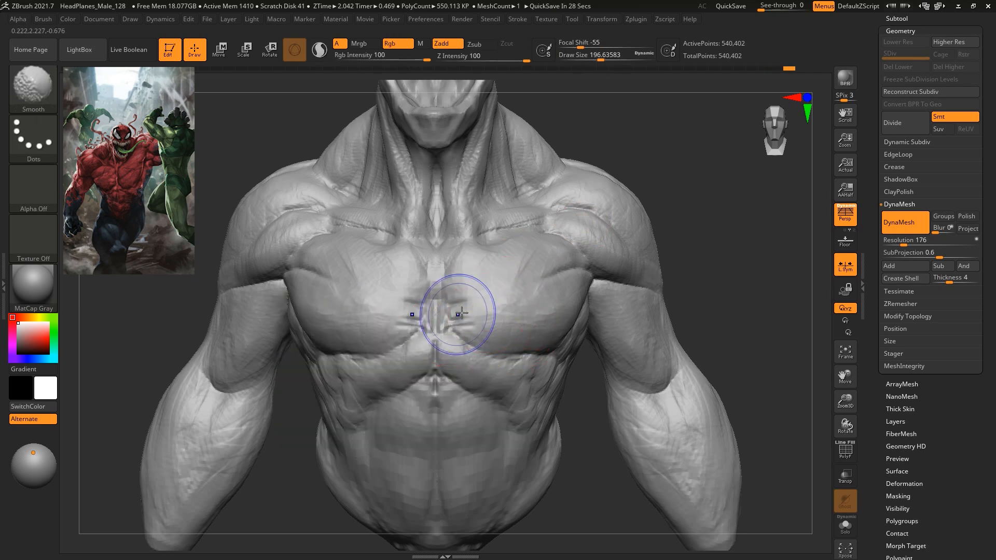
Build up fibers between the inner pectoral striations with ClayBuildup, using draw sizes of about 65 and 104.
key("space")
key("b")
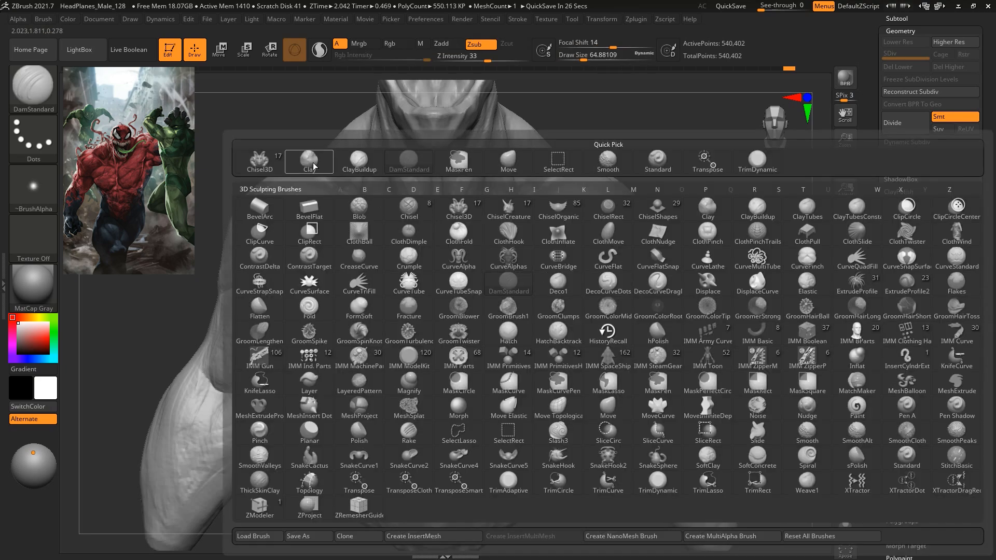
key("c")
key("l")
key("b")
key("c")
key("b")
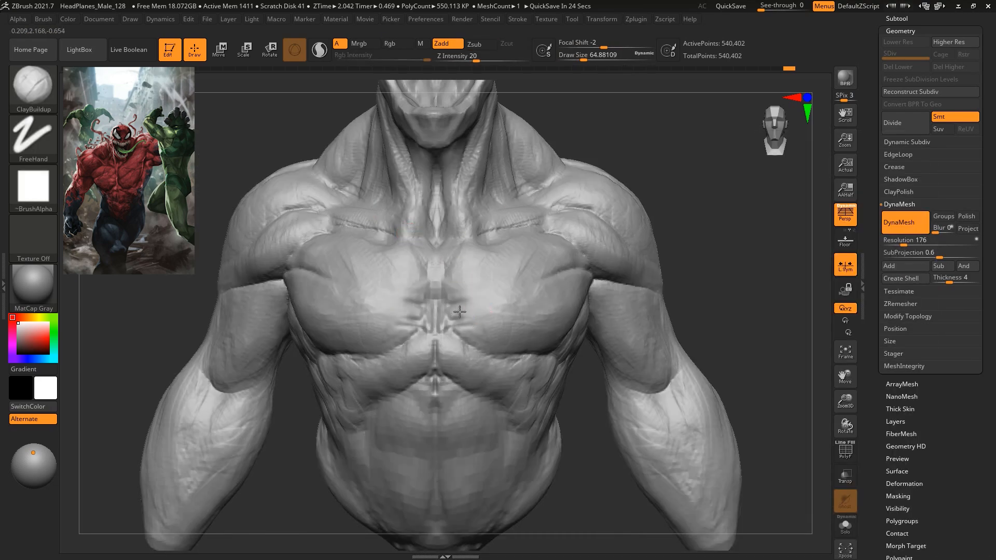
left_click_drag(453, 308, 479, 311)
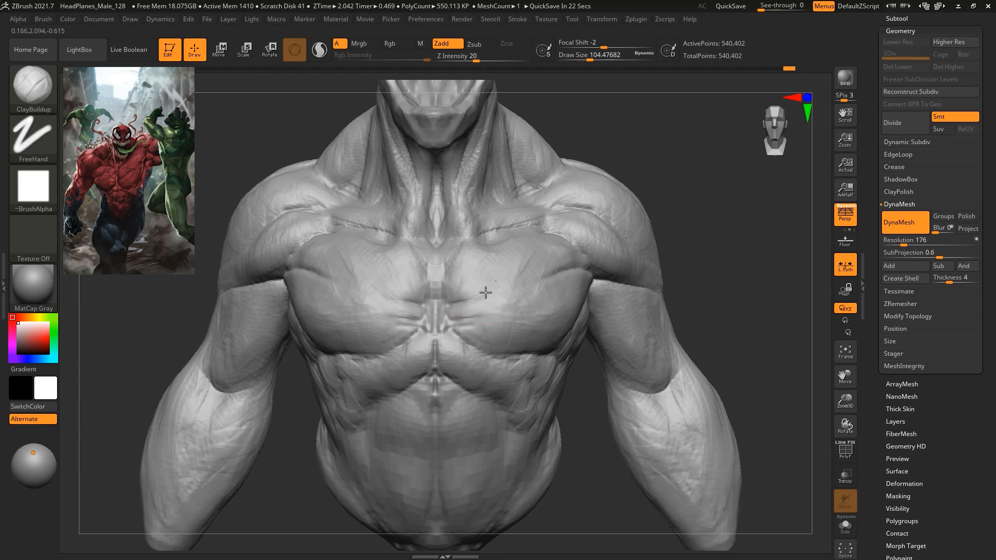
left_click(462, 311)
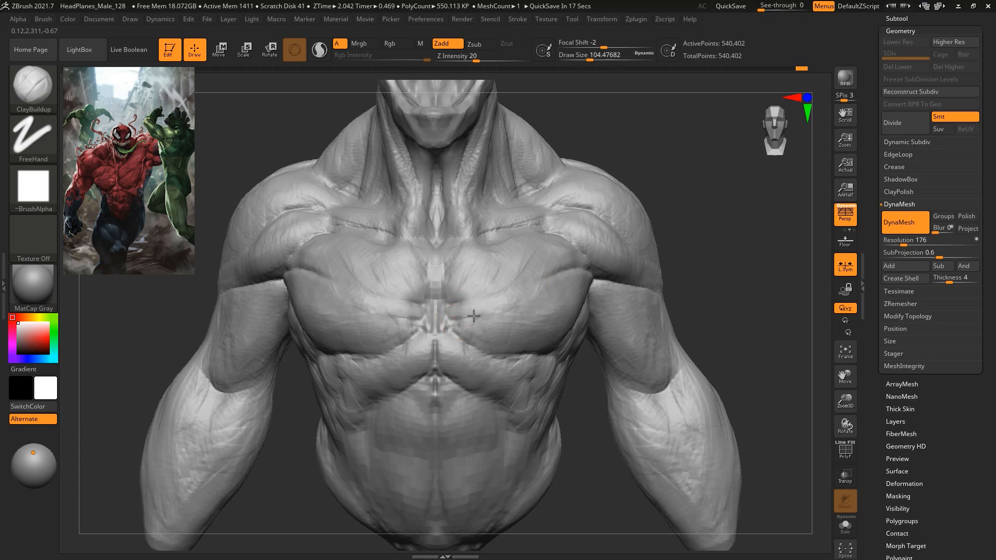
Spread muscle fiber strokes across the pectorals with ClayBuildup at a draw size of about 154.
mouse_move(525, 344)
right_mouse_down()
mouse_move(482, 301)
mouse_move(491, 260)
right_mouse_up()
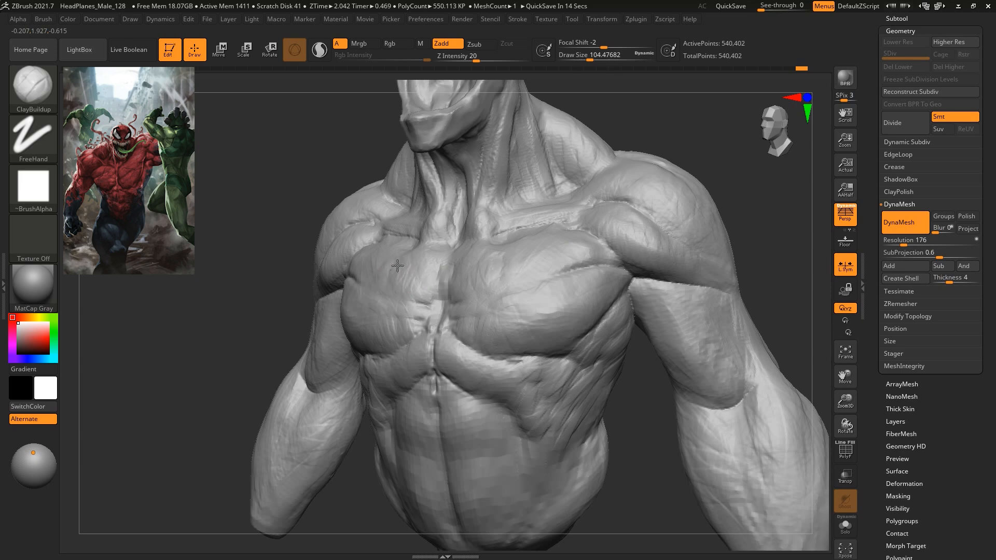
key("]")
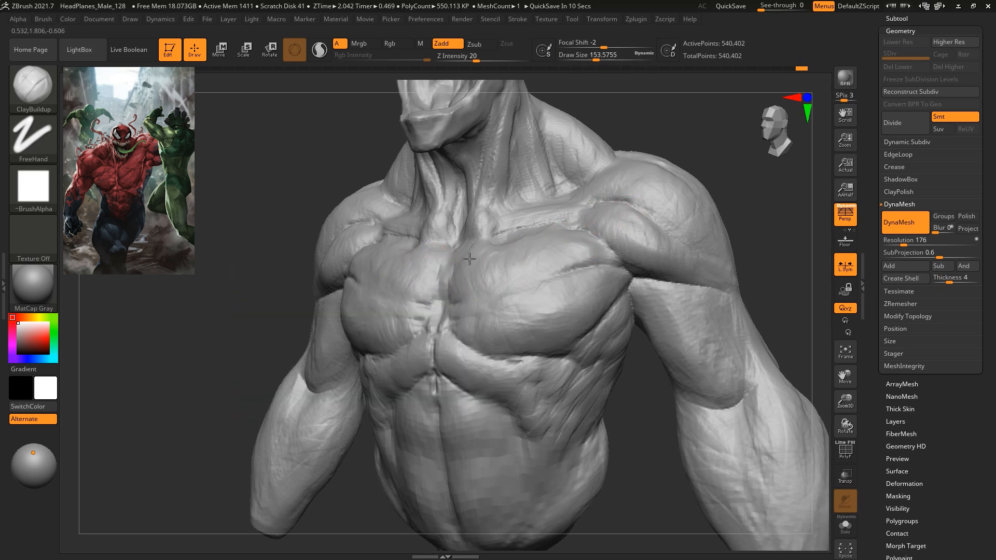
right_click_drag(515, 260, 542, 313)
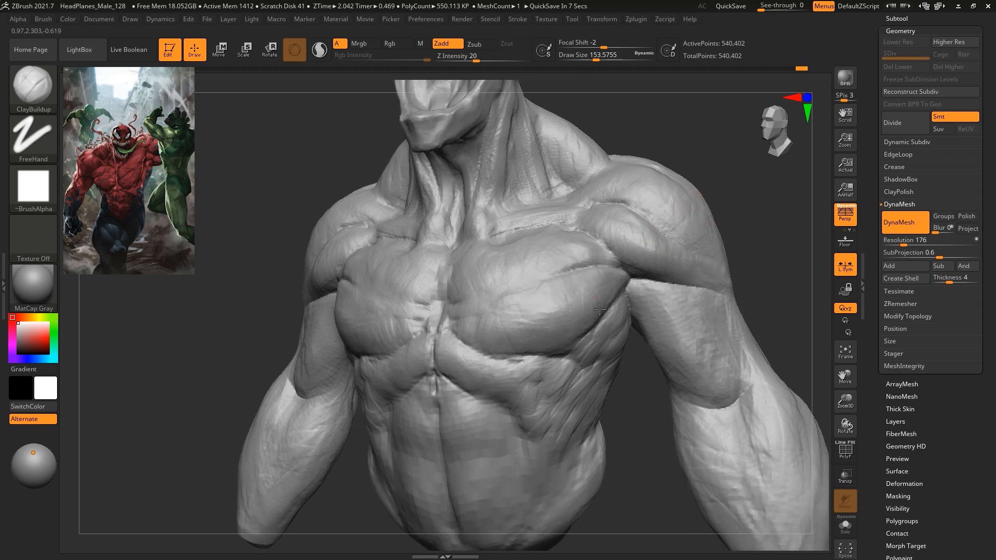
right_click_drag(651, 224, 660, 235, "shift")
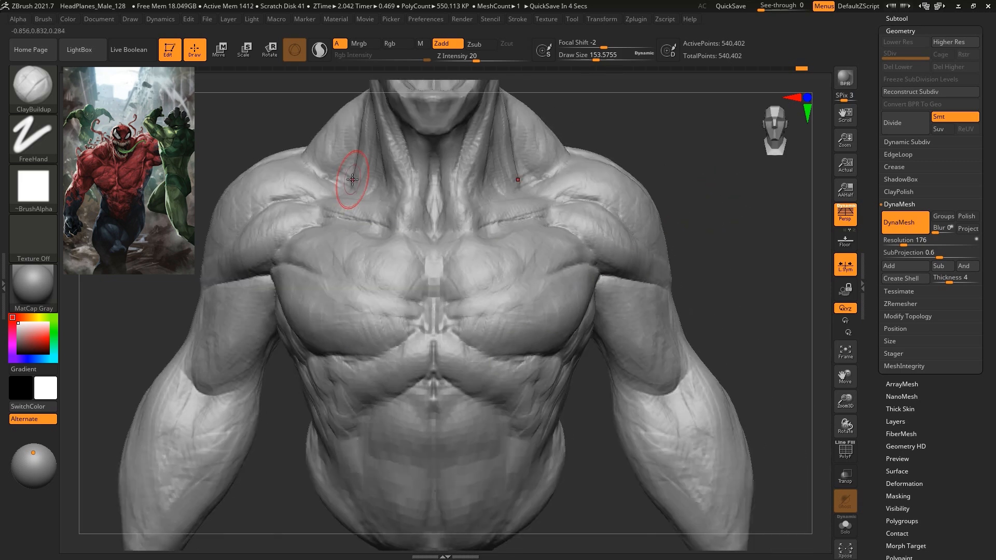
Build up muscle fibers on the lower and outer pectorals with ClayBuildup at a draw size of about 154, smoothing them near the armpits.
mouse_move(696, 189)
right_mouse_down()
mouse_move(678, 161)
mouse_move(563, 262)
right_mouse_up()
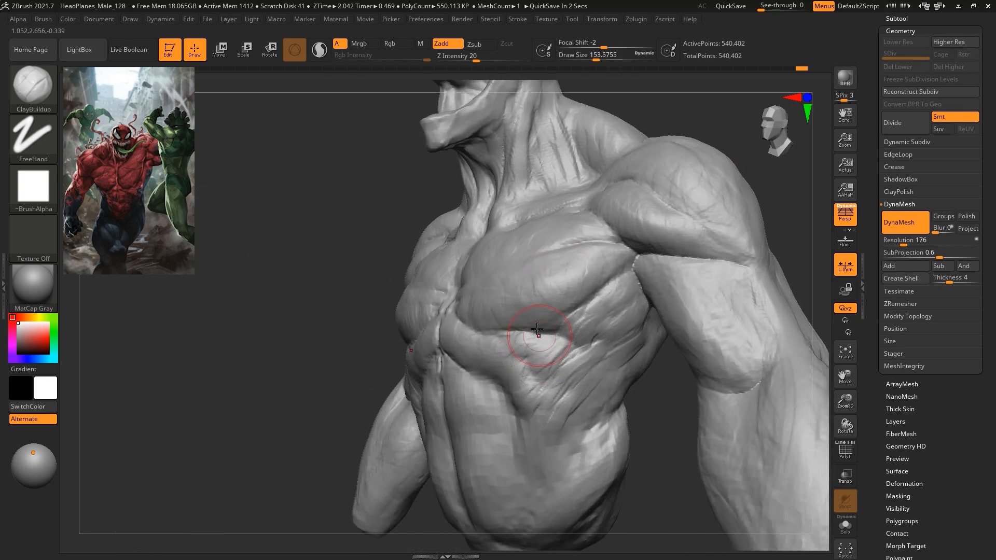
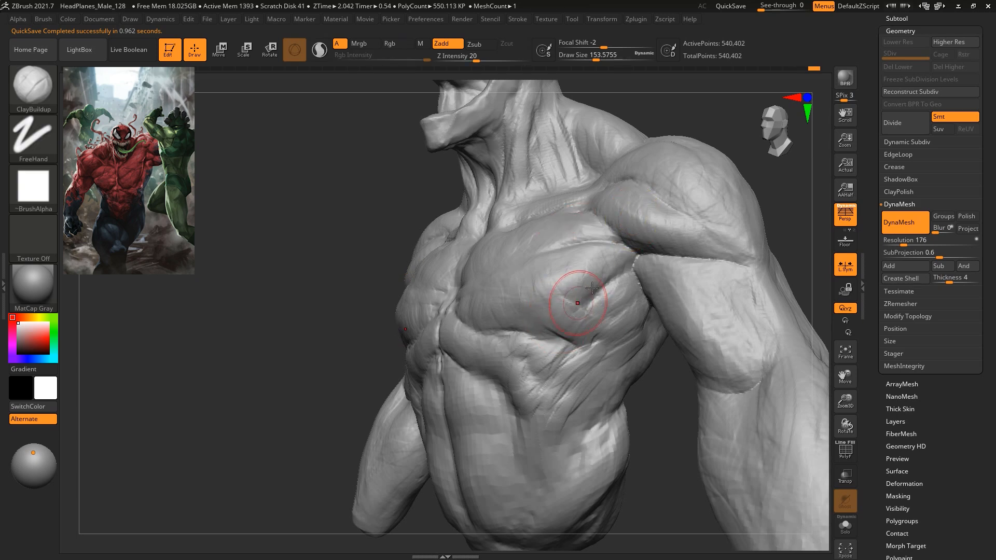
mouse_move(592, 266)
left_mouse_down("shift")
mouse_move(542, 293)
mouse_move(619, 264)
left_mouse_up("shift")
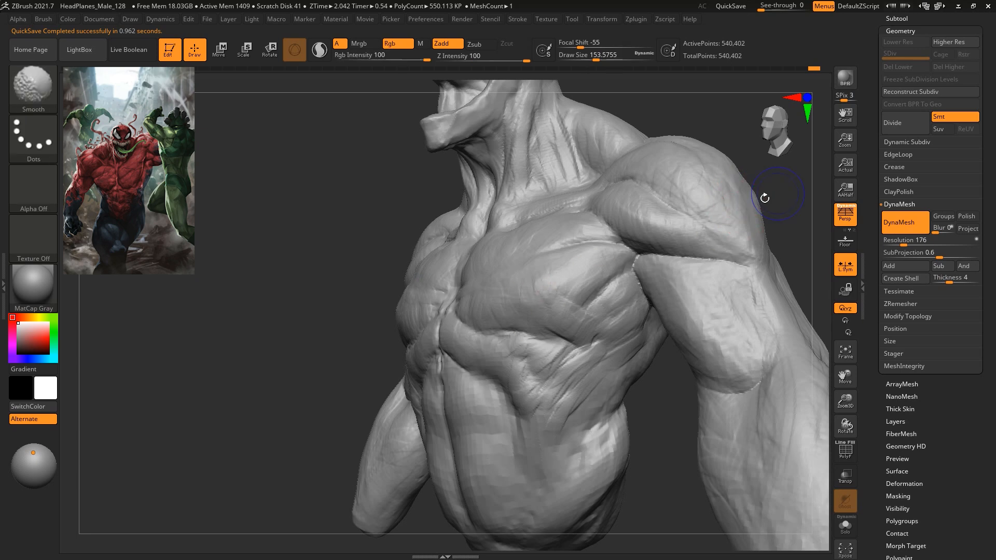
left_click_drag(769, 184, 733, 136)
mouse_move(784, 199)
left_mouse_down("alt")
mouse_move(655, 228)
mouse_move(682, 240)
mouse_move(640, 253)
left_mouse_up("alt")
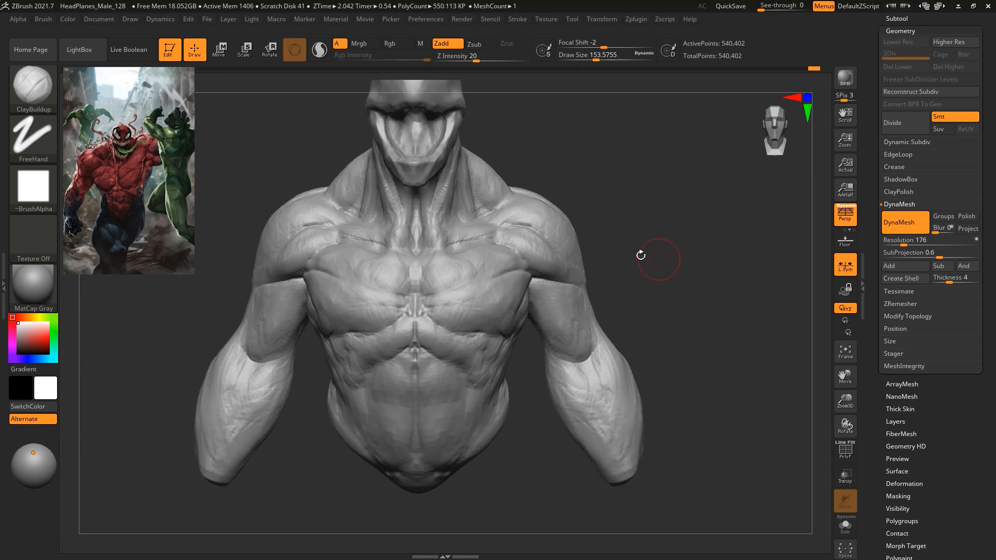
Build up the upper pectorals and collarbones beside the front deltoids with ClayBuildup, using draw sizes of about 97 and 124.
key("space")
left_click_drag(541, 280, 535, 282)
left_click_drag(669, 200, 659, 233, "alt")
left_click_drag(658, 234, 622, 229)
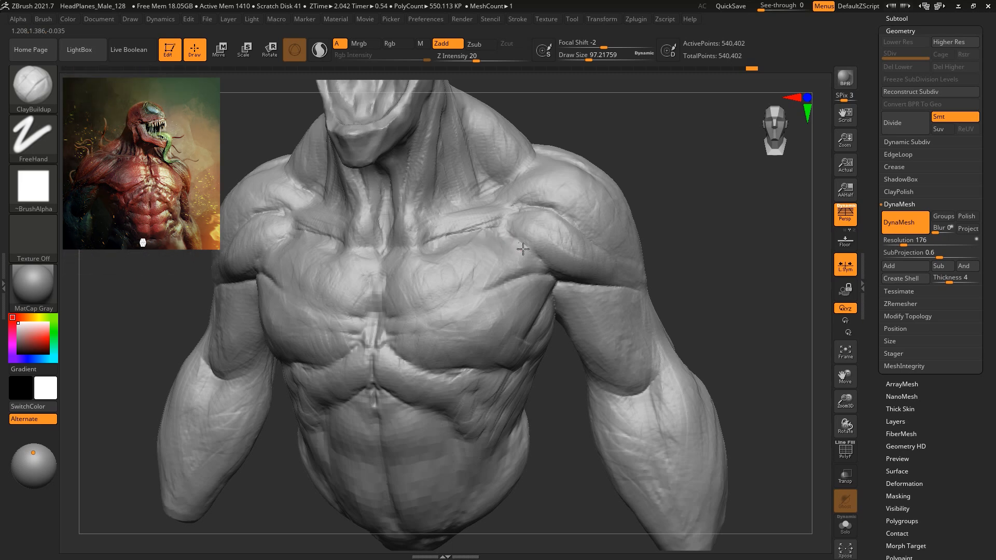
key("bracketright")
mouse_move(539, 250)
left_mouse_down()
mouse_move(489, 220)
mouse_move(497, 215)
mouse_move(493, 230)
mouse_move(490, 221)
left_mouse_up()
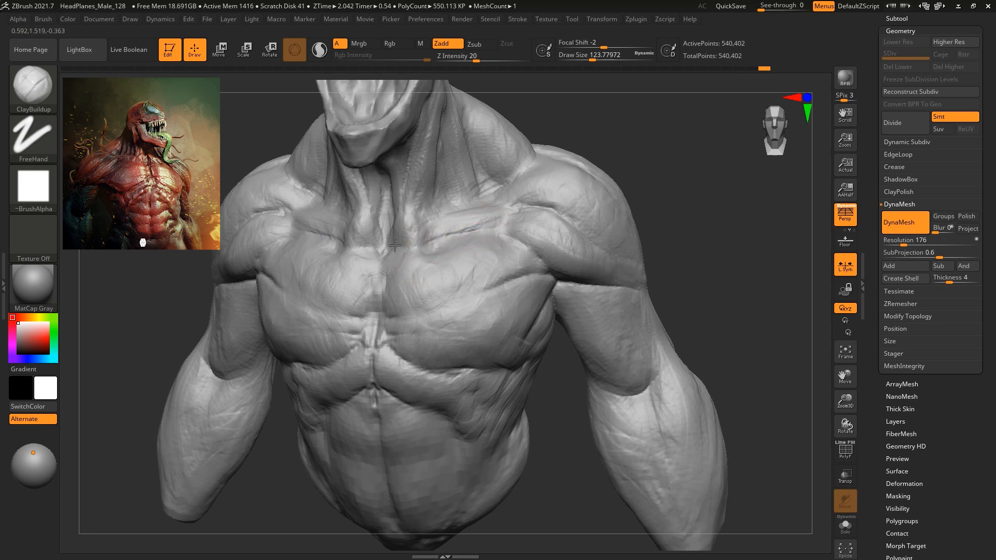
Shape the collarbones from the neck base toward the trapezius and shoulders with ClayBuildup at a draw size of about 94.
mouse_move(666, 210)
left_mouse_down()
mouse_move(652, 207)
mouse_move(649, 178)
mouse_move(656, 196)
left_mouse_up()
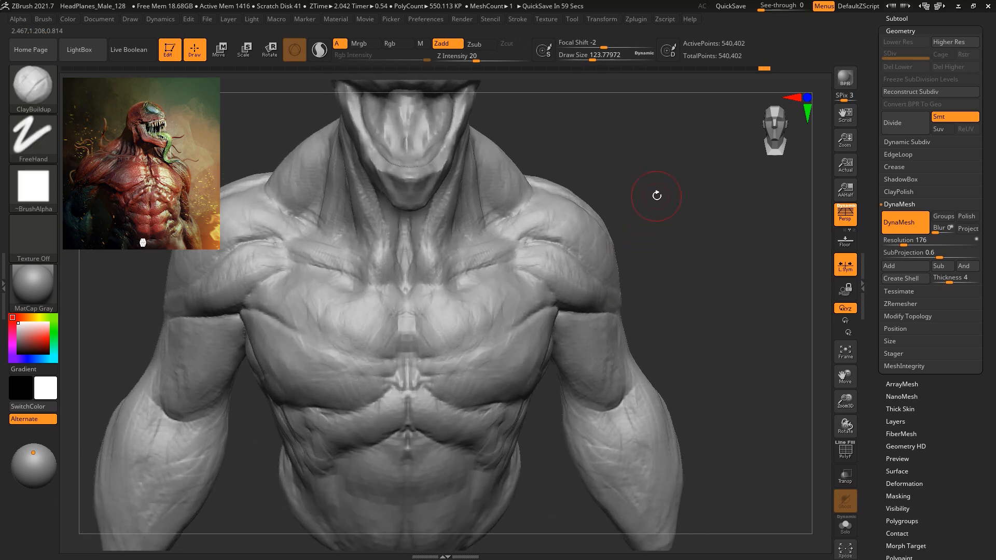
key("space")
left_click_drag(681, 178, 667, 194)
mouse_move(501, 243)
left_mouse_down()
mouse_move(541, 231)
mouse_move(518, 229)
mouse_move(537, 230)
left_mouse_up()
key("space")
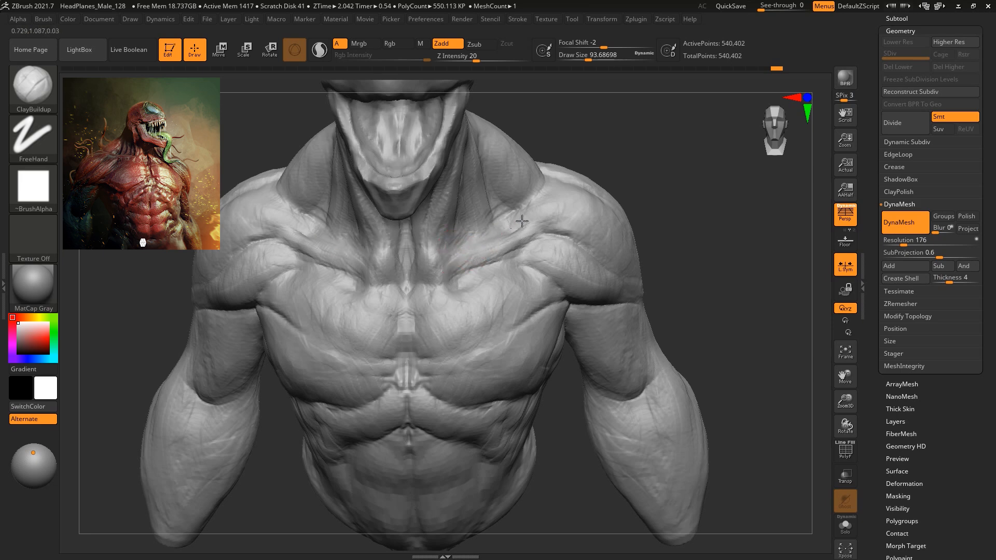
left_click_drag(525, 223, 512, 227)
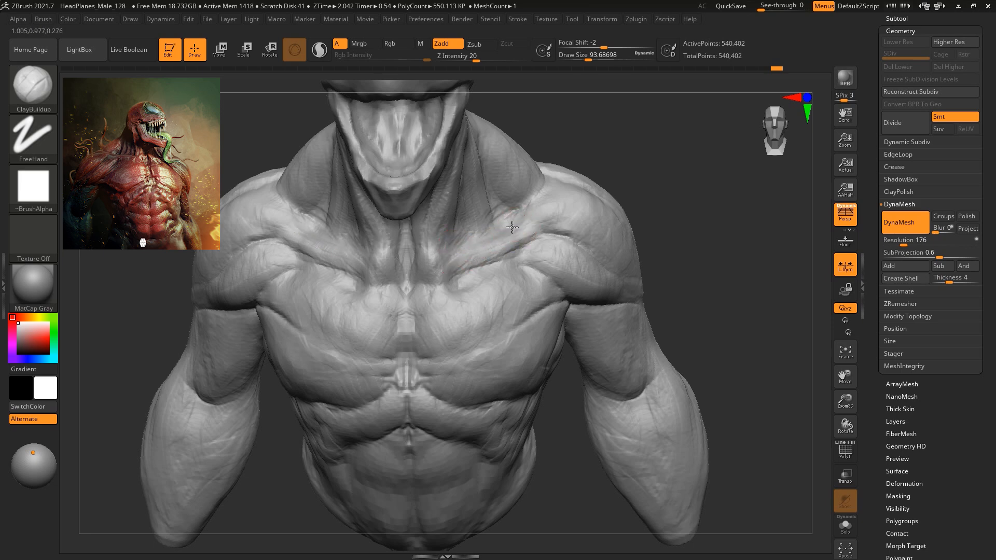
mouse_move(610, 152)
left_mouse_down()
mouse_move(612, 142)
mouse_move(518, 166)
left_mouse_up()
left_click_drag(373, 243, 397, 245)
left_click_drag(652, 185, 586, 171)
left_click_drag(431, 136, 441, 195, "alt")
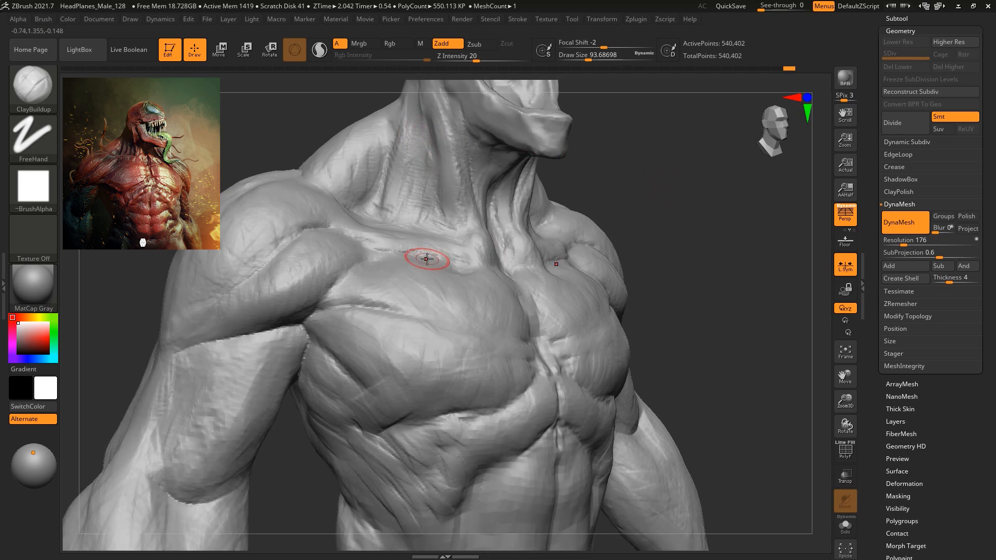
Build up the center of the throat and the notch between the collarbones with ClayBuildup at a draw size of about 94.
left_click_drag(651, 161, 597, 156, "shift")
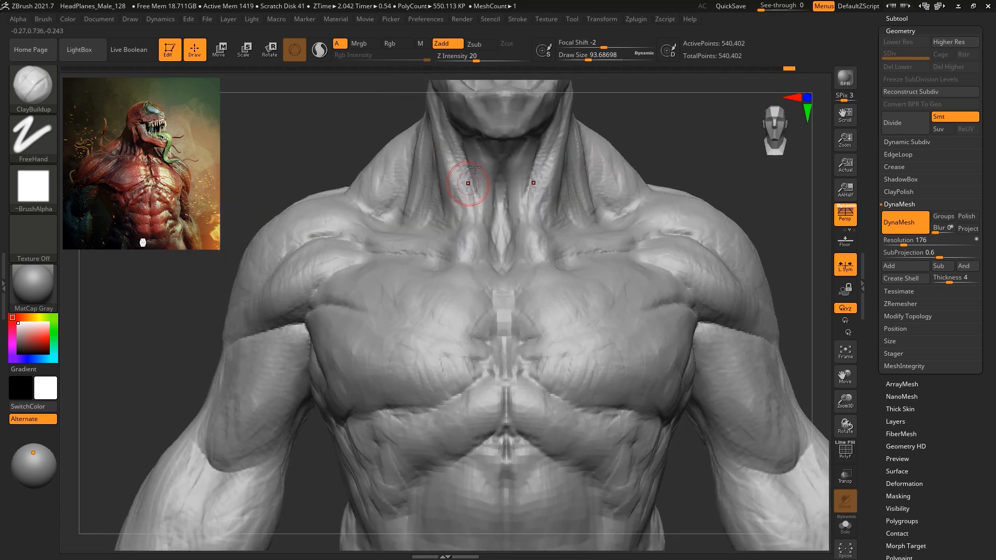
left_click_drag(501, 238, 501, 198)
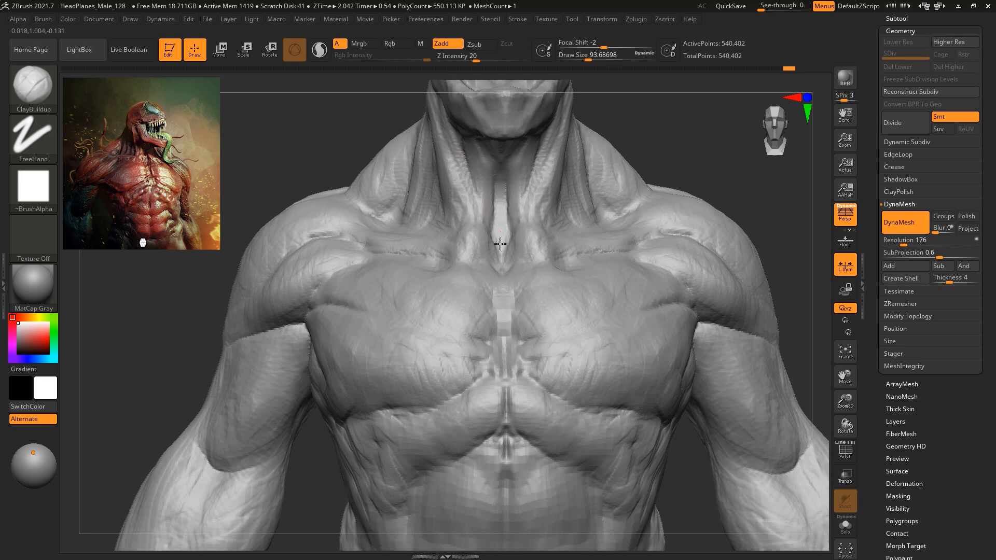
mouse_move(500, 256)
left_mouse_down()
mouse_move(503, 213)
mouse_move(508, 263)
left_mouse_up()
left_click_drag(695, 144, 622, 151)
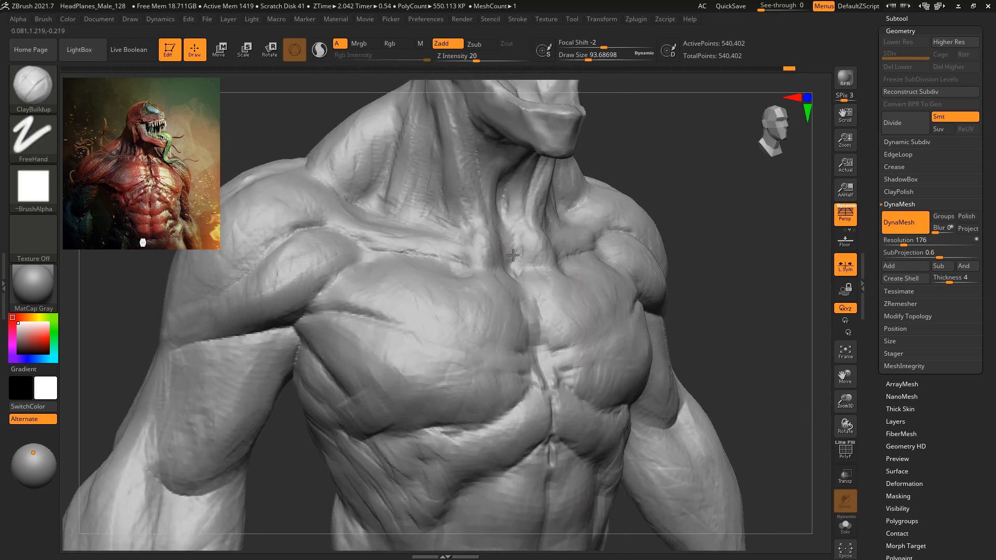
left_click_drag(684, 164, 597, 231)
left_click_drag(672, 189, 618, 195)
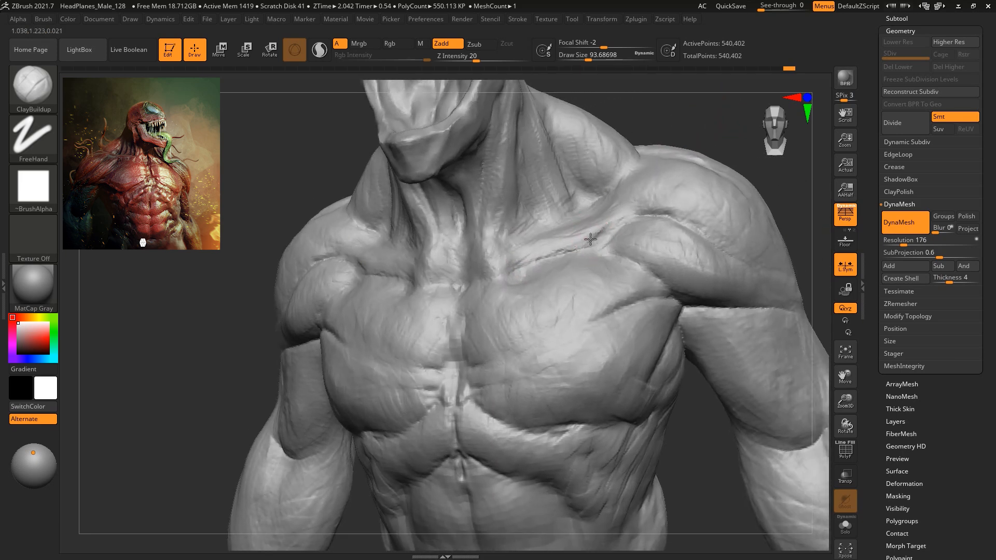
Add muscle volume to the deltoids and the outer and lower pectorals with ClayBuildup, using draw sizes of about 154 and 202.
left_click_drag(721, 134, 611, 116, "alt")
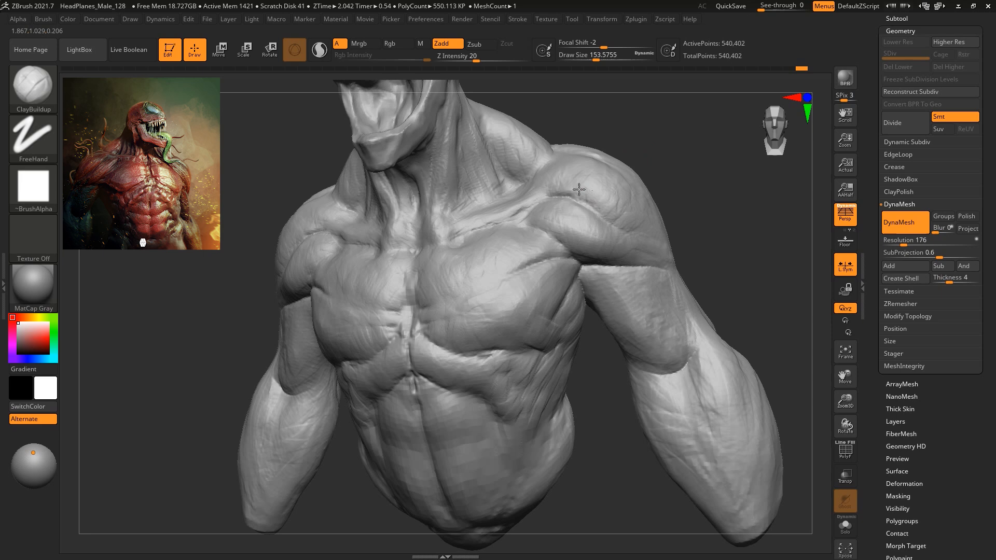
left_click_drag(685, 179, 703, 175, "shift")
mouse_move(700, 225)
left_mouse_down("alt")
mouse_move(683, 202)
mouse_move(634, 199)
mouse_move(652, 214)
left_mouse_up("alt")
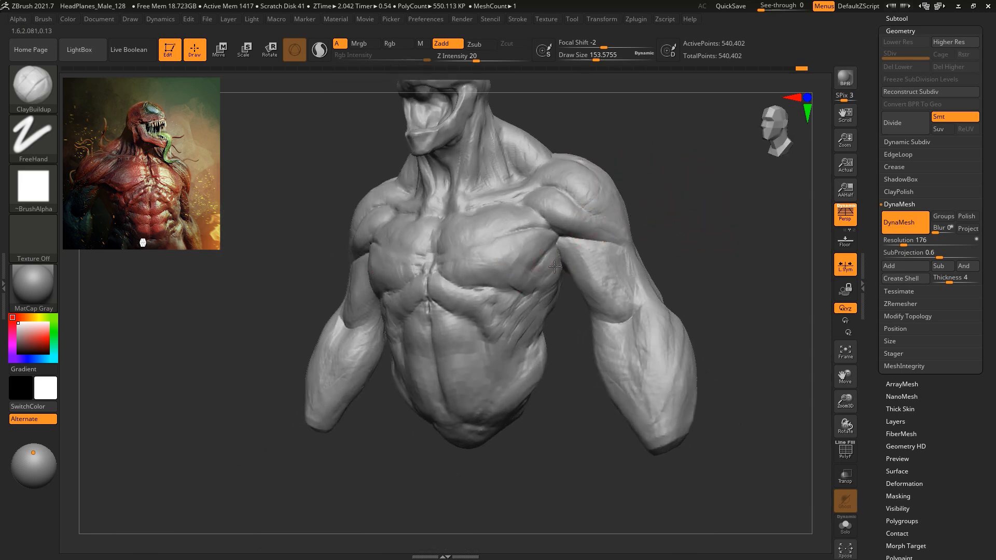
left_click_drag(697, 172, 688, 195, "alt")
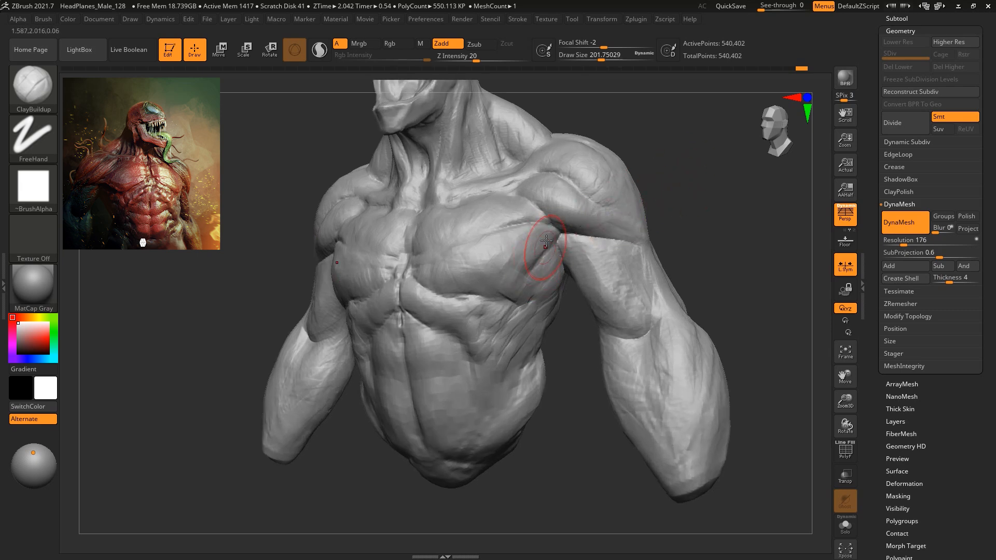
left_click_drag(540, 266, 539, 240)
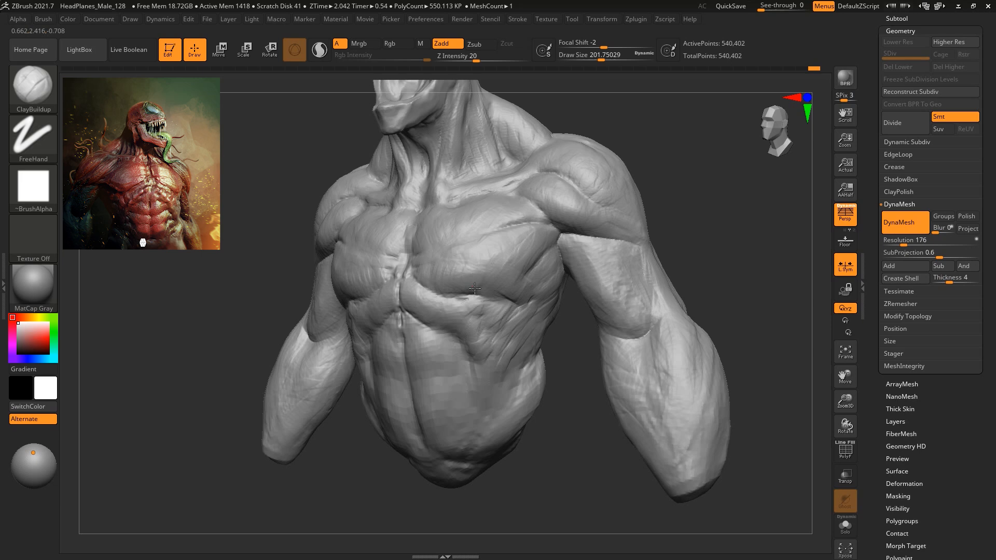
left_click_drag(474, 289, 498, 291)
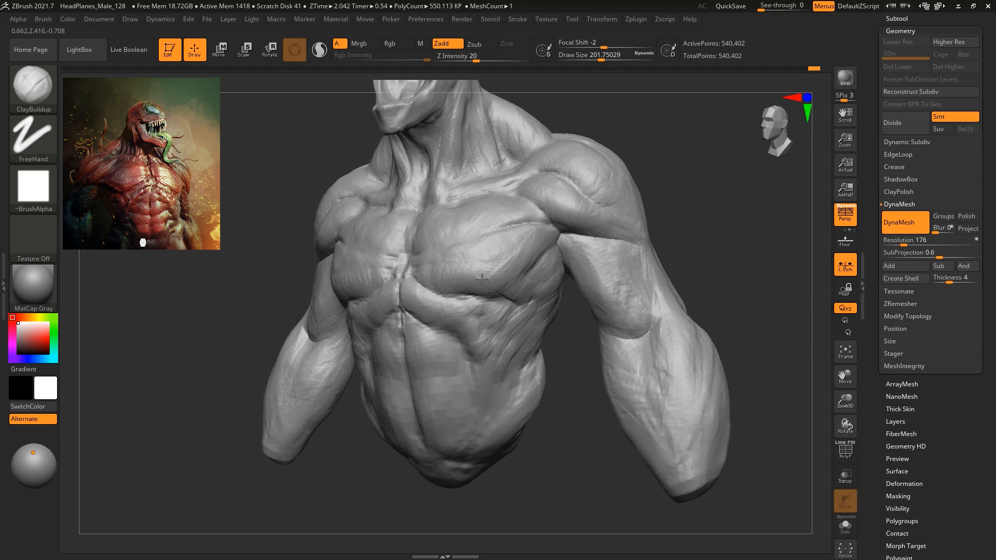
mouse_move(695, 190)
left_mouse_down()
mouse_move(719, 194)
mouse_move(654, 253)
left_mouse_up()
Reshape the pectorals, shoulders and upper arms with the Move brush at a draw size of about 430.
key("b")
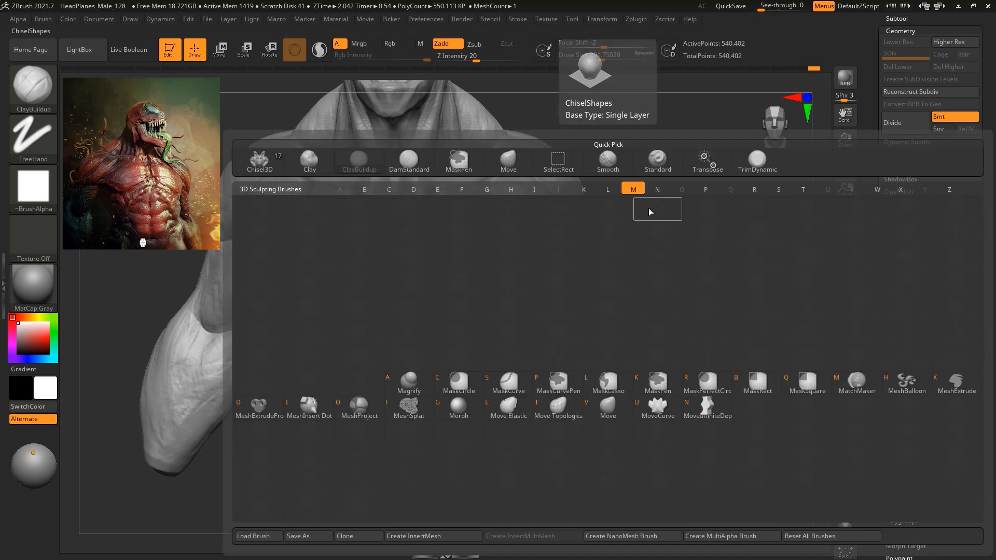
key("m")
key("v")
key("space")
left_click_drag(483, 295, 456, 299)
mouse_move(506, 268)
left_mouse_down()
mouse_move(515, 274)
mouse_move(492, 288)
left_mouse_up()
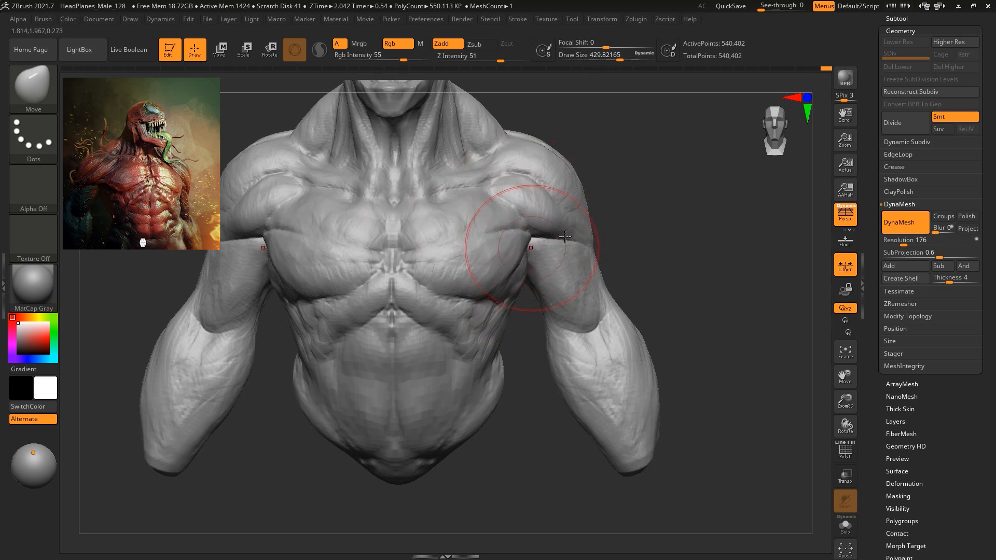
key("f")
left_click_drag(615, 179, 642, 218)
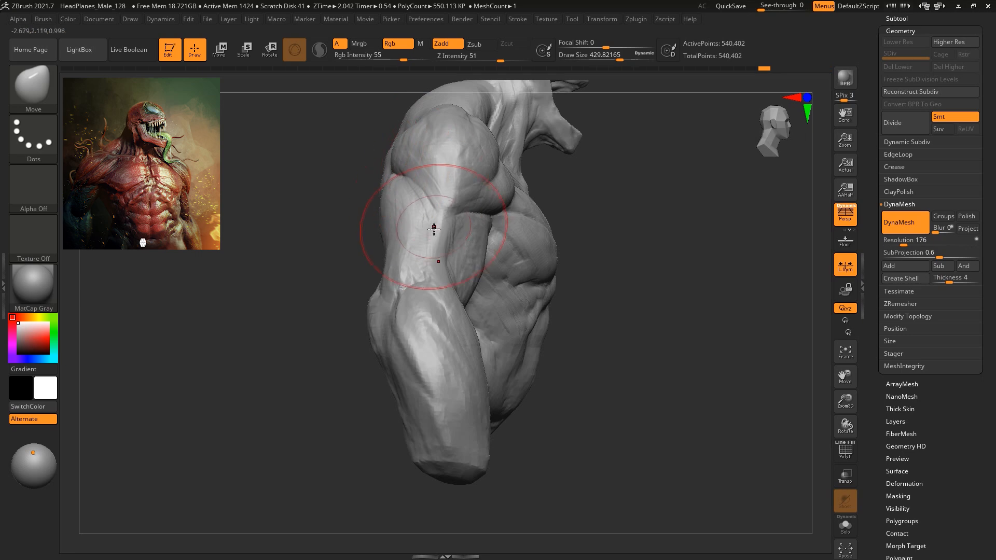
left_click_drag(612, 207, 647, 213)
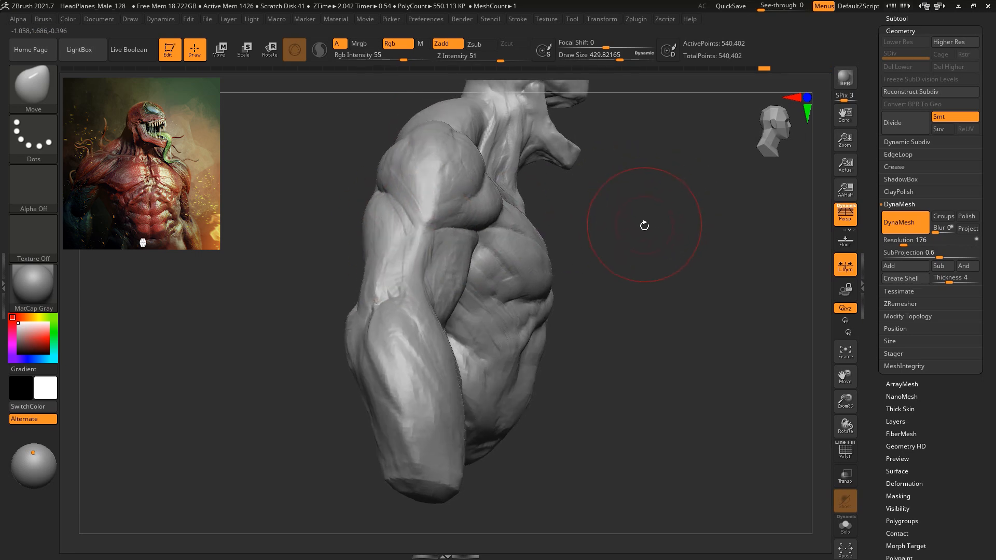
Flatten the forearm planes with TrimDynamic at a draw size of about 372.
key("b")
key("t")
key("d")
left_click_drag(631, 169, 469, 340)
left_click_drag(403, 372, 444, 460)
left_click_drag(623, 342, 482, 332)
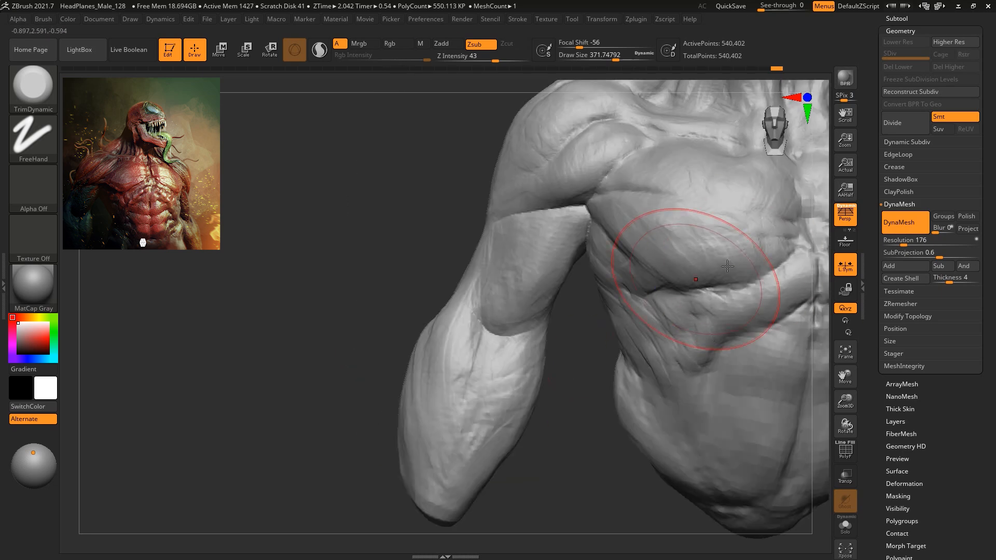
left_click_drag(551, 472, 371, 414, "alt")
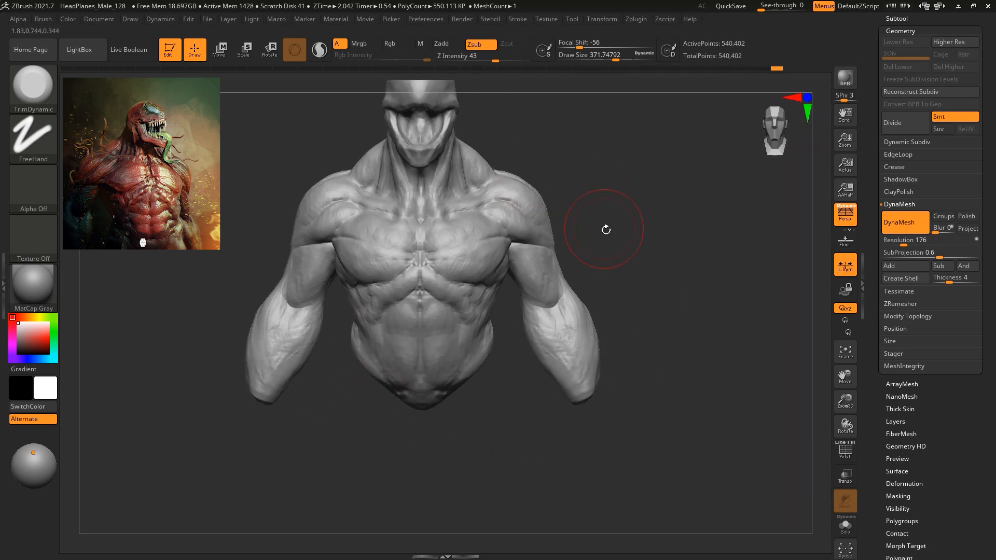
Adjust the silhouette of the arms, waist and outer pectorals with the Move brush at a draw size of about 311.
key("b")
key("m")
key("v")
key("space")
left_click_drag(658, 171, 669, 218)
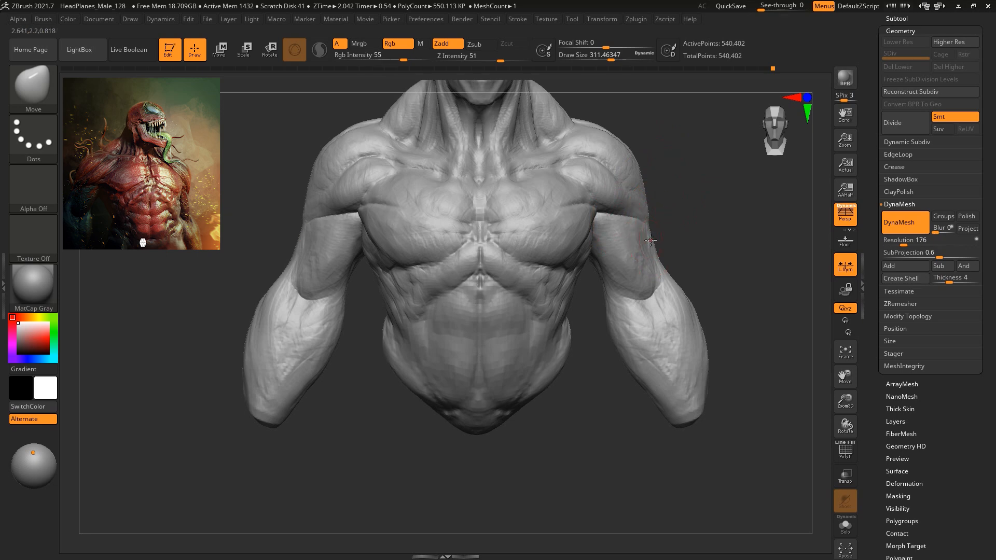
left_click_drag(746, 239, 699, 284)
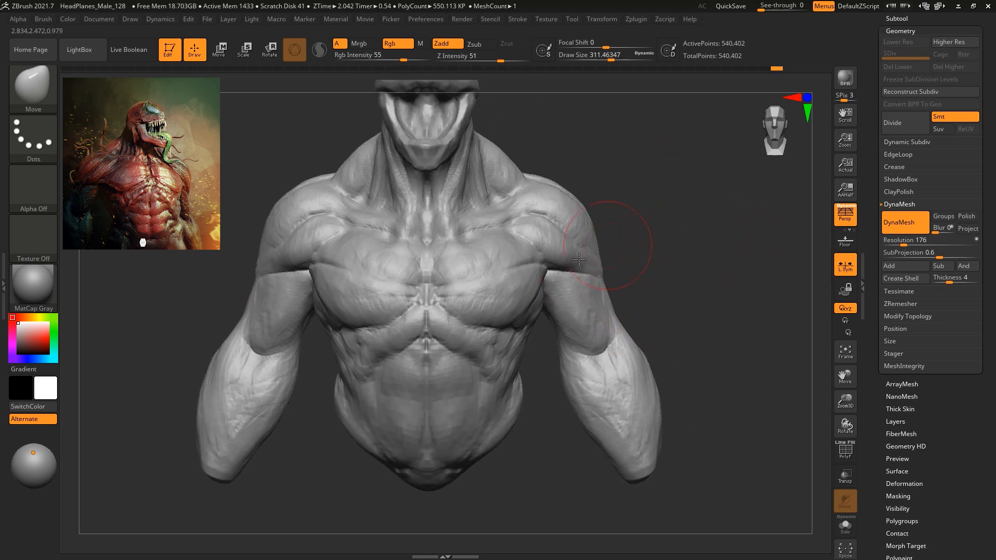
mouse_move(495, 356)
left_mouse_down()
mouse_move(529, 348)
mouse_move(521, 354)
left_mouse_up()
left_click_drag(703, 271, 606, 276)
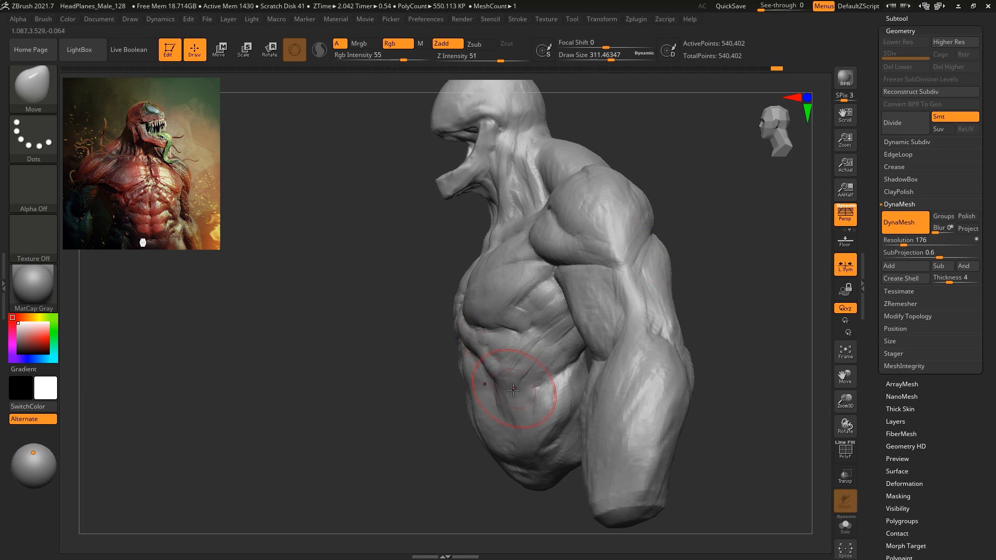
left_click_drag(528, 289, 525, 292)
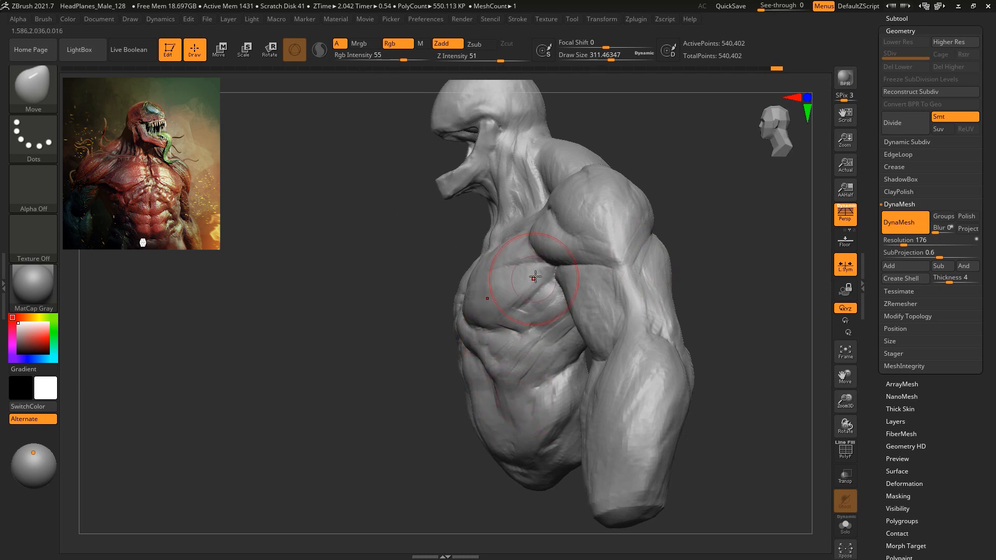
left_click_drag(553, 278, 555, 276)
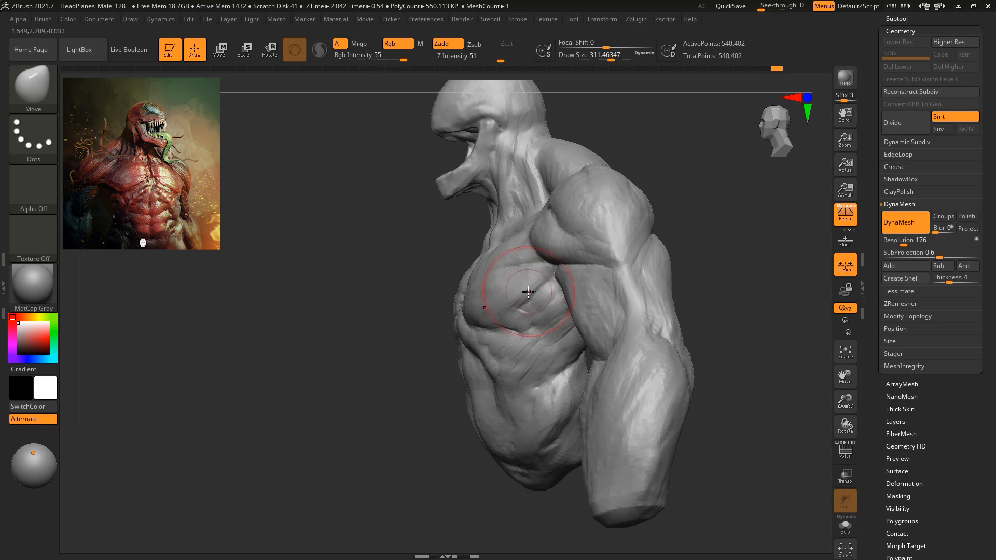
left_click_drag(705, 231, 720, 230, "shift")
Extend the outer pectorals beneath the front deltoids into the upper arms with ClayBuildup, using draw sizes of about 158 and 74.
key("b")
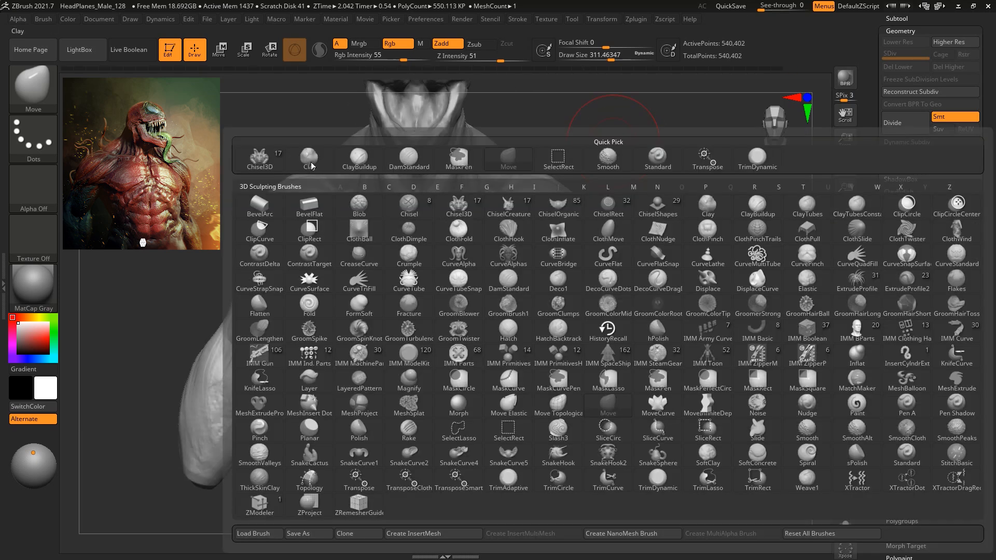
left_click(311, 163)
left_click_drag(617, 158, 645, 170, "alt")
key("b")
key("c")
key("b")
key("space")
left_click_drag(589, 145, 580, 180)
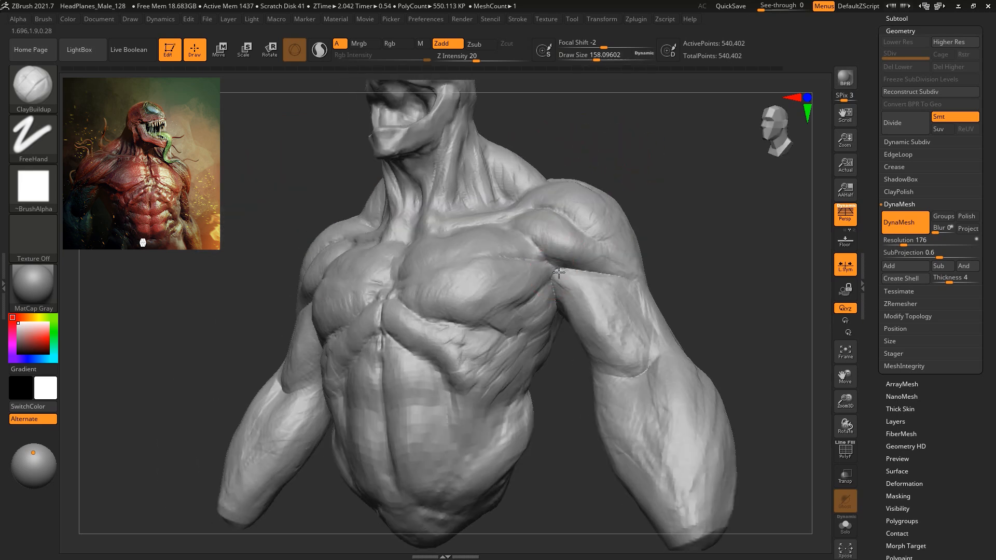
mouse_move(562, 276)
left_mouse_down()
mouse_move(573, 290)
mouse_move(547, 268)
left_mouse_up()
key("ctrl+z")
key("space")
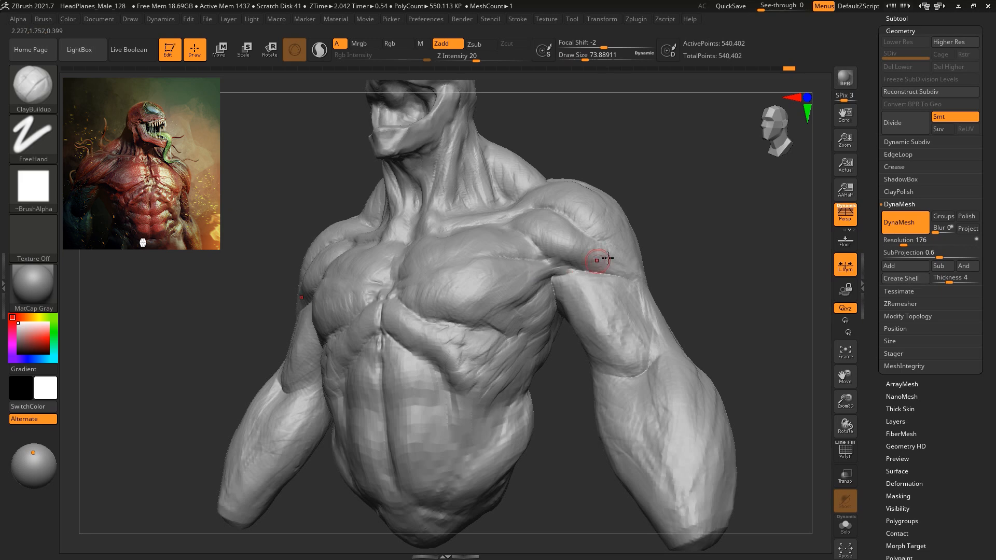
right_click_drag(542, 277, 574, 265)
Build up the transition between the front deltoid, outer pectoral and upper arm with ClayBuildup, using draw sizes of about 217 and 132.
key("space")
left_click_drag(595, 274, 602, 274)
mouse_move(654, 255)
left_mouse_down()
mouse_move(577, 294)
mouse_move(582, 326)
left_mouse_up()
key("space")
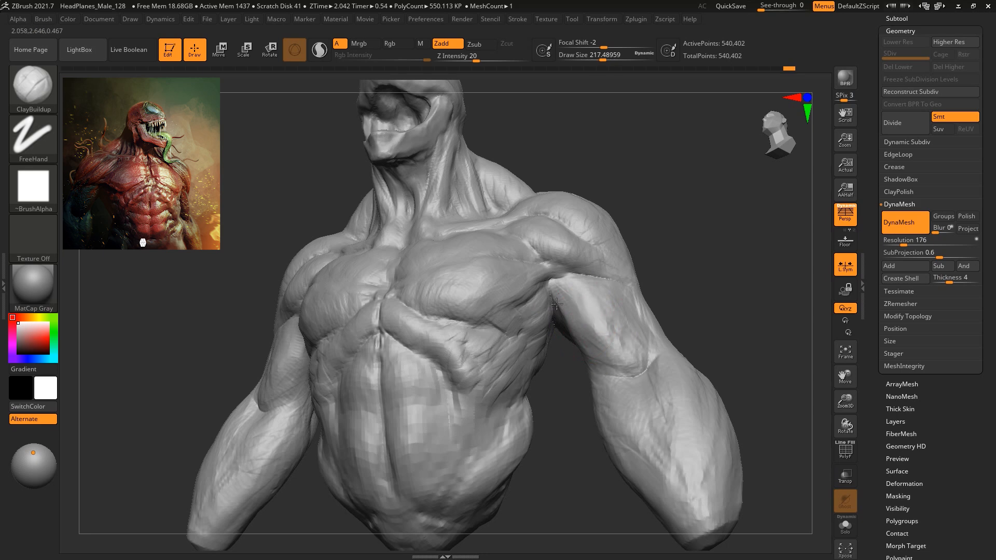
mouse_move(688, 251)
left_mouse_down()
mouse_move(720, 281)
mouse_move(639, 201)
mouse_move(549, 195)
left_mouse_up()
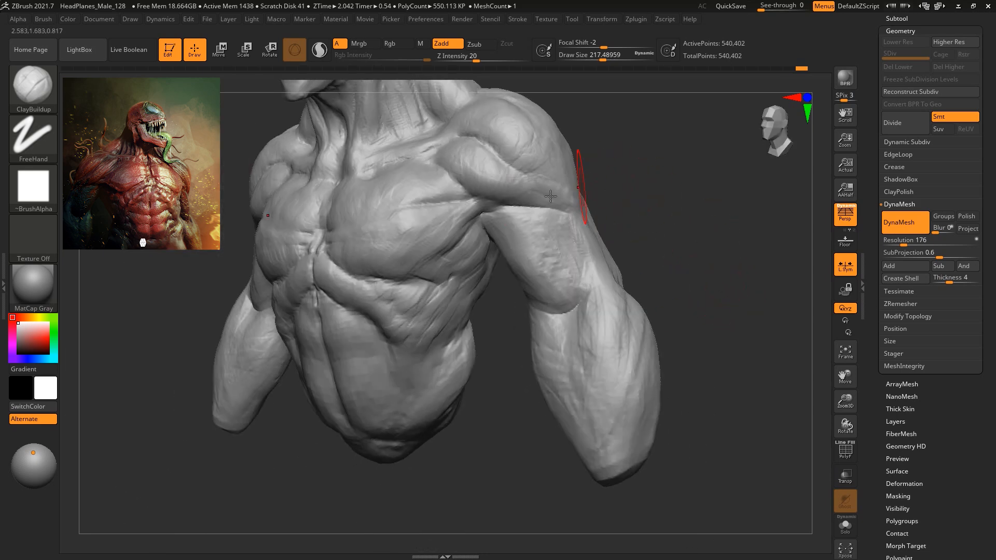
key("space")
left_click_drag(649, 178, 640, 203, "alt")
left_click_drag(635, 174, 627, 142)
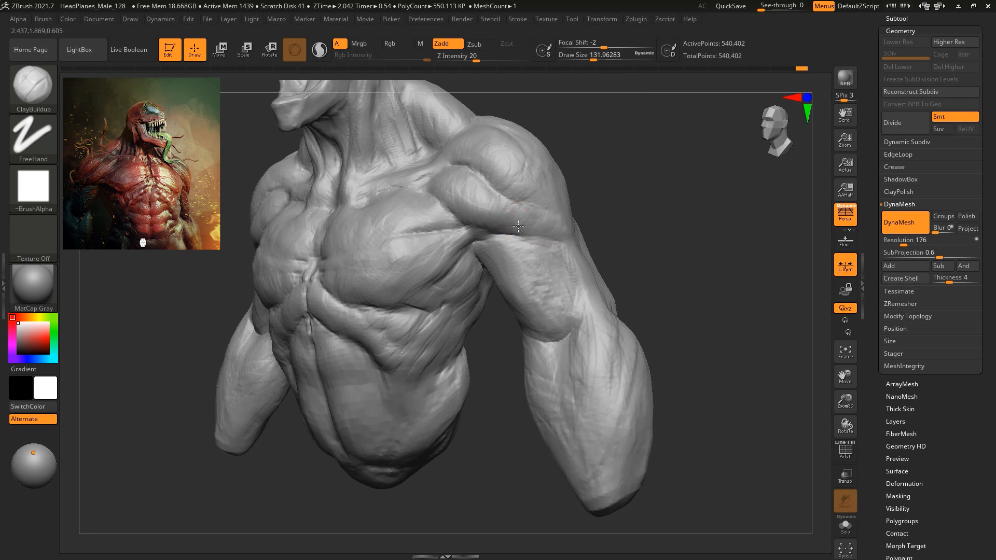
left_click_drag(668, 277, 671, 220, "alt")
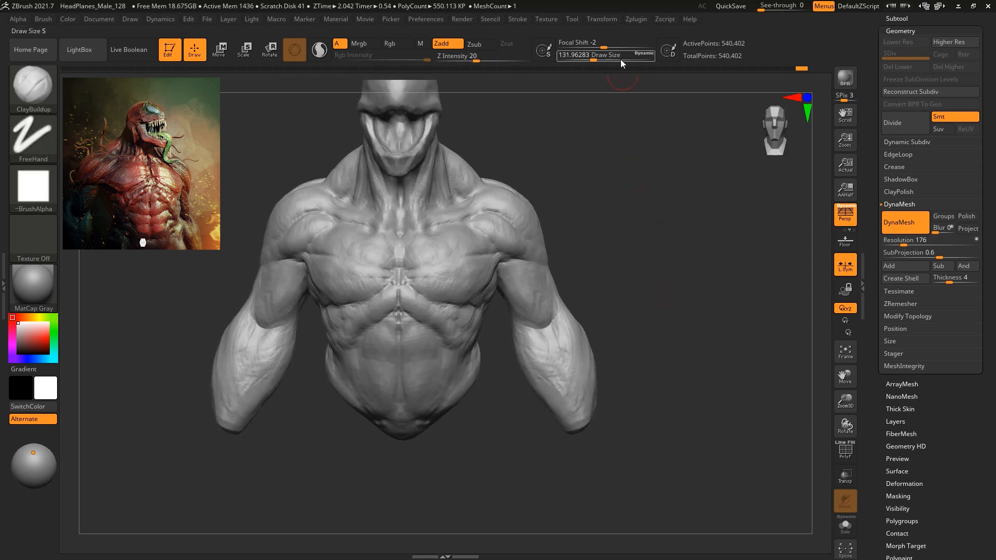
Adjust the trapezius and shoulder silhouette with the Move brush at a draw size of about 437.
key("b")
key("m")
key("v")
key("space")
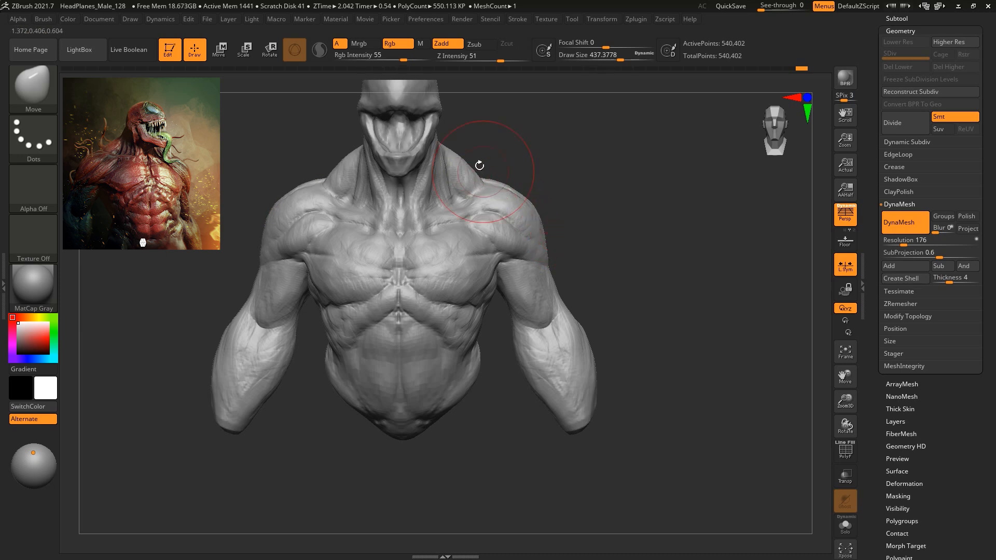
mouse_move(503, 141)
left_mouse_down()
mouse_move(648, 199)
mouse_move(669, 156)
mouse_move(634, 109)
left_mouse_up()
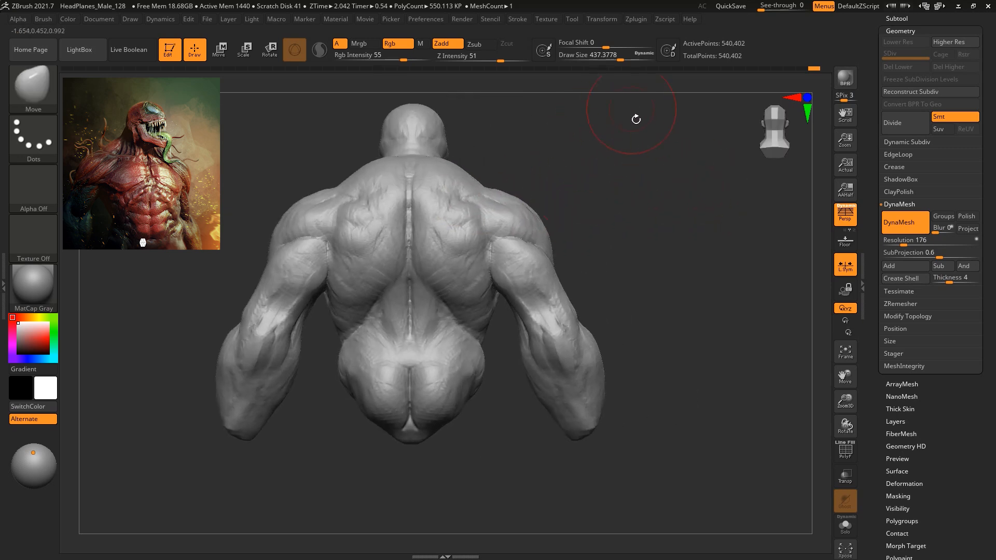
Carve the spine groove and the creases bordering the back muscles with DamStandard, using draw sizes of about 324 and 351.
key("b")
key("d")
key("s")
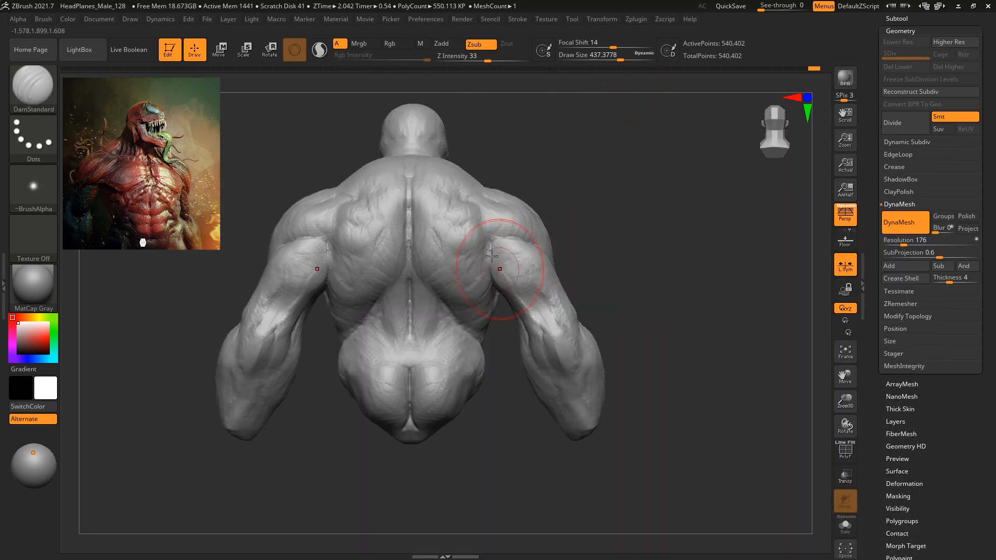
key("space")
left_click_drag(516, 240, 497, 240)
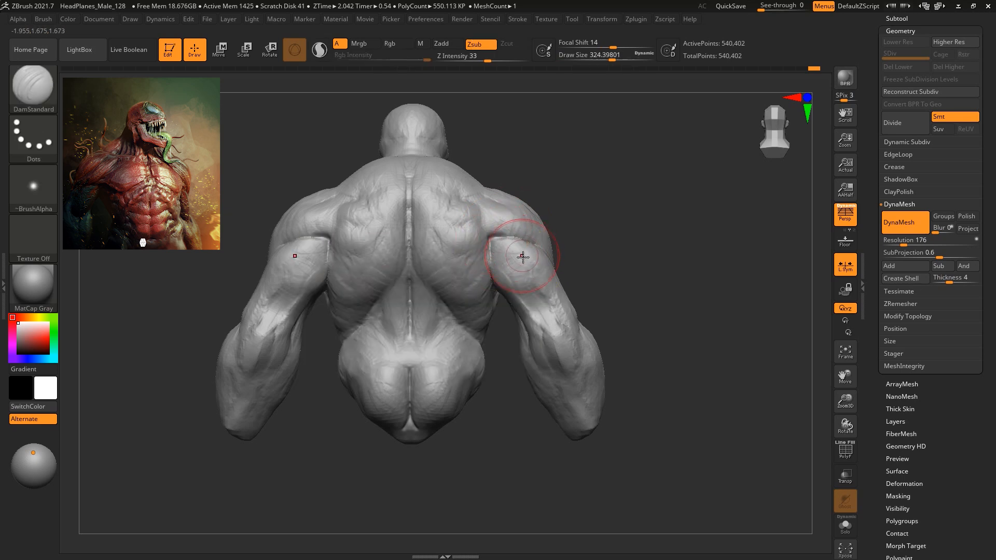
left_click_drag(410, 180, 424, 281)
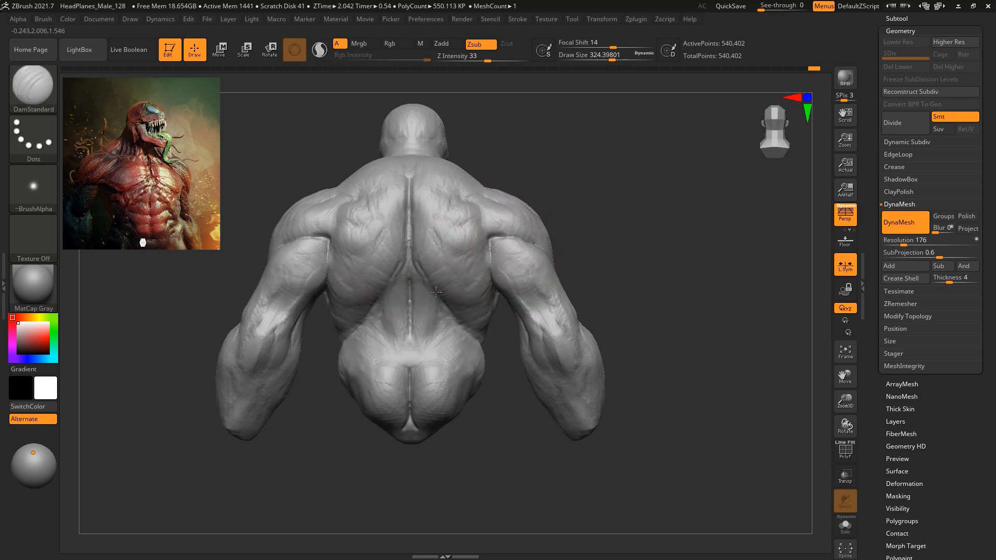
key("]")
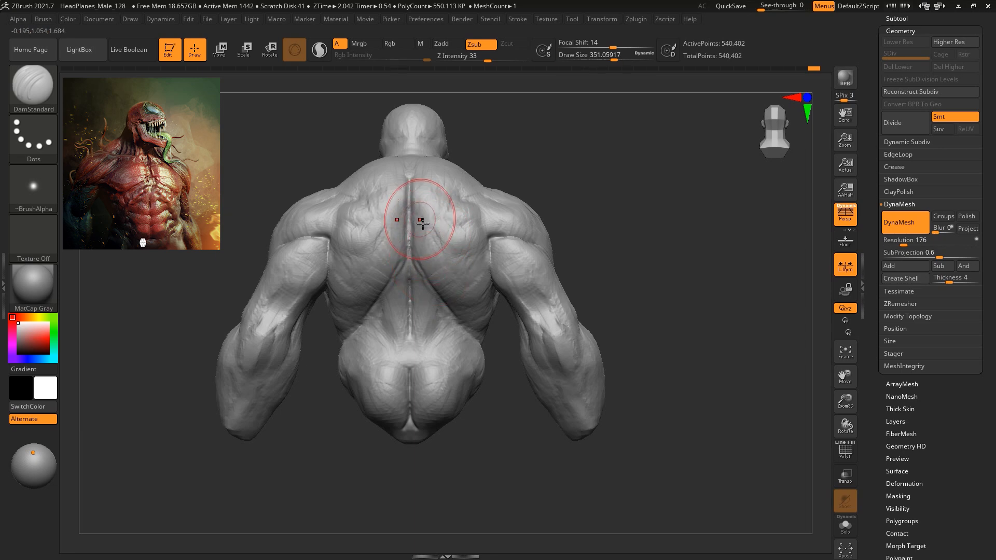
mouse_move(583, 263)
left_mouse_down()
mouse_move(605, 218)
mouse_move(413, 276)
left_mouse_up()
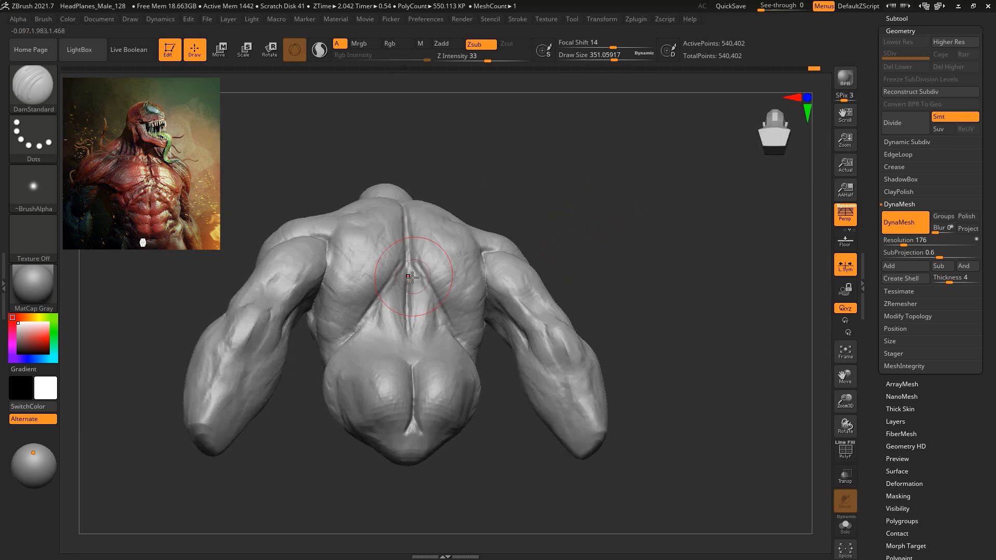
Build up the lower back, lats and rear shoulder area with ClayBuildup at a draw size of about 217.
key("b")
key("c")
key("l")
key("b")
key("c")
key("b")
key("space")
left_click_drag(507, 176, 508, 176)
left_click_drag(543, 201, 531, 226)
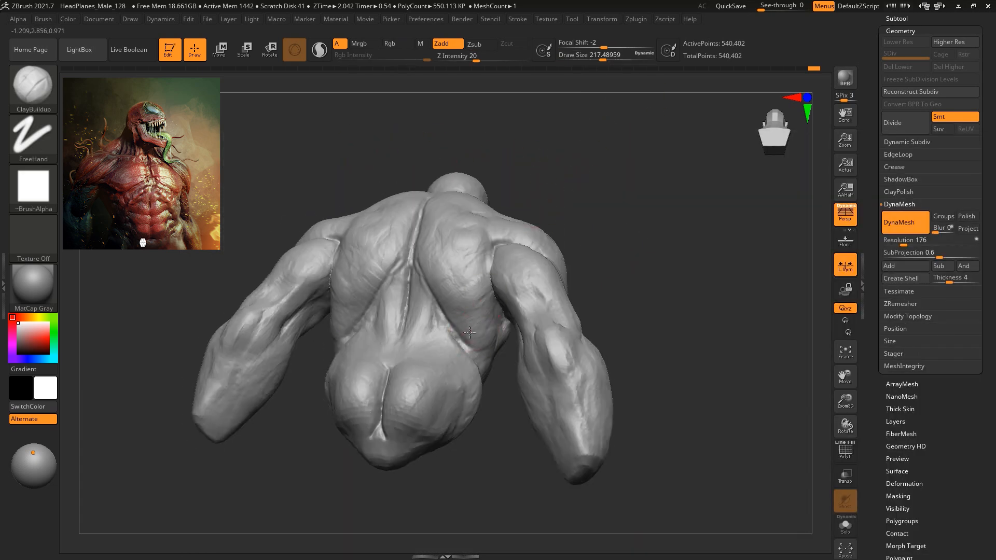
left_click_drag(600, 225, 521, 295)
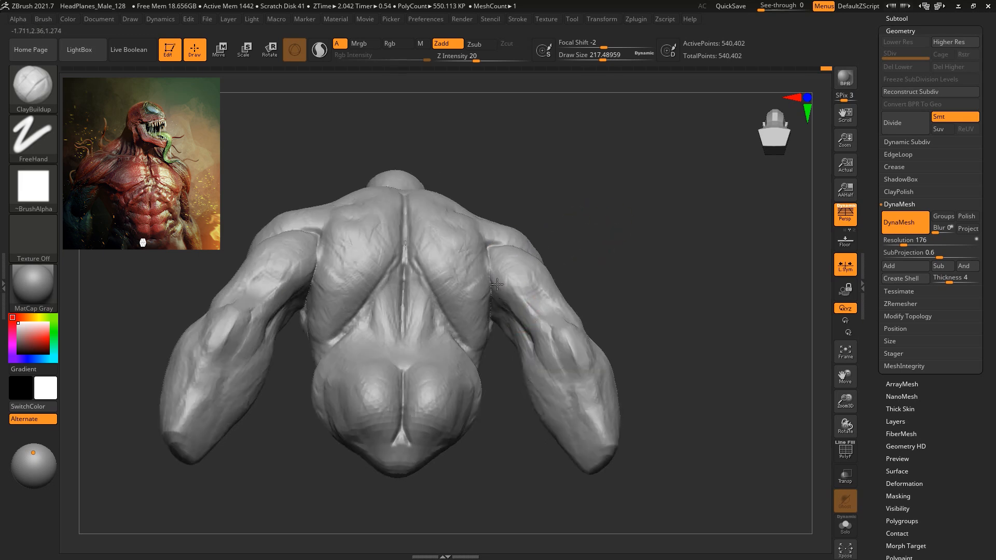
left_click_drag(644, 245, 553, 300)
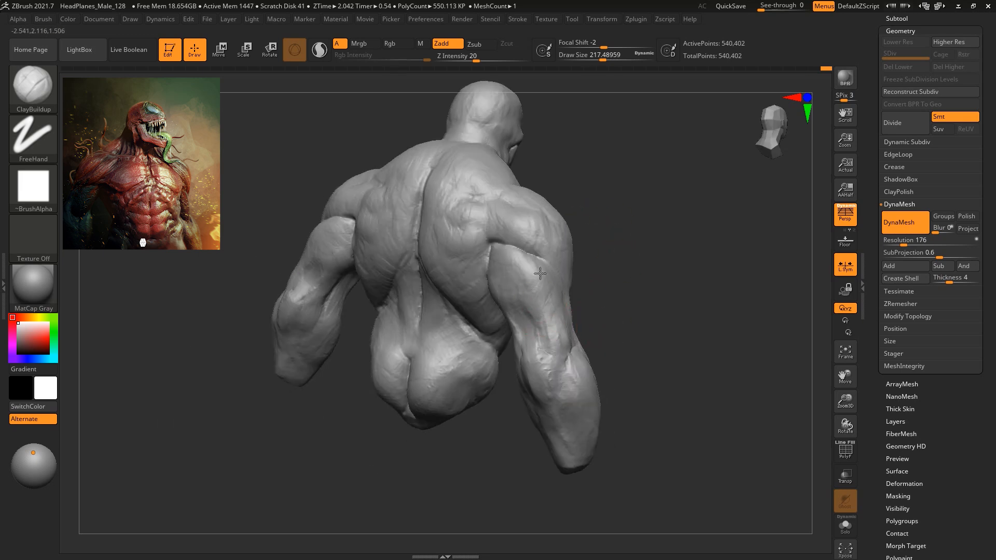
left_click_drag(573, 289, 621, 258)
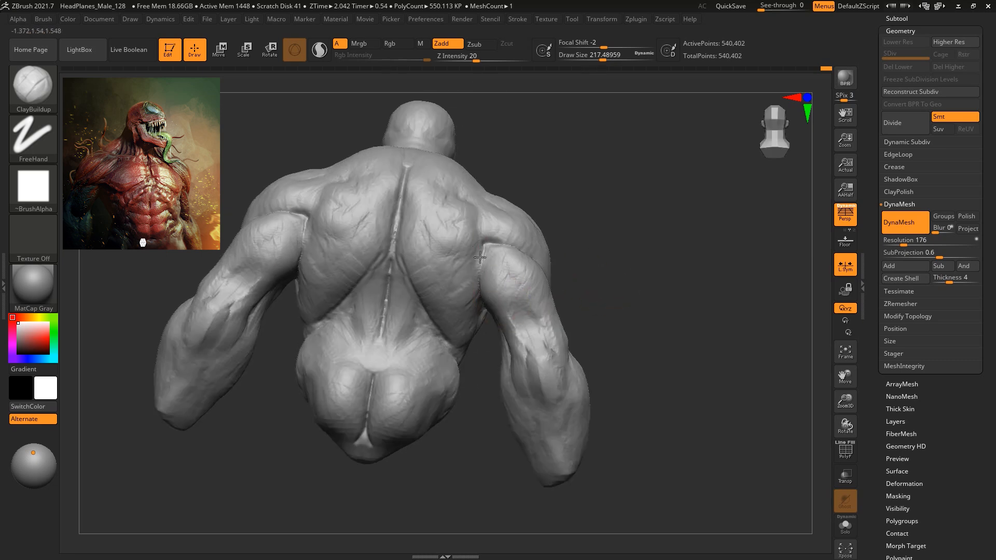
Build up the rear shoulder and upper back muscles with the ClayBuildup brush, with the draw size set to about 268.
mouse_move(627, 237)
left_mouse_down()
mouse_move(486, 217)
mouse_move(521, 246)
mouse_move(482, 216)
mouse_move(537, 250)
left_mouse_up()
mouse_move(571, 208)
left_mouse_down()
mouse_move(636, 203)
mouse_move(722, 266)
mouse_move(603, 255)
mouse_move(629, 267)
mouse_move(617, 261)
left_mouse_up()
mouse_move(630, 151)
left_mouse_down("alt")
mouse_move(621, 196)
mouse_move(565, 208)
mouse_move(582, 185)
left_mouse_up("alt")
key("space")
mouse_move(643, 161)
left_mouse_down()
mouse_move(636, 136)
mouse_move(640, 213)
left_mouse_up()
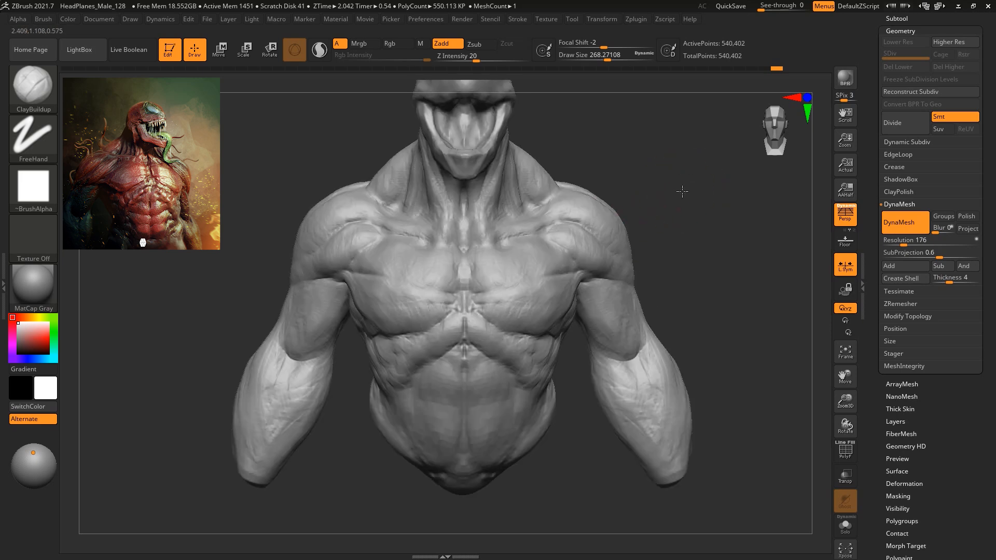
Reshape the shoulder and neck silhouette with the Move brush at a draw size of about 593.
left_click_drag(537, 259, 681, 189)
key("b")
key("m")
key("v")
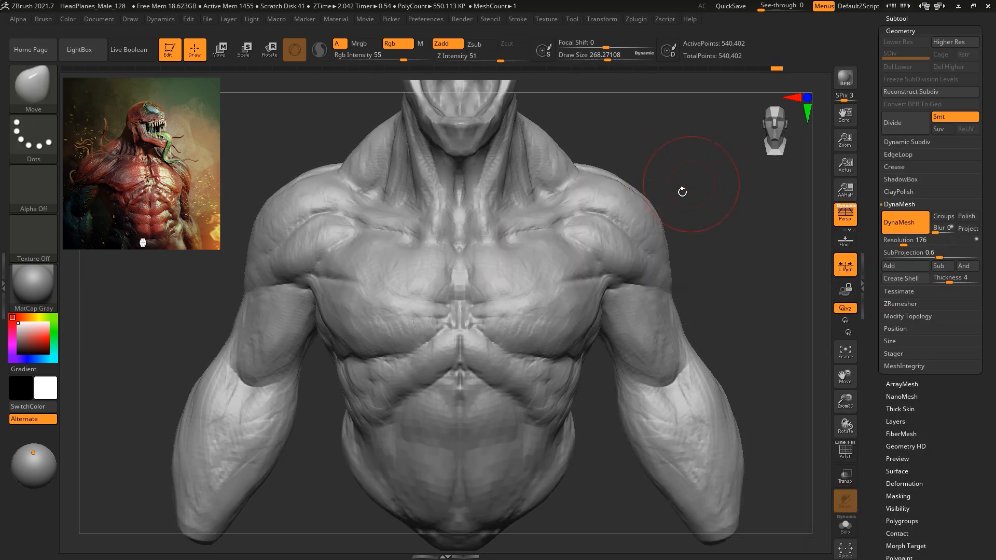
key("space")
left_click_drag(567, 216, 574, 216)
mouse_move(562, 219)
left_mouse_down()
mouse_move(565, 207)
mouse_move(501, 228)
left_mouse_up()
mouse_move(664, 156)
left_mouse_down()
mouse_move(640, 151)
mouse_move(688, 160)
mouse_move(622, 182)
mouse_move(634, 133)
mouse_move(590, 188)
mouse_move(575, 162)
mouse_move(671, 195)
mouse_move(502, 218)
mouse_move(545, 122)
mouse_move(612, 197)
mouse_move(707, 338)
mouse_move(655, 200)
mouse_move(669, 288)
mouse_move(659, 234)
mouse_move(702, 368)
mouse_move(670, 227)
mouse_move(689, 291)
mouse_move(713, 313)
mouse_move(484, 231)
left_mouse_up()
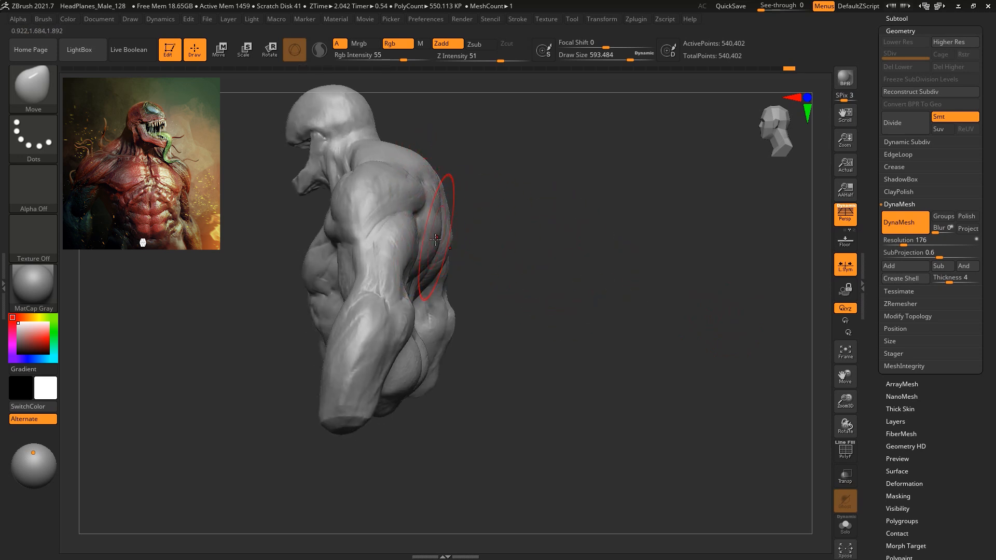
Adjust the contour of the upper back with the Move brush at a draw size of about 408.
mouse_move(627, 194)
left_mouse_down()
mouse_move(582, 194)
mouse_move(581, 177)
left_mouse_up()
key("space")
left_click_drag(581, 177, 474, 214)
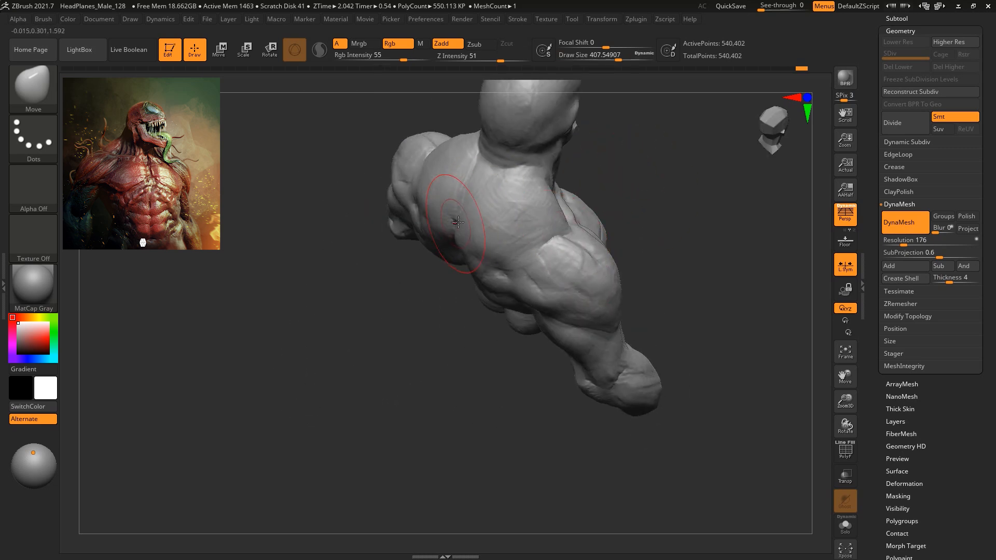
Carve the spine groove between the upper back muscles with the DamStandard brush at a draw size of about 274.
left_click_drag(665, 219, 643, 187)
key("b")
key("d")
key("s")
left_click_drag(695, 251, 484, 212)
key("ctrl")
key("space")
mouse_move(596, 187)
left_mouse_down()
mouse_move(658, 180)
mouse_move(655, 195)
left_mouse_up()
mouse_move(451, 170)
left_mouse_down()
mouse_move(451, 153)
mouse_move(447, 214)
left_mouse_up()
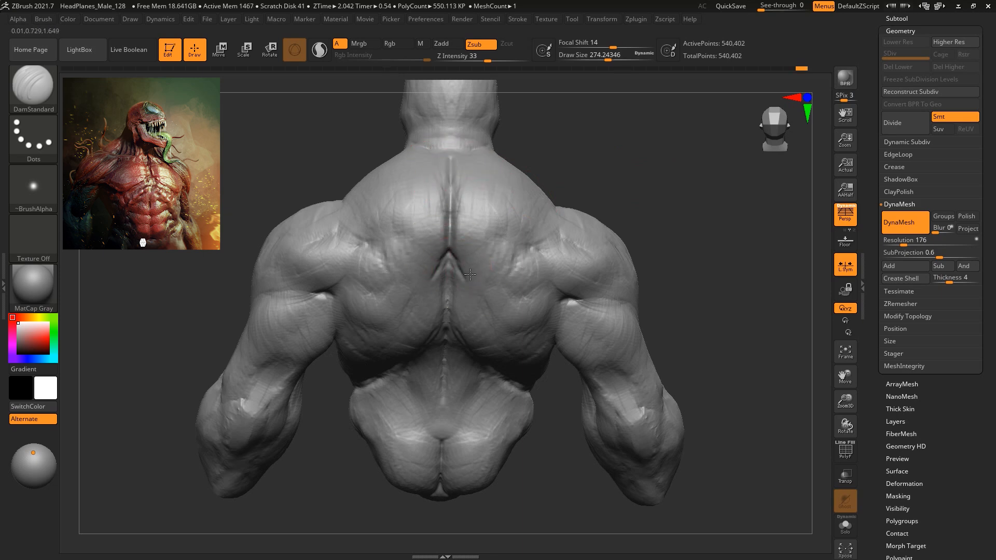
Cut a pair of grooves beside the spine at the base of the neck and smooth them.
mouse_move(634, 200)
left_mouse_down()
mouse_move(537, 228)
mouse_move(574, 189)
left_mouse_up()
mouse_move(648, 165)
left_mouse_down()
mouse_move(645, 123)
mouse_move(664, 166)
left_mouse_up()
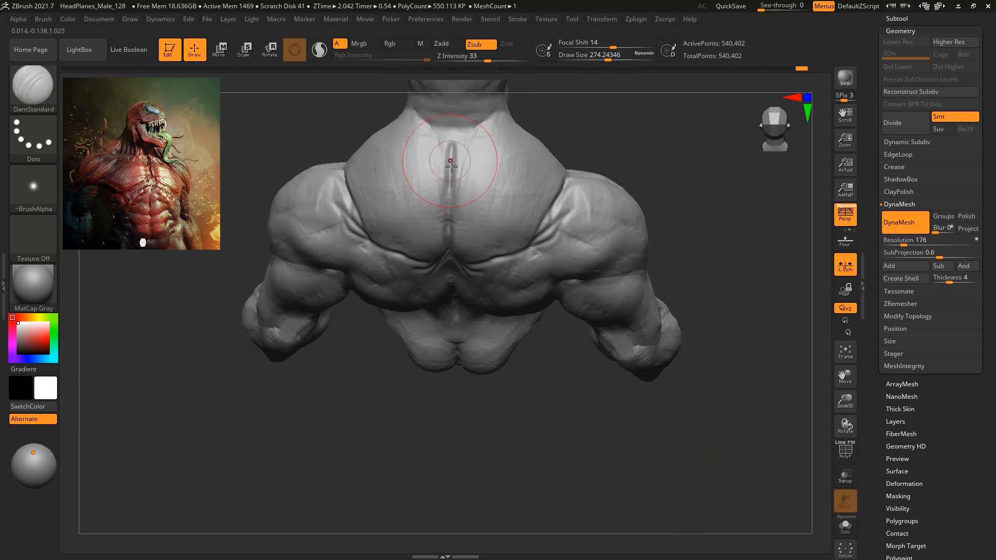
left_click_drag(485, 126, 459, 173)
left_click_drag(482, 129, 452, 178, "shift")
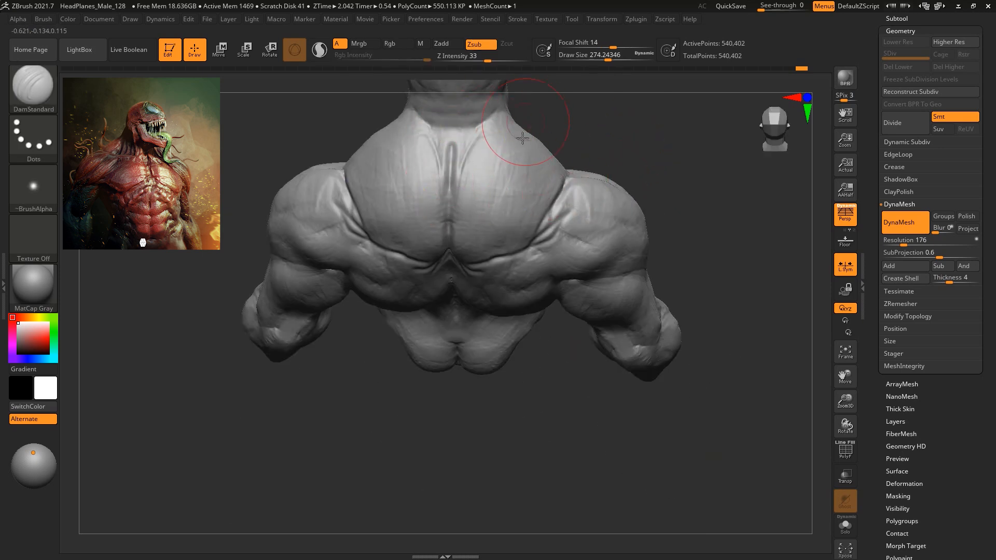
Build up the trapezius at the base of the neck with ClayBuildup at a draw size of about 245.
key("b")
left_click(271, 161)
key("space")
left_click_drag(453, 117, 454, 174)
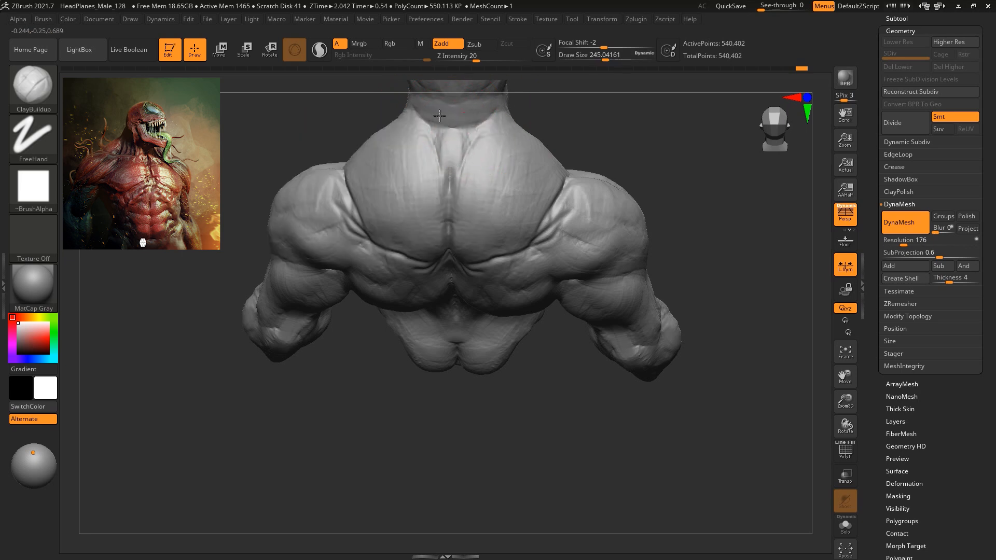
left_click_drag(675, 182, 493, 186)
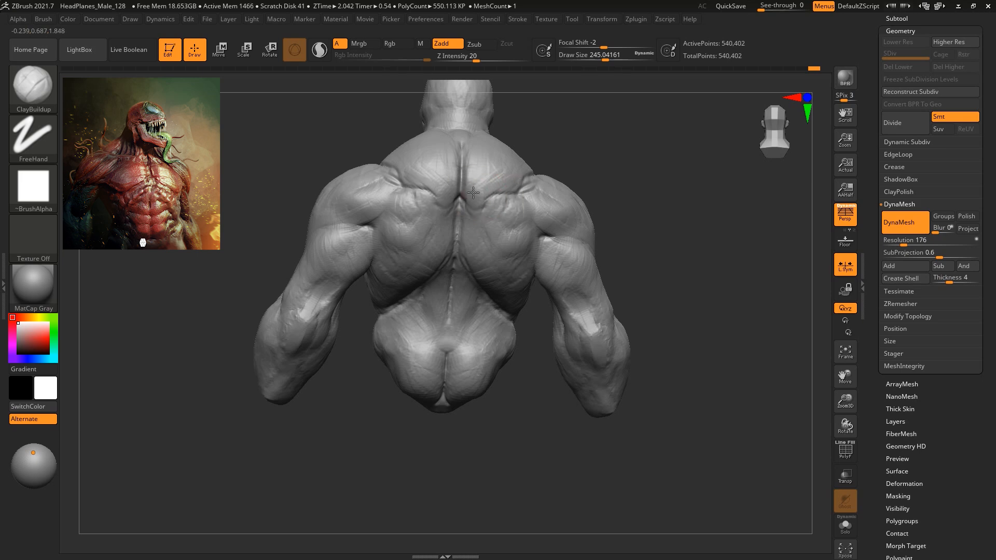
mouse_move(572, 213)
right_mouse_down()
mouse_move(642, 169)
mouse_move(491, 180)
right_mouse_up()
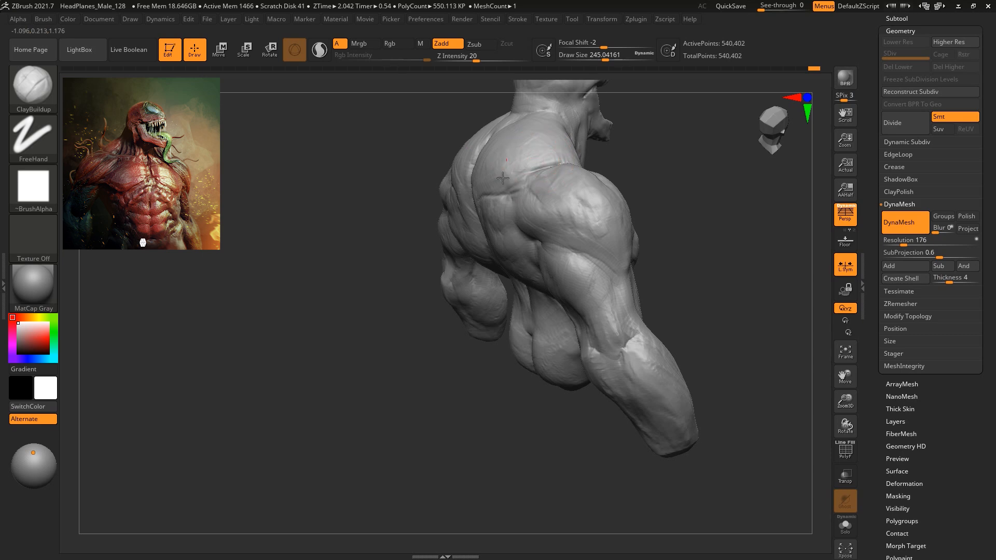
Enlarge the ClayBuildup brush to about 358 and add volume to the upper back and shoulder blade muscles.
left_click_drag(637, 161, 667, 173)
key("space")
left_click_drag(590, 159, 726, 152)
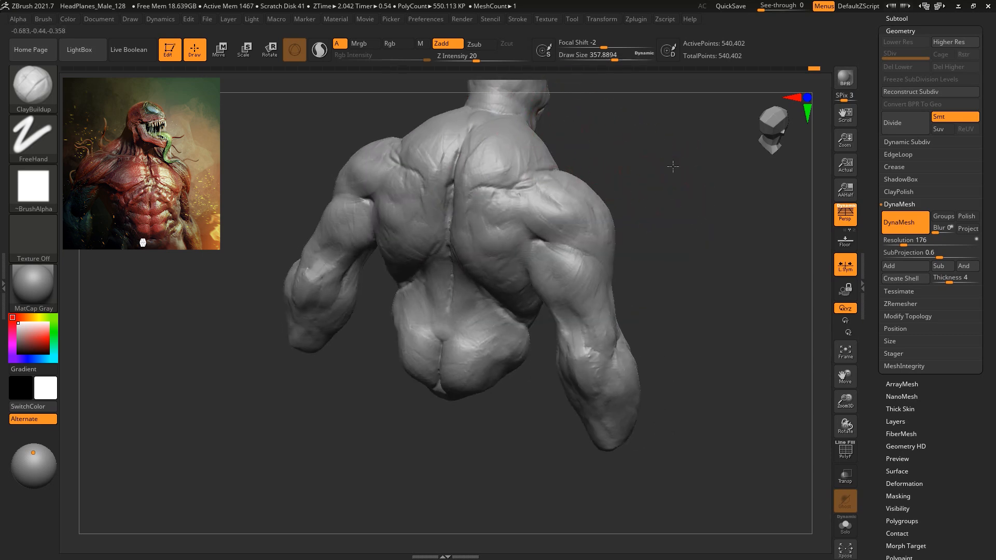
left_click_drag(668, 193, 692, 191, "shift")
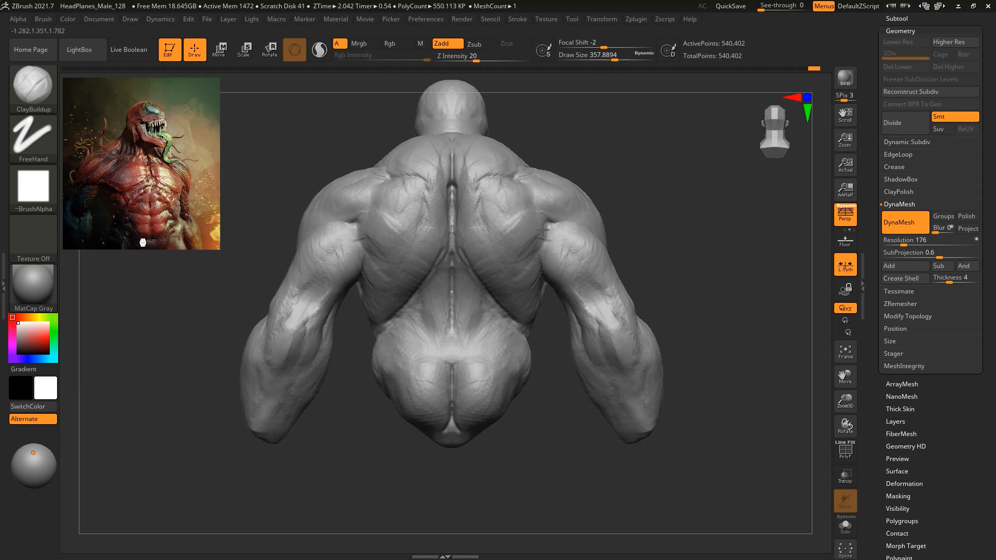
Refine the muscles beside the spine and the lower back with ClayBuildup at a draw size of about 239.
mouse_move(483, 211)
left_mouse_down()
mouse_move(481, 224)
mouse_move(481, 207)
mouse_move(466, 208)
left_mouse_up()
key("space")
left_click_drag(641, 216, 621, 196)
left_click_drag(479, 318, 478, 332)
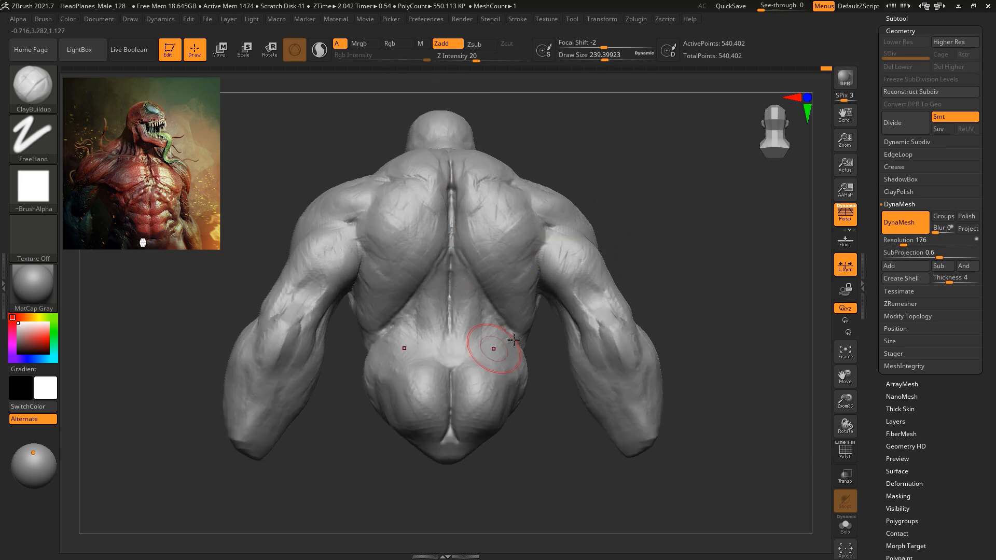
Add muscle forms to the rear deltoid and the shoulder blade area with the ClayBuildup brush.
left_click_drag(675, 231, 776, 247)
mouse_move(698, 244)
left_mouse_down()
mouse_move(730, 253)
mouse_move(695, 262)
left_mouse_up()
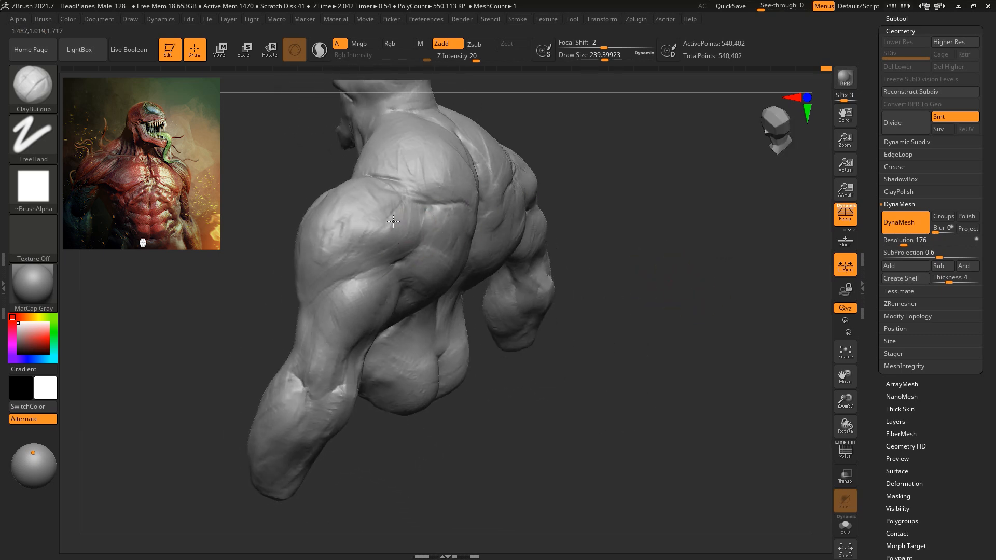
left_click_drag(687, 167, 617, 164)
mouse_move(416, 251)
left_mouse_down()
mouse_move(406, 265)
mouse_move(415, 275)
left_mouse_up()
mouse_move(598, 173)
left_mouse_down()
mouse_move(647, 169)
mouse_move(544, 216)
mouse_move(598, 216)
left_mouse_up()
Reshape the upper back and collarbone-to-shoulder contour with the Move brush, reducing the draw size to about 365.
key("b")
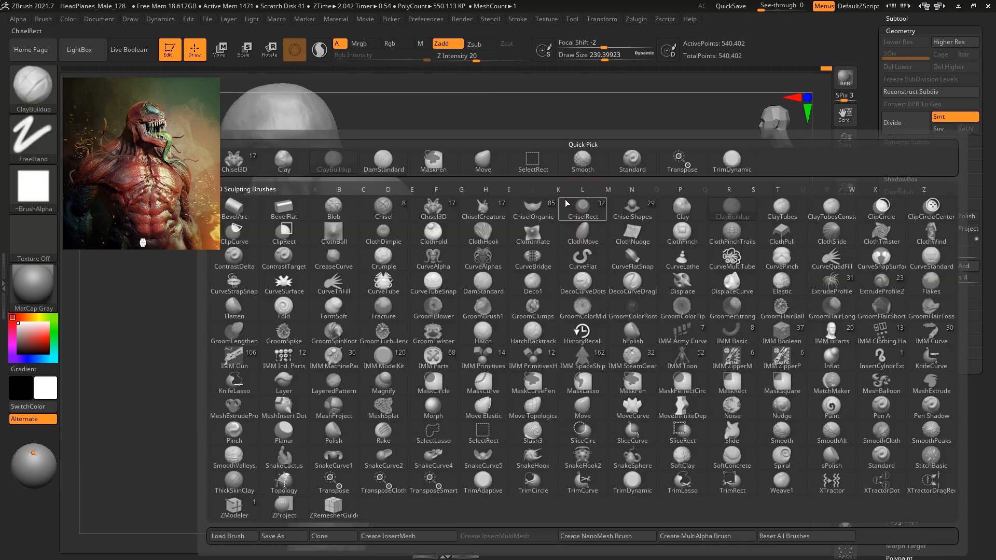
key("m")
key("v")
key("space")
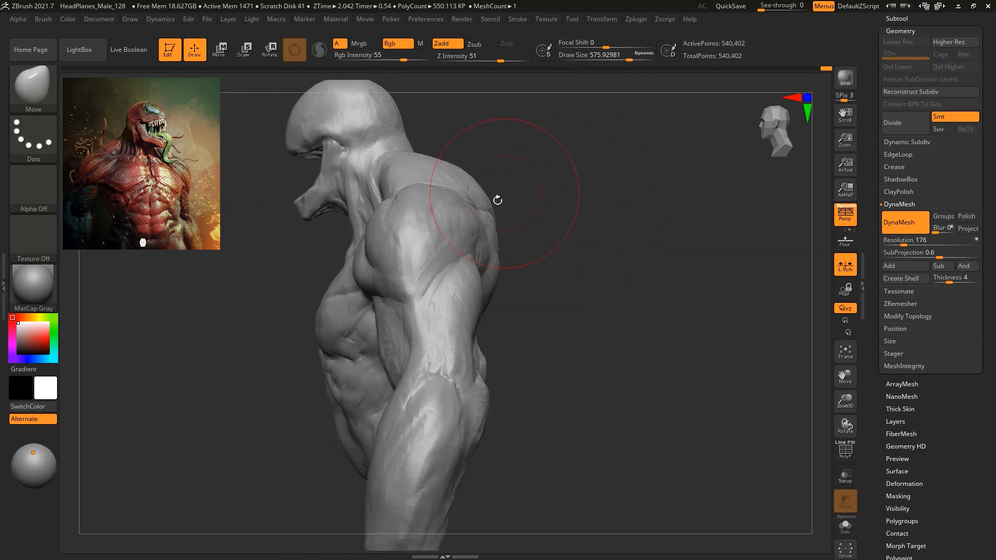
key("space")
left_click_drag(564, 180, 545, 180)
mouse_move(545, 179)
left_mouse_down()
mouse_move(545, 238)
mouse_move(422, 178)
left_mouse_up()
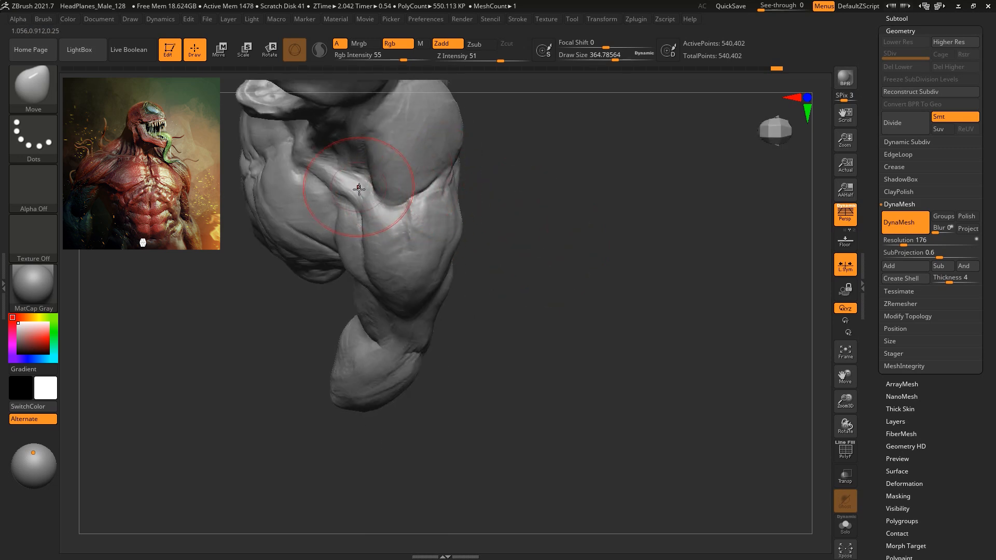
left_click_drag(573, 213, 596, 148)
mouse_move(599, 216)
left_mouse_down()
mouse_move(540, 188)
mouse_move(685, 145)
left_mouse_up()
Fill out the trapezius between the neck and shoulder with ClayBuildup at a draw size of about 262.
key("b")
key("c")
key("b")
mouse_move(584, 120)
left_mouse_down()
mouse_move(654, 161)
mouse_move(490, 158)
left_mouse_up()
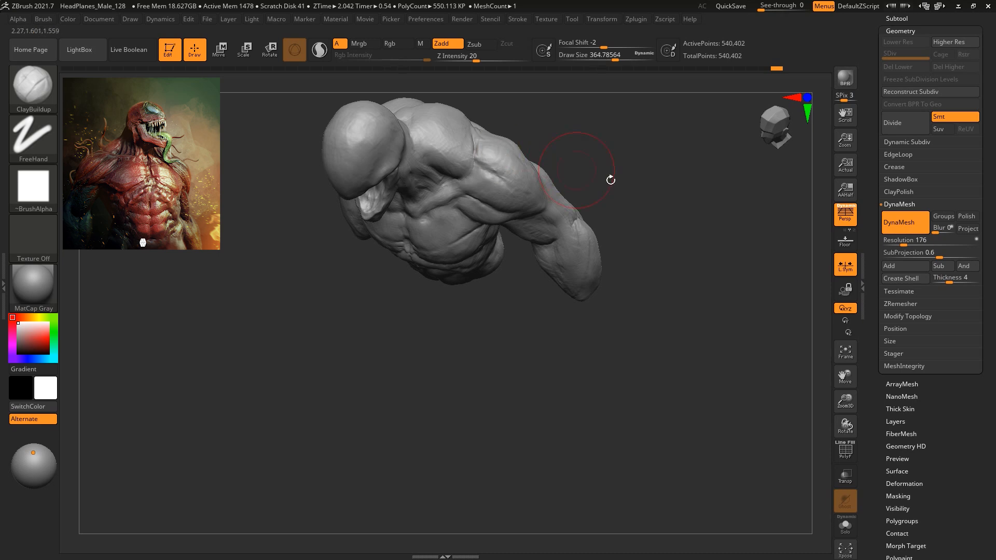
left_click_drag(581, 170, 588, 156, "shift")
left_click_drag(449, 163, 444, 131)
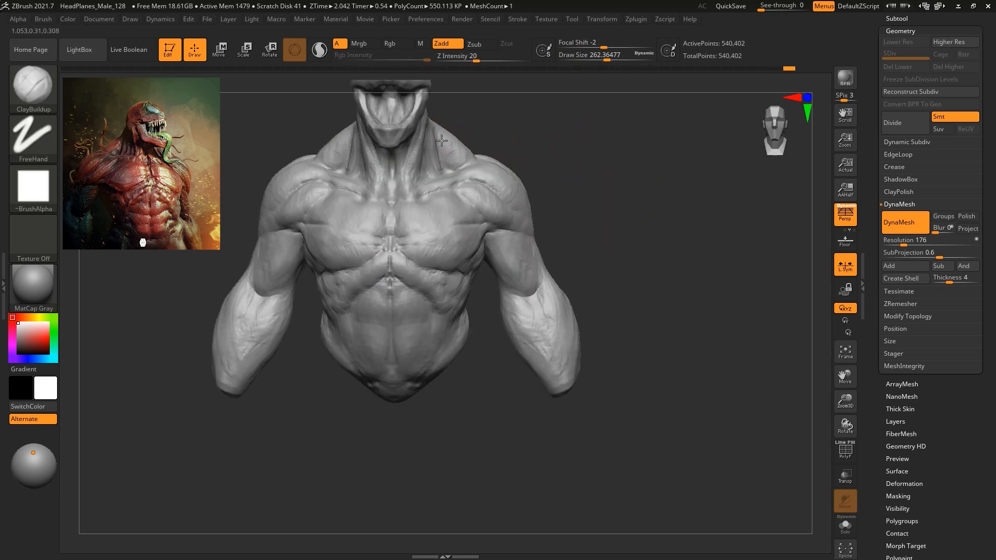
Reduce the ClayBuildup draw size to about 163 and refine the collarbone and upper chest.
mouse_move(611, 163)
left_mouse_down("alt")
mouse_move(674, 193)
mouse_move(668, 214)
mouse_move(655, 210)
left_mouse_up("alt")
key("space")
left_click_drag(630, 182, 553, 127)
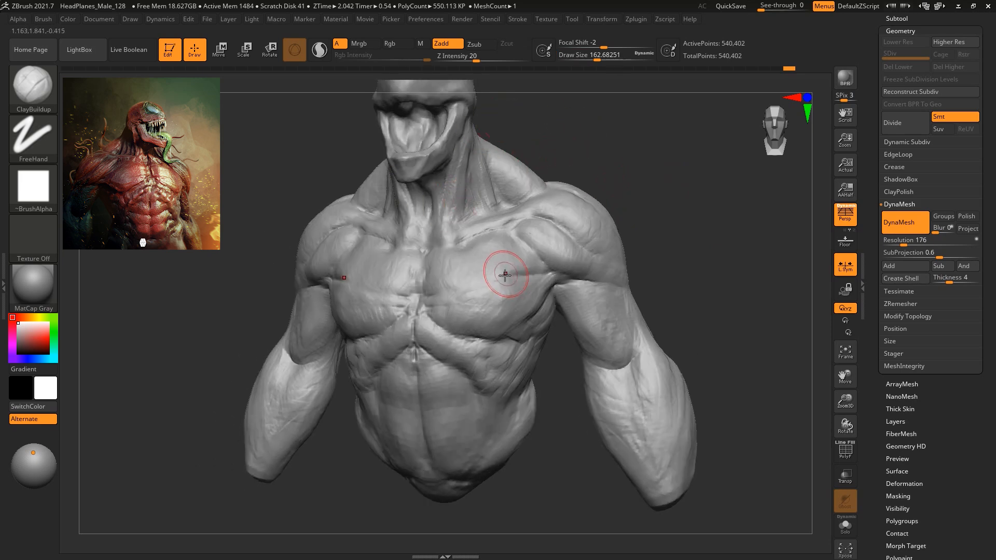
Carve the sternum line between the pectorals with the DamStandard brush and smooth the center of the chest.
key("b")
key("d")
key("s")
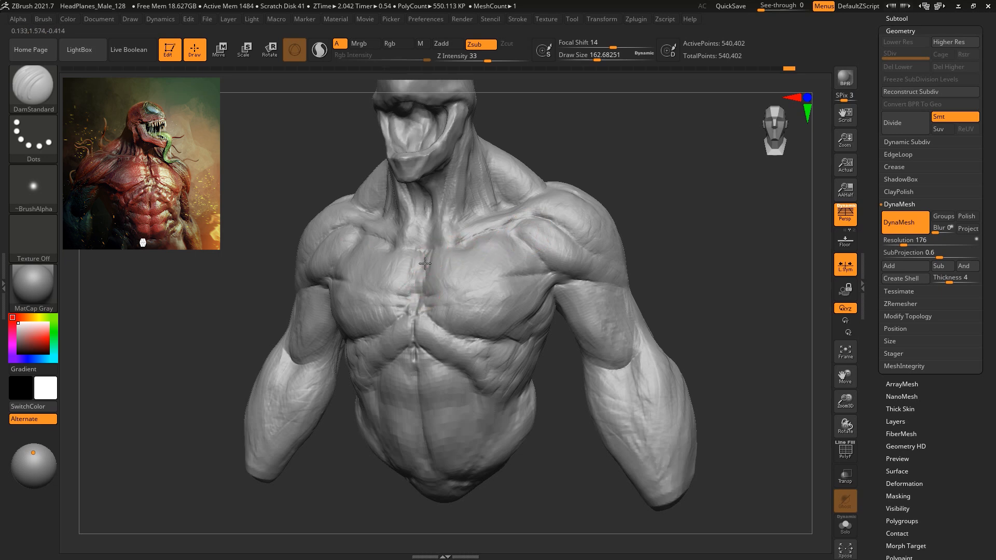
left_click_drag(567, 169, 607, 162)
left_click_drag(419, 255, 421, 297, "shift")
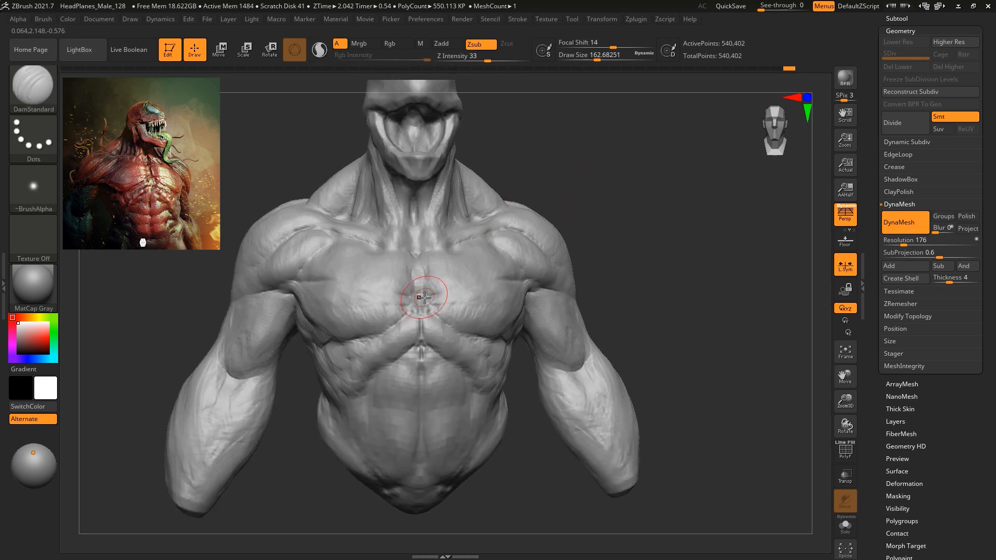
left_click_drag(426, 226, 423, 270)
Build up a narrow sternum ridge between the pectorals with ClayBuildup at a draw size of about 62.
key("b")
left_click(248, 157)
key("b")
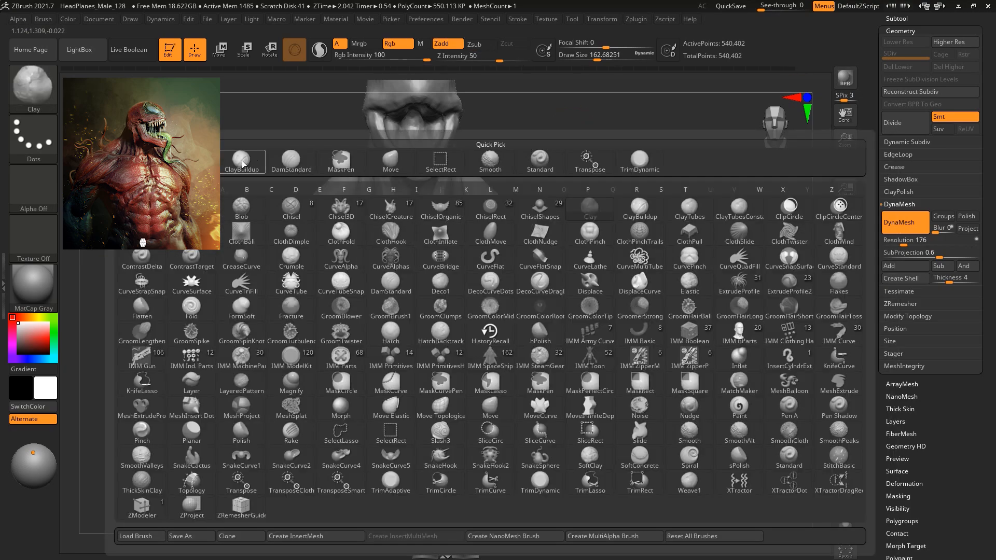
left_click(242, 164)
key("space")
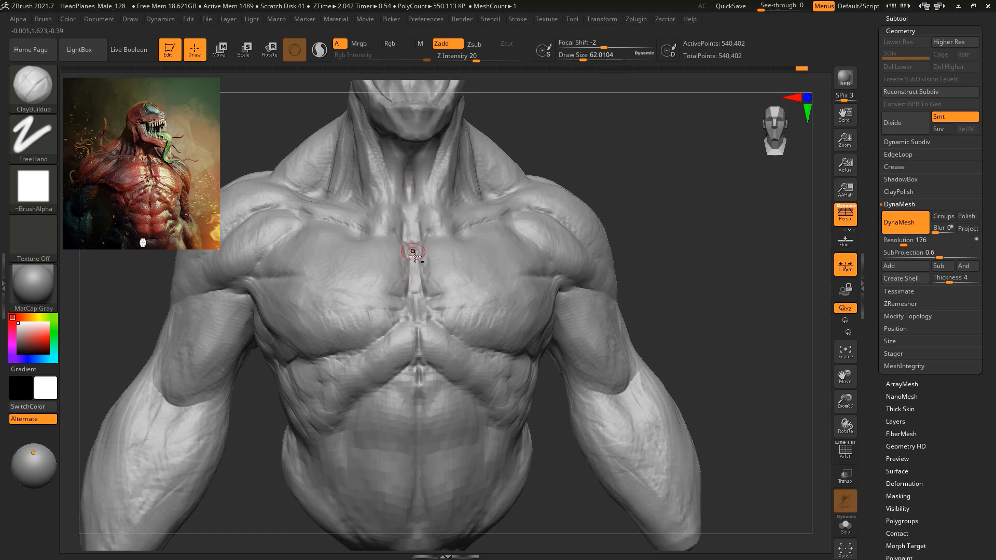
Sculpt the pectoral and side rib muscles with ClayBuildup at a draw size of about 128.
mouse_move(649, 213)
left_mouse_down()
mouse_move(643, 194)
mouse_move(615, 196)
mouse_move(624, 244)
left_mouse_up()
key("space")
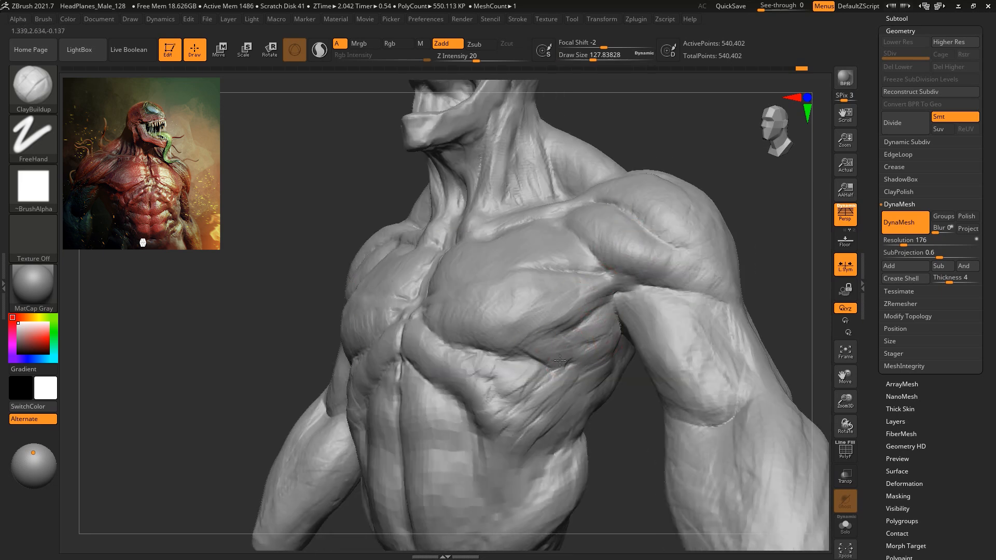
mouse_move(744, 240)
left_mouse_down()
mouse_move(764, 238)
mouse_move(737, 242)
left_mouse_up()
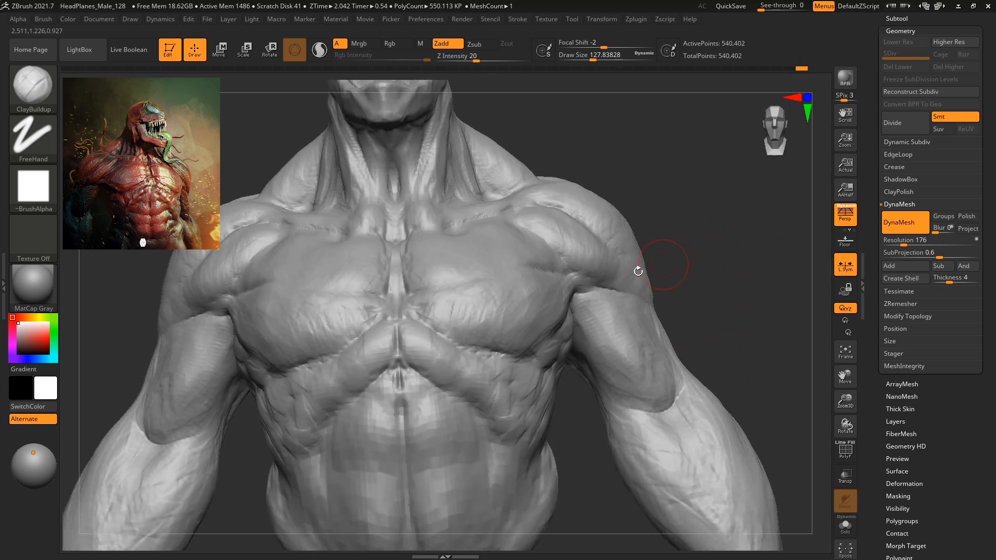
Add bumps along the lower edge of the rib cage arch with ClayBuildup at a draw size of about 87.
left_click_drag(667, 196, 659, 149, "alt")
key("space")
mouse_move(482, 341)
left_mouse_down()
mouse_move(459, 324)
mouse_move(476, 328)
mouse_move(498, 369)
left_mouse_up()
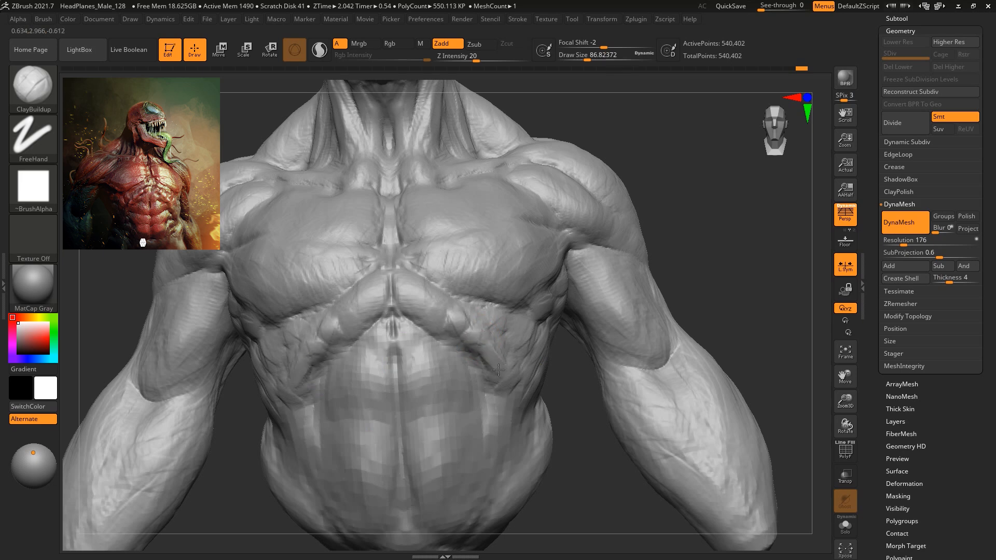
Adjust the rib cage profile from the side with the Move brush at a draw size of about 379.
mouse_move(695, 229)
left_mouse_down()
mouse_move(581, 311)
mouse_move(521, 373)
left_mouse_up()
key("b")
key("m")
key("v")
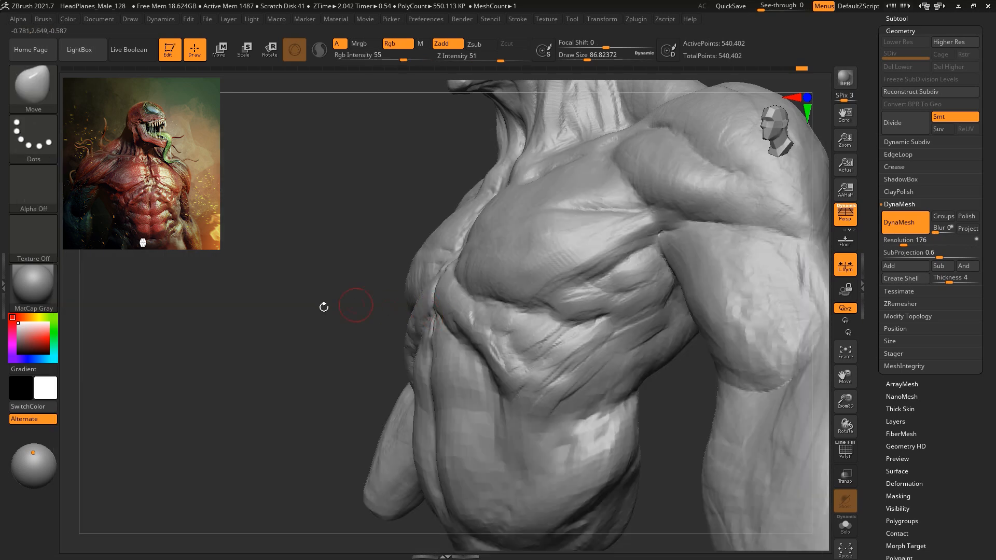
left_click_drag(326, 304, 407, 280)
key("space")
left_click_drag(560, 278, 570, 278)
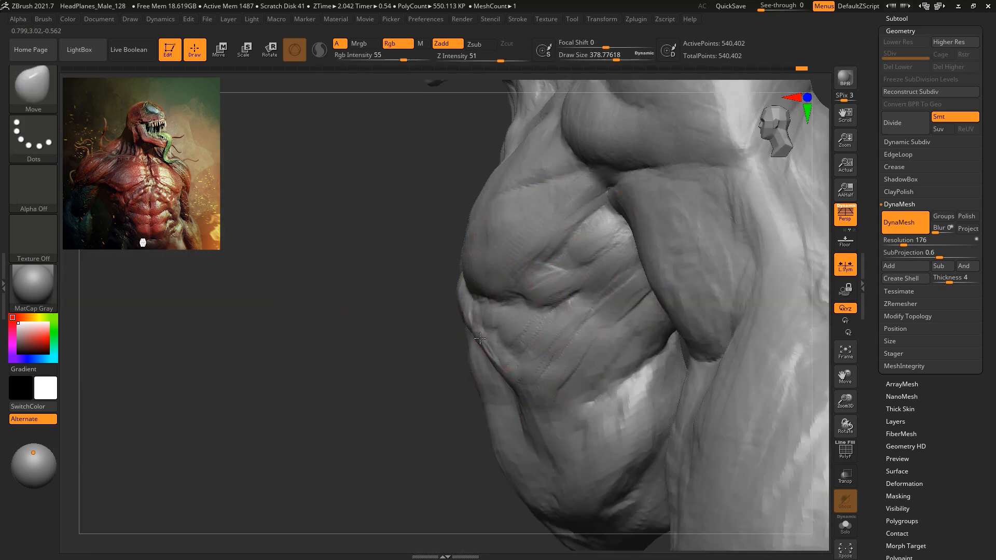
Enlarge the Move brush to about 585 and reshape the abdomen's profile below the rib cage.
key("space")
mouse_move(496, 193)
left_mouse_down()
mouse_move(509, 194)
mouse_move(494, 176)
left_mouse_up()
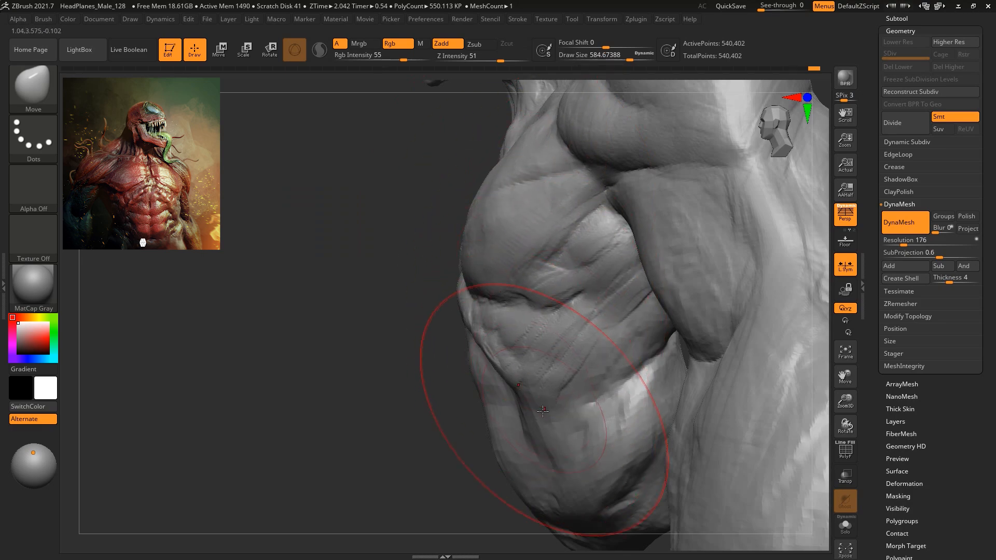
left_click_drag(445, 220, 514, 226)
right_click_drag(513, 226, 700, 209, "shift")
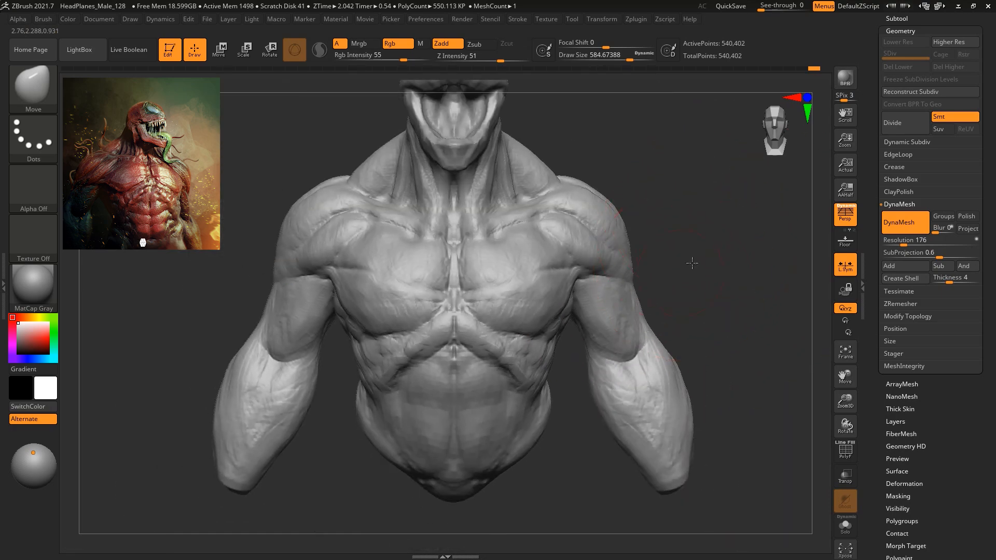
Carve the vertical midline of the abdomen with the DamStandard brush.
right_click_drag(692, 263, 661, 161)
key("b")
key("d")
key("s")
mouse_move(682, 200)
right_mouse_down()
mouse_move(690, 193)
mouse_move(667, 129)
right_mouse_up()
right_click_drag(667, 130, 692, 167, "ctrl")
key("space")
left_click_drag(694, 167, 681, 167)
left_click_drag(392, 195, 393, 215)
Carve the horizontal abdominal divisions, their outer edges and a navel crease with DamStandard at a draw size of about 239.
key("space")
left_click_drag(394, 268, 386, 268)
mouse_move(392, 197)
left_mouse_down("shift")
mouse_move(418, 265)
mouse_move(446, 259)
mouse_move(446, 246)
mouse_move(448, 271)
mouse_move(400, 319)
mouse_move(442, 319)
left_mouse_up("shift")
key("space")
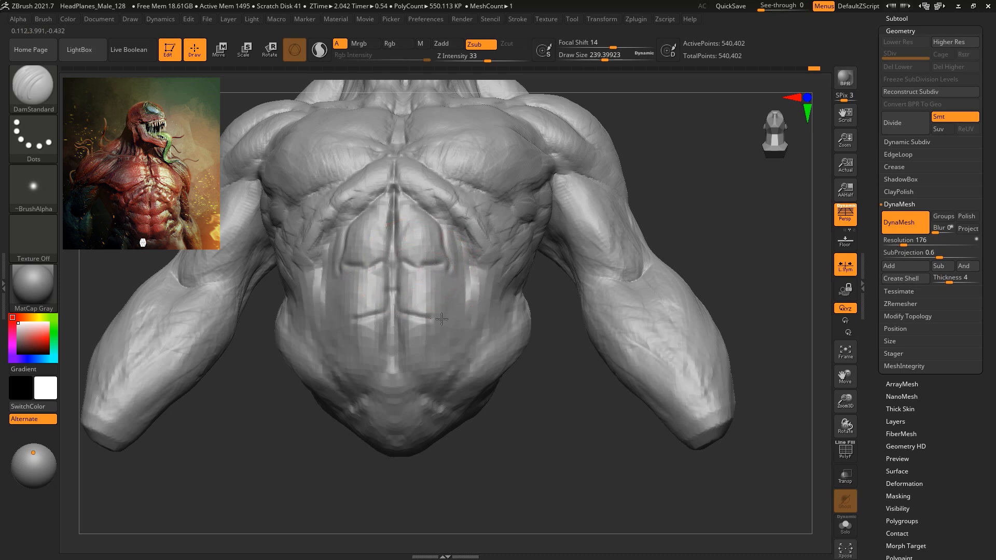
left_click_drag(449, 273, 447, 314)
left_click_drag(394, 355, 418, 358)
mouse_move(529, 431)
left_mouse_down()
mouse_move(551, 466)
mouse_move(574, 444)
left_mouse_up()
Build up the volume of the upper and middle abdominal muscles with the ClayBuildup brush at a draw size of about 239.
key("b")
key("c")
key("b")
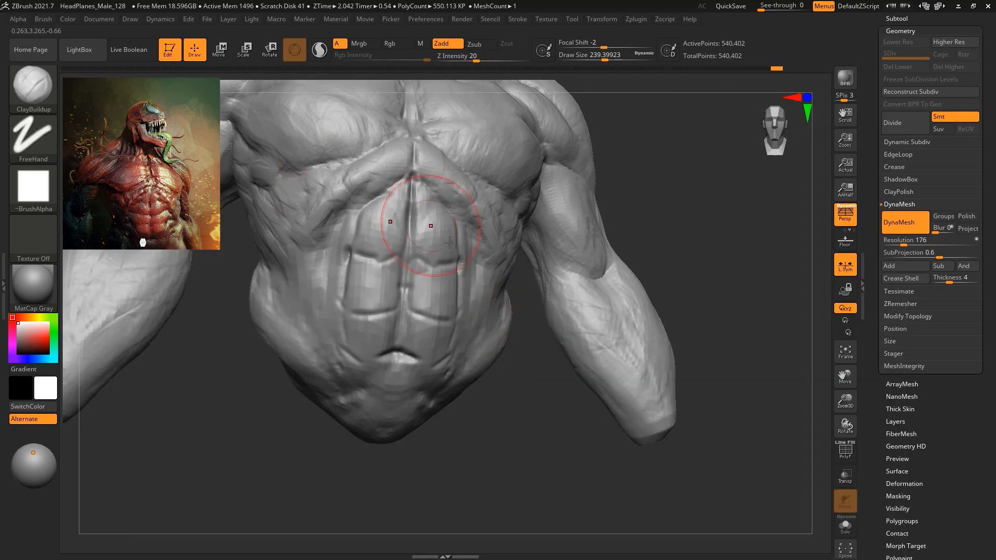
left_click_drag(431, 194, 434, 200)
left_click_drag(503, 396, 469, 393)
mouse_move(467, 230)
left_mouse_down()
mouse_move(469, 285)
mouse_move(455, 280)
mouse_move(438, 305)
left_mouse_up()
mouse_move(463, 266)
left_mouse_down()
mouse_move(485, 260)
mouse_move(465, 290)
mouse_move(475, 276)
left_mouse_up()
Add muscle strands across the sides and lower abdomen with ClayBuildup at focal shift -38 and a draw size of about 154.
key("space")
mouse_move(479, 217)
left_mouse_down()
mouse_move(459, 249)
mouse_move(489, 240)
left_mouse_up()
mouse_move(490, 269)
left_mouse_down()
mouse_move(465, 281)
mouse_move(429, 331)
mouse_move(419, 318)
mouse_move(434, 327)
left_mouse_up()
mouse_move(475, 307)
left_mouse_down()
mouse_move(445, 344)
mouse_move(456, 336)
left_mouse_up()
mouse_move(482, 304)
left_mouse_down()
mouse_move(463, 319)
mouse_move(455, 357)
left_mouse_up()
mouse_move(481, 325)
left_mouse_down()
mouse_move(445, 367)
mouse_move(401, 395)
mouse_move(432, 372)
left_mouse_up()
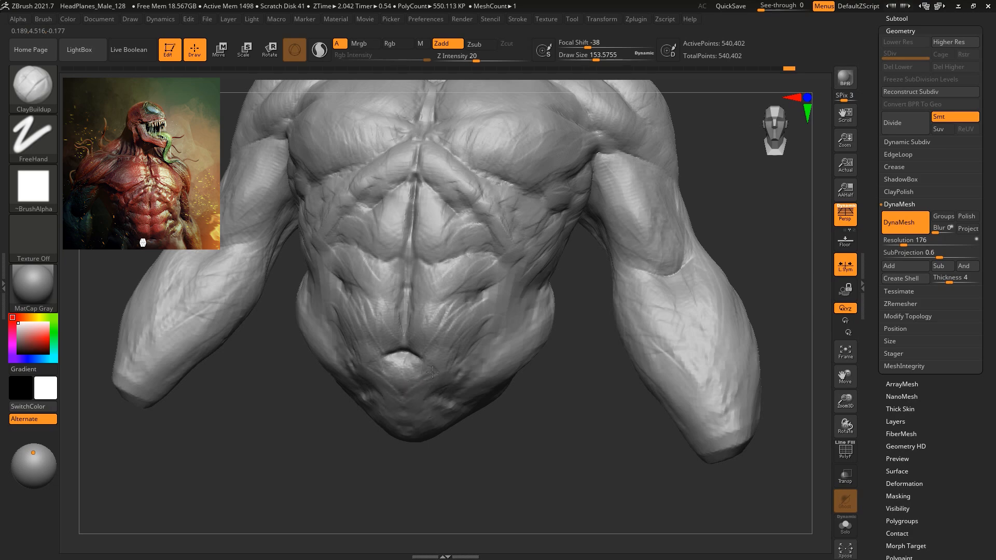
mouse_move(454, 422)
left_mouse_down()
mouse_move(525, 459)
mouse_move(571, 453)
mouse_move(472, 312)
left_mouse_up()
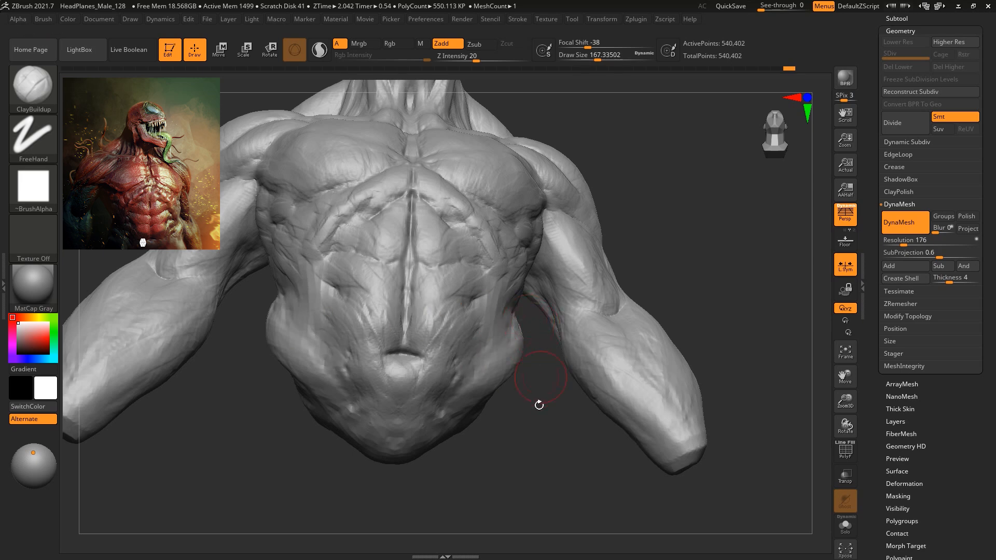
Add muscle strands to the lower abdomen and the sides of the ribcage with ClayBuildup at a draw size of about 167.
left_click_drag(537, 402, 490, 319)
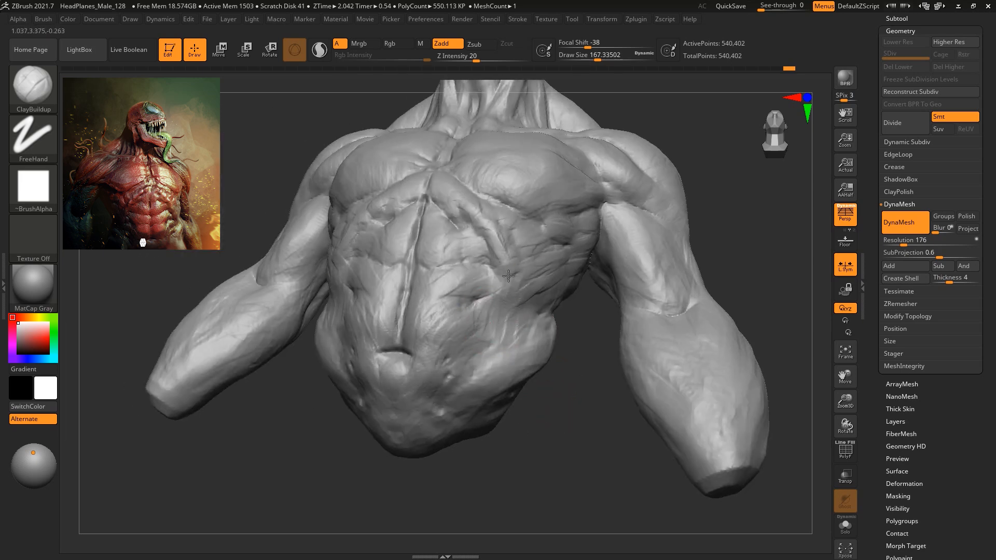
mouse_move(536, 312)
left_mouse_down()
mouse_move(680, 310)
mouse_move(704, 166)
mouse_move(664, 185)
mouse_move(492, 340)
left_mouse_up()
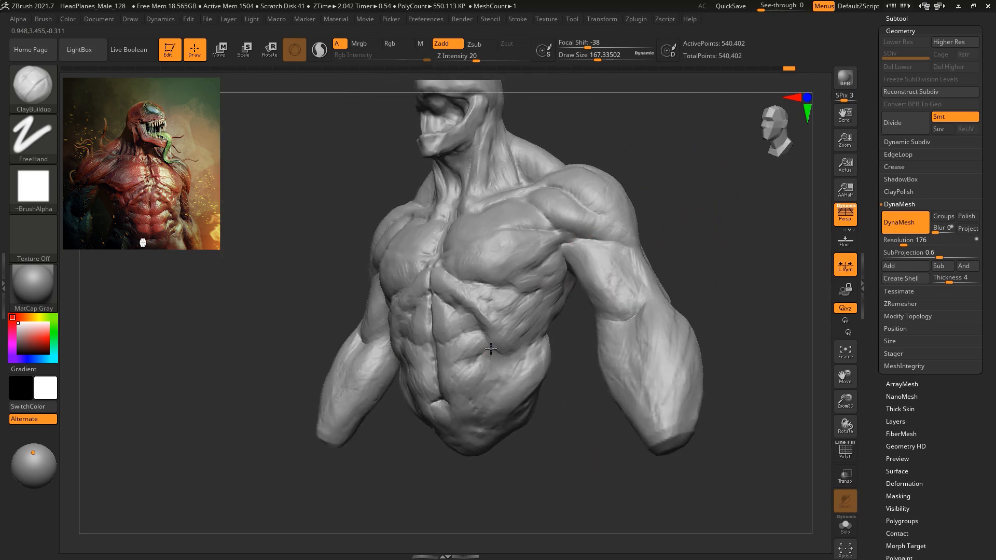
left_click_drag(532, 470, 663, 243)
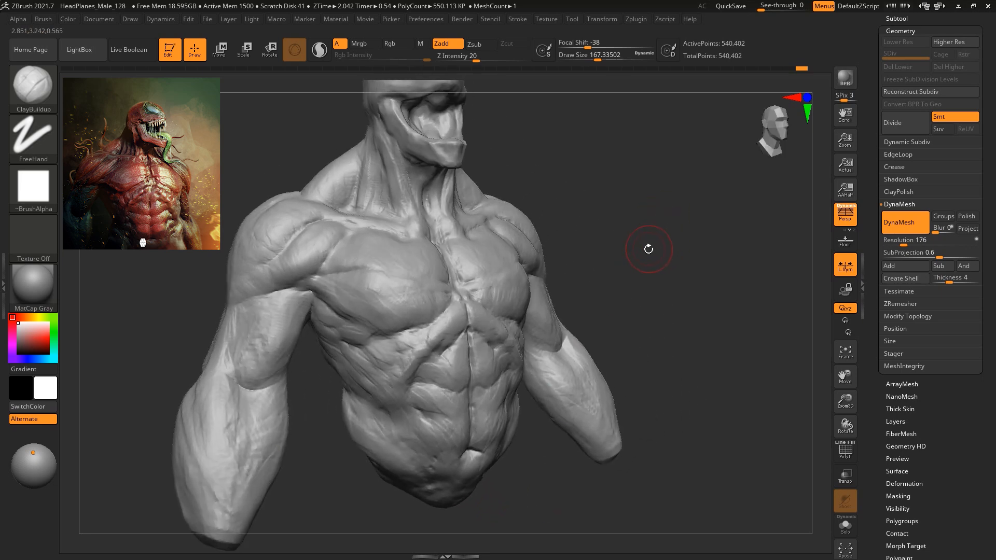
Flatten the chest and upper-arm planes with the TrimDynamic brush at a draw size of about 286.
key("b")
key("t")
key("d")
mouse_move(359, 273)
left_mouse_down()
mouse_move(387, 293)
mouse_move(379, 259)
mouse_move(395, 271)
mouse_move(380, 284)
mouse_move(394, 311)
left_mouse_up()
mouse_move(649, 236)
left_mouse_down()
mouse_move(638, 242)
mouse_move(672, 187)
mouse_move(635, 192)
mouse_move(678, 173)
left_mouse_up()
Reshape the chest and torso contours with the Move brush at a draw size of about 228.
key("b")
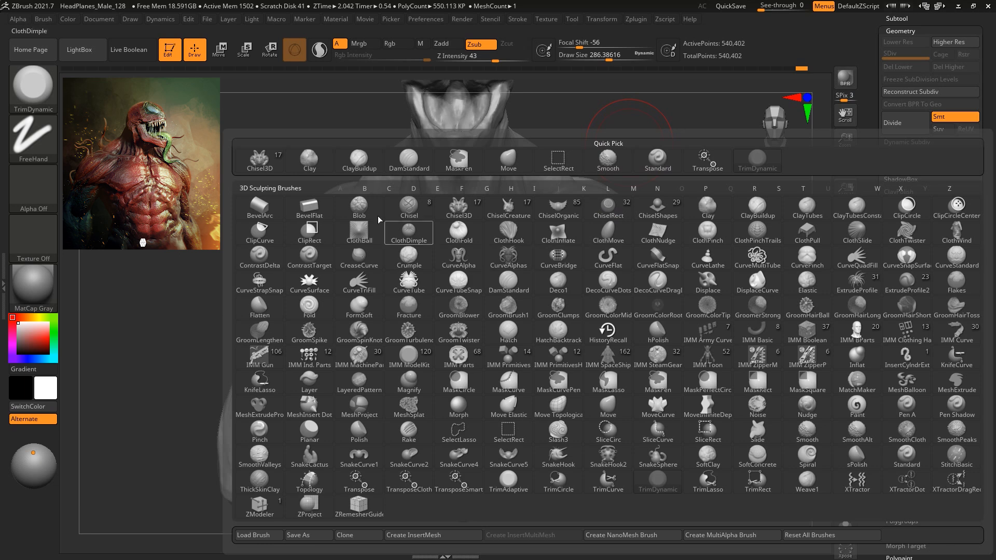
left_click(358, 159)
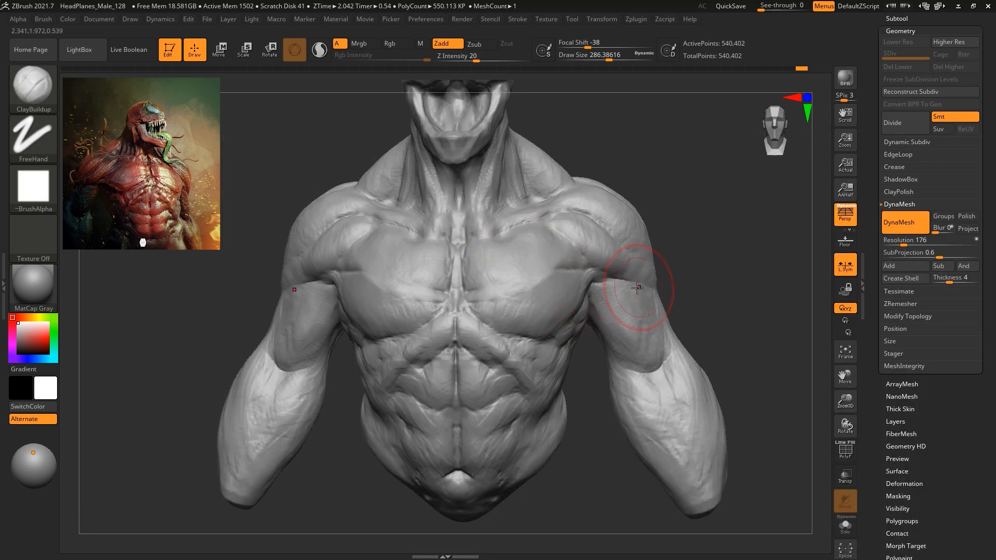
key("b")
key("m")
key("v")
key("space")
left_click_drag(707, 227, 700, 227)
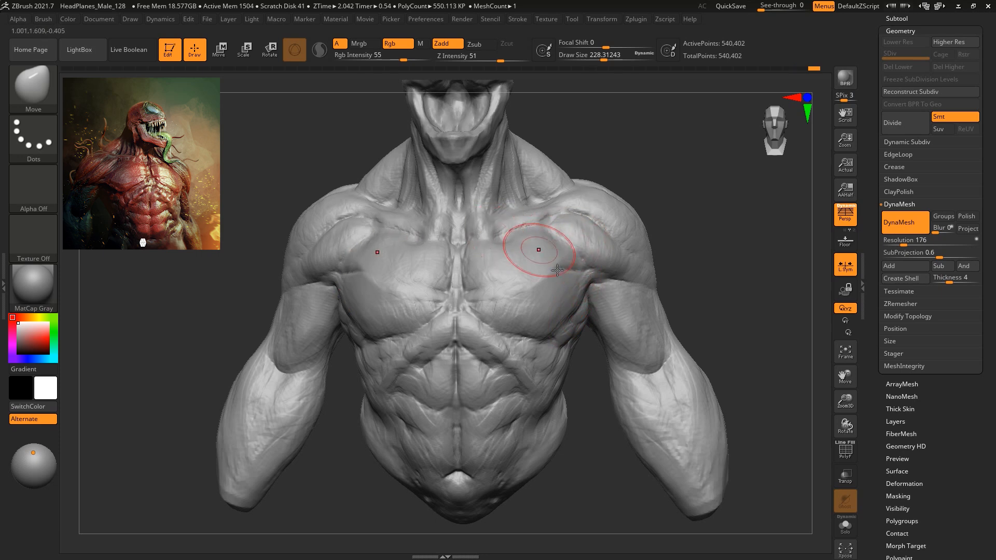
mouse_move(734, 253)
left_mouse_down()
mouse_move(509, 262)
mouse_move(552, 261)
left_mouse_up()
key("space")
left_click_drag(397, 383, 560, 352)
Build up and smooth the outer chest muscles with ClayBuildup at focal shift -38 and a draw size of about 136.
left_click_drag(732, 238, 724, 271, "alt")
key("b")
left_click(353, 165)
key("space")
left_click_drag(647, 167, 641, 174, "alt")
key("space")
left_click_drag(563, 323, 544, 314)
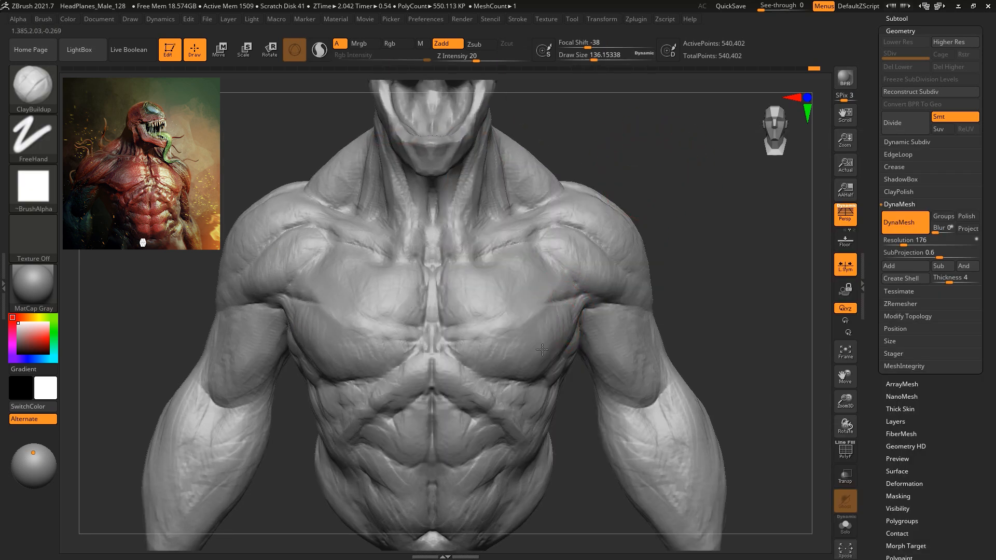
mouse_move(533, 331)
left_mouse_down("shift")
mouse_move(518, 291)
mouse_move(526, 284)
left_mouse_up("shift")
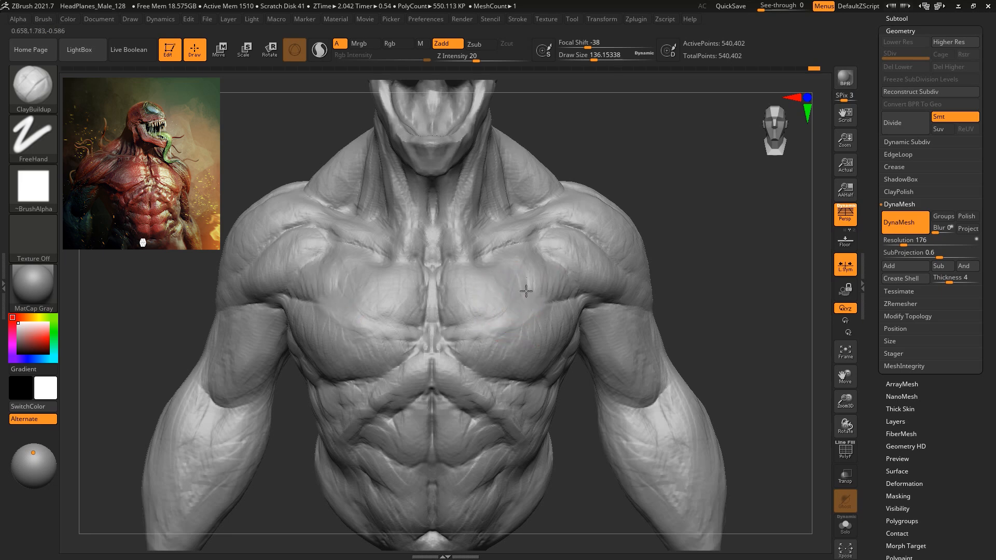
Layer muscle fibres across the chest toward the armpits and shoulders with ClayBuildup at a draw size of about 136.
mouse_move(742, 223)
left_mouse_down()
mouse_move(662, 211)
mouse_move(669, 220)
left_mouse_up()
left_click_drag(582, 267, 539, 288)
left_click_drag(553, 337, 539, 330)
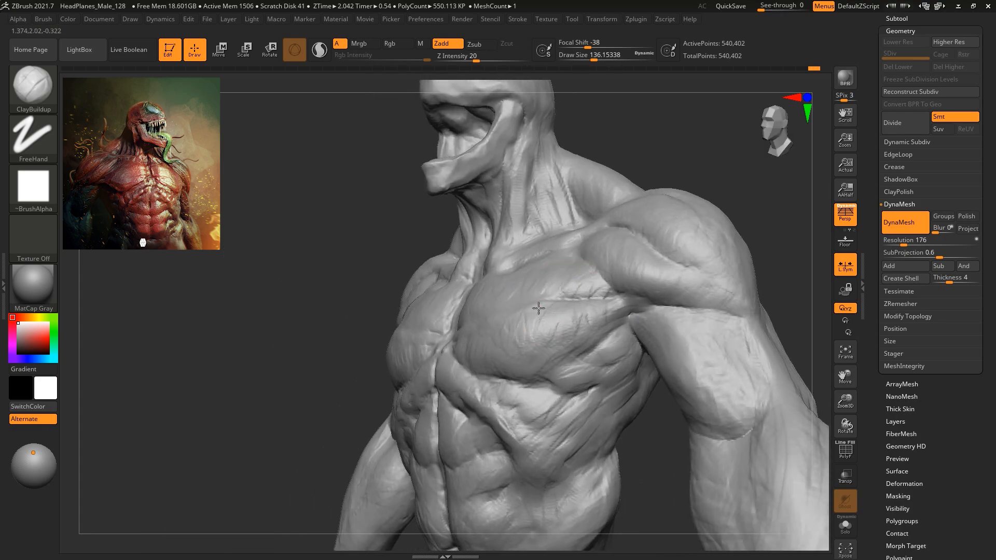
left_click_drag(747, 204, 716, 269)
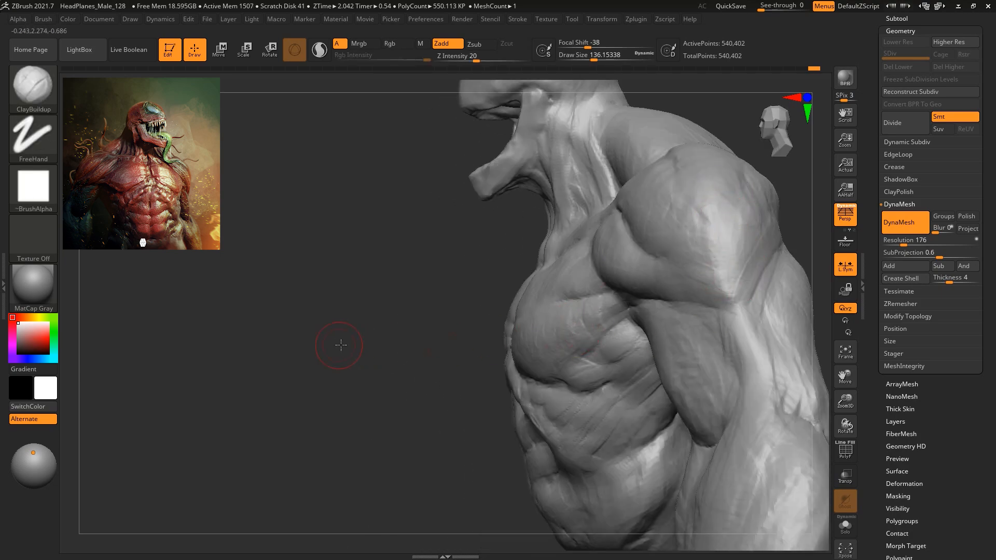
left_click_drag(341, 345, 423, 324)
mouse_move(609, 166)
left_mouse_down()
mouse_move(648, 162)
mouse_move(648, 179)
mouse_move(660, 145)
mouse_move(662, 157)
mouse_move(595, 189)
left_mouse_up()
Detail the inner chest beside the sternum with fine ClayBuildup strokes at a draw size of about 71.
key("bracketleft")
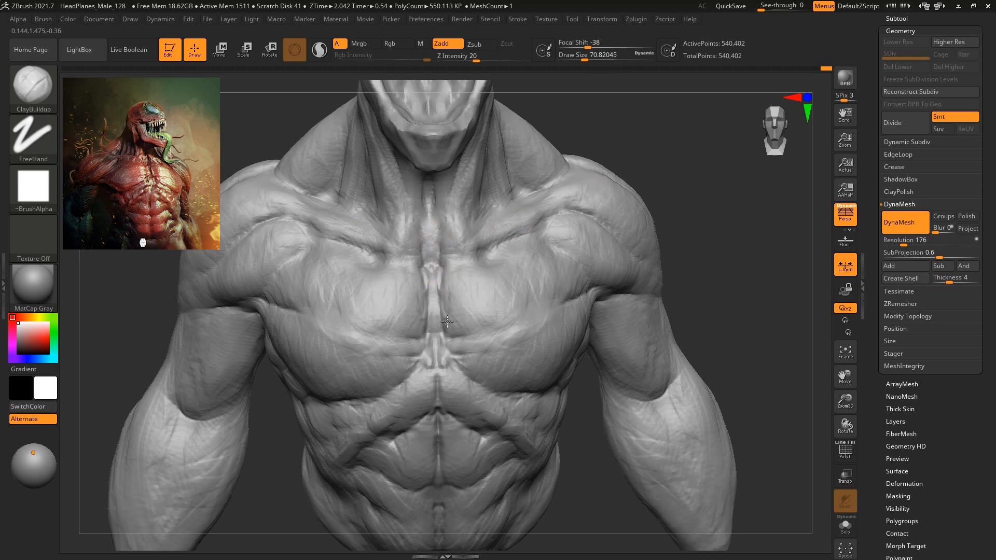
left_click_drag(459, 274, 460, 289)
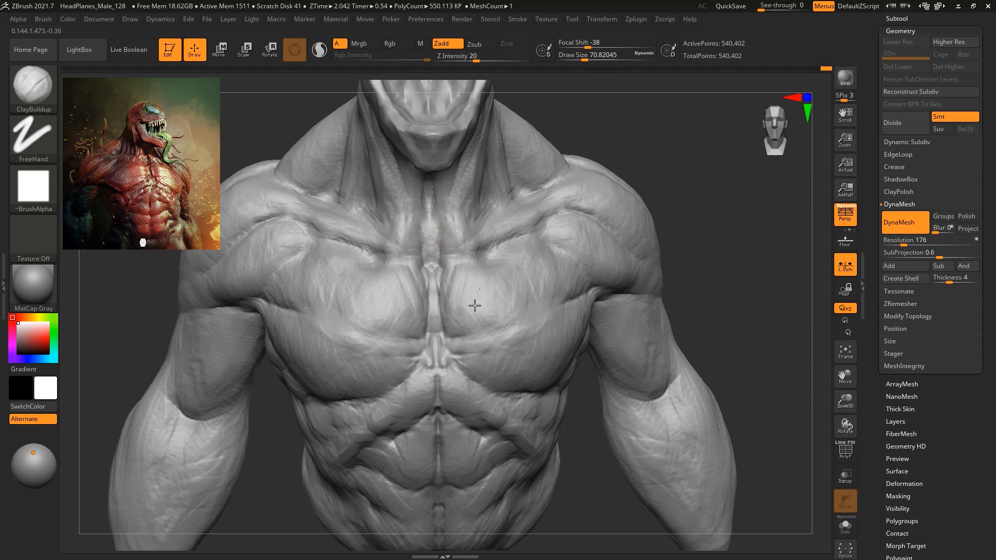
mouse_move(687, 216)
left_mouse_down("alt")
mouse_move(669, 200)
mouse_move(669, 224)
mouse_move(669, 204)
left_mouse_up("alt")
left_click_drag(671, 162, 680, 169, "alt")
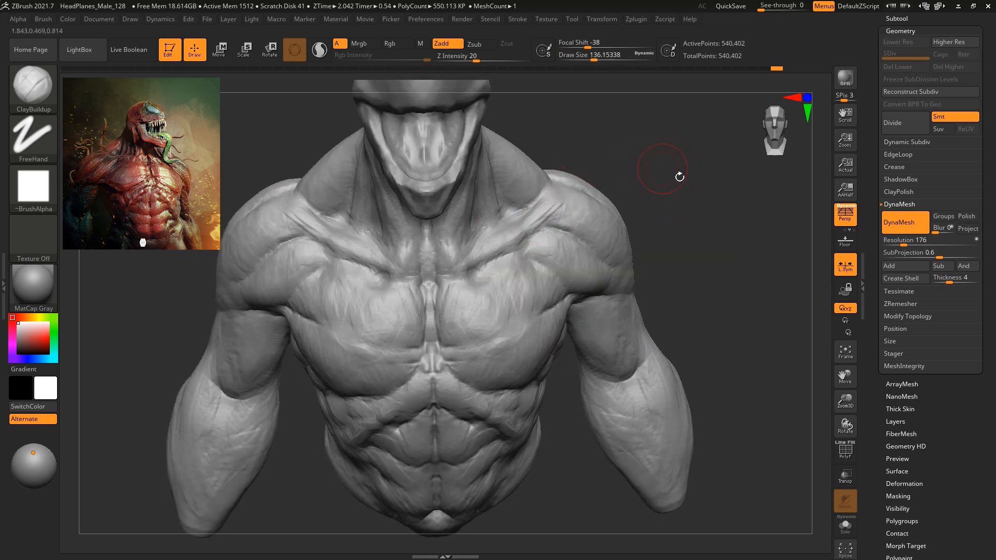
Build up the collarbones and the slope between neck and shoulders with ClayBuildup.
left_click_drag(571, 171, 566, 155)
key("space")
mouse_move(545, 120)
left_mouse_down()
mouse_move(559, 150)
mouse_move(557, 141)
left_mouse_up()
left_click_drag(544, 117, 555, 139)
mouse_move(738, 167)
left_mouse_down("shift")
mouse_move(667, 180)
mouse_move(661, 226)
left_mouse_up("shift")
key("space")
left_click_drag(667, 183, 663, 183)
mouse_move(640, 221)
left_mouse_down()
mouse_move(575, 215)
mouse_move(588, 215)
left_mouse_up()
key("space")
key("space")
Sculpt the outer ends of the collarbones and the deltoid strands with ClayBuildup at draw sizes of about 132 and 74.
left_click_drag(648, 184, 642, 213, "alt")
mouse_move(570, 211)
left_mouse_down()
mouse_move(598, 262)
mouse_move(544, 264)
mouse_move(530, 281)
mouse_move(582, 304)
left_mouse_up()
mouse_move(568, 257)
left_mouse_down()
mouse_move(602, 302)
mouse_move(590, 268)
mouse_move(599, 283)
left_mouse_up()
left_click_drag(508, 310, 540, 338, "alt")
left_click_drag(499, 310, 535, 334, "alt")
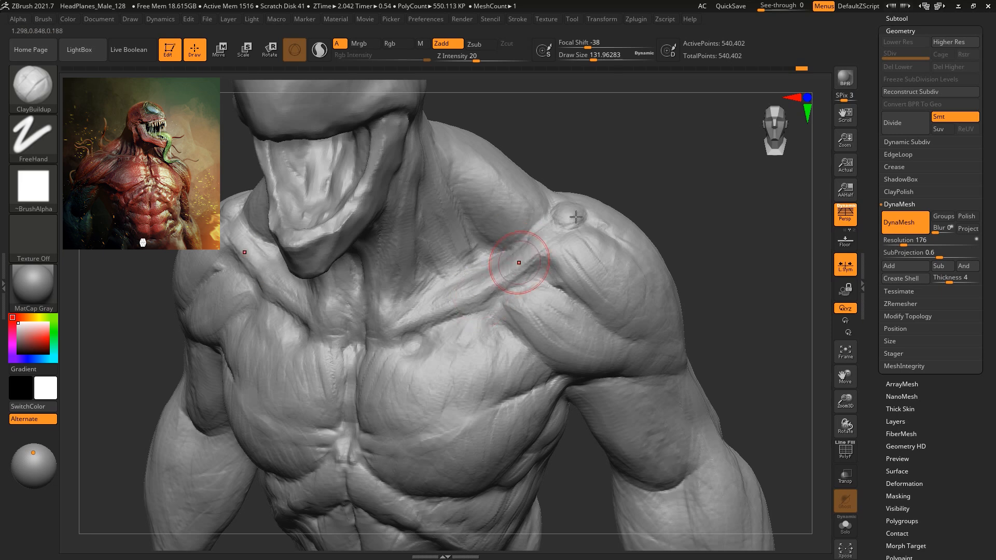
left_click_drag(648, 162, 639, 188)
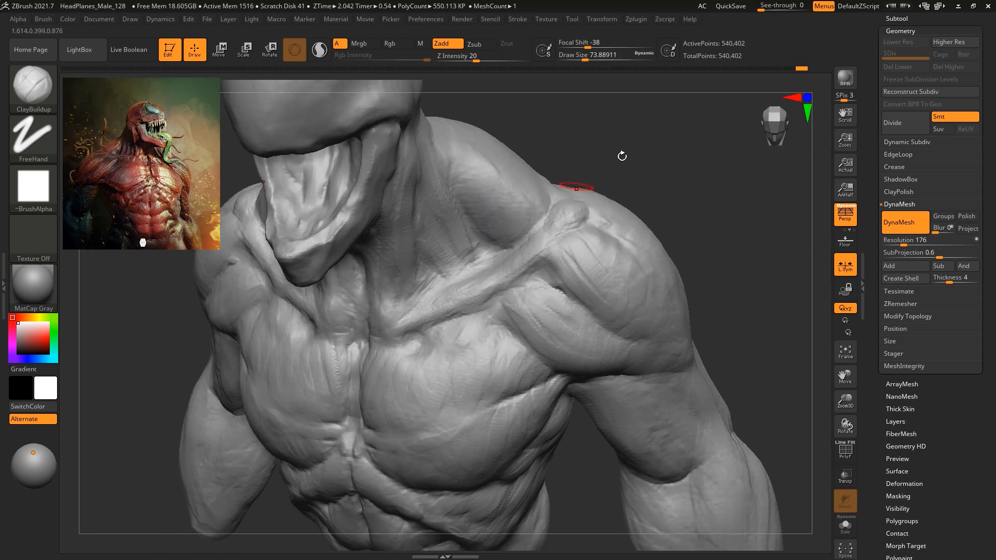
left_click_drag(620, 156, 576, 197)
left_click_drag(707, 156, 680, 183, "shift")
Adjust the trapezius and shoulder silhouette with the Move brush at a draw size of about 245.
mouse_move(693, 248)
left_mouse_down("alt")
mouse_move(648, 160)
mouse_move(688, 241)
left_mouse_up("alt")
mouse_move(689, 241)
left_mouse_down("alt")
mouse_move(656, 222)
mouse_move(660, 213)
left_mouse_up("alt")
key("b")
key("c")
key("b")
key("b")
key("m")
key("v")
left_click_drag(689, 173, 652, 211, "alt")
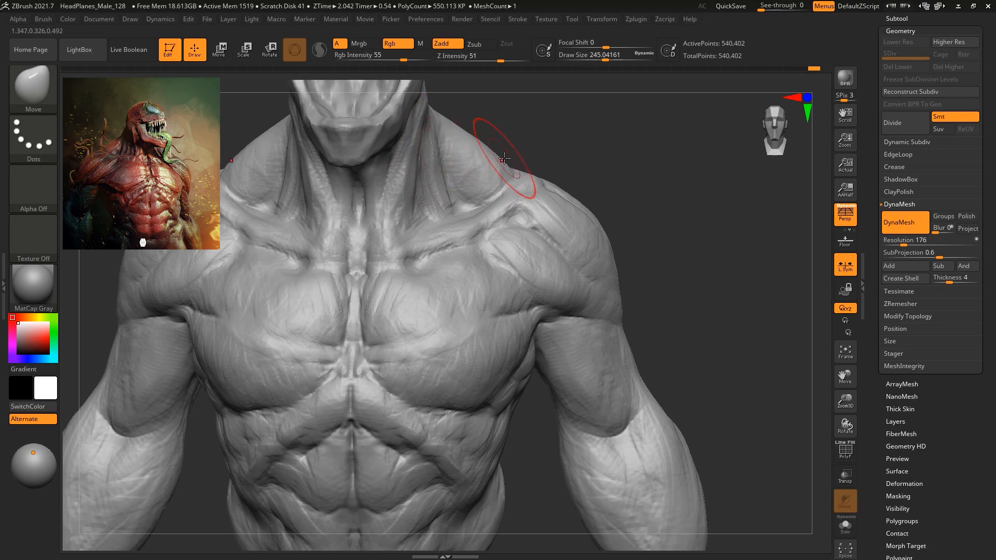
left_click_drag(538, 148, 619, 196)
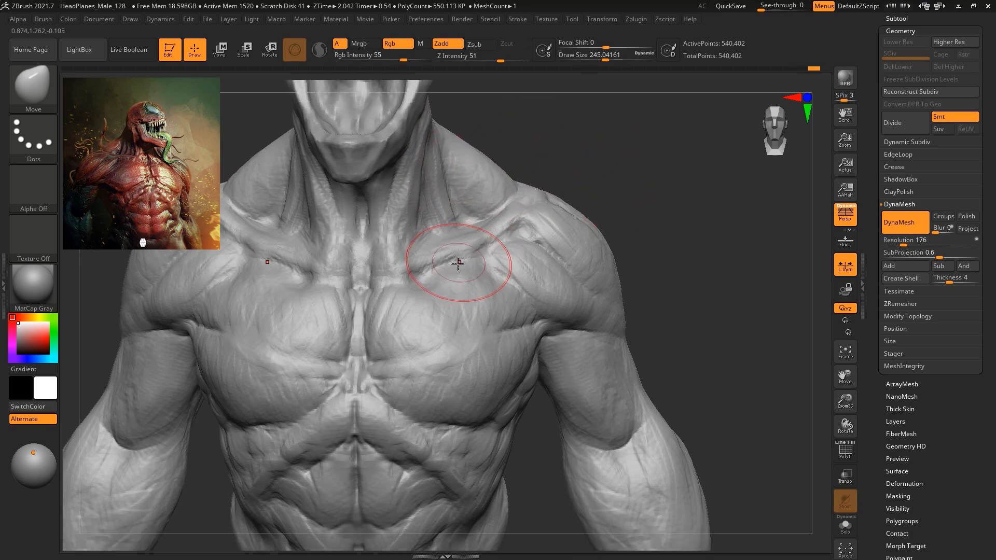
Add tendon strands to the front and side of the neck with ClayBuildup at a draw size of about 77.
key("b")
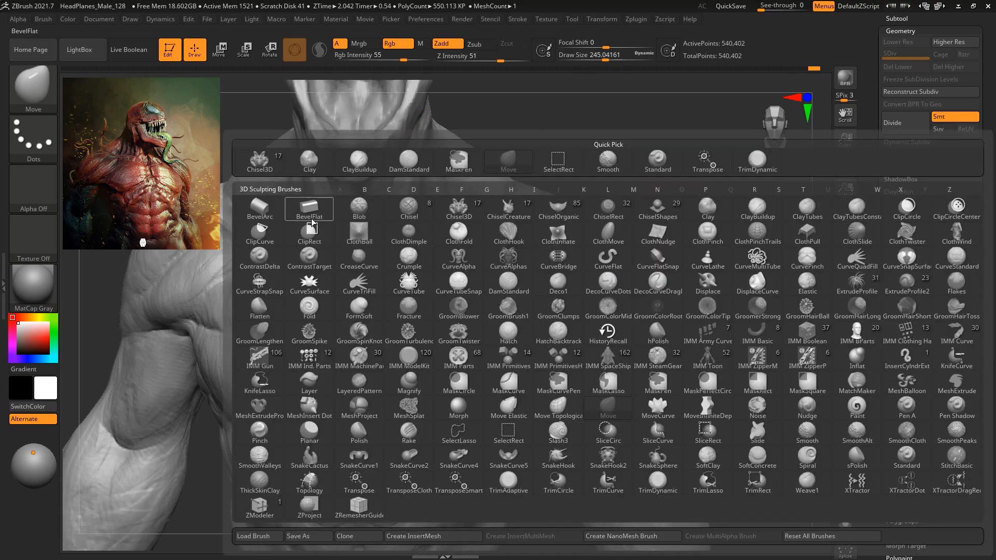
left_click(358, 161)
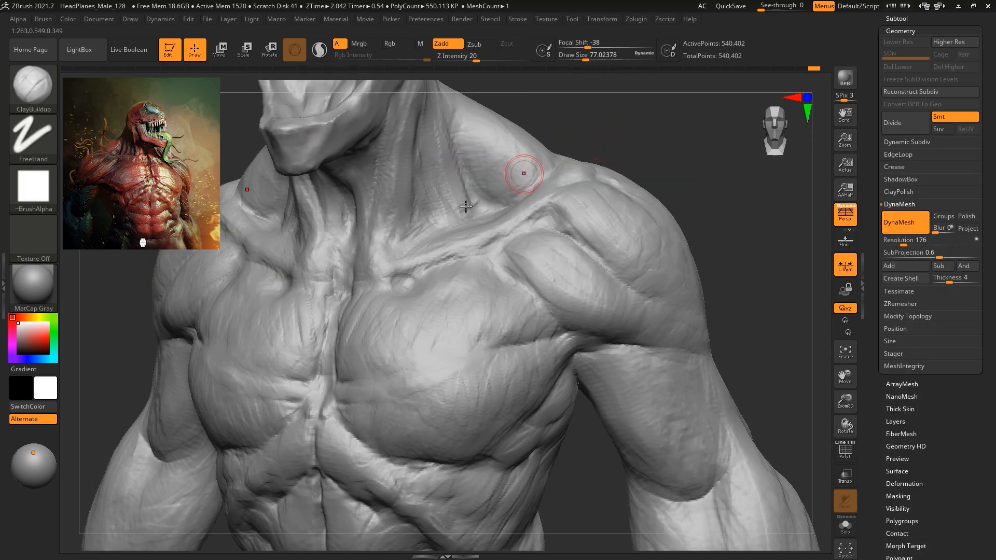
left_click_drag(581, 128, 518, 150)
mouse_move(367, 223)
left_mouse_down()
mouse_move(361, 252)
mouse_move(379, 177)
left_mouse_up()
mouse_move(367, 242)
left_mouse_down()
mouse_move(368, 269)
mouse_move(397, 150)
mouse_move(396, 220)
mouse_move(400, 156)
left_mouse_up()
left_click_drag(375, 209, 385, 153)
left_click_drag(384, 188, 398, 155)
left_click_drag(372, 244, 376, 234)
Build up the trapezius and the neck's side muscles above the collarbone with ClayBuildup at a draw size of about 132.
left_click_drag(664, 148, 506, 148)
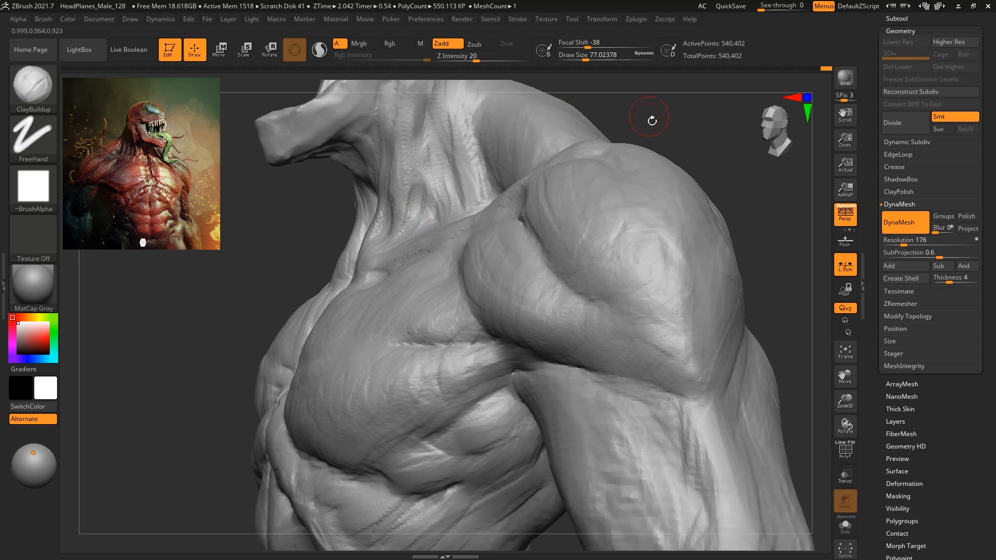
left_click_drag(652, 120, 615, 162)
key("space")
left_click(540, 146)
left_click_drag(519, 210, 509, 229)
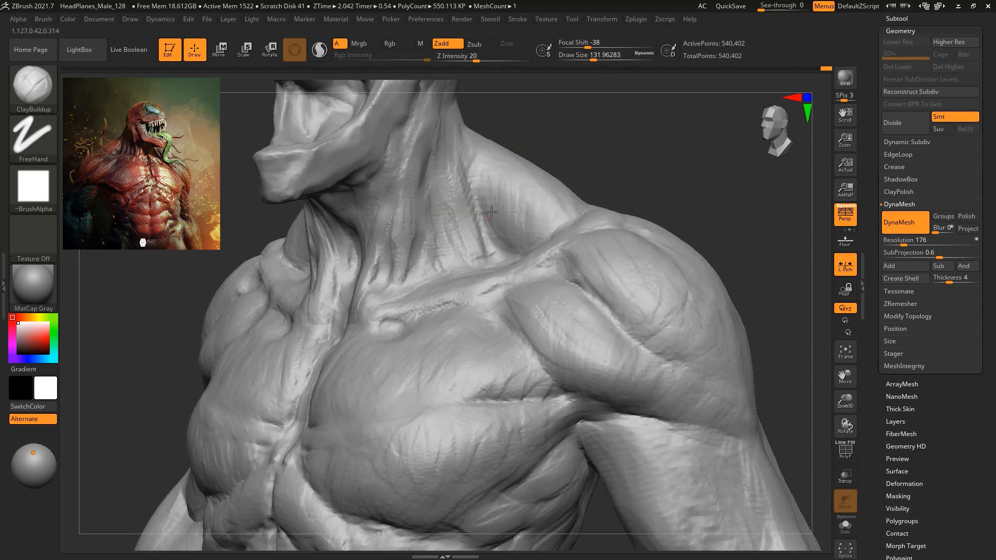
left_click_drag(557, 216, 561, 210)
mouse_move(565, 210)
left_mouse_down()
mouse_move(547, 202)
mouse_move(532, 168)
left_mouse_up()
left_click_drag(601, 171, 594, 135, "alt")
mouse_move(653, 138)
left_mouse_down()
mouse_move(602, 144)
mouse_move(616, 160)
mouse_move(645, 143)
mouse_move(509, 214)
left_mouse_up()
left_click_drag(530, 167, 472, 164)
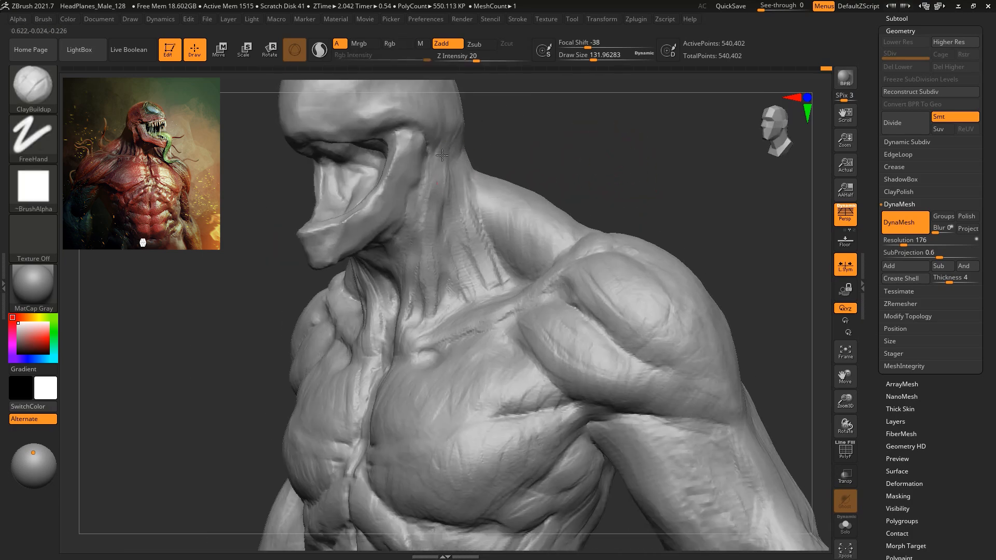
Carve grooves into the neck below the jaw with DamStandard at focal shift 14 and a draw size of about 132.
key("b")
key("d")
key("s")
left_click_drag(553, 150, 504, 136)
left_click_drag(412, 183, 384, 239)
left_click_drag(479, 142, 507, 120)
left_click_drag(387, 206, 433, 193)
mouse_move(576, 204)
left_mouse_down("alt")
mouse_move(591, 211)
mouse_move(444, 191)
left_mouse_up("alt")
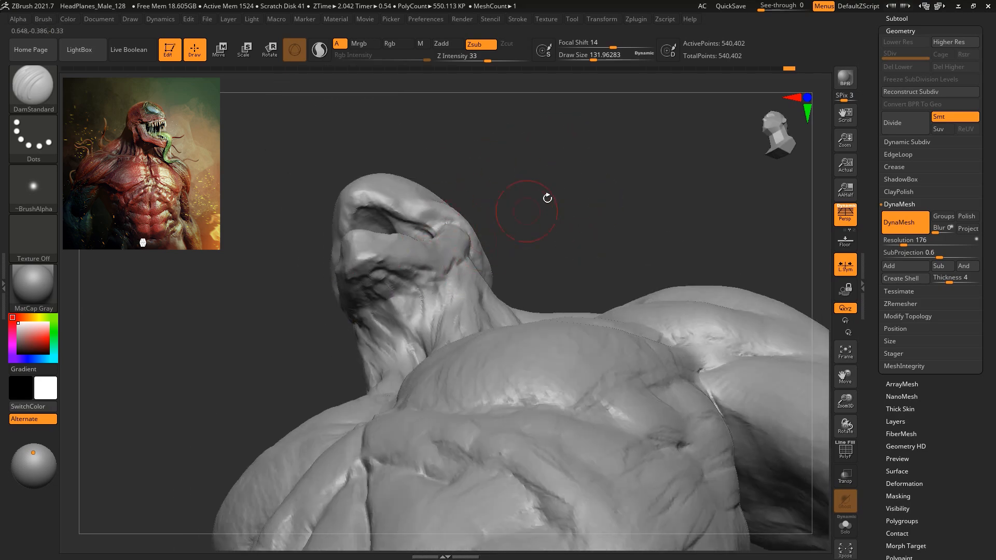
Build up the underside of the chin and throat with ClayBuildup at a draw size of about 71.
key("b")
key("c")
key("l")
left_click_drag(372, 292, 371, 279, "alt")
mouse_move(490, 146)
left_mouse_down()
mouse_move(551, 150)
mouse_move(525, 185)
left_mouse_up()
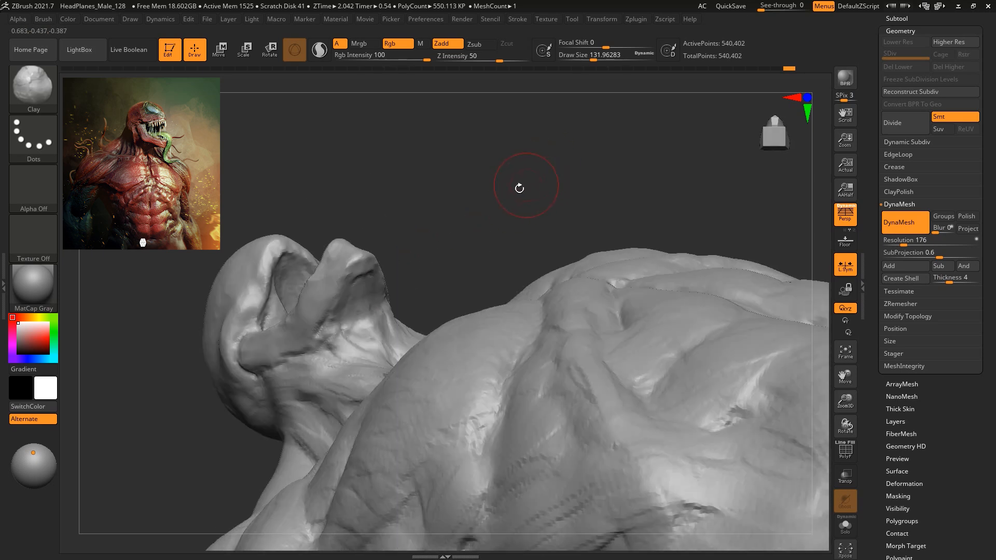
key("b")
left_click(249, 161)
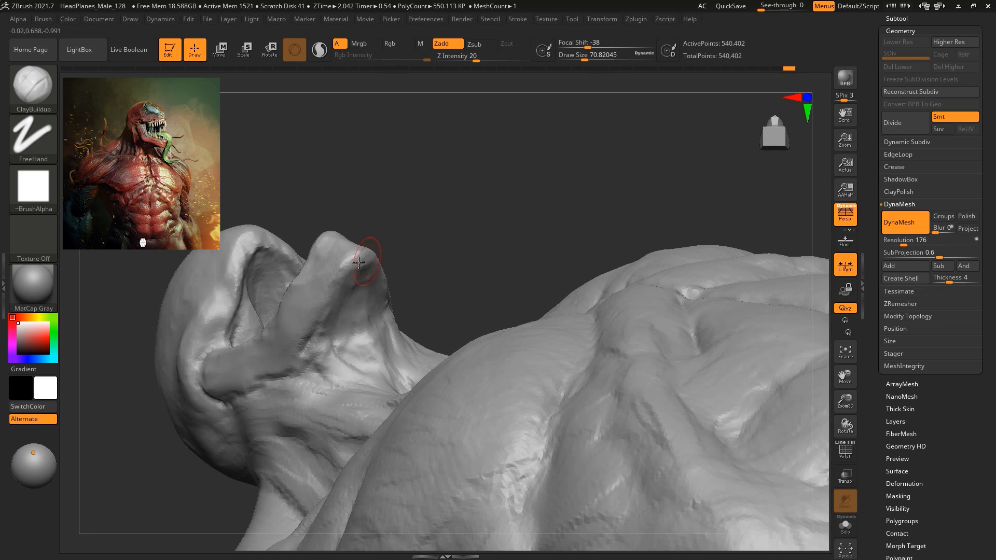
left_click_drag(348, 279, 352, 322)
mouse_move(459, 223)
left_mouse_down()
mouse_move(473, 194)
mouse_move(520, 156)
mouse_move(559, 184)
mouse_move(550, 188)
left_mouse_up()
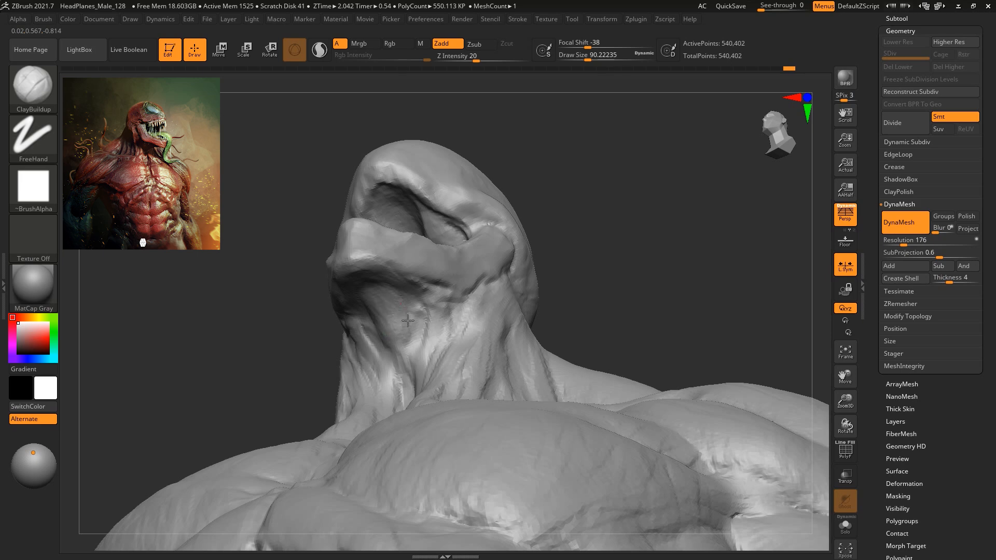
Strengthen the throat tendons beneath the jaw with ClayBuildup at a draw size of about 90.
left_click_drag(629, 227, 581, 207)
right_click_drag(572, 215, 418, 291)
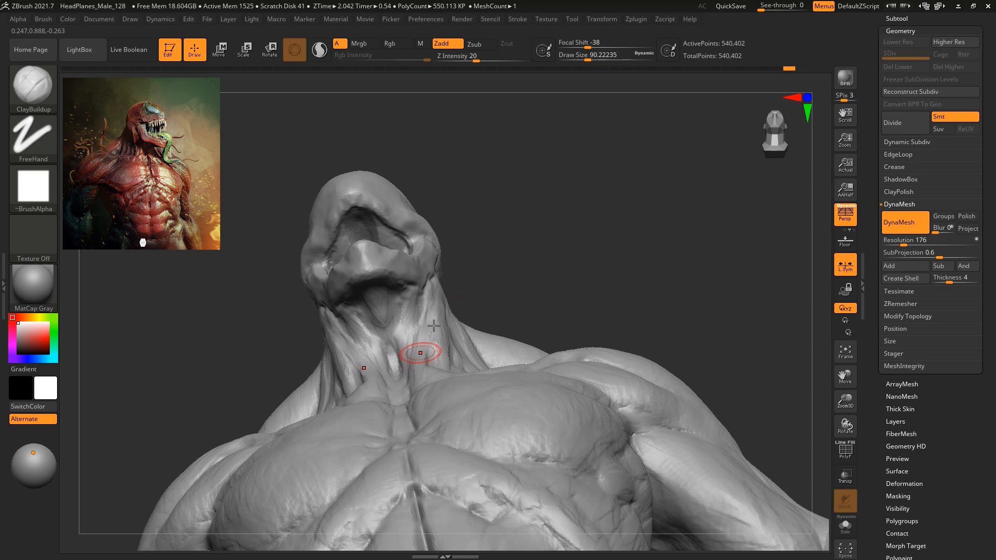
mouse_move(402, 348)
right_mouse_down()
mouse_move(526, 223)
mouse_move(474, 155)
mouse_move(332, 150)
right_mouse_up()
right_click_drag(392, 176, 380, 195)
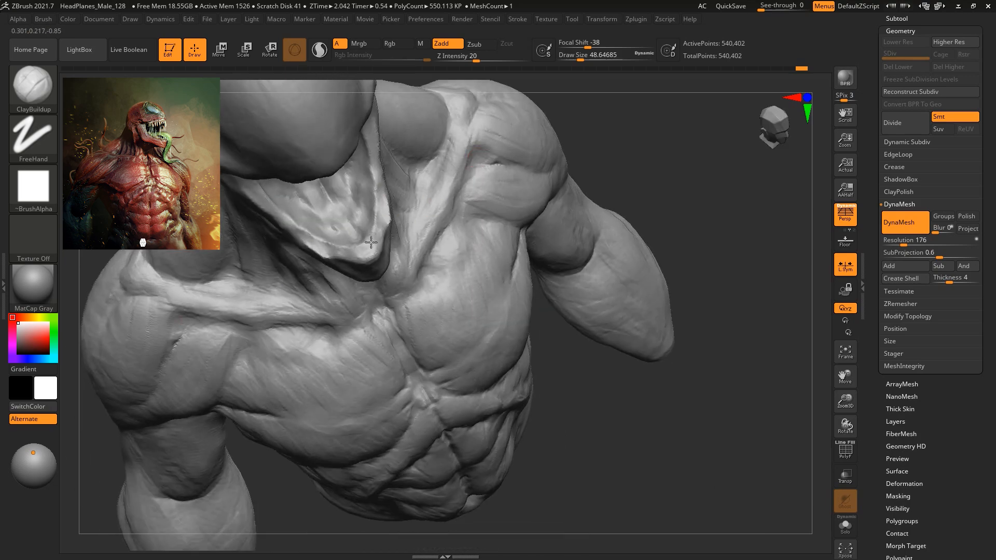
Refine the rim and tip of the lower jaw with ClayBuildup at draw sizes of about 49 and 87.
right_click_drag(656, 178, 596, 147)
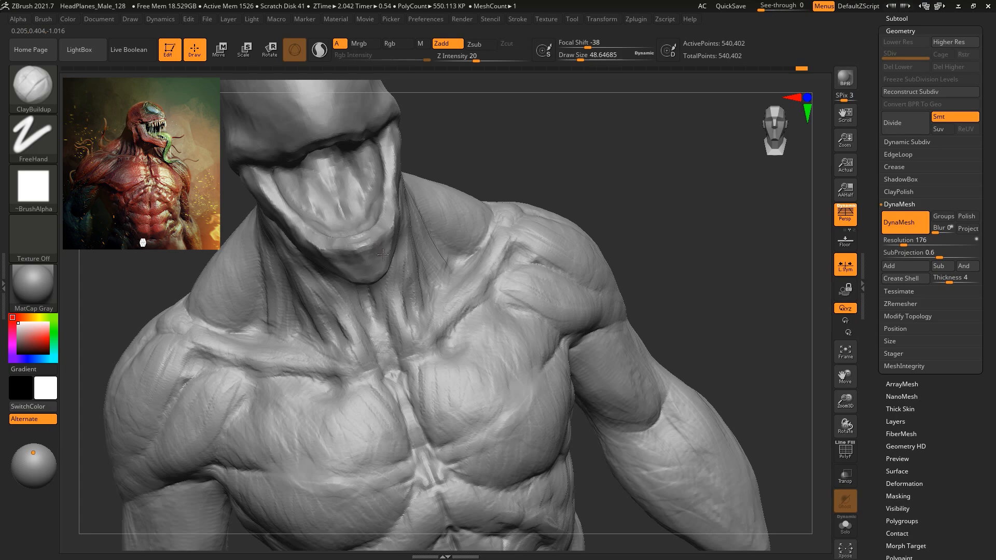
right_click_drag(564, 152, 512, 163)
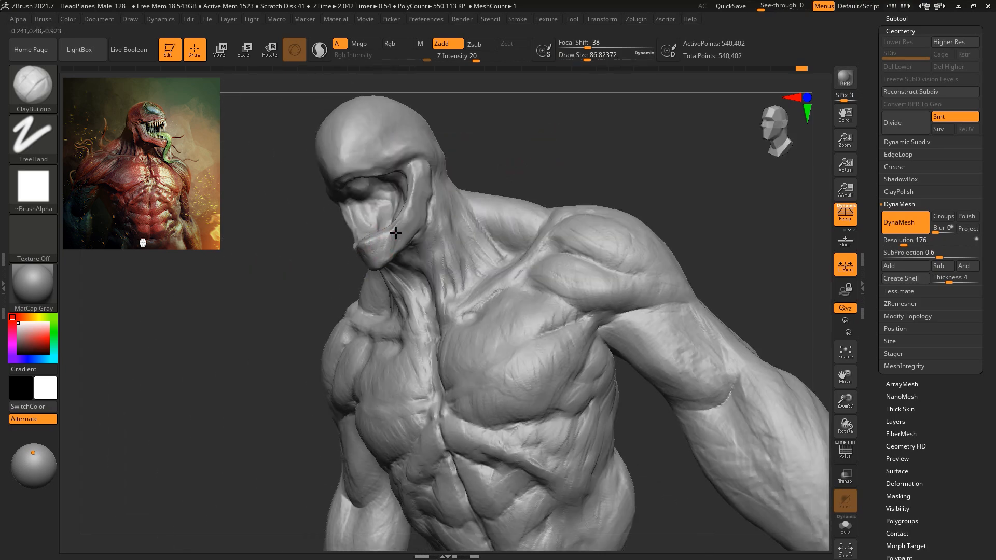
right_click_drag(504, 162, 561, 159)
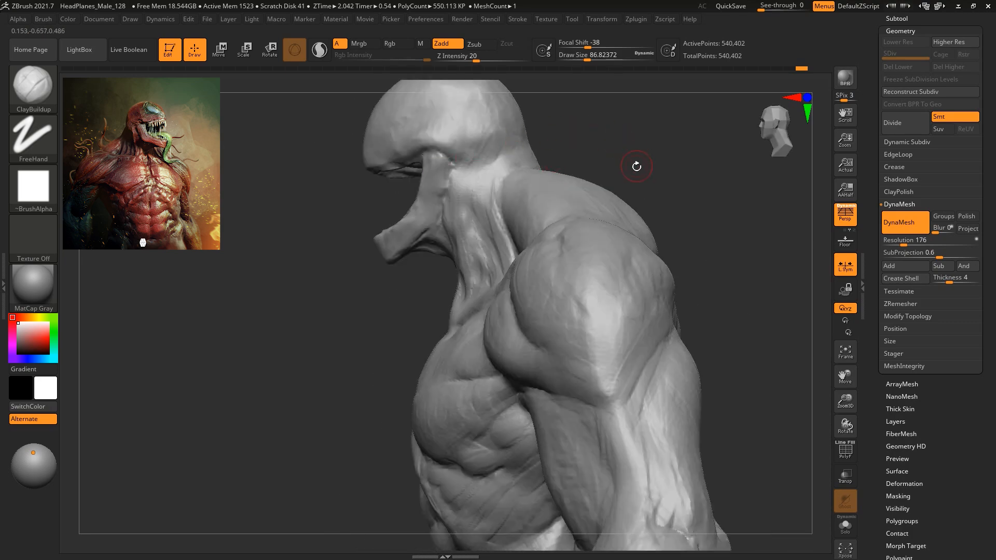
Carve creases into the side of the head above the jaw hinge with DamStandard at a draw size of about 163.
key("b")
key("d")
key("s")
key("space")
left_click_drag(631, 149, 645, 148)
mouse_move(667, 153)
right_mouse_down("ctrl")
mouse_move(667, 123)
mouse_move(673, 147)
right_mouse_up("ctrl")
mouse_move(434, 164)
left_mouse_down()
mouse_move(484, 173)
mouse_move(485, 128)
mouse_move(494, 122)
mouse_move(462, 151)
mouse_move(496, 157)
mouse_move(466, 175)
mouse_move(460, 208)
mouse_move(486, 127)
mouse_move(555, 154)
mouse_move(591, 195)
mouse_move(640, 205)
mouse_move(608, 195)
left_mouse_up()
Build up the skin folds around the head creases with ClayBuildup at draw sizes of about 71 and 108.
key("b")
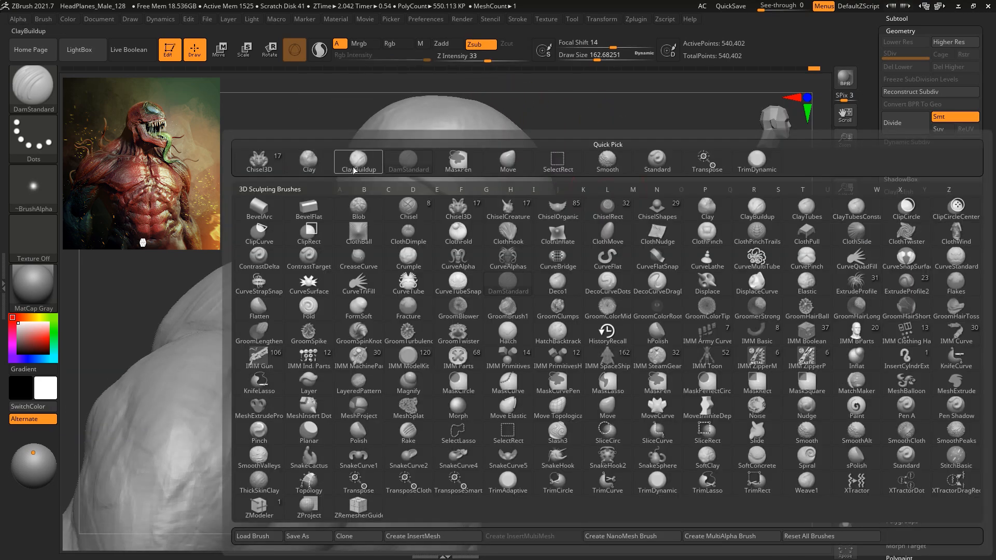
left_click(359, 164)
key("space")
left_click_drag(492, 156, 463, 157)
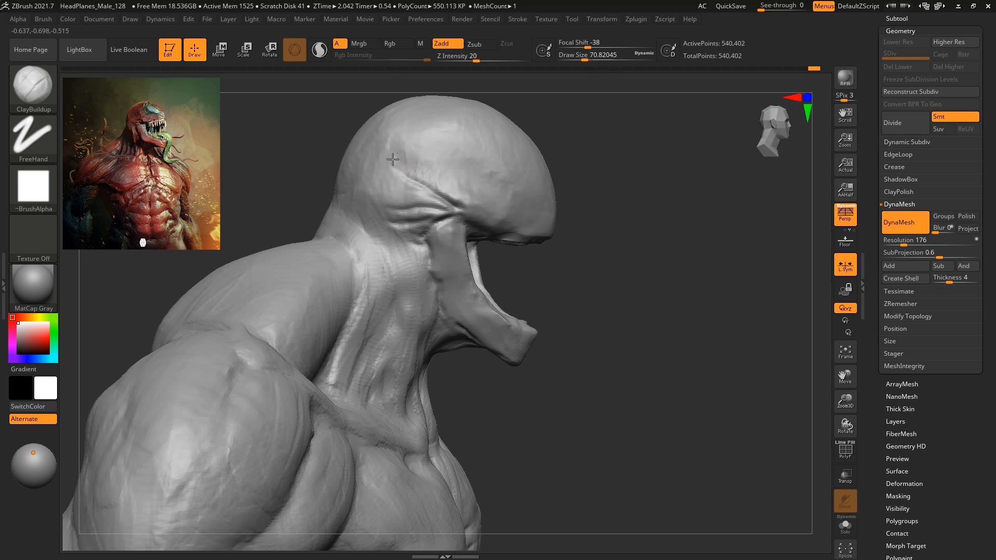
key("space")
left_click_drag(419, 151, 433, 151)
left_click_drag(431, 185, 403, 194)
Add muscle strands to the side of the neck behind the jaw with ClayBuildup at a draw size of about 108.
left_click_drag(390, 234, 383, 264)
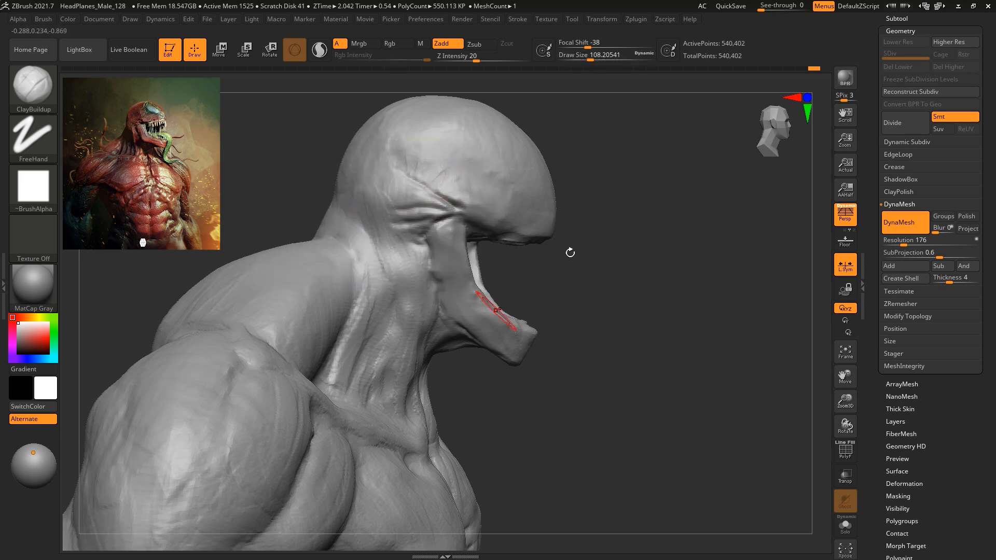
left_click_drag(569, 251, 549, 218)
mouse_move(415, 237)
left_mouse_down()
mouse_move(423, 225)
mouse_move(394, 270)
left_mouse_up()
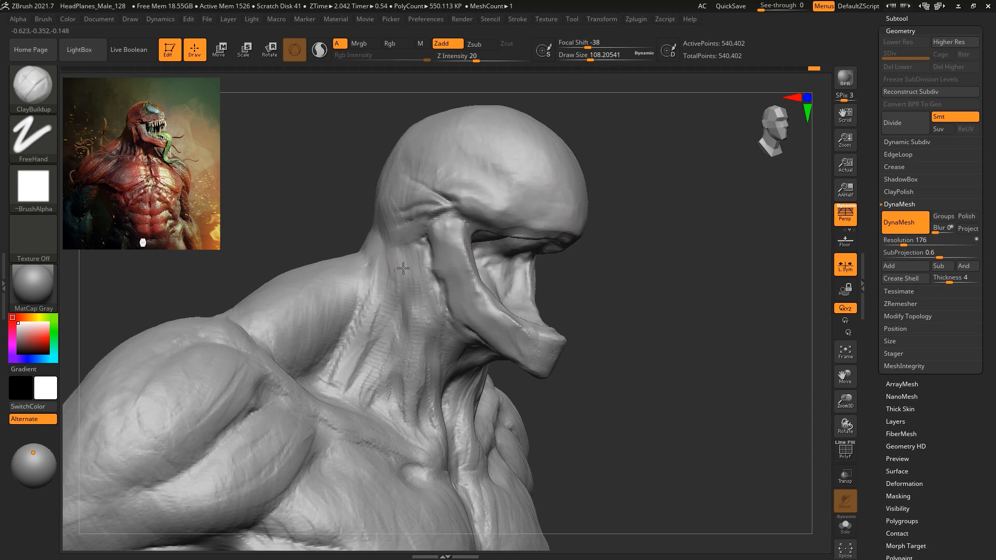
Reshape the trapezius and side of the neck with the Move brush at a draw size of about 234.
left_click_drag(654, 188, 580, 192)
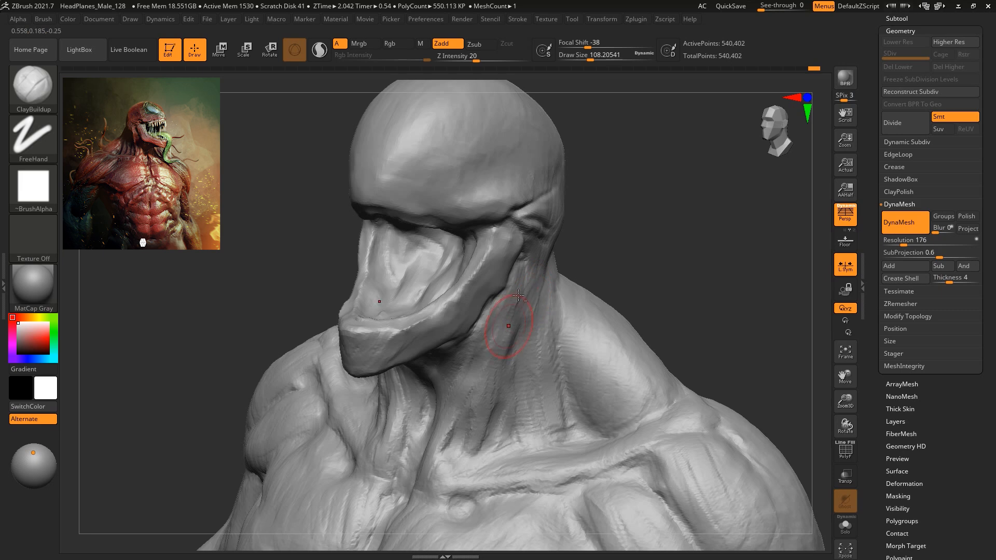
left_click_drag(641, 271, 586, 146, "alt")
mouse_move(611, 189)
left_mouse_down("alt")
mouse_move(615, 216)
mouse_move(616, 198)
mouse_move(509, 210)
left_mouse_up("alt")
key("b")
key("m")
key("v")
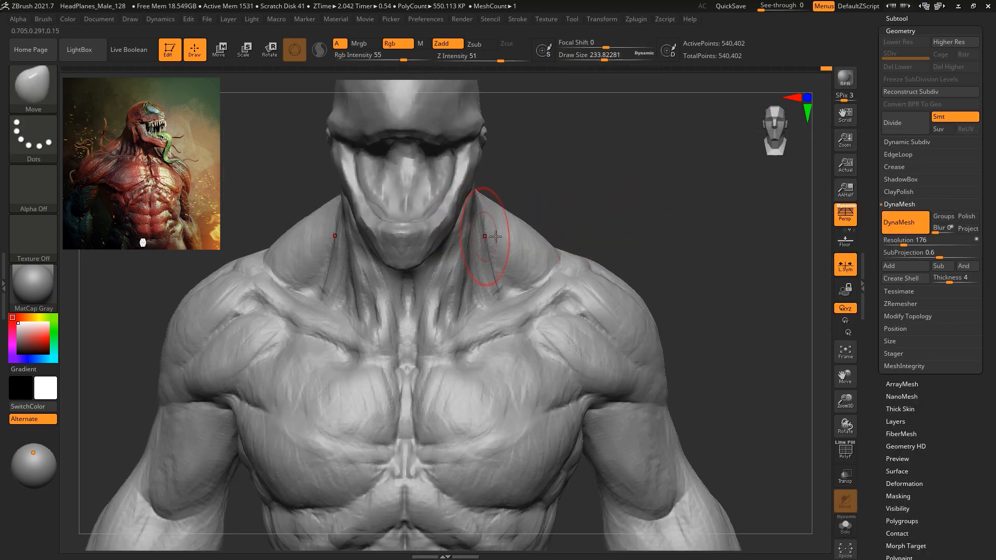
key("f")
left_click_drag(589, 209, 563, 160)
left_click_drag(634, 191, 629, 149, "alt")
mouse_move(634, 191)
left_mouse_down()
mouse_move(690, 189)
mouse_move(652, 194)
mouse_move(665, 211)
mouse_move(669, 178)
left_mouse_up()
Build up the rib arch below the chest and the muscles beside it with ClayBuildup at a draw size of 112.
key("b")
left_click(335, 164)
left_click_drag(670, 178, 640, 196)
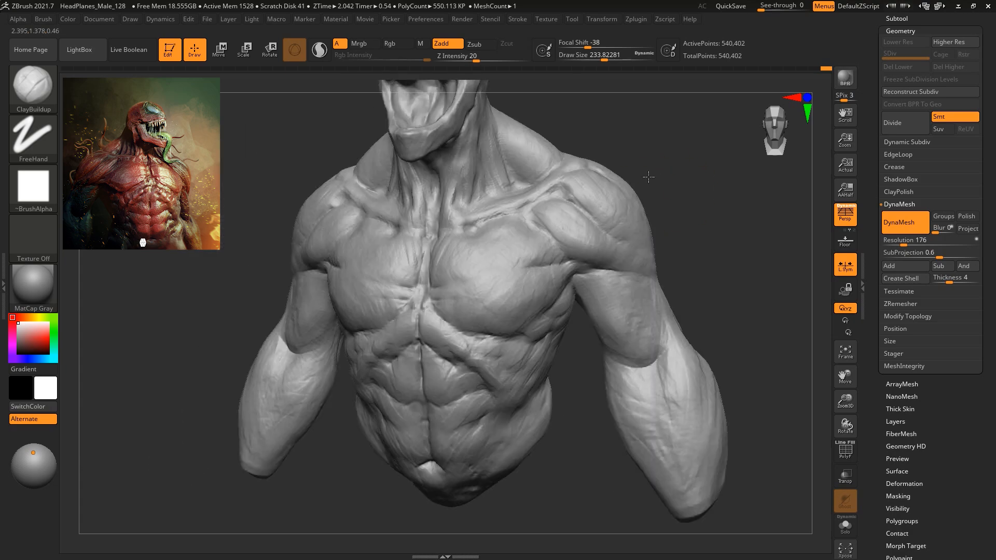
mouse_move(620, 176)
left_mouse_down()
mouse_move(652, 151)
mouse_move(639, 163)
mouse_move(665, 166)
mouse_move(658, 218)
mouse_move(665, 165)
left_mouse_up()
key("space")
left_click_drag(664, 166, 648, 166)
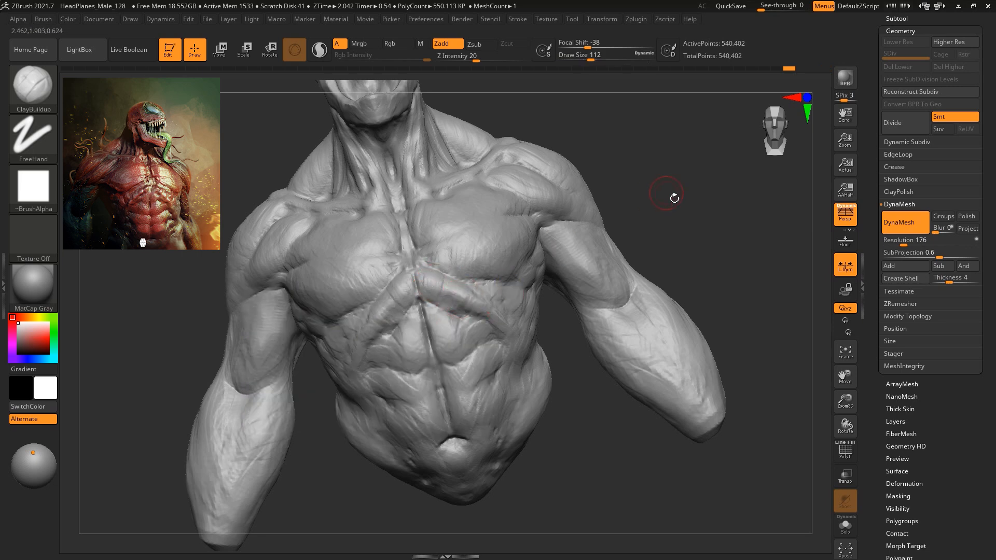
left_click_drag(673, 195, 604, 222)
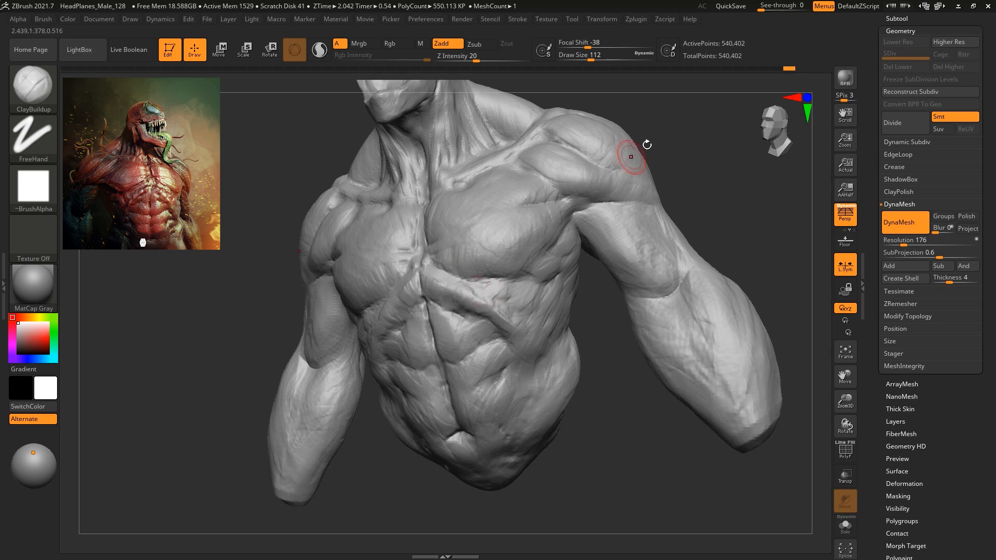
left_click_drag(660, 136, 670, 156, "alt")
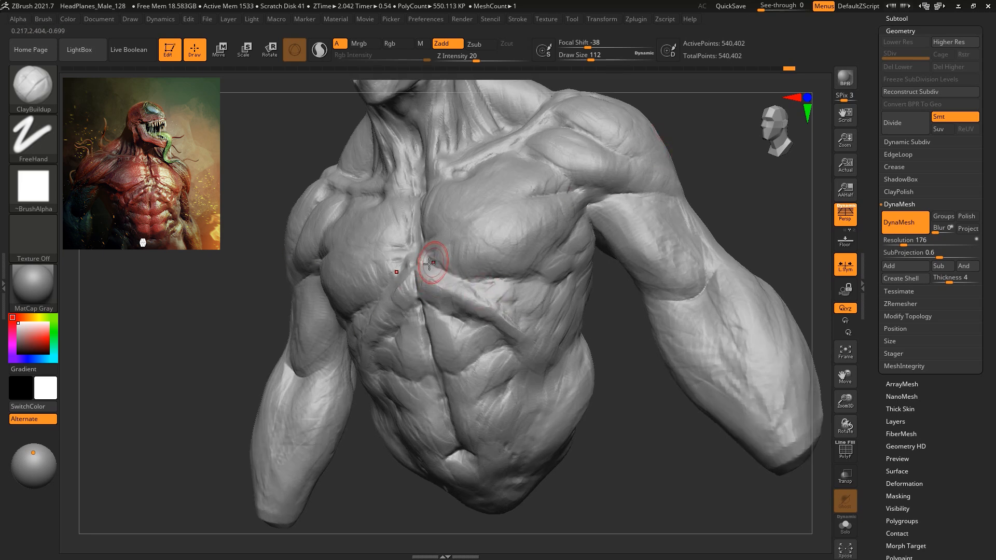
mouse_move(441, 281)
left_mouse_down()
mouse_move(498, 307)
mouse_move(498, 289)
mouse_move(531, 292)
mouse_move(519, 313)
left_mouse_up()
right_click_drag(660, 216, 700, 212)
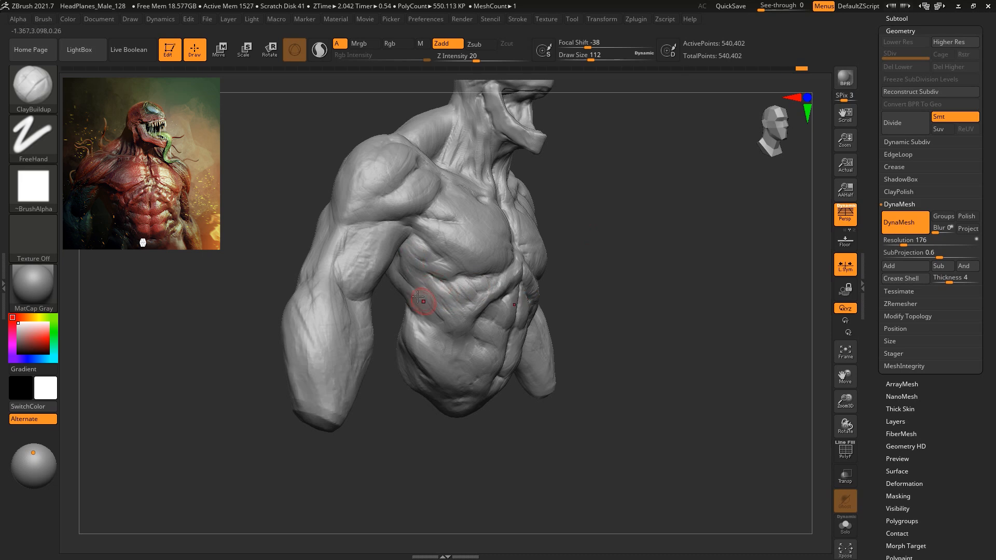
right_click_drag(642, 255, 619, 234, "shift")
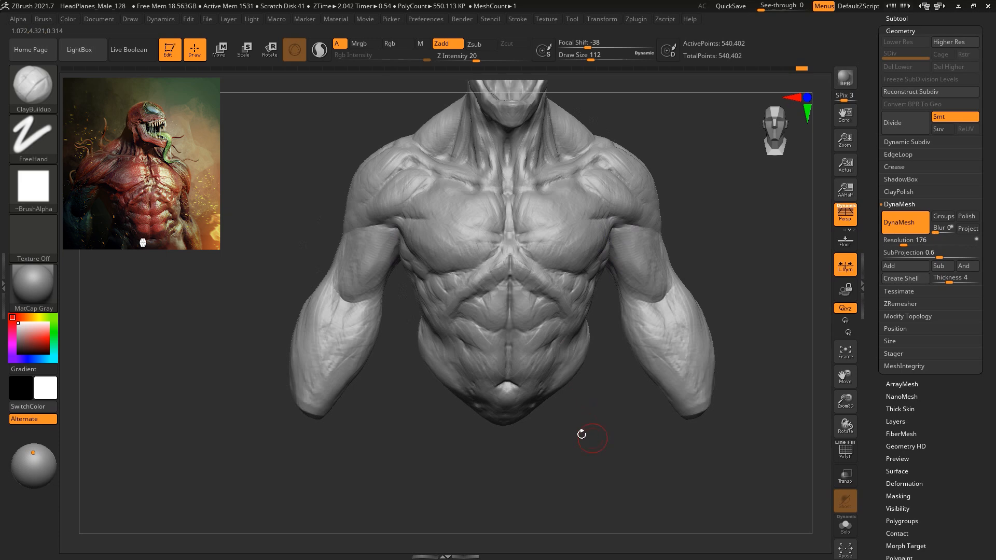
Build up the abdominal muscles above the navel with ClayBuildup at a draw size of about 167.
right_click_drag(582, 433, 534, 370, "alt")
key("space")
left_click_drag(549, 310, 555, 310)
right_click_drag(537, 402, 531, 288)
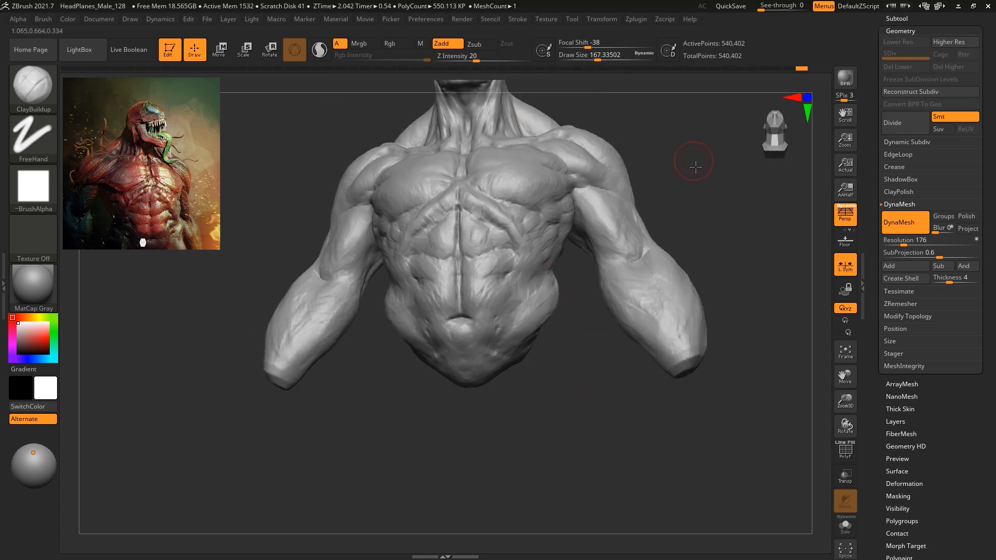
right_click_drag(694, 160, 656, 244, "shift")
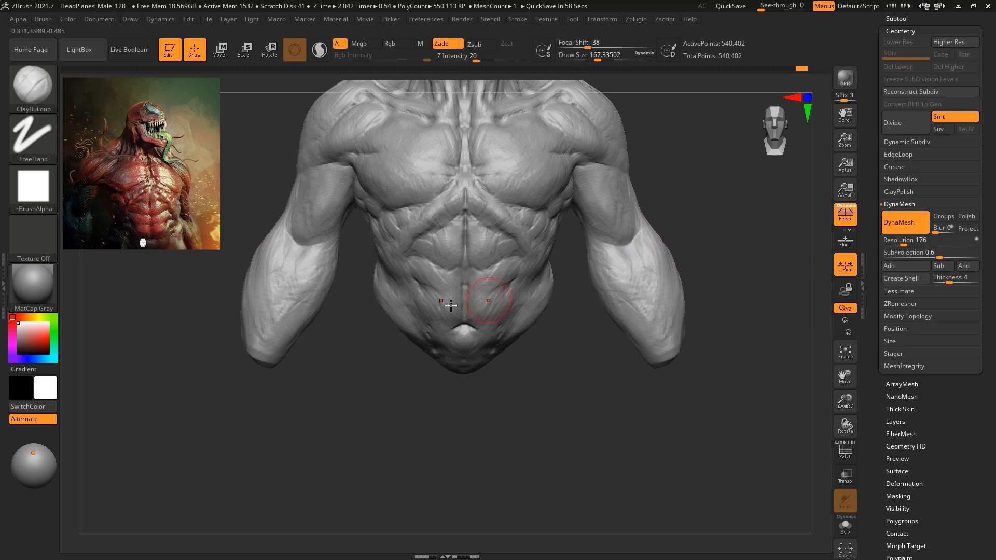
Add volume to the biceps and inner forearm with ClayBuildup at a draw size of about 187.
key("space")
left_click_drag(668, 173, 671, 172)
right_click_drag(692, 160, 655, 171, "ctrl")
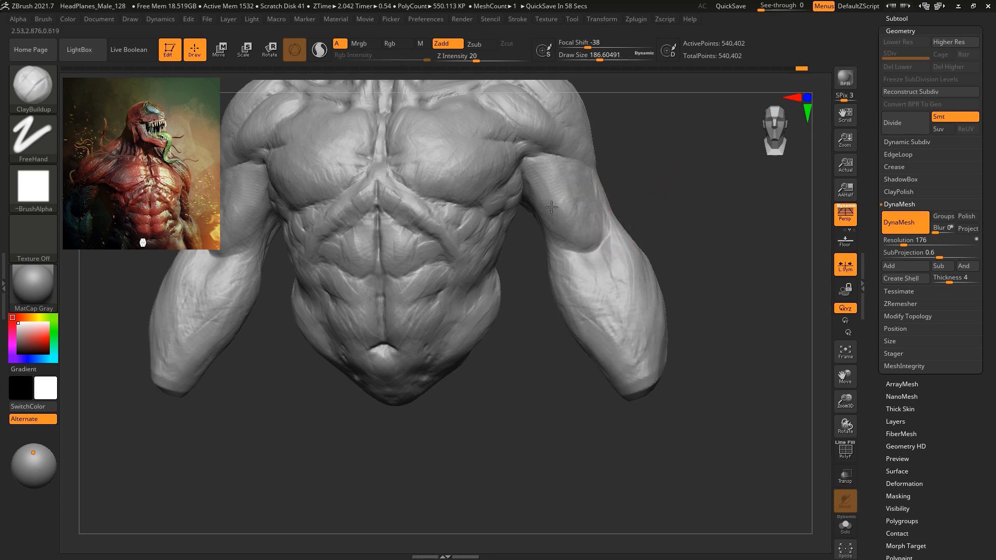
mouse_move(574, 204)
left_mouse_down()
mouse_move(595, 221)
mouse_move(566, 232)
mouse_move(580, 240)
mouse_move(549, 209)
mouse_move(595, 225)
mouse_move(596, 269)
mouse_move(600, 255)
left_mouse_up()
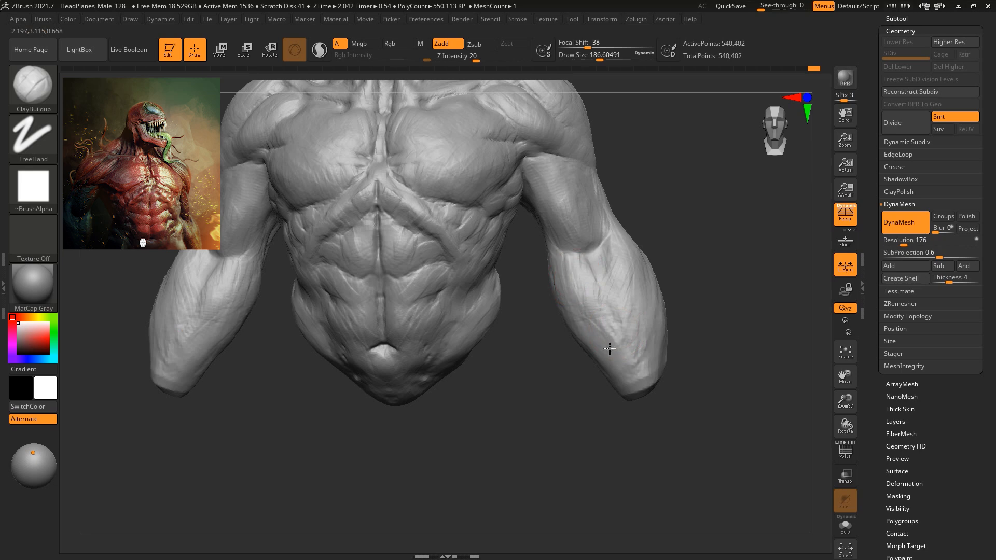
left_click_drag(689, 244, 694, 217)
Carve the crease between the biceps and forearm with DamStandard at a draw size of about 338.
key("b")
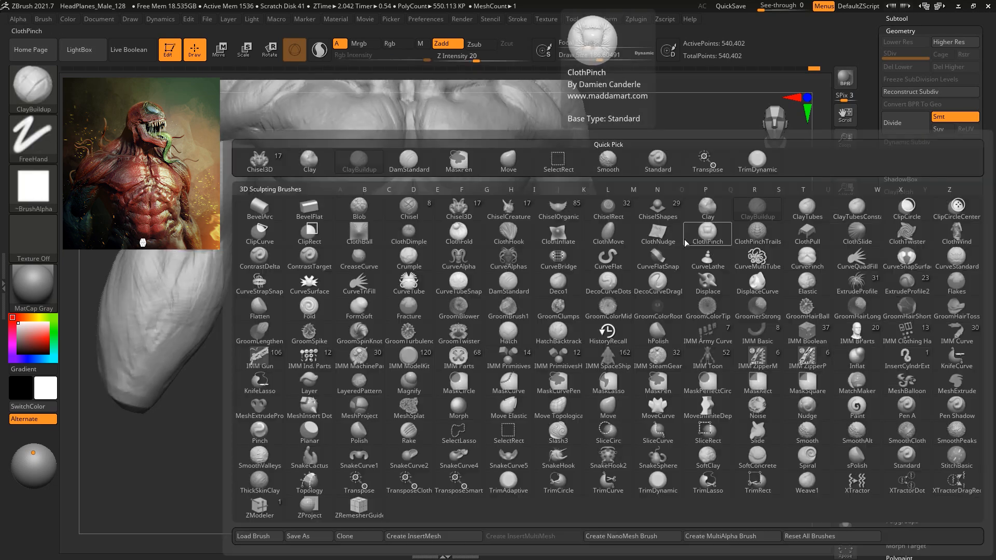
key("d")
key("s")
key("space")
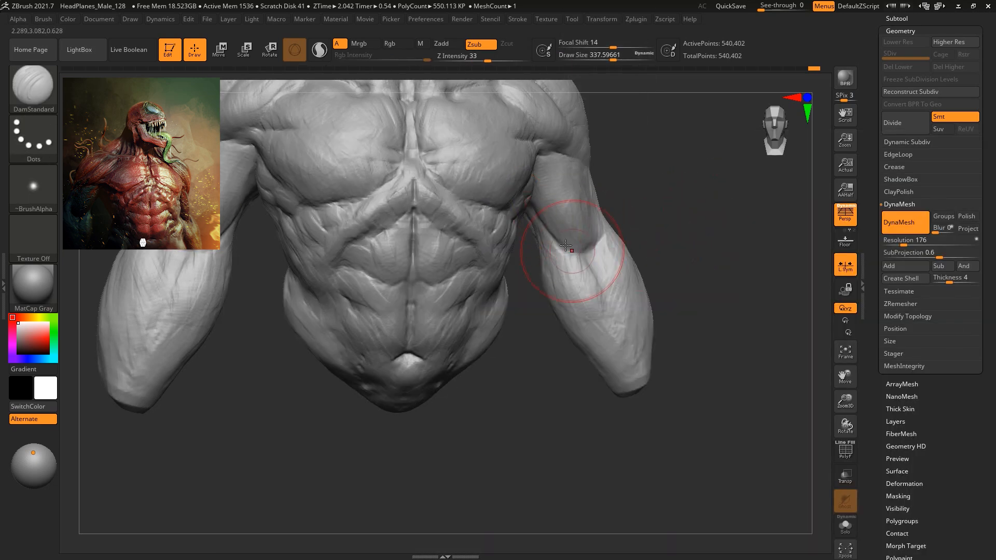
left_click_drag(667, 239, 651, 250)
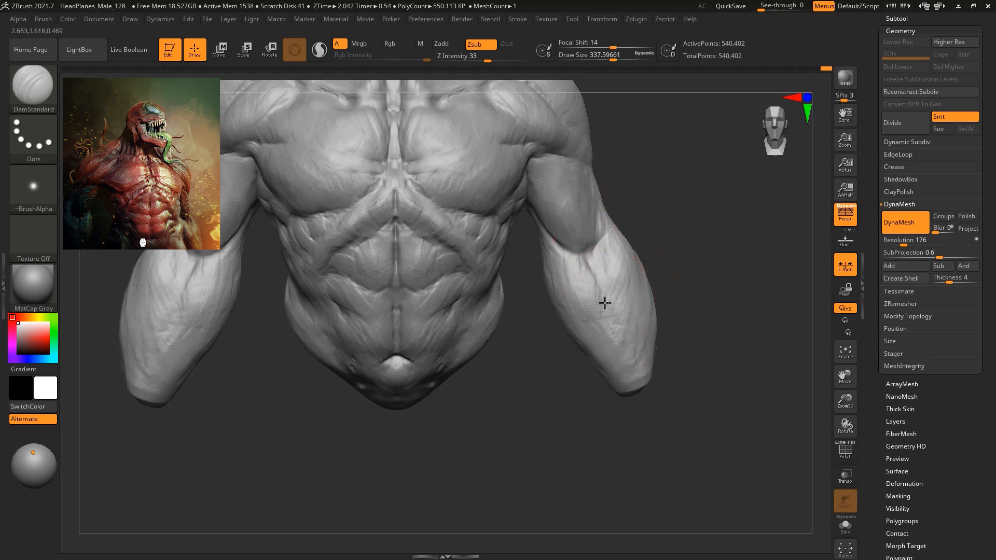
left_click_drag(695, 269, 703, 262)
mouse_move(647, 173)
left_mouse_down()
mouse_move(671, 228)
mouse_move(592, 238)
left_mouse_up()
mouse_move(645, 220)
left_mouse_down()
mouse_move(594, 199)
mouse_move(534, 257)
left_mouse_up()
left_click_drag(636, 195, 655, 257)
Build up the biceps and upper arm below the deltoid with ClayBuildup at a draw size of about 167.
key("b")
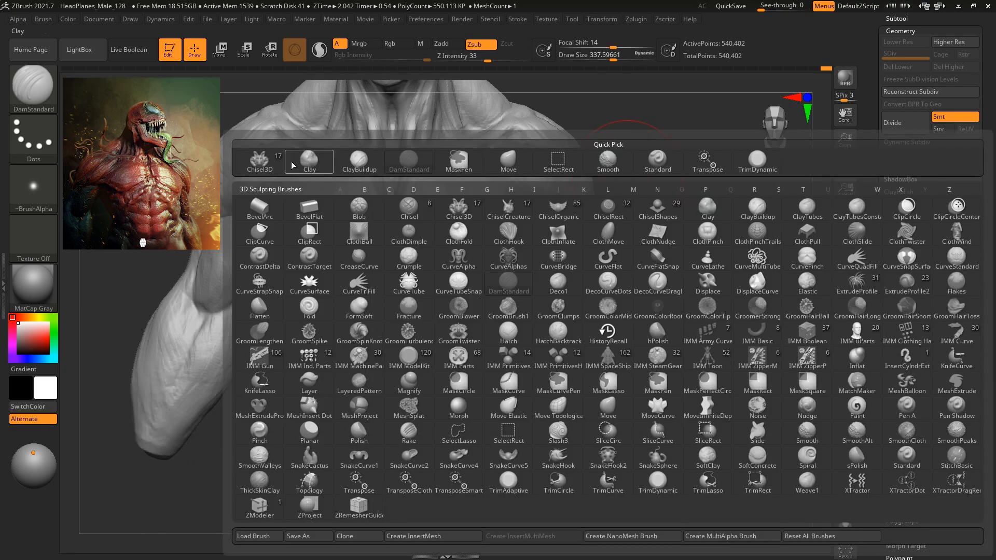
left_click(364, 162)
key("space")
left_click_drag(616, 188, 601, 189)
left_click_drag(674, 184, 620, 193)
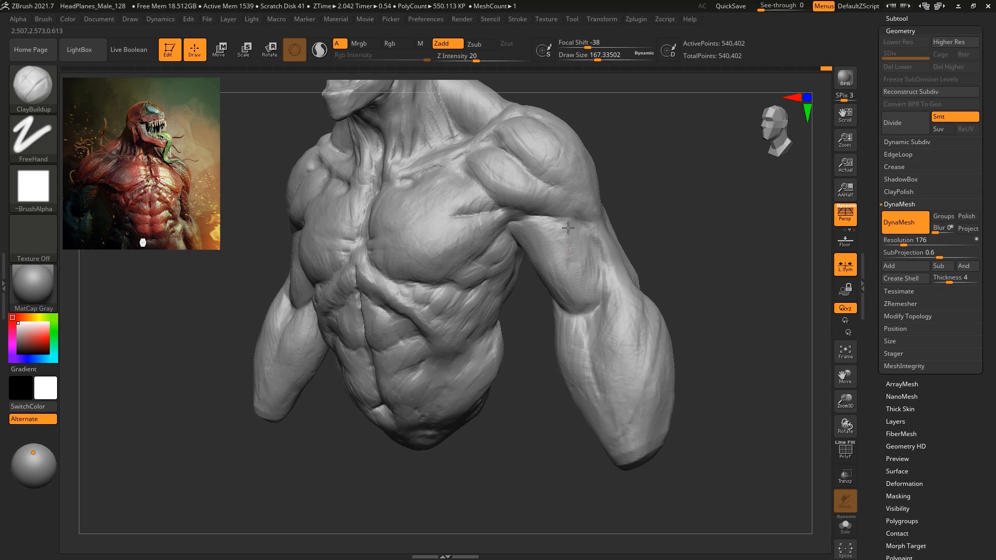
mouse_move(579, 239)
left_mouse_down()
mouse_move(612, 283)
mouse_move(604, 249)
mouse_move(612, 290)
mouse_move(585, 275)
mouse_move(565, 240)
left_mouse_up()
mouse_move(652, 236)
left_mouse_down()
mouse_move(656, 218)
mouse_move(582, 196)
left_mouse_up()
Refine the deltoid and its junction with the chest and biceps using ClayBuildup at a draw size of about 136.
key("space")
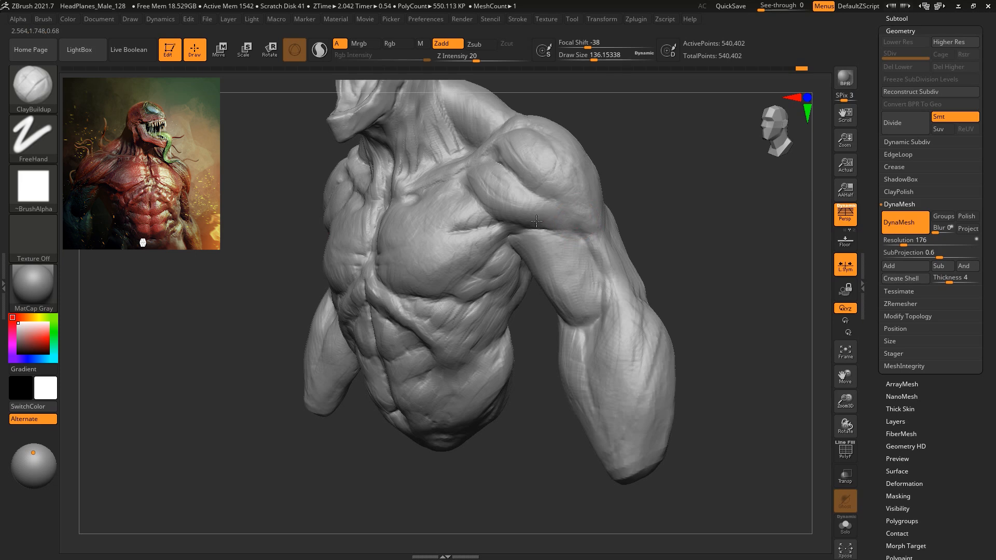
left_click_drag(623, 224, 666, 208)
left_click_drag(527, 218, 512, 223)
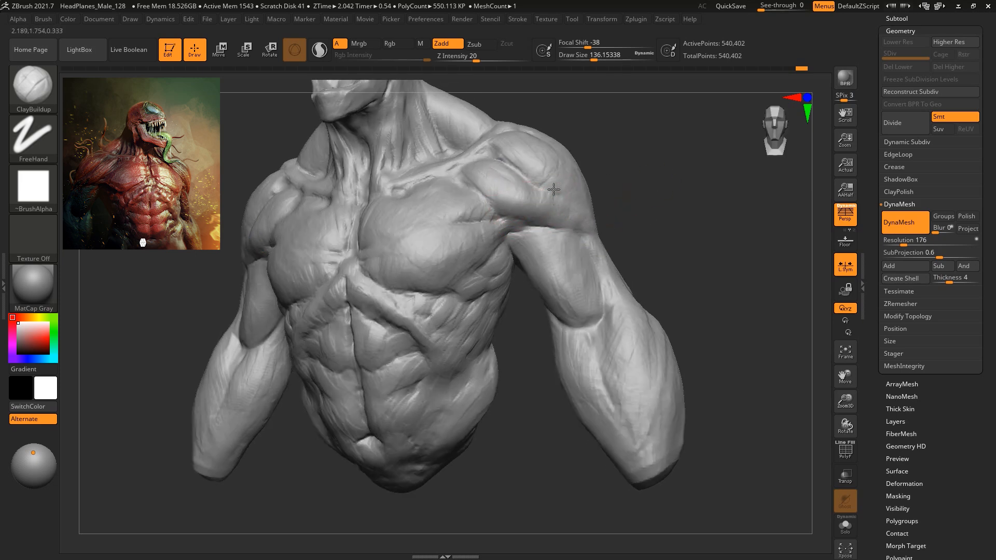
mouse_move(652, 198)
left_mouse_down()
mouse_move(611, 167)
mouse_move(551, 201)
mouse_move(604, 187)
mouse_move(554, 221)
left_mouse_up()
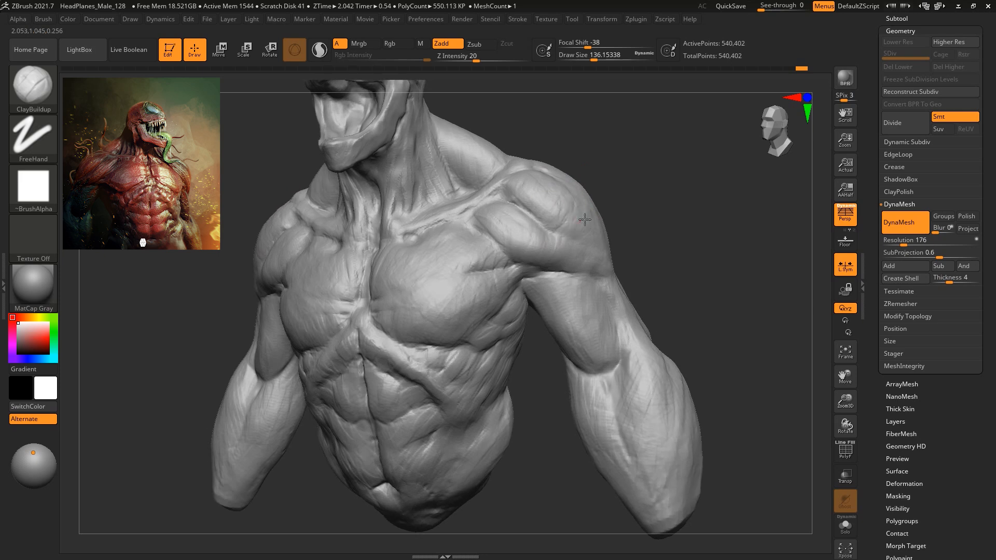
mouse_move(644, 222)
left_mouse_down()
mouse_move(658, 201)
mouse_move(636, 246)
mouse_move(622, 173)
left_mouse_up()
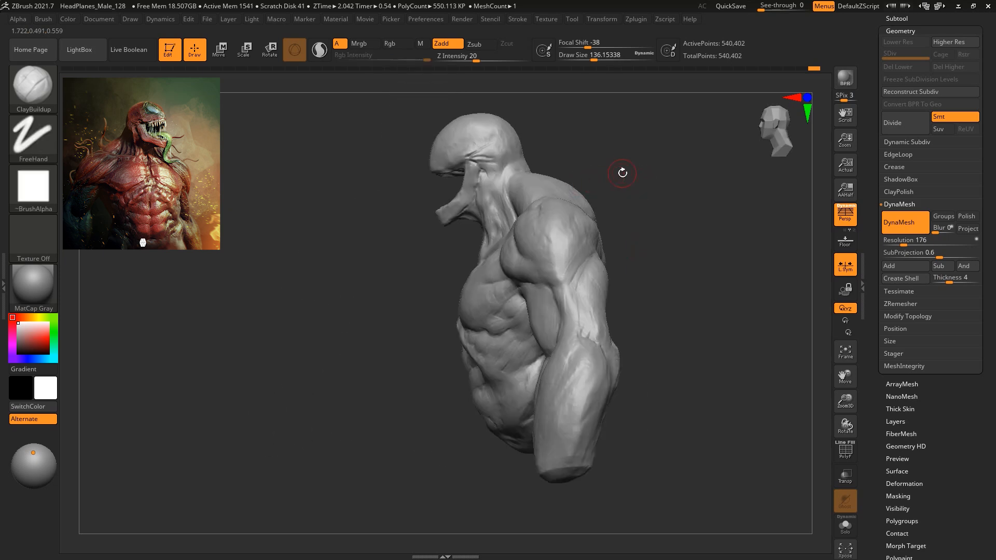
Adjust the head, shoulder and arm proportions with the Move brush at draw sizes of about 445 and 331.
key("b")
key("m")
key("v")
key("space")
left_click_drag(612, 128, 632, 128)
left_click_drag(653, 174, 664, 251, "alt")
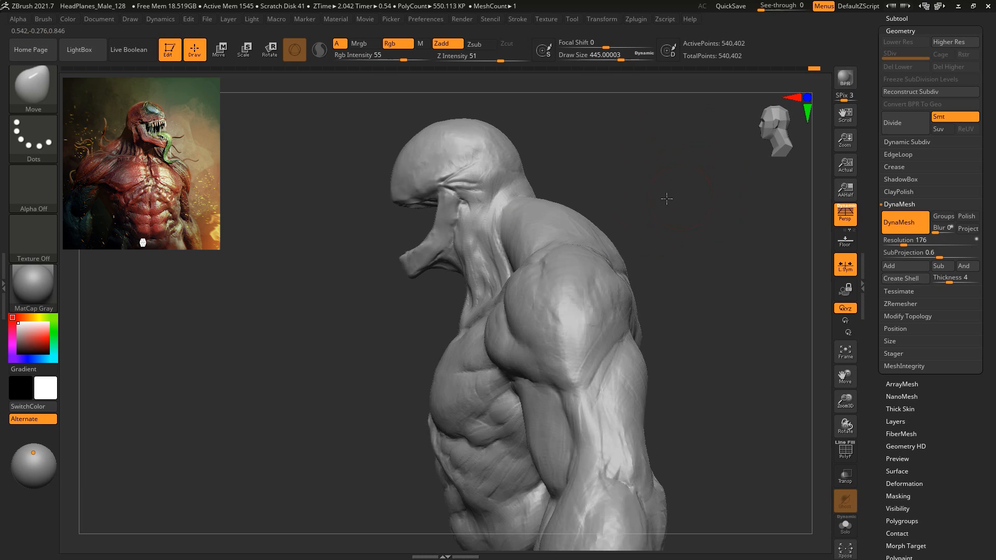
left_click_drag(675, 199, 644, 200)
mouse_move(739, 215)
left_mouse_down()
mouse_move(545, 160)
mouse_move(446, 166)
mouse_move(663, 290)
mouse_move(698, 275)
mouse_move(644, 221)
mouse_move(648, 235)
mouse_move(620, 242)
left_mouse_up()
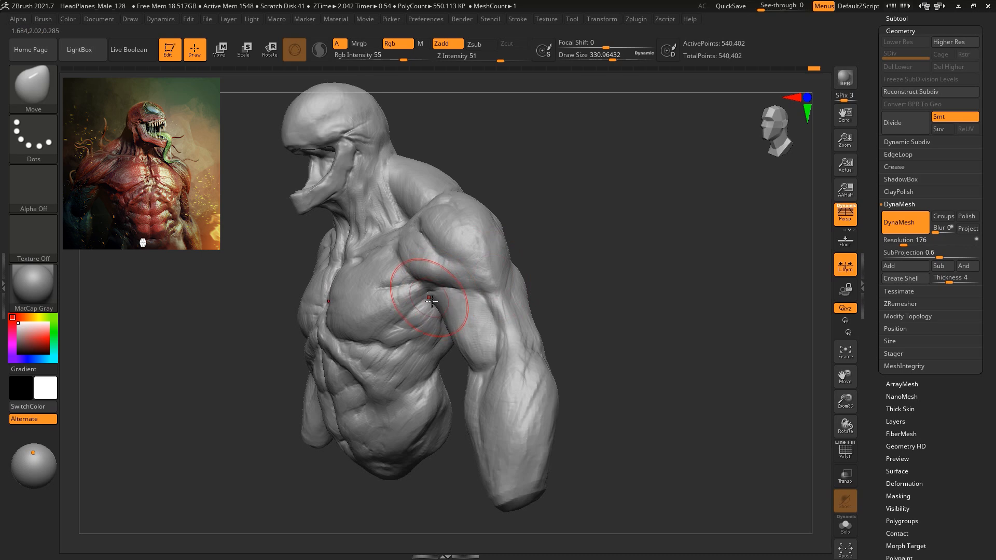
left_click_drag(580, 307, 524, 323)
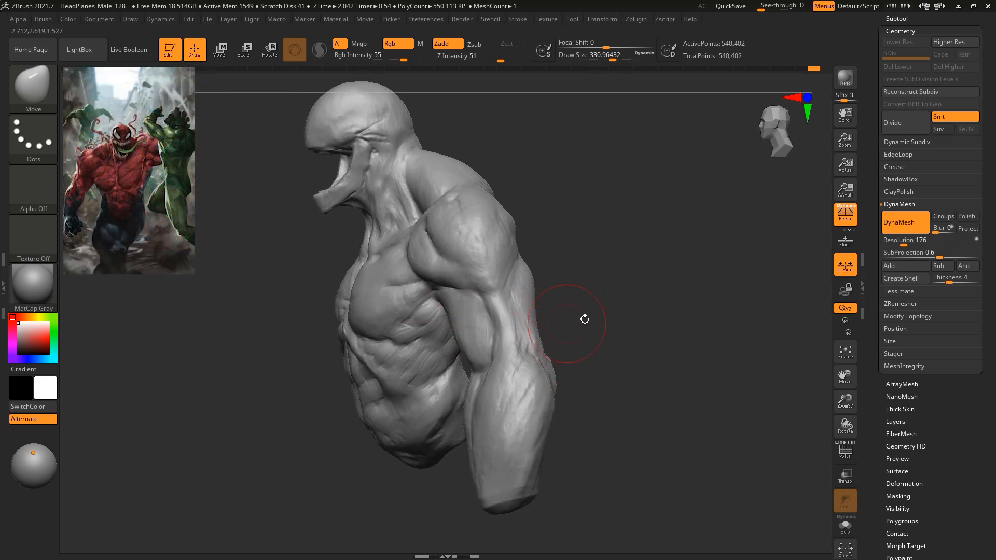
left_click_drag(560, 370, 565, 364)
left_click_drag(488, 363, 474, 342)
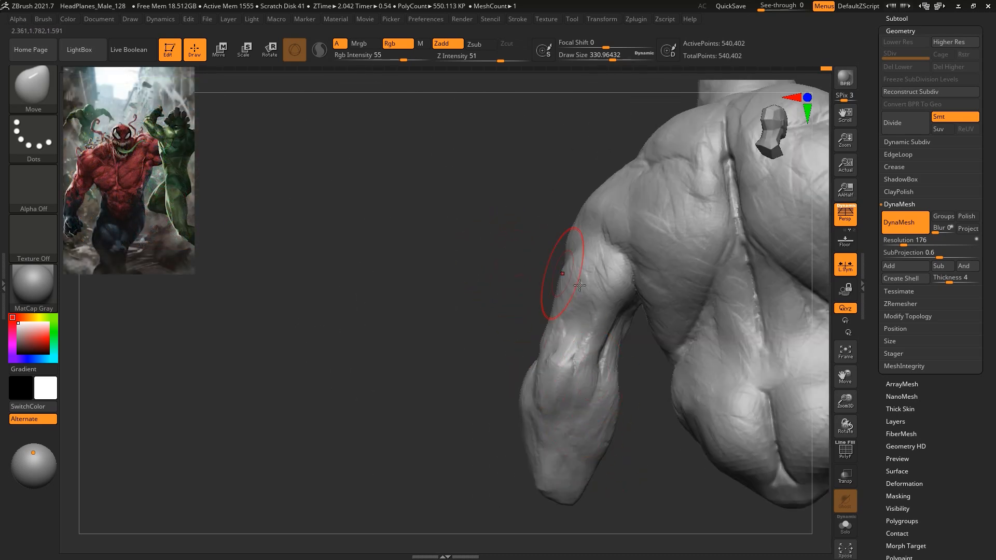
Build up the triceps and the area above the elbow from behind with ClayBuildup at a draw size of about 212.
key("b")
key("c")
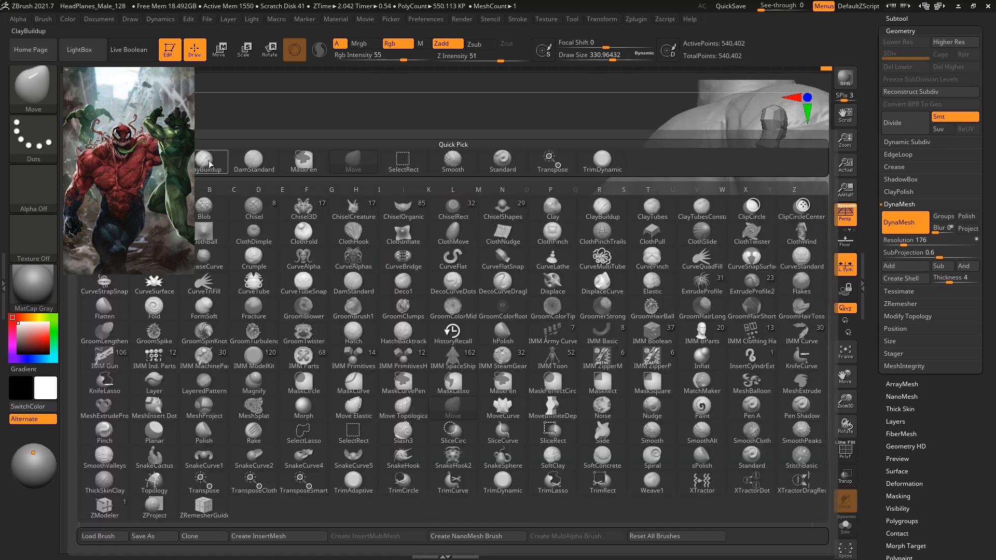
key("b")
mouse_move(468, 232)
left_mouse_down("alt")
mouse_move(414, 223)
mouse_move(441, 207)
left_mouse_up("alt")
key("space")
left_click_drag(504, 305, 471, 311)
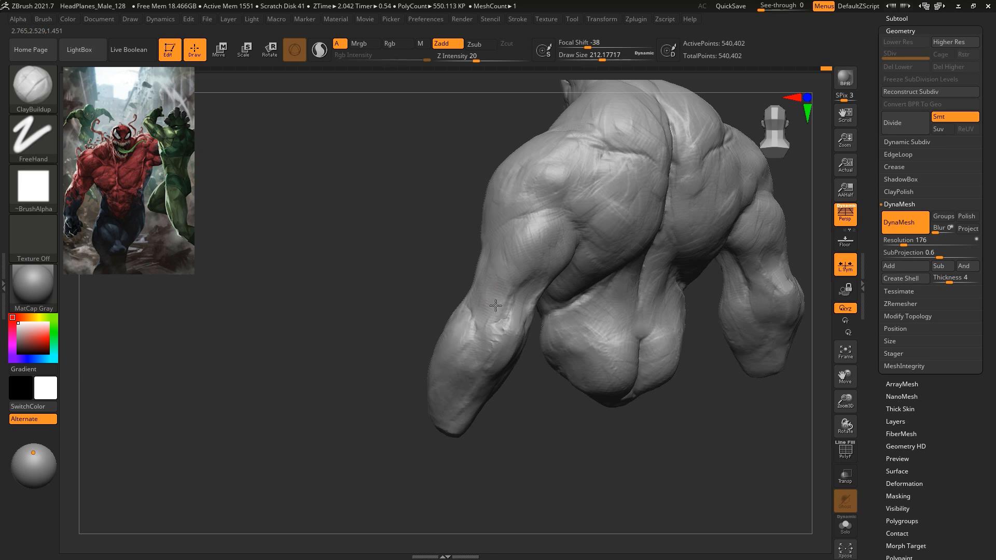
left_click_drag(534, 413, 485, 404)
mouse_move(524, 290)
left_mouse_down()
mouse_move(520, 325)
mouse_move(547, 293)
left_mouse_up()
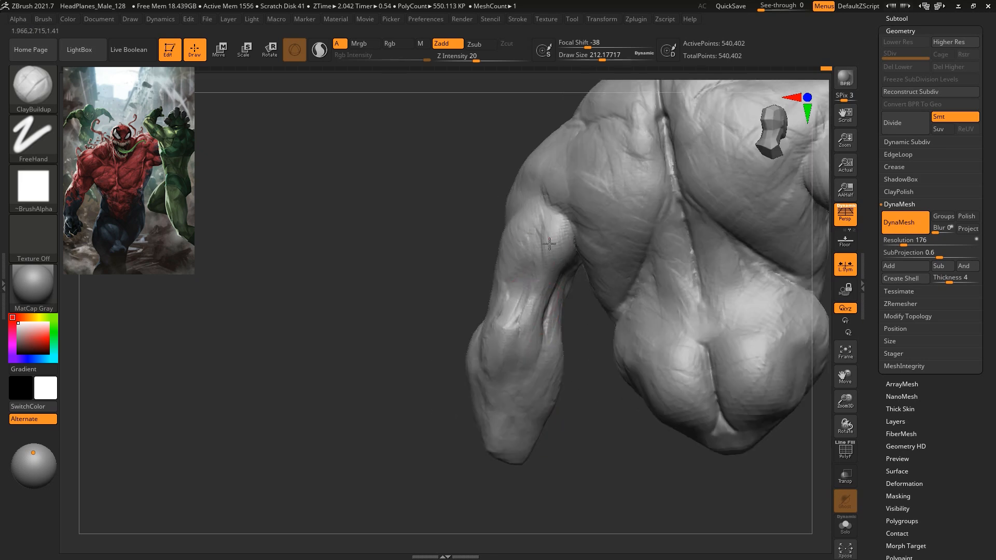
Add muscle strands along the outer upper arm between deltoid and elbow with ClayBuildup at a draw size of about 212.
mouse_move(601, 436)
left_mouse_down()
mouse_move(636, 465)
mouse_move(690, 459)
left_mouse_up()
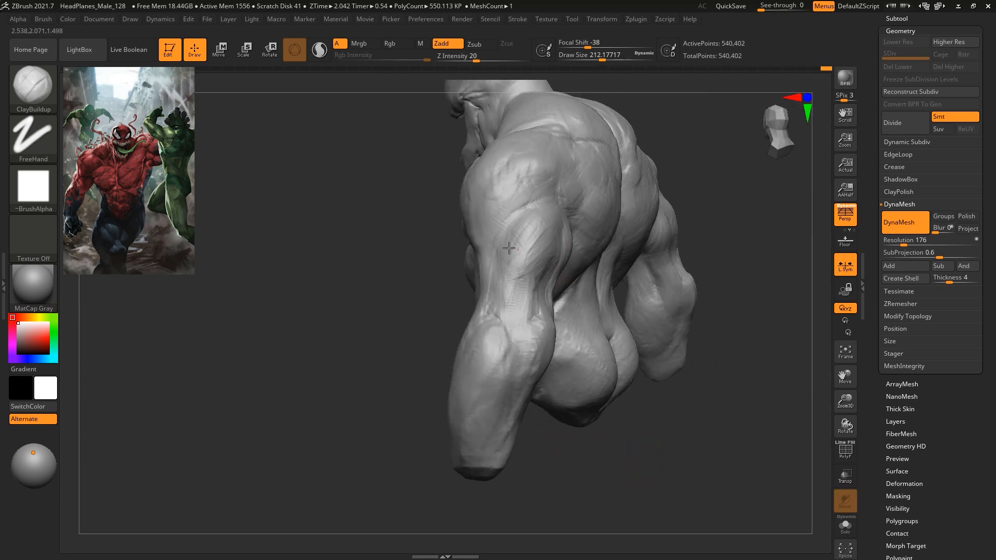
left_click_drag(680, 205, 722, 198)
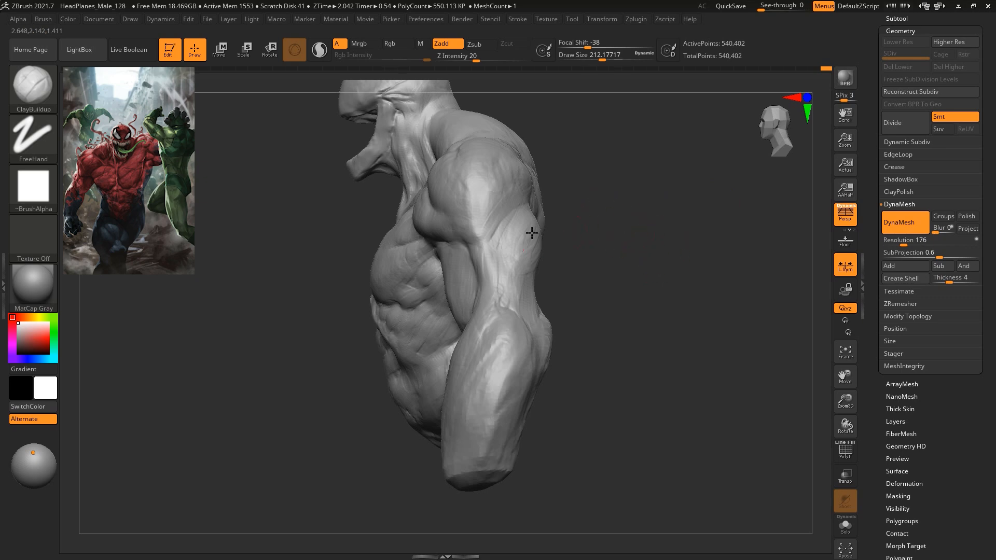
left_click_drag(647, 258, 525, 242)
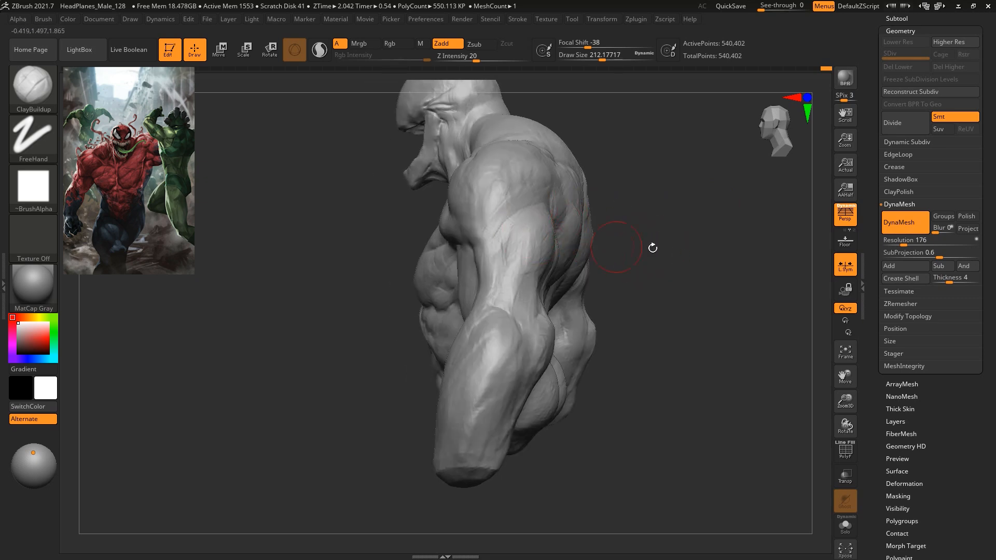
Carve the crease between the rear deltoid and triceps with DamStandard at draw sizes of about 338 and 239.
left_click_drag(653, 248, 554, 250)
key("b")
key("d")
key("s")
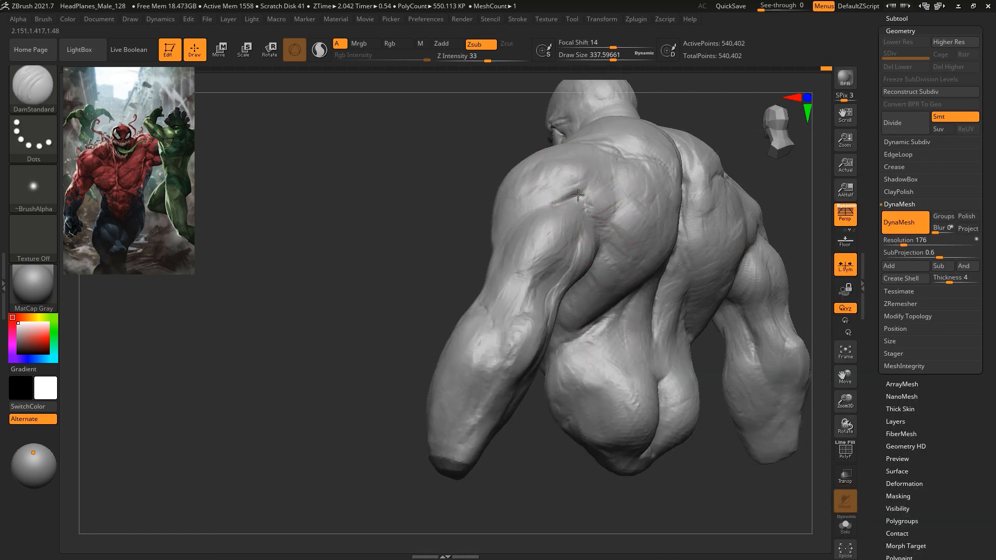
mouse_move(612, 366)
left_mouse_down()
mouse_move(477, 412)
mouse_move(278, 223)
left_mouse_up()
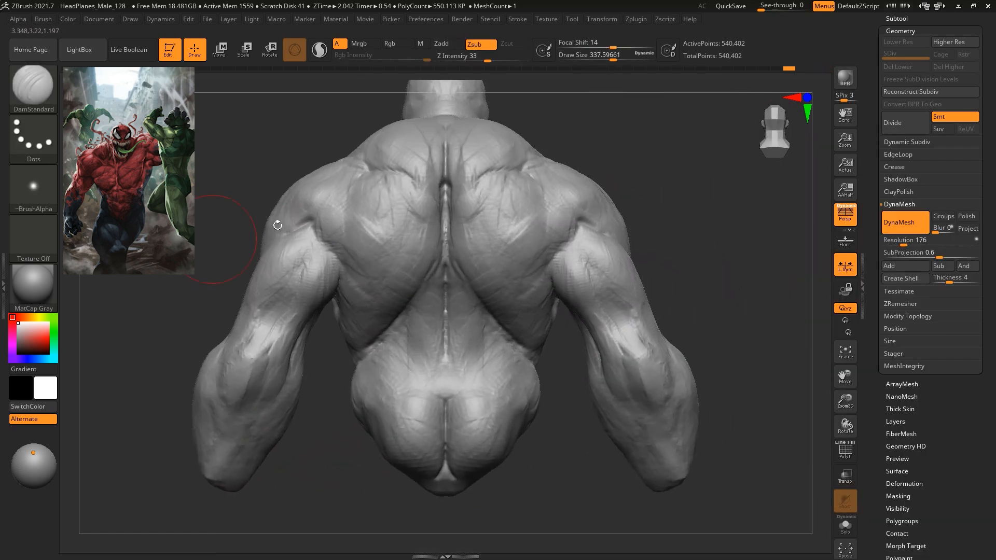
key("space")
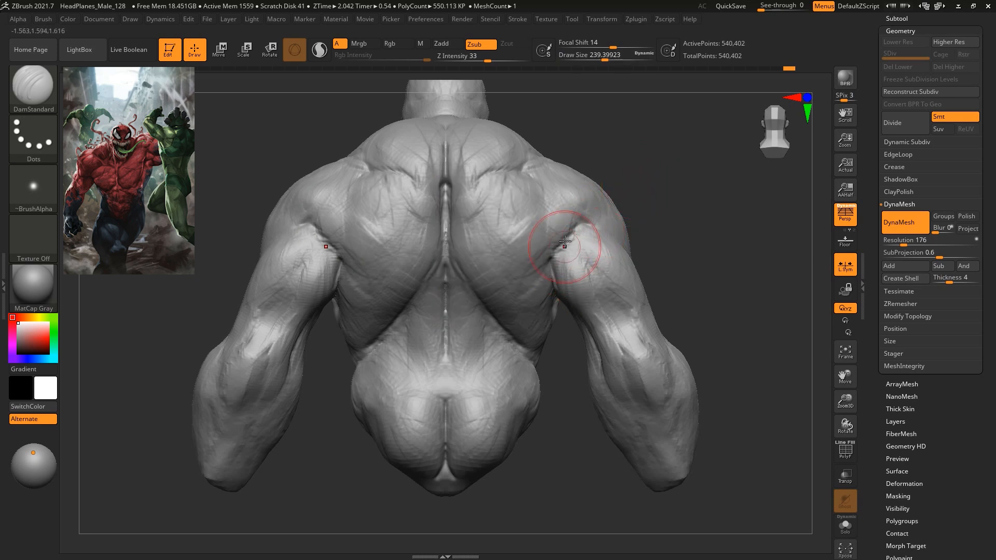
Build up the rear deltoid and the area beside the shoulder blade with ClayBuildup at a draw size of about 217.
key("b")
key("c")
key("l")
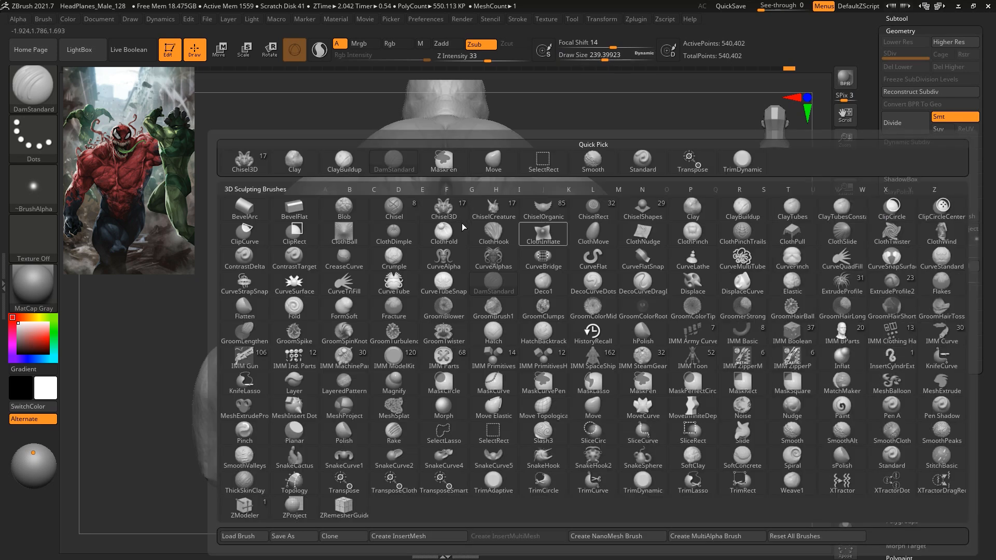
mouse_move(568, 232)
left_mouse_down()
mouse_move(556, 219)
mouse_move(570, 232)
left_mouse_up()
key("b")
key("c")
key("b")
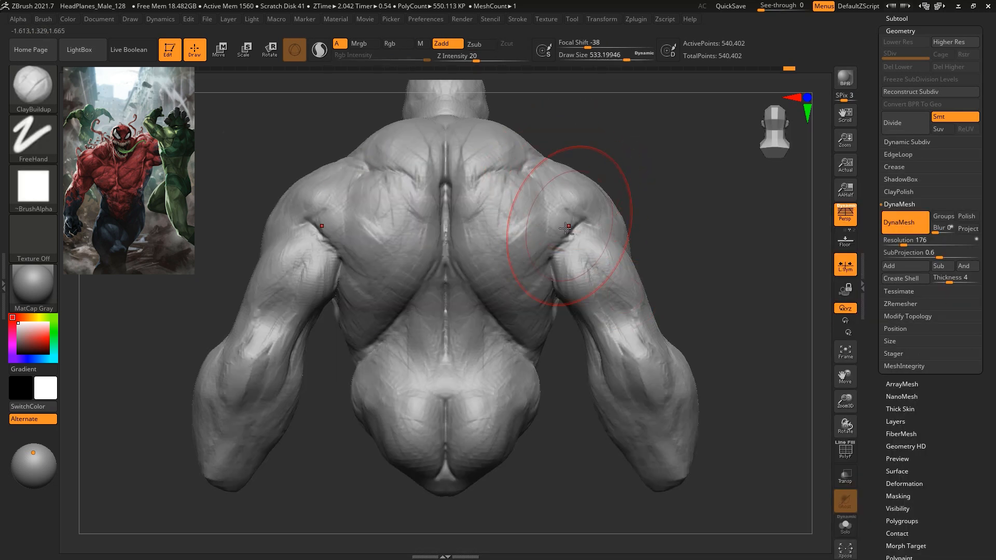
key("space")
mouse_move(562, 213)
left_mouse_down()
mouse_move(539, 213)
mouse_move(570, 233)
mouse_move(583, 199)
left_mouse_up()
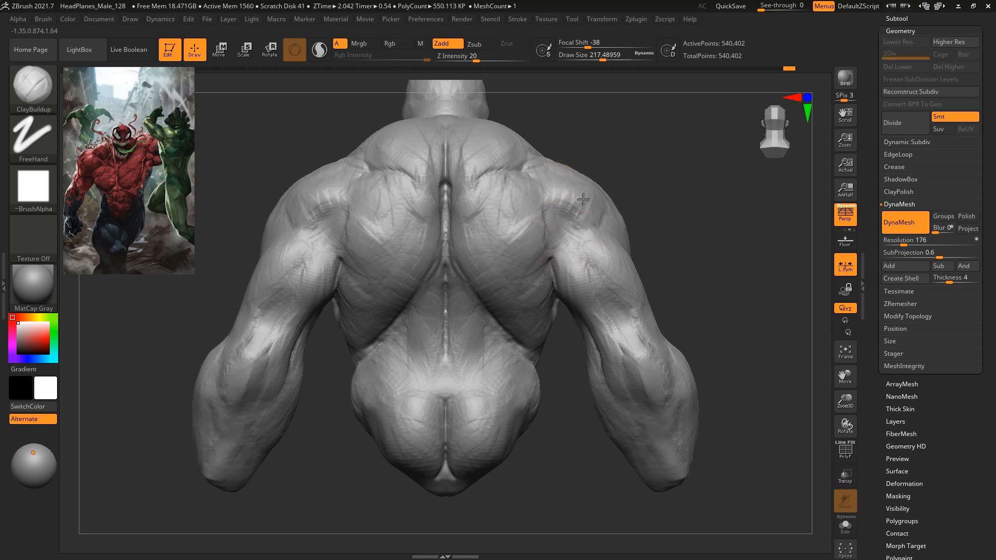
left_click_drag(551, 201, 577, 223)
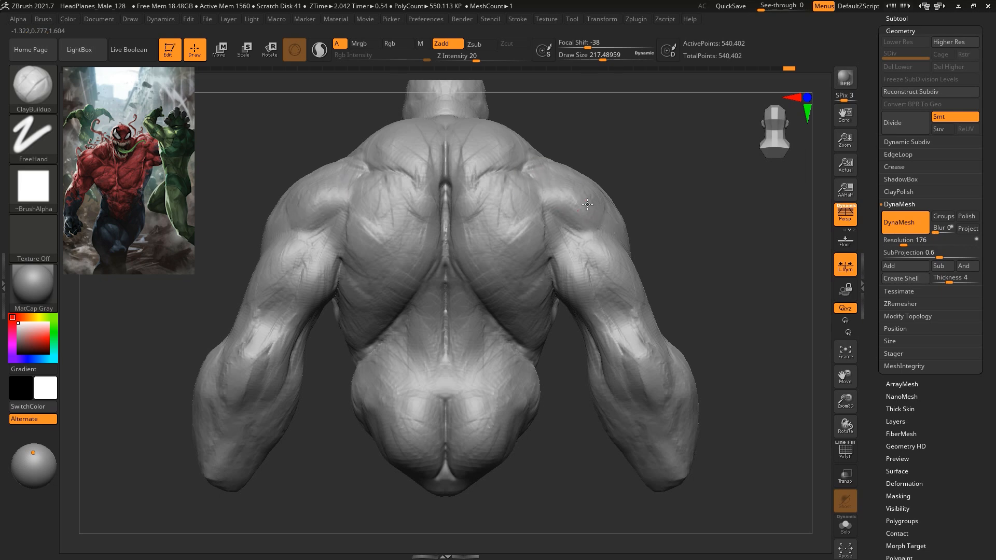
left_click_drag(558, 210, 557, 191)
mouse_move(675, 203)
left_mouse_down()
mouse_move(600, 205)
mouse_move(712, 225)
left_mouse_up()
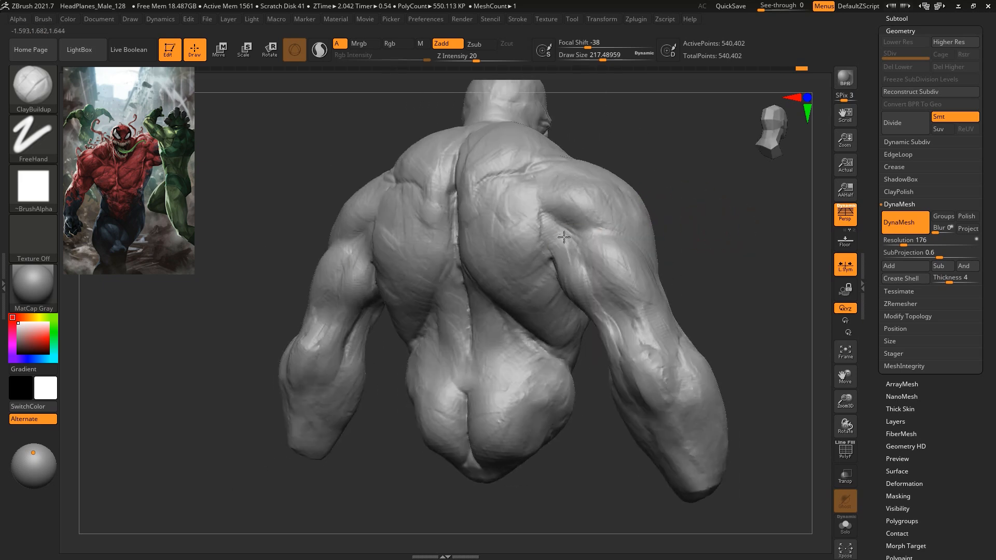
left_click_drag(581, 280, 526, 259)
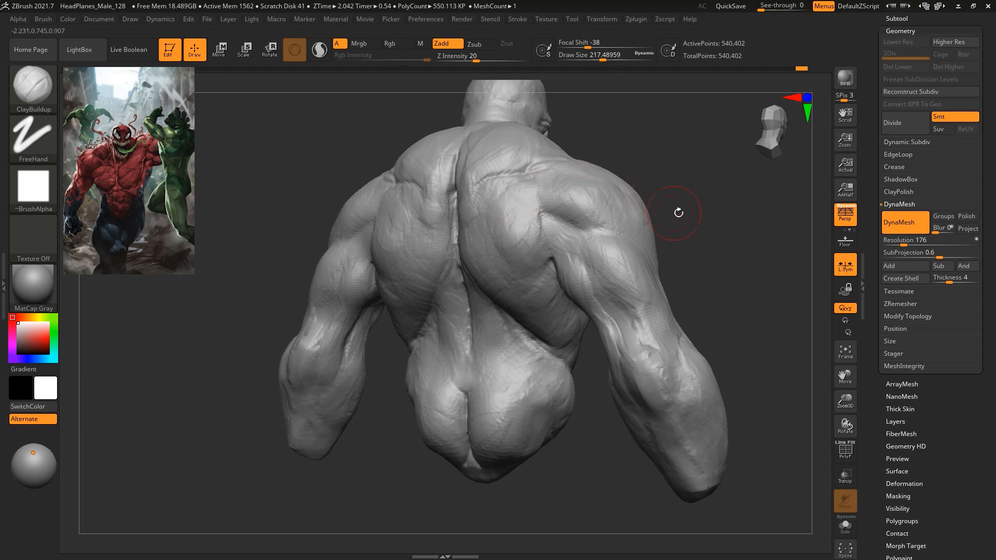
Adjust the upper back and shoulder silhouette from behind and the side with the Move brush at a draw size of about 559.
mouse_move(678, 211)
left_mouse_down()
mouse_move(678, 251)
mouse_move(661, 212)
left_mouse_up()
key("b")
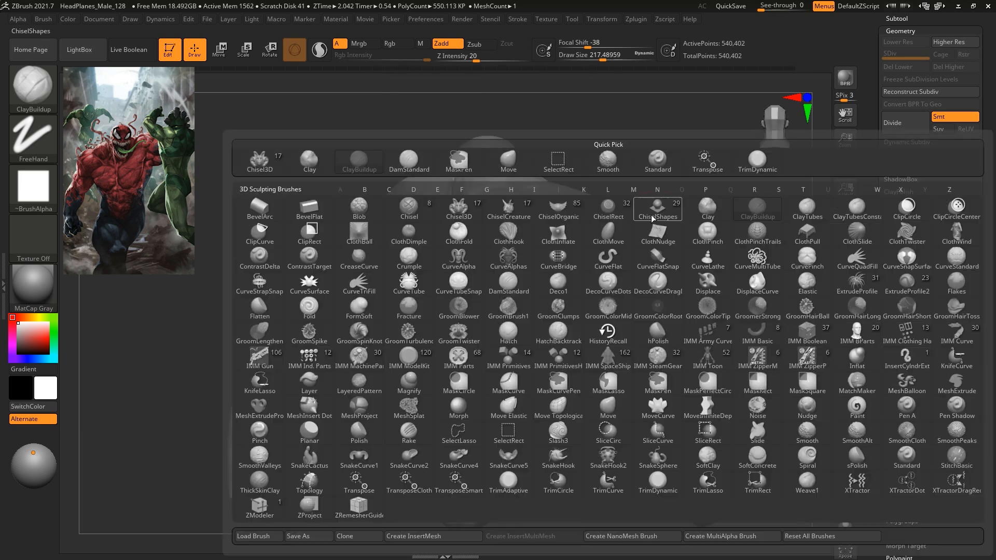
key("d")
key("s")
key("space")
mouse_move(690, 171)
left_mouse_down()
mouse_move(628, 178)
mouse_move(653, 204)
left_mouse_up()
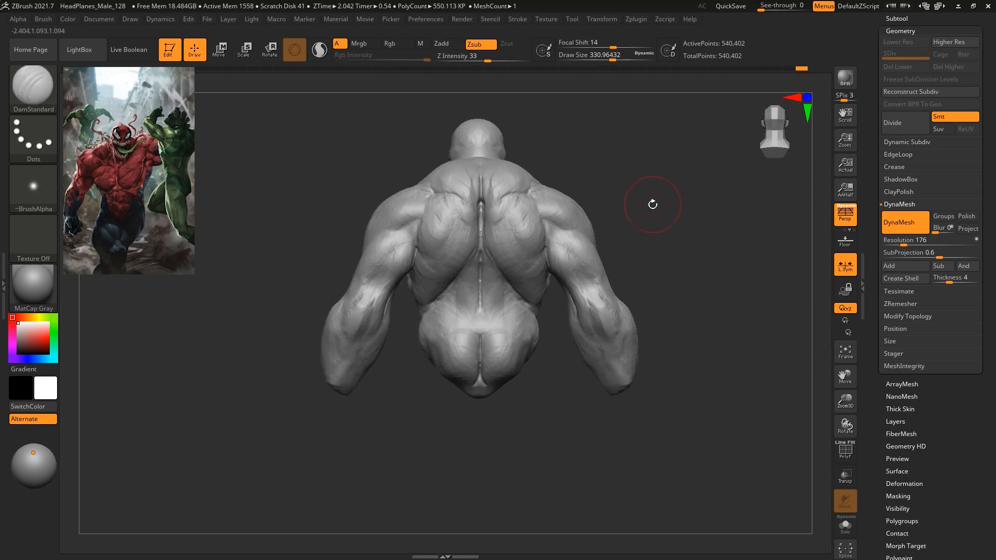
key("space")
key("b")
key("m")
key("v")
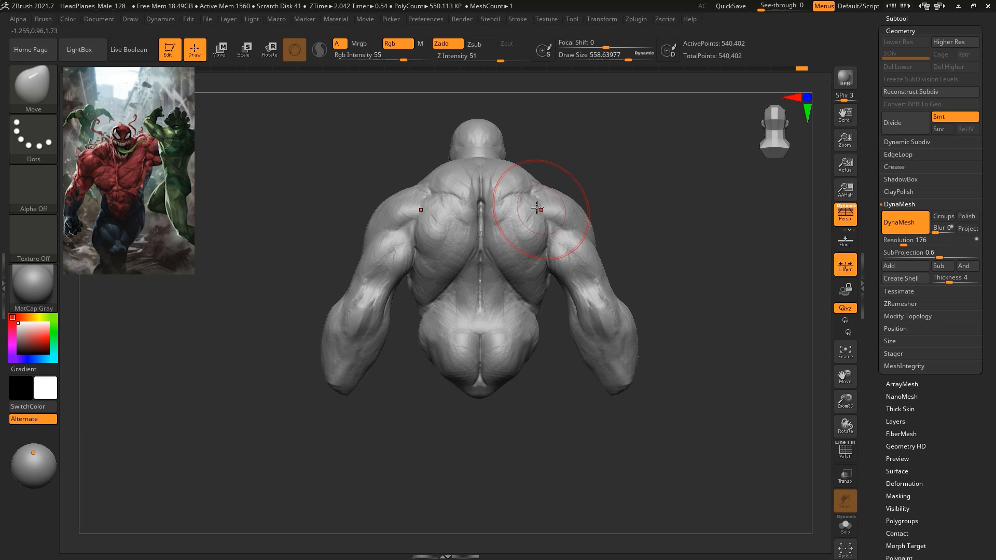
mouse_move(668, 205)
left_mouse_down()
mouse_move(678, 224)
mouse_move(558, 194)
mouse_move(528, 230)
left_mouse_up()
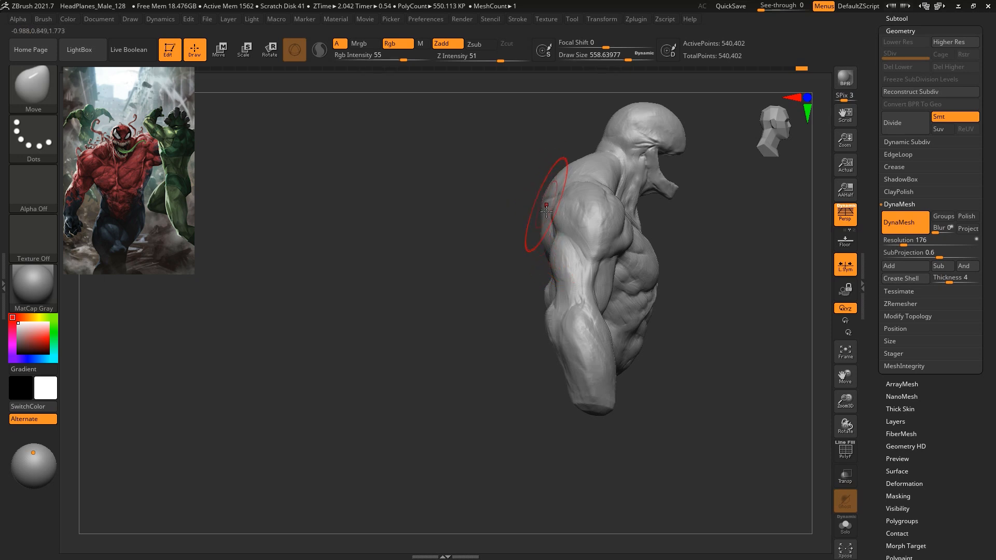
mouse_move(495, 266)
left_mouse_down()
mouse_move(671, 216)
mouse_move(595, 244)
left_mouse_up()
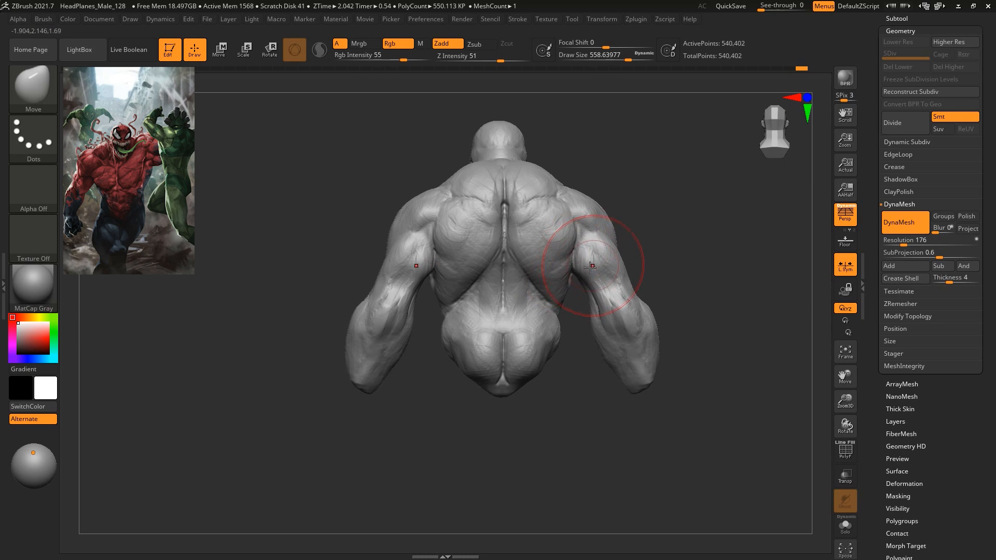
Refine the upper back and the base of the neck with ClayBuildup at a draw size of about 167.
mouse_move(699, 246)
left_mouse_down()
mouse_move(692, 309)
mouse_move(684, 204)
mouse_move(686, 223)
left_mouse_up()
key("b")
key("c")
key("b")
key("space")
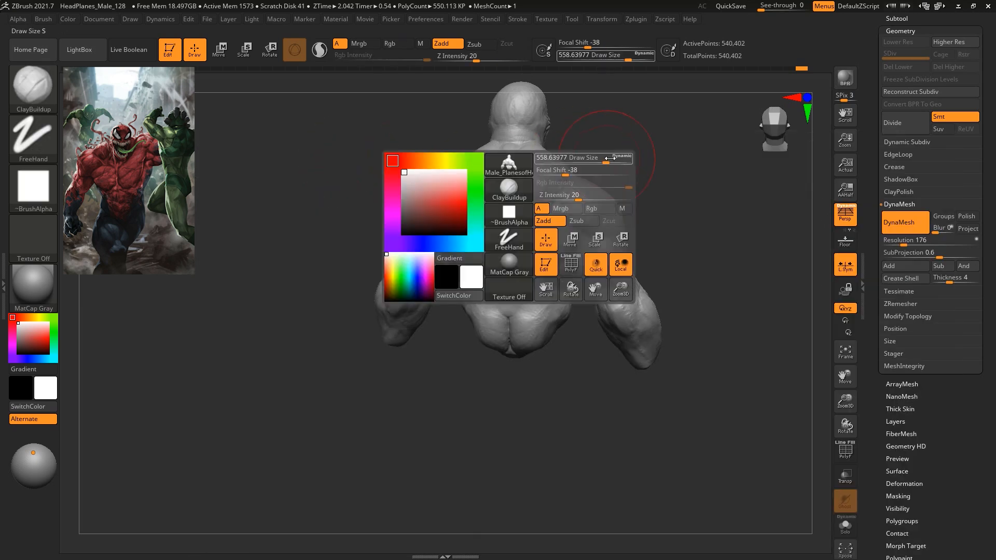
mouse_move(521, 200)
left_mouse_down("alt")
mouse_move(517, 155)
mouse_move(511, 191)
left_mouse_up("alt")
left_click_drag(557, 169, 562, 185)
mouse_move(641, 202)
left_mouse_down("shift")
mouse_move(654, 211)
mouse_move(644, 171)
mouse_move(697, 174)
mouse_move(629, 171)
mouse_move(644, 162)
mouse_move(677, 174)
left_mouse_up("shift")
left_click(597, 56)
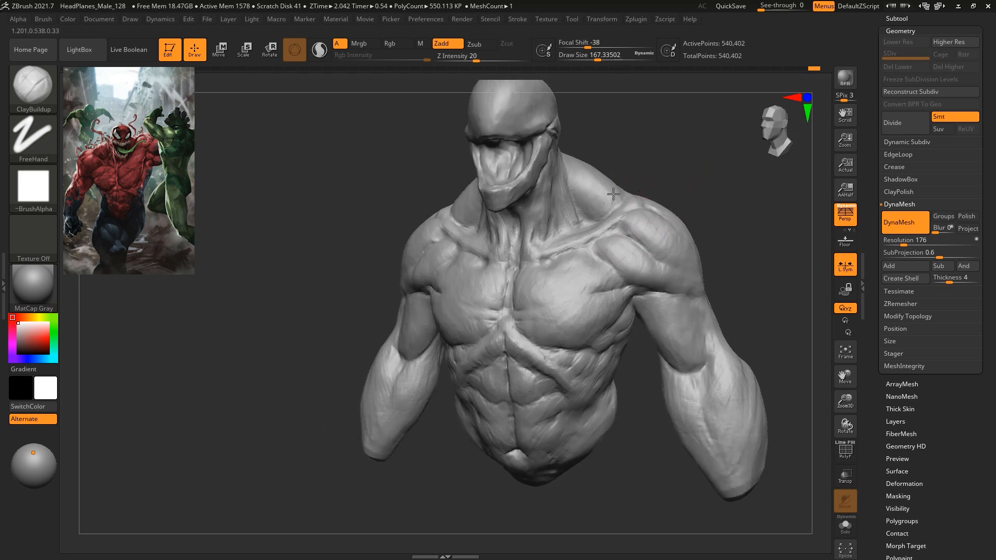
left_click_drag(535, 240, 533, 255)
mouse_move(642, 159)
left_mouse_down()
mouse_move(674, 156)
mouse_move(573, 184)
mouse_move(599, 161)
left_mouse_up()
Build up the neck muscle behind the jaw with ClayBuildup at a draw size of about 65.
key("space")
mouse_move(683, 150)
left_mouse_down("alt")
mouse_move(691, 189)
mouse_move(752, 184)
left_mouse_up("alt")
mouse_move(700, 280)
left_mouse_down()
mouse_move(687, 289)
mouse_move(631, 272)
left_mouse_up()
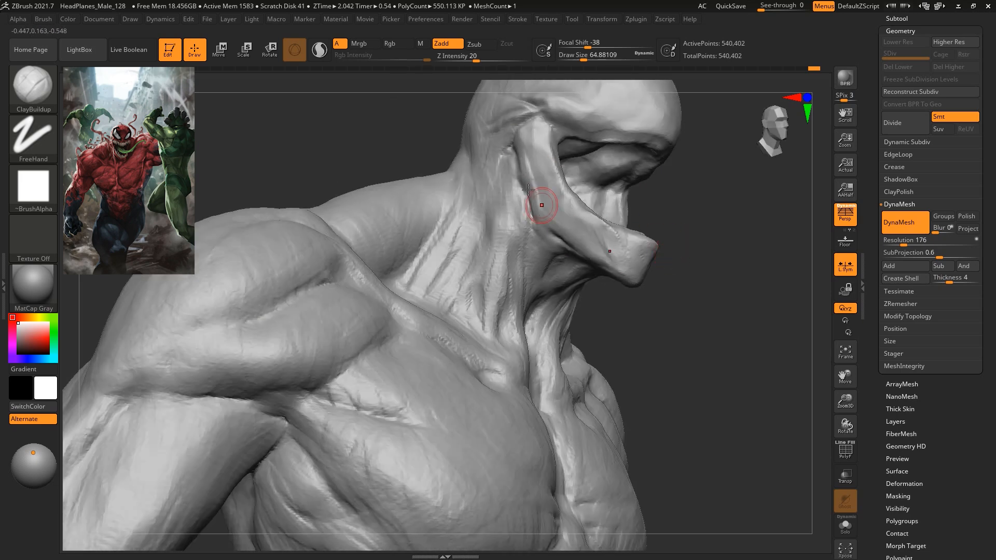
left_click_drag(534, 182, 542, 199)
mouse_move(526, 153)
left_mouse_down()
mouse_move(551, 228)
mouse_move(528, 185)
left_mouse_up()
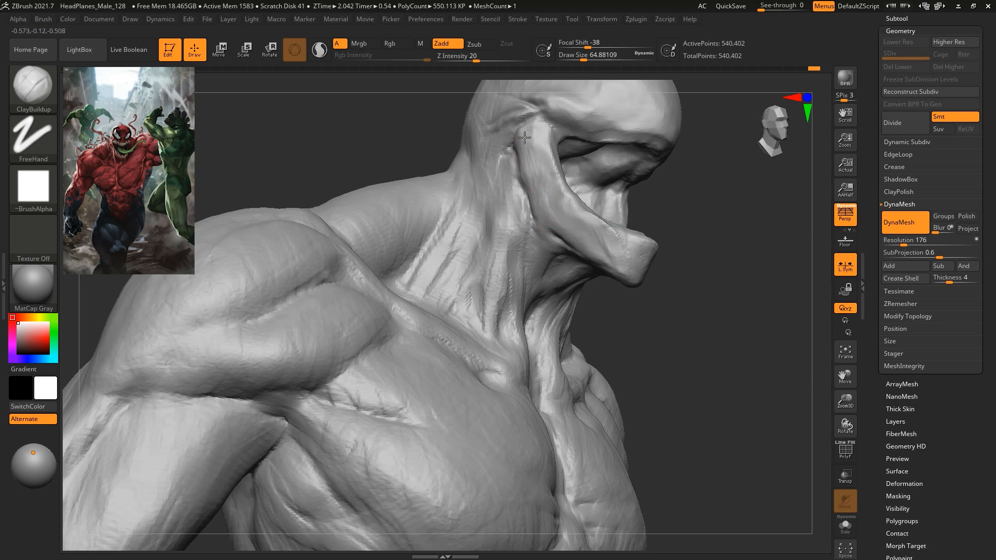
mouse_move(702, 337)
left_mouse_down()
mouse_move(701, 281)
mouse_move(667, 296)
left_mouse_up()
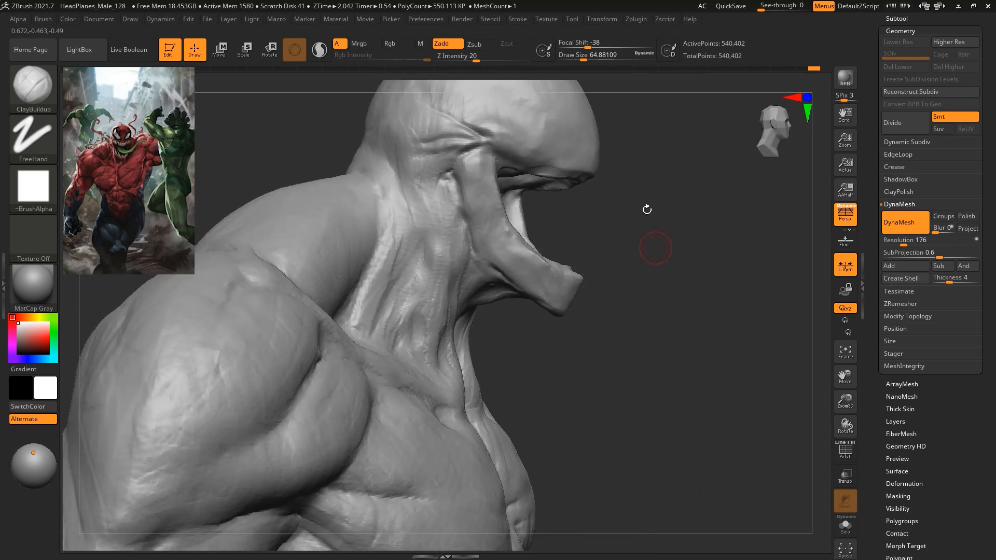
Add volume around the jaw hinge with ClayBuildup at a draw size of about 104.
key("space")
left_click_drag(625, 148, 636, 149)
left_click_drag(666, 187, 656, 190, "alt")
key("space")
left_click_drag(656, 187, 664, 185)
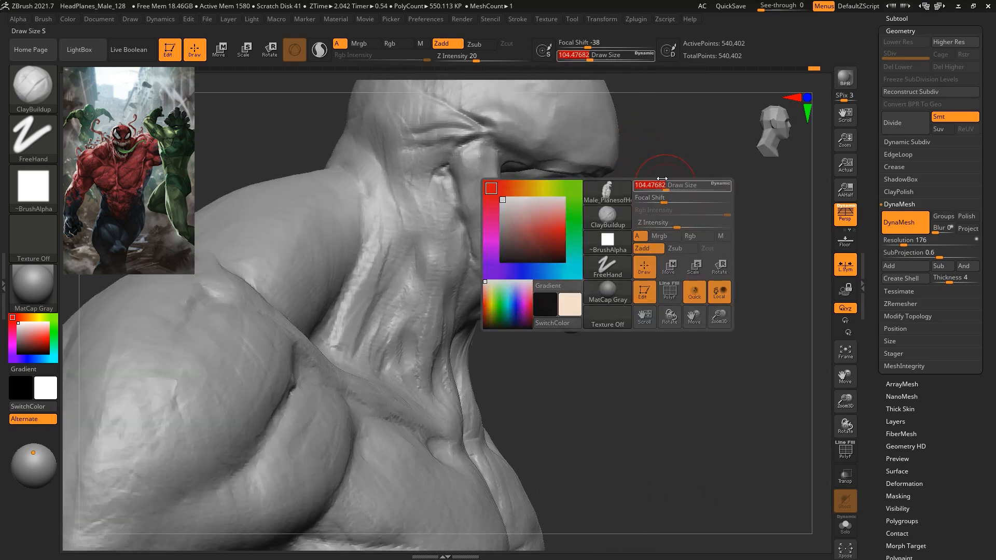
mouse_move(482, 148)
left_mouse_down()
mouse_move(469, 179)
mouse_move(508, 184)
left_mouse_up()
Shape the outer brow and temple above the jaw hinge with ClayBuildup at a draw size of about 51.
key("space")
left_click(778, 134)
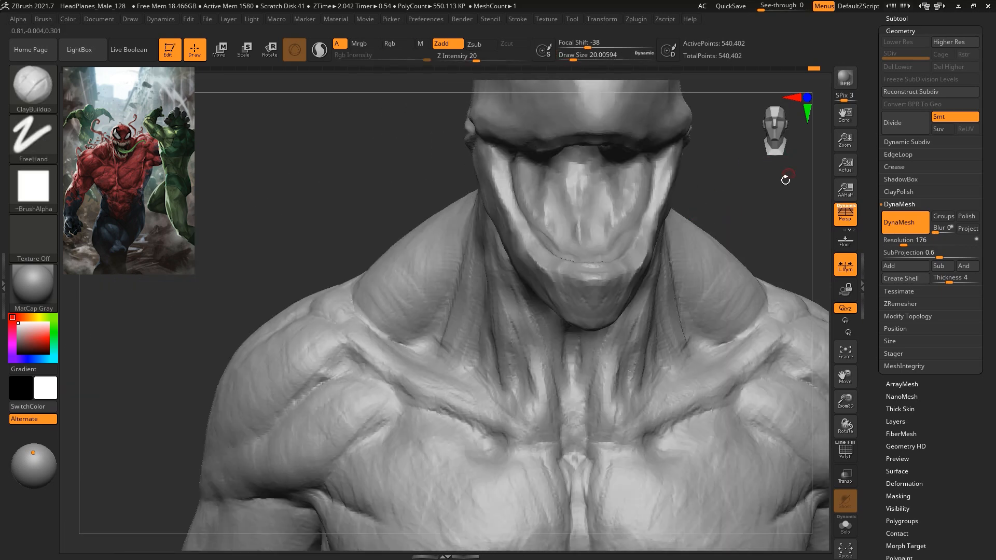
left_click_drag(785, 180, 644, 265, "alt")
left_click_drag(641, 202, 625, 193)
key("space")
left_click_drag(549, 210, 566, 193)
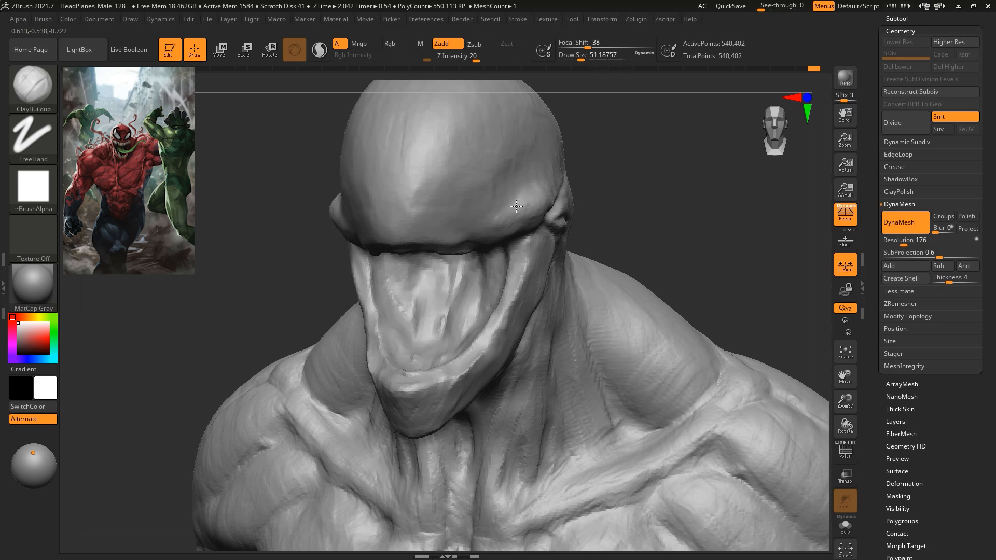
left_click_drag(512, 227, 537, 212)
mouse_move(686, 165)
left_mouse_down()
mouse_move(667, 160)
mouse_move(531, 195)
left_mouse_up()
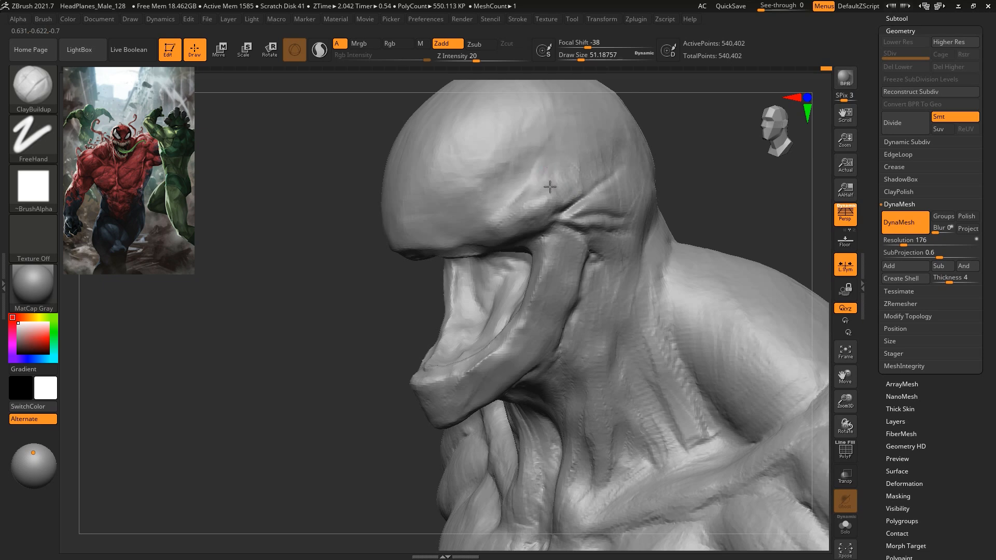
left_click_drag(566, 194, 547, 171)
mouse_move(674, 174)
left_mouse_down()
mouse_move(706, 175)
mouse_move(651, 181)
mouse_move(658, 187)
left_mouse_up()
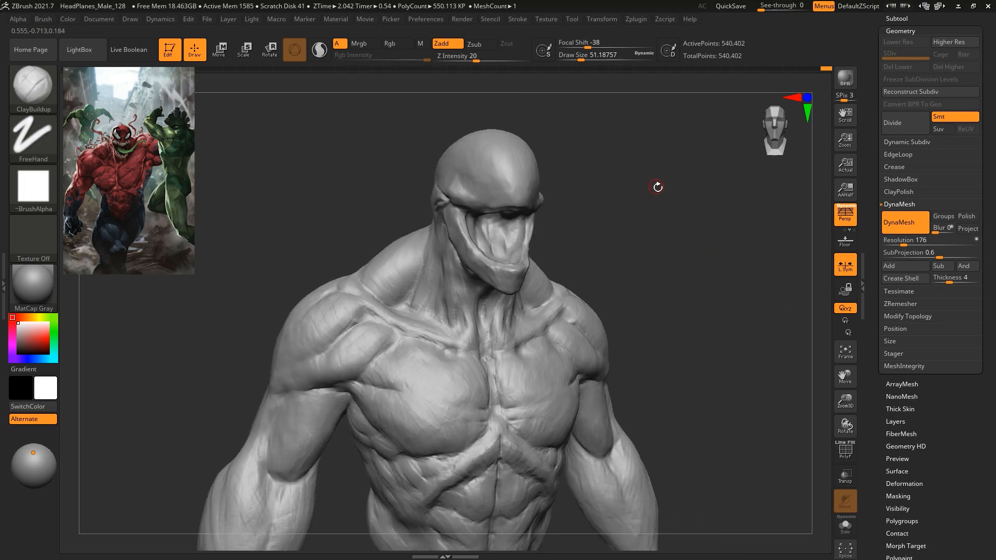
Carve grooves between the tendons on the front and side of the neck with DamStandard at a draw size of about 94.
left_click_drag(686, 242, 647, 194, "alt")
key("space")
left_click_drag(549, 236, 521, 207)
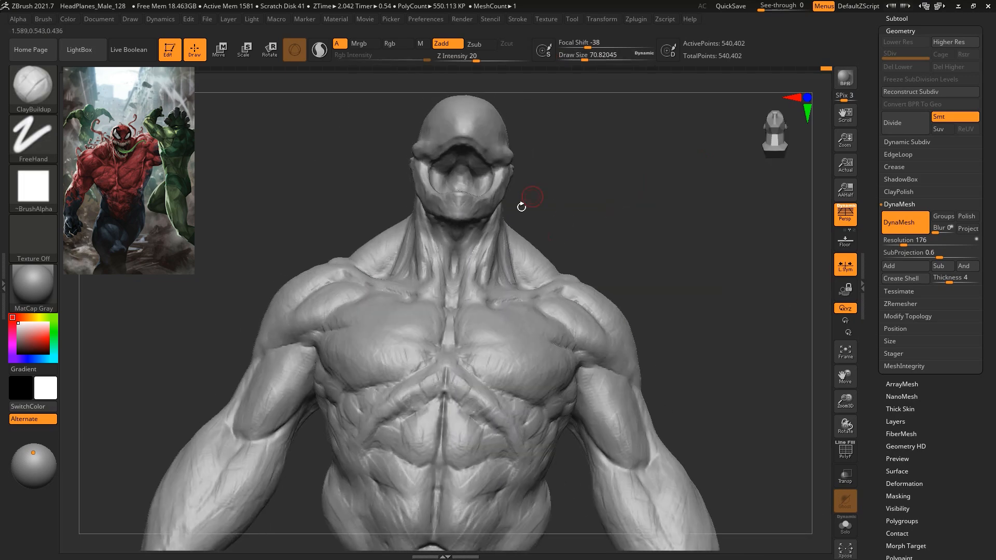
key("b")
key("d")
key("s")
mouse_move(592, 165)
left_mouse_down()
mouse_move(627, 137)
mouse_move(639, 184)
mouse_move(472, 275)
left_mouse_up()
left_click_drag(455, 312, 447, 339)
key("space")
left_click_drag(478, 283, 483, 283)
left_click_drag(479, 277, 445, 346)
left_click_drag(481, 292, 462, 362)
left_click_drag(567, 232, 579, 301)
left_click_drag(448, 354, 451, 395)
right_click_drag(467, 366, 481, 317)
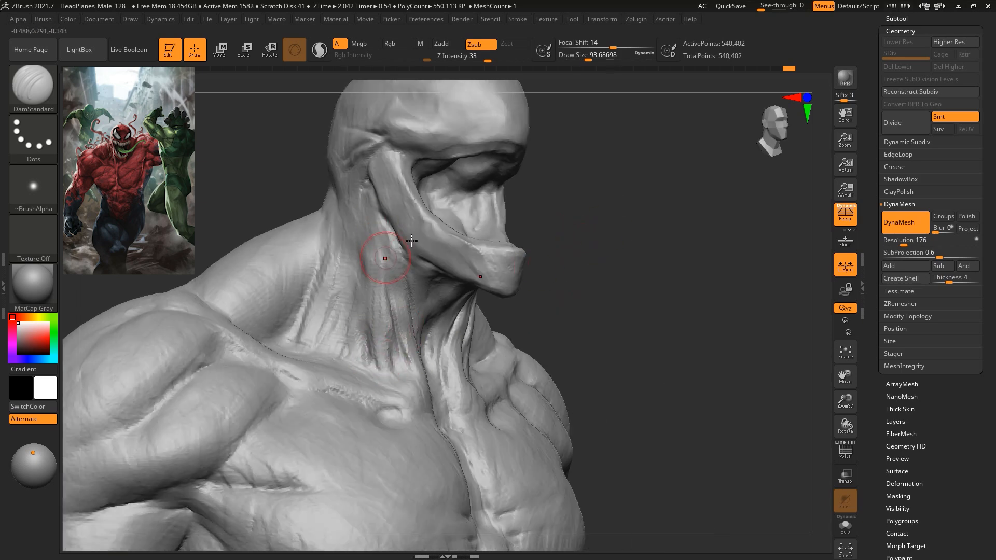
right_click_drag(389, 242, 483, 255)
mouse_move(356, 224)
right_mouse_down()
mouse_move(638, 195)
mouse_move(600, 182)
right_mouse_up()
Build up the lower neck tendons and the area above the collarbone with ClayBuildup at draw sizes of about 49 and 74.
key("b")
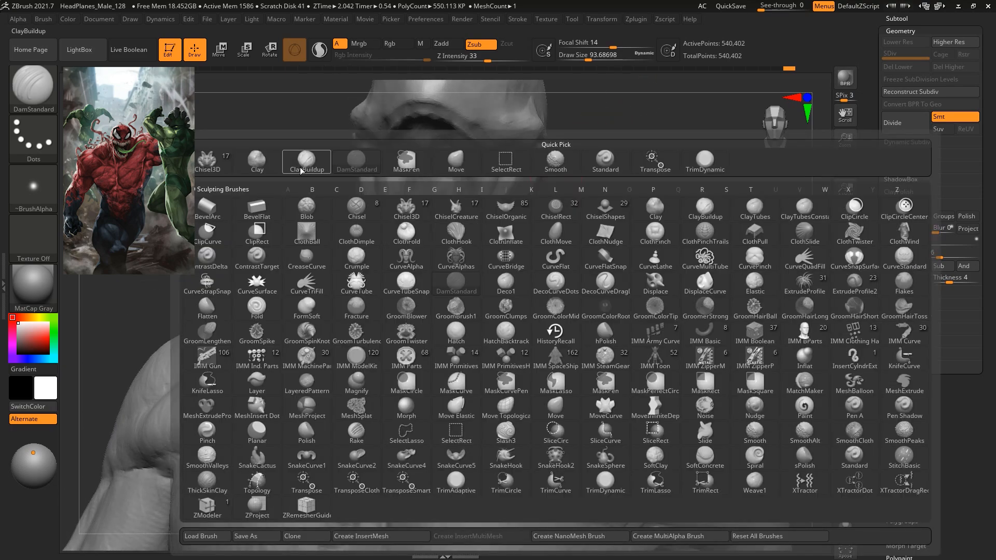
key("c")
key("b")
key("space")
left_click_drag(616, 152, 609, 151)
right_click_drag(606, 155, 535, 169)
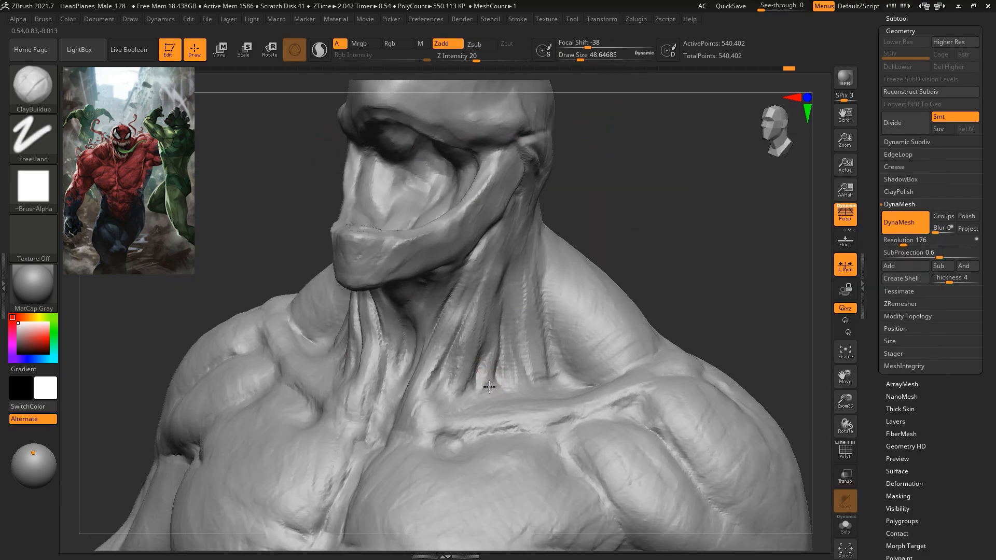
key("space")
left_click_drag(498, 306, 513, 307)
right_click_drag(652, 217, 674, 289)
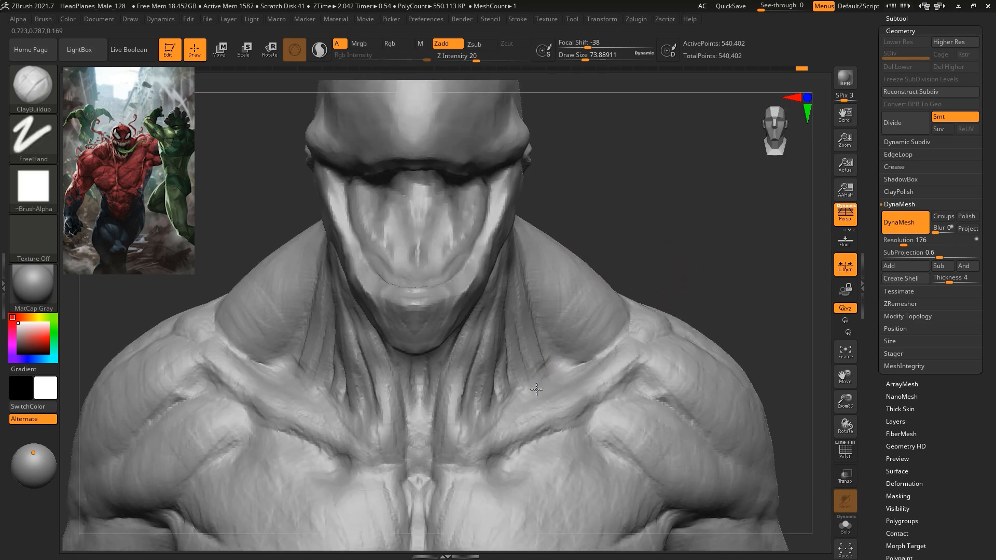
mouse_move(542, 360)
left_mouse_down()
mouse_move(559, 383)
mouse_move(587, 373)
left_mouse_up()
Carve the crease between the trapezius and the collarbone with DamStandard at a draw size of about 145.
key("b")
key("d")
key("s")
key("space")
left_click_drag(612, 266, 626, 266)
mouse_move(551, 358)
left_mouse_down()
mouse_move(596, 354)
mouse_move(616, 337)
left_mouse_up()
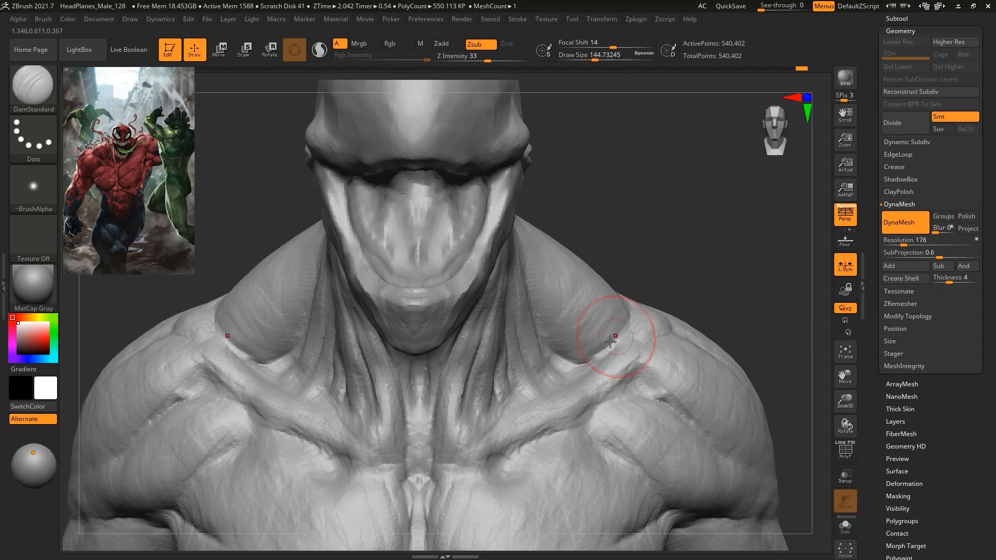
left_click_drag(678, 270, 612, 144, "alt")
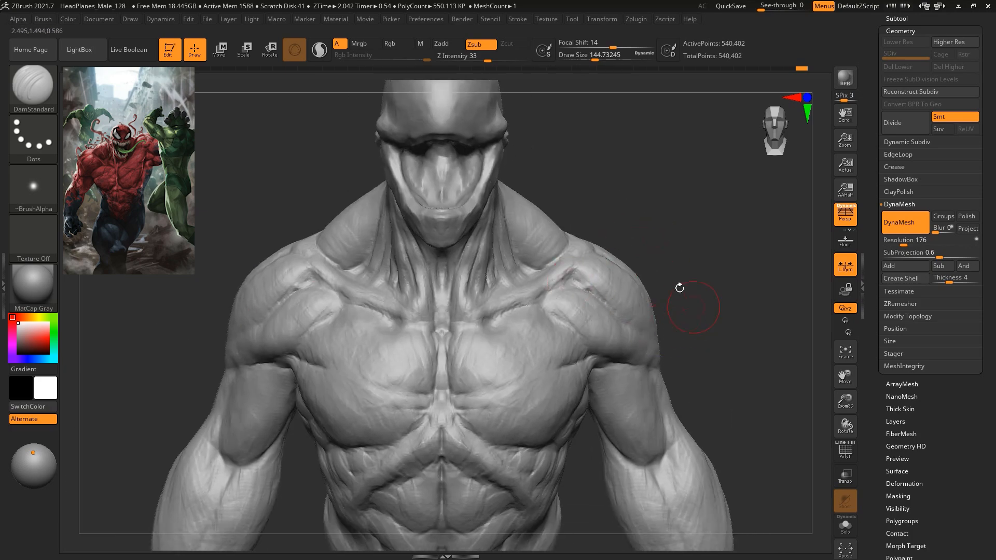
Deepen the creases between the front deltoid, chest and upper biceps with DamStandard at a draw size of about 145.
left_click_drag(693, 306, 654, 236, "alt")
left_click_drag(513, 250, 542, 275)
left_click_drag(511, 251, 564, 283)
left_click_drag(685, 287, 625, 283)
left_click_drag(549, 288, 603, 313)
left_click_drag(680, 316, 721, 319)
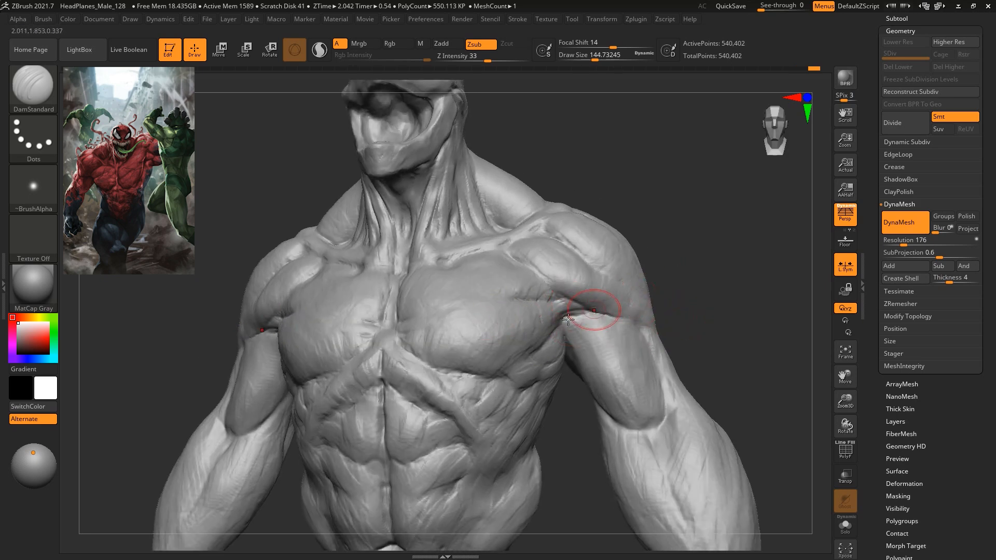
Build up the form along the lower edge of the pectoral with the Standard brush, redoing the first stroke.
left_click_drag(689, 285, 629, 195)
key("b")
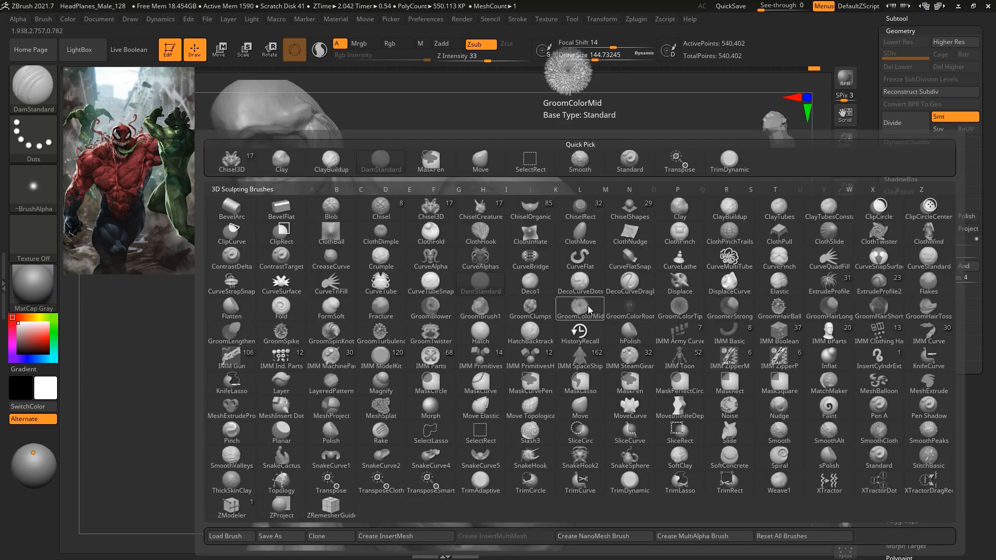
key("s")
key("t")
key("space")
left_click_drag(642, 160, 626, 161)
key("space")
mouse_move(501, 271)
left_mouse_down()
mouse_move(499, 295)
mouse_move(503, 284)
mouse_move(412, 335)
left_mouse_up()
key("ctrl+z")
mouse_move(417, 335)
left_mouse_down()
mouse_move(443, 333)
mouse_move(506, 289)
left_mouse_up()
mouse_move(672, 189)
left_mouse_down("shift")
mouse_move(686, 209)
mouse_move(653, 224)
mouse_move(609, 225)
mouse_move(669, 215)
mouse_move(646, 249)
mouse_move(663, 207)
mouse_move(495, 372)
left_mouse_up("shift")
Carve the creases around the lower sternum and the inner pectoral edge with DamStandard at a draw size of about 97.
key("b")
key("d")
key("s")
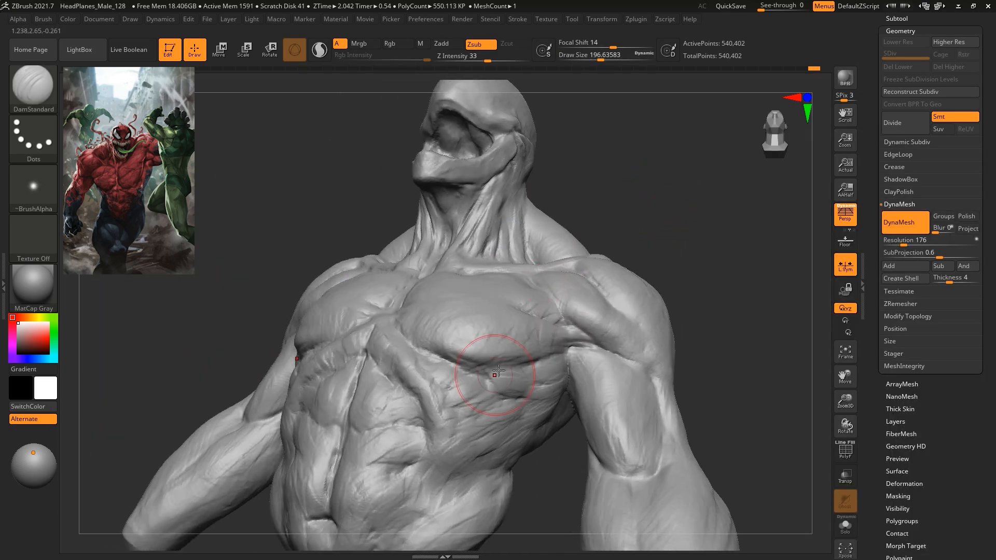
mouse_move(674, 316)
left_mouse_down()
mouse_move(691, 306)
mouse_move(653, 223)
mouse_move(601, 210)
left_mouse_up()
key("space")
left_click_drag(577, 203, 567, 203)
left_click_drag(540, 263, 514, 293)
key("space")
left_click_drag(480, 329, 485, 330)
left_click_drag(510, 236, 501, 265)
left_click_drag(462, 324, 477, 343)
left_click_drag(458, 285, 467, 326)
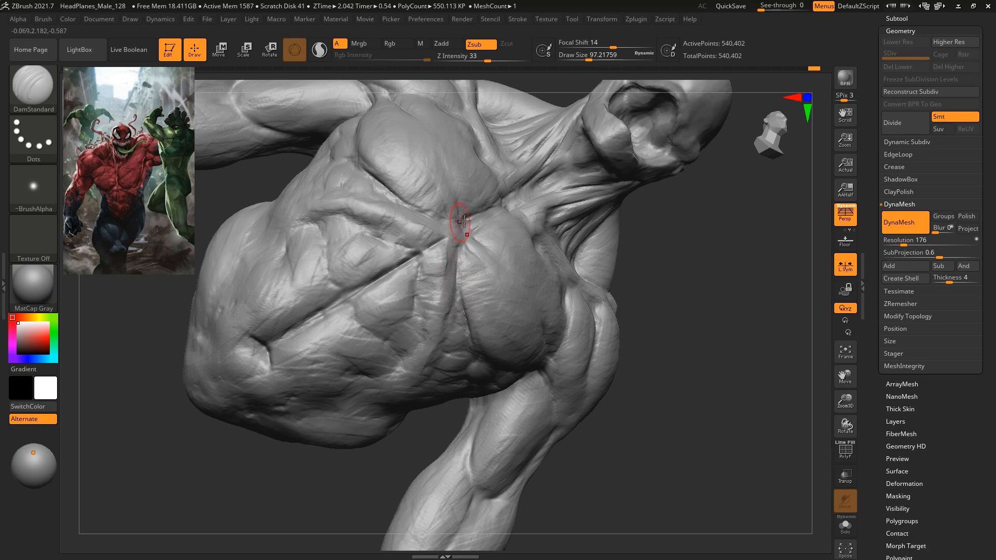
Carve the serratus and rib muscle grooves below the outer pectoral with DamStandard at draw sizes of about 97 and 120.
mouse_move(698, 346)
left_mouse_down()
mouse_move(685, 348)
mouse_move(727, 367)
left_mouse_up()
mouse_move(762, 436)
left_mouse_down()
mouse_move(773, 456)
mouse_move(725, 394)
mouse_move(712, 436)
mouse_move(786, 480)
mouse_move(769, 363)
mouse_move(519, 306)
left_mouse_up()
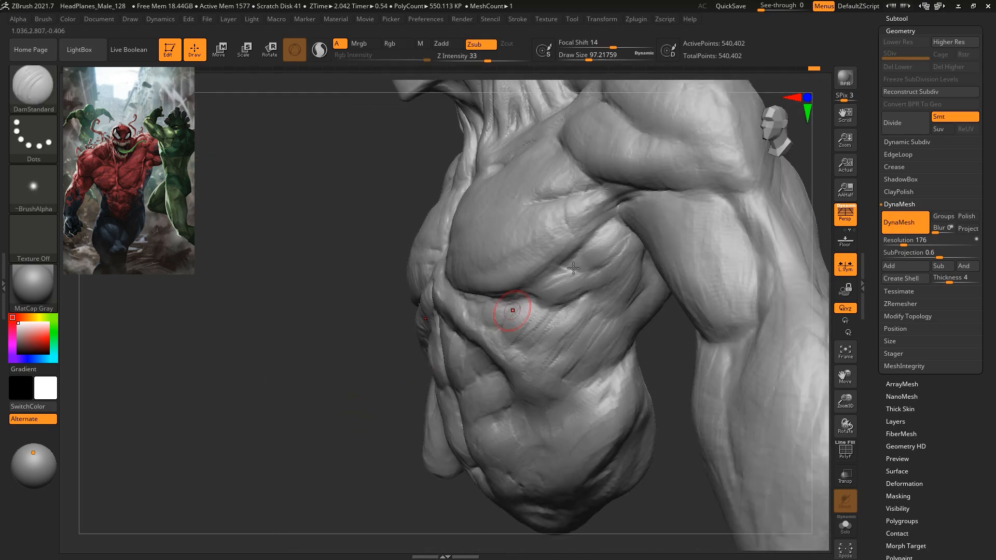
mouse_move(597, 227)
left_mouse_down()
mouse_move(644, 194)
mouse_move(609, 212)
mouse_move(689, 196)
left_mouse_up()
key("bracketright")
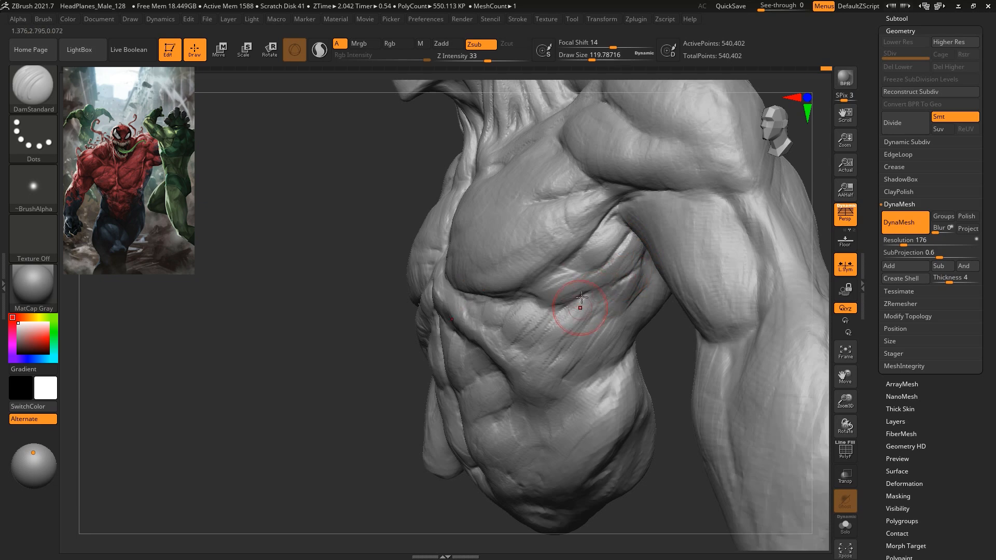
mouse_move(583, 278)
left_mouse_down()
mouse_move(567, 272)
mouse_move(543, 303)
left_mouse_up()
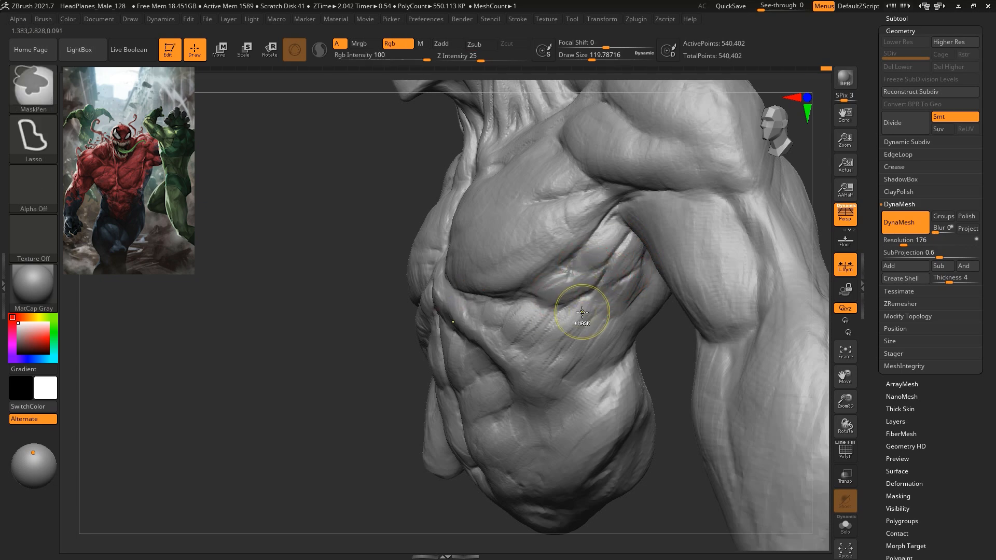
Sharpen the grooves between the upper ribs and the side of the torso with DamStandard at a draw size of about 120.
mouse_move(532, 301)
left_mouse_down()
mouse_move(565, 263)
mouse_move(531, 305)
left_mouse_up()
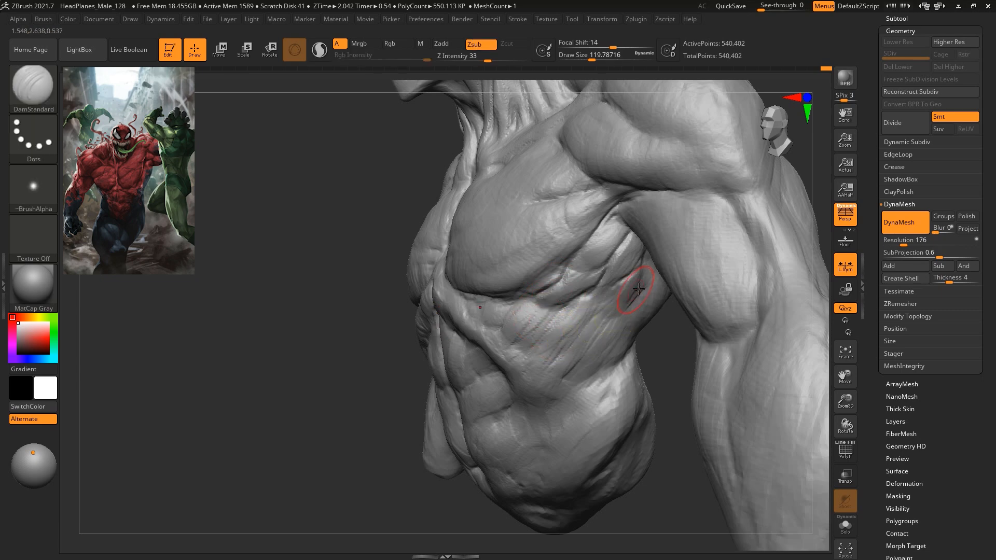
left_click_drag(623, 305, 593, 322)
left_click_drag(319, 402, 682, 364)
left_click_drag(669, 433, 655, 437)
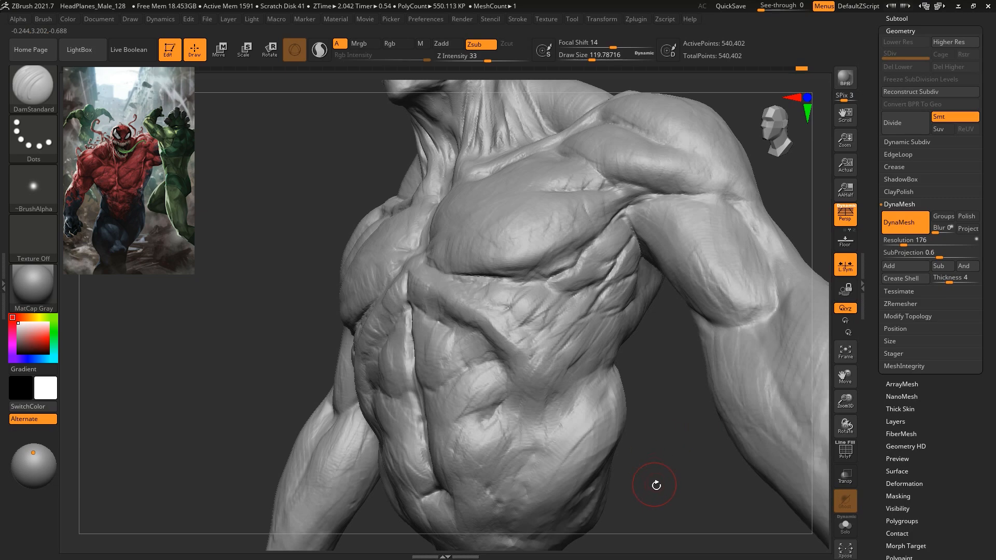
Build up the serratus and rib muscle bundles below the outer pectoral with ClayBuildup at a draw size of about 101.
key("b")
key("c")
key("b")
key("space")
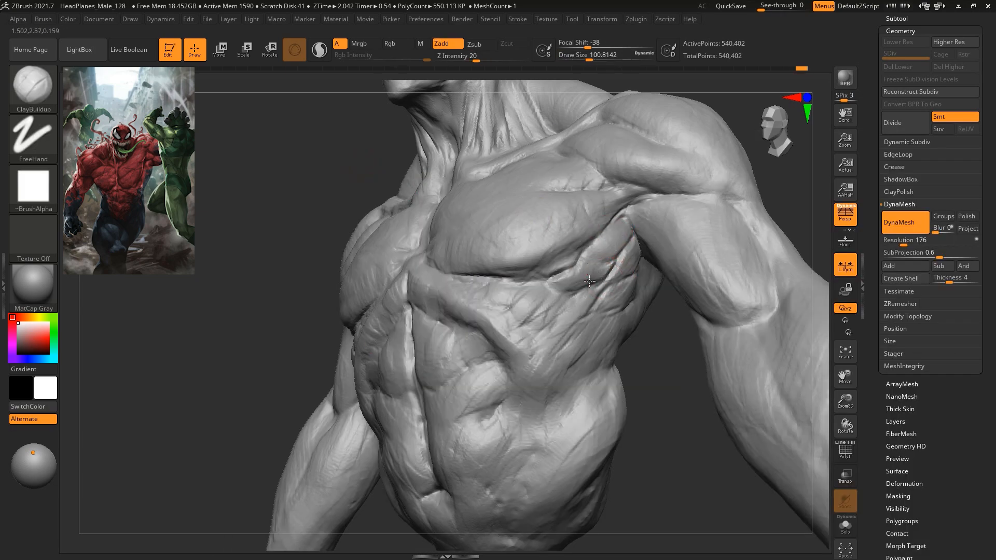
left_click_drag(569, 279, 555, 276)
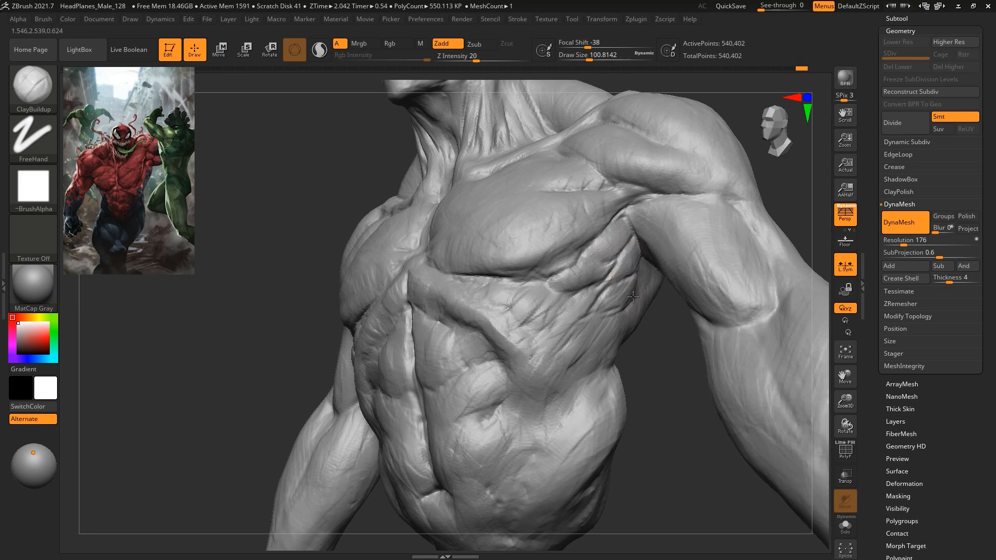
left_click_drag(596, 312, 588, 297)
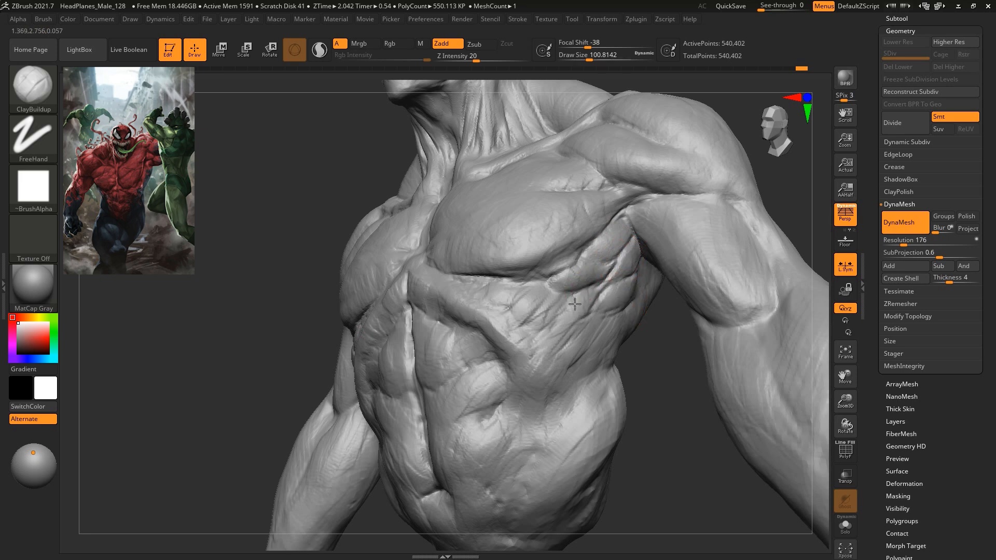
mouse_move(547, 345)
left_mouse_down()
mouse_move(539, 291)
mouse_move(518, 314)
left_mouse_up()
left_click_drag(773, 176, 741, 152)
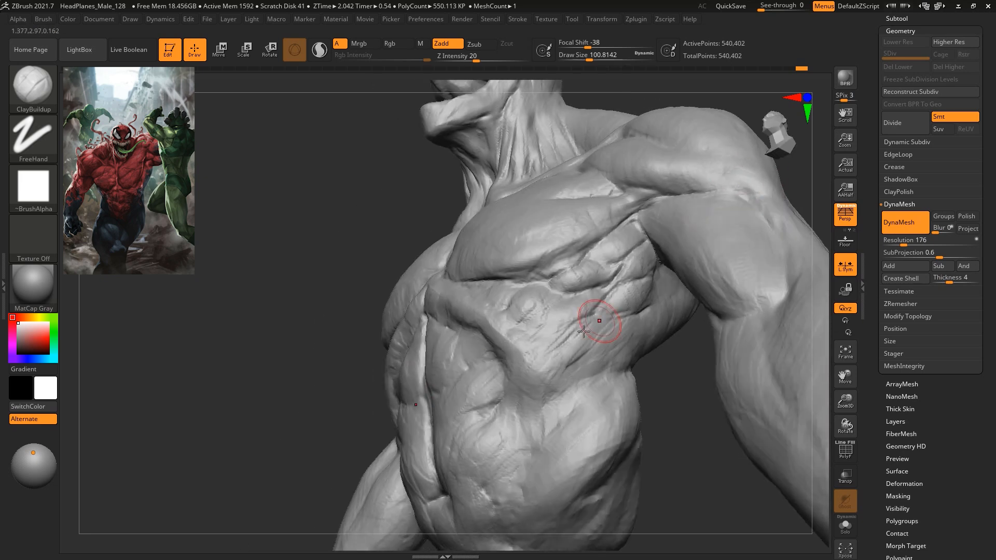
mouse_move(593, 330)
left_mouse_down()
mouse_move(559, 352)
mouse_move(606, 324)
mouse_move(573, 364)
mouse_move(610, 318)
left_mouse_up()
left_click_drag(601, 370, 623, 357)
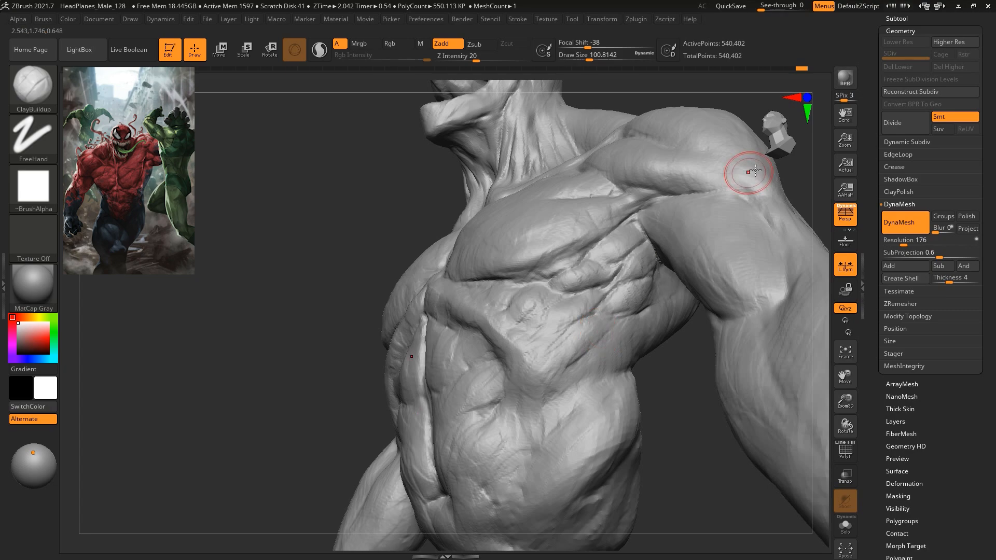
Add volume along the lower pectoral edge and around the base of the sternum with ClayBuildup at a draw size of about 101.
mouse_move(778, 171)
left_mouse_down("shift")
mouse_move(771, 278)
mouse_move(652, 474)
mouse_move(633, 434)
mouse_move(581, 415)
left_mouse_up("shift")
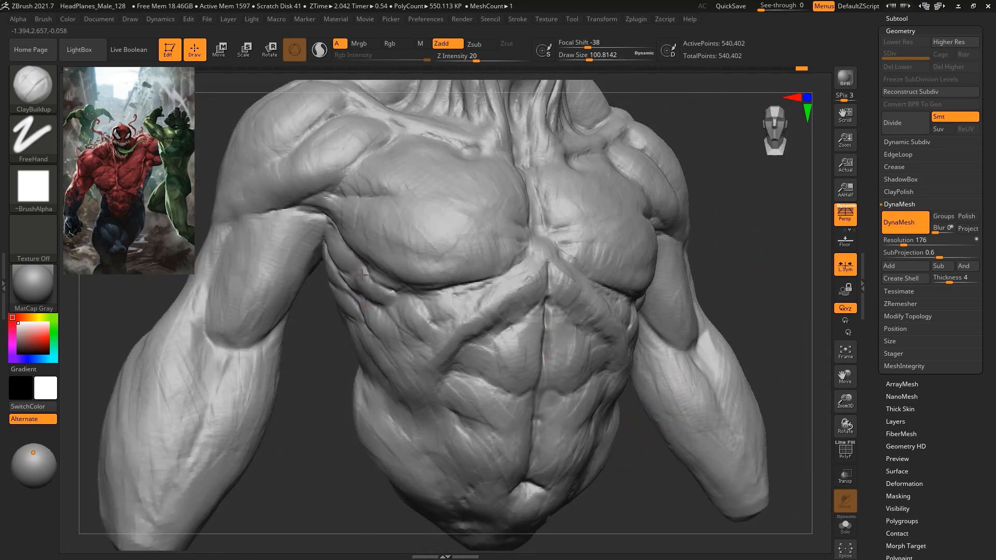
mouse_move(380, 279)
left_mouse_down()
mouse_move(462, 294)
mouse_move(438, 271)
left_mouse_up()
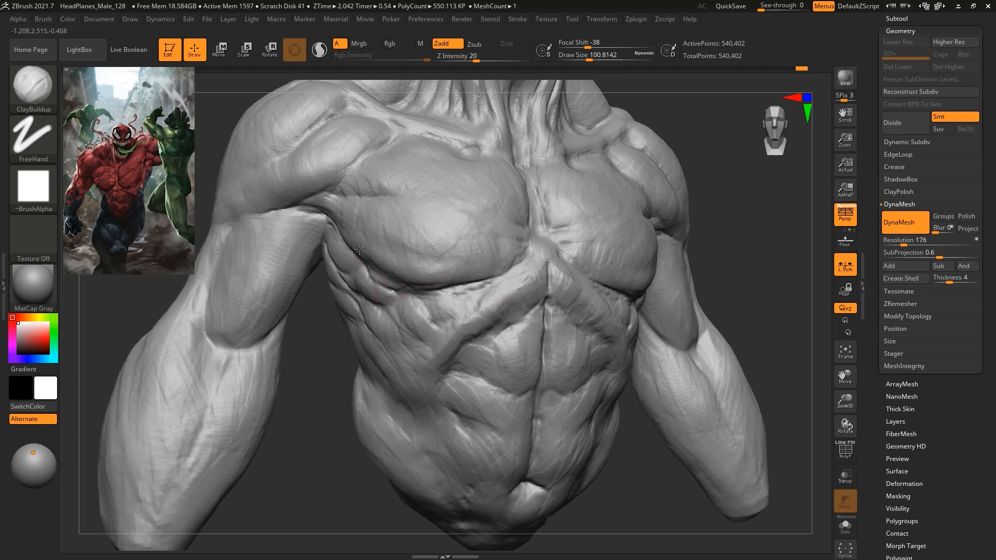
left_click_drag(740, 271, 648, 249)
mouse_move(536, 246)
left_mouse_down()
mouse_move(542, 208)
mouse_move(544, 254)
left_mouse_up()
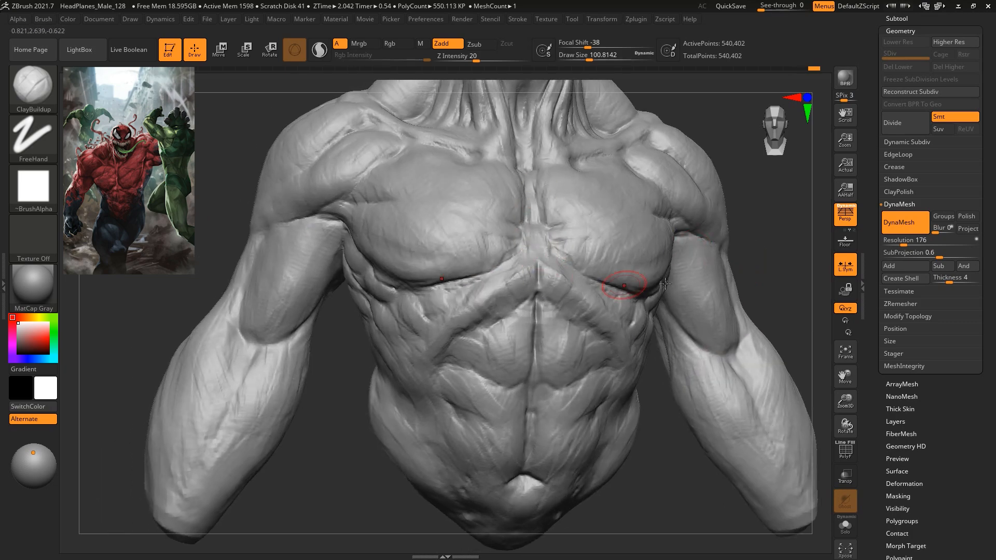
left_click_drag(770, 262, 708, 182, "alt")
mouse_move(514, 273)
left_mouse_down()
mouse_move(526, 278)
mouse_move(508, 266)
left_mouse_up()
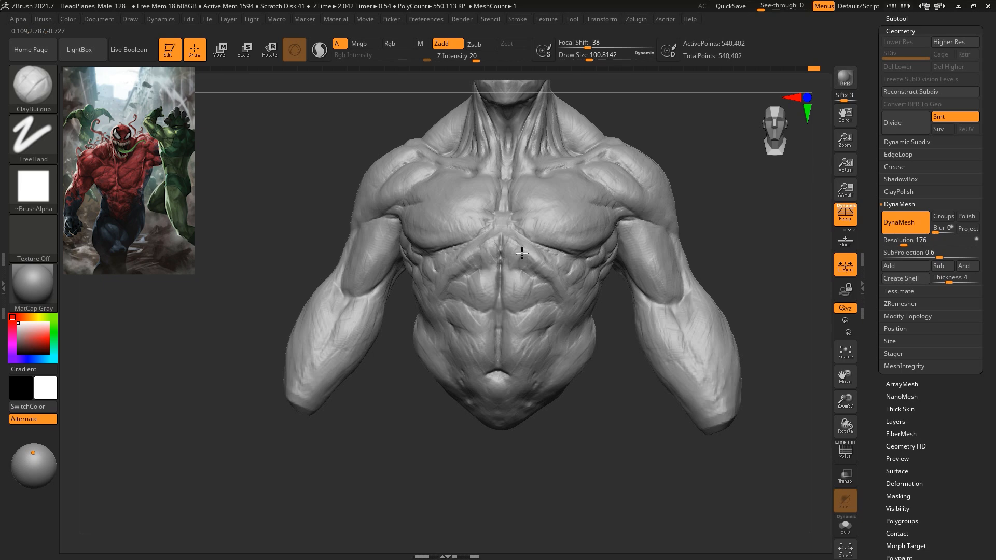
left_click_drag(734, 218, 719, 179)
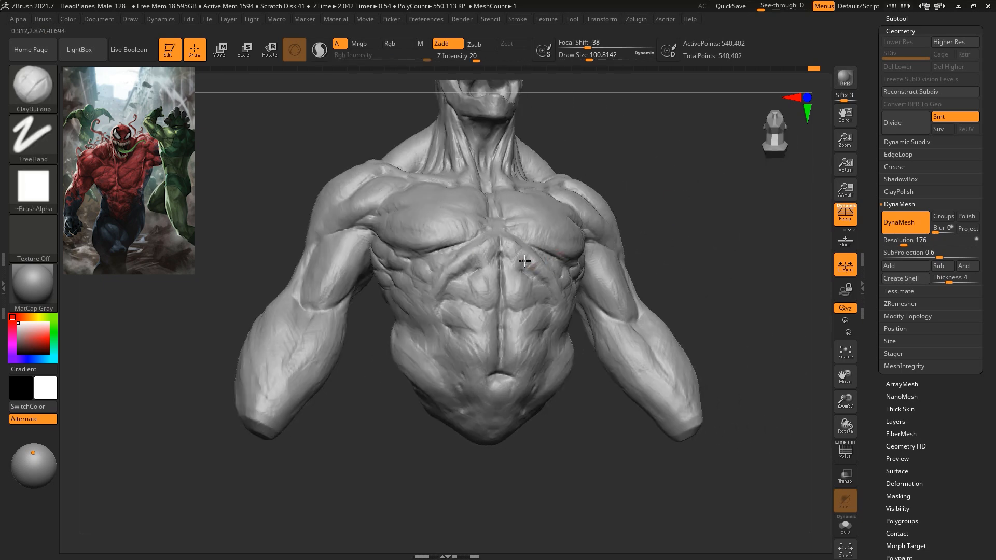
left_click_drag(682, 235, 571, 282)
left_click_drag(722, 206, 615, 257)
Adjust the profile of the lower sternum and chest with the Move brush at draw sizes of about 245 and 286.
key("b")
key("m")
key("v")
mouse_move(453, 189)
left_mouse_down("alt")
mouse_move(461, 244)
mouse_move(538, 243)
left_mouse_up("alt")
key("space")
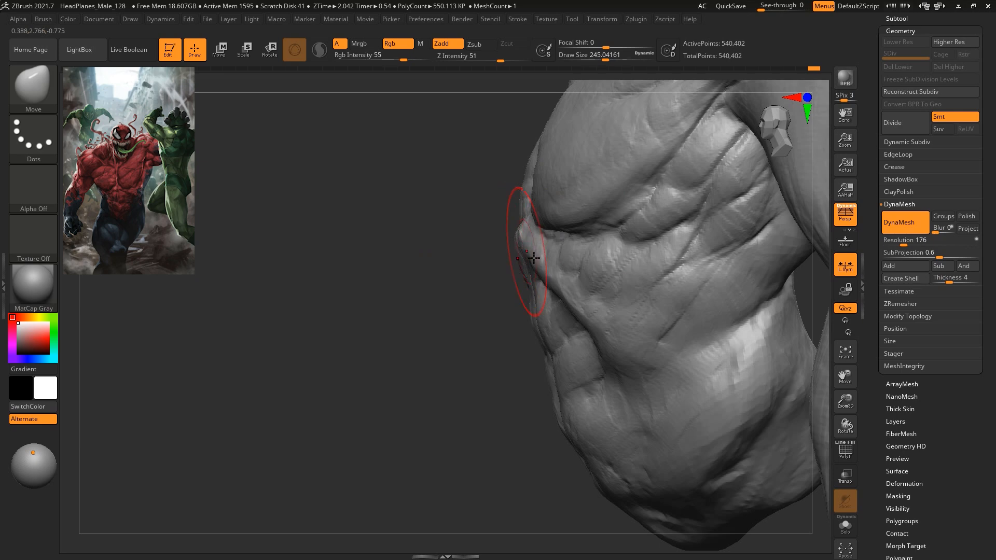
mouse_move(472, 337)
left_mouse_down()
mouse_move(710, 280)
mouse_move(596, 279)
mouse_move(638, 280)
mouse_move(625, 279)
left_mouse_up()
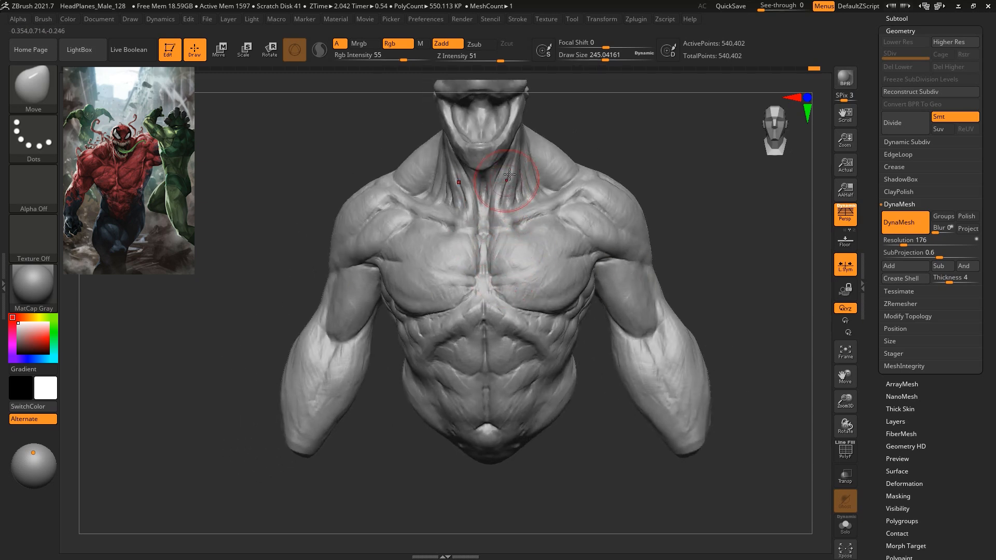
mouse_move(643, 182)
left_mouse_down()
mouse_move(664, 173)
mouse_move(664, 144)
left_mouse_up()
mouse_move(593, 193)
left_mouse_down()
mouse_move(589, 178)
mouse_move(591, 207)
left_mouse_up()
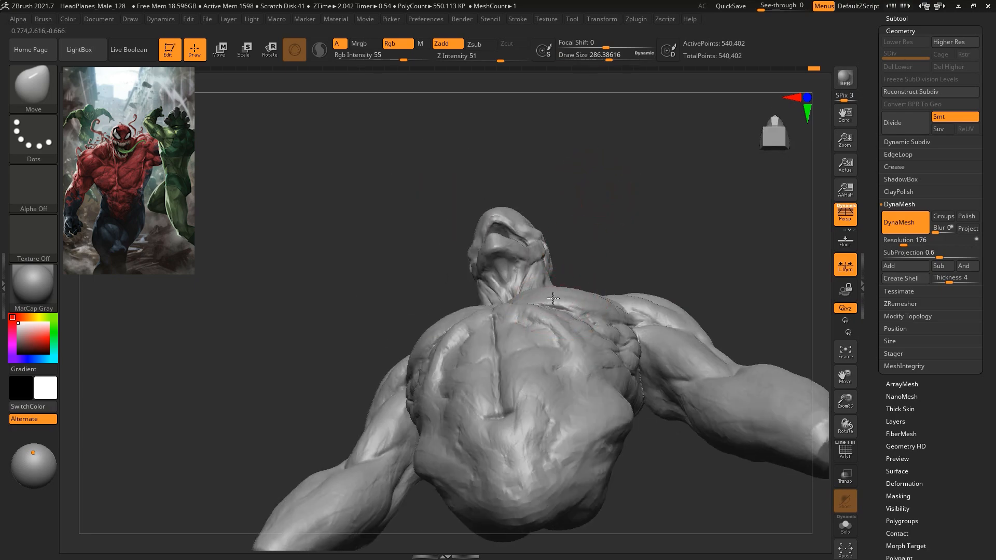
mouse_move(654, 228)
left_mouse_down()
mouse_move(671, 182)
mouse_move(639, 177)
mouse_move(667, 176)
left_mouse_up()
Build up the inner pectoral edges beside the lower sternum with ClayBuildup at a draw size of about 104.
key("b")
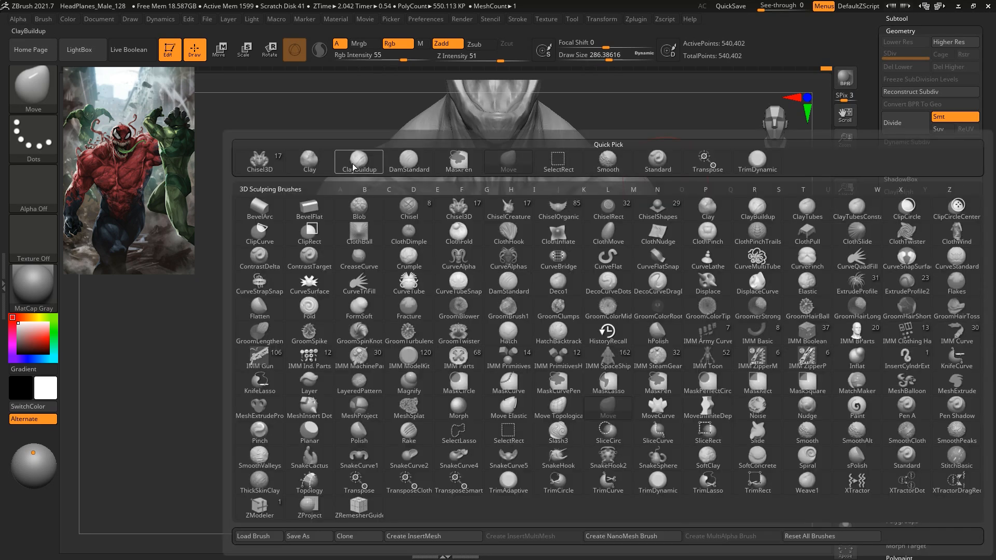
key("c")
key("b")
key("space")
mouse_move(712, 148)
left_mouse_down("alt")
mouse_move(739, 178)
mouse_move(729, 178)
mouse_move(766, 192)
mouse_move(750, 192)
left_mouse_up("alt")
key("space")
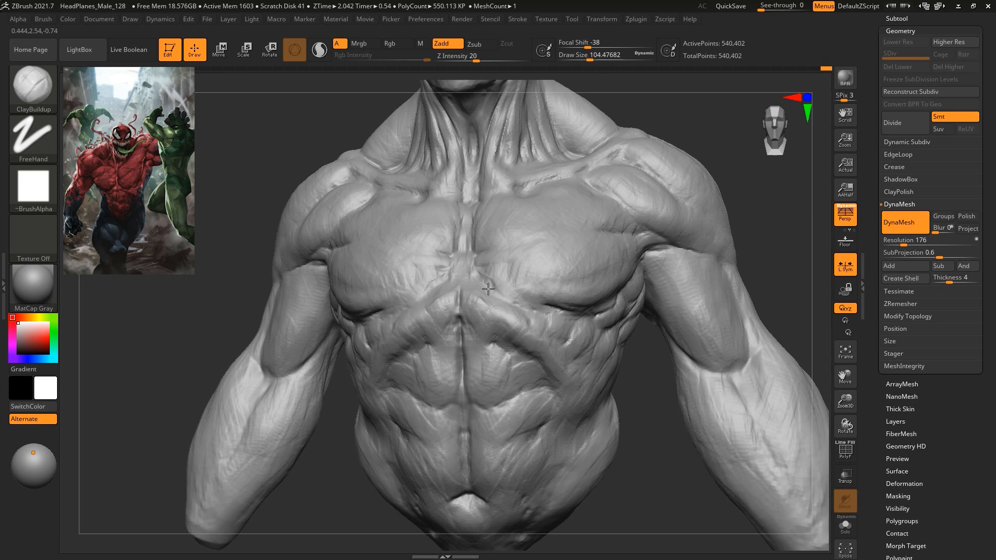
mouse_move(732, 241)
left_mouse_down()
mouse_move(722, 228)
mouse_move(720, 253)
left_mouse_up()
left_click_drag(706, 214, 496, 292)
Carve the creases where the inner pectorals meet the sternum with DamStandard at a draw size of about 154.
key("b")
key("d")
key("s")
key("space")
left_click(693, 215)
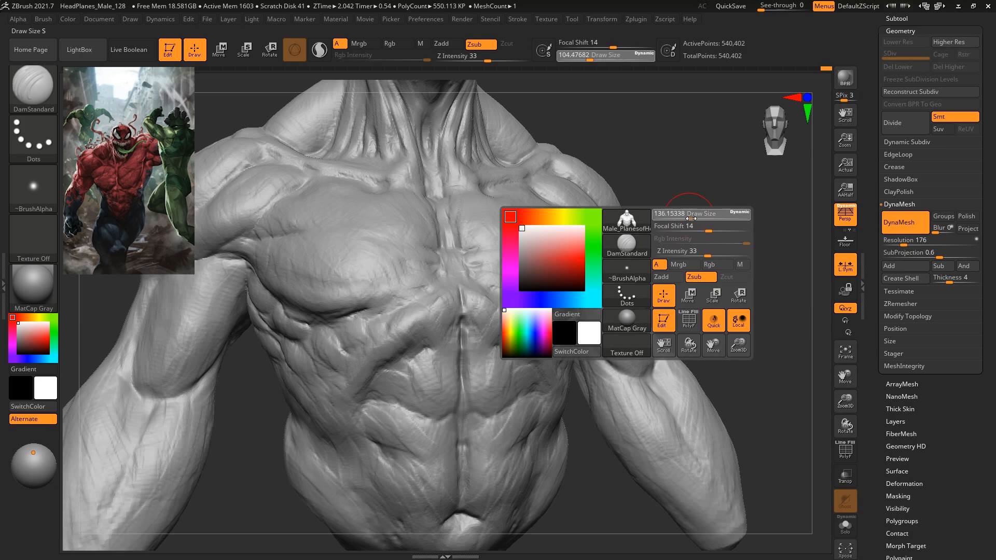
left_click_drag(698, 216, 679, 220)
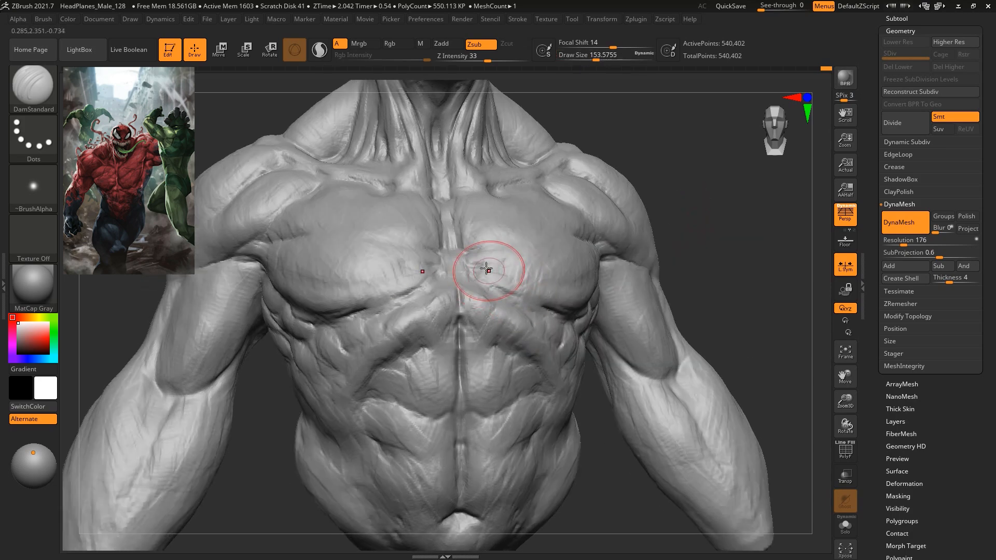
mouse_move(468, 272)
left_mouse_down()
mouse_move(464, 252)
mouse_move(488, 246)
left_mouse_up()
Reshape the fullness of the pectorals from below with the Move brush at a draw size of about 280.
mouse_move(674, 216)
left_mouse_down()
mouse_move(562, 210)
mouse_move(668, 194)
left_mouse_up()
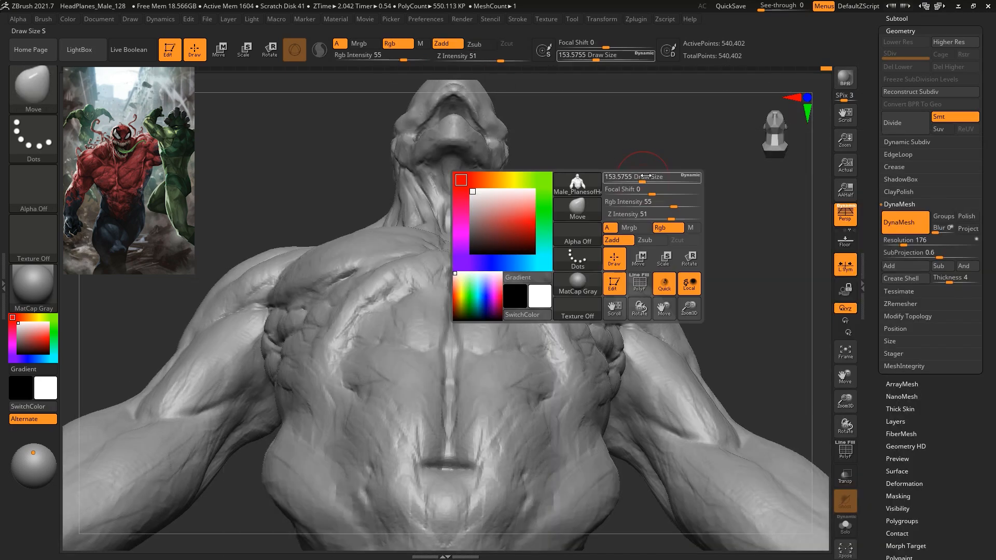
key("space")
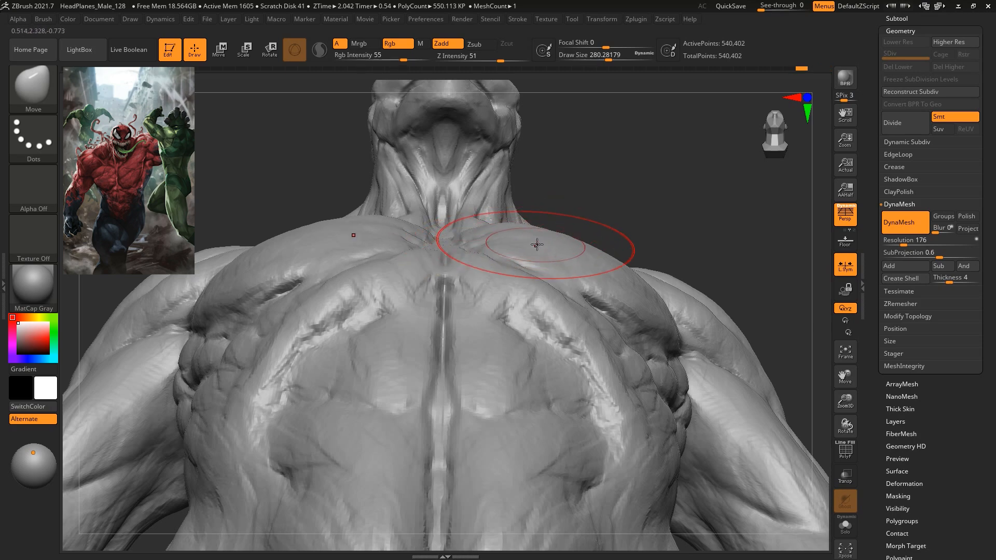
left_click_drag(624, 179, 635, 248)
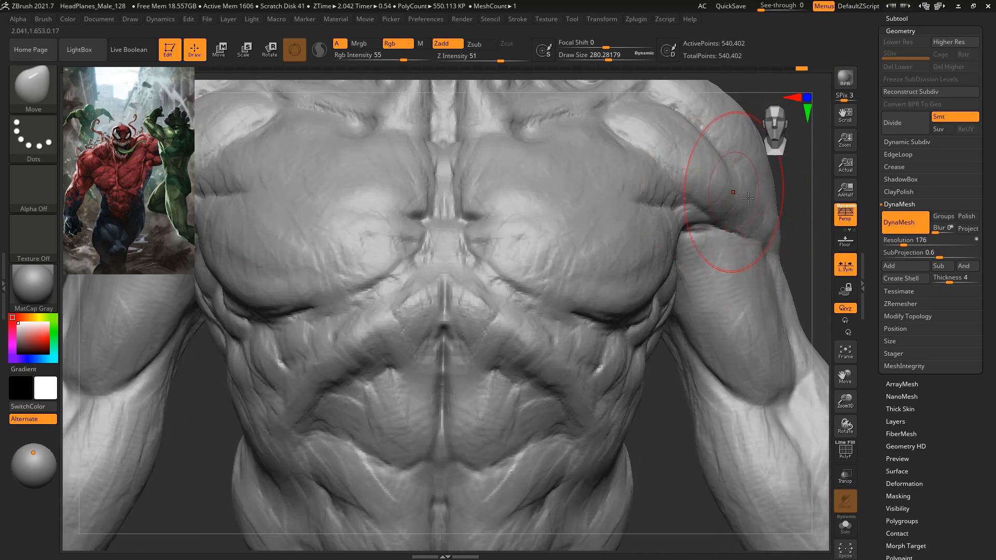
left_click_drag(791, 203, 546, 165)
left_click_drag(404, 343, 676, 248)
mouse_move(766, 376)
left_mouse_down()
mouse_move(716, 260)
mouse_move(694, 305)
left_mouse_up()
Add clay to the inner chest along the sternum with ClayBuildup at a draw size of about 145.
key("b")
key("c")
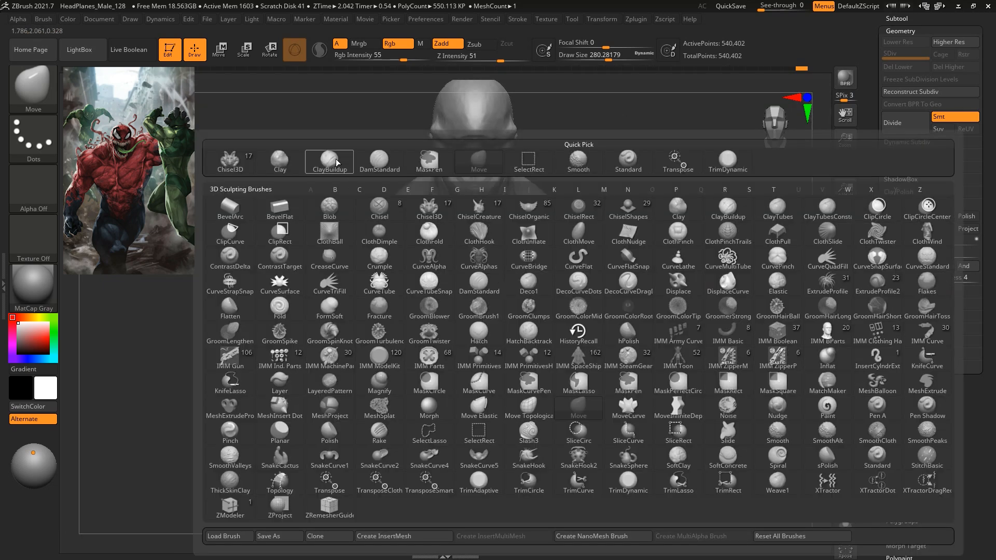
key("b")
key("space")
left_click_drag(482, 296, 490, 282)
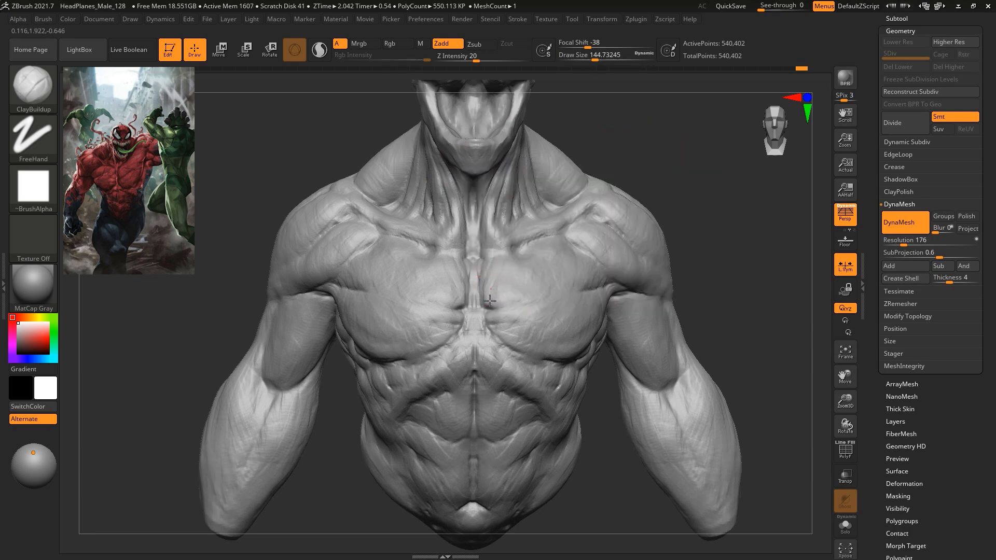
mouse_move(708, 248)
left_mouse_down()
mouse_move(674, 243)
mouse_move(688, 221)
left_mouse_up()
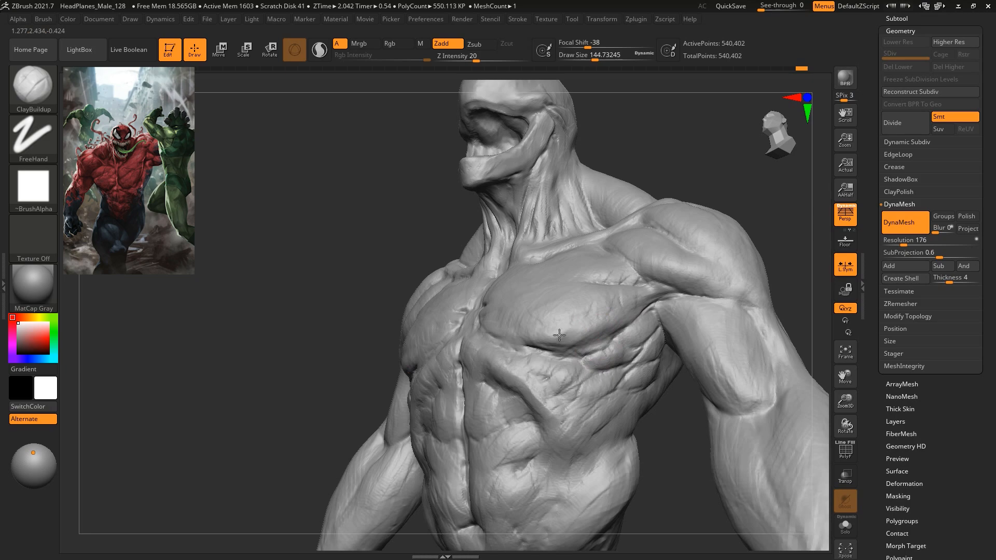
mouse_move(731, 275)
left_mouse_down()
mouse_move(749, 228)
mouse_move(736, 259)
left_mouse_up()
Define the creases around the collarbone, front deltoid and upper pectoral with DamStandard at a draw size of about 192.
key("b")
key("d")
key("s")
key("space")
mouse_move(725, 218)
left_mouse_down()
mouse_move(737, 212)
mouse_move(727, 227)
left_mouse_up()
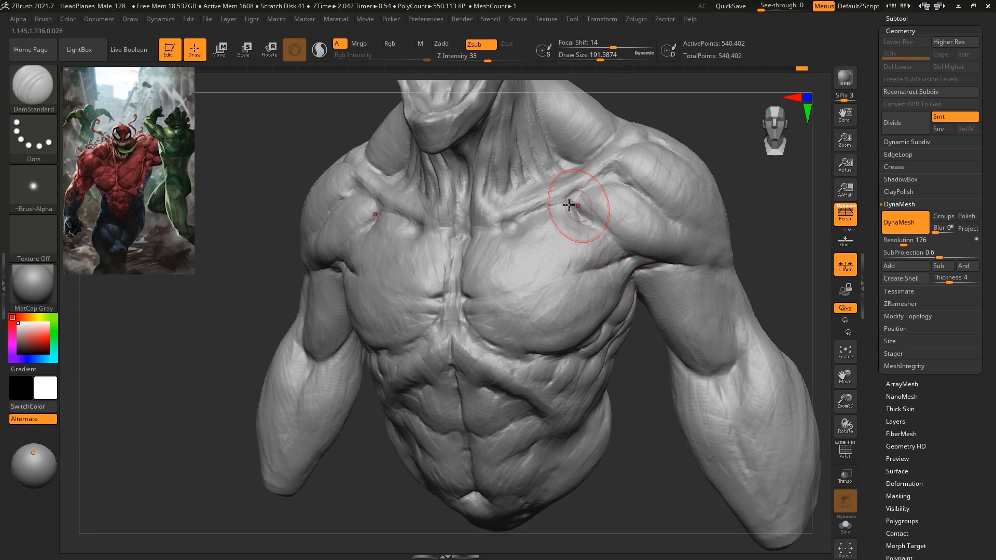
mouse_move(713, 197)
left_mouse_down()
mouse_move(722, 254)
mouse_move(702, 229)
left_mouse_up()
left_click_drag(658, 172, 700, 167)
Build up the outer pectoral where it meets the front deltoid with ClayBuildup at a draw size of about 149.
key("b")
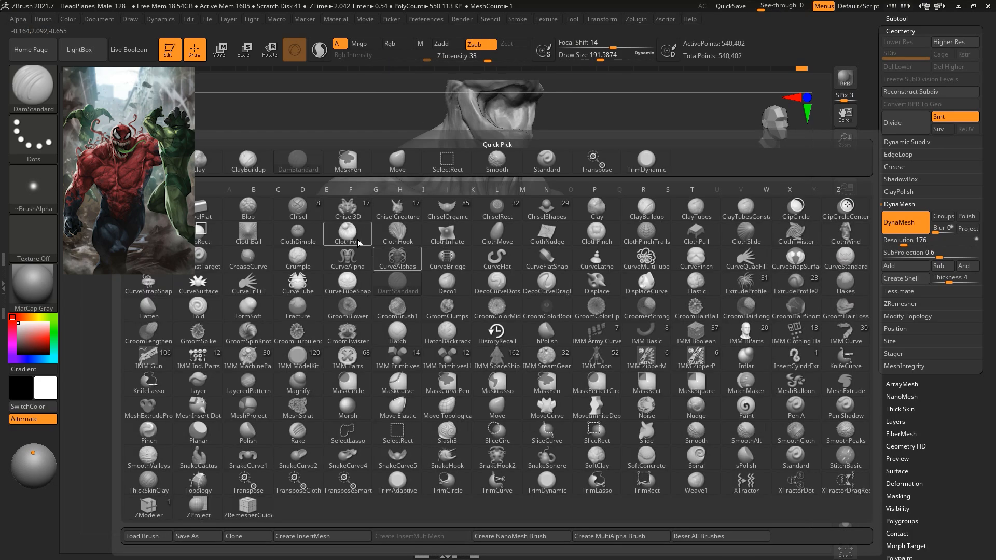
key("c")
key("b")
mouse_move(656, 142)
left_mouse_down("alt")
mouse_move(676, 150)
mouse_move(644, 153)
left_mouse_up("alt")
key("space")
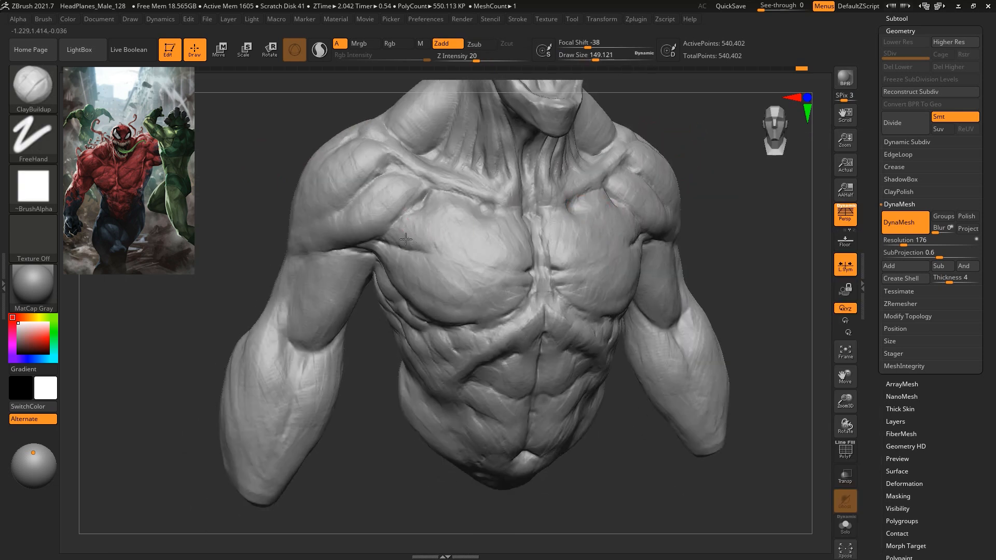
left_click_drag(713, 176, 726, 249)
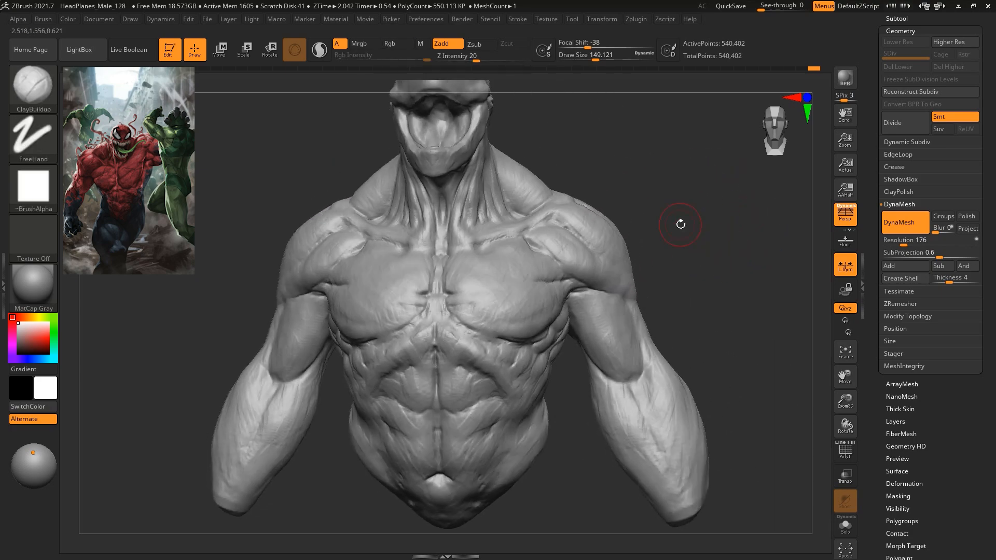
Carve the creases below the outer pectoral and along the rib arch with DamStandard at a draw size of about 149.
key("b")
left_click(412, 160)
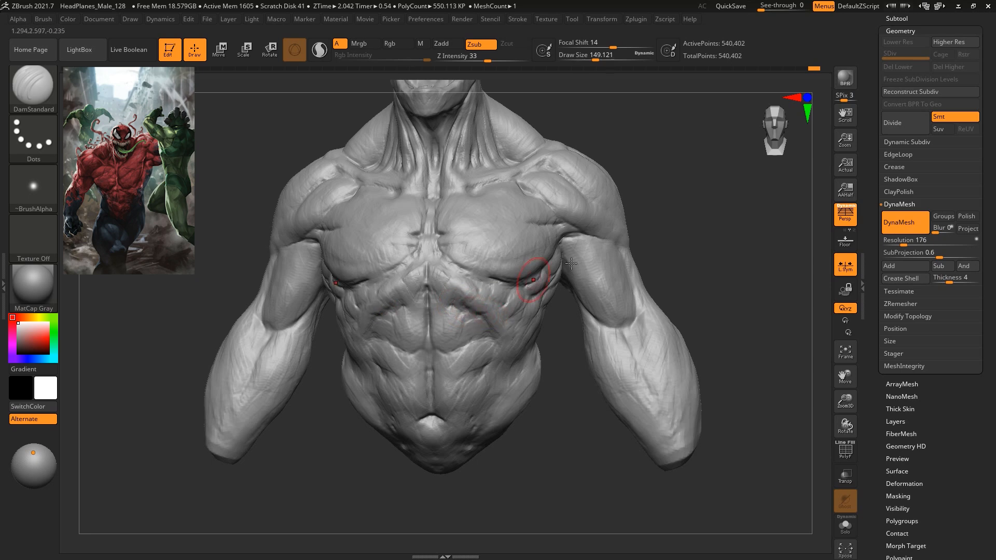
left_click_drag(571, 263, 511, 314)
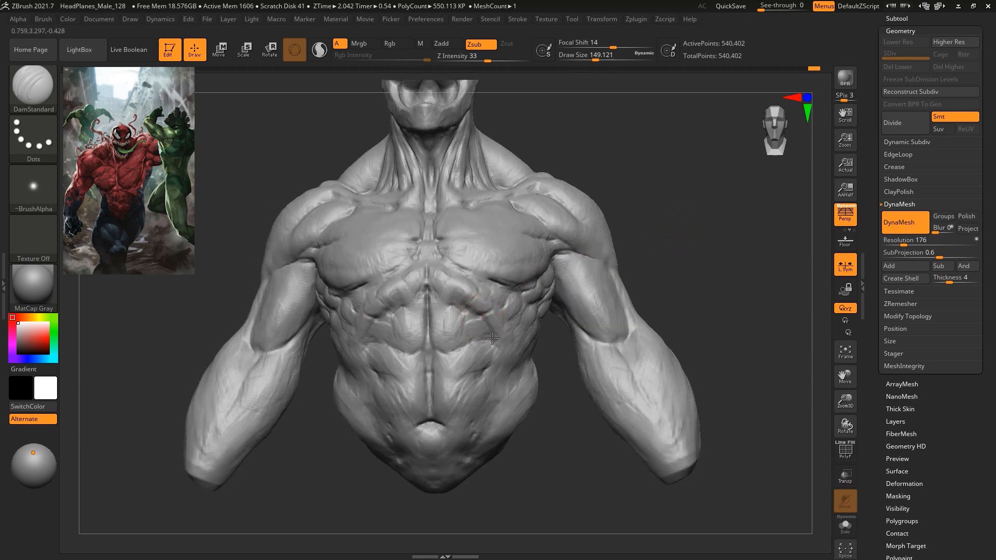
Deepen the separations between the abdominals and obliques and the navel crease with DamStandard at a draw size of about 212.
key("space")
left_click_drag(496, 353, 503, 353)
left_click_drag(557, 477, 499, 383)
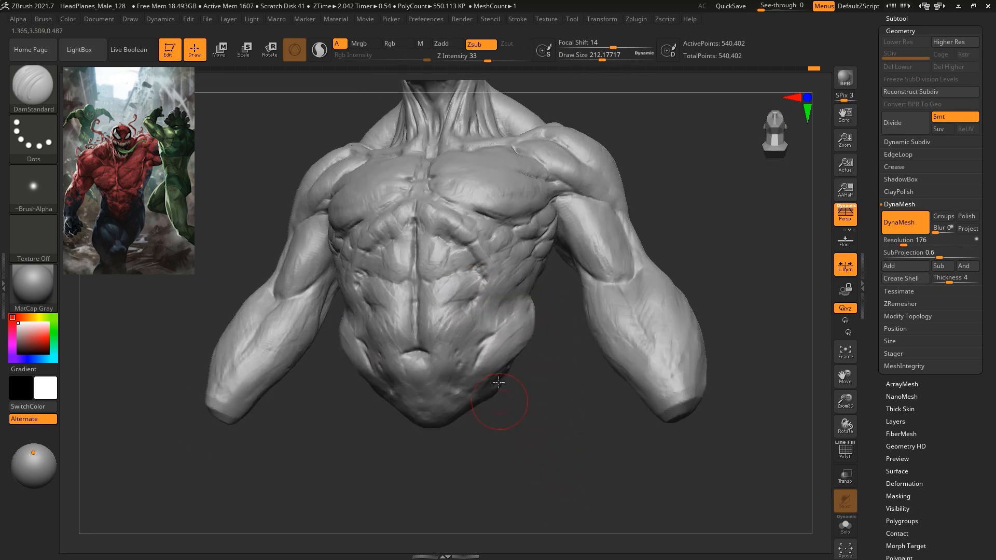
left_click_drag(513, 319, 527, 310)
left_click_drag(417, 349, 436, 352)
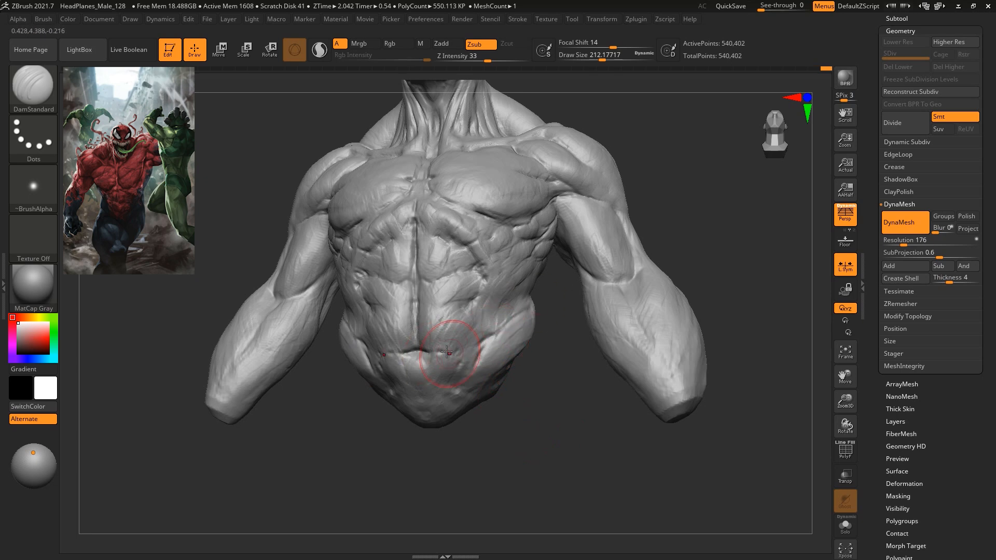
mouse_move(510, 464)
left_mouse_down()
mouse_move(556, 329)
mouse_move(658, 282)
mouse_move(402, 358)
mouse_move(370, 355)
left_mouse_up()
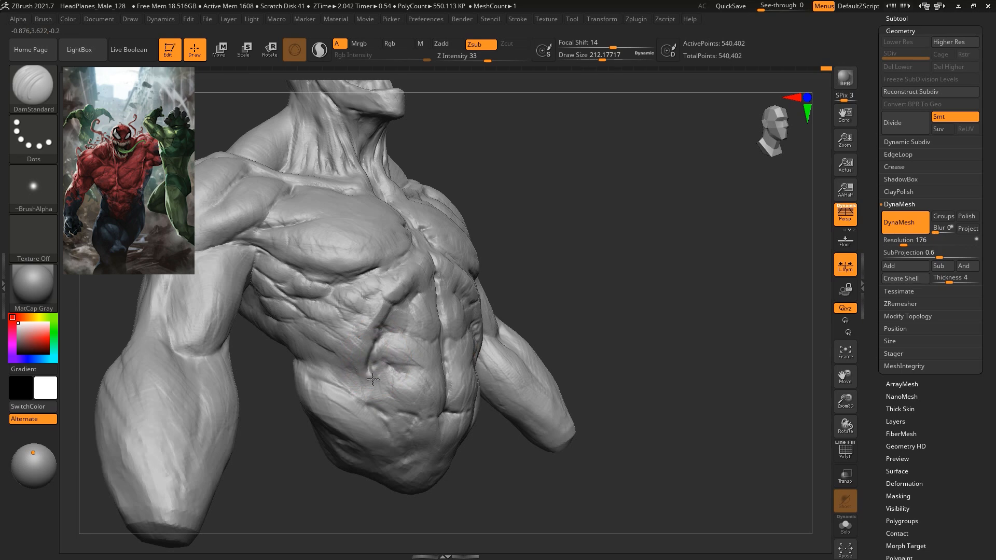
mouse_move(353, 379)
left_mouse_down()
mouse_move(376, 303)
mouse_move(400, 299)
left_mouse_up()
mouse_move(678, 256)
left_mouse_down()
mouse_move(695, 234)
mouse_move(729, 235)
mouse_move(712, 239)
left_mouse_up()
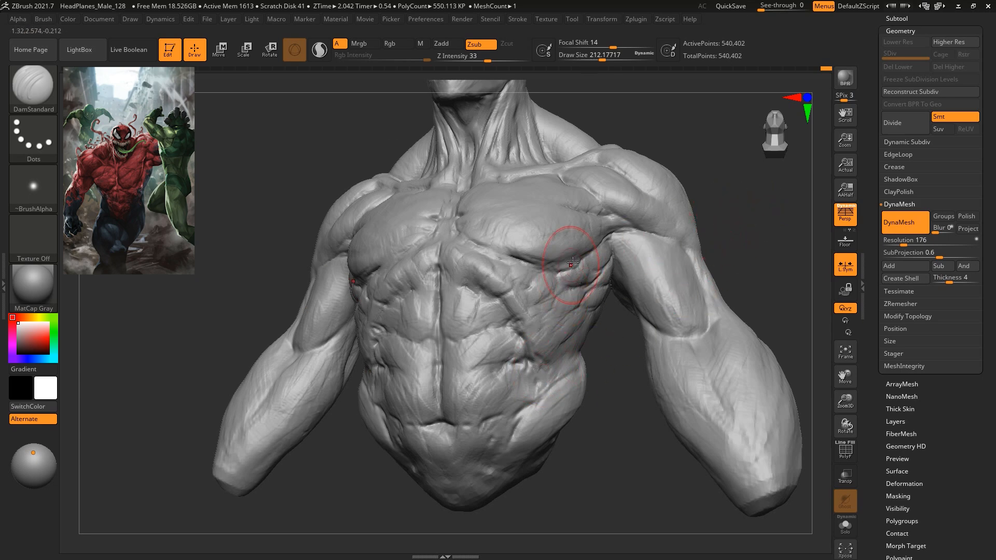
Carve the creases where the biceps meets the inner forearm with DamStandard at a draw size of about 212.
left_click_drag(707, 262, 705, 220)
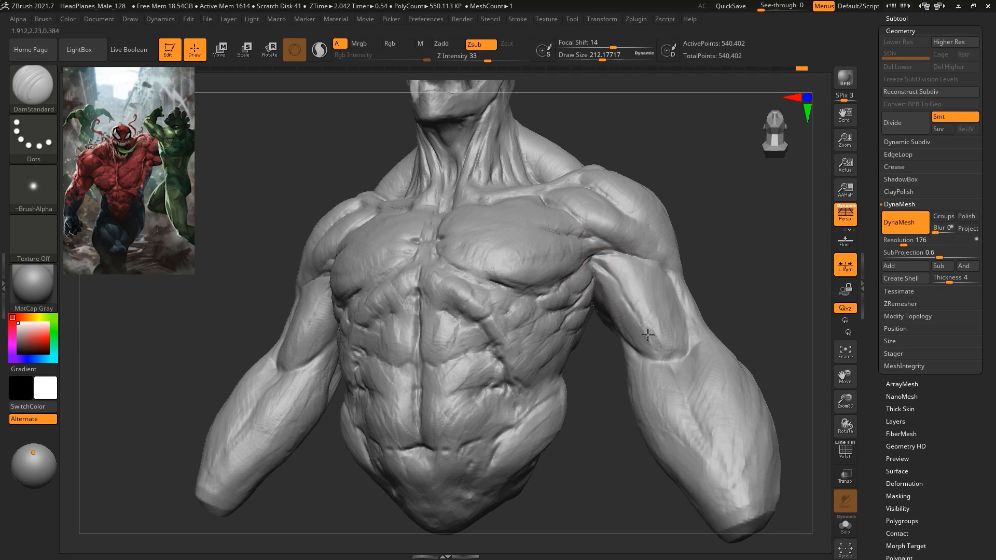
mouse_move(715, 323)
left_mouse_down()
mouse_move(718, 251)
mouse_move(643, 356)
left_mouse_up()
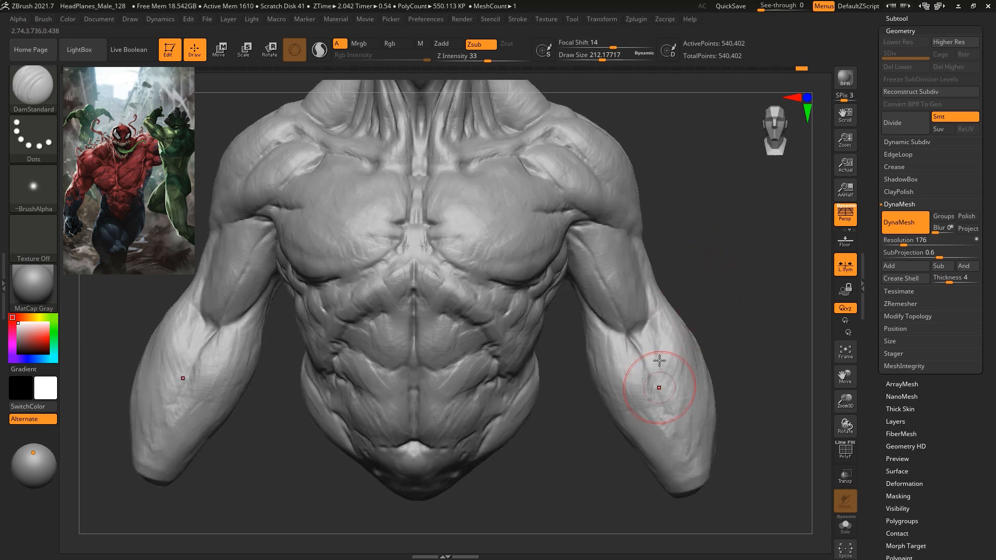
left_click_drag(662, 455, 656, 291)
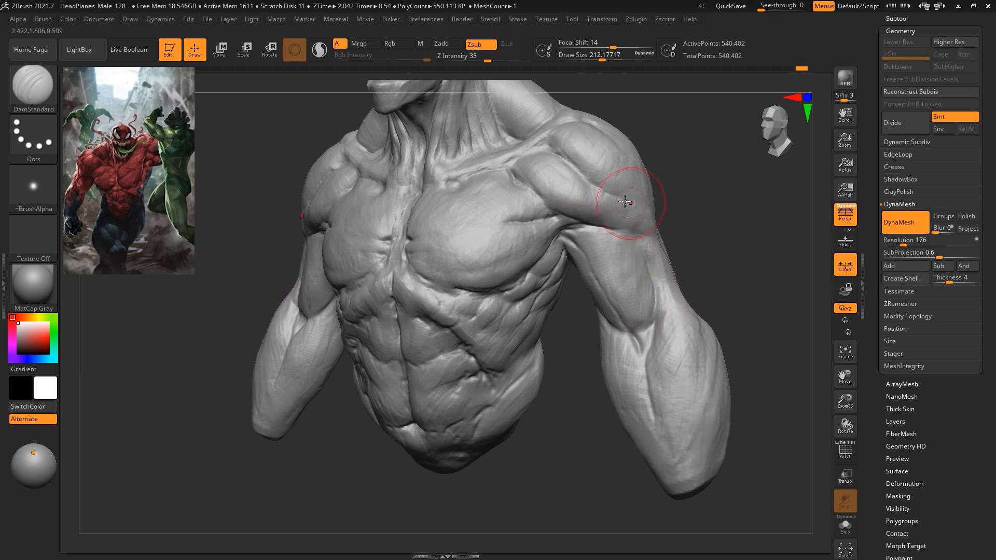
mouse_move(652, 223)
left_mouse_down()
mouse_move(700, 249)
mouse_move(526, 178)
left_mouse_up()
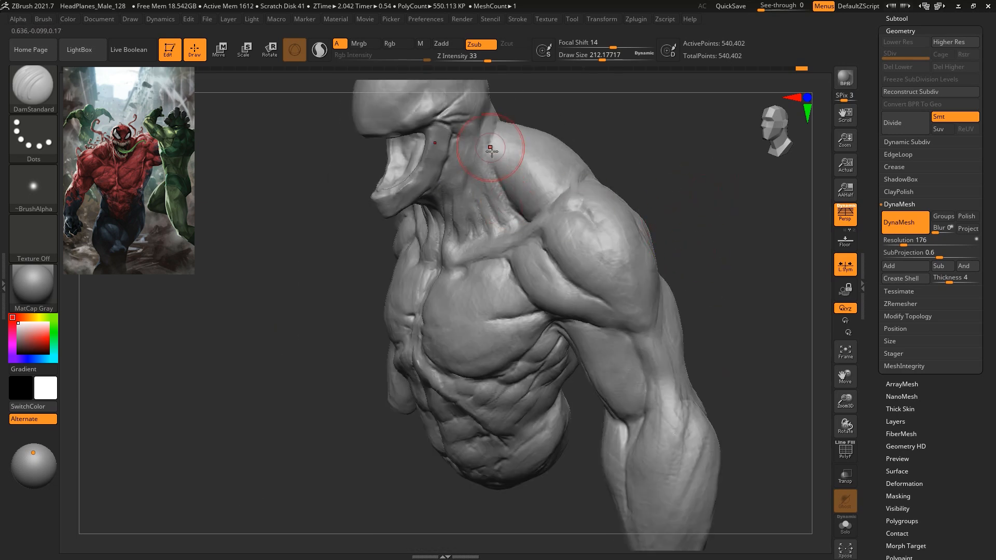
left_click_drag(525, 102, 583, 125)
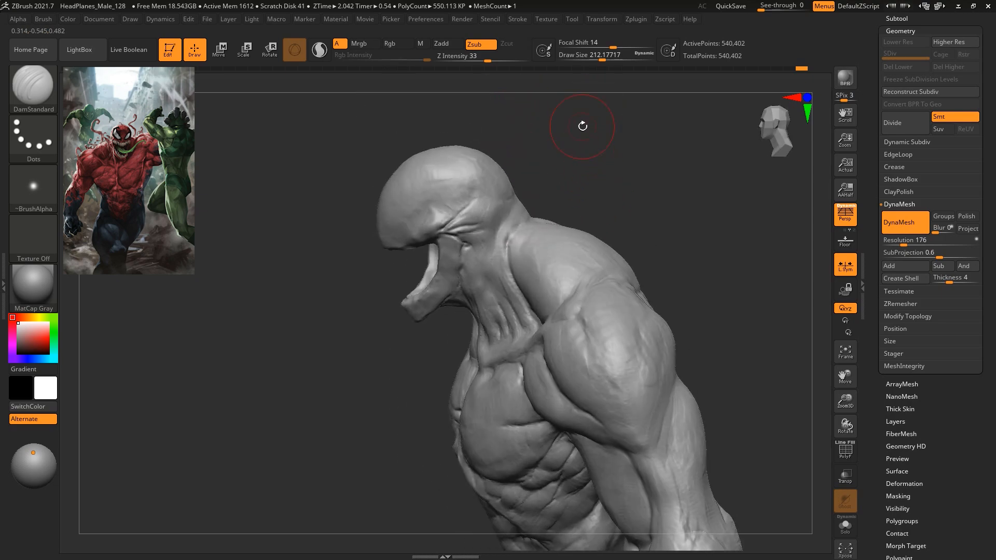
Build up the side of the neck behind the jaw with ClayBuildup at a draw size of about 145.
key("b")
left_click(301, 159)
left_click_drag(558, 170, 617, 185, "alt")
key("b")
left_click(394, 157)
key("space")
left_click_drag(534, 159, 527, 159)
mouse_move(506, 216)
left_mouse_down()
mouse_move(523, 178)
mouse_move(504, 225)
mouse_move(489, 236)
left_mouse_up()
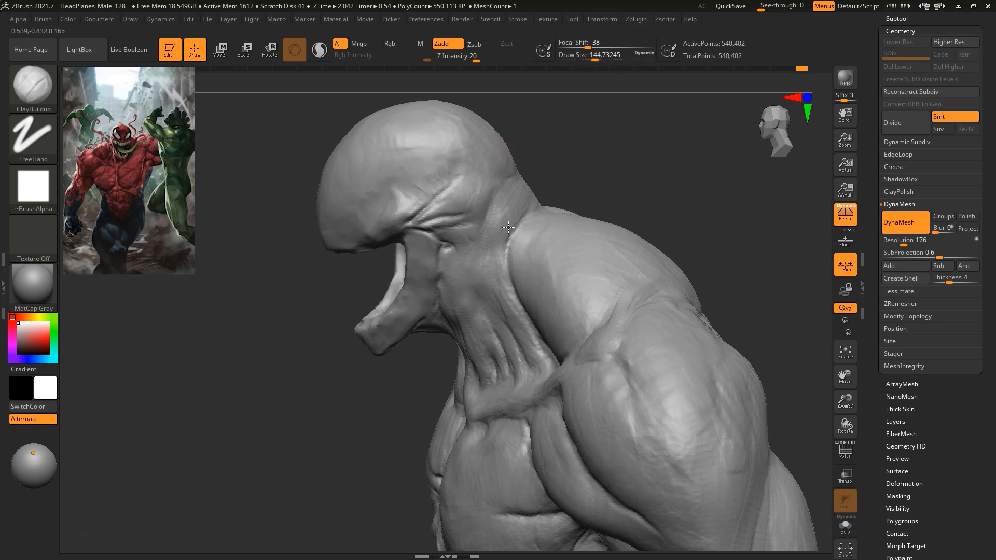
Build up a thick roll of flesh around the nape below the skull with ClayBuildup.
left_click_drag(590, 167, 655, 171)
left_click_drag(424, 233, 438, 265)
left_click_drag(693, 302, 636, 304)
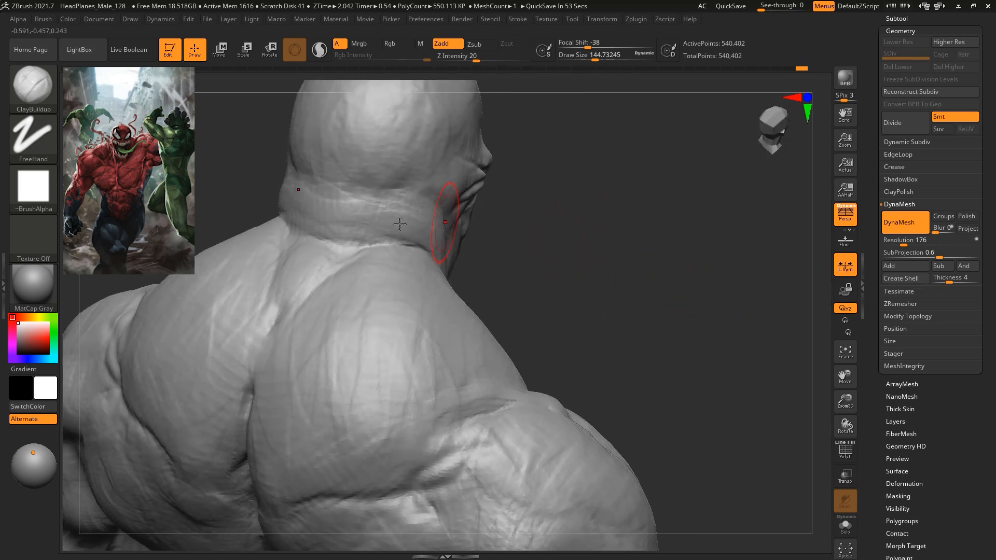
left_click_drag(320, 214, 389, 222)
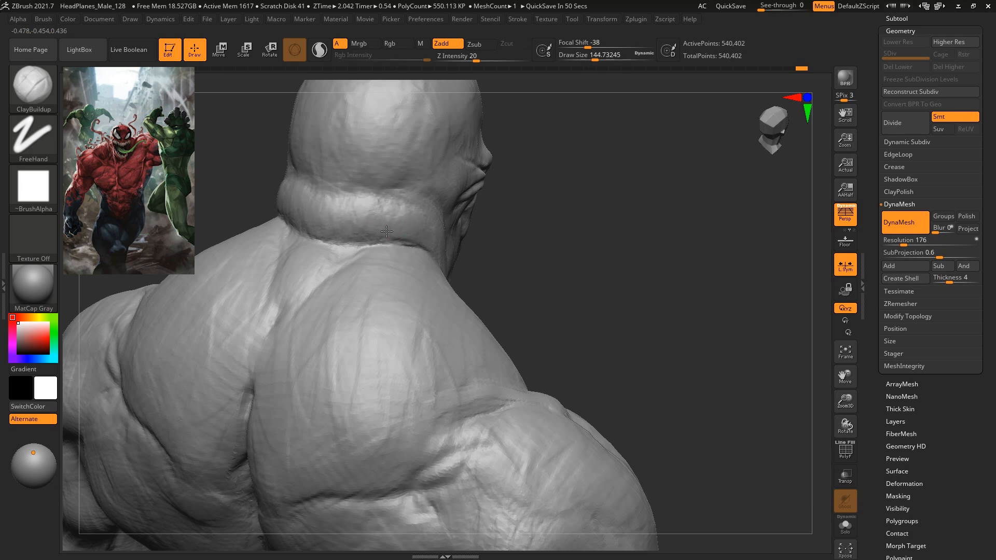
Define the creases above and below the nape roll with DamStandard at a draw size of about 116.
left_click_drag(614, 232, 603, 213)
key("b")
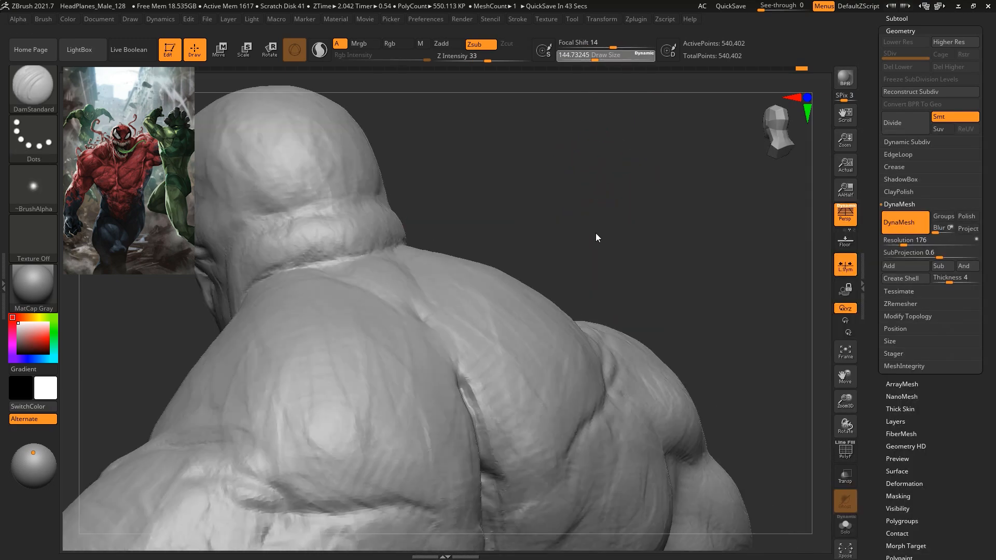
left_click_drag(599, 57, 587, 57)
mouse_move(576, 172)
left_mouse_down()
mouse_move(614, 178)
mouse_move(576, 186)
mouse_move(624, 196)
mouse_move(562, 251)
left_mouse_up()
left_click_drag(403, 305, 457, 281)
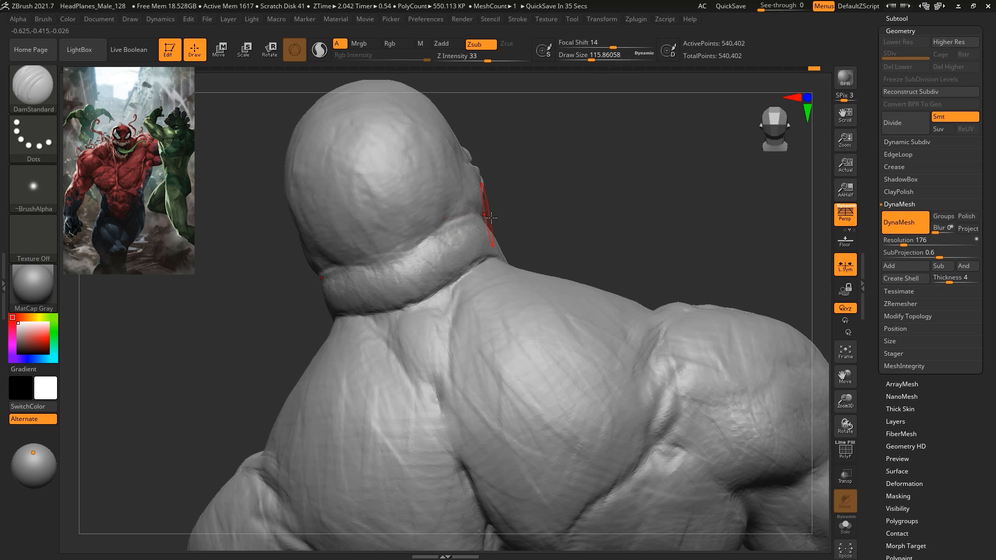
left_click_drag(552, 232, 524, 244)
mouse_move(581, 197)
left_mouse_down()
mouse_move(640, 140)
mouse_move(580, 195)
mouse_move(617, 218)
mouse_move(465, 227)
left_mouse_up()
mouse_move(585, 180)
left_mouse_down()
mouse_move(612, 192)
mouse_move(595, 199)
mouse_move(593, 182)
left_mouse_up()
Flatten the back of the skull above the nape roll with TrimDynamic at a draw size of about 116.
key("b")
key("t")
key("d")
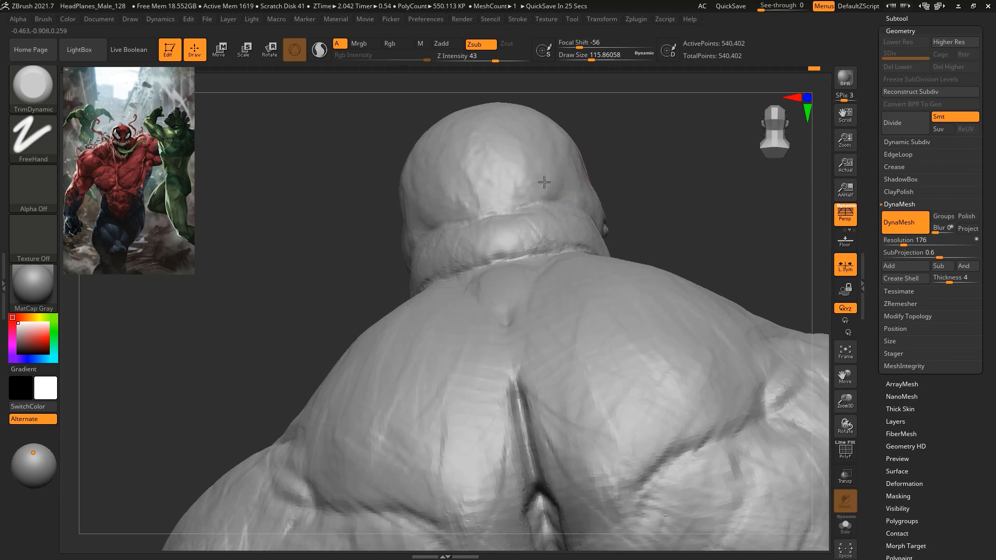
mouse_move(543, 185)
left_mouse_down()
mouse_move(729, 187)
mouse_move(725, 229)
mouse_move(680, 191)
mouse_move(589, 205)
left_mouse_up()
Reshape the nape roll and the side of the neck with the Move brush at a draw size of about 177.
key("b")
key("m")
key("v")
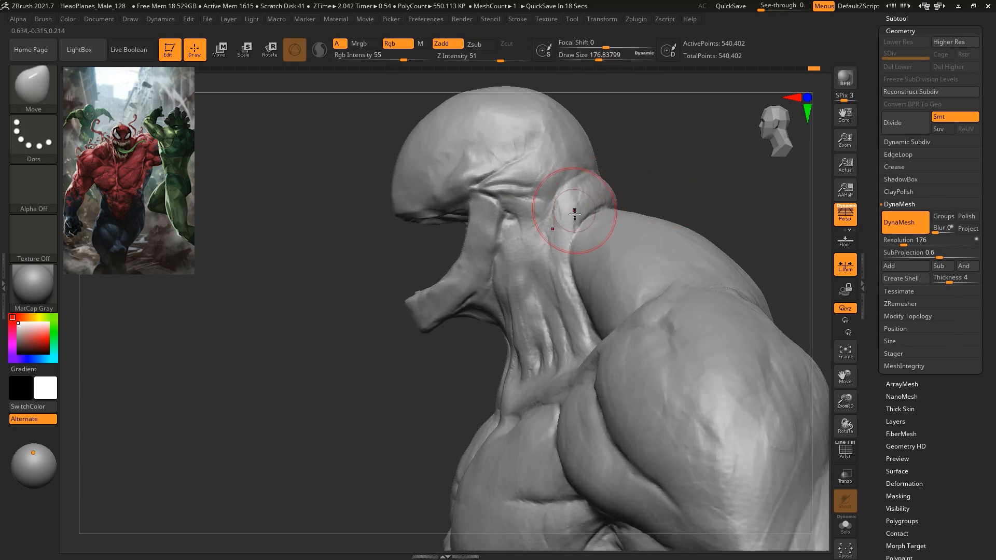
left_click_drag(589, 196, 563, 186)
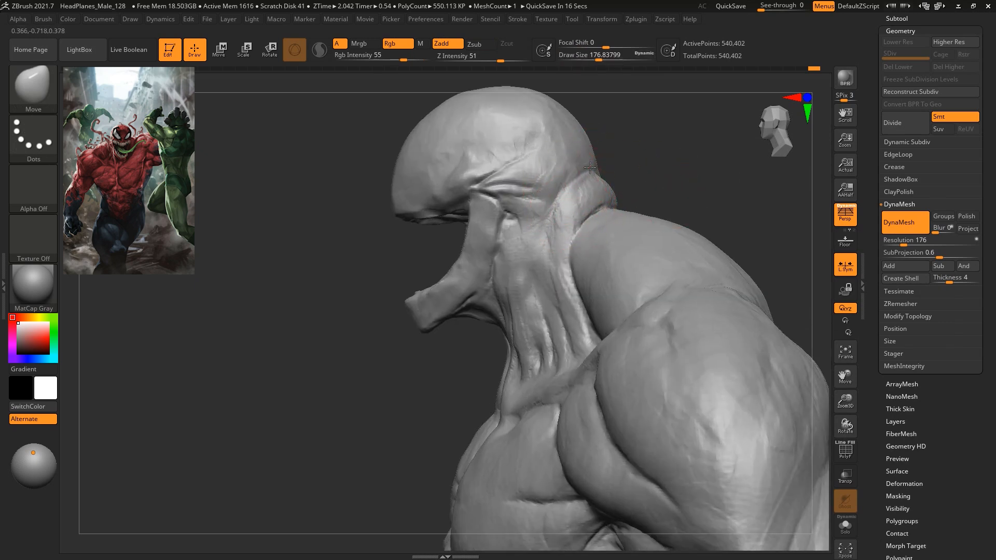
left_click_drag(648, 166, 732, 145)
mouse_move(456, 231)
left_mouse_down()
mouse_move(615, 216)
mouse_move(581, 275)
left_mouse_up()
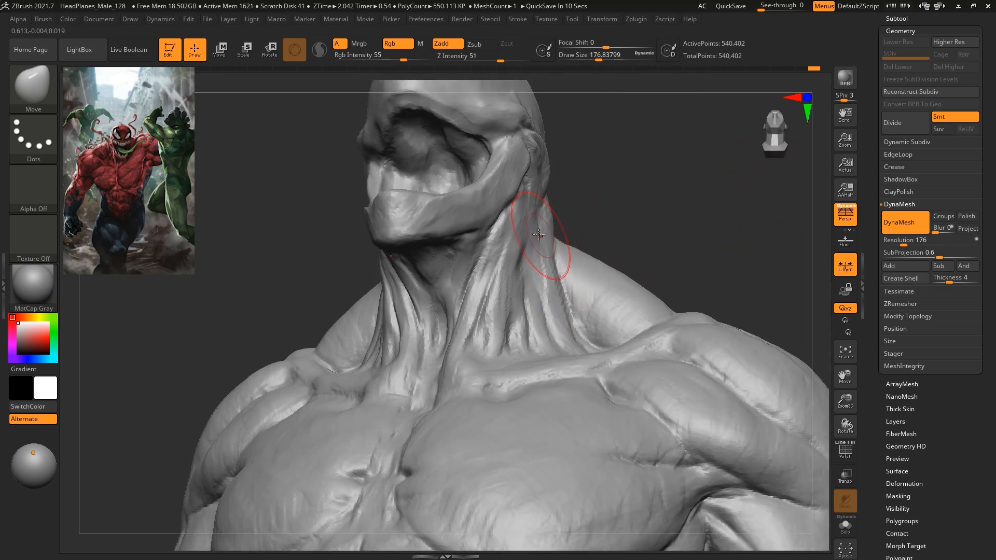
left_click_drag(620, 205, 695, 208)
mouse_move(694, 259)
left_mouse_down()
mouse_move(678, 259)
mouse_move(715, 261)
mouse_move(671, 242)
left_mouse_up()
Carve the outer upper-arm crease below the deltoid tip with DamStandard at a draw size of about 163.
key("b")
key("d")
key("s")
key("s")
left_click(585, 250)
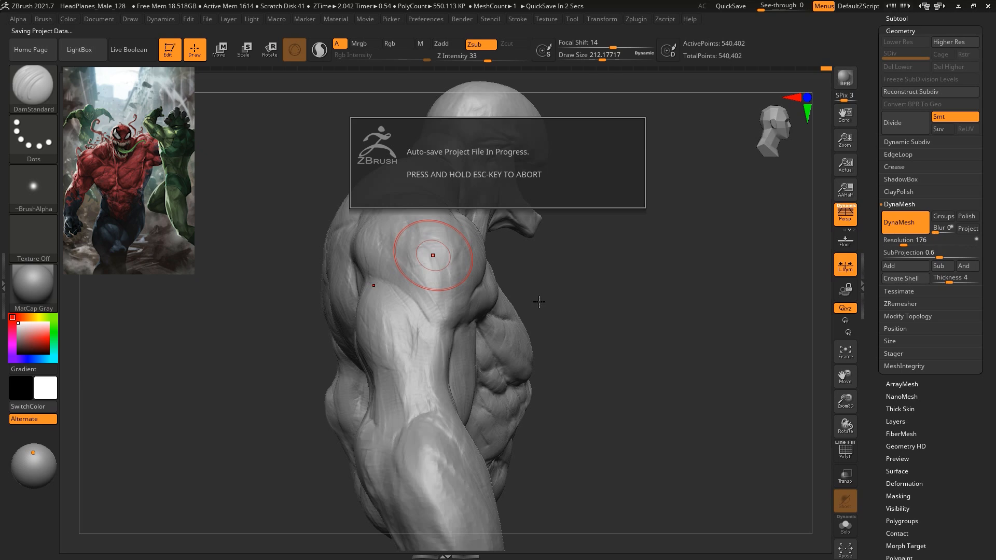
left_click_drag(579, 270, 599, 251)
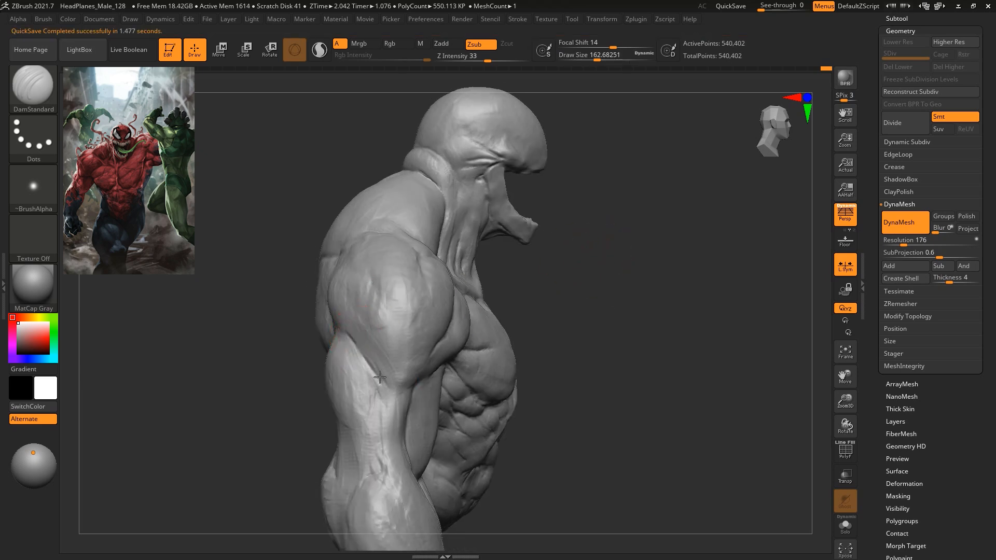
left_click_drag(386, 405, 379, 422)
Carve a groove down the side and rear of the deltoid with DamStandard at a draw size of about 293.
left_click_drag(528, 330, 436, 303)
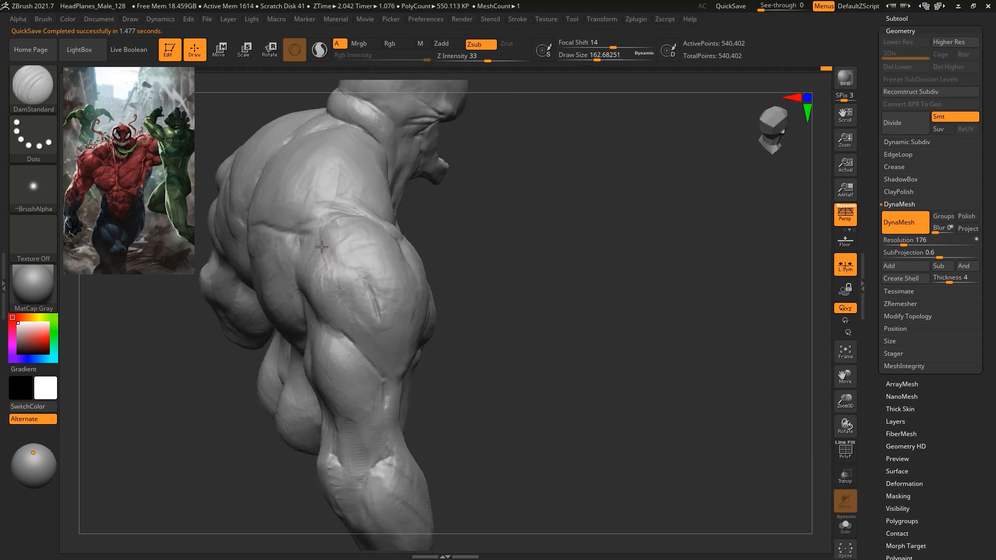
key("space")
left_click_drag(359, 271, 376, 264)
key("ctrl+z")
key("space")
left_click_drag(356, 217, 370, 295)
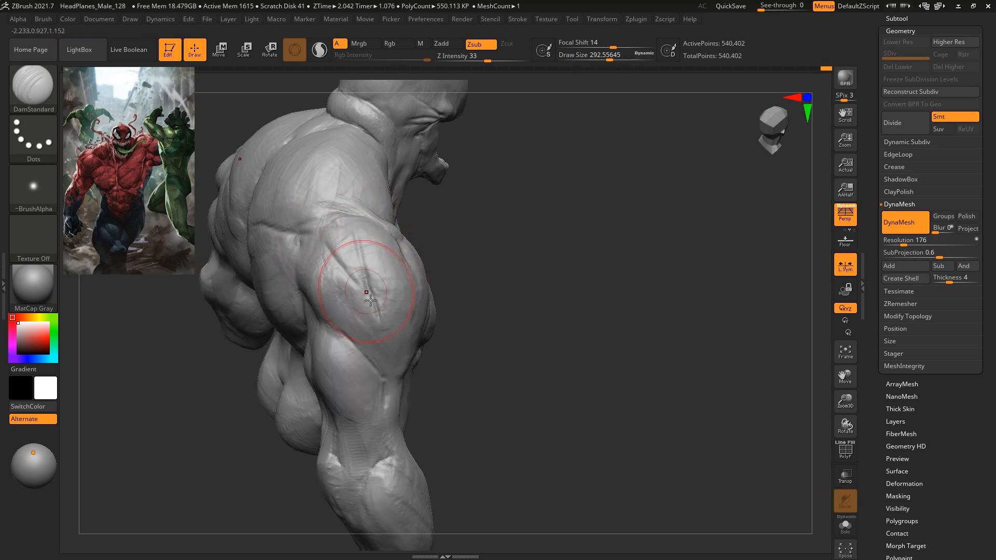
Deepen the creases around the rear deltoid, shoulder blade and upper triceps with DamStandard.
mouse_move(498, 223)
left_mouse_down()
mouse_move(614, 221)
mouse_move(592, 233)
mouse_move(578, 280)
mouse_move(667, 289)
mouse_move(382, 265)
mouse_move(358, 282)
left_mouse_up()
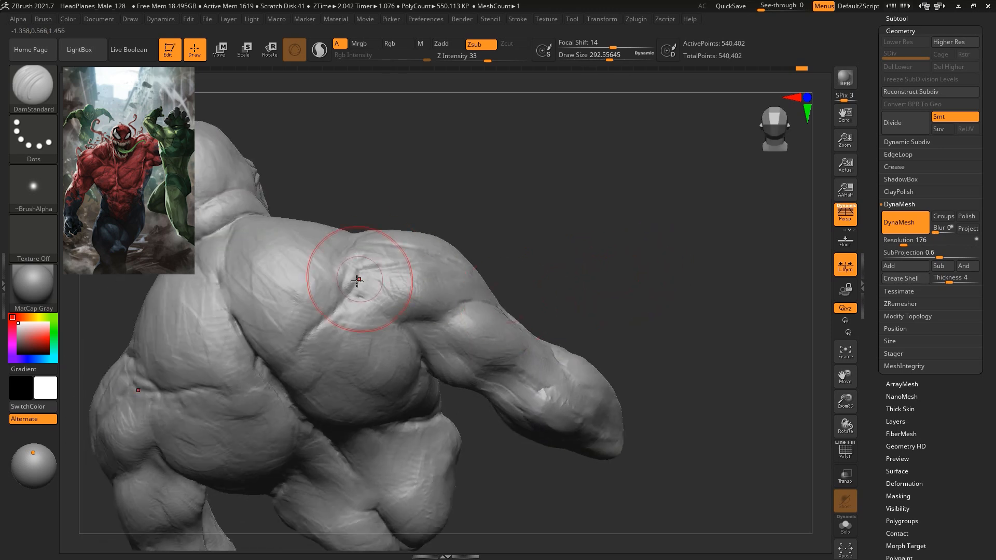
left_click_drag(393, 318, 385, 314)
mouse_move(524, 198)
left_mouse_down()
mouse_move(537, 192)
mouse_move(514, 218)
left_mouse_up()
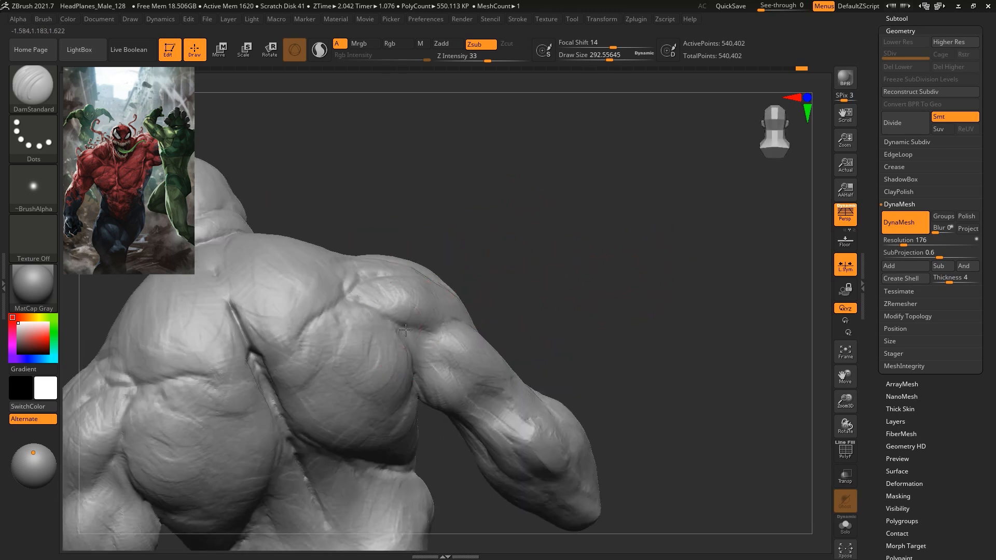
left_click_drag(488, 335, 493, 358)
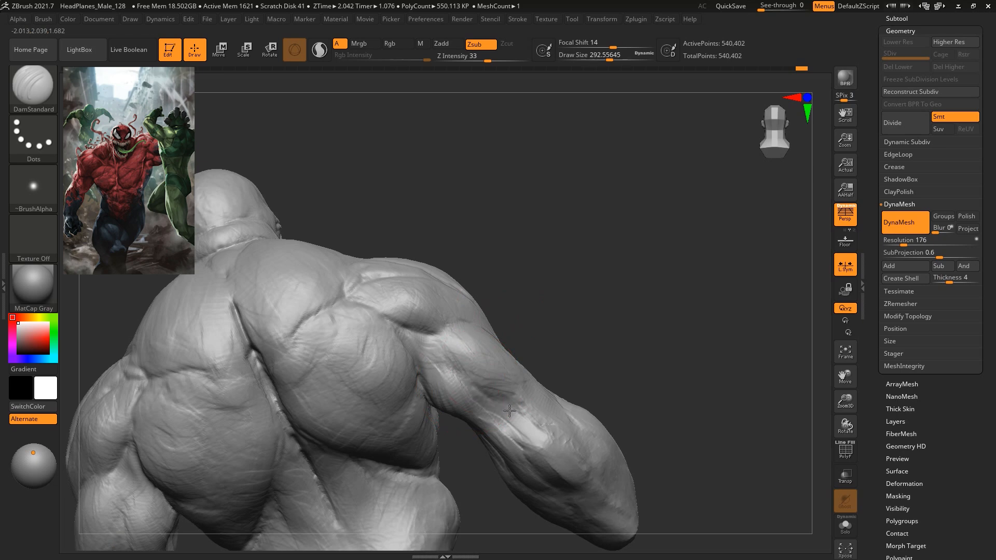
Define the lower triceps, elbow and forearm muscle separations with DamStandard at a draw size of about 293.
mouse_move(646, 311)
left_mouse_down()
mouse_move(605, 300)
mouse_move(586, 332)
mouse_move(640, 323)
mouse_move(456, 367)
left_mouse_up()
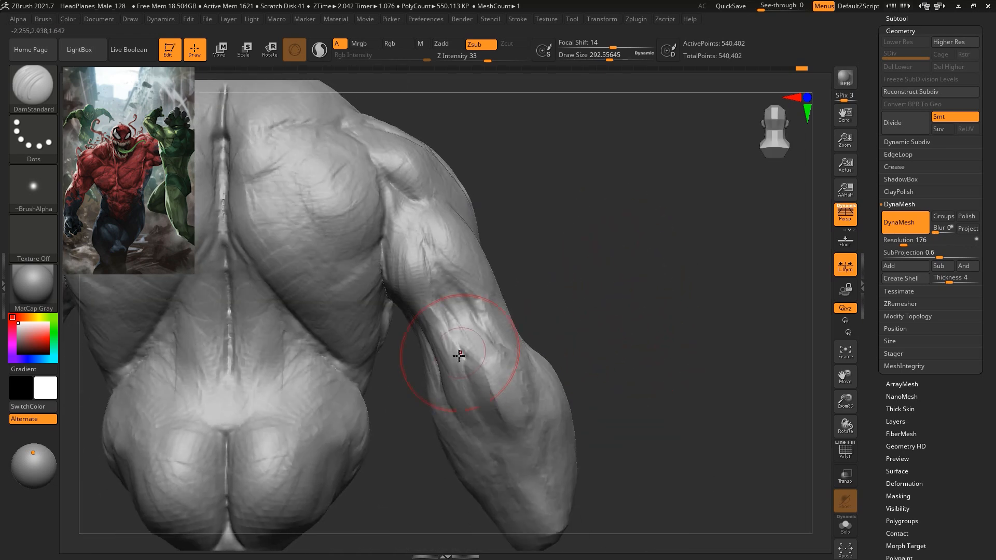
left_click_drag(600, 327, 530, 296)
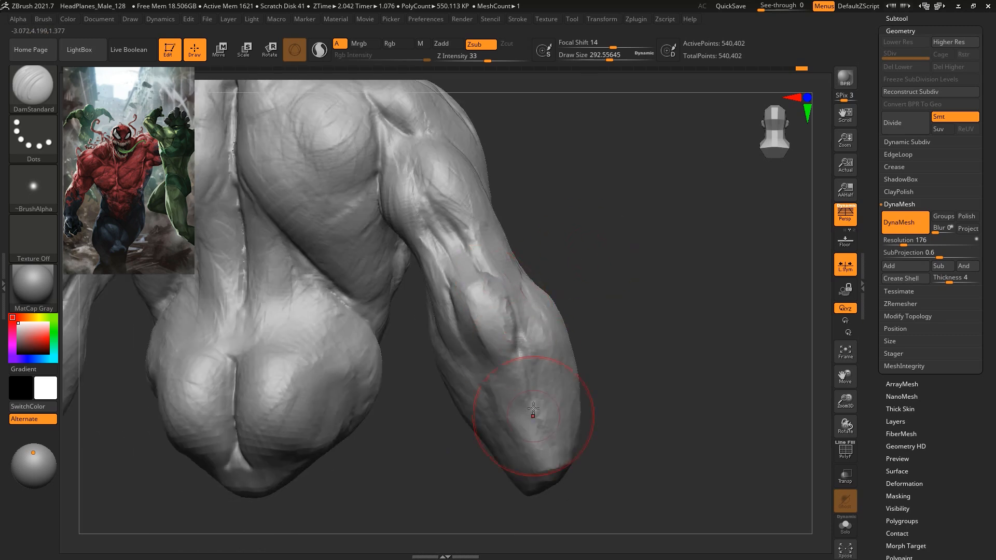
left_click_drag(620, 370, 551, 315)
key("ctrl")
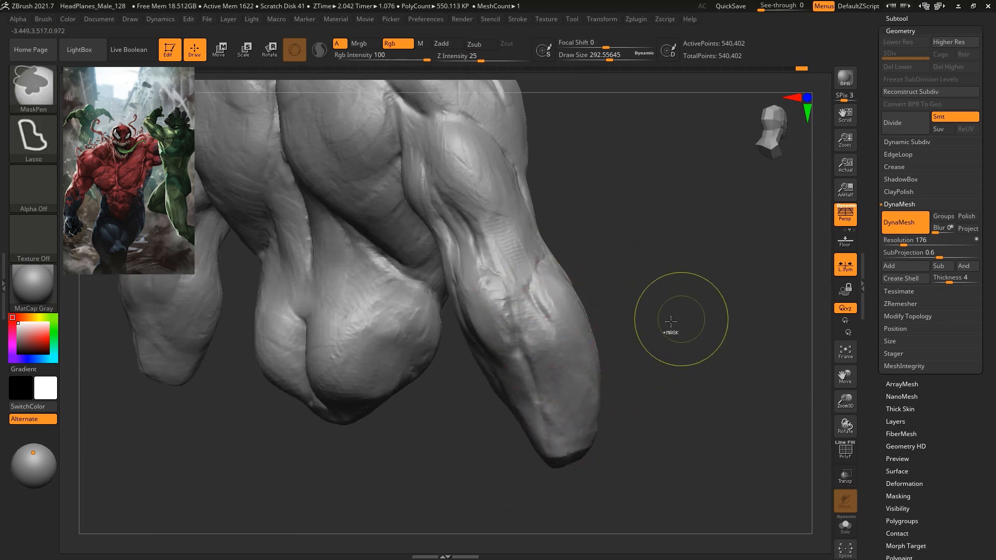
mouse_move(645, 322)
left_mouse_down()
mouse_move(692, 322)
mouse_move(750, 413)
mouse_move(618, 396)
mouse_move(487, 298)
left_mouse_up()
left_click_drag(602, 332, 469, 351)
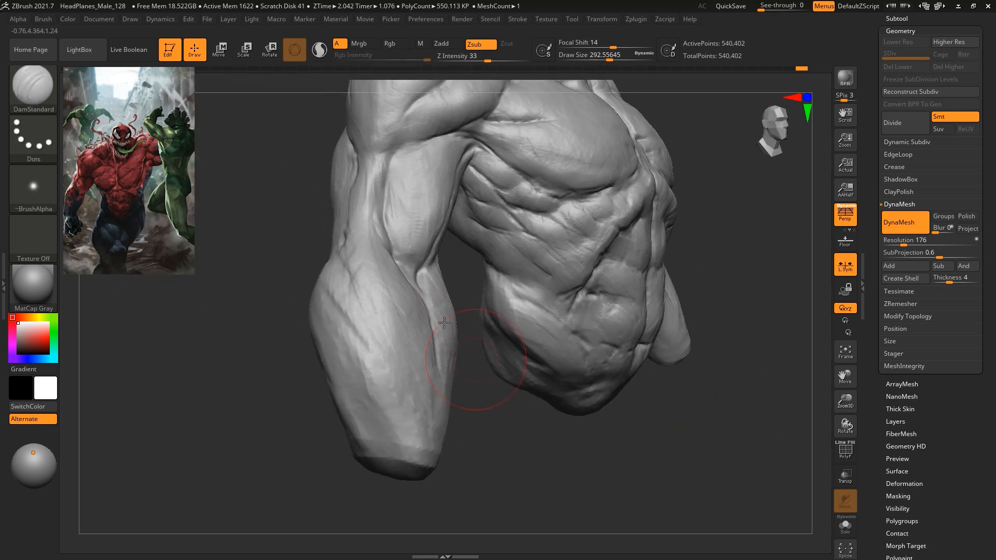
Slim the inner and outer contours of the forearms with the Move brush at a draw size of about 365.
mouse_move(538, 474)
left_mouse_down()
mouse_move(512, 480)
mouse_move(487, 413)
mouse_move(356, 460)
mouse_move(746, 217)
mouse_move(699, 265)
left_mouse_up()
key("space")
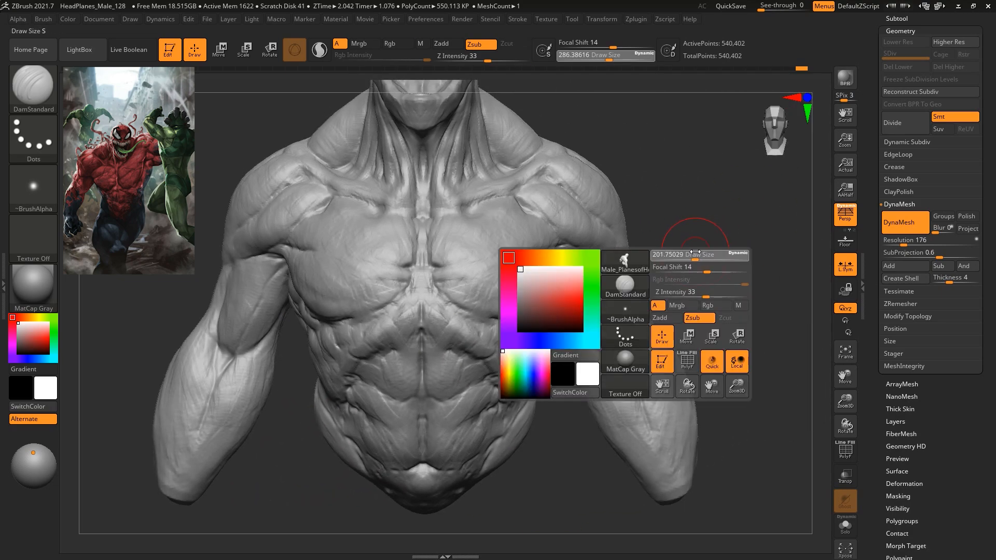
key("b")
key("m")
key("v")
left_click_drag(718, 290, 600, 330)
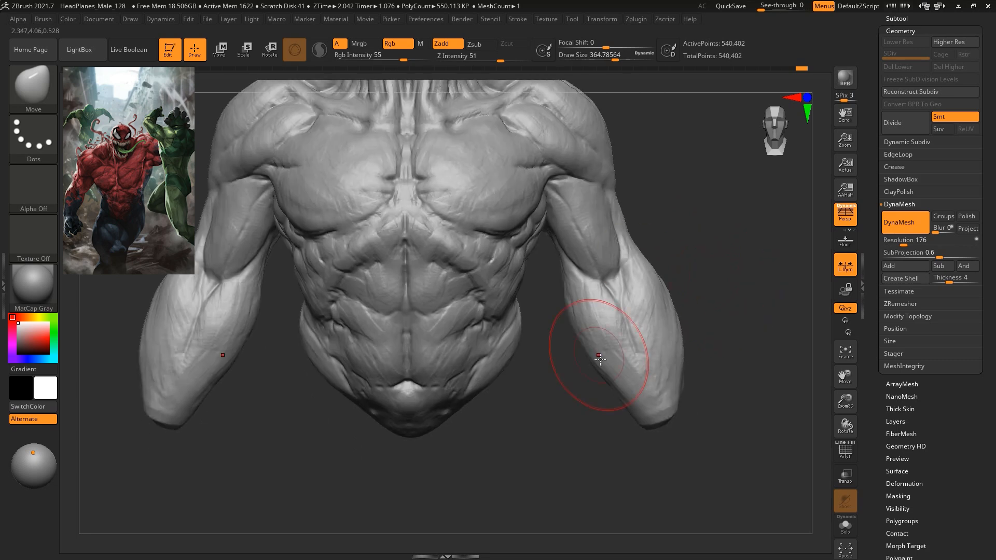
left_click_drag(600, 366, 608, 362)
left_click_drag(685, 359, 679, 358)
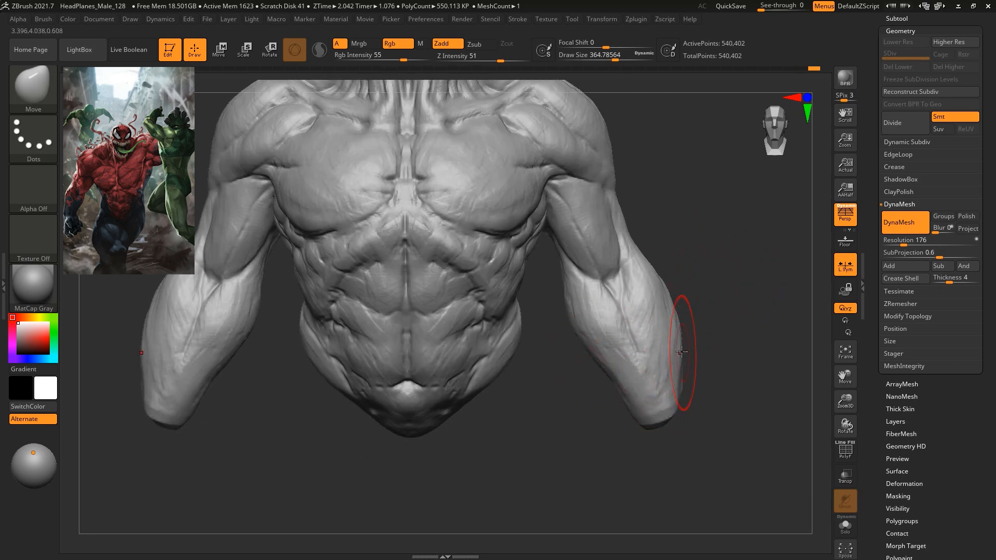
mouse_move(678, 401)
left_mouse_down()
mouse_move(618, 415)
mouse_move(643, 431)
mouse_move(675, 410)
mouse_move(624, 412)
left_mouse_up()
Adjust the rear contour of the shoulder with the Move brush at a draw size of about 239.
mouse_move(737, 388)
left_mouse_down()
mouse_move(669, 393)
mouse_move(610, 415)
left_mouse_up()
mouse_move(620, 462)
left_mouse_down()
mouse_move(575, 412)
mouse_move(541, 407)
mouse_move(511, 374)
mouse_move(480, 393)
mouse_move(543, 444)
mouse_move(573, 418)
mouse_move(526, 332)
left_mouse_up()
mouse_move(517, 284)
left_mouse_down()
mouse_move(480, 176)
mouse_move(484, 223)
mouse_move(474, 256)
mouse_move(446, 243)
left_mouse_up()
left_click_drag(576, 238, 691, 283)
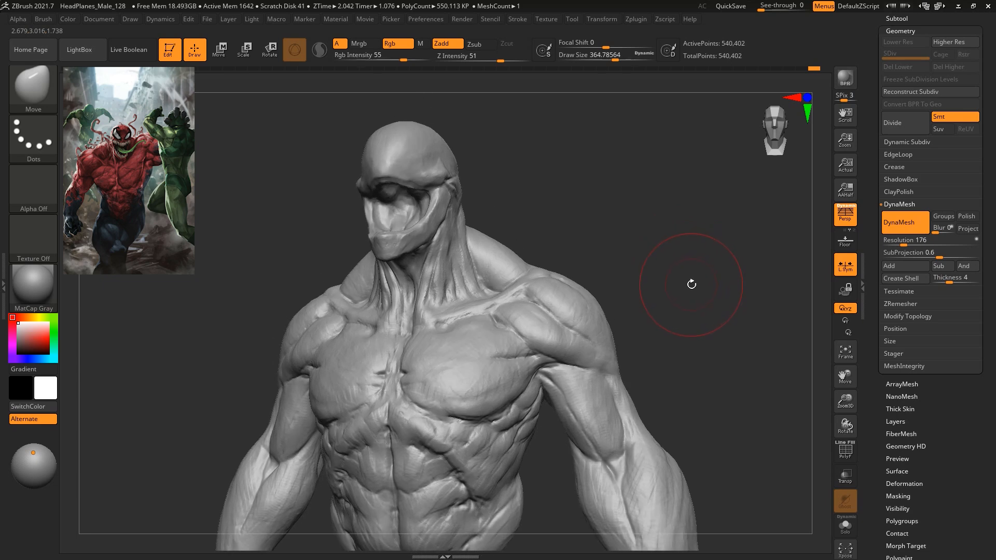
key("space")
mouse_move(658, 234)
left_mouse_down()
mouse_move(627, 245)
mouse_move(643, 237)
mouse_move(674, 251)
mouse_move(651, 258)
mouse_move(645, 289)
left_mouse_up()
key("space")
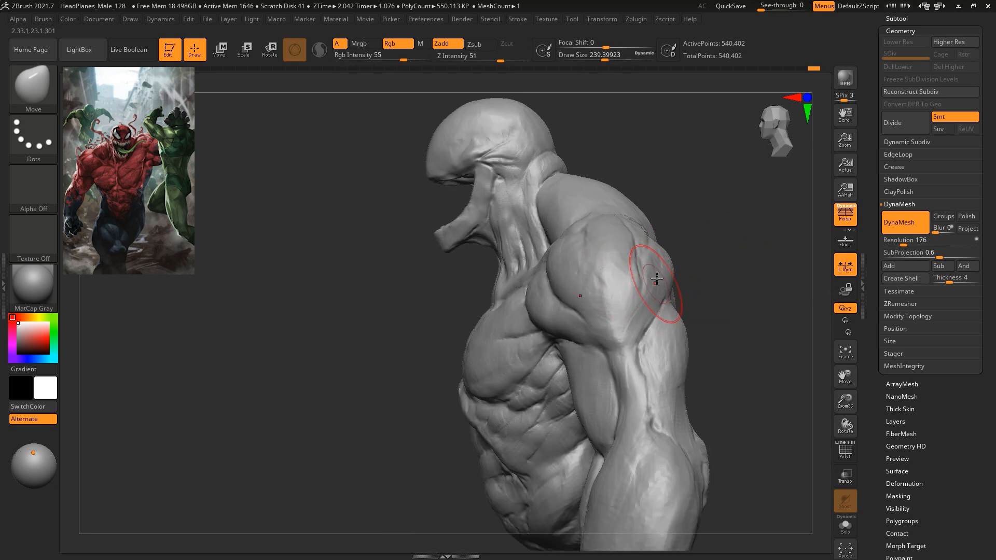
Build up the side and rear heads of the deltoid with ClayBuildup at a draw size of about 163.
key("b")
left_click(357, 161)
key("space")
left_click_drag(714, 214, 705, 214)
left_click_drag(729, 228, 669, 283)
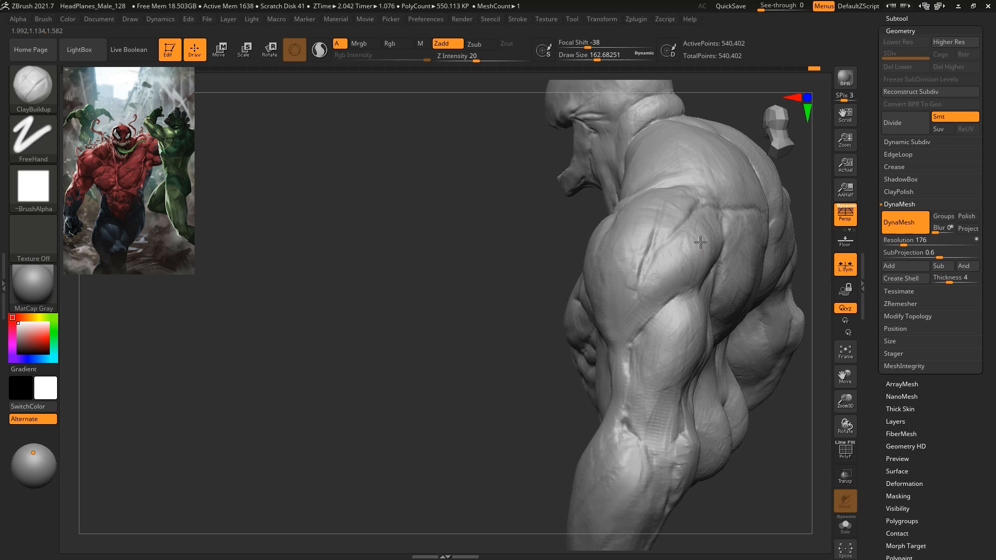
left_click_drag(524, 221, 750, 221)
left_click_drag(766, 254, 765, 228)
mouse_move(765, 228)
left_mouse_down("alt")
mouse_move(745, 251)
mouse_move(643, 259)
left_mouse_up("alt")
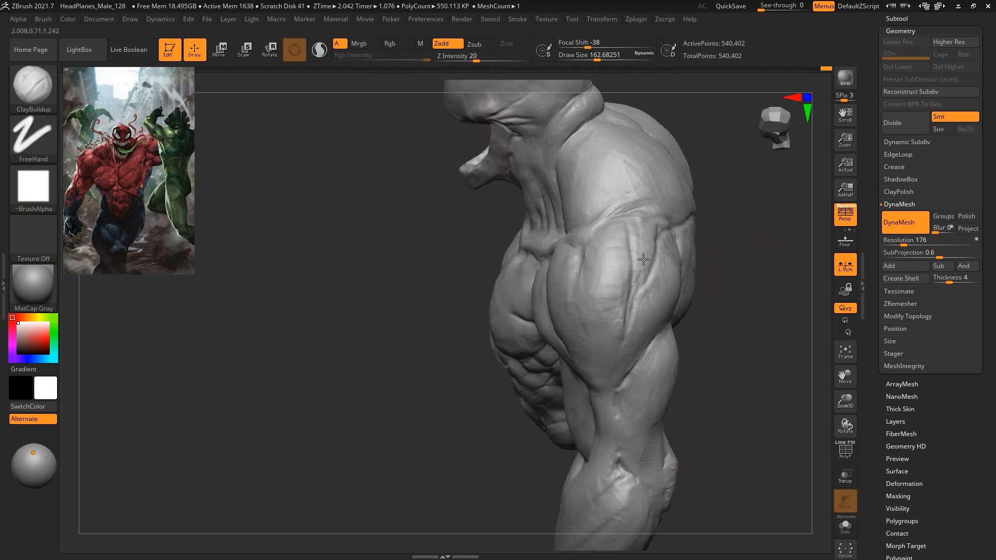
left_click_drag(733, 275, 629, 311)
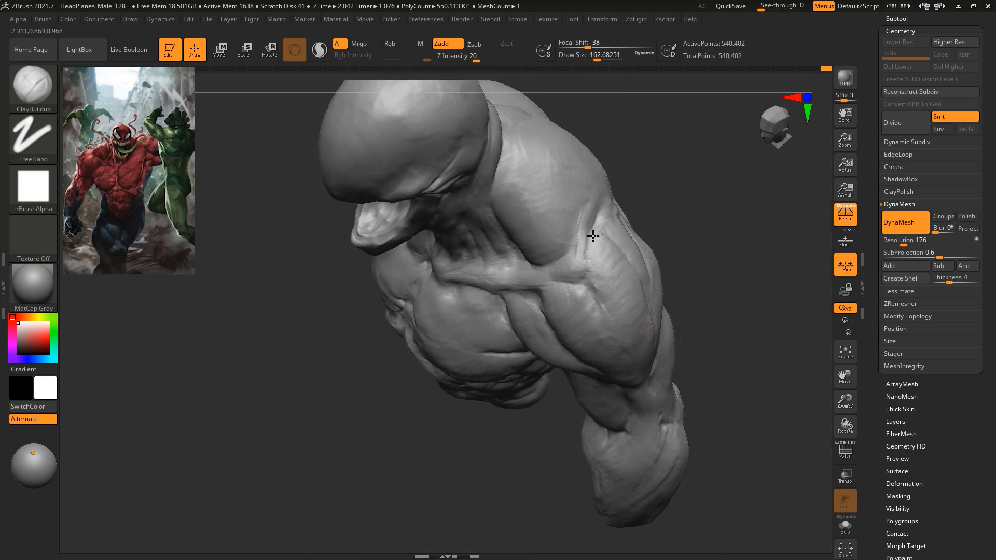
Carve the grooves between the neck tendons below the jaw hinge with DamStandard at a draw size of about 163.
mouse_move(636, 297)
left_mouse_down()
mouse_move(707, 229)
mouse_move(707, 245)
mouse_move(681, 218)
mouse_move(675, 269)
left_mouse_up()
key("b")
key("d")
key("s")
left_click_drag(404, 236, 402, 231)
left_click_drag(386, 183, 390, 181)
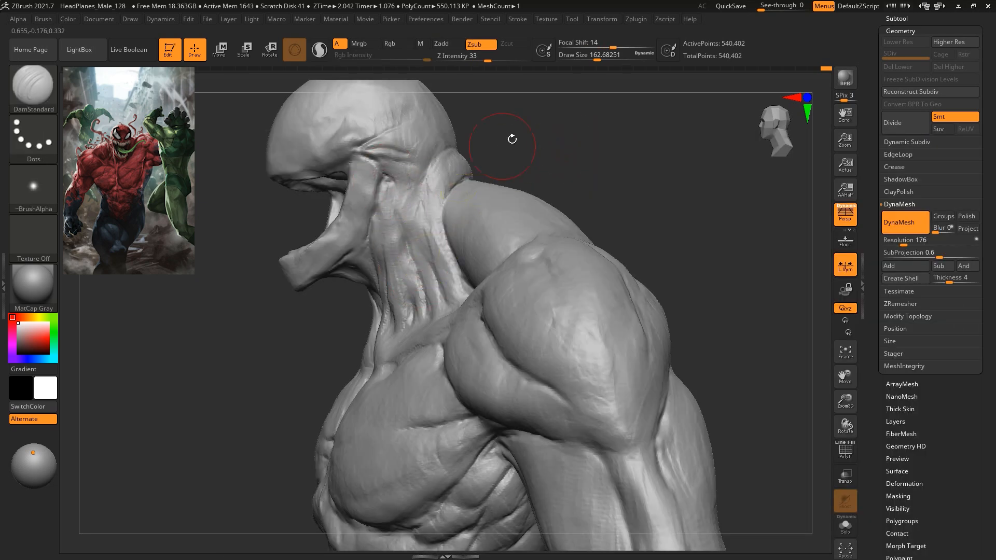
Sharpen the upper neck groove just behind the jaw with DamStandard at a draw size of about 124.
left_click_drag(511, 138, 536, 141)
key("space")
left_click_drag(478, 148, 473, 148)
left_click_drag(388, 237, 382, 198)
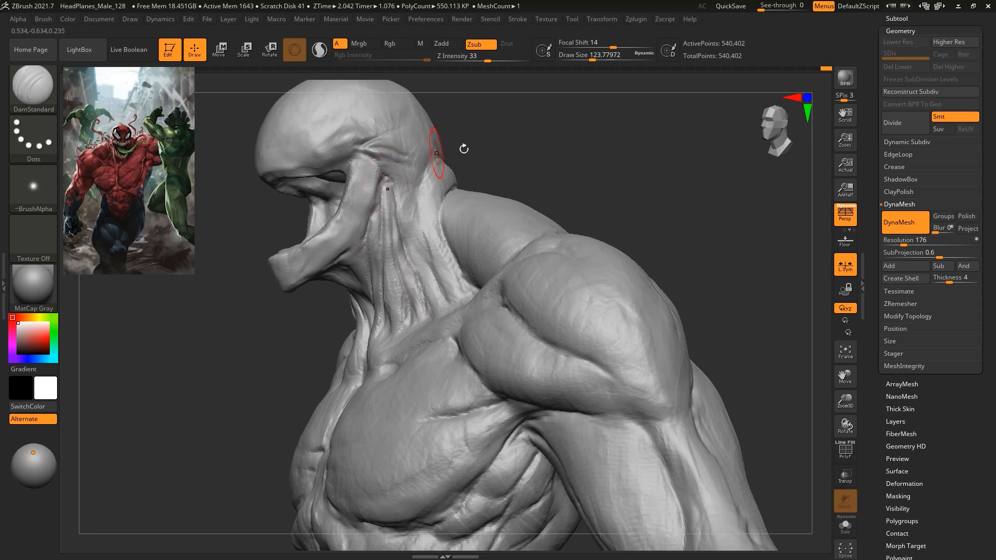
Deepen the grooves along the side of the neck towards the collarbone with DamStandard at a draw size of about 124.
mouse_move(463, 149)
left_mouse_down()
mouse_move(498, 151)
mouse_move(366, 255)
left_mouse_up()
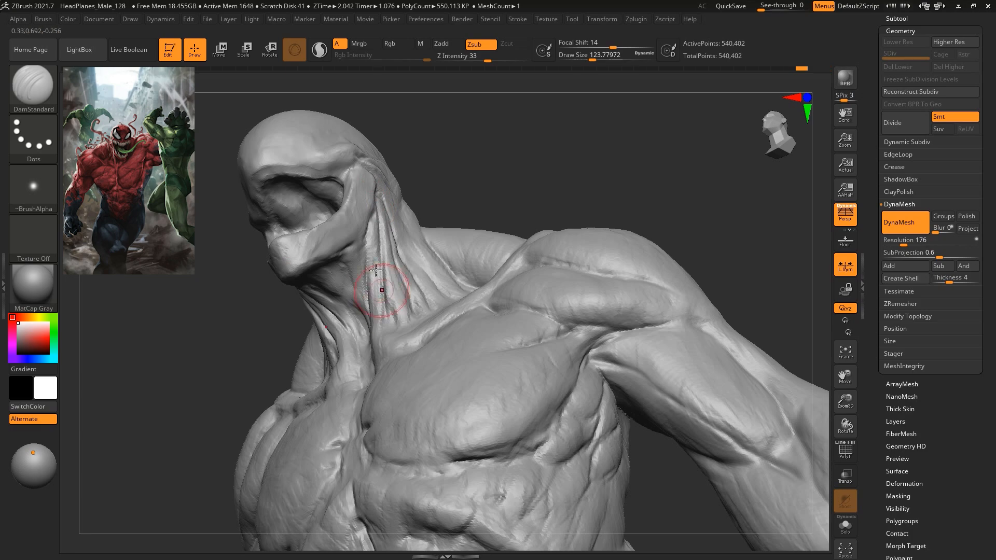
left_click_drag(443, 155, 375, 218)
mouse_move(466, 187)
left_mouse_down()
mouse_move(456, 200)
mouse_move(407, 186)
left_mouse_up()
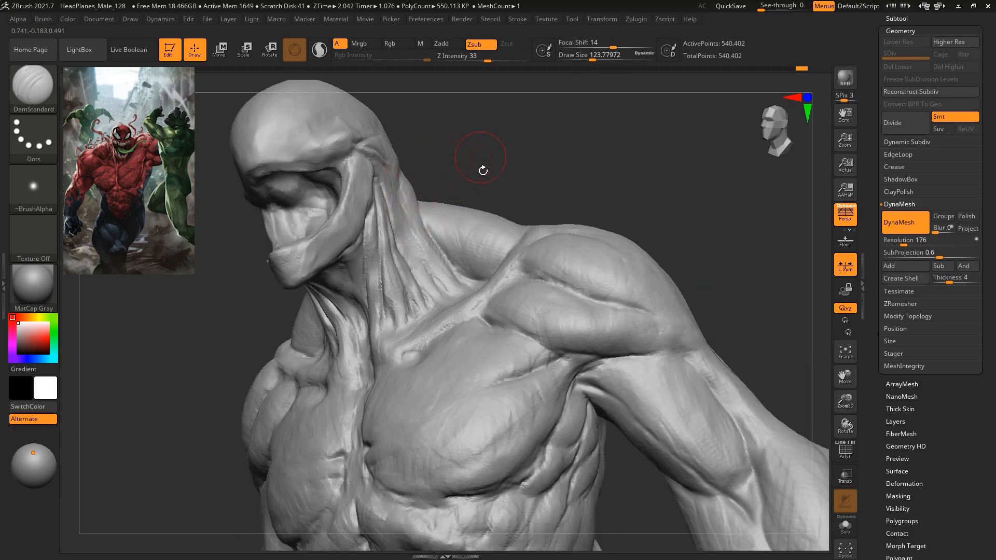
Build up the neck tendons behind and below the jaw hinge with ClayBuildup at a draw size of about 87.
key("b")
key("c")
key("b")
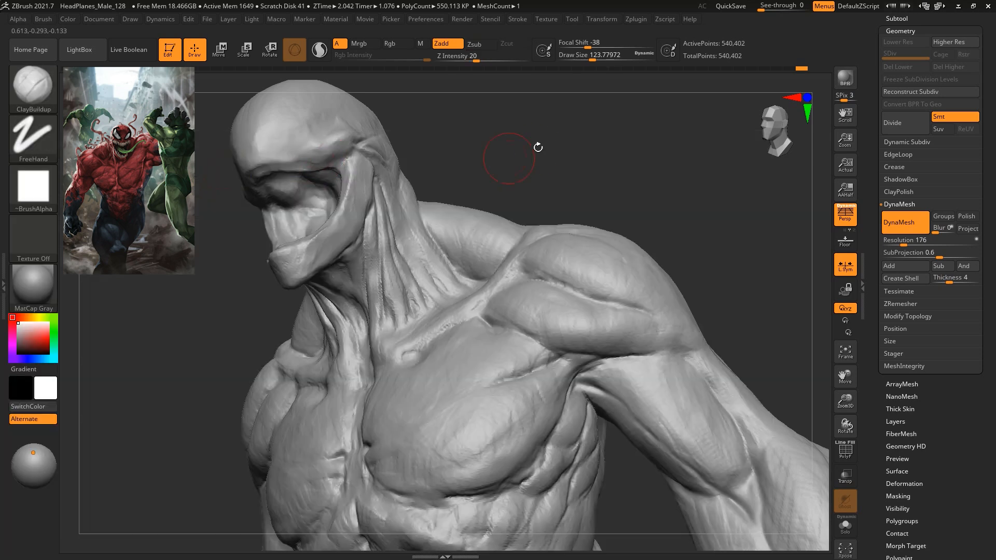
key("space")
left_click_drag(544, 151, 397, 195)
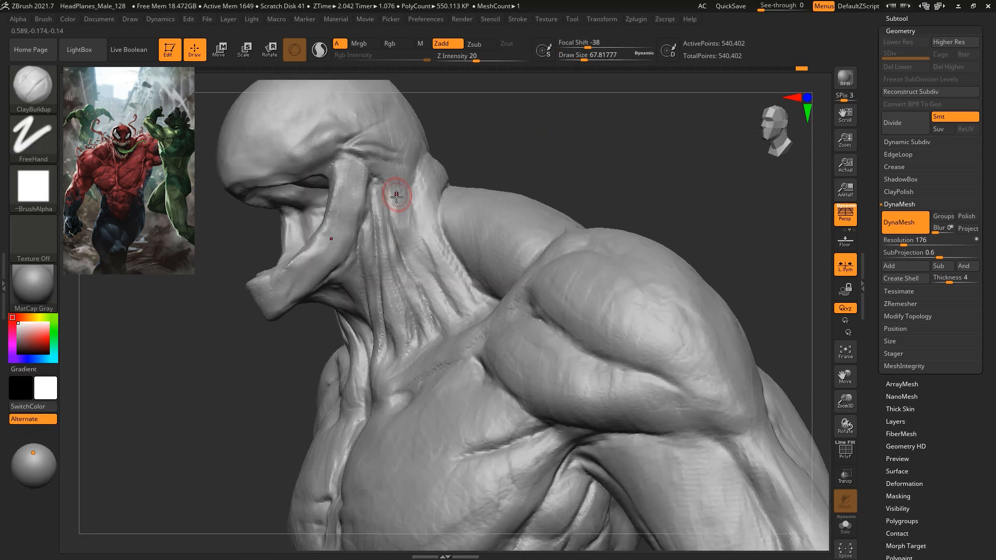
key("]")
key("]")
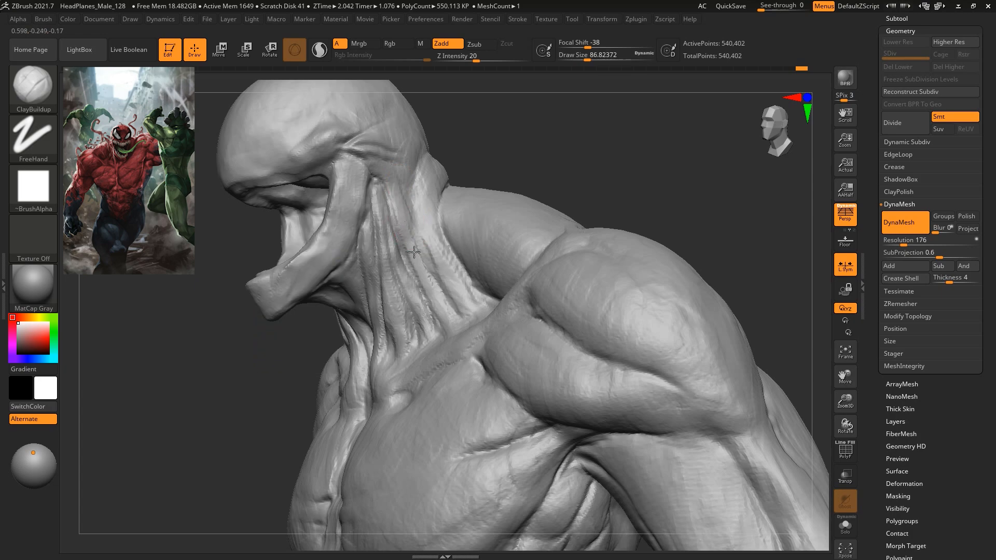
mouse_move(513, 179)
left_mouse_down()
mouse_move(540, 133)
mouse_move(478, 203)
left_mouse_up()
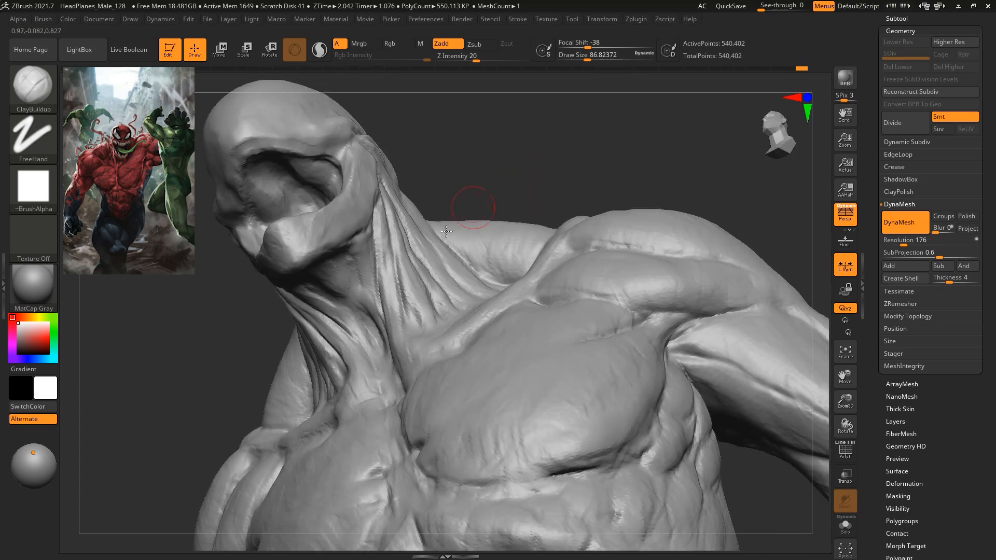
Adjust the tendons and outline at the side of the neck with the Move brush at a draw size of about 167.
key("b")
key("m")
key("v")
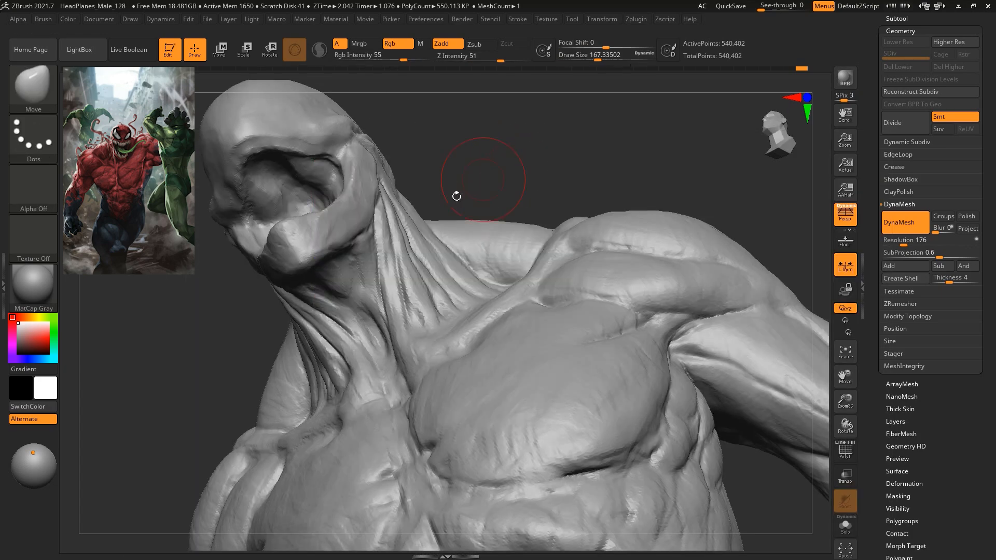
mouse_move(508, 165)
left_mouse_down("shift")
mouse_move(536, 160)
mouse_move(575, 227)
left_mouse_up("shift")
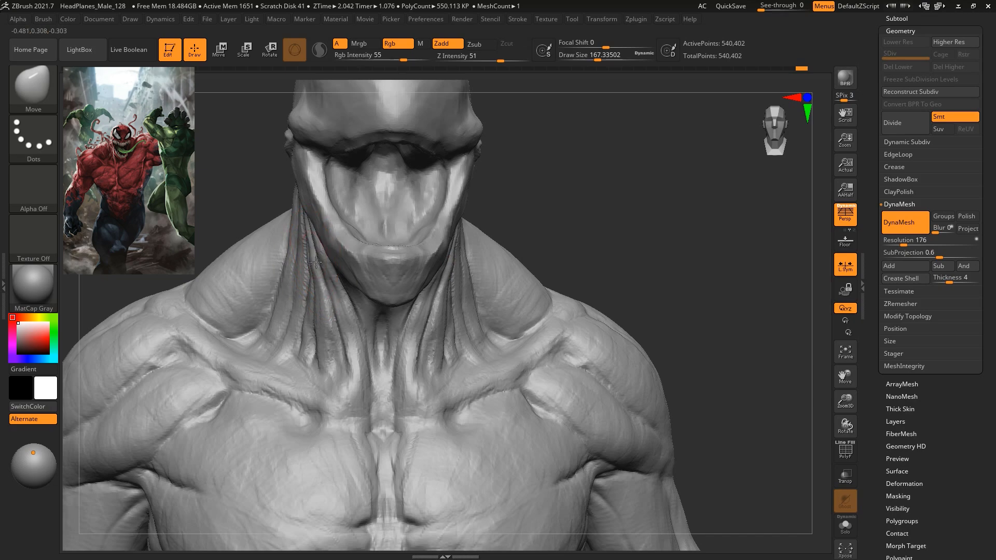
key("f")
mouse_move(546, 184)
left_mouse_down()
mouse_move(629, 196)
mouse_move(654, 212)
mouse_move(612, 211)
left_mouse_up()
Build up the front of the shoulder beside the collarbone with ClayBuildup at a draw size of about 140.
key("b")
key("c")
key("b")
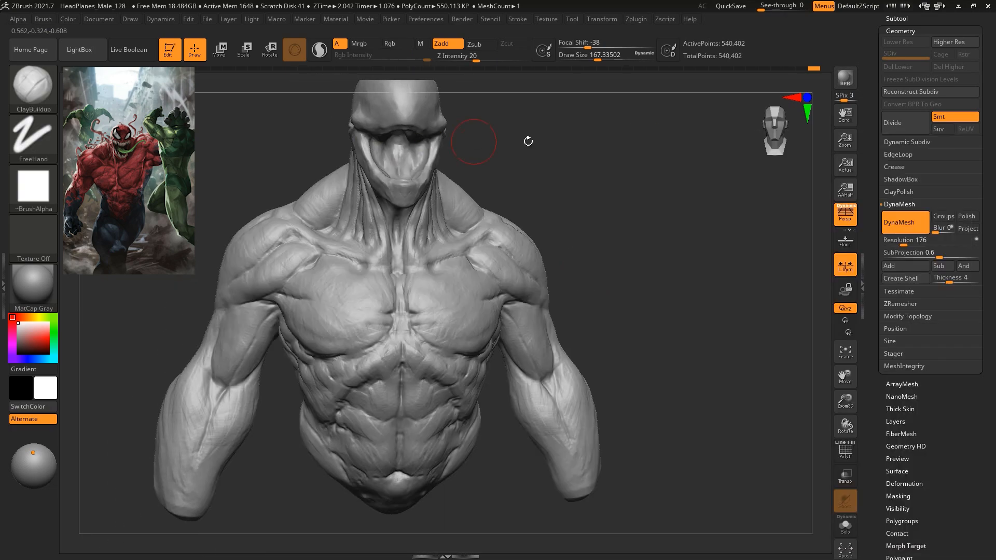
left_click_drag(528, 141, 526, 252, "alt")
key("space")
left_click(597, 187)
left_click_drag(582, 163, 589, 277, "alt")
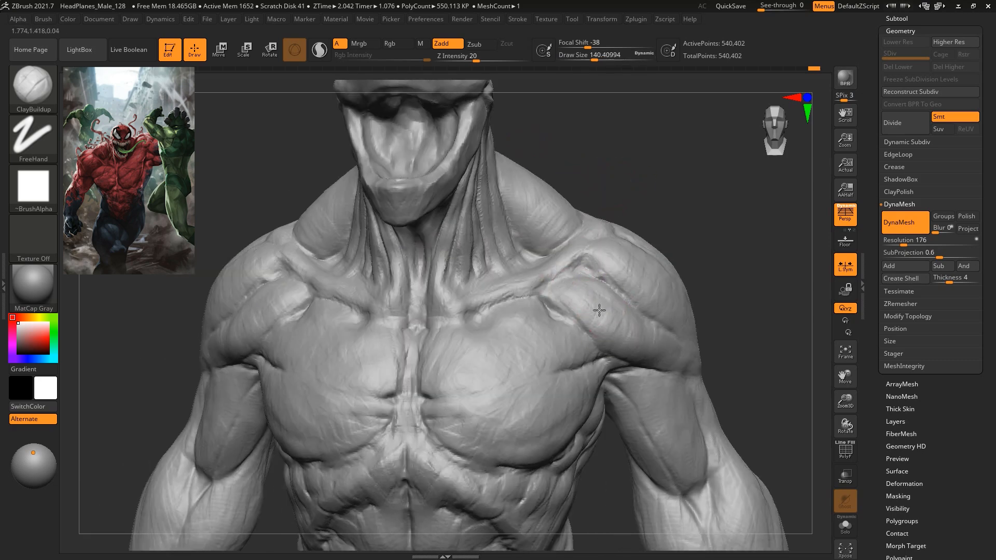
left_click_drag(714, 244, 627, 226, "alt")
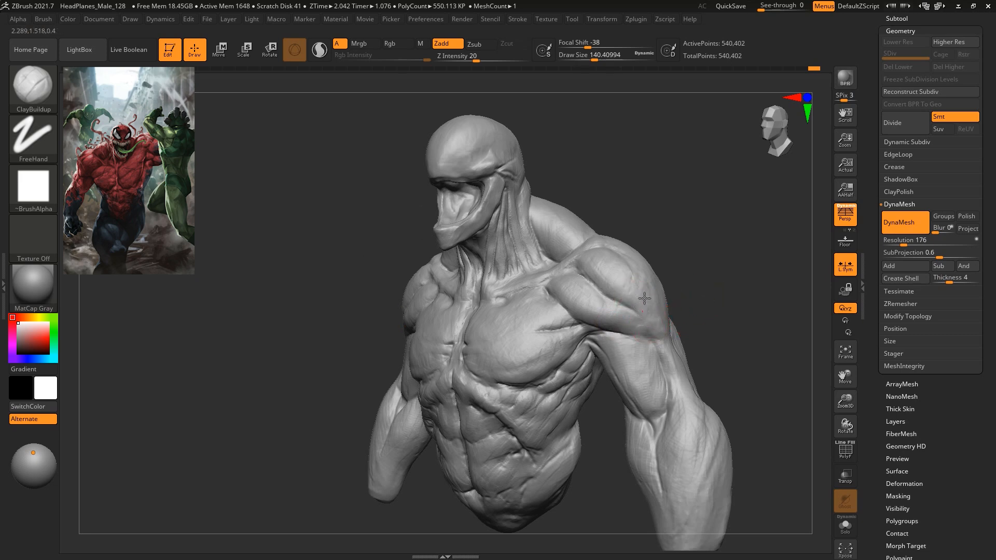
Examine the torso, shoulders and forearms from the front, side and close up, comparing the proportions with the reference.
mouse_move(699, 284)
left_mouse_down("shift")
mouse_move(703, 246)
mouse_move(643, 229)
left_mouse_up("shift")
mouse_move(643, 229)
left_mouse_down()
mouse_move(656, 227)
mouse_move(622, 221)
mouse_move(646, 222)
left_mouse_up()
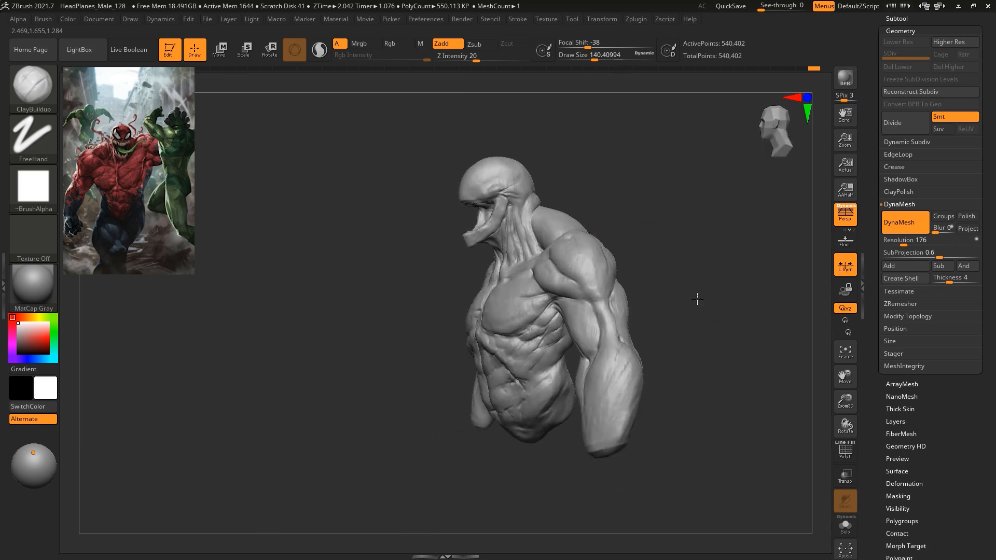
left_click_drag(706, 309, 657, 267)
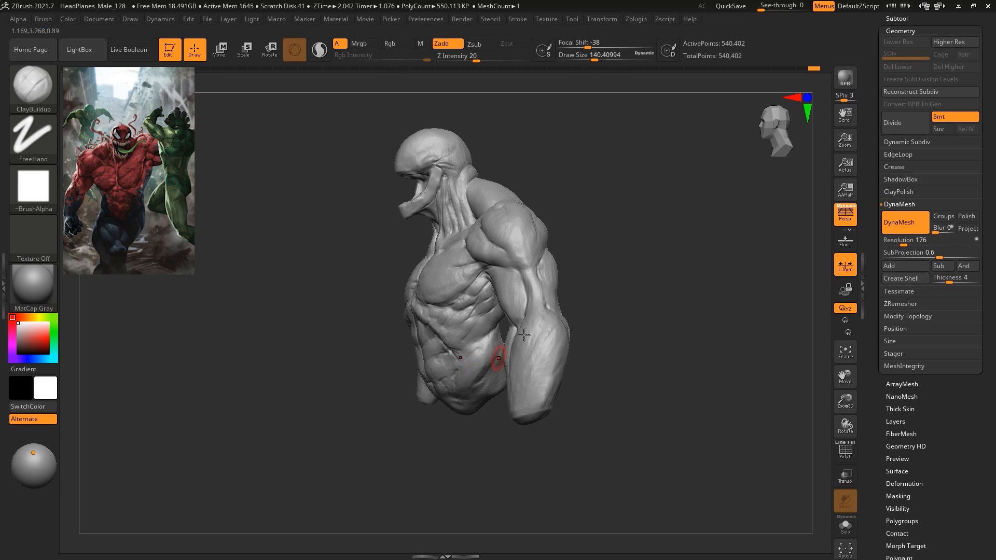
left_click_drag(610, 291, 557, 330)
mouse_move(623, 255)
left_mouse_down("alt")
mouse_move(631, 272)
mouse_move(631, 215)
mouse_move(667, 320)
mouse_move(680, 309)
left_mouse_up("alt")
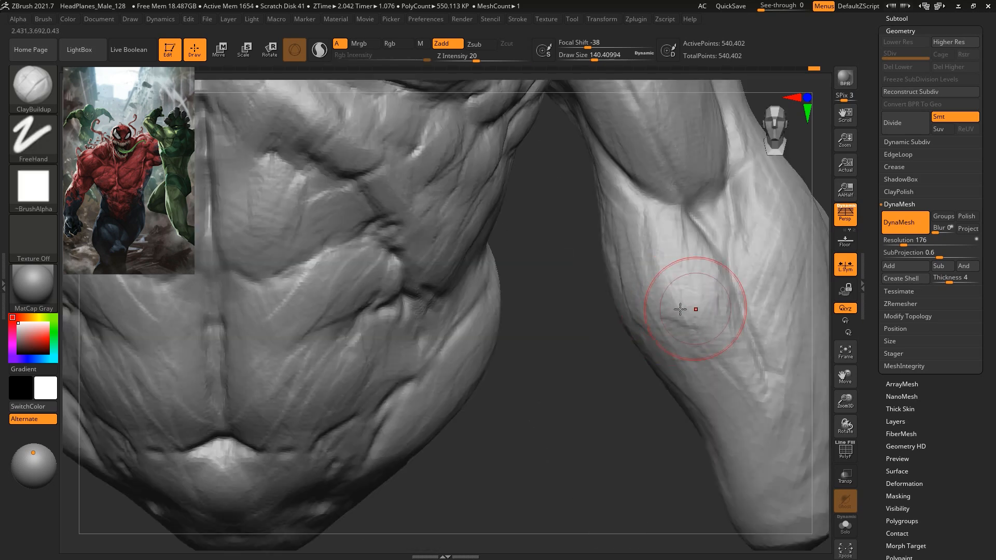
mouse_move(598, 426)
left_mouse_down("alt")
mouse_move(580, 415)
mouse_move(524, 306)
left_mouse_up("alt")
mouse_move(710, 246)
left_mouse_down("alt")
mouse_move(707, 255)
mouse_move(700, 231)
mouse_move(674, 245)
mouse_move(695, 255)
mouse_move(646, 287)
mouse_move(677, 285)
mouse_move(693, 297)
mouse_move(678, 278)
left_mouse_up("alt")
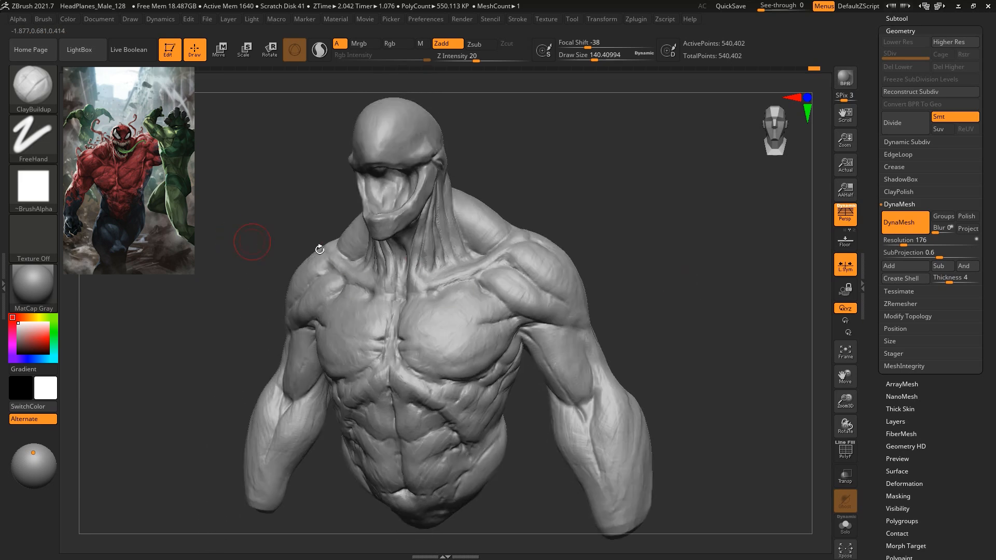
mouse_move(650, 244)
left_mouse_down("alt")
mouse_move(673, 227)
mouse_move(704, 247)
mouse_move(704, 239)
left_mouse_up("alt")
left_click_drag(624, 218, 647, 224)
mouse_move(700, 262)
left_mouse_down()
mouse_move(711, 300)
mouse_move(716, 278)
left_mouse_up()
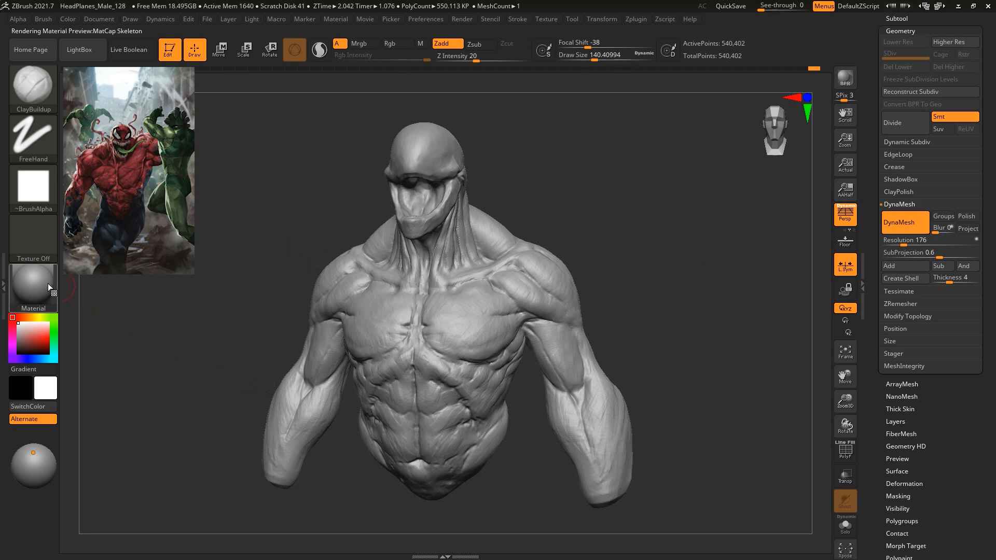
Change the model's material to PolySkin and view the figure from the side.
key("m")
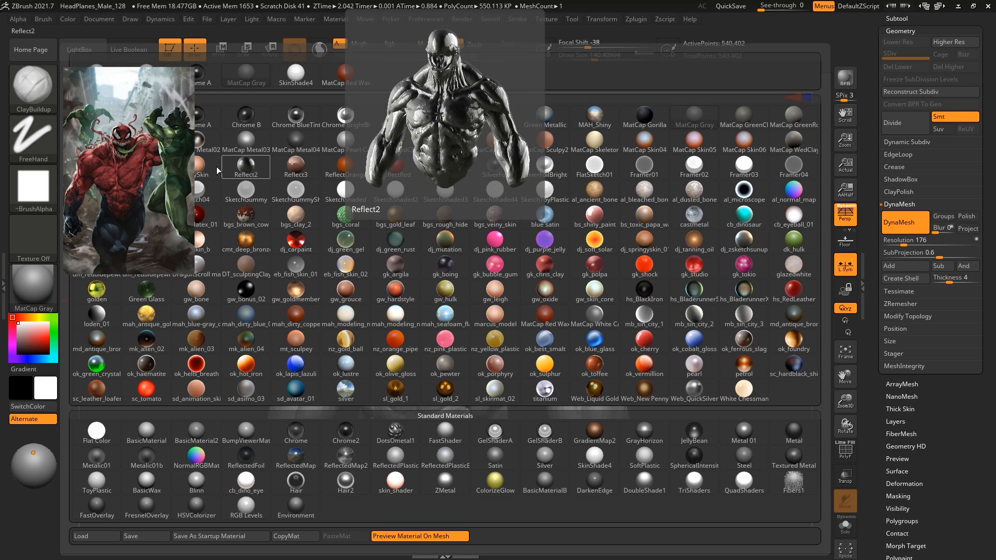
left_click(279, 181)
left_click_drag(279, 182, 289, 177)
left_click_drag(633, 216, 574, 241, "alt")
left_click_drag(567, 279, 568, 281)
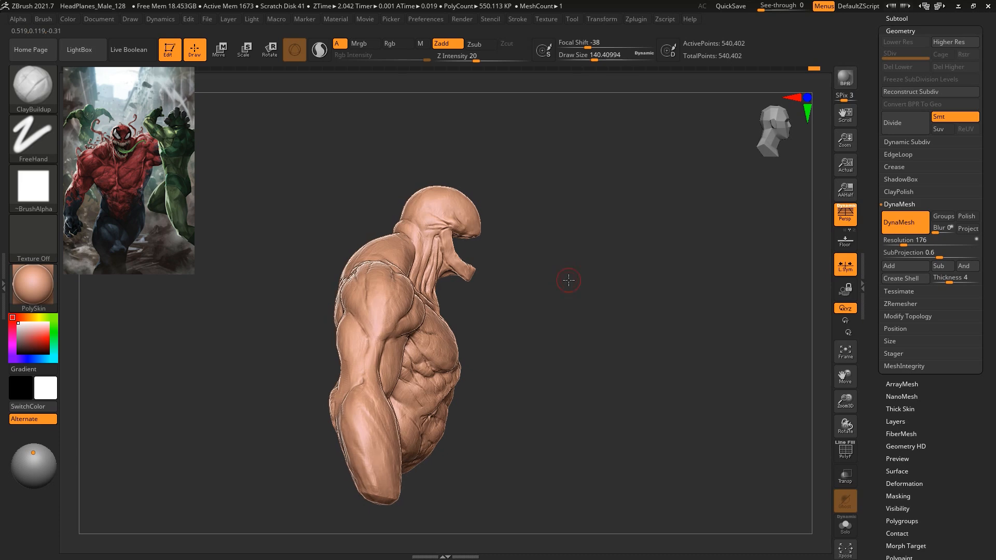
Reshape the side profile of the neck with the Move brush, bringing the draw size down to about 305.
key("b")
key("m")
key("v")
key("space")
key("space")
left_click_drag(534, 170, 565, 173)
left_click_drag(567, 175, 563, 255, "alt")
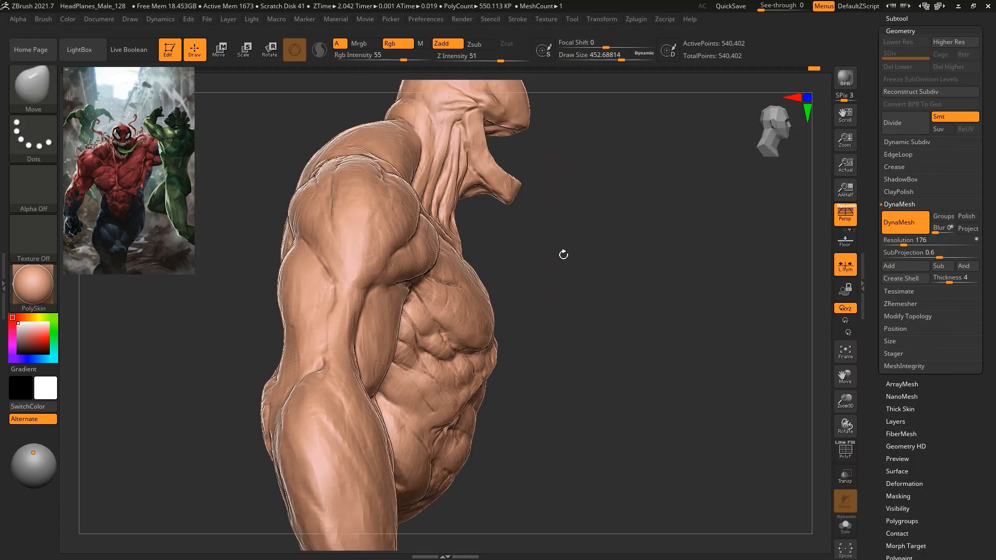
left_click_drag(577, 221, 558, 294, "alt")
key("space")
mouse_move(437, 262)
left_mouse_down()
mouse_move(420, 262)
mouse_move(410, 235)
mouse_move(409, 249)
mouse_move(421, 248)
left_mouse_up()
key("space")
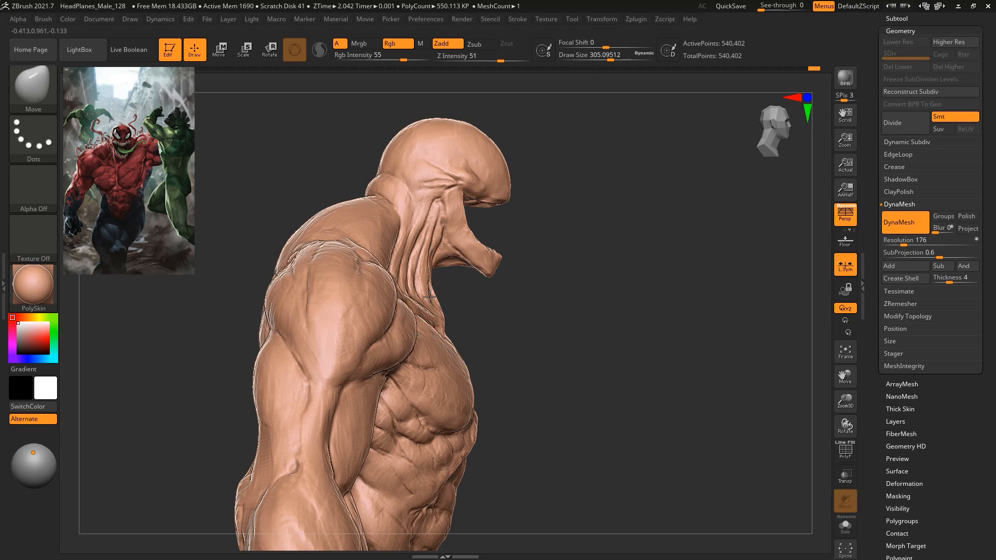
Refine the throat contour under the jaw with the Move brush at a draw size of about 223.
key("space")
left_click_drag(430, 257, 423, 254)
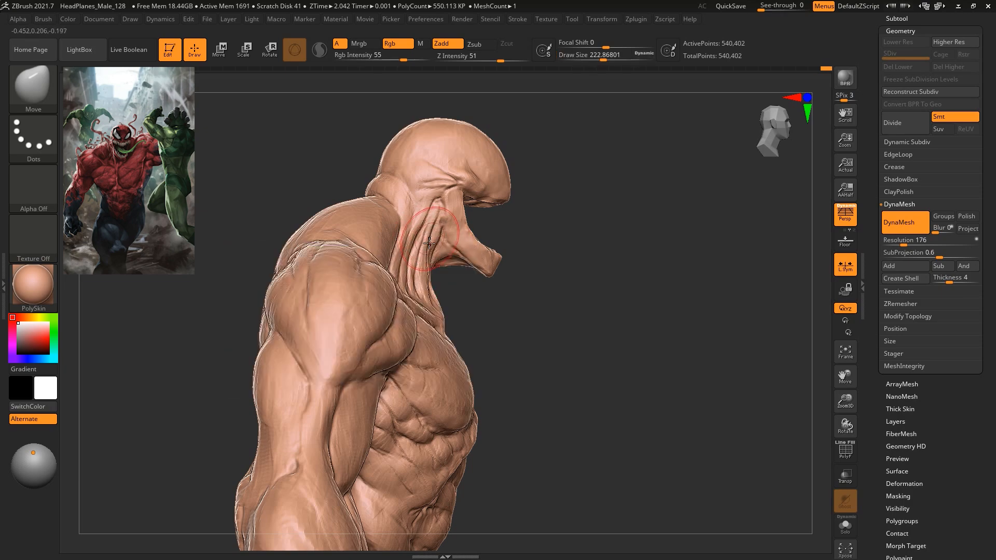
mouse_move(720, 254)
left_mouse_down()
mouse_move(605, 234)
mouse_move(604, 211)
mouse_move(578, 211)
mouse_move(610, 194)
mouse_move(510, 210)
left_mouse_up()
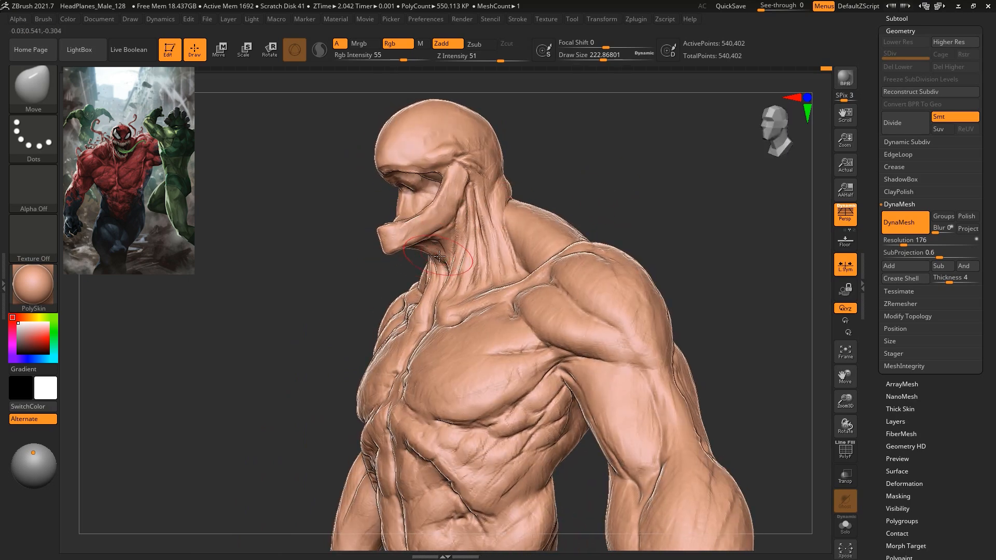
mouse_move(518, 230)
left_mouse_down()
mouse_move(651, 207)
mouse_move(634, 221)
left_mouse_up()
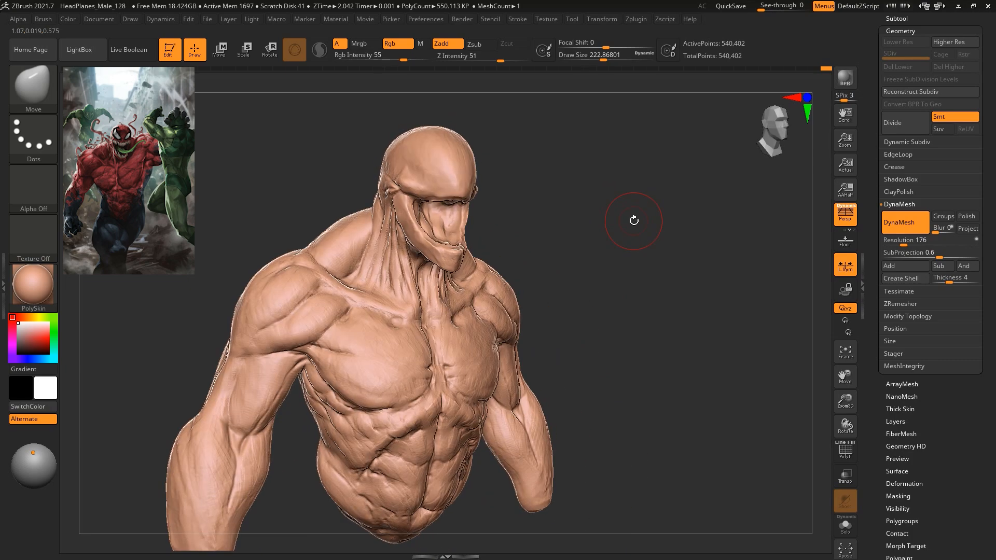
Carve the upper spine groove between the trapezius muscles up to the nape with DamStandard at a draw size of about 257.
mouse_move(778, 277)
left_mouse_down()
mouse_move(578, 349)
mouse_move(586, 349)
mouse_move(439, 347)
left_mouse_up()
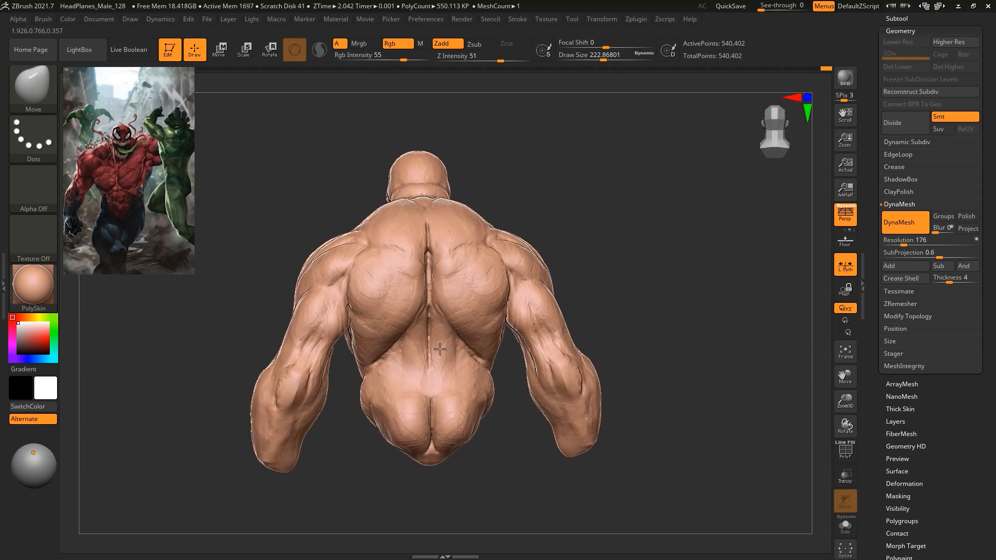
key("b")
key("d")
key("s")
left_click_drag(549, 150, 557, 201)
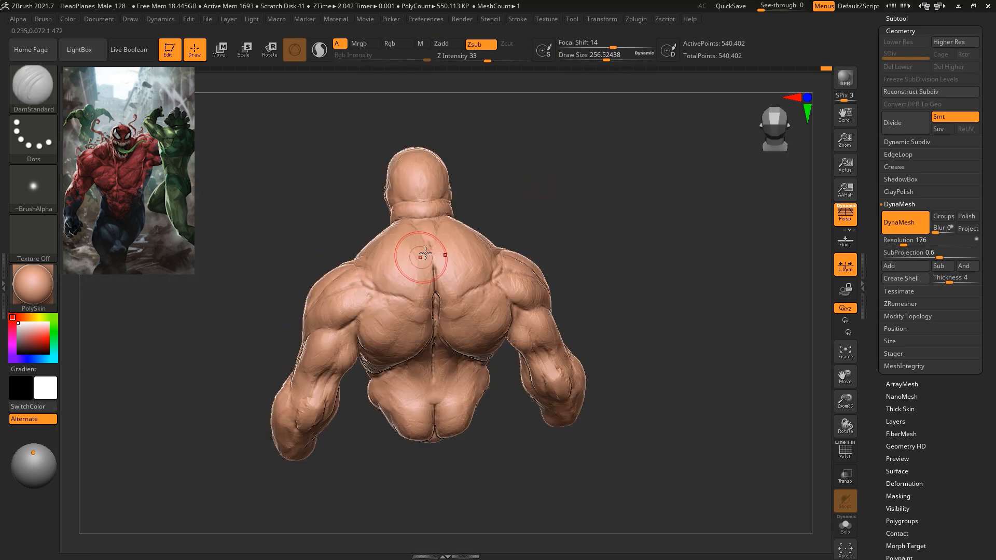
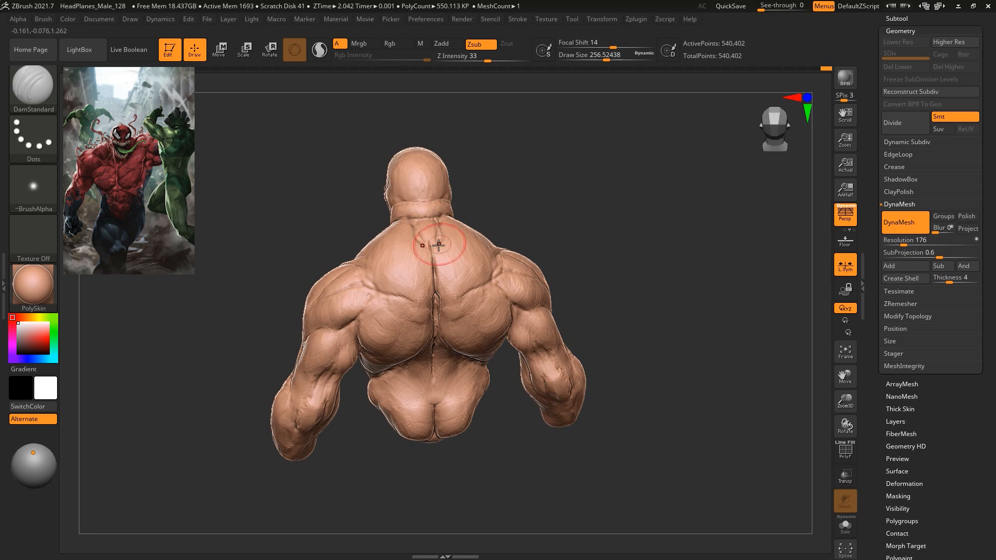
Carve the creases around the shoulder blades with DamStandard, increasing the draw size to about 351.
mouse_move(520, 193)
left_mouse_down()
mouse_move(495, 226)
mouse_move(510, 293)
left_mouse_up()
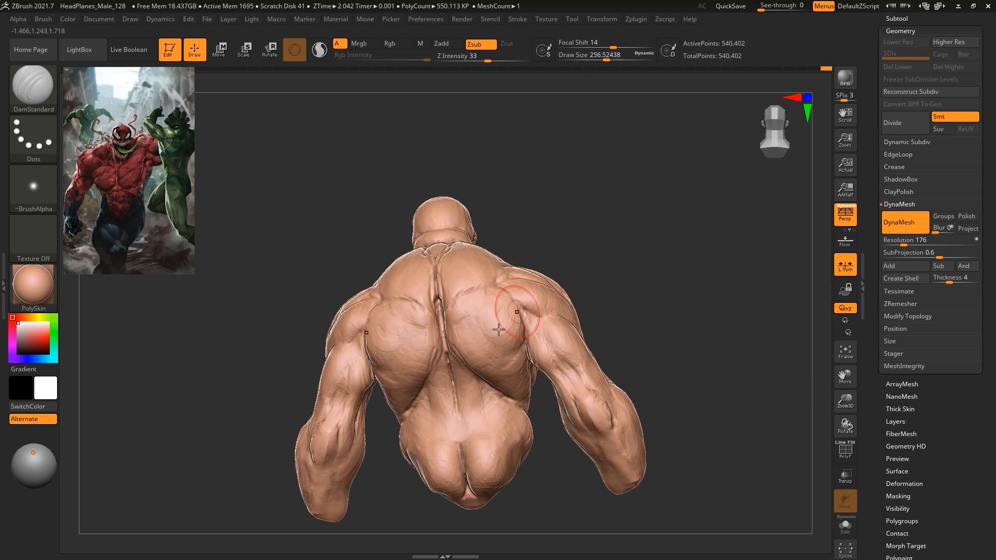
left_click_drag(490, 333, 503, 354)
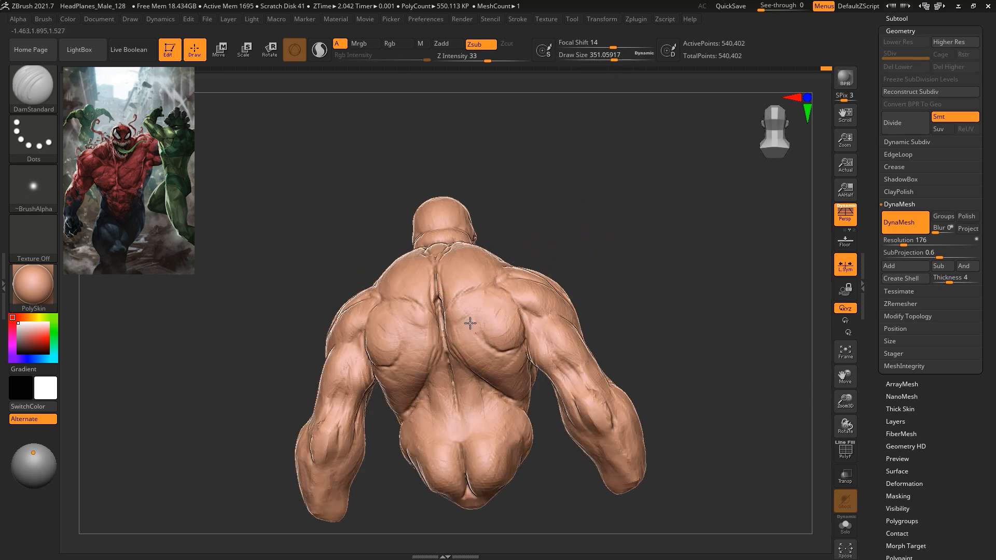
mouse_move(554, 235)
left_mouse_down()
mouse_move(587, 263)
mouse_move(642, 258)
mouse_move(633, 240)
mouse_move(592, 247)
mouse_move(582, 282)
left_mouse_up()
left_click_drag(484, 346, 514, 368)
left_click_drag(553, 406, 582, 426)
mouse_move(626, 321)
left_mouse_down()
mouse_move(652, 260)
mouse_move(653, 302)
left_mouse_up()
Adjust the outer contour of the upper arms and the inner forearms from the front with the Move brush at a draw size of about 814.
left_click_drag(659, 351, 658, 213, "alt")
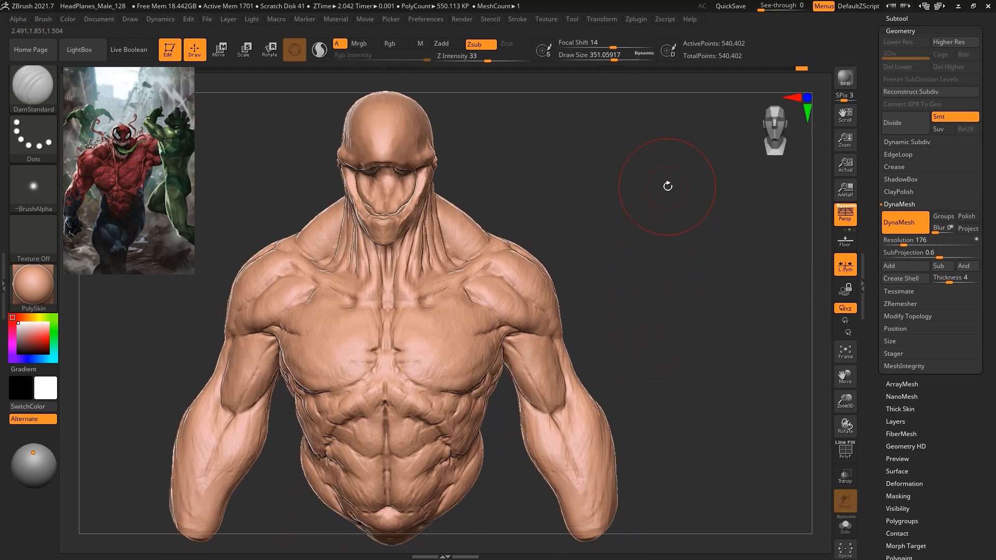
mouse_move(657, 211)
left_mouse_down("alt")
mouse_move(632, 223)
mouse_move(673, 203)
left_mouse_up("alt")
key("b")
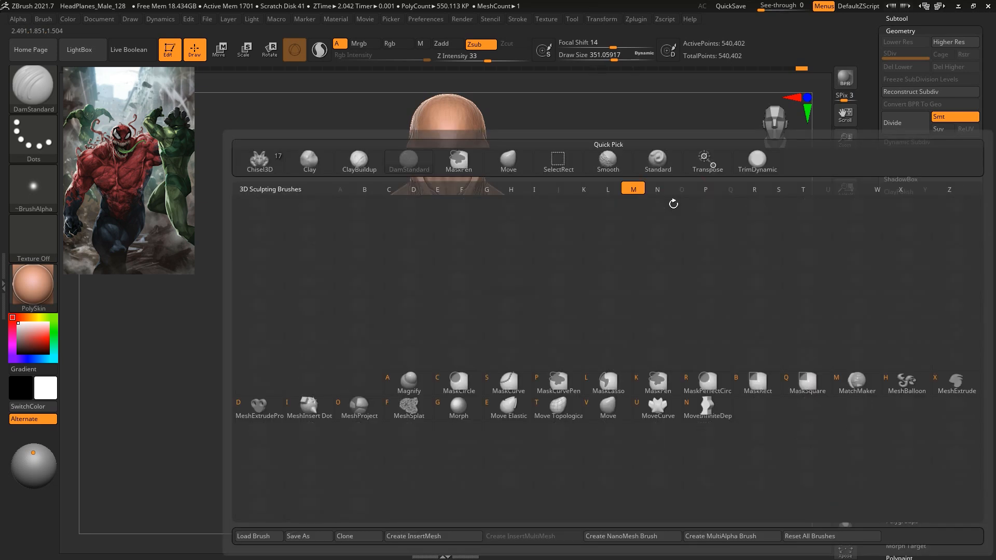
key("m")
key("v")
key("space")
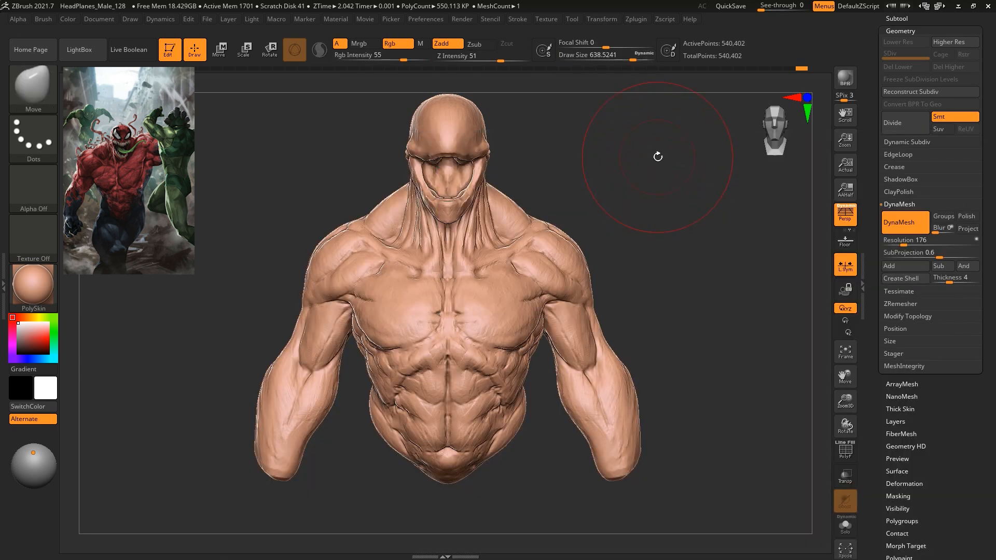
key("space")
left_click(608, 313)
mouse_move(592, 322)
left_mouse_down()
mouse_move(608, 320)
mouse_move(595, 293)
mouse_move(592, 320)
mouse_move(604, 327)
left_mouse_up()
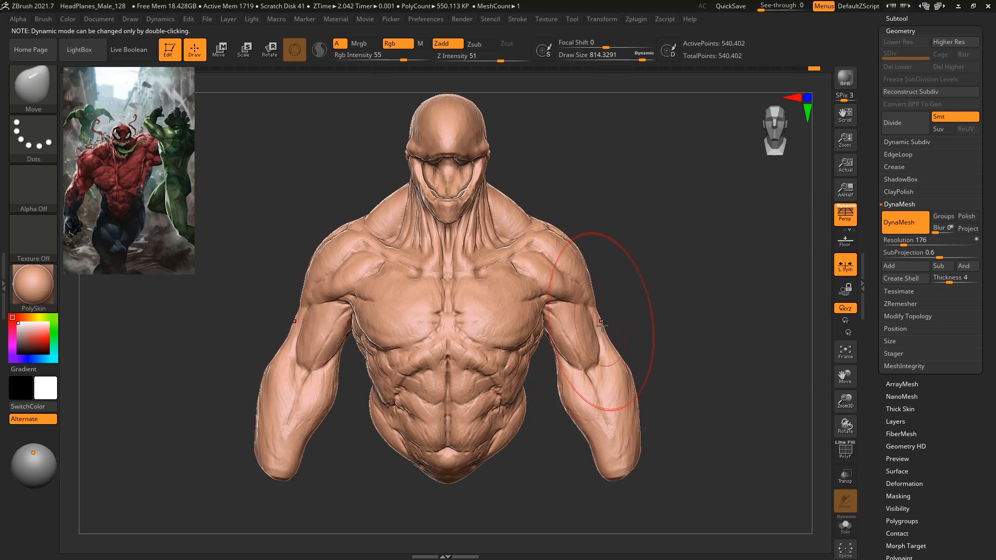
left_click_drag(559, 391, 562, 391)
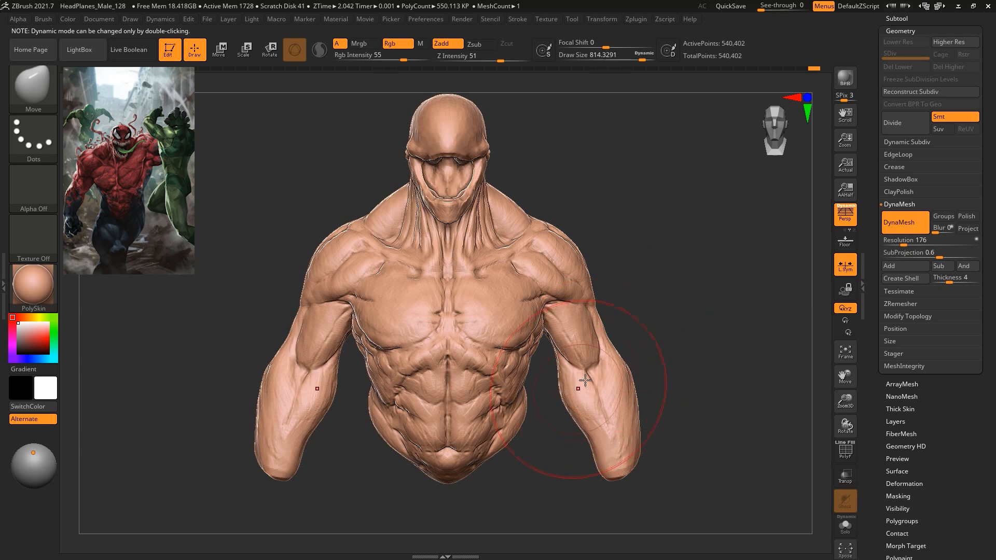
Reshape the elbow area and the sides of the waist with the Move brush at a draw size of about 648.
key("space")
left_click_drag(594, 345, 585, 346)
left_click_drag(532, 410, 521, 430)
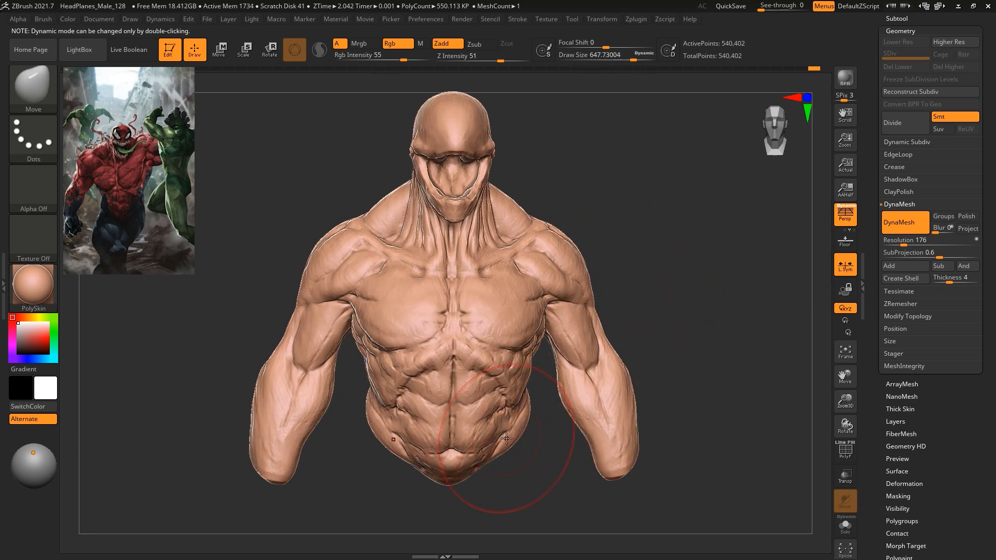
left_click_drag(679, 163, 669, 163, "shift")
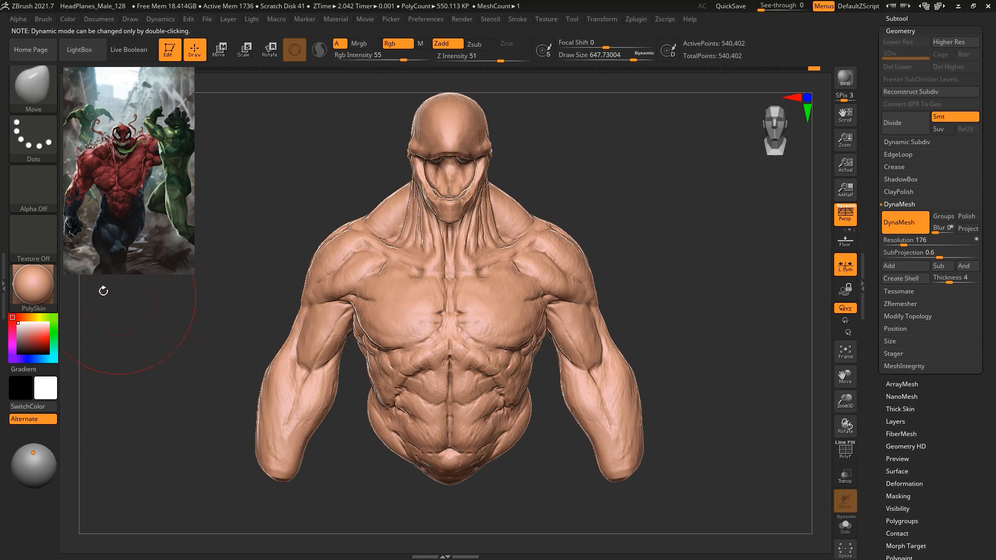
Preview the sculpt in the MatCap Red Wax material, and set its material to StartupMaterial.
left_click(46, 284)
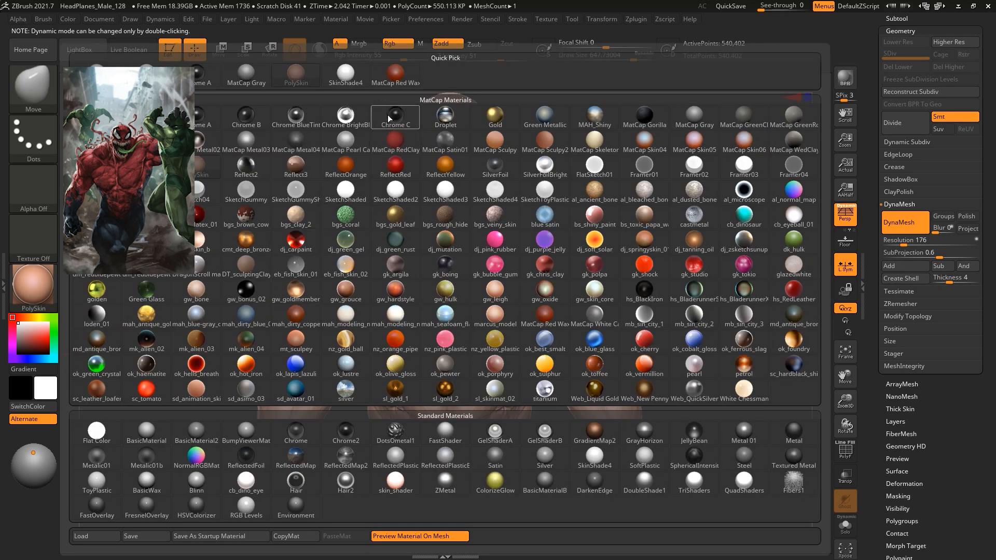
left_click(390, 83)
mouse_move(691, 238)
left_mouse_down()
mouse_move(667, 225)
mouse_move(640, 233)
left_mouse_up()
key("space")
mouse_move(685, 202)
left_mouse_down()
mouse_move(687, 215)
mouse_move(711, 220)
left_mouse_up()
mouse_move(686, 295)
left_mouse_down()
mouse_move(710, 298)
mouse_move(613, 325)
left_mouse_up()
left_click_drag(698, 318, 766, 318, "alt")
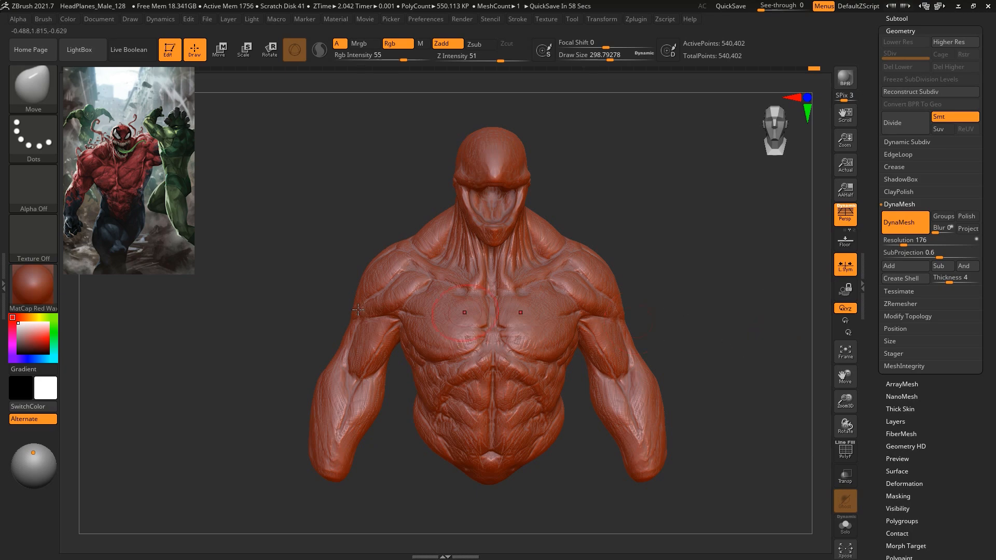
left_click(52, 283)
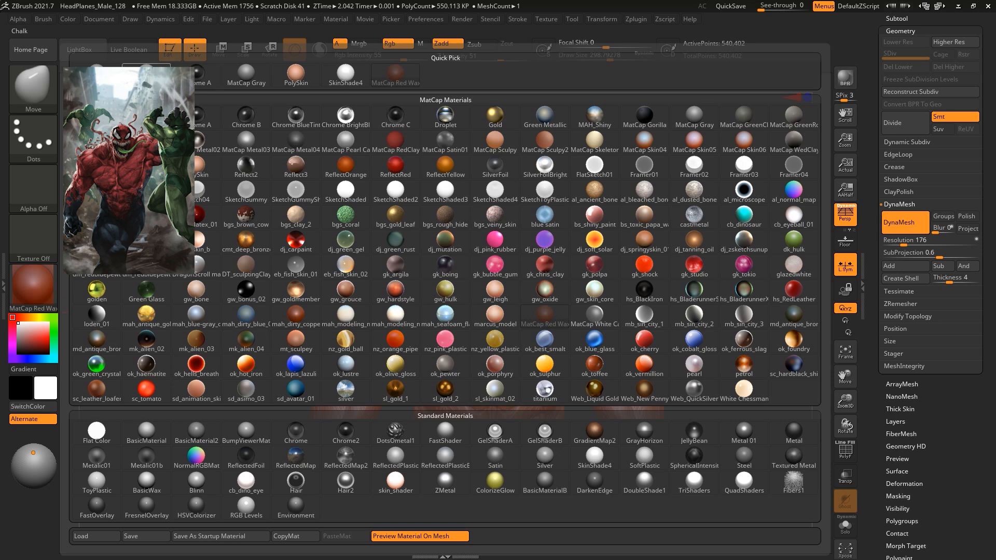
left_click(96, 73)
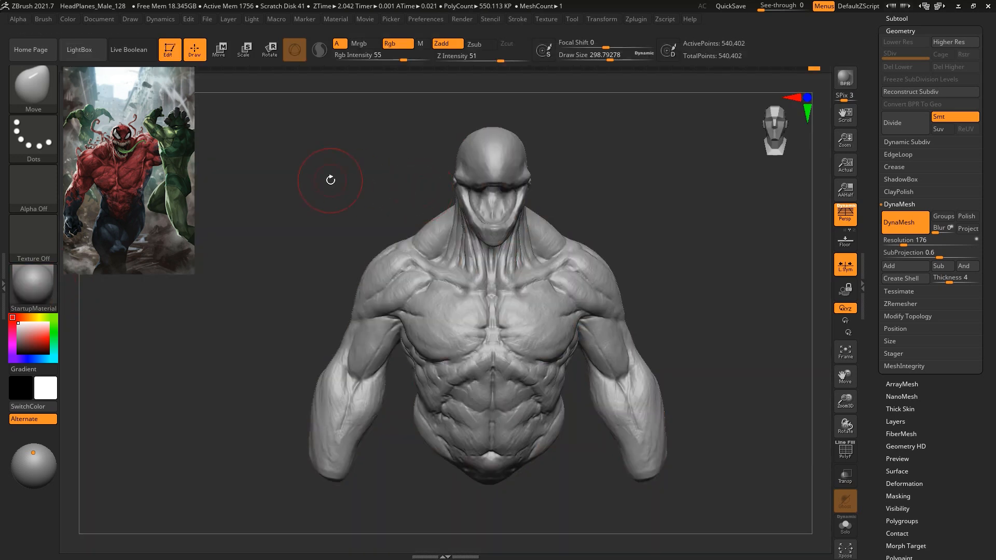
Build up the upper chest and the area below the collarbones with ClayBuildup at a draw size of about 80.
left_click_drag(688, 232, 671, 228)
key("space")
key("b")
left_click(358, 166)
right_click_drag(674, 165, 679, 185, "alt")
key("space")
left_click_drag(680, 184, 668, 183)
right_click_drag(669, 172, 642, 184)
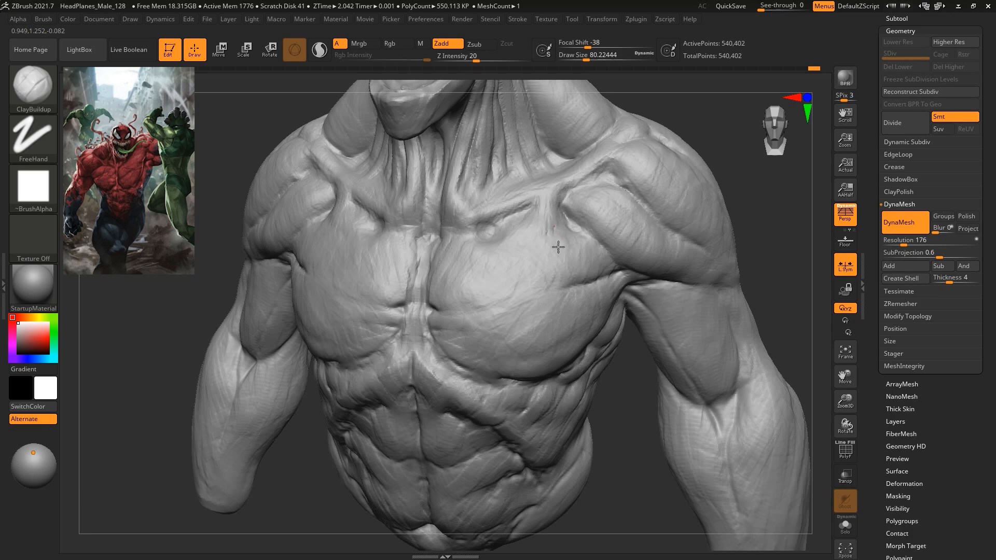
mouse_move(690, 177)
right_mouse_down()
mouse_move(747, 240)
mouse_move(704, 225)
mouse_move(711, 211)
mouse_move(713, 228)
right_mouse_up()
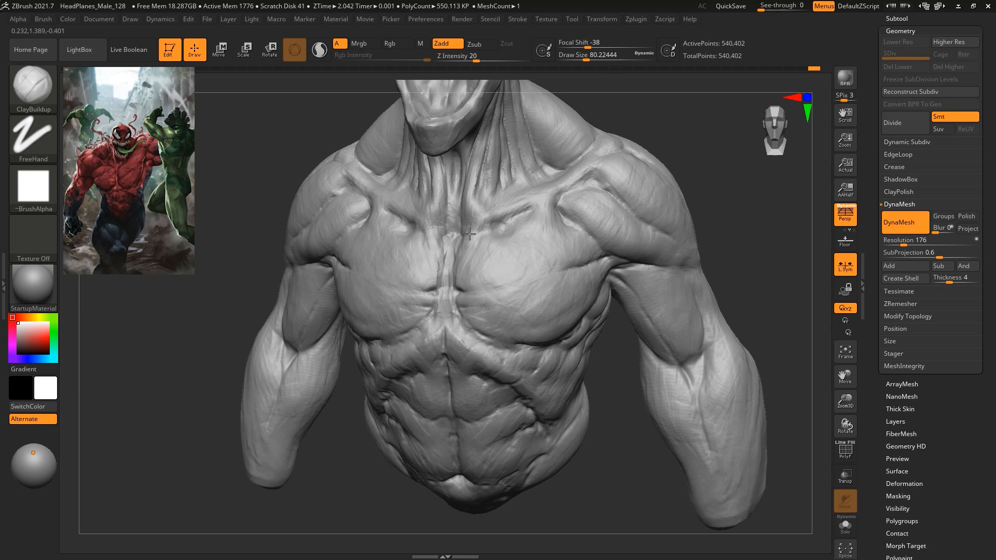
Add volume to the front of the shoulders and the trapezius with ClayBuildup at a draw size of about 132.
right_click_drag(758, 280, 718, 269)
right_click_drag(718, 270, 713, 306, "alt")
key("space")
left_click_drag(601, 285, 610, 284)
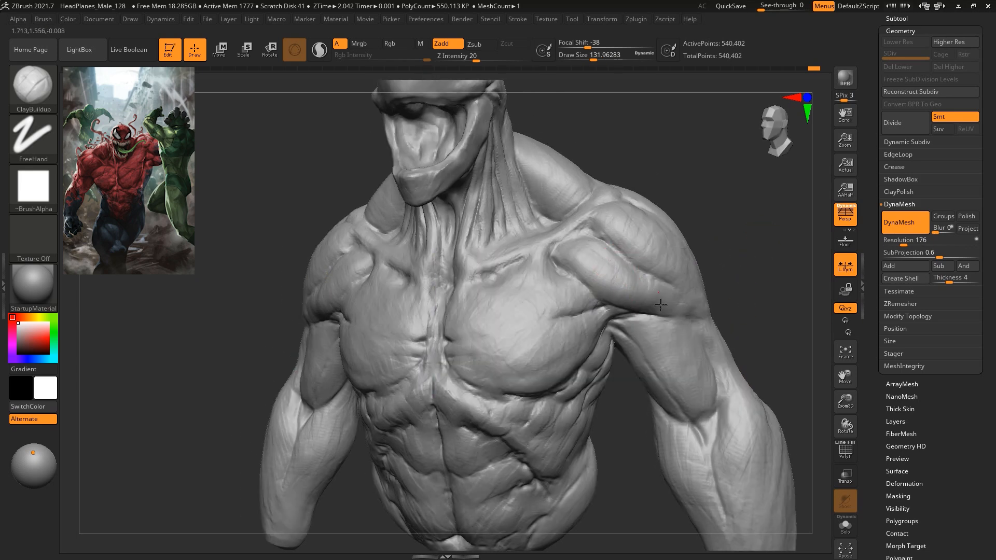
right_click_drag(702, 217, 689, 219)
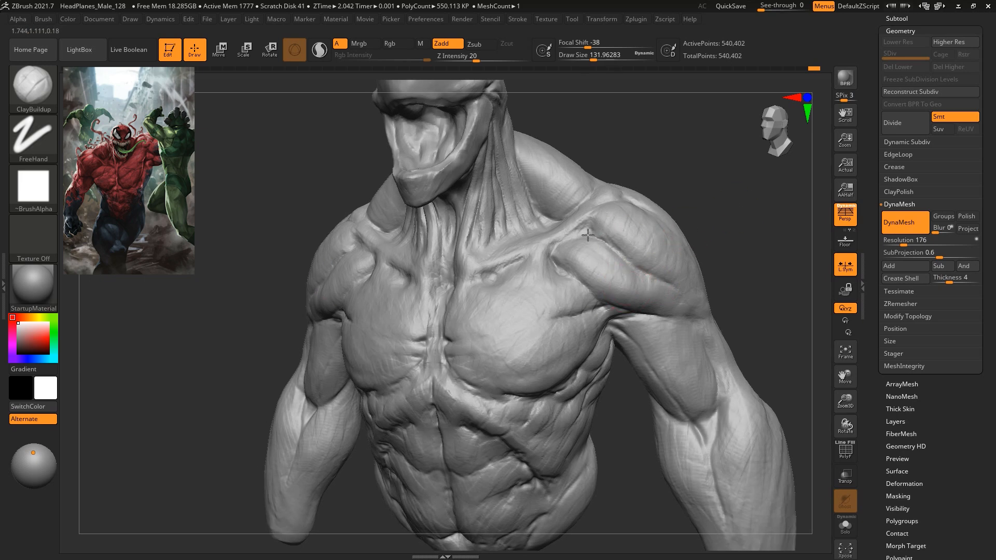
right_click_drag(606, 221, 691, 259)
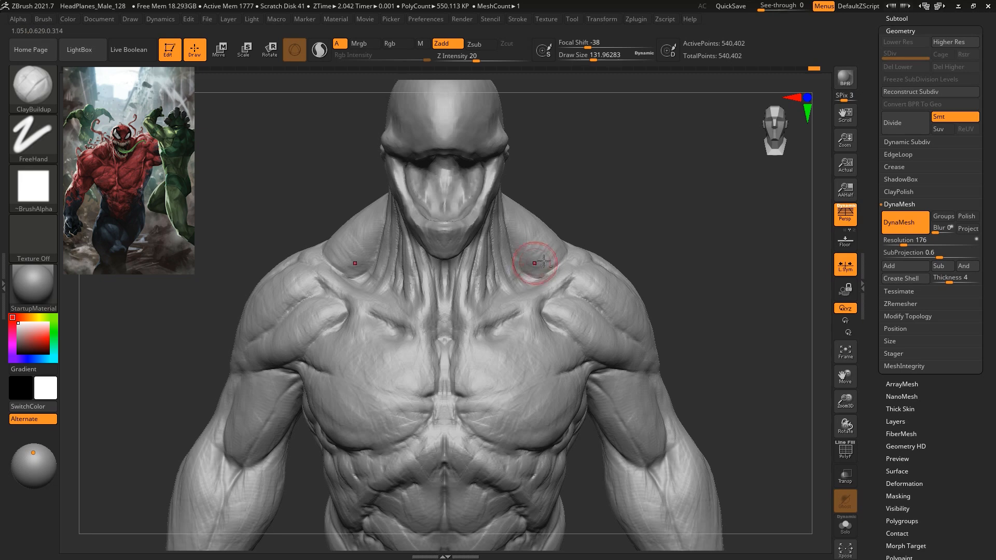
mouse_move(627, 230)
right_mouse_down()
mouse_move(614, 225)
mouse_move(652, 220)
mouse_move(651, 245)
mouse_move(642, 243)
right_mouse_up()
Adjust the jaw and throat profile from the side with the Move brush at a draw size of about 245.
key("b")
key("m")
key("v")
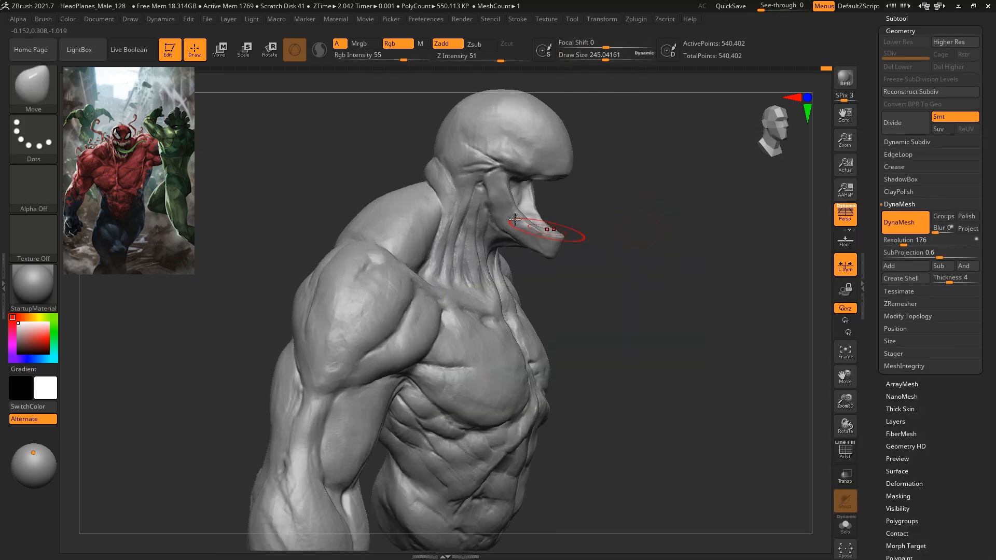
Reshape the side of the ribcage below the armpit with the Move brush, using draw sizes of about 311 and 257.
mouse_move(657, 247)
right_mouse_down()
mouse_move(644, 196)
mouse_move(611, 189)
mouse_move(669, 231)
mouse_move(625, 193)
mouse_move(595, 191)
right_mouse_up()
key("s")
left_click_drag(626, 190, 633, 191)
key("s")
left_click_drag(476, 317, 479, 317)
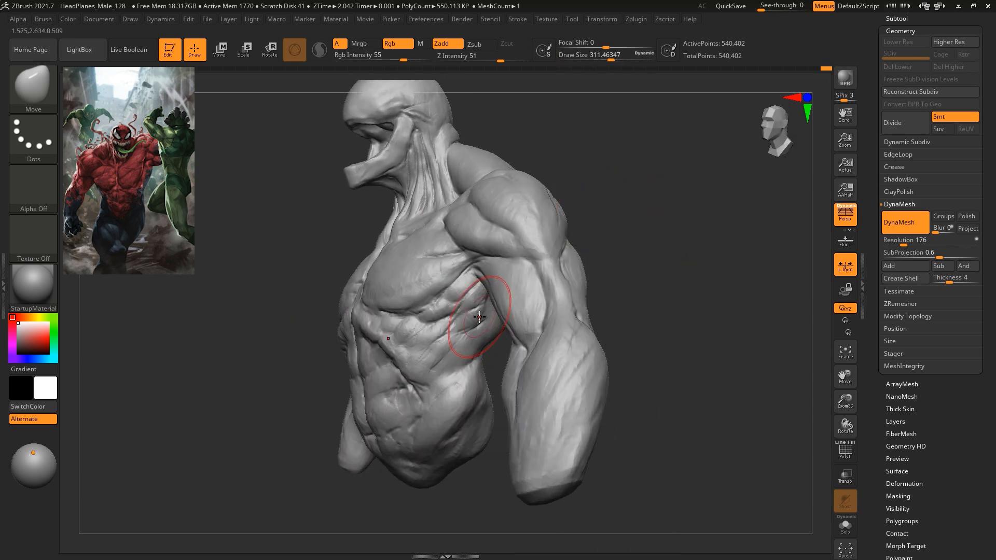
right_click_drag(604, 259, 659, 231)
key("s")
left_click_drag(474, 300, 468, 300)
right_click_drag(620, 227, 682, 248)
Build up the muscle along the upper spine groove with ClayBuildup at a draw size of about 120.
key("b")
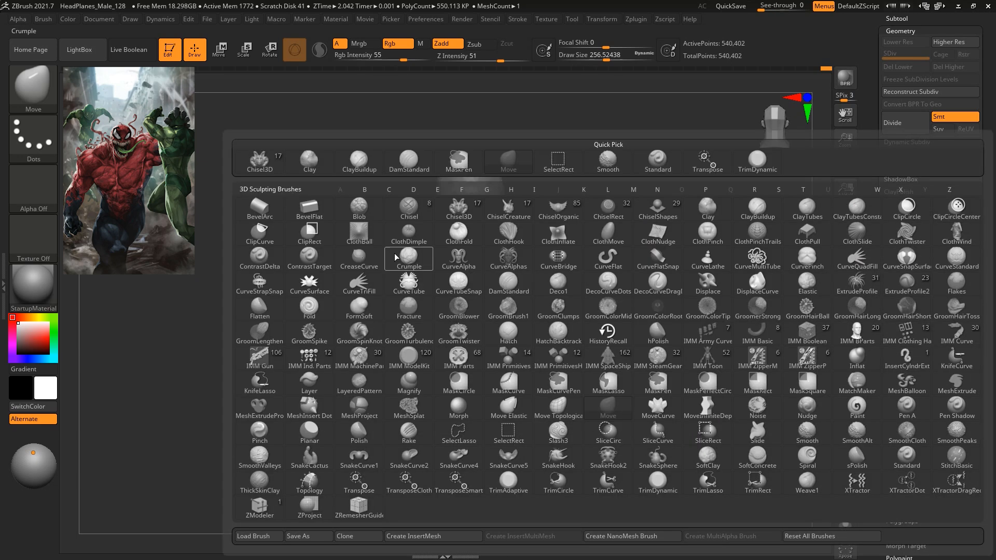
left_click(357, 163)
right_click_drag(674, 182, 674, 197, "ctrl")
key("space")
left_click_drag(674, 197, 657, 200)
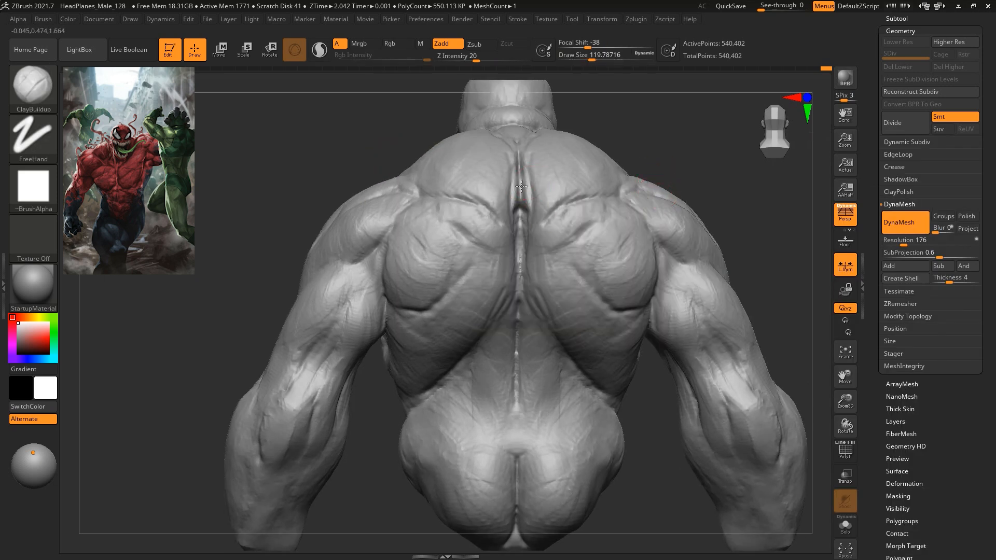
left_click_drag(528, 188, 522, 242)
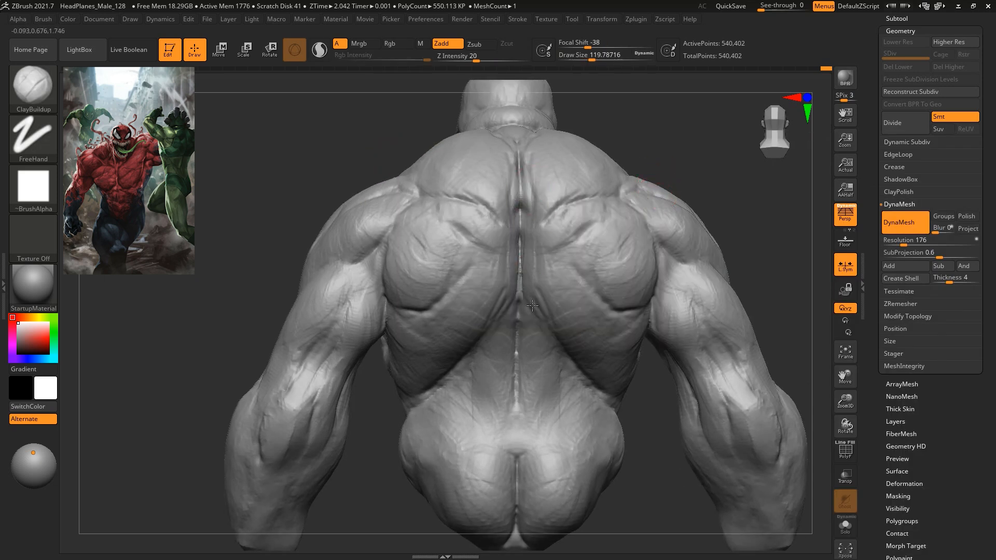
Add muscle volume and slanted fibre strokes to the lower back on both sides of the spine with ClayBuildup.
right_click_drag(697, 200, 697, 139)
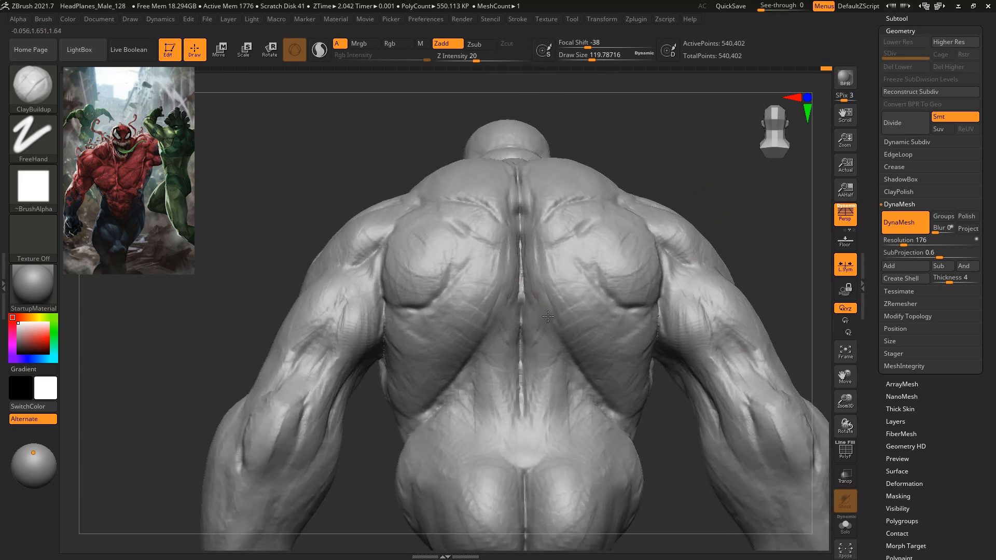
mouse_move(538, 345)
left_mouse_down()
mouse_move(530, 397)
mouse_move(552, 407)
mouse_move(548, 426)
left_mouse_up()
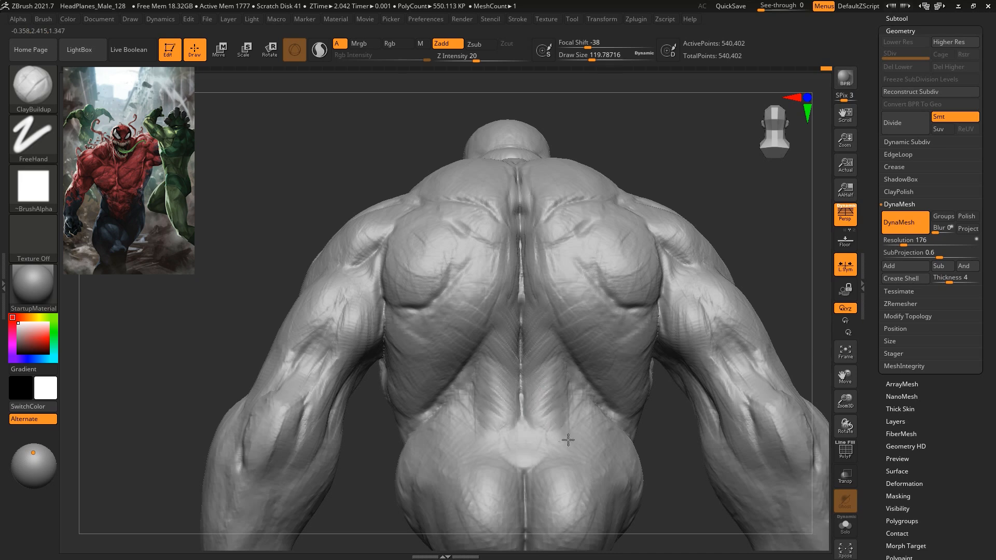
left_click_drag(778, 249, 574, 374)
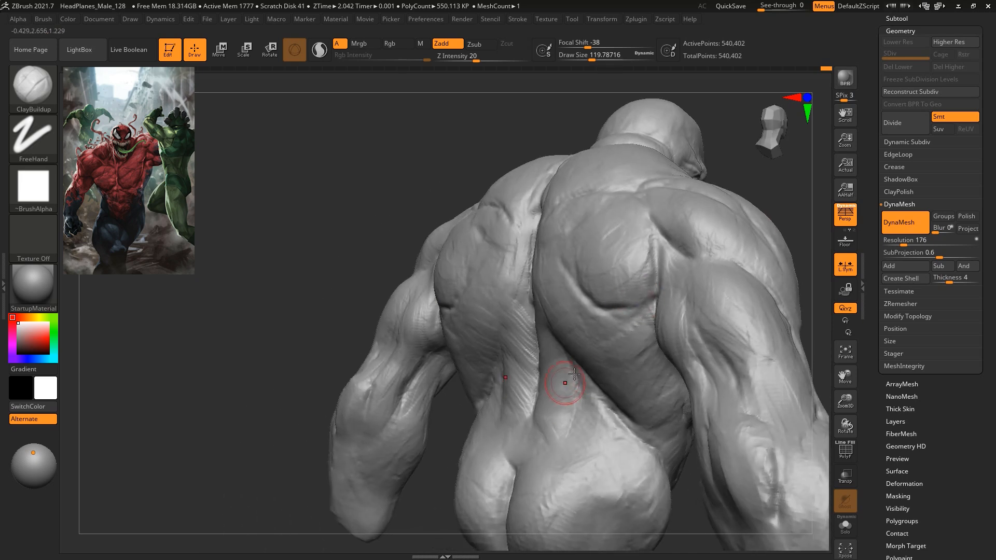
left_click_drag(762, 196, 745, 205)
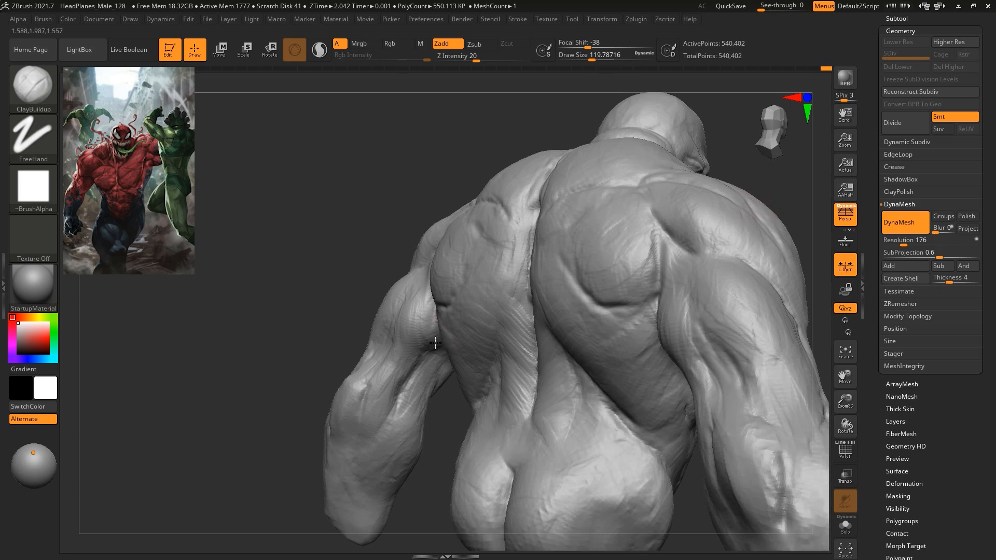
left_click_drag(352, 300, 467, 238, "shift")
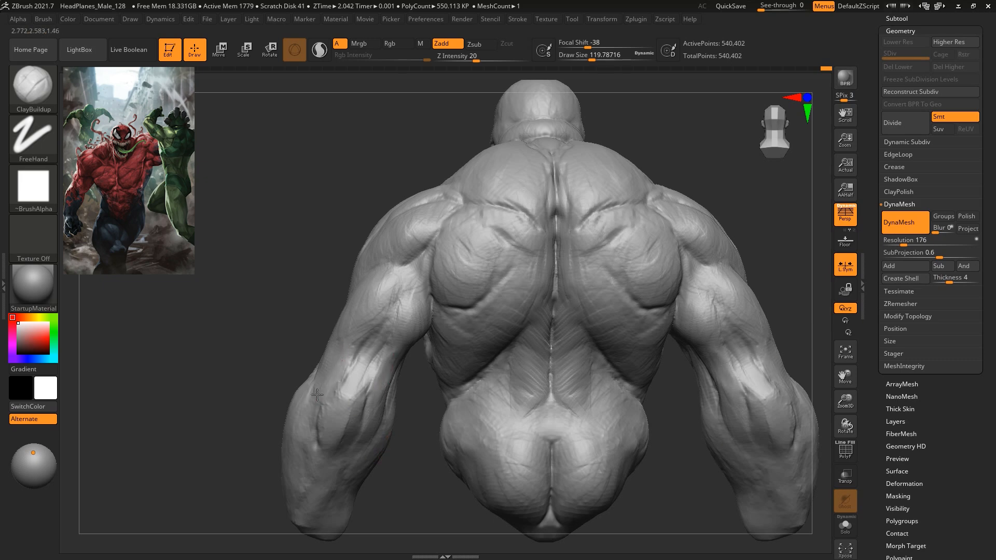
Build up the back and outer side of the upper arms with ClayBuildup at a draw size of about 202.
mouse_move(730, 196)
left_mouse_down("alt")
mouse_move(731, 172)
mouse_move(667, 196)
left_mouse_up("alt")
key("space")
left_click_drag(602, 267, 613, 267)
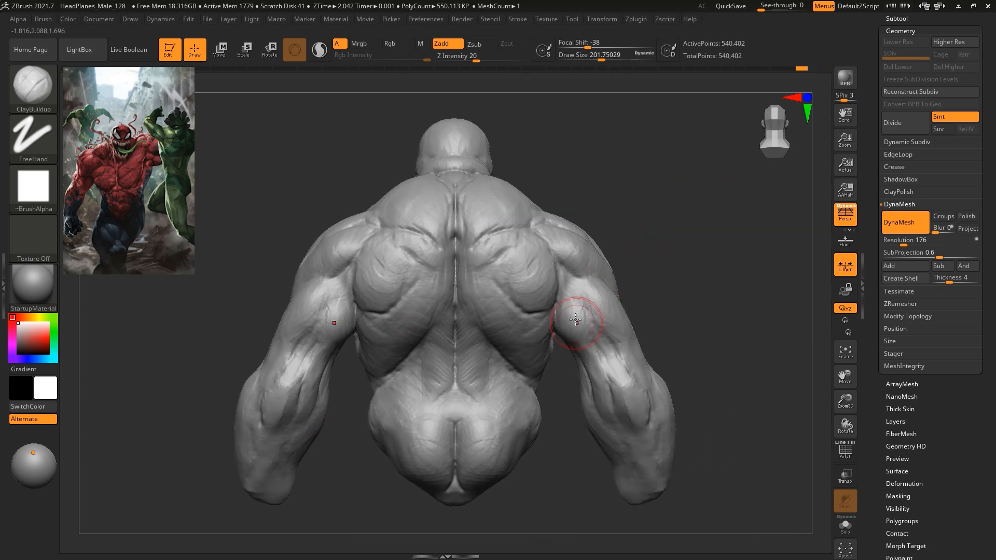
mouse_move(712, 287)
left_mouse_down()
mouse_move(682, 275)
mouse_move(658, 293)
left_mouse_up()
mouse_move(700, 376)
left_mouse_down("alt")
mouse_move(677, 393)
mouse_move(469, 401)
left_mouse_up("alt")
left_click_drag(643, 398, 550, 386)
mouse_move(573, 351)
left_mouse_down("shift")
mouse_move(586, 332)
mouse_move(676, 305)
left_mouse_up("shift")
left_click_drag(635, 342, 642, 410, "alt")
mouse_move(612, 313)
left_mouse_down("shift")
mouse_move(615, 275)
mouse_move(621, 369)
left_mouse_up("shift")
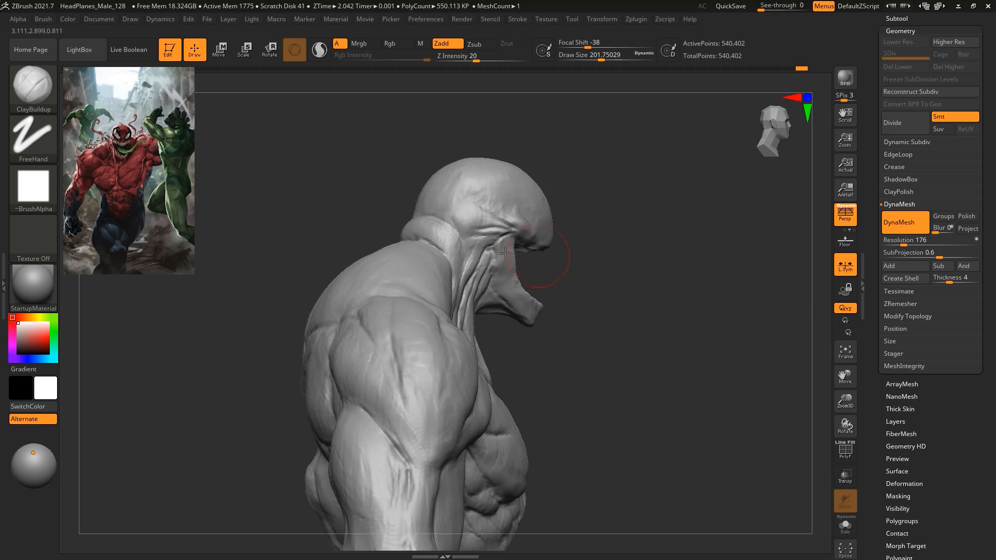
Refine the nape and the side of the neck with ClayBuildup, reducing the draw size to about 94.
left_click_drag(575, 187, 477, 239)
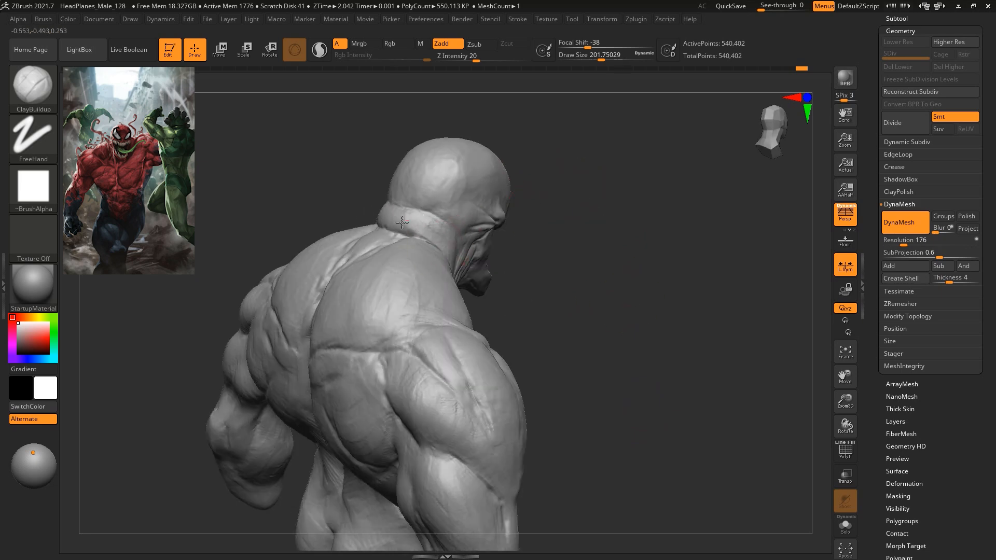
mouse_move(572, 230)
left_mouse_down("shift")
mouse_move(683, 246)
mouse_move(640, 219)
mouse_move(651, 212)
mouse_move(673, 257)
left_mouse_up("shift")
mouse_move(651, 180)
left_mouse_down()
mouse_move(593, 155)
mouse_move(491, 202)
left_mouse_up()
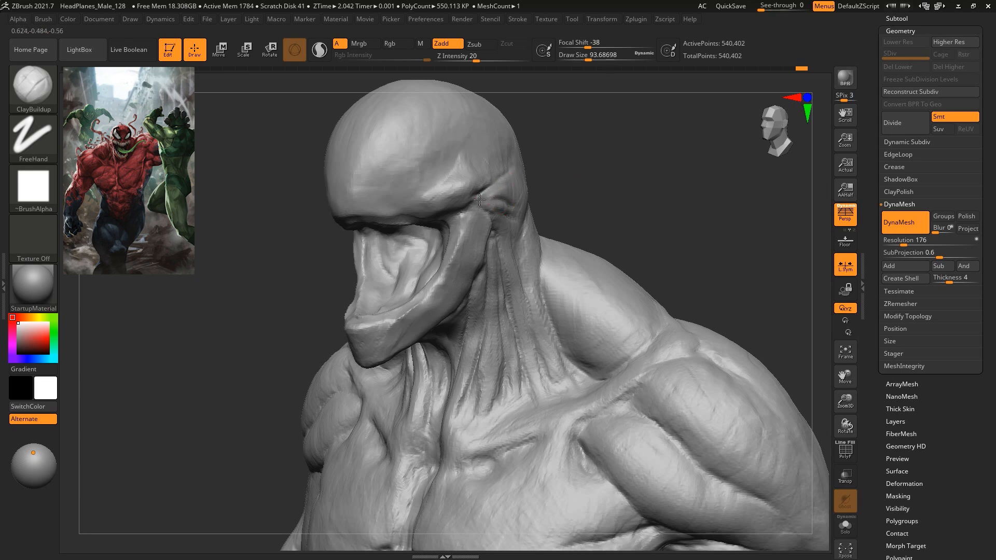
left_click_drag(588, 206, 608, 193, "shift")
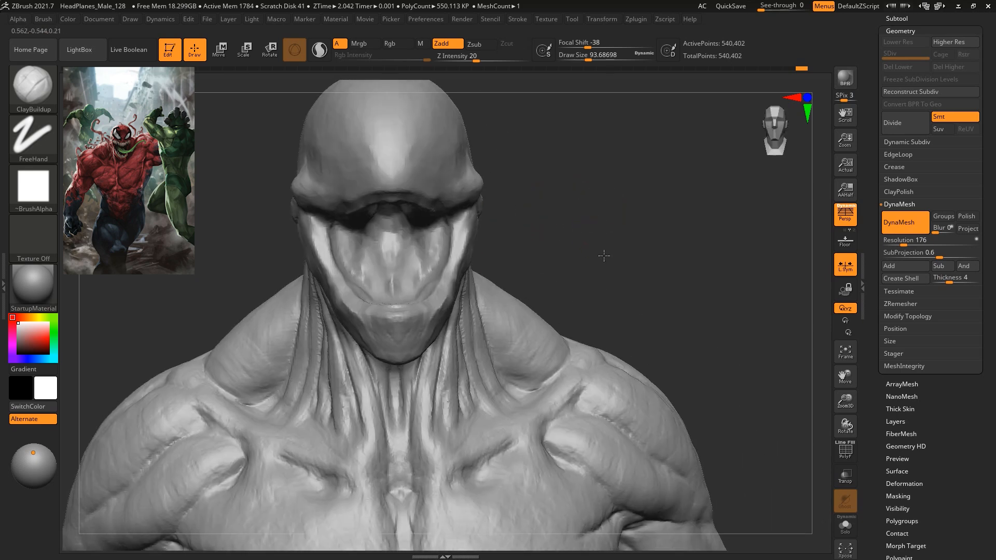
left_click_drag(602, 254, 570, 222, "alt")
left_click_drag(654, 257, 613, 213, "alt")
mouse_move(577, 249)
left_mouse_down()
mouse_move(598, 306)
mouse_move(645, 351)
mouse_move(593, 334)
left_mouse_up()
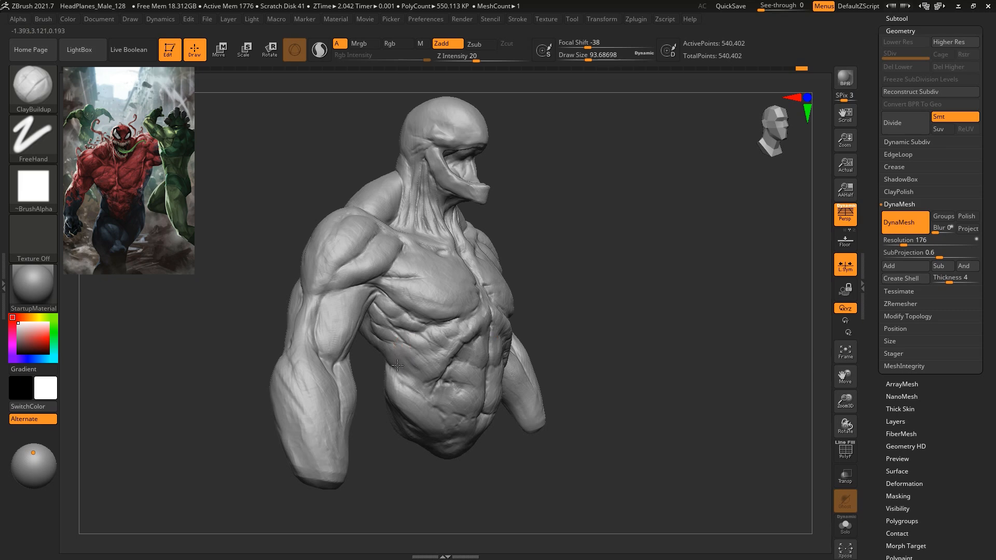
left_click_drag(667, 289, 731, 326)
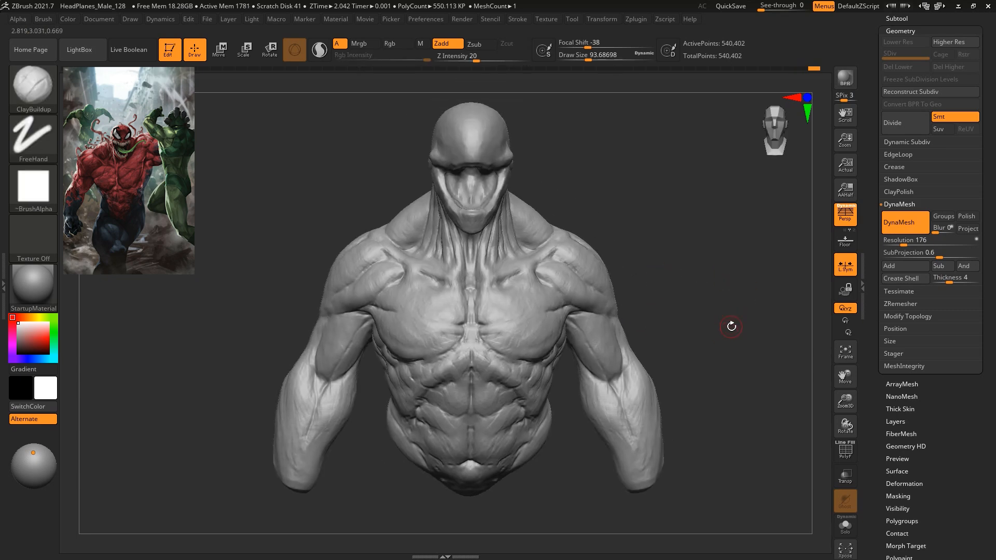
Reshape the jaw hinge and mouth corner with the Move brush at a draw size of about 132.
mouse_move(668, 210)
left_mouse_down()
mouse_move(646, 211)
mouse_move(681, 236)
mouse_move(691, 267)
mouse_move(678, 252)
mouse_move(714, 249)
mouse_move(664, 262)
mouse_move(644, 249)
mouse_move(652, 286)
mouse_move(636, 183)
mouse_move(630, 302)
left_mouse_up()
key("b")
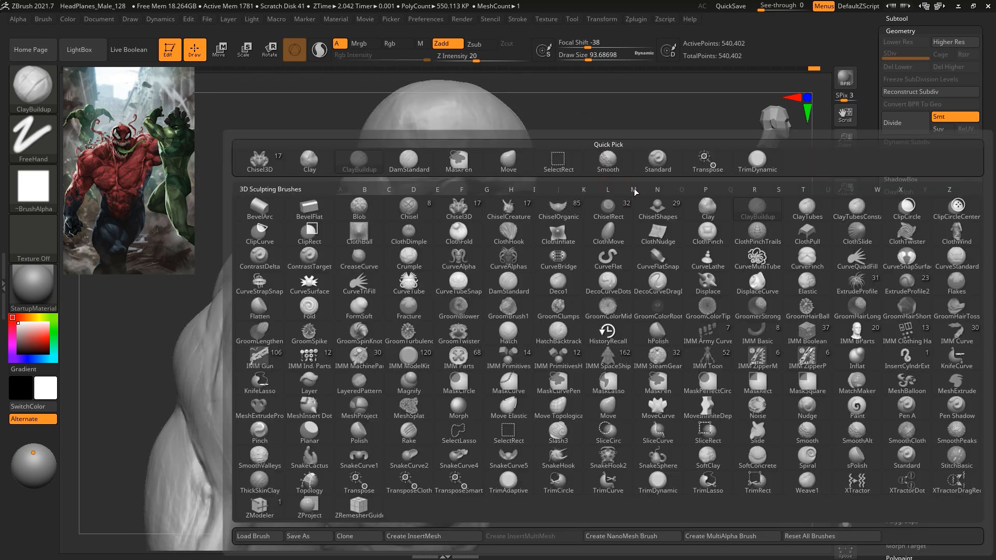
key("m")
key("v")
key("space")
left_click_drag(467, 179, 463, 179)
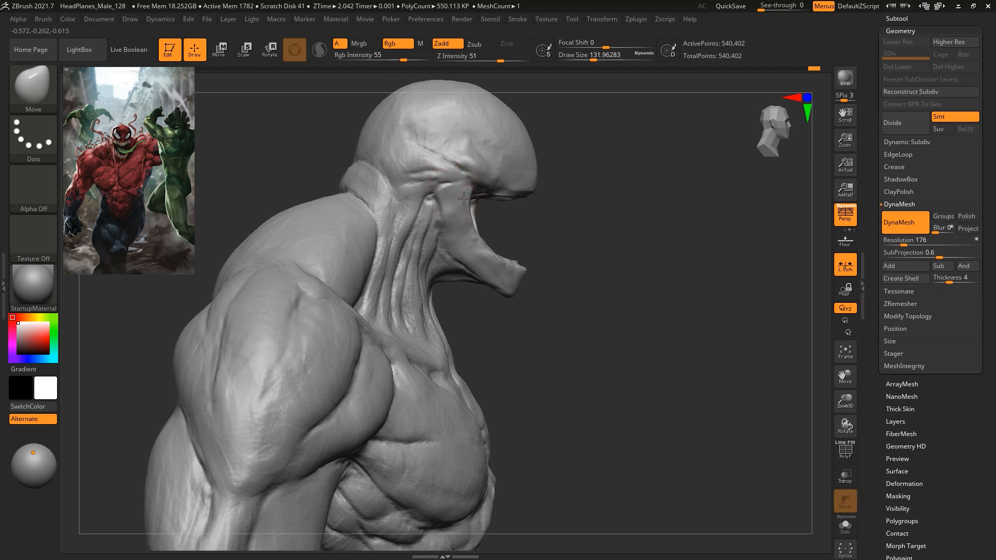
left_click_drag(649, 227, 631, 204)
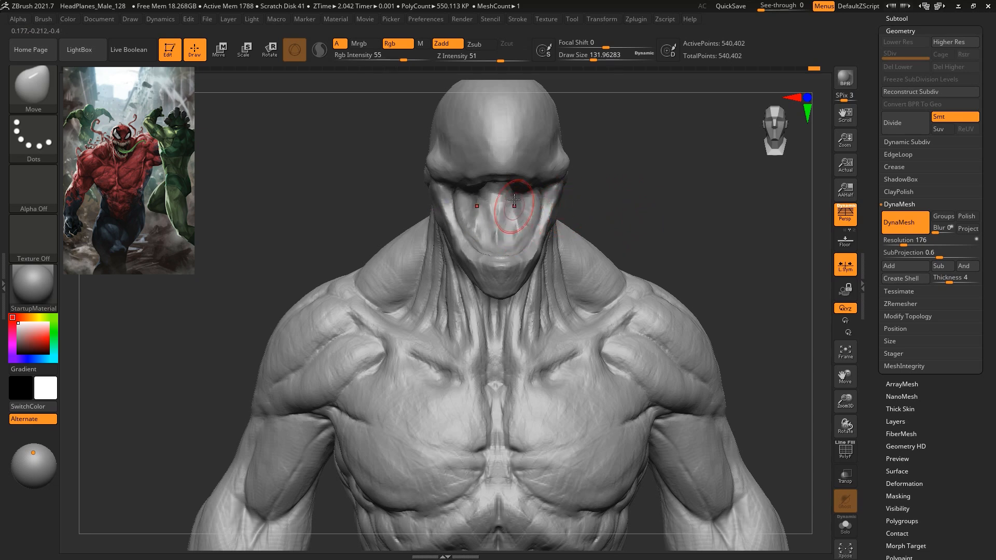
Build up the side of the lower jaw with ClayBuildup at a draw size of about 68.
mouse_move(647, 155)
left_mouse_down()
mouse_move(655, 149)
mouse_move(671, 167)
mouse_move(645, 151)
mouse_move(660, 148)
left_mouse_up()
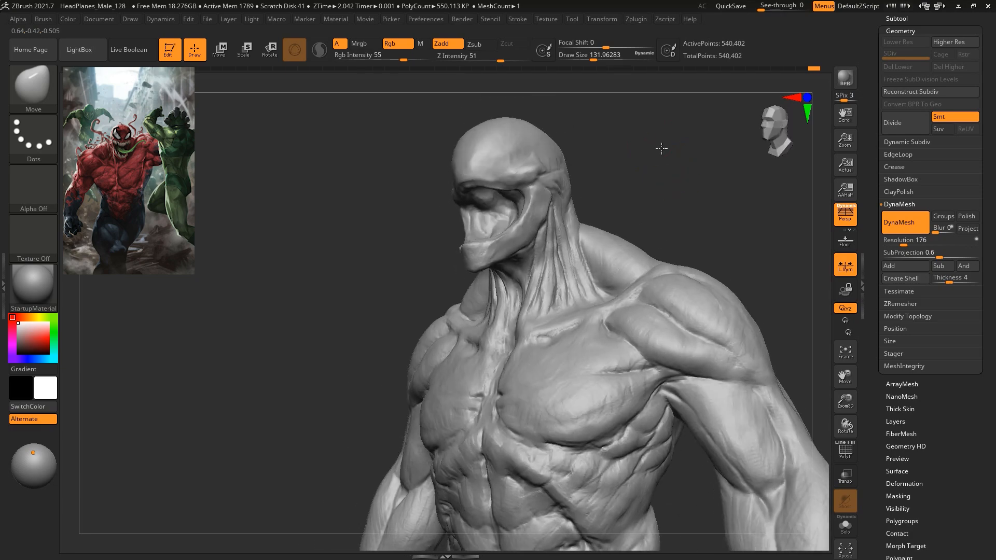
key("b")
left_click(353, 157)
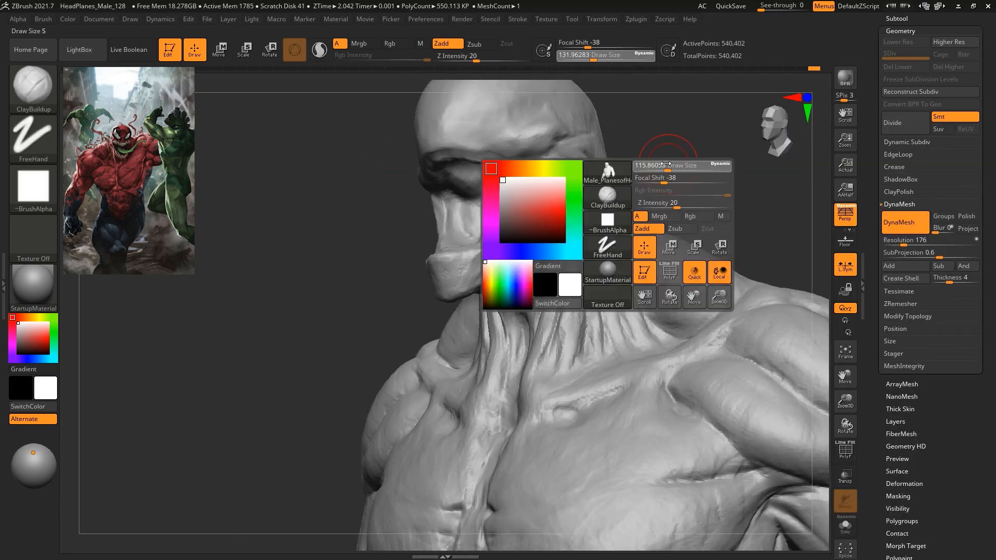
left_click_drag(543, 207, 540, 211)
key("space")
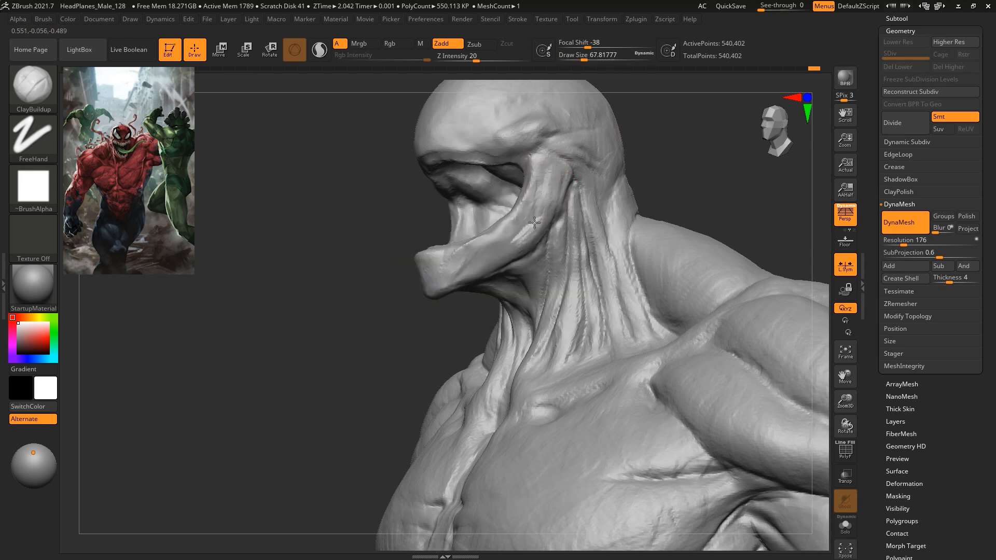
mouse_move(493, 256)
left_mouse_down()
mouse_move(474, 264)
mouse_move(498, 239)
mouse_move(525, 237)
left_mouse_up()
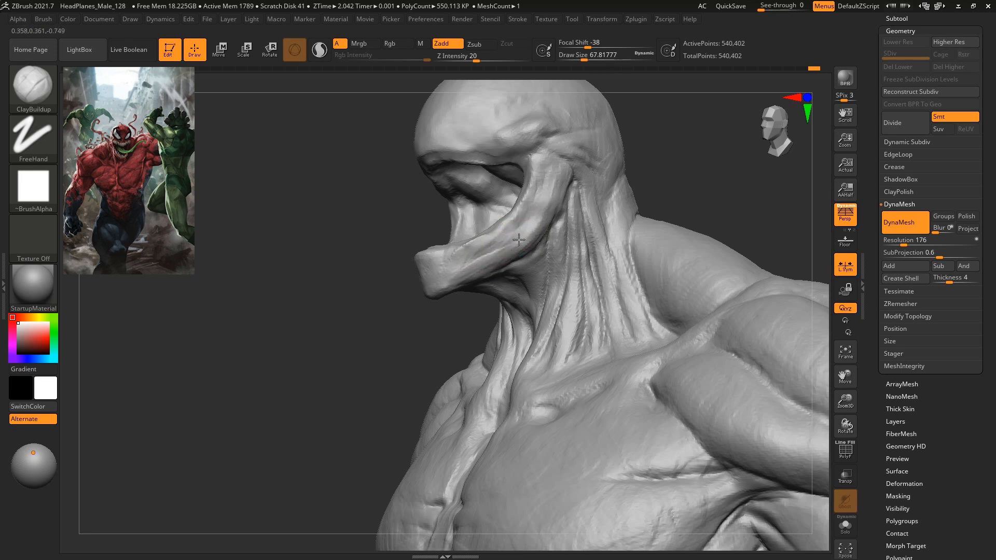
left_click_drag(529, 201, 486, 241)
Smooth the lip edge of the lower jaw and refine the underside of the chin with ClayBuildup.
mouse_move(659, 155)
left_mouse_down()
mouse_move(740, 151)
mouse_move(691, 196)
mouse_move(659, 200)
left_mouse_up()
left_click_drag(454, 244, 480, 249, "shift")
left_click_drag(640, 183, 568, 195)
left_click_drag(503, 242, 482, 259)
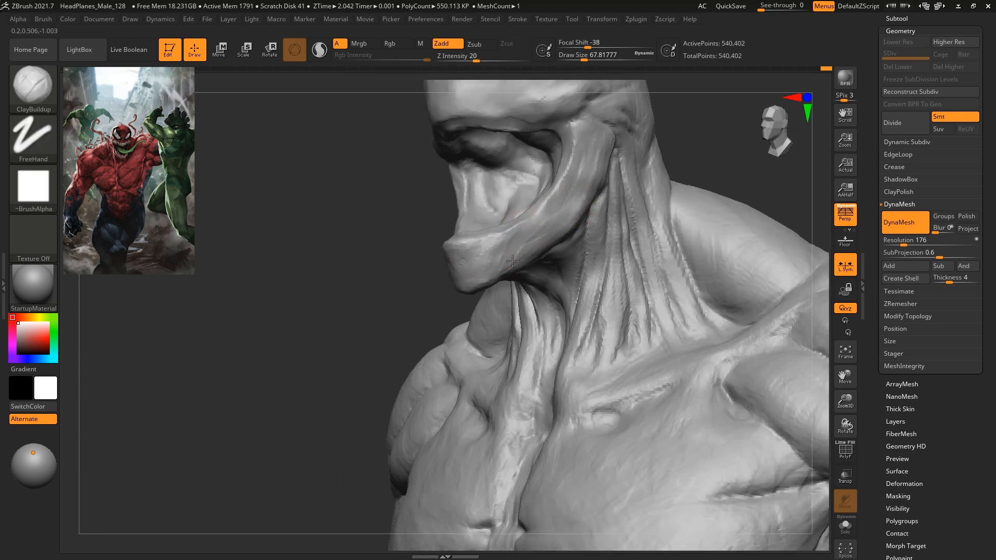
Build up the tongue inside the open mouth with ClayBuildup at a draw size of about 108.
left_click_drag(713, 141, 527, 216)
left_click_drag(582, 167, 652, 145)
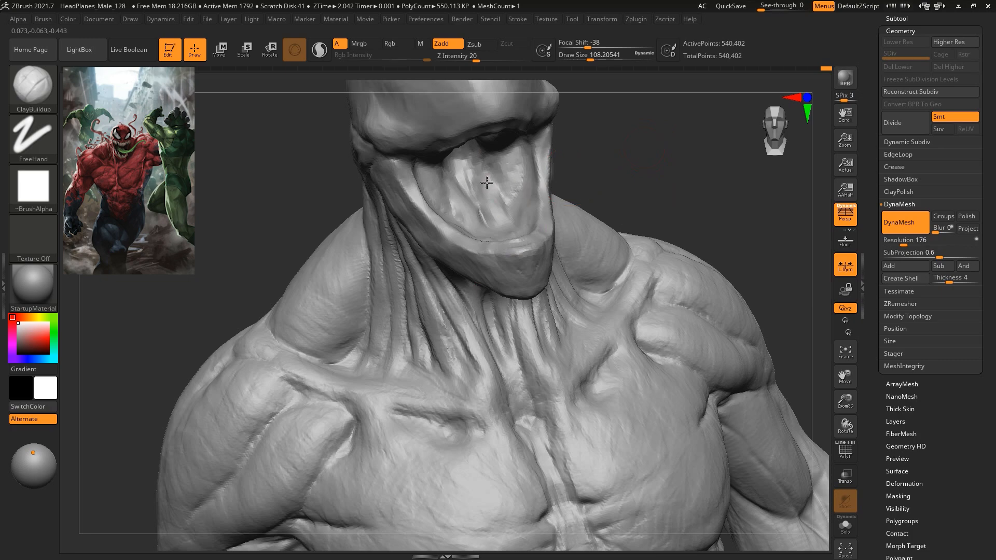
left_click_drag(604, 169, 539, 148)
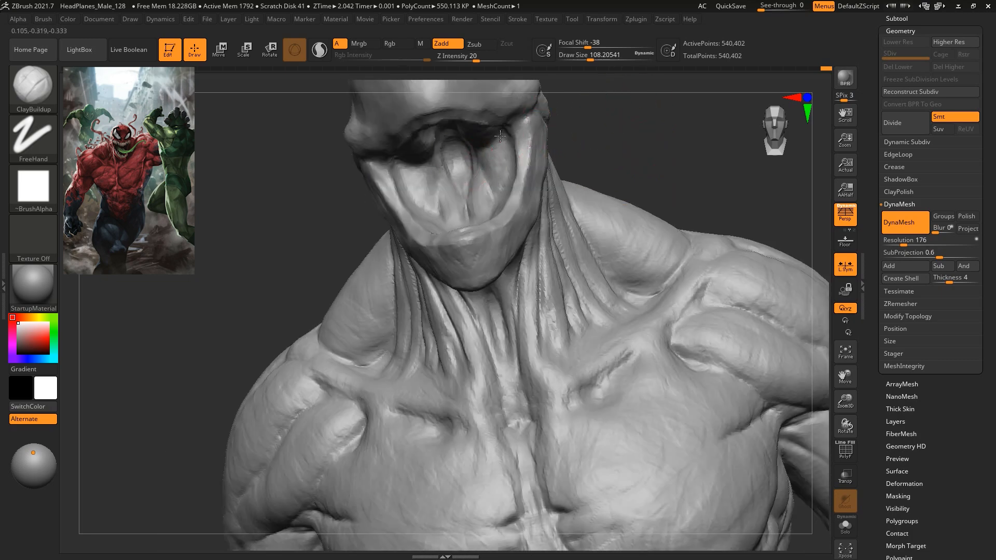
mouse_move(634, 123)
left_mouse_down("shift")
mouse_move(664, 140)
mouse_move(631, 140)
mouse_move(626, 118)
left_mouse_up("shift")
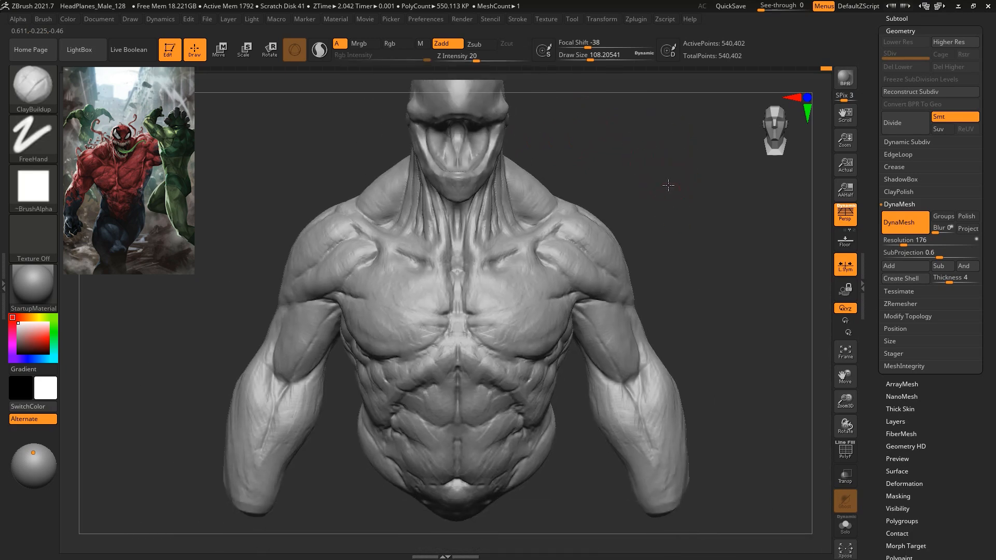
Smooth and refine the transition between the side of the neck and the trapezius.
left_click_drag(667, 187, 633, 159)
mouse_move(518, 185)
left_mouse_down("shift")
mouse_move(519, 169)
mouse_move(522, 196)
left_mouse_up("shift")
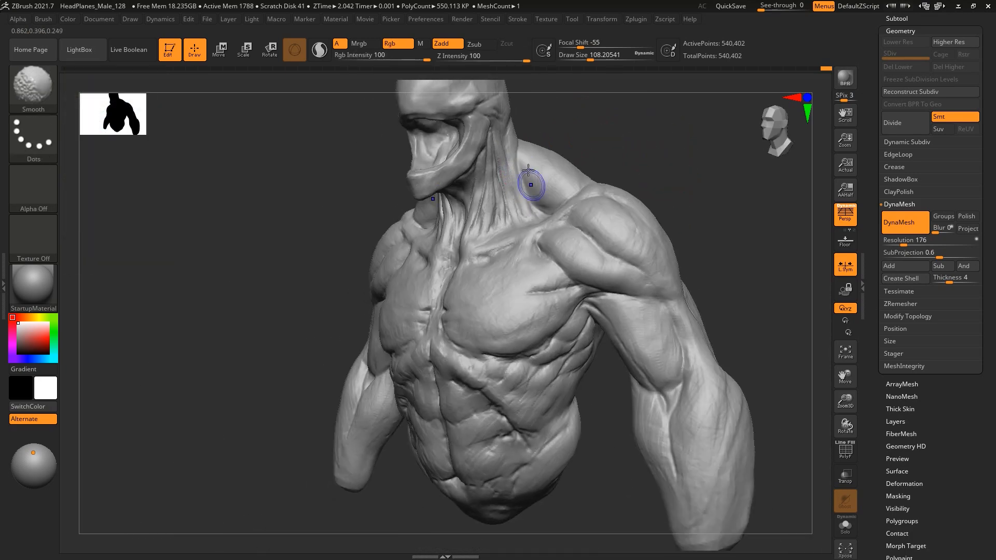
left_click_drag(520, 156, 519, 185)
left_click_drag(630, 139, 668, 156)
left_click_drag(668, 161, 719, 286, "alt")
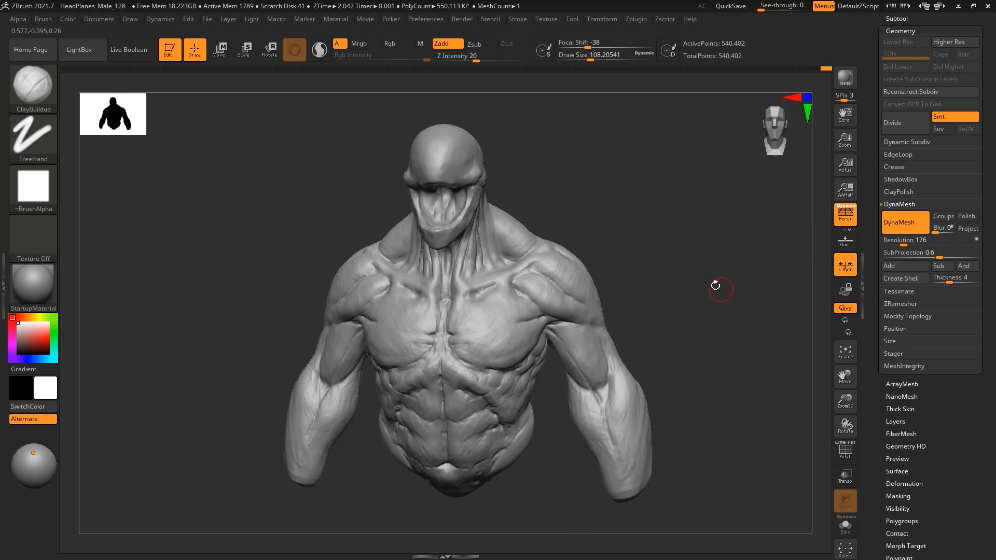